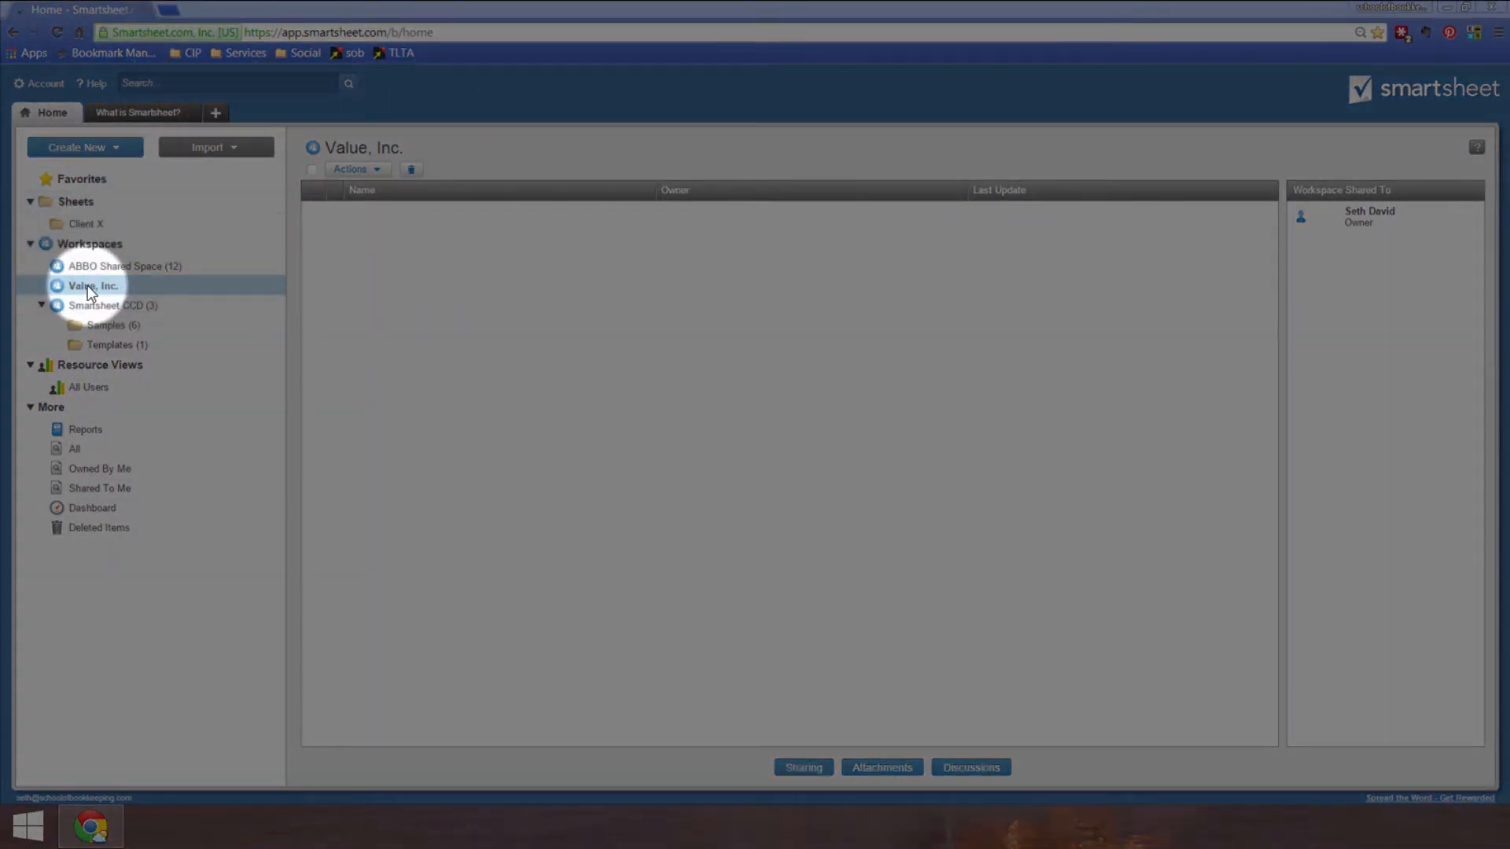
{"action": "left_click", "coordinate": [110, 148]}
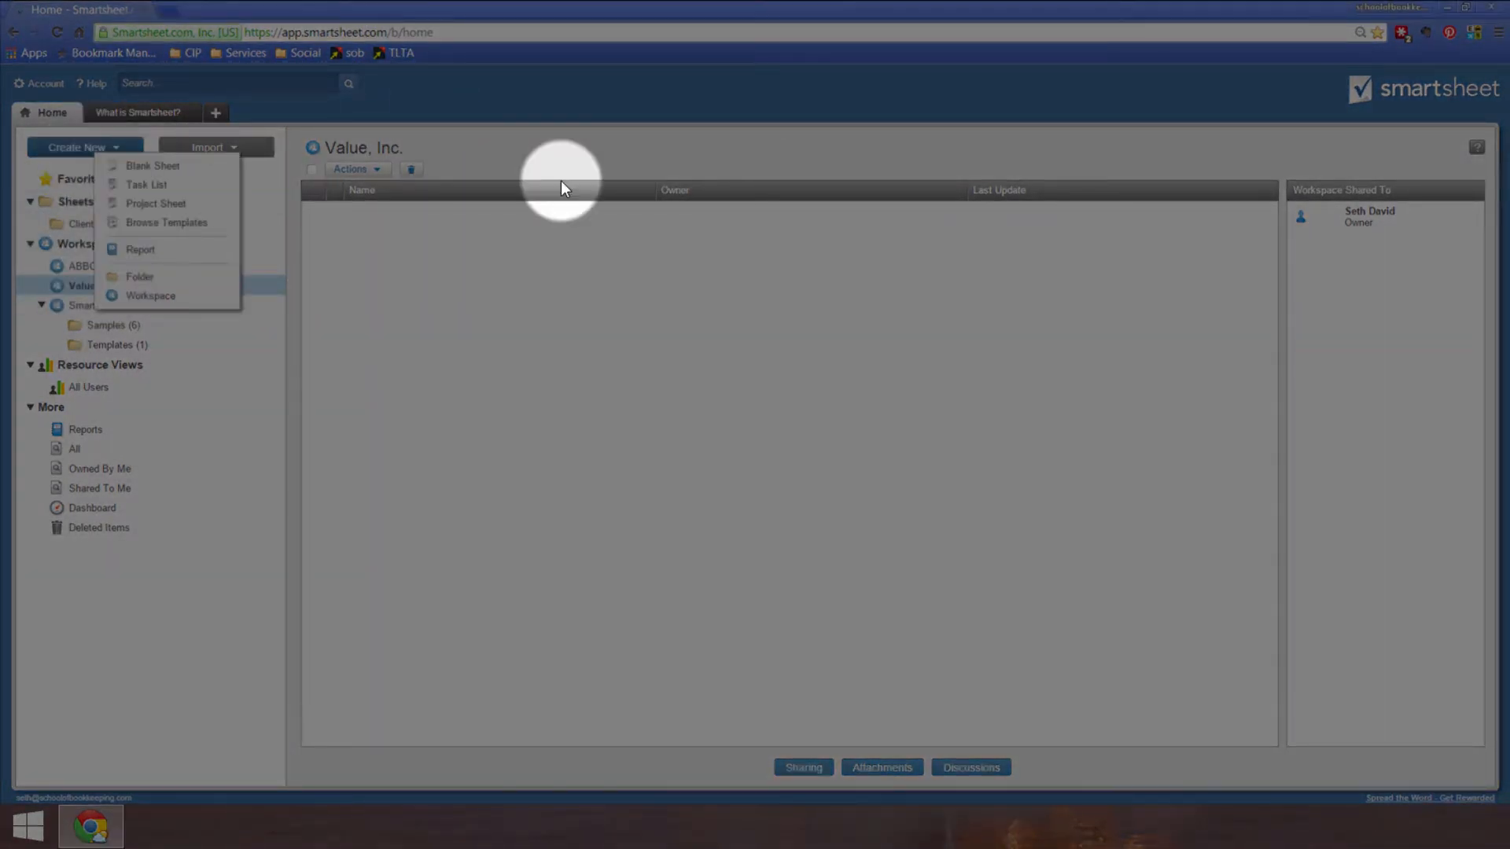
{"action": "left_click", "coordinate": [151, 303]}
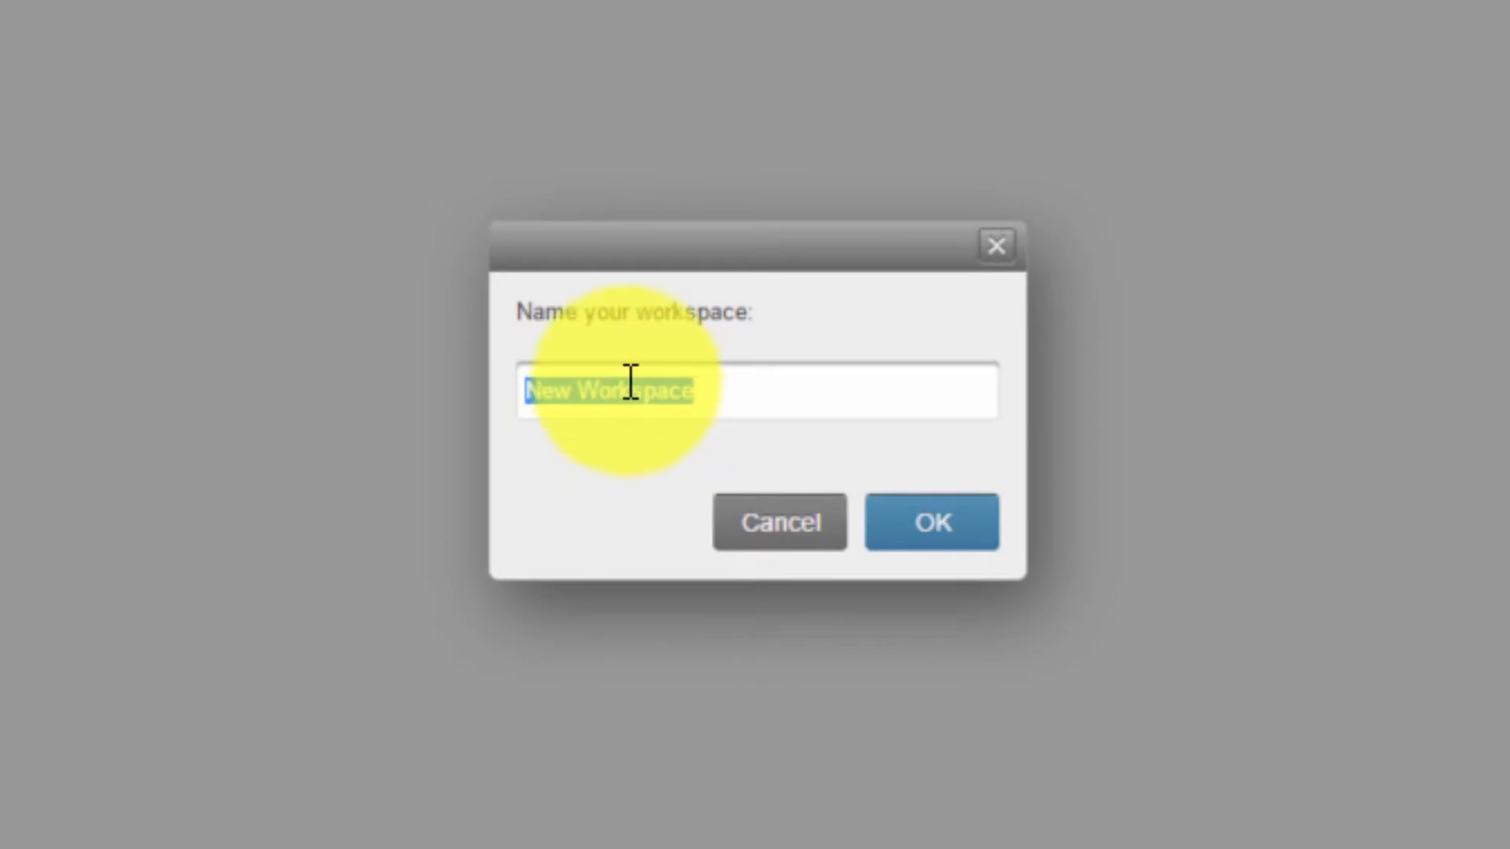
{"action": "left_click", "coordinate": [784, 531]}
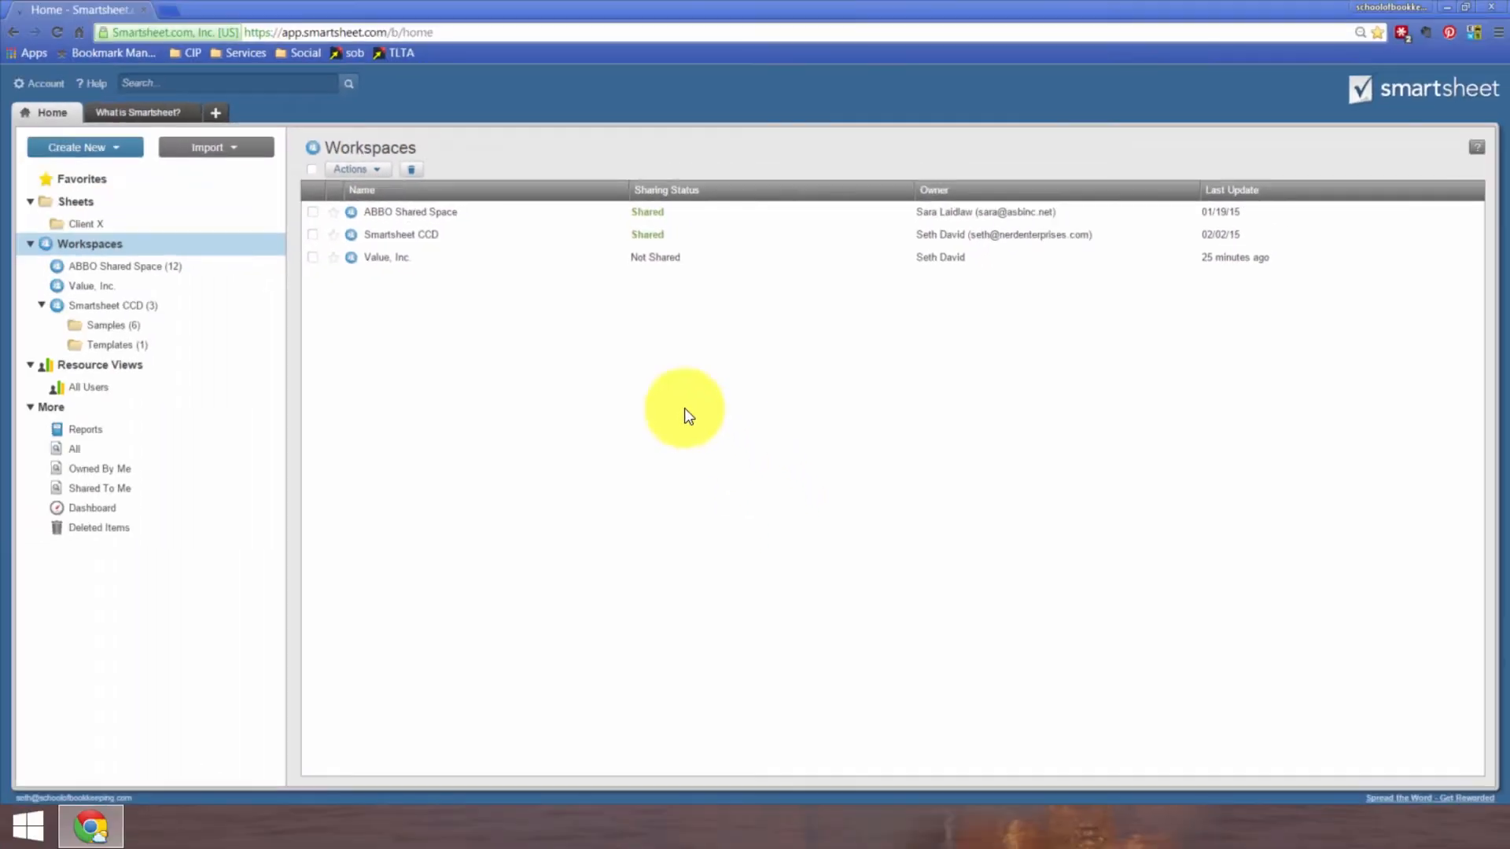
Step: Create a blank sheet named "Value, Inc. 2015 Bookkeeping" in the Value, Inc. workspace
{"action": "left_click", "coordinate": [106, 288]}
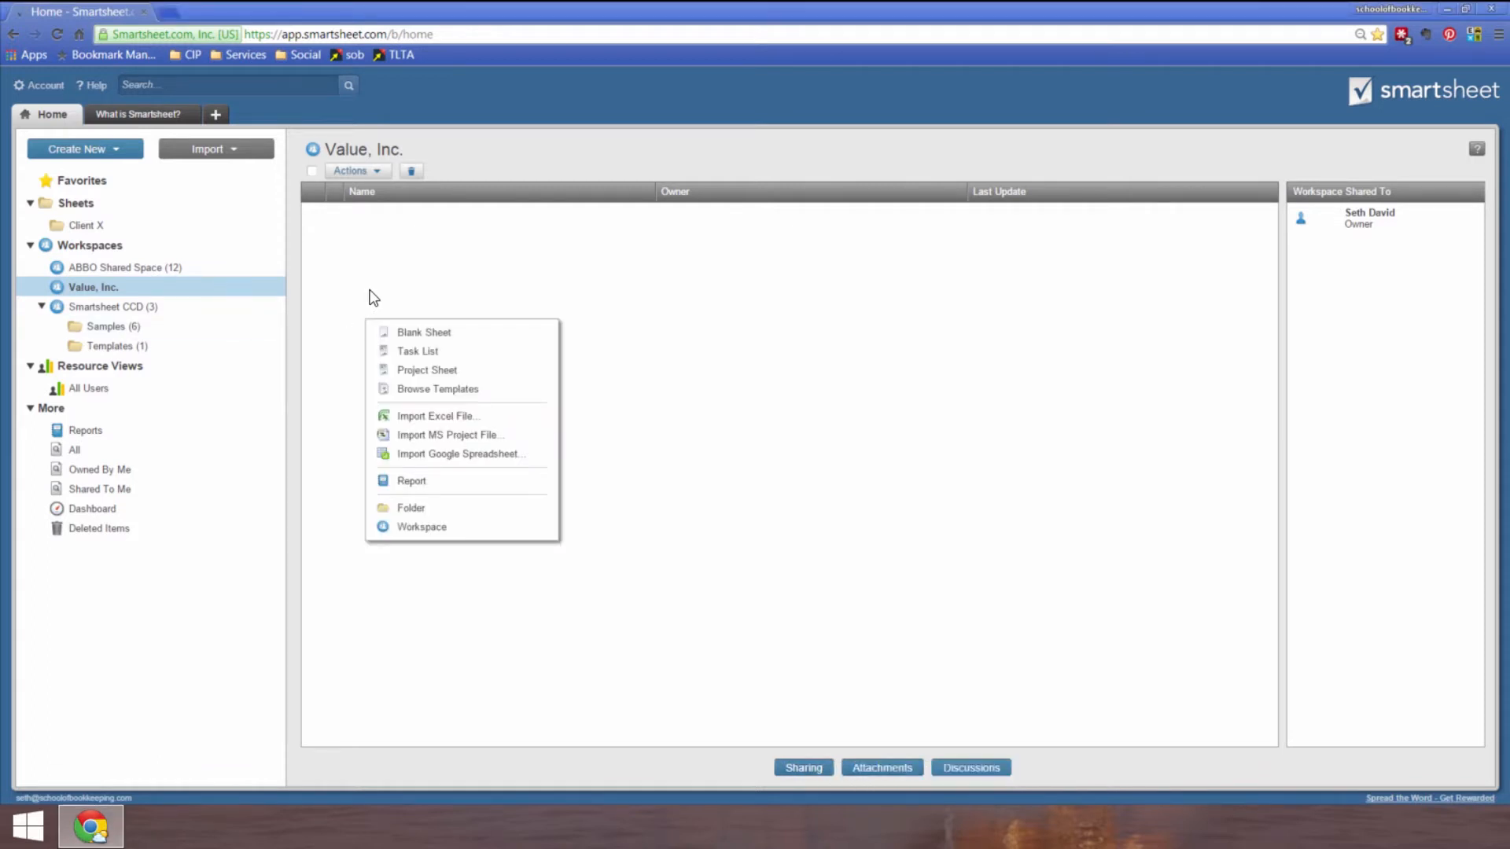
{"action": "left_click", "coordinate": [435, 333]}
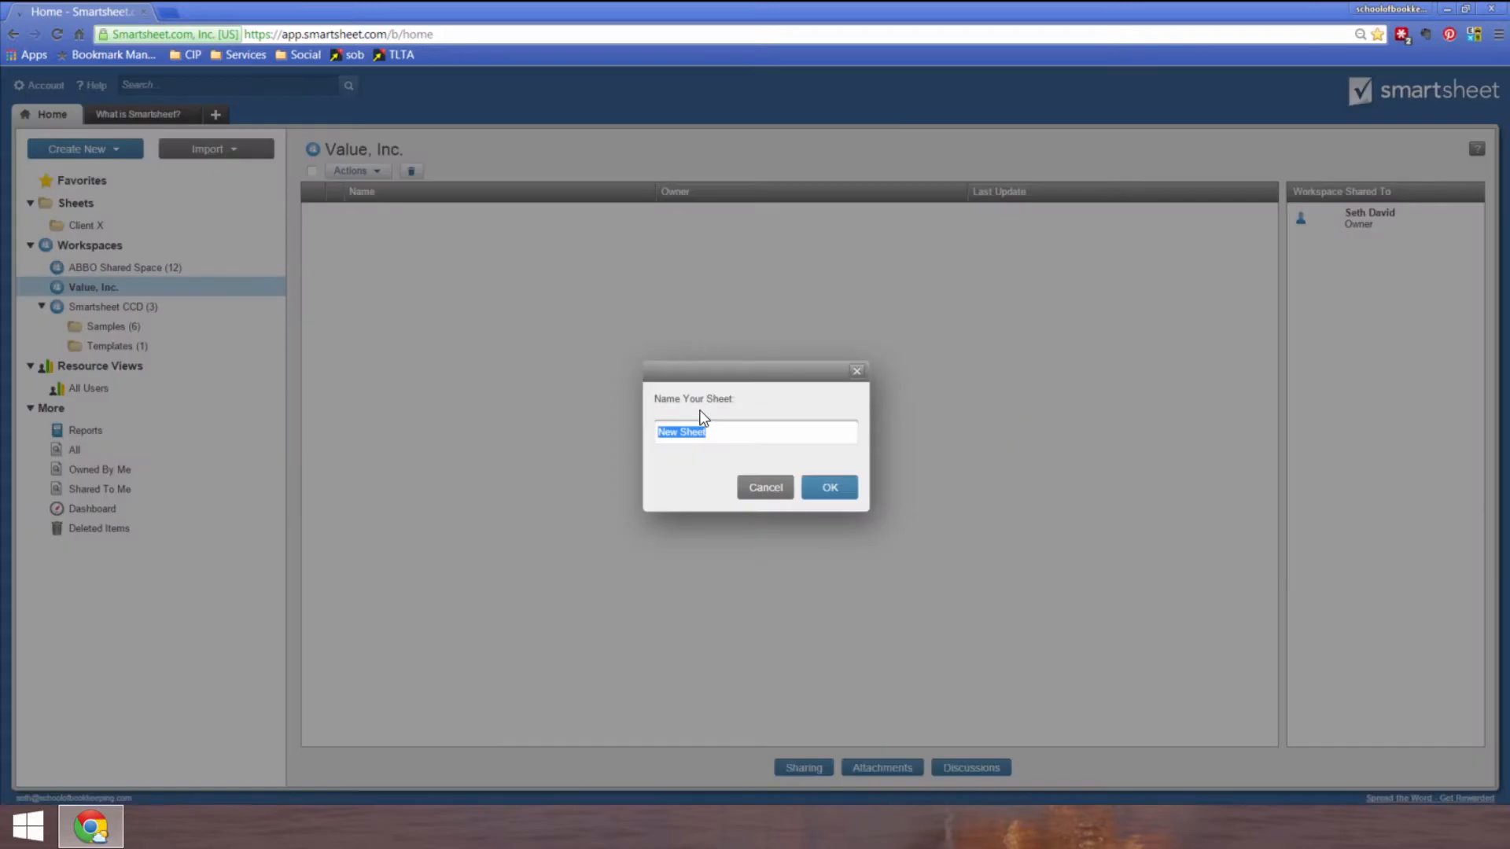
{"action": "key", "text": "End"}
{"action": "double_click", "coordinate": [695, 432]}
{"action": "left_click_drag", "start_coordinate": [728, 436], "coordinate": [637, 429]}
{"action": "type", "text": "Value, Inc. 2015 Bookkeeping"}
{"action": "key", "text": "Return"}
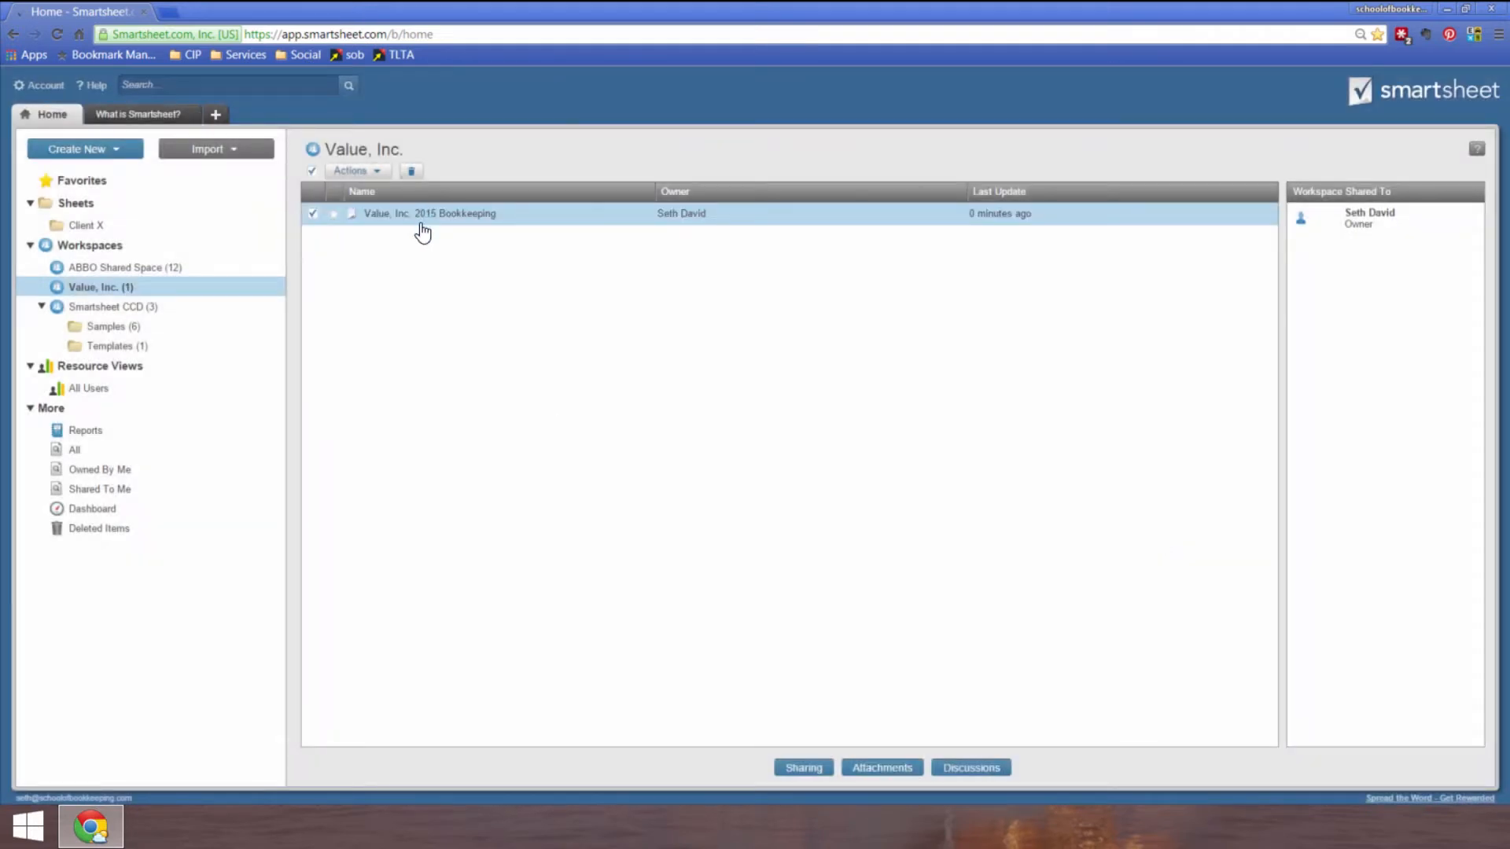
Step: Open the Value, Inc. 2015 Bookkeeping sheet and close the "What is Smartsheet?" sheet
{"action": "right_click", "coordinate": [425, 298]}
{"action": "left_click", "coordinate": [404, 319]}
{"action": "right_click", "coordinate": [446, 292]}
{"action": "left_click", "coordinate": [977, 322]}
{"action": "left_click", "coordinate": [404, 214]}
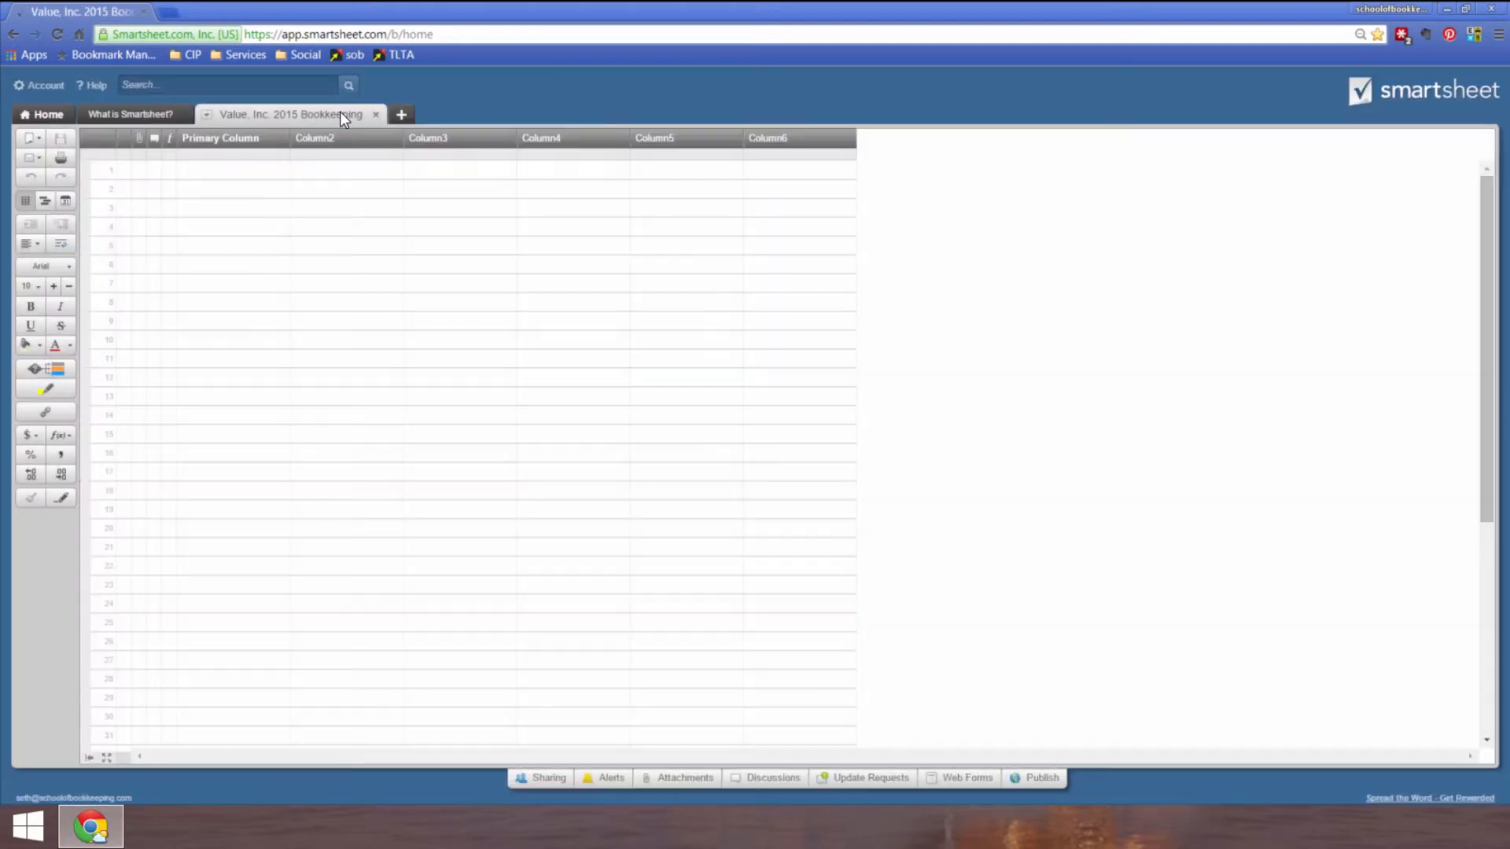
{"action": "left_click", "coordinate": [187, 114]}
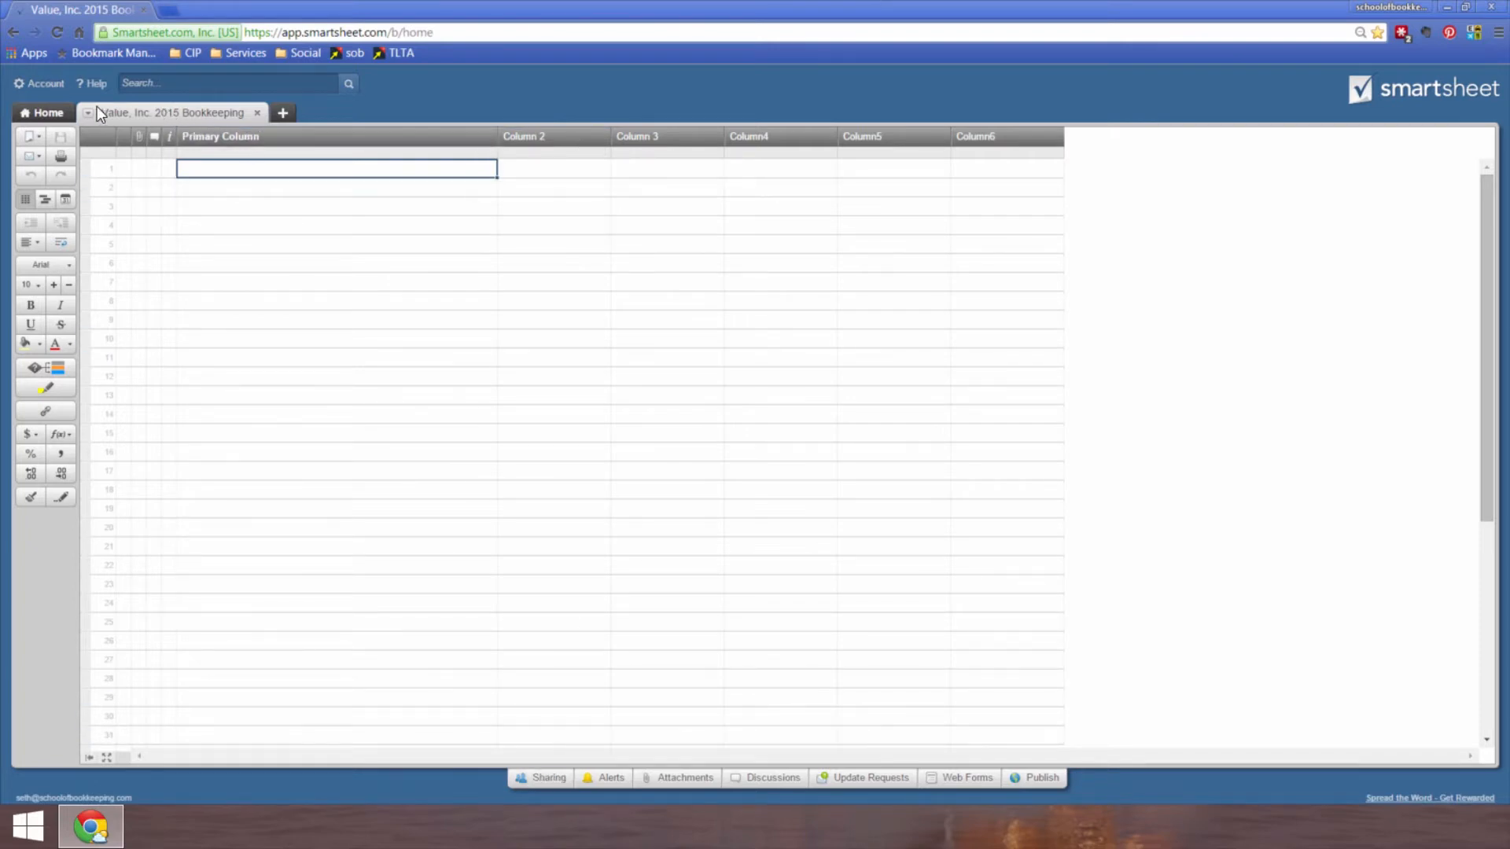
Step: Check the sharing of the Value, Inc. workspace and return to the Value, Inc. 2015 Bookkeeping sheet
{"action": "left_click", "coordinate": [43, 113]}
{"action": "left_click", "coordinate": [810, 767]}
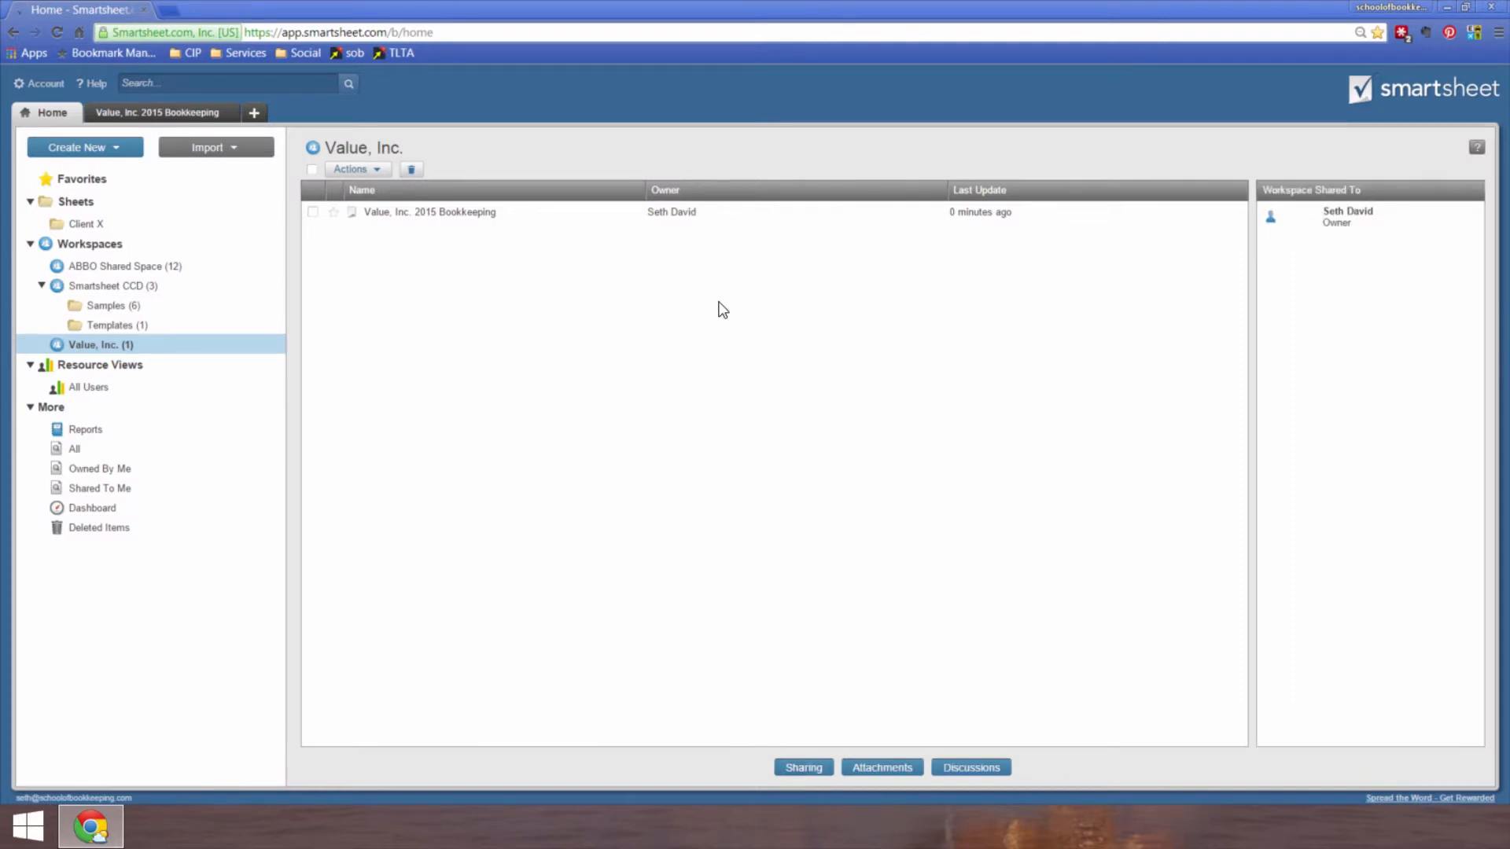
{"action": "left_click", "coordinate": [197, 112]}
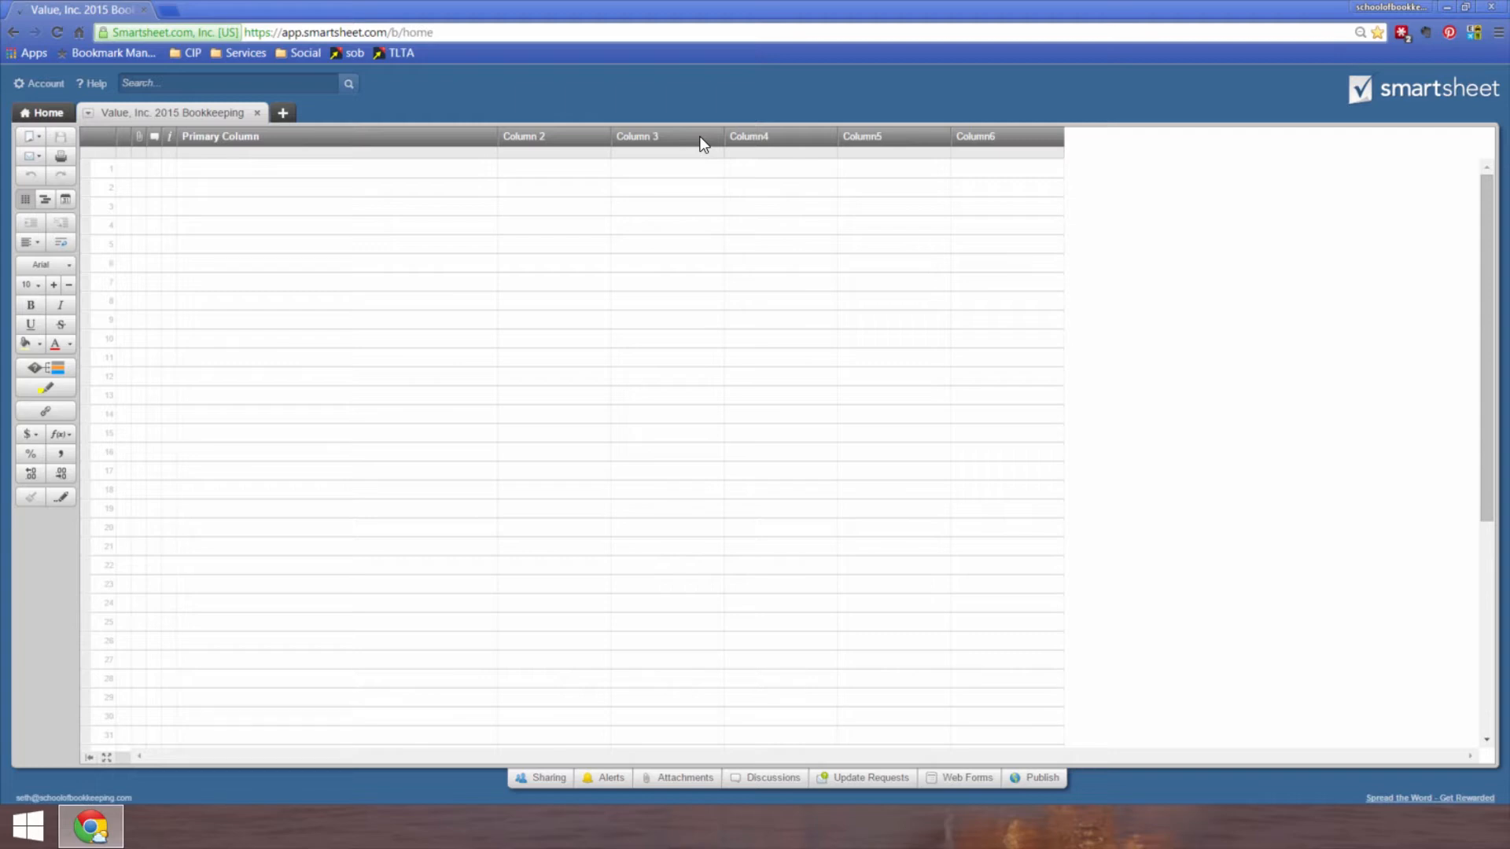
Step: Rename the primary column as "Milestone / Task"
{"action": "left_click", "coordinate": [220, 169]}
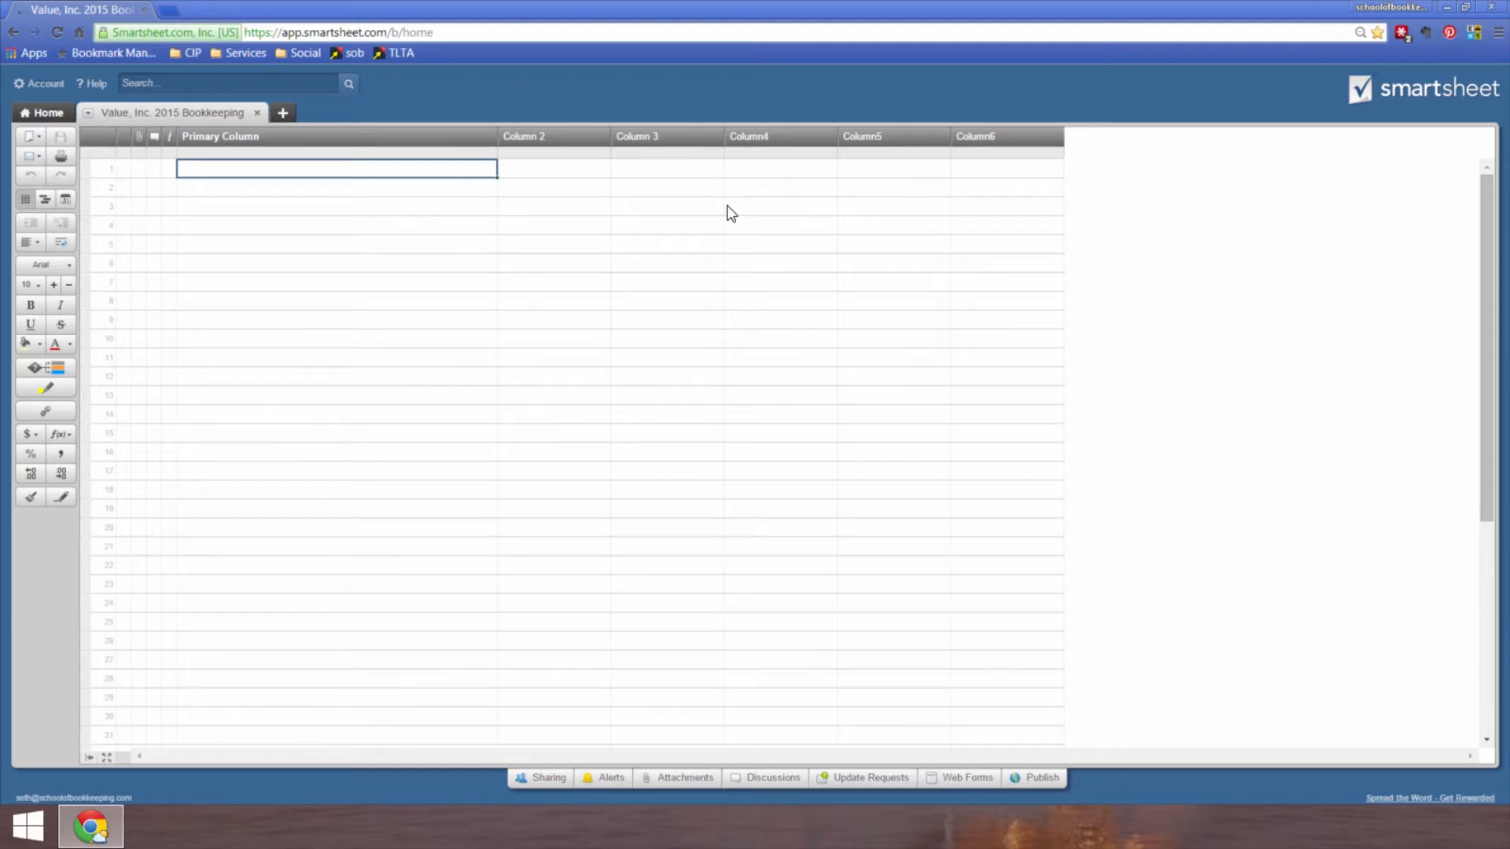
{"action": "double_click", "coordinate": [239, 137]}
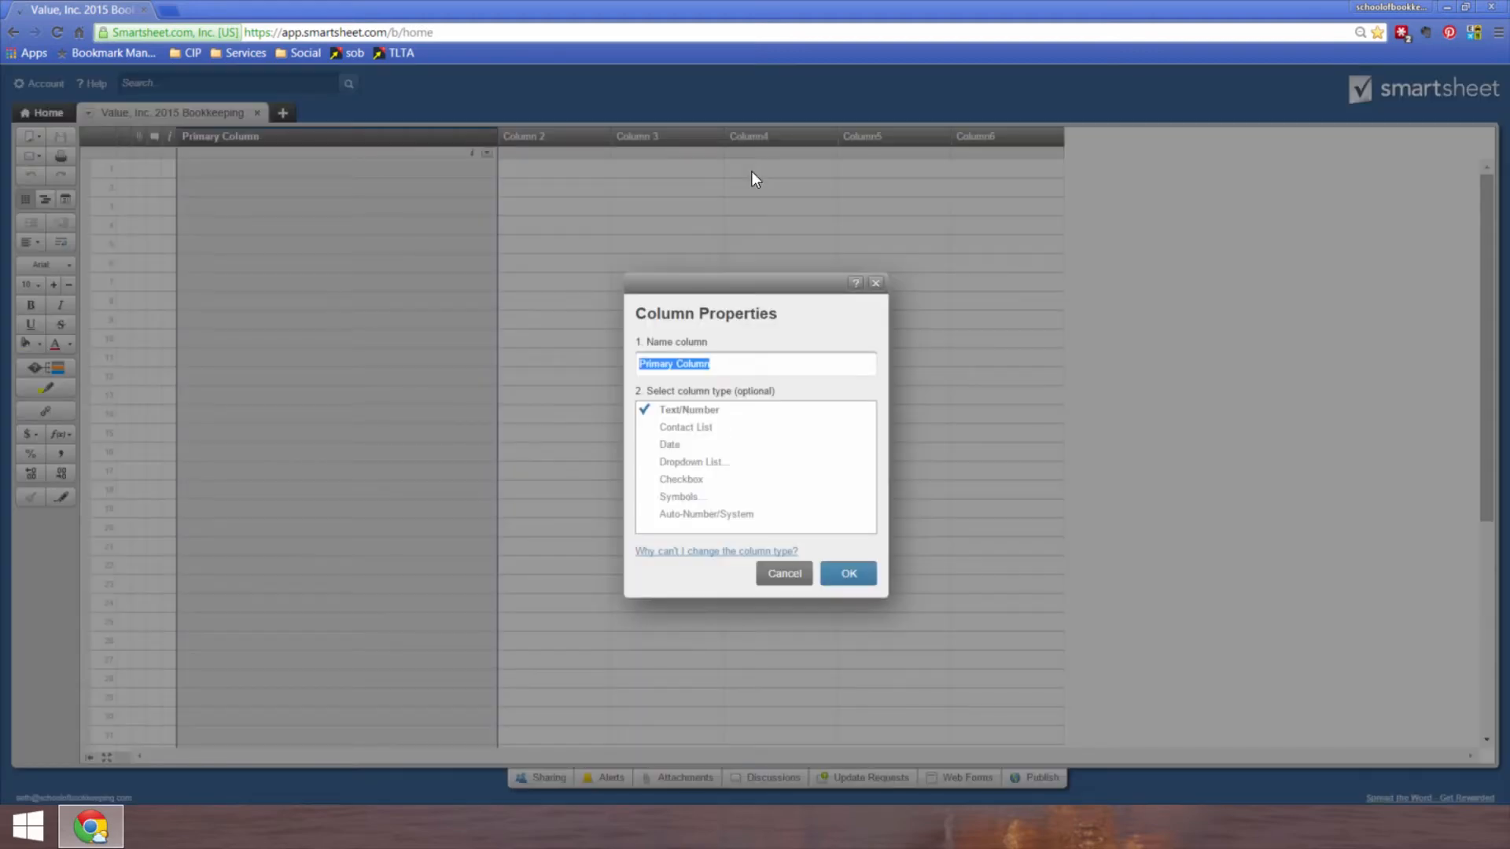
{"action": "type", "text": "Milestone / Task"}
{"action": "key", "text": "Return"}
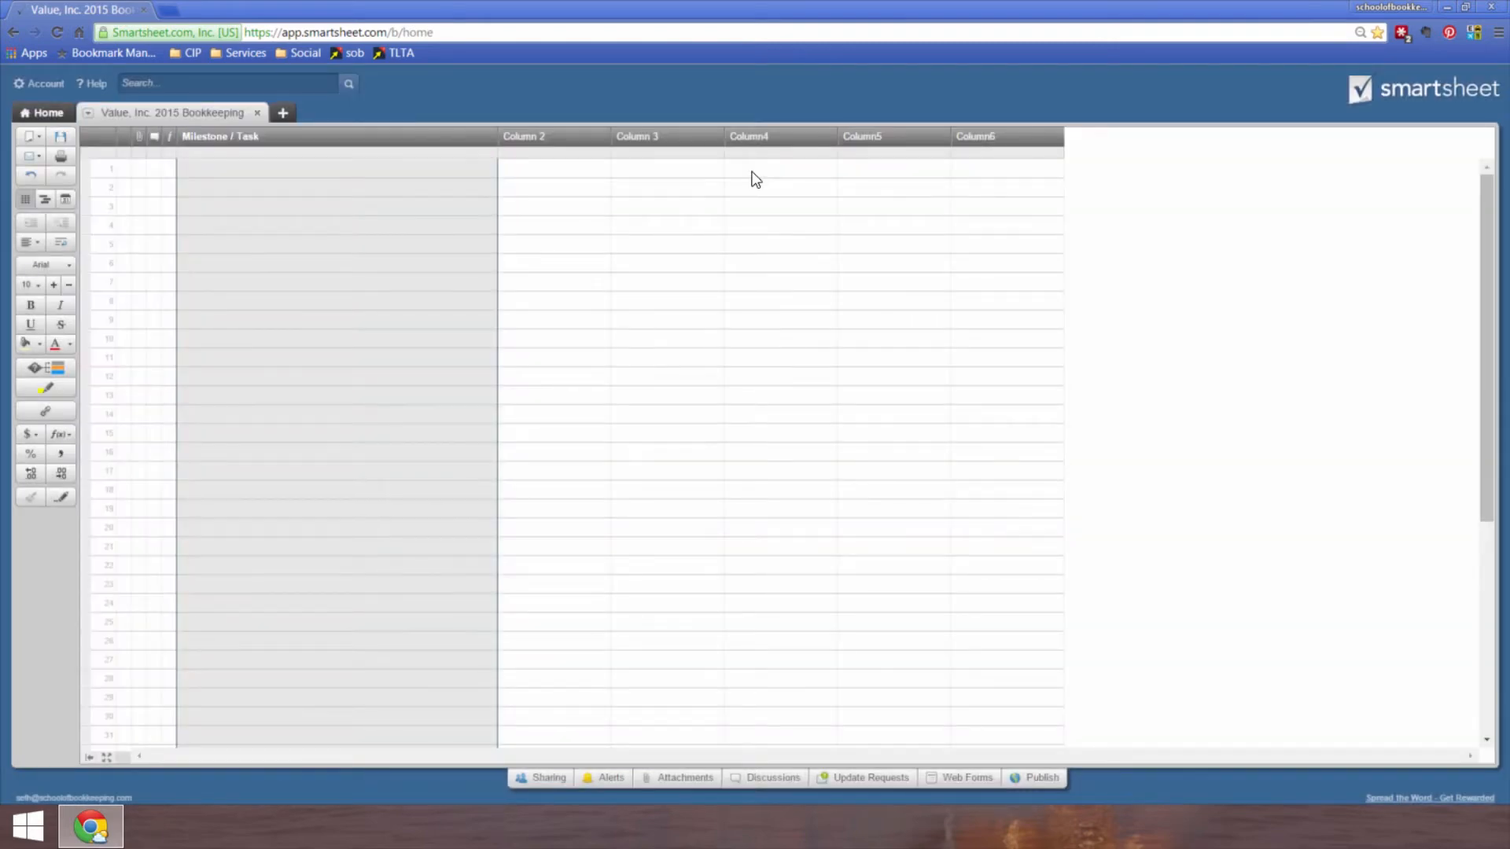
Step: Enter "January 2016" as the milestone in row 1 of the Milestone / Task column
{"action": "left_click", "coordinate": [236, 168]}
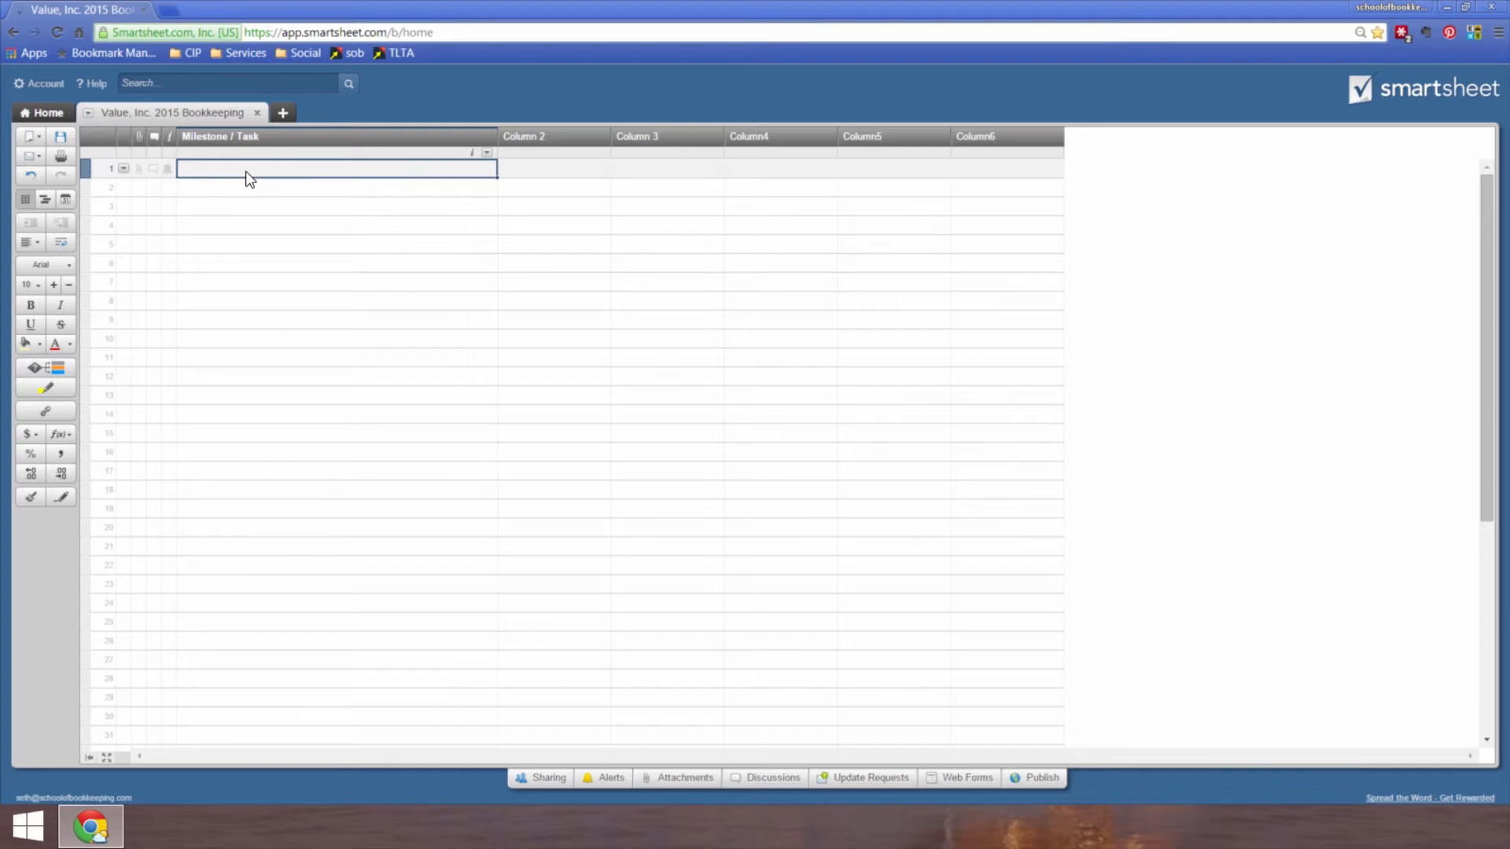
{"action": "type", "text": "Ja"}
{"action": "type", "text": "un"}
{"action": "key", "text": "BackSpace"}
{"action": "key", "text": "BackSpace"}
{"action": "type", "text": "n"}
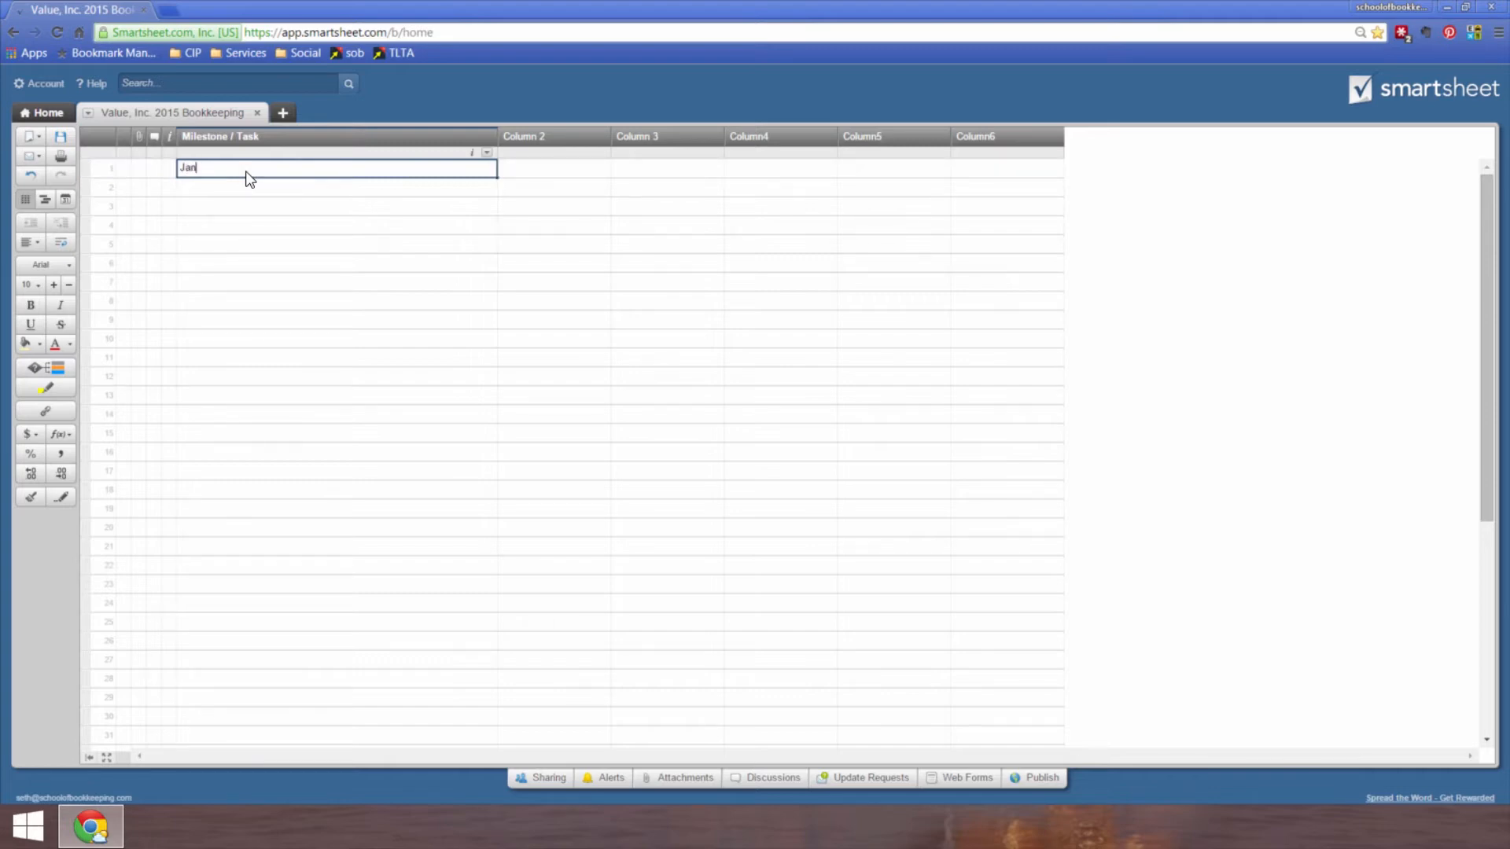
{"action": "type", "text": "uary 2016"}
{"action": "key", "text": "Return"}
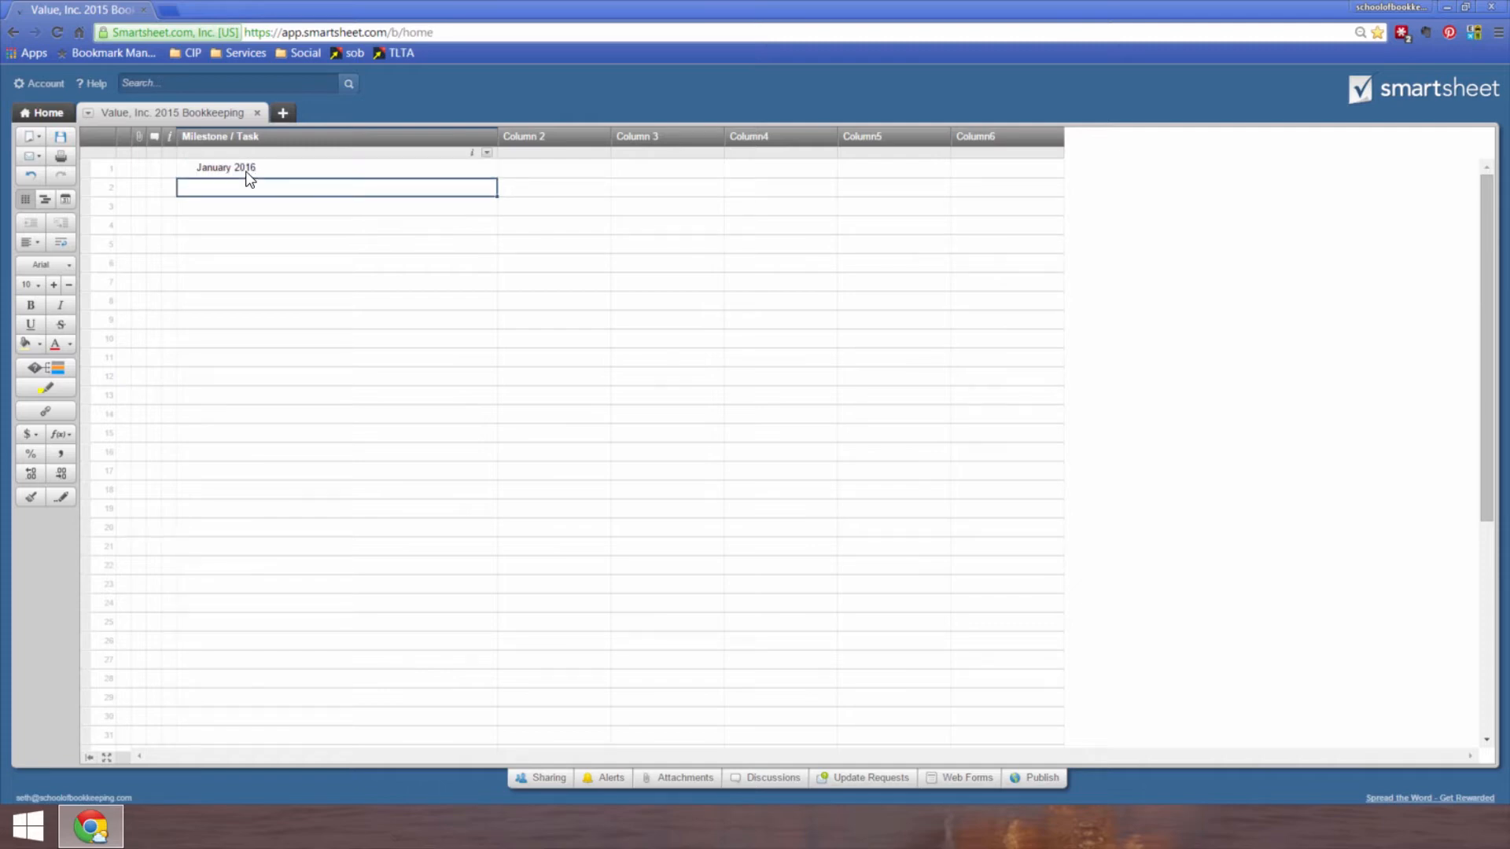
Step: Add the task "Review 2015 with client" in row 2 and indent it under January 2016
{"action": "type", "text": "Review 2015 with client"}
{"action": "key", "text": "Return"}
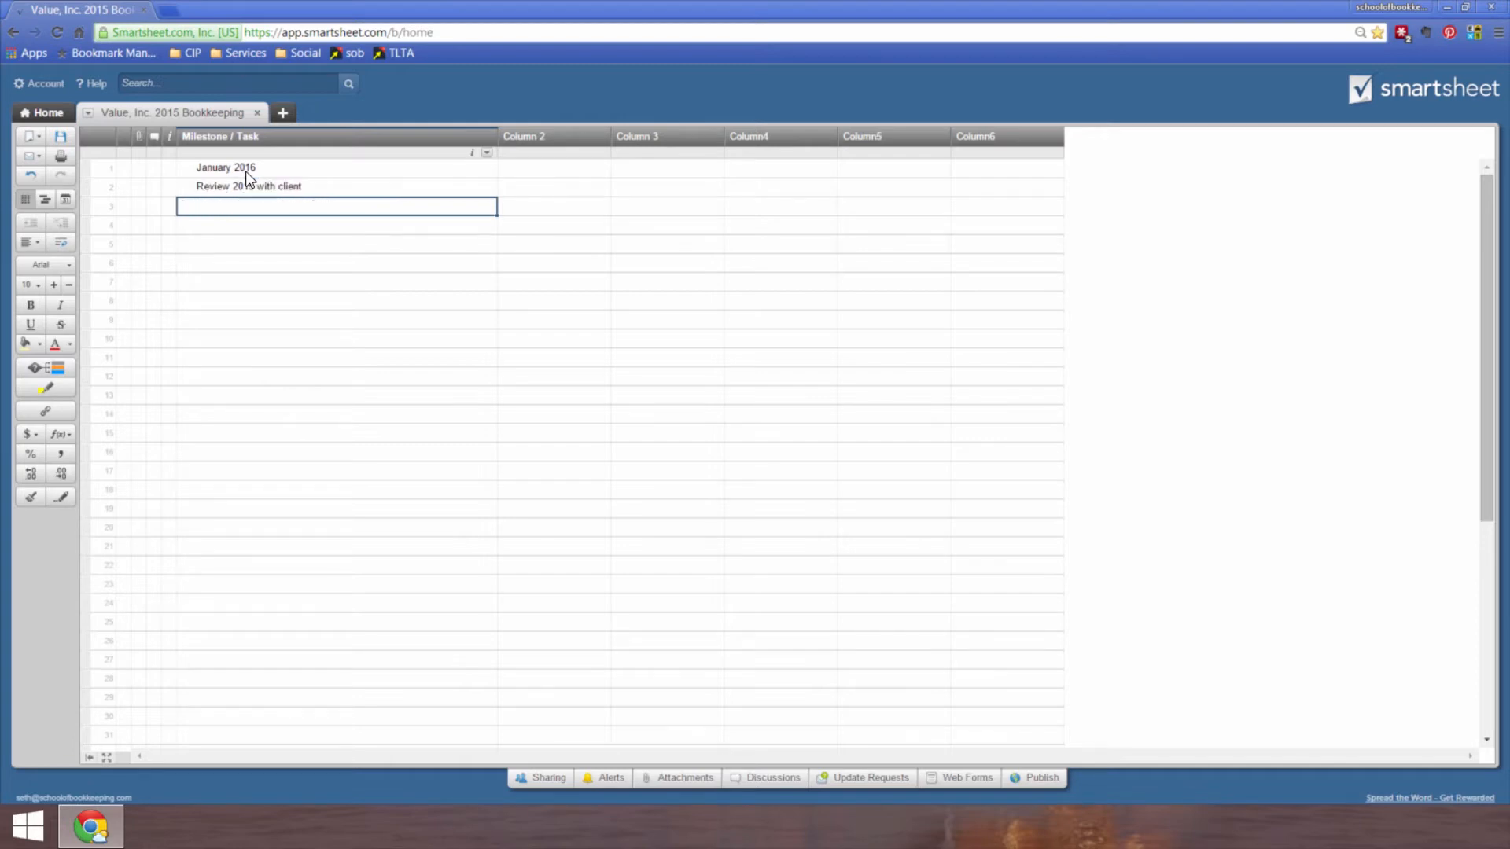
{"action": "key", "text": "Up"}
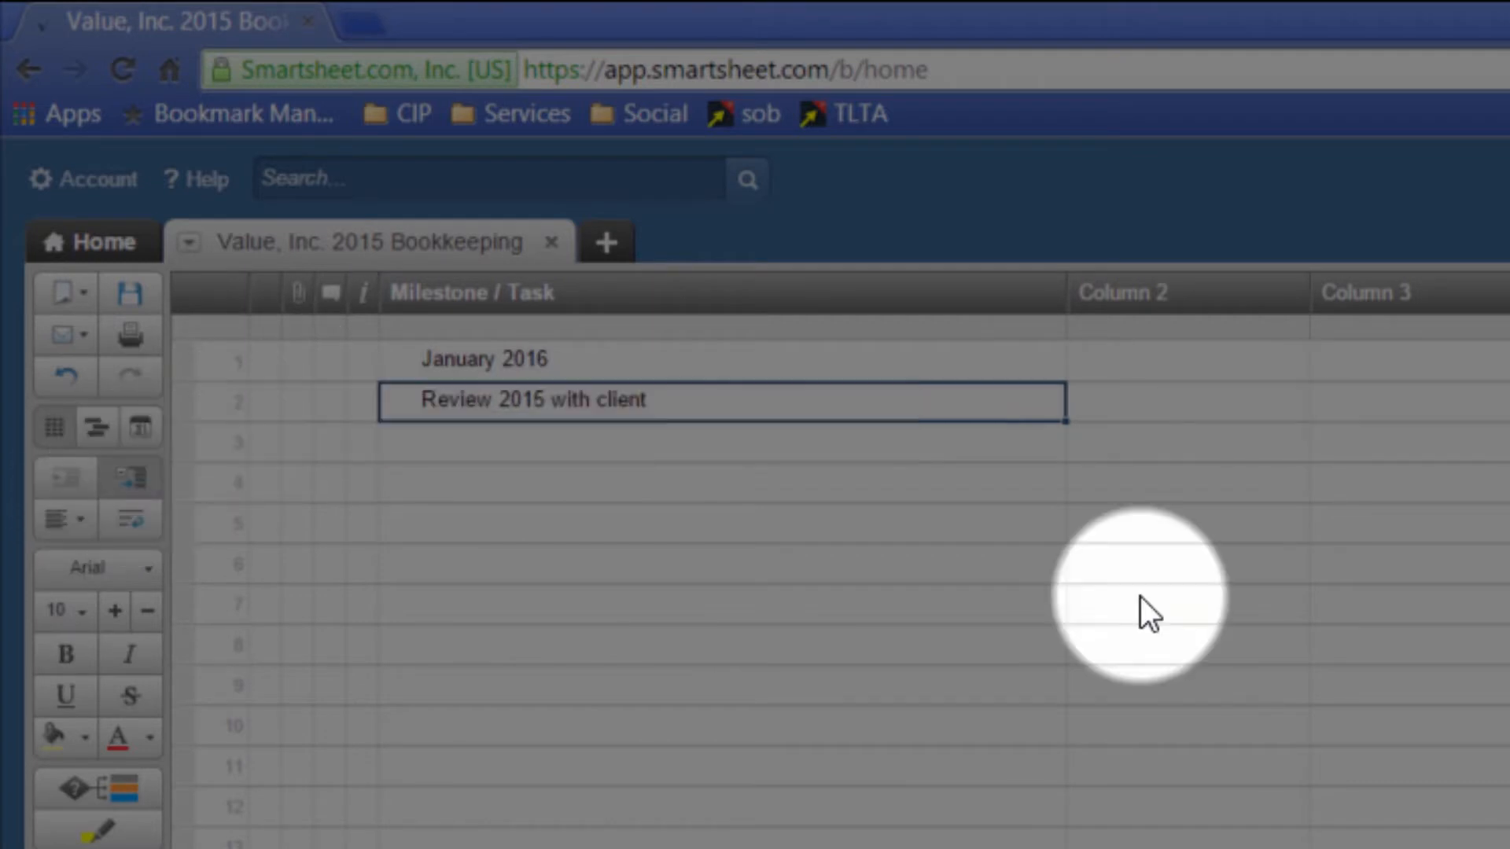
{"action": "key", "text": "ctrl+k"}
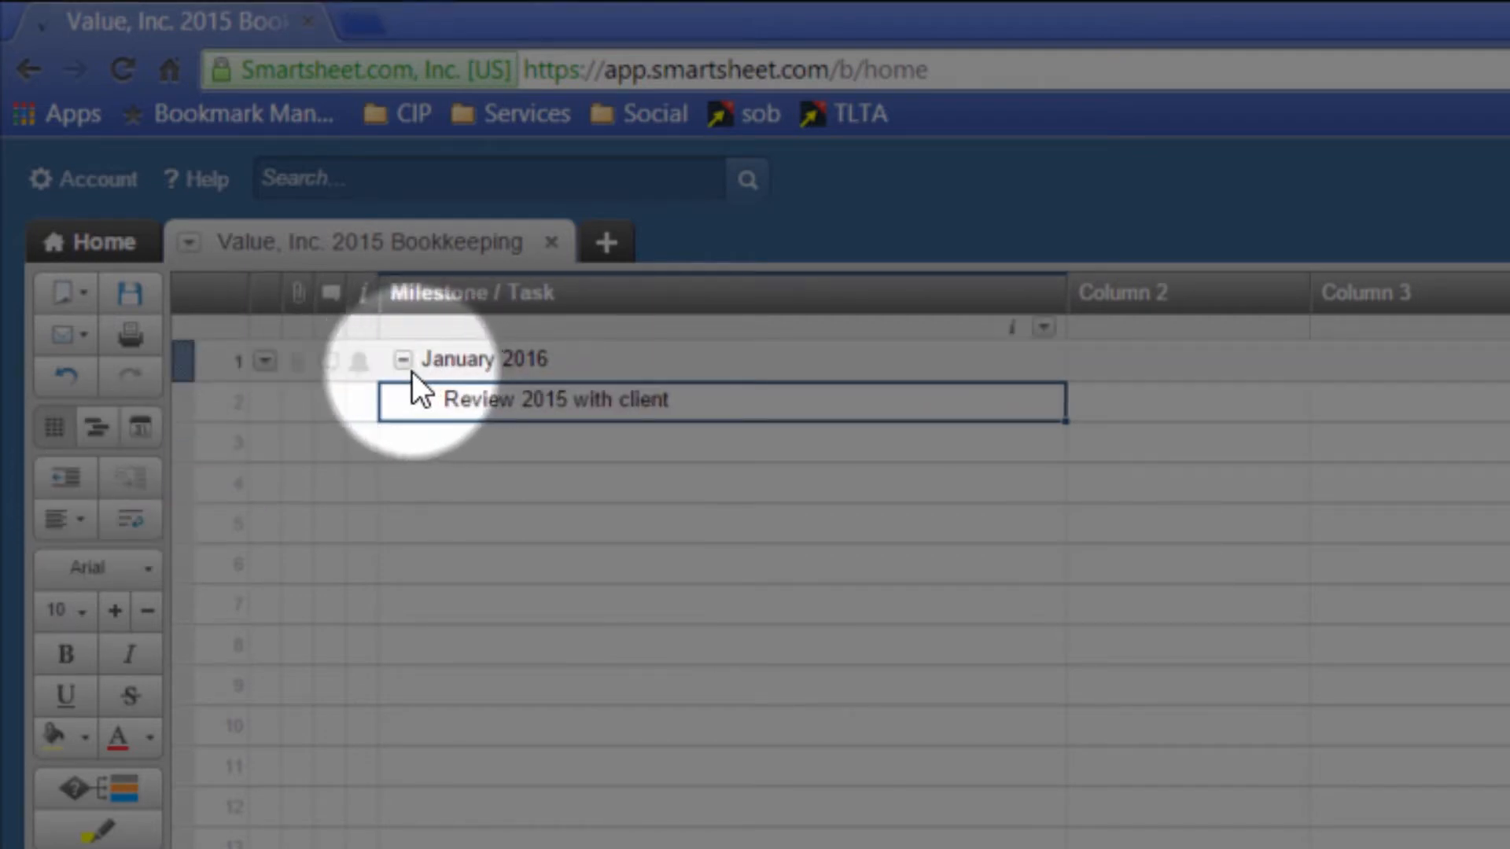
Step: Collapse and re-expand the January 2016 milestone to check its parent-child relationship with the task beneath it
{"action": "left_click", "coordinate": [405, 361]}
{"action": "left_click", "coordinate": [405, 361]}
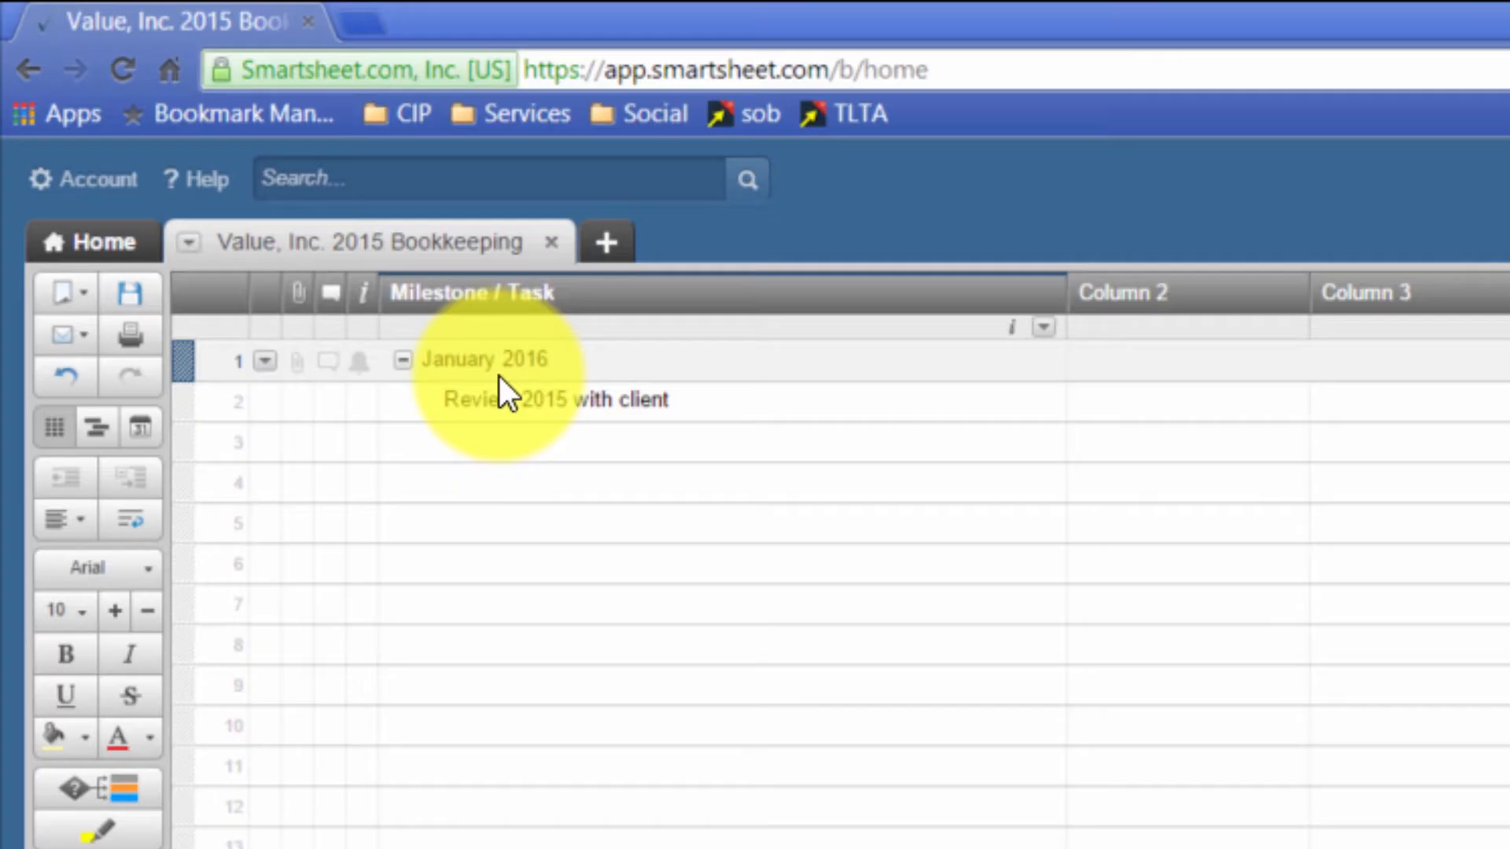
{"action": "left_click", "coordinate": [507, 398]}
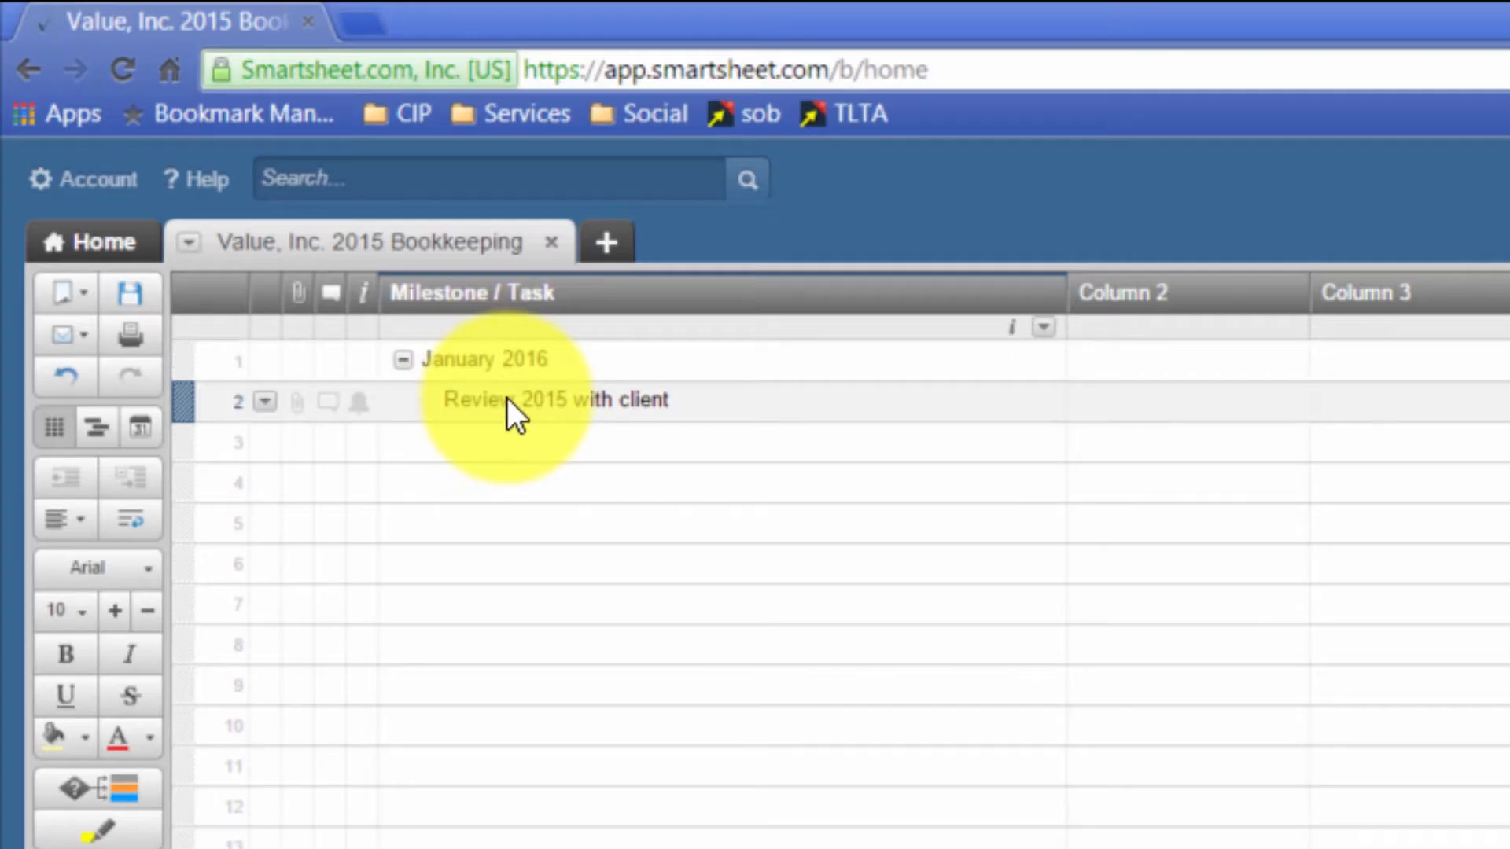
{"action": "key", "text": "Up"}
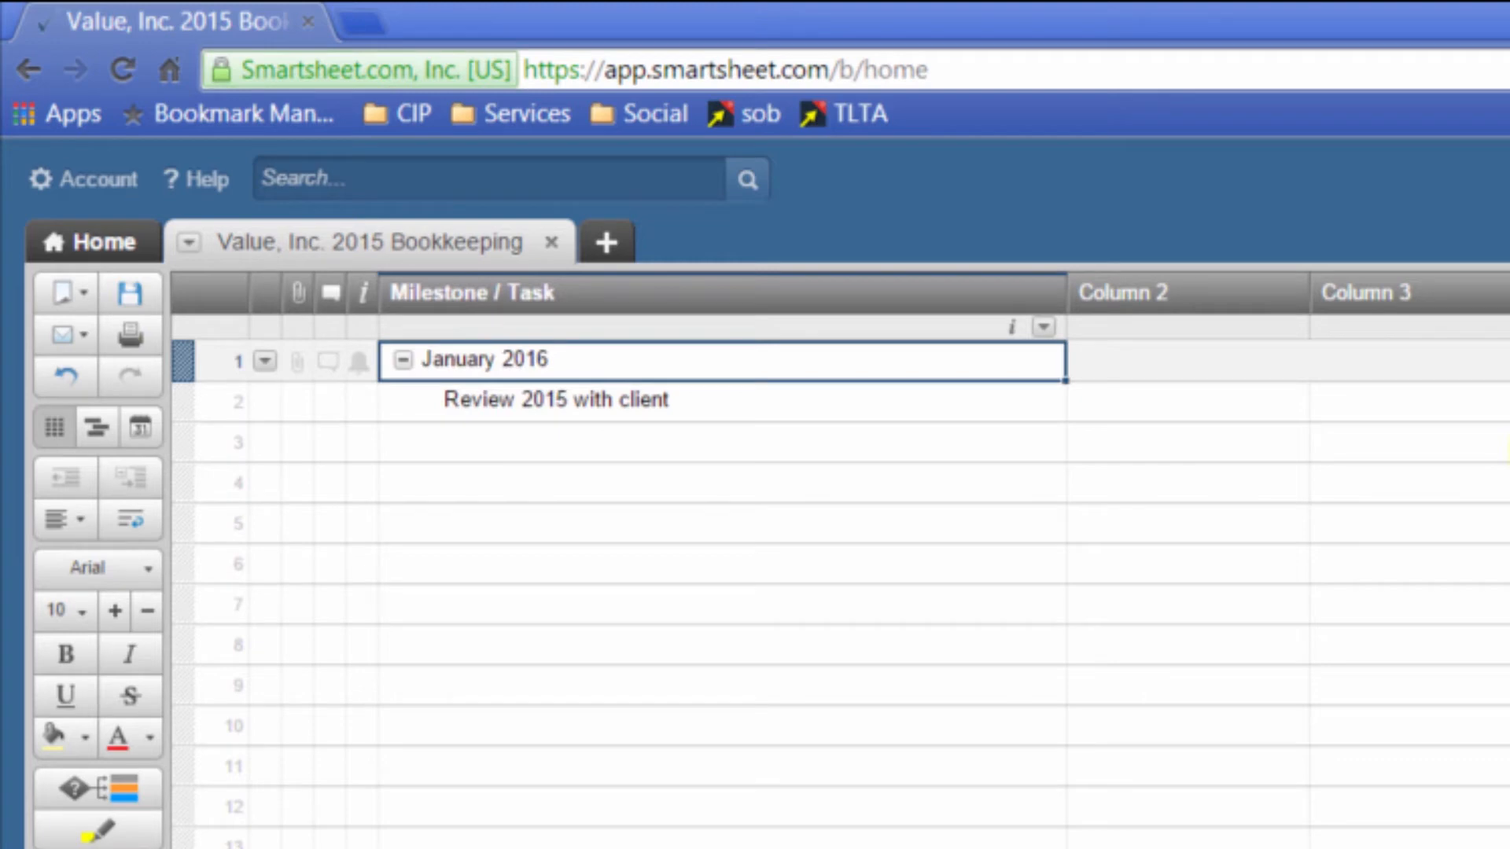
{"action": "left_click", "coordinate": [516, 398]}
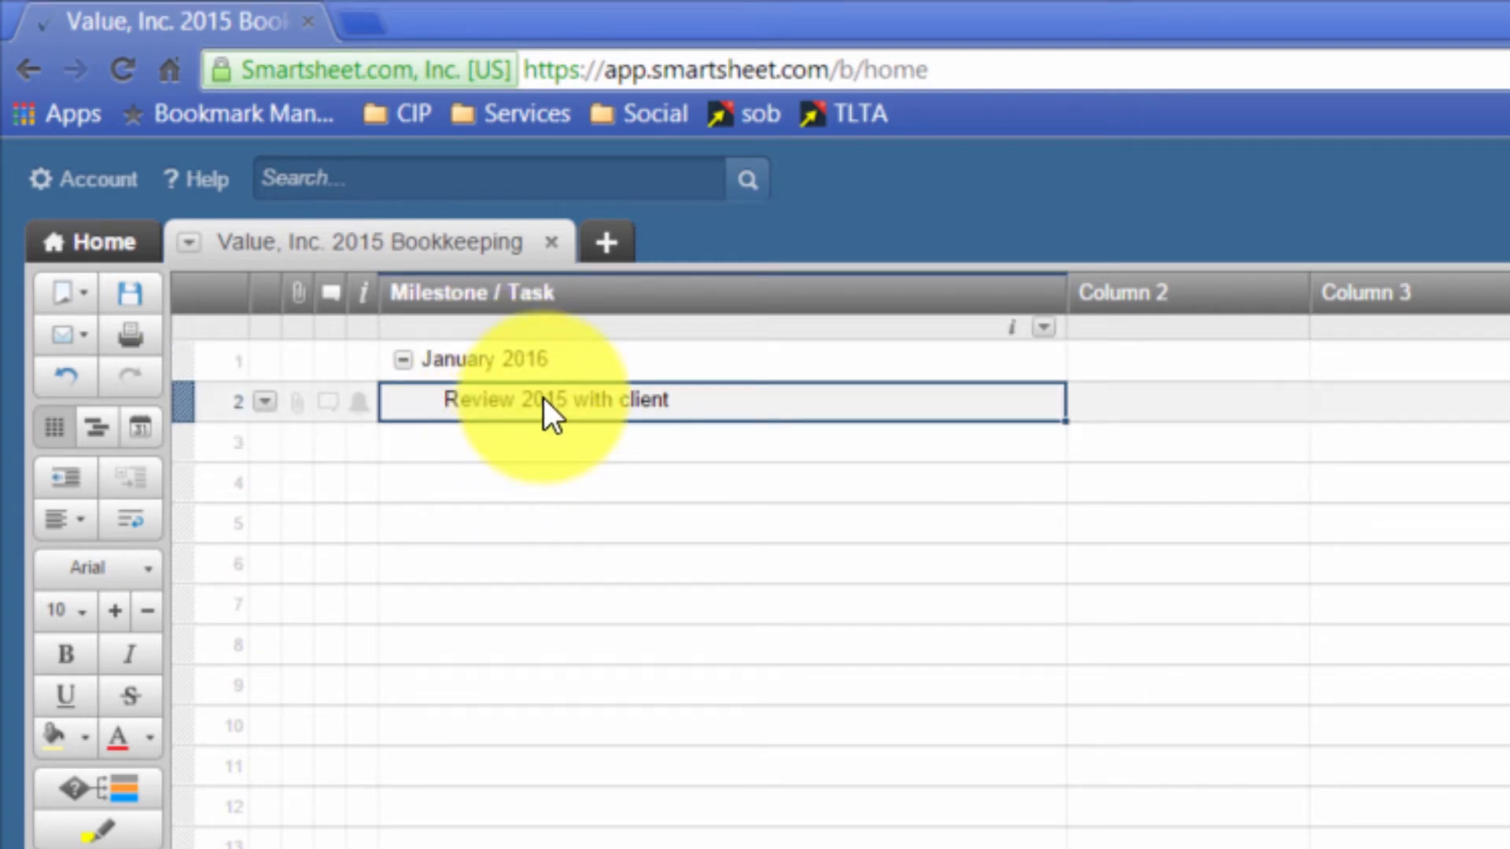
Step: Add the task "December Reconciliations Complete" in row 3 under January 2016
{"action": "left_click", "coordinate": [544, 434]}
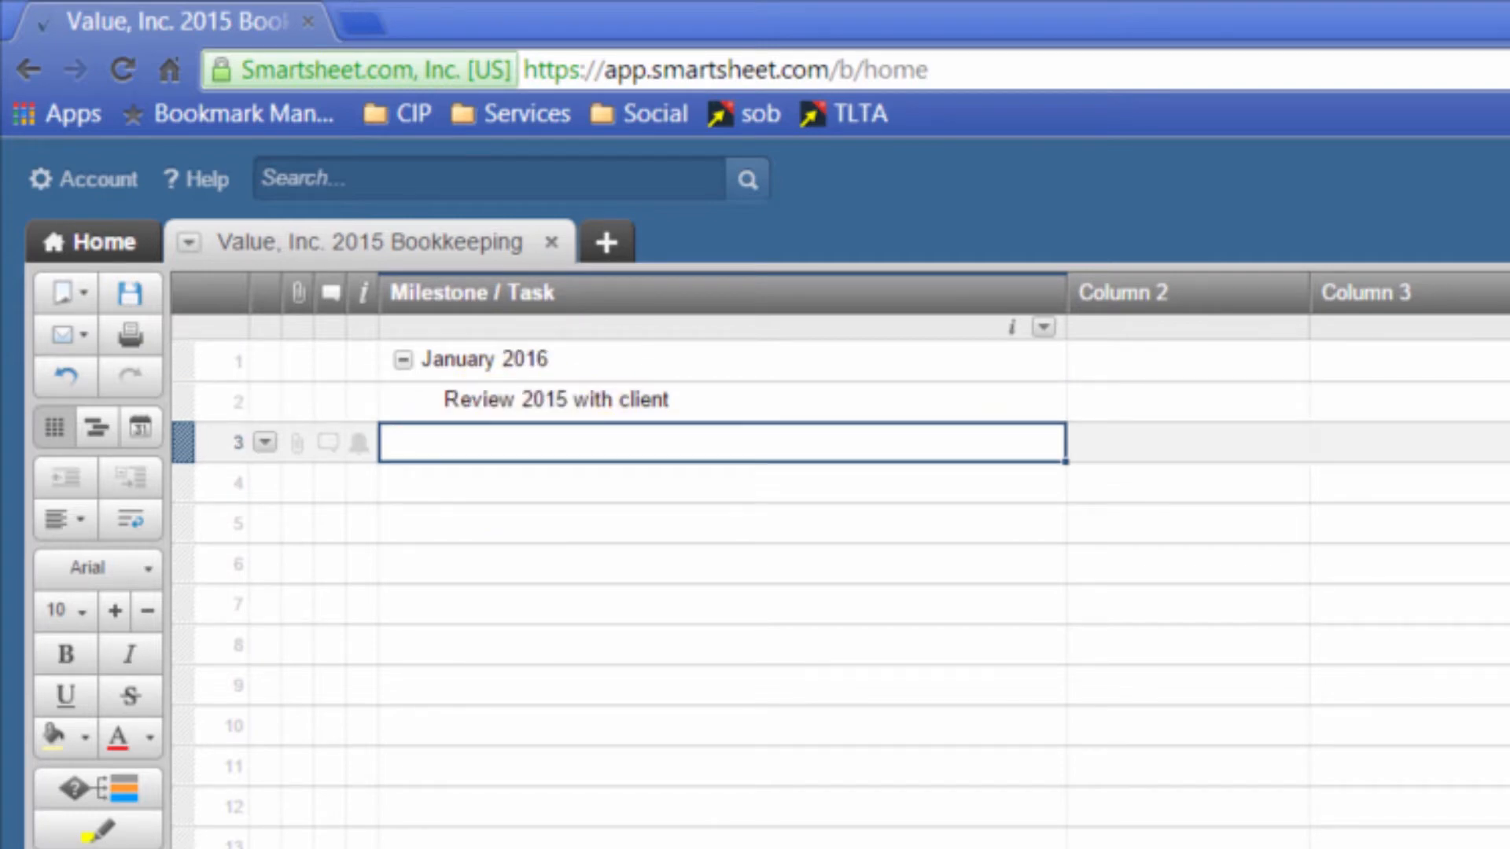
{"action": "type", "text": "December Reconsi"}
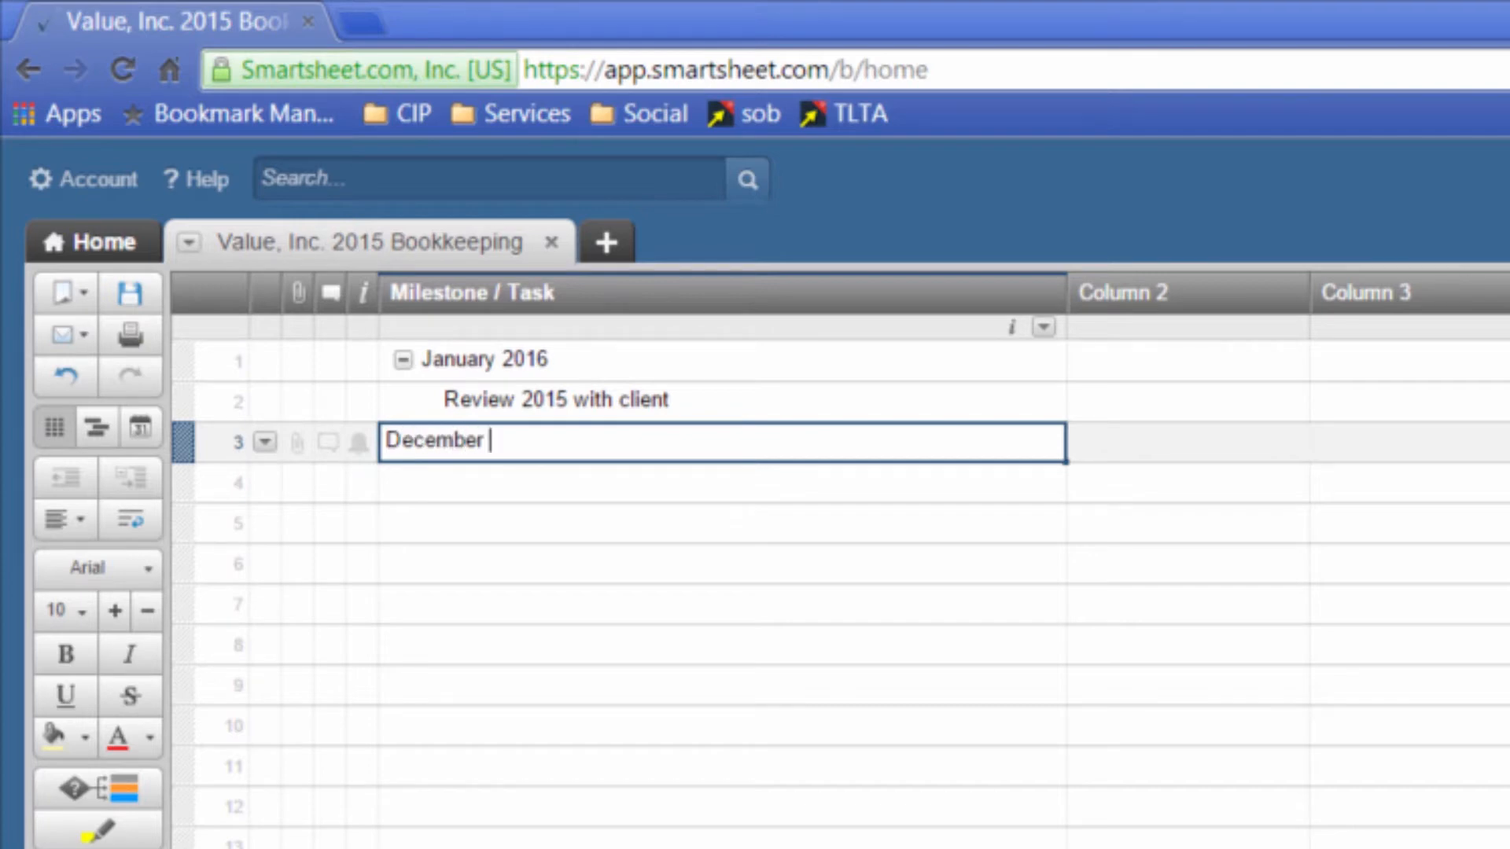
{"action": "key", "text": "BackSpace"}
{"action": "key", "text": "BackSpace"}
{"action": "type", "text": "ciliatiosn"}
{"action": "key", "text": "BackSpace"}
{"action": "key", "text": "BackSpace"}
{"action": "type", "text": "ns Complete"}
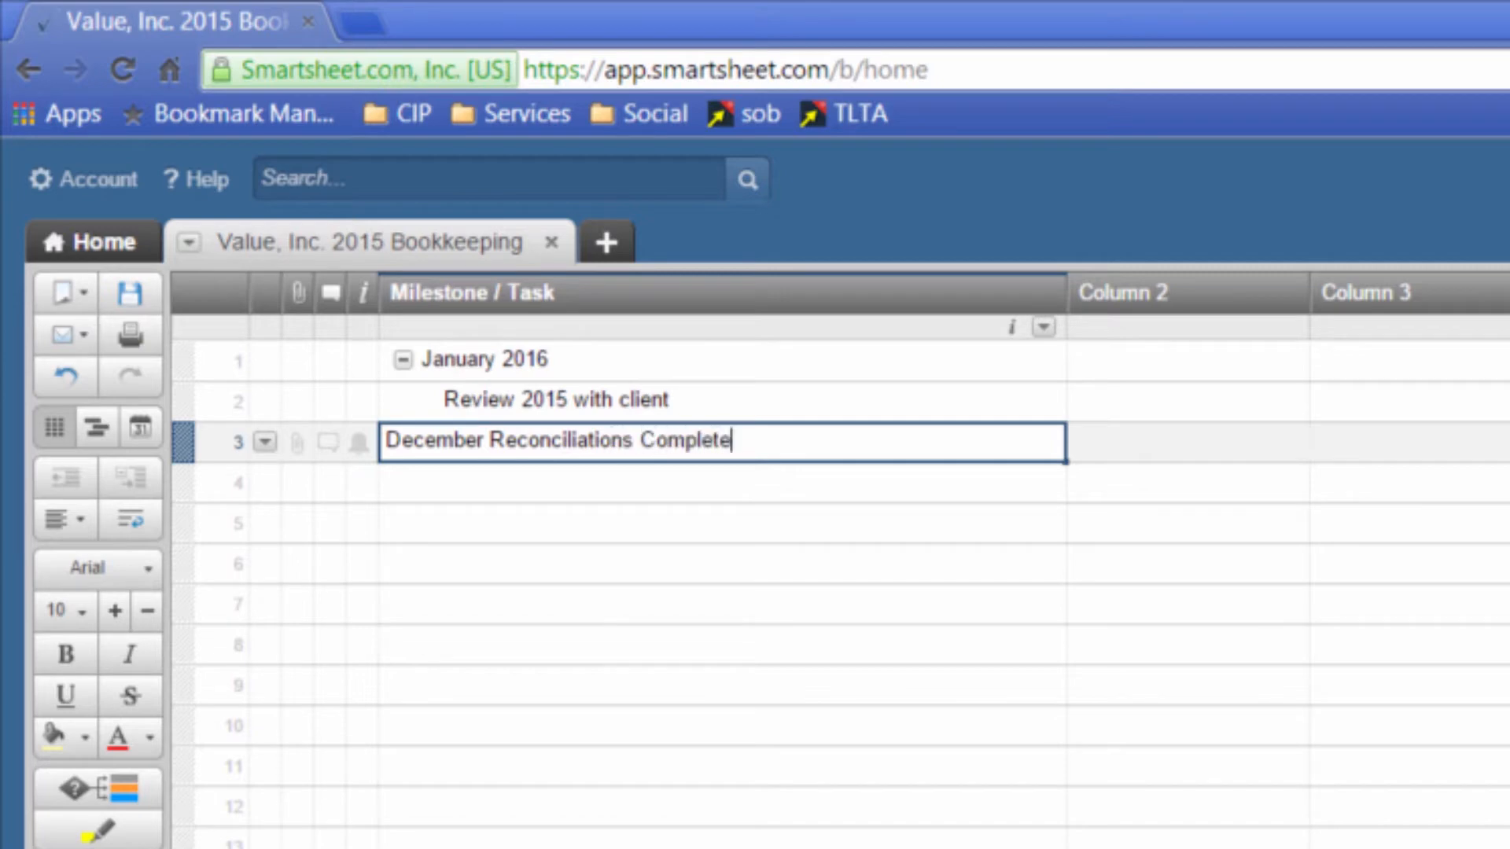
{"action": "key", "text": "Return"}
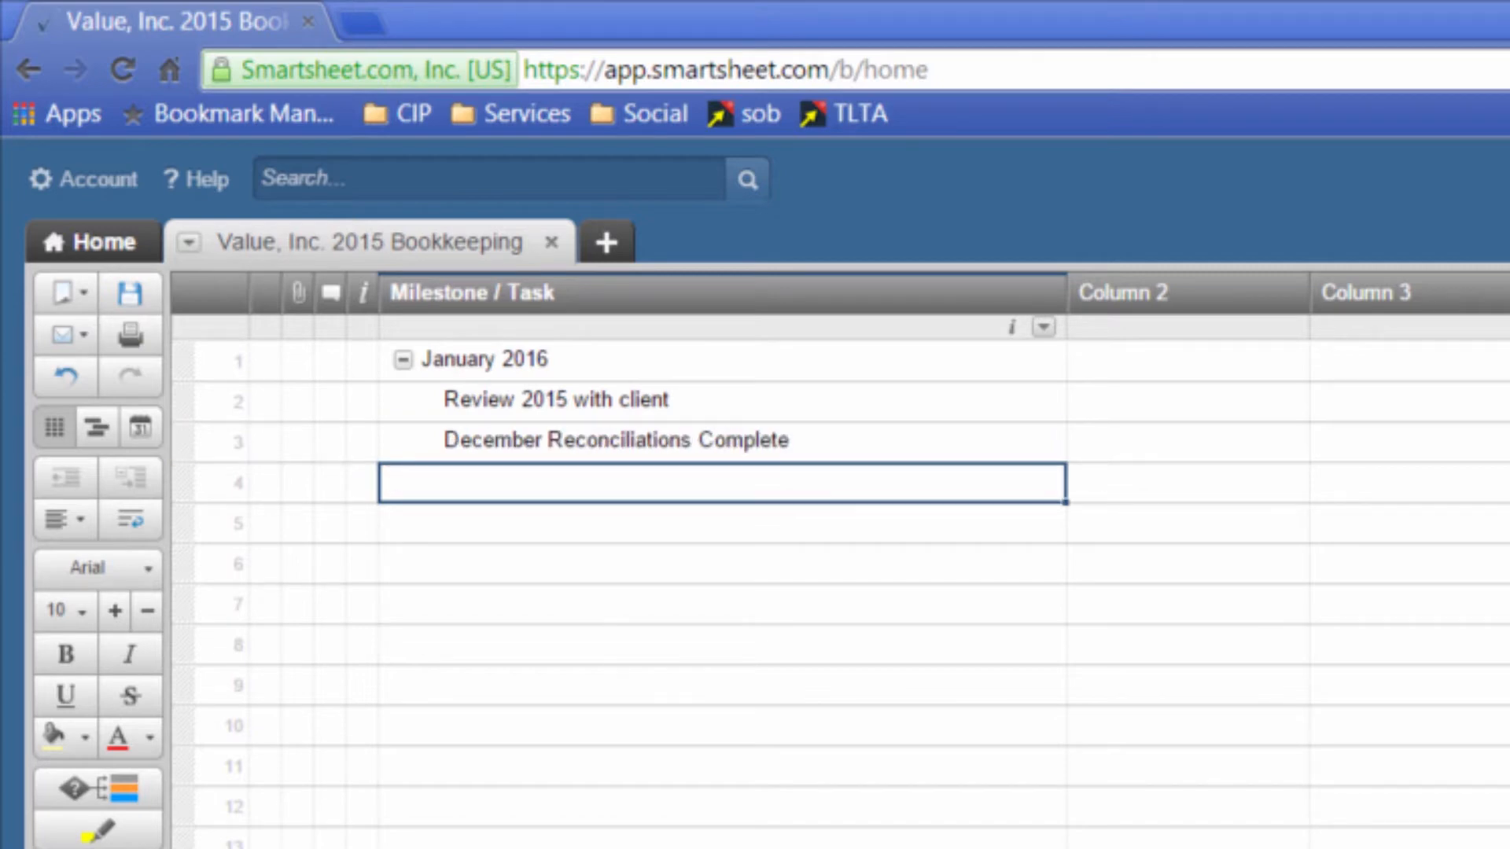
{"action": "left_click", "coordinate": [515, 434]}
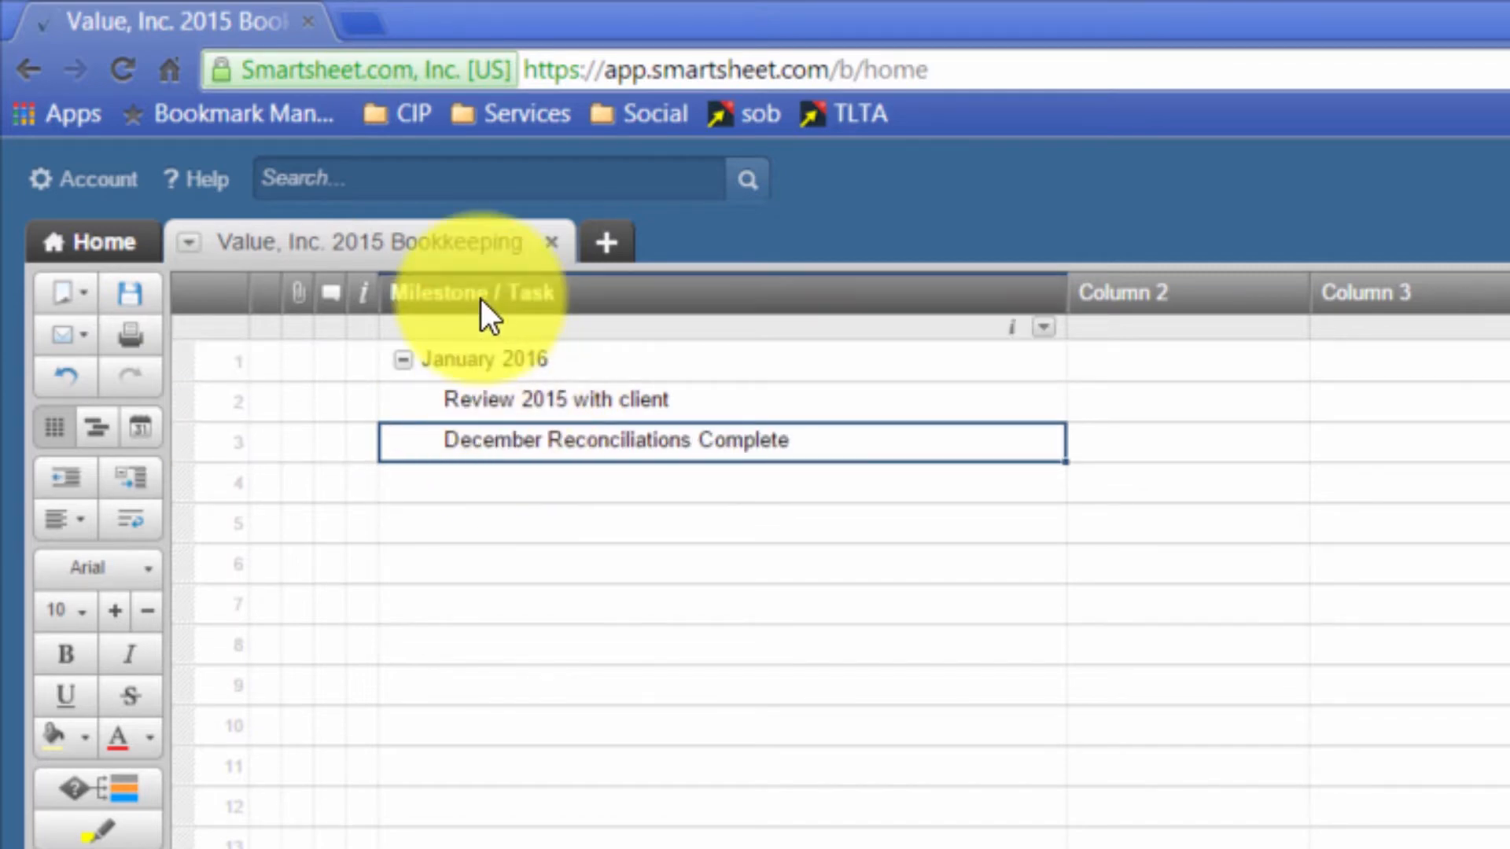
{"action": "left_click", "coordinate": [477, 479]}
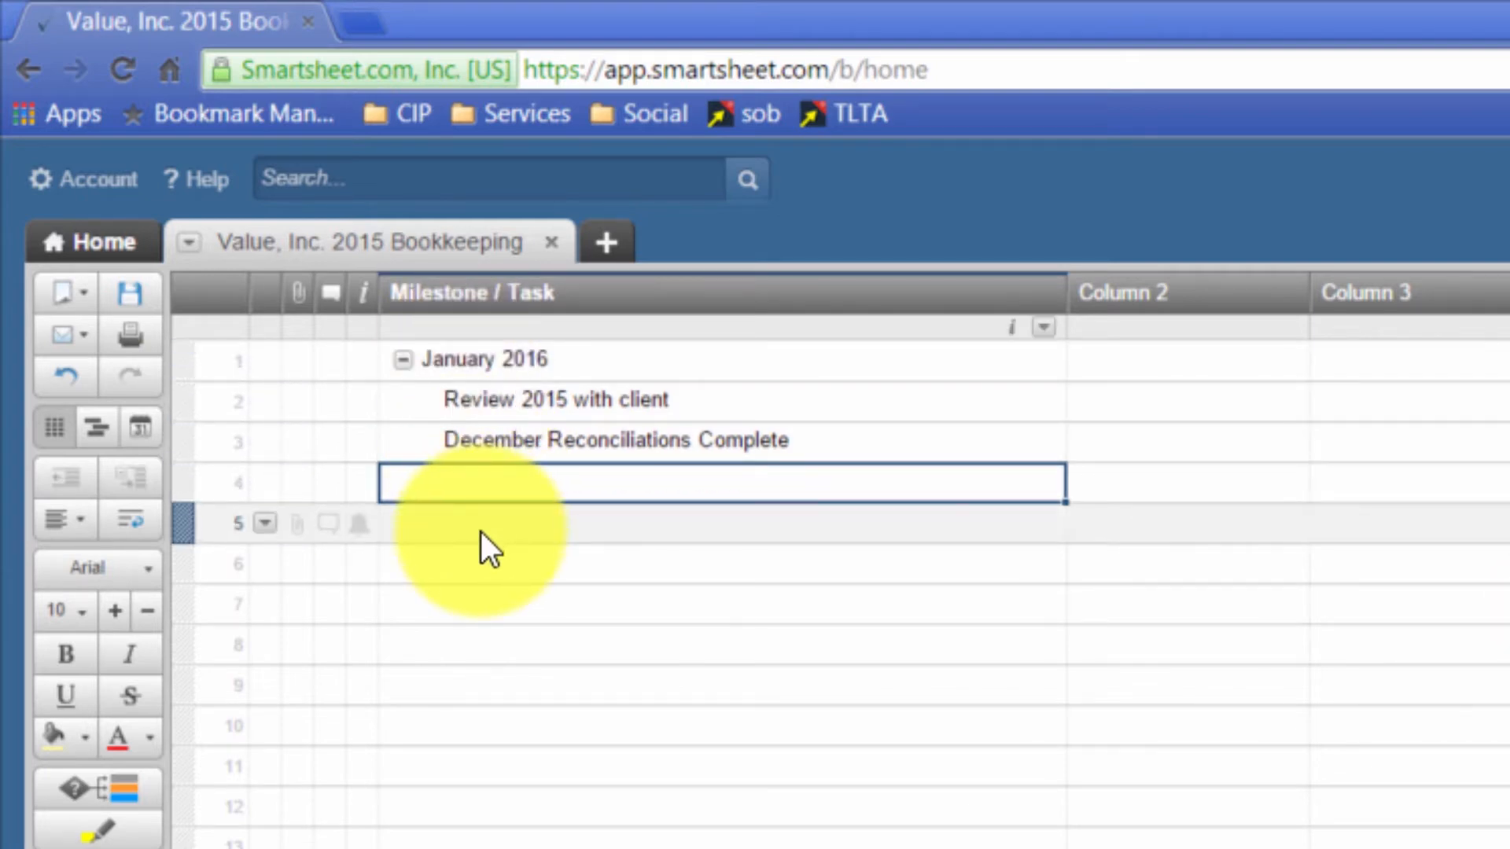
{"action": "left_click", "coordinate": [480, 532]}
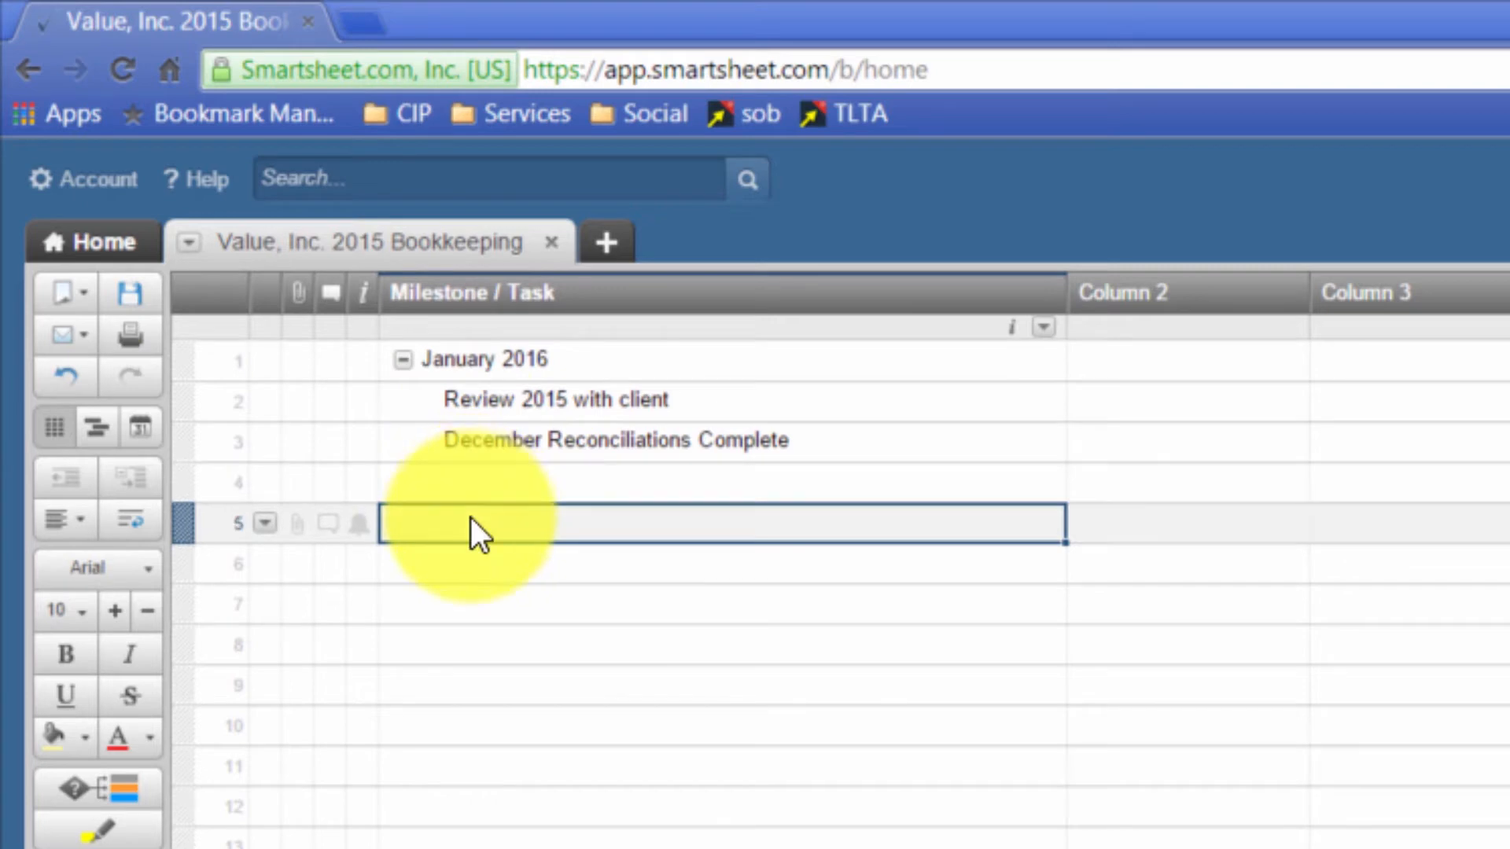
{"action": "left_click", "coordinate": [472, 476]}
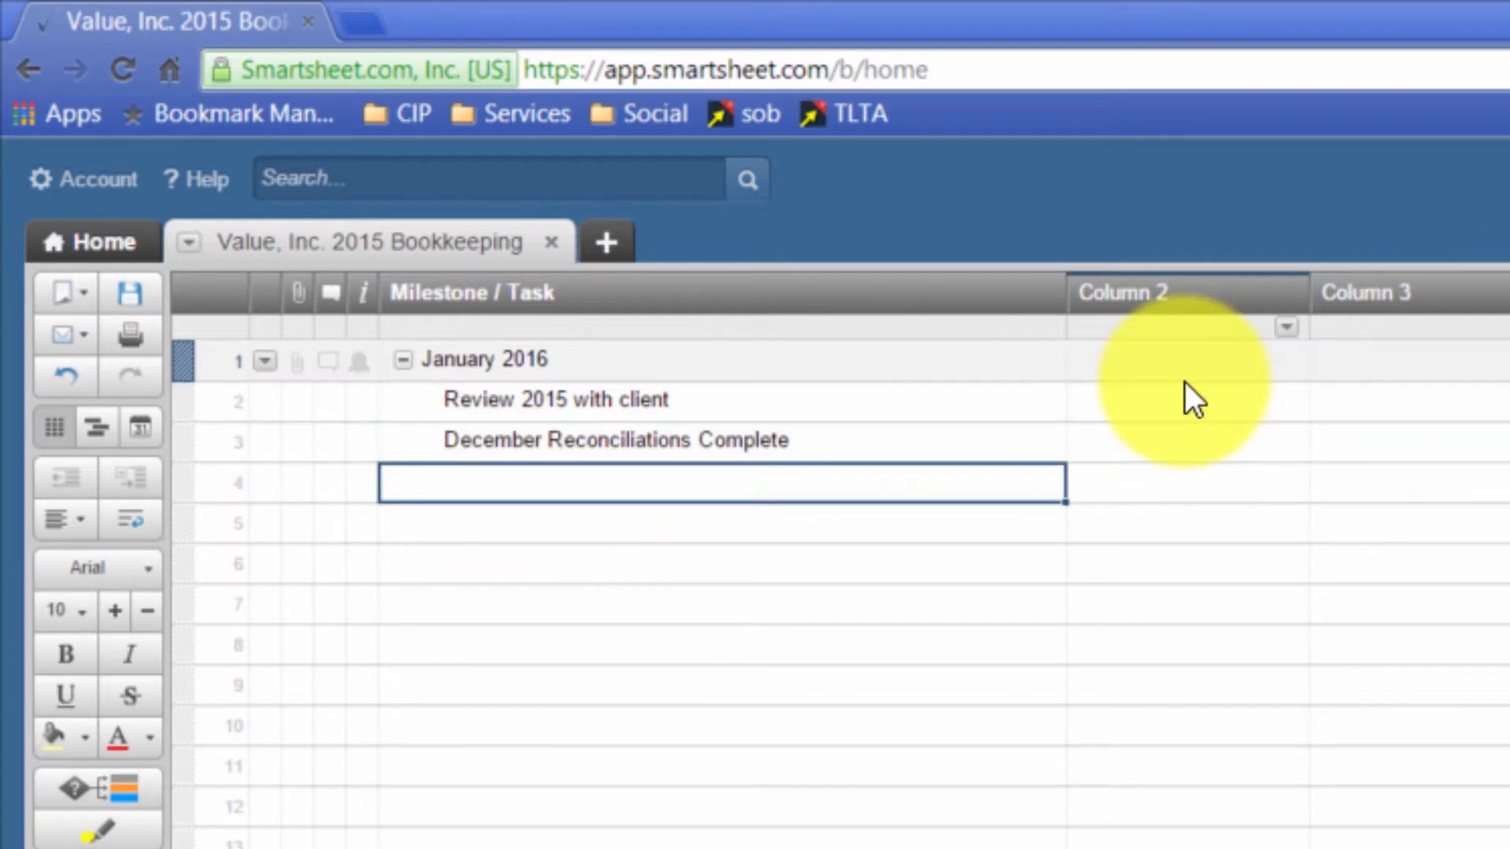
{"action": "left_click", "coordinate": [592, 491]}
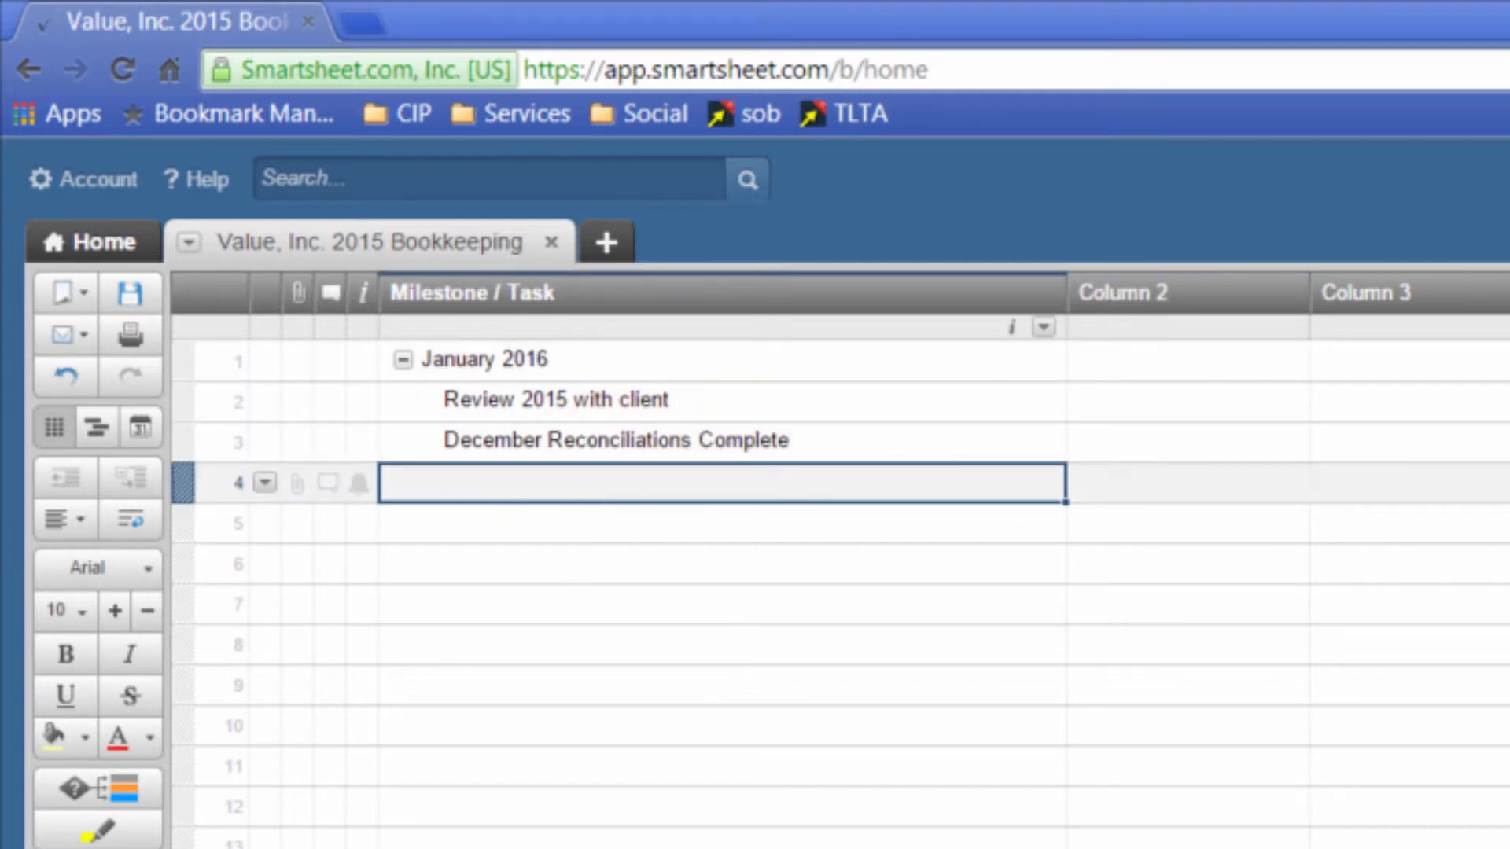
{"action": "left_click", "coordinate": [589, 489]}
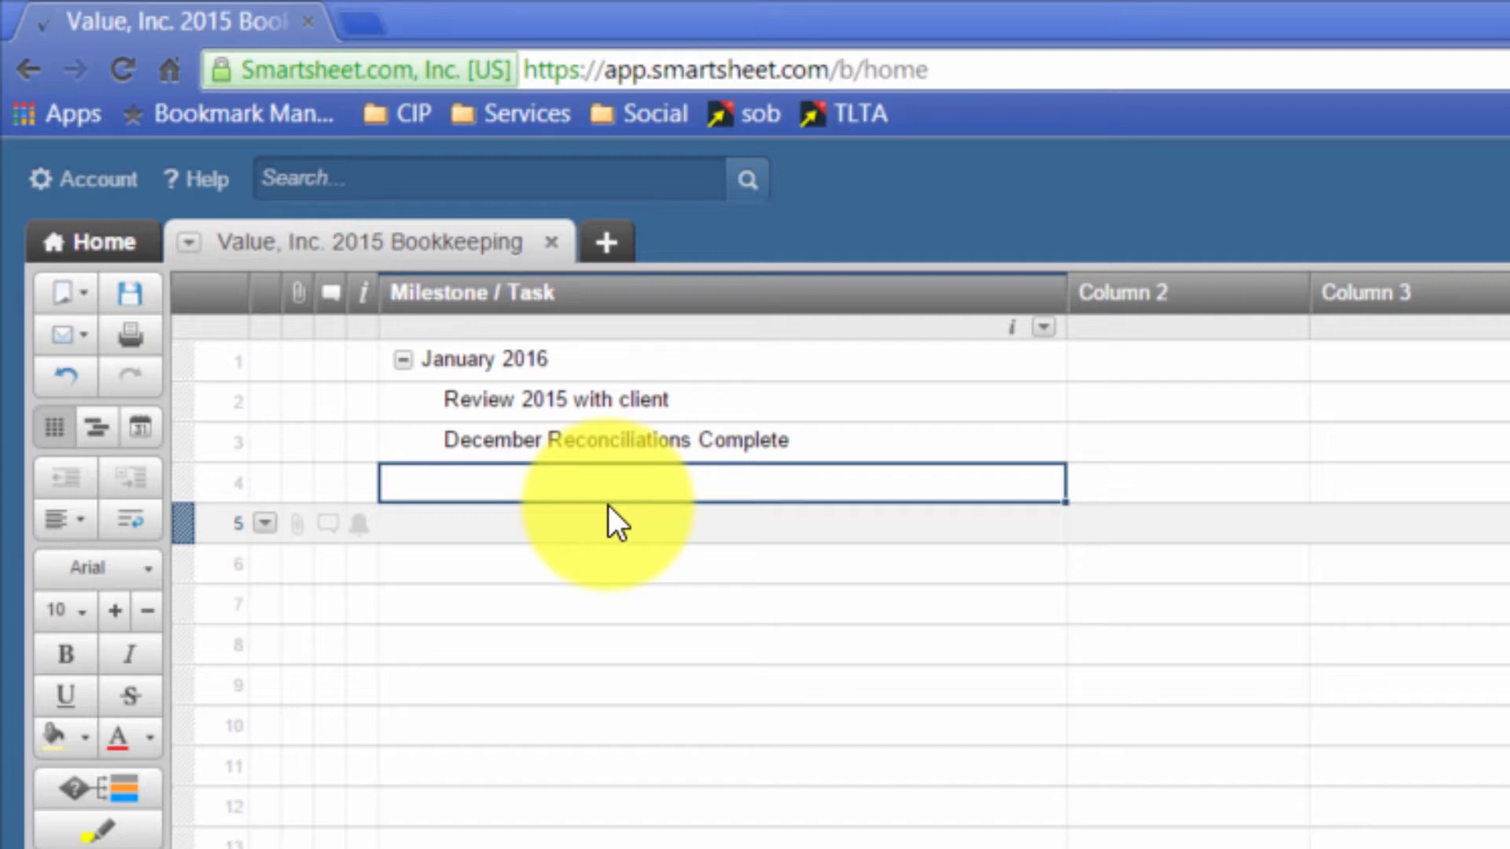
Step: Insert a blank row above the "December Reconciliations Complete" task
{"action": "key", "text": "Up"}
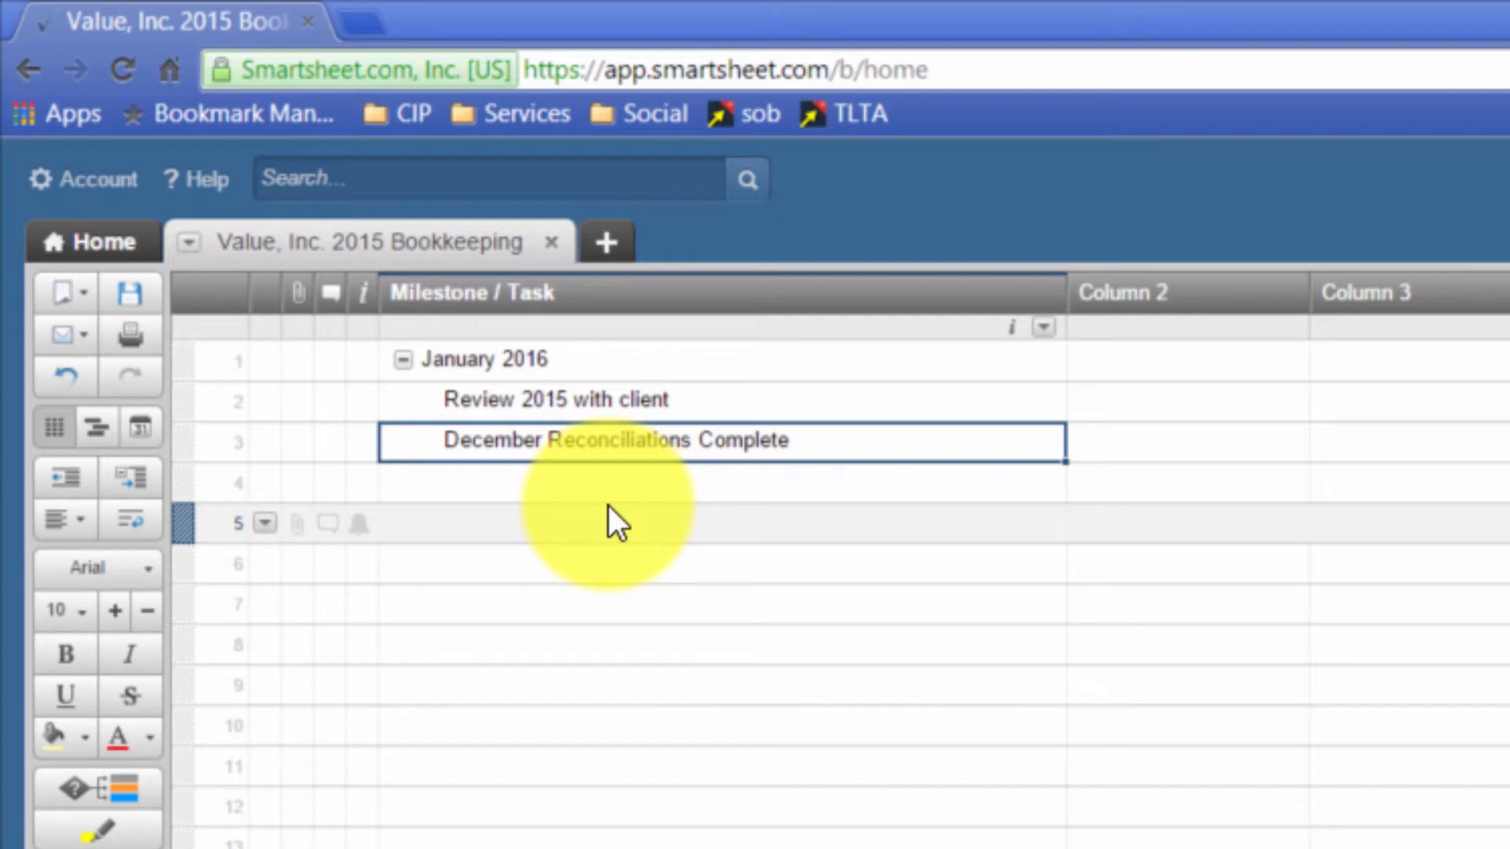
{"action": "key", "text": "Insert"}
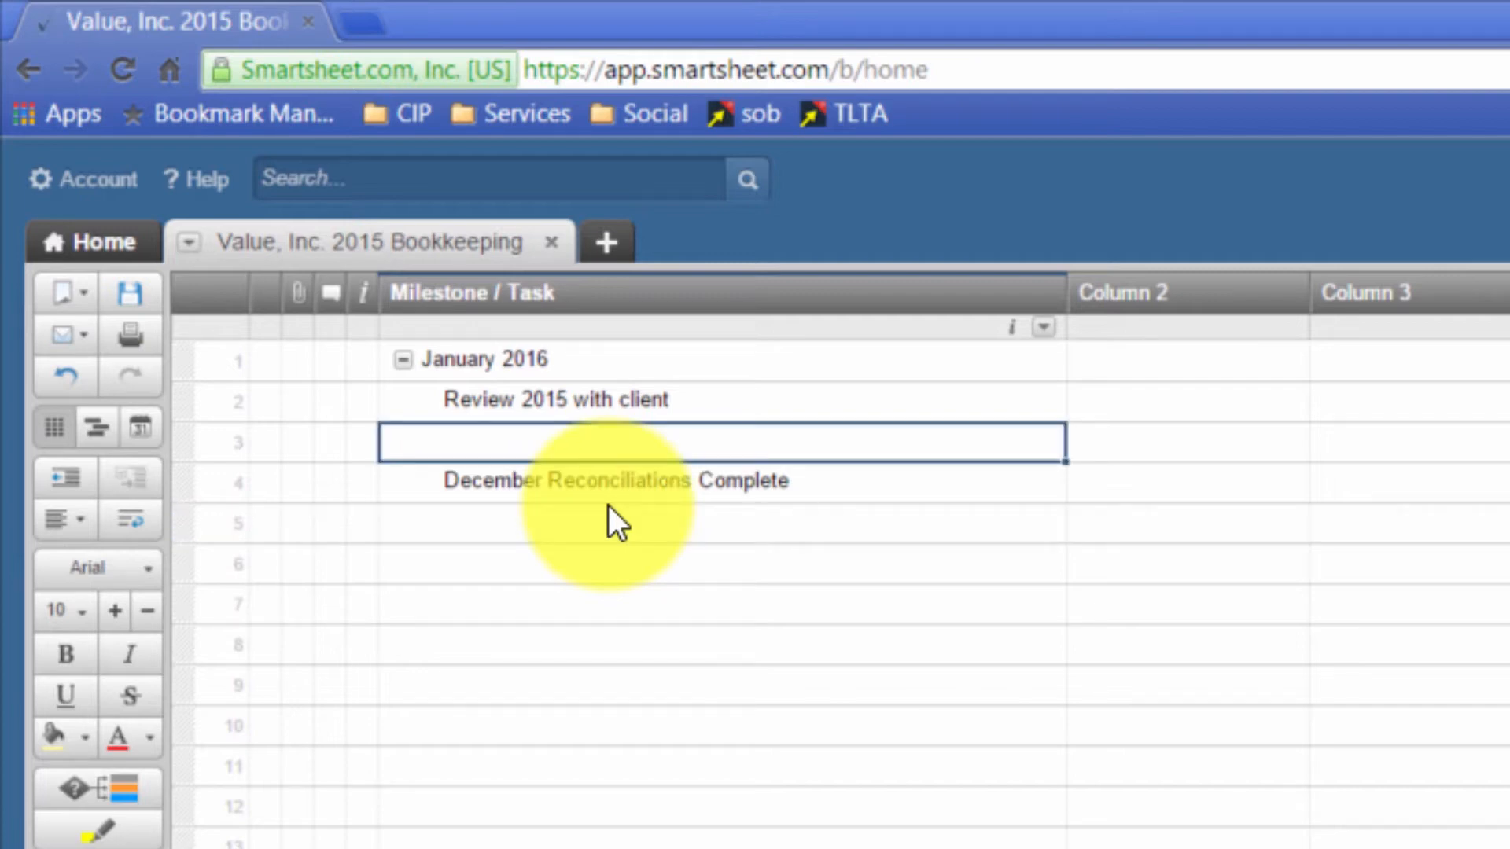
Step: Enter the task "January Data Entry" in the blank row 3 under January 2016
{"action": "type", "text": "January Data Entry"}
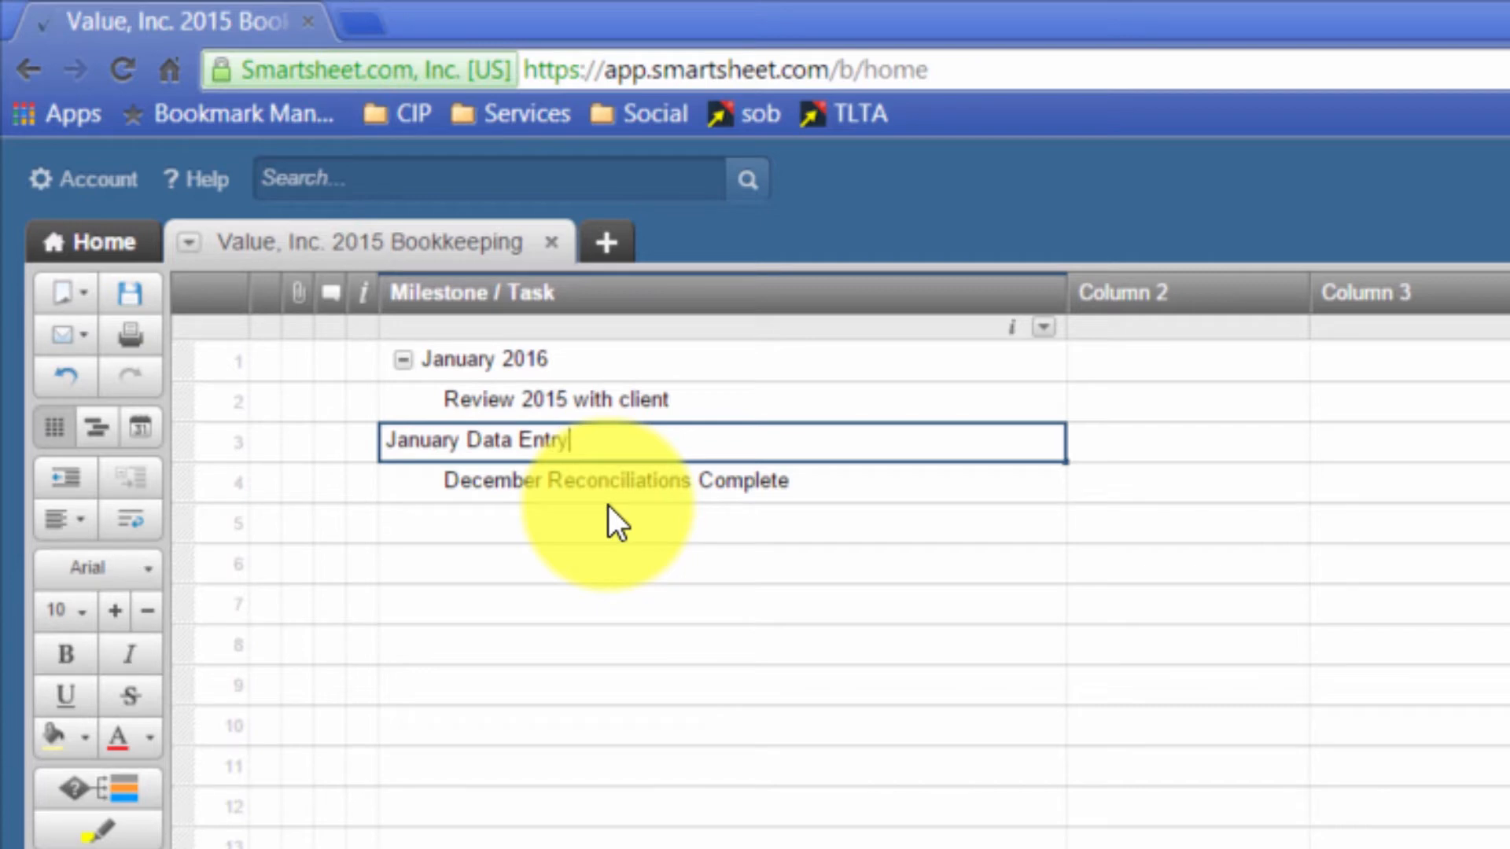
{"action": "key", "text": "Return"}
{"action": "key", "text": "Up"}
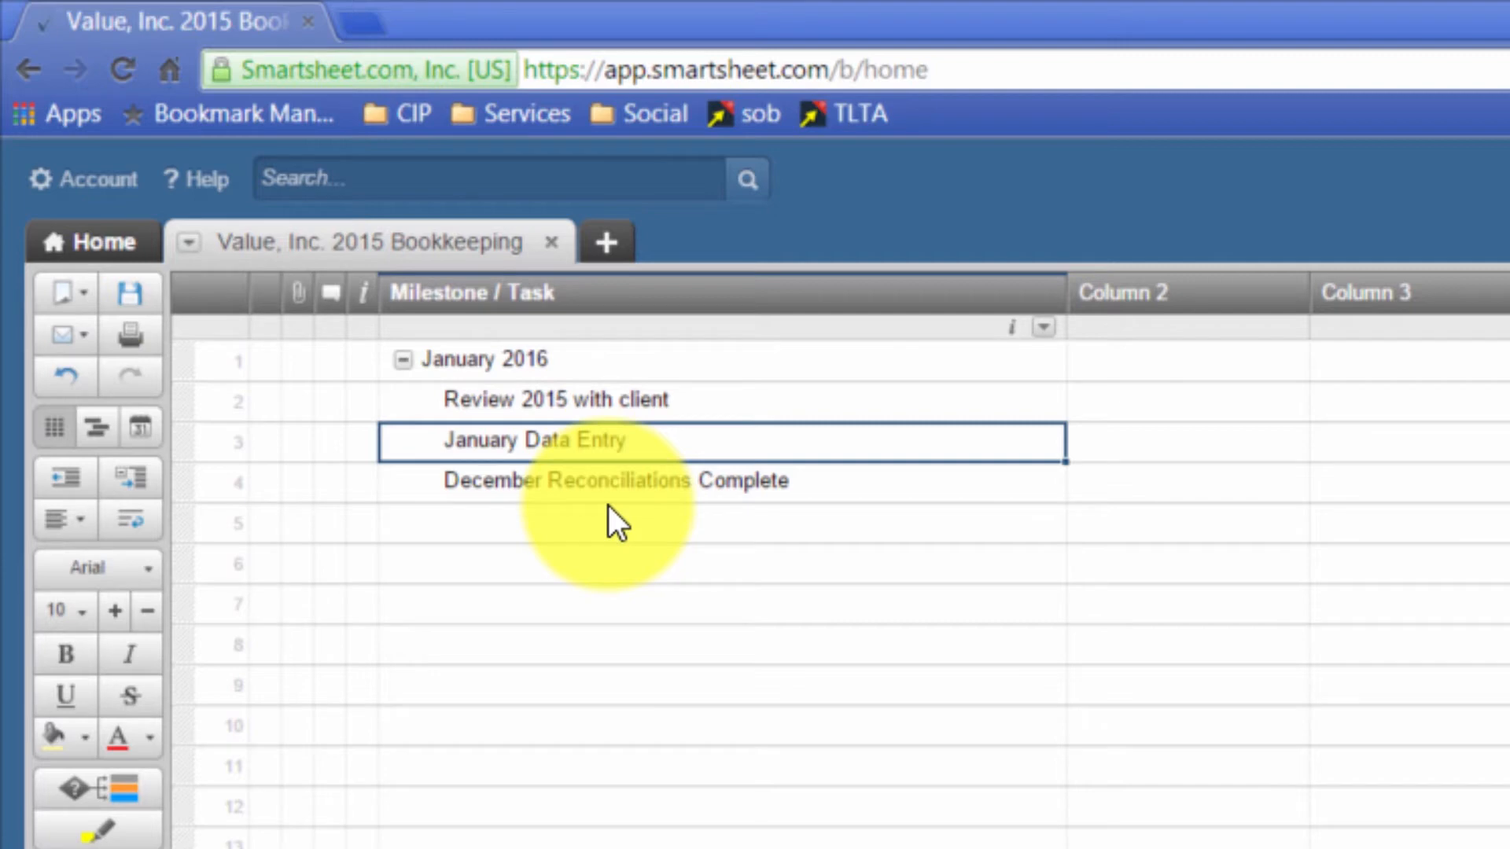
{"action": "left_click", "coordinate": [591, 529]}
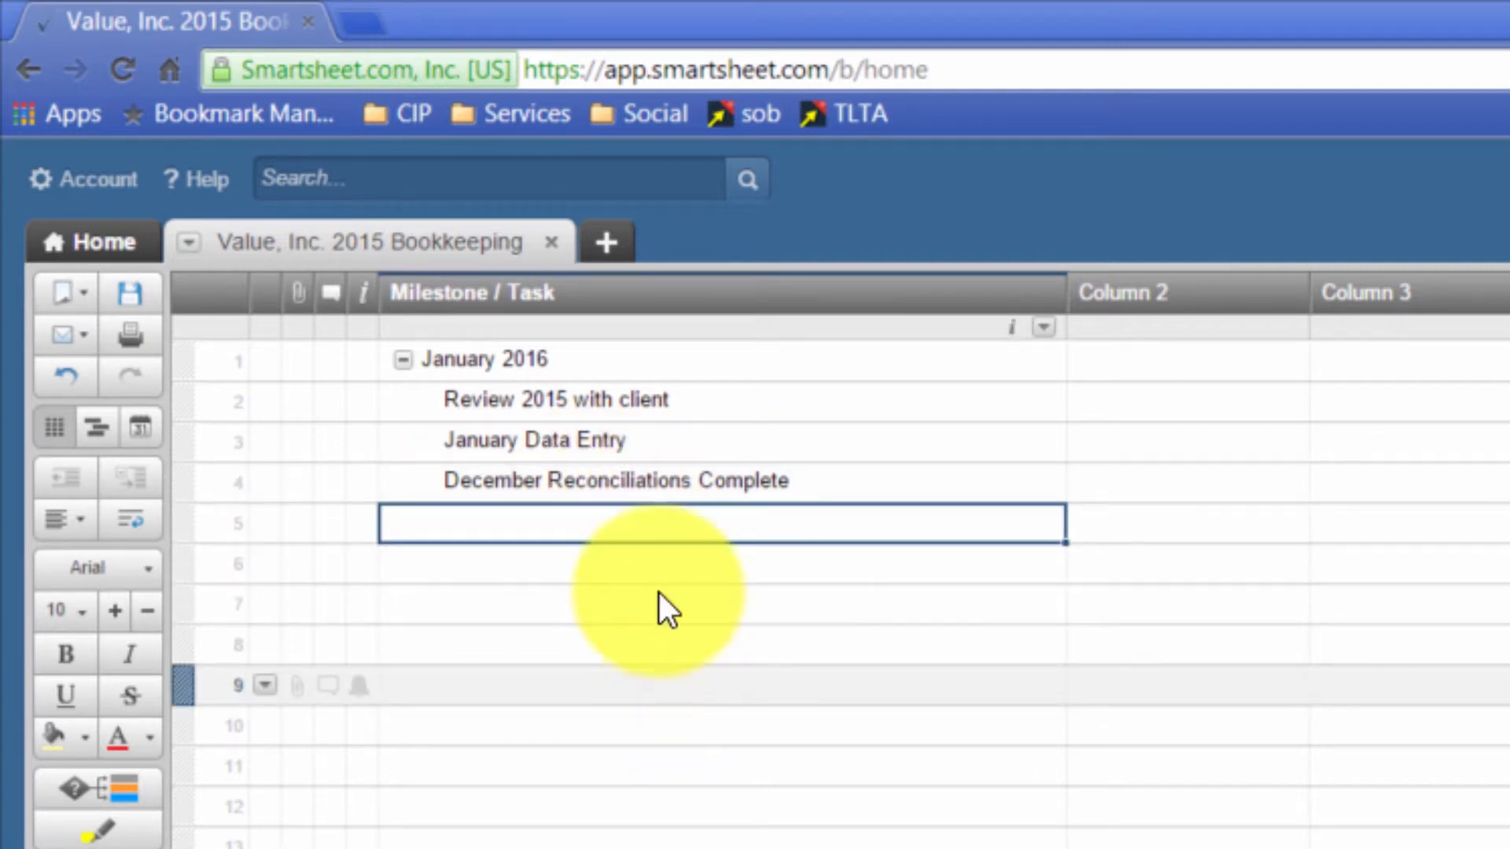
Step: Insert a row above "December Reconciliations Complete" and enter the task "Review December Financials" in it
{"action": "left_click", "coordinate": [647, 482]}
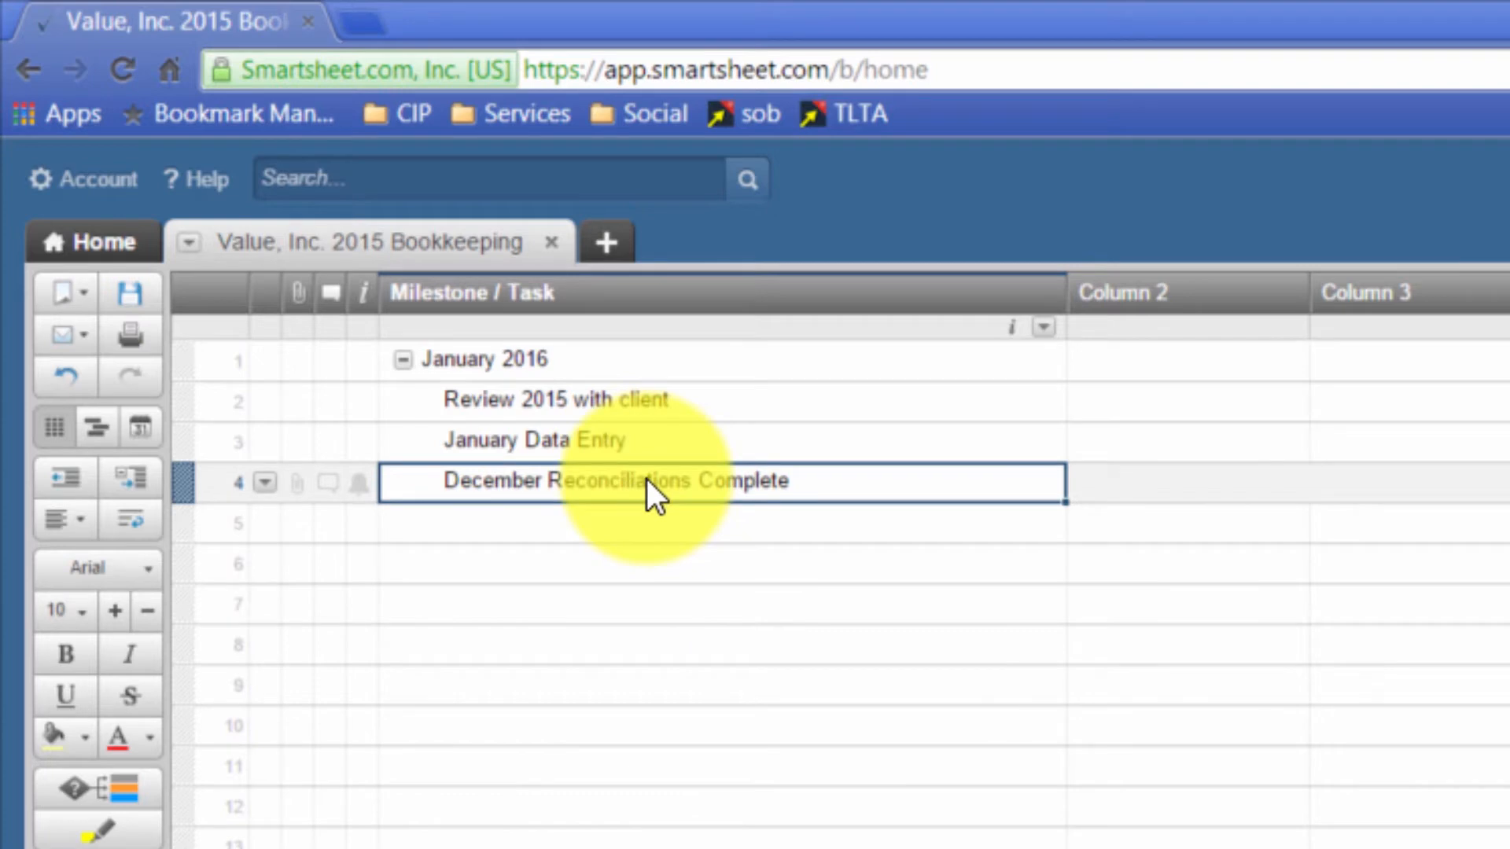
{"action": "key", "text": "Insert"}
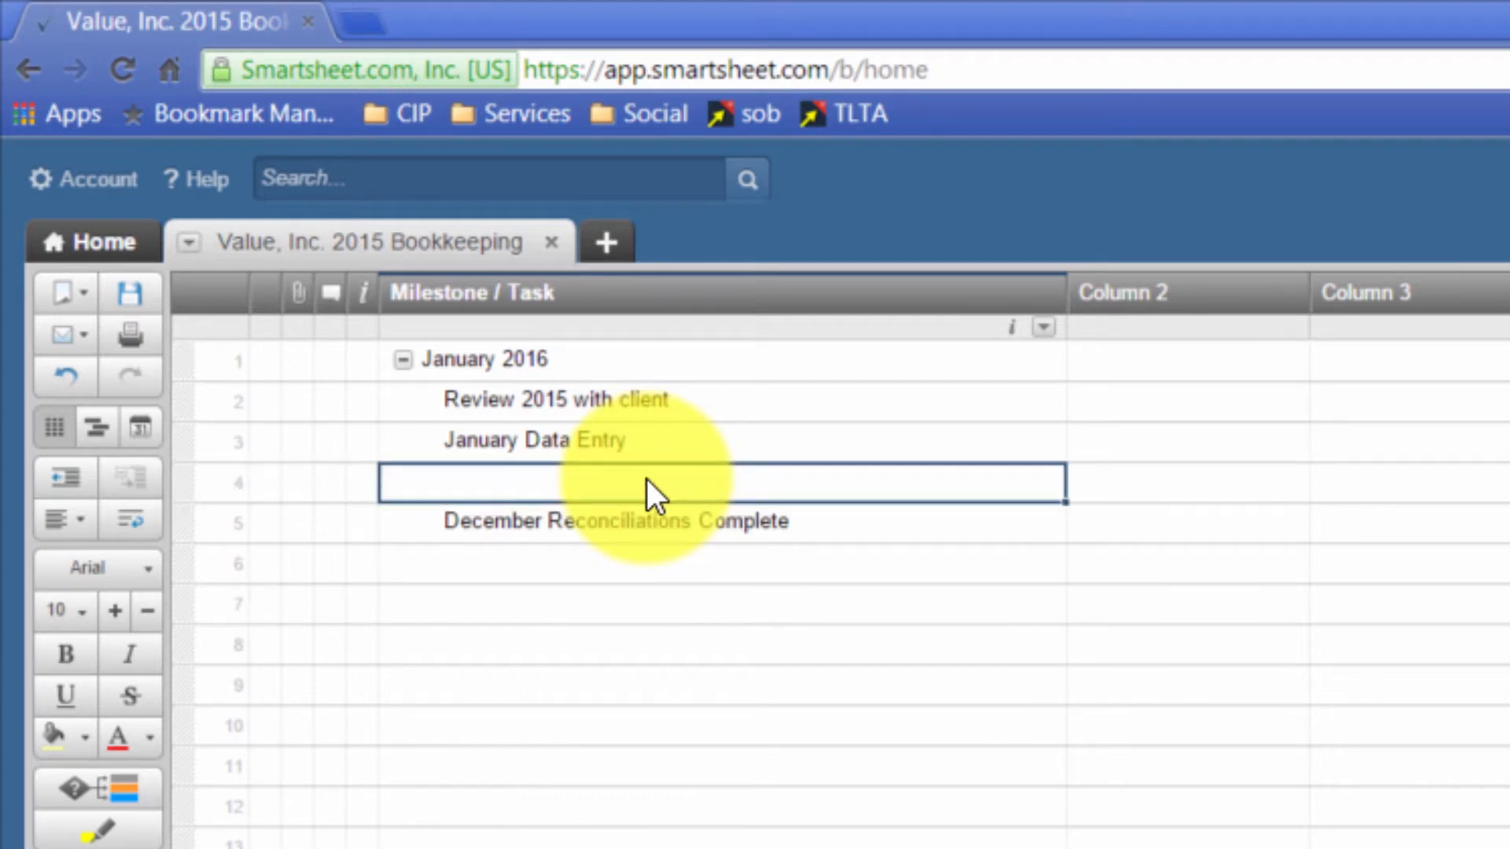
{"action": "type", "text": "Rev"}
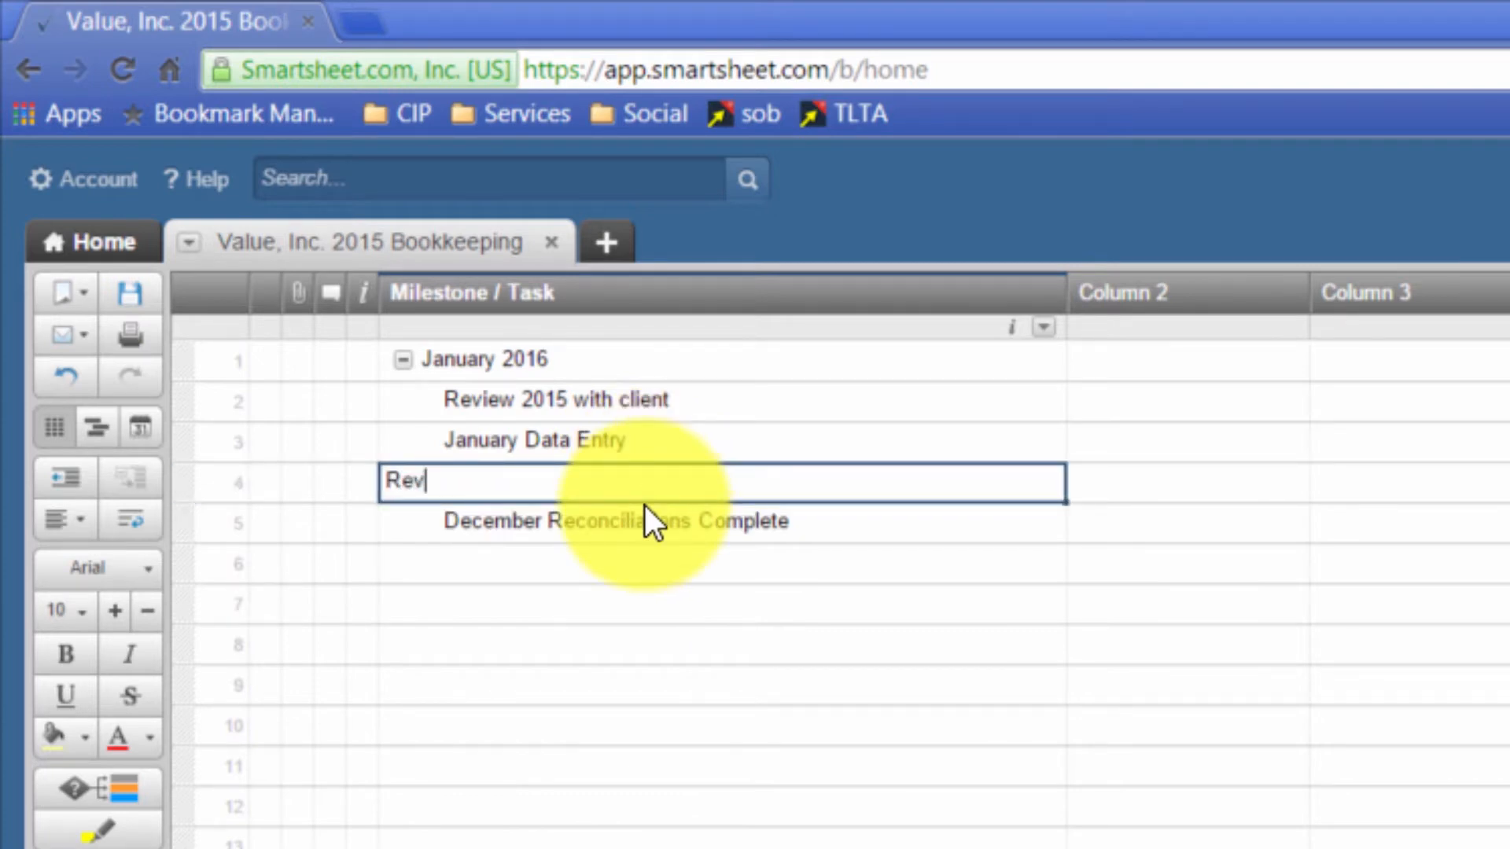
{"action": "type", "text": "iew December Financials"}
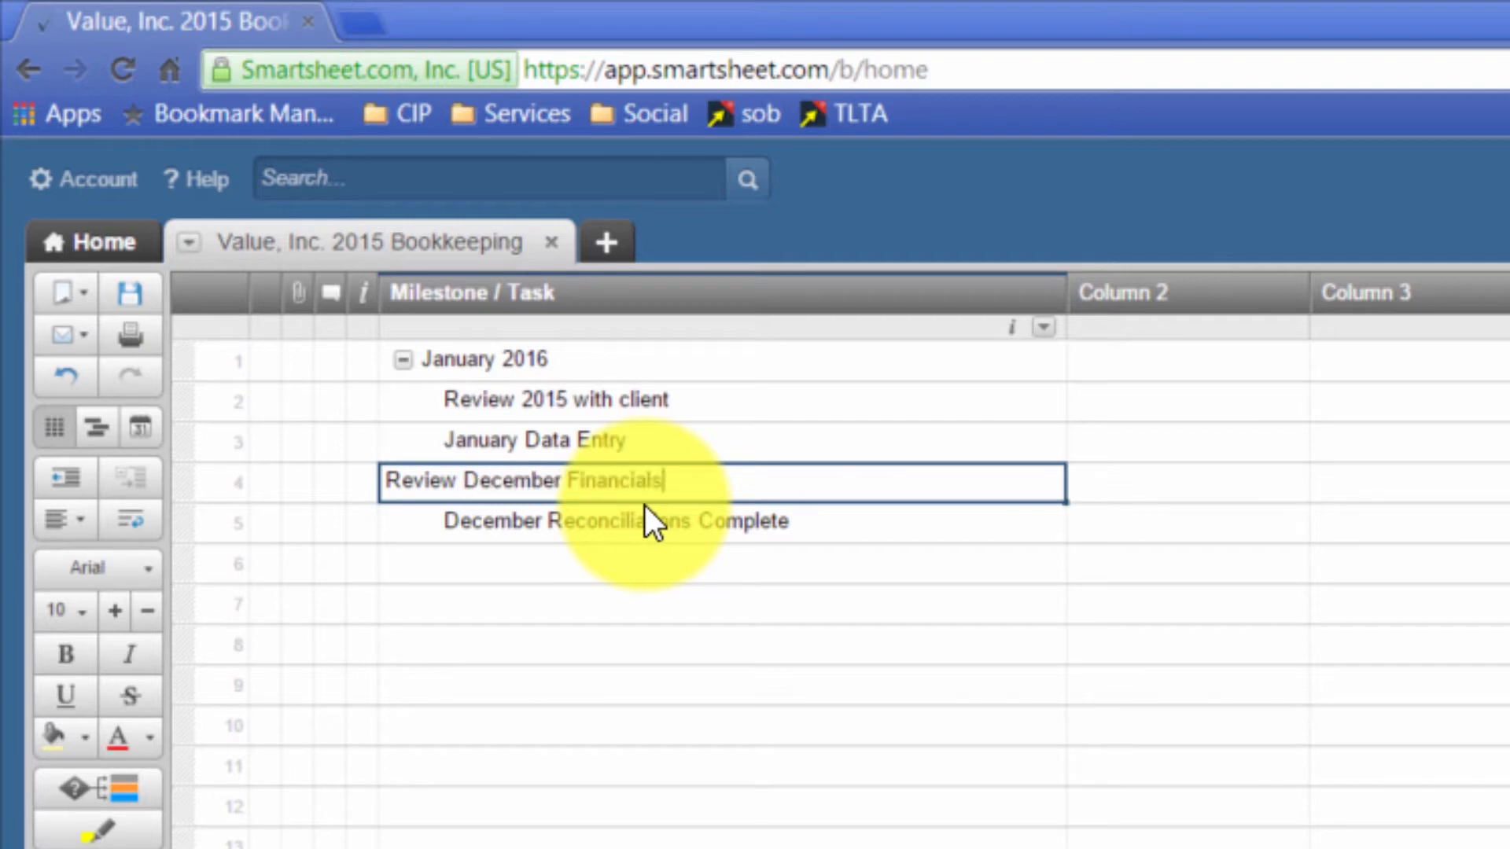
{"action": "key", "text": "Return"}
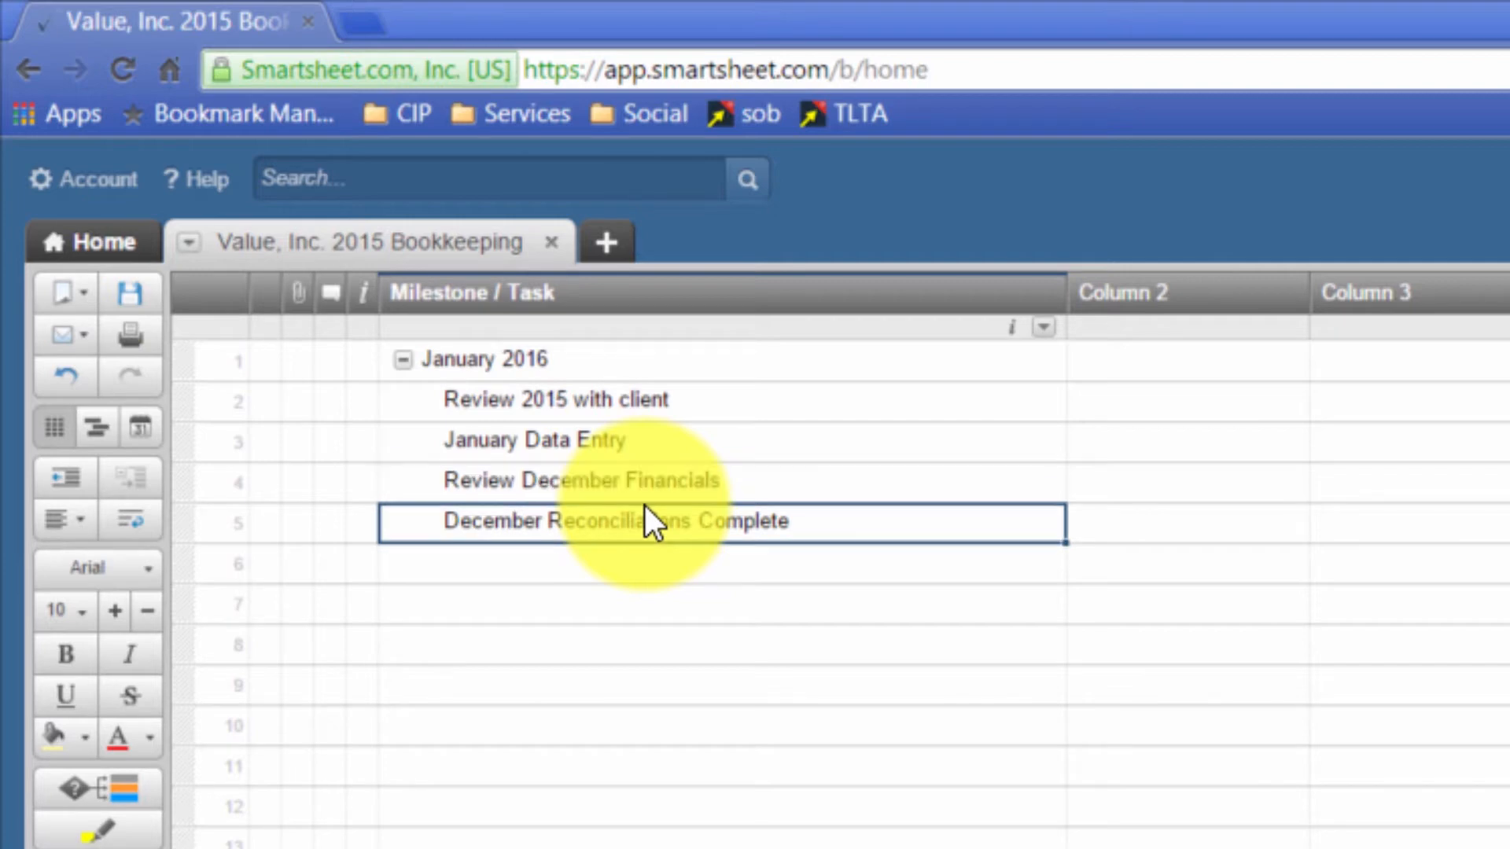
Step: Insert a row above "Review December Financials" and enter the task "Review YTD Financials" in it
{"action": "key", "text": "Up"}
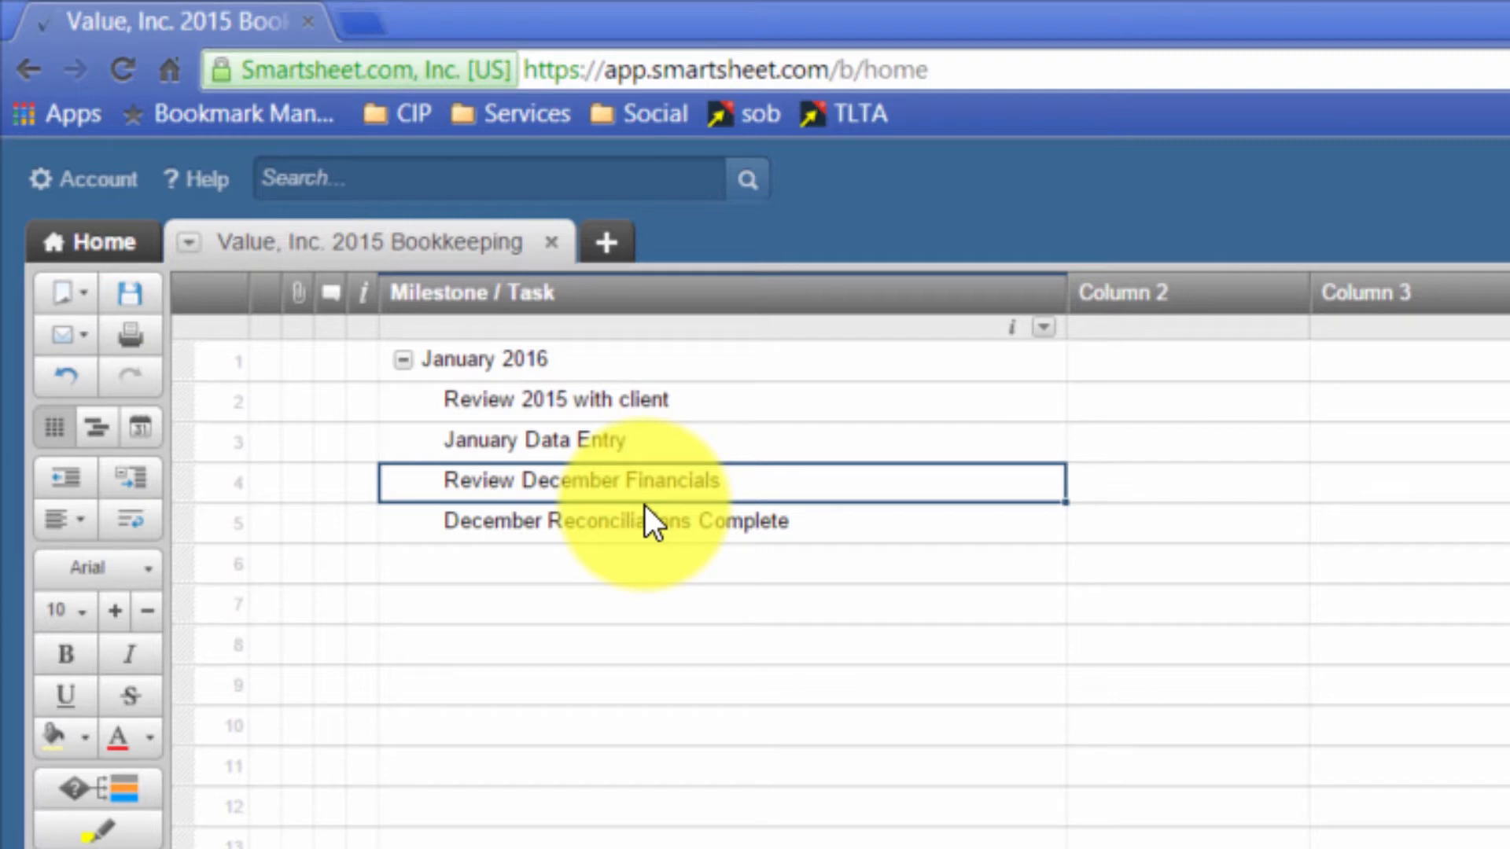
{"action": "key", "text": "Insert"}
{"action": "type", "text": "Review "}
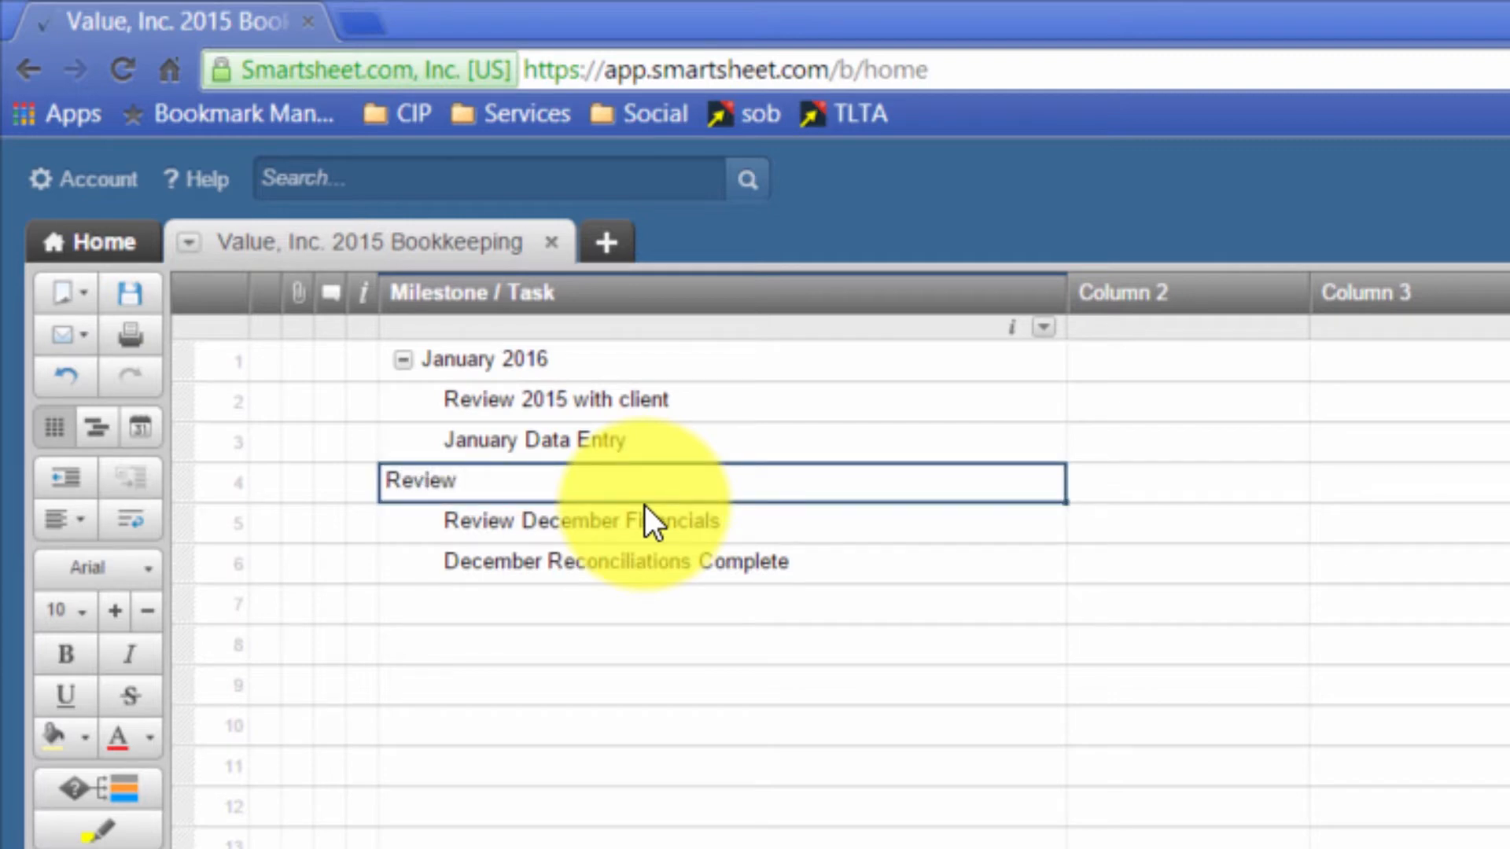
{"action": "type", "text": "YTD Financials"}
{"action": "key", "text": "Return"}
{"action": "key", "text": "Up"}
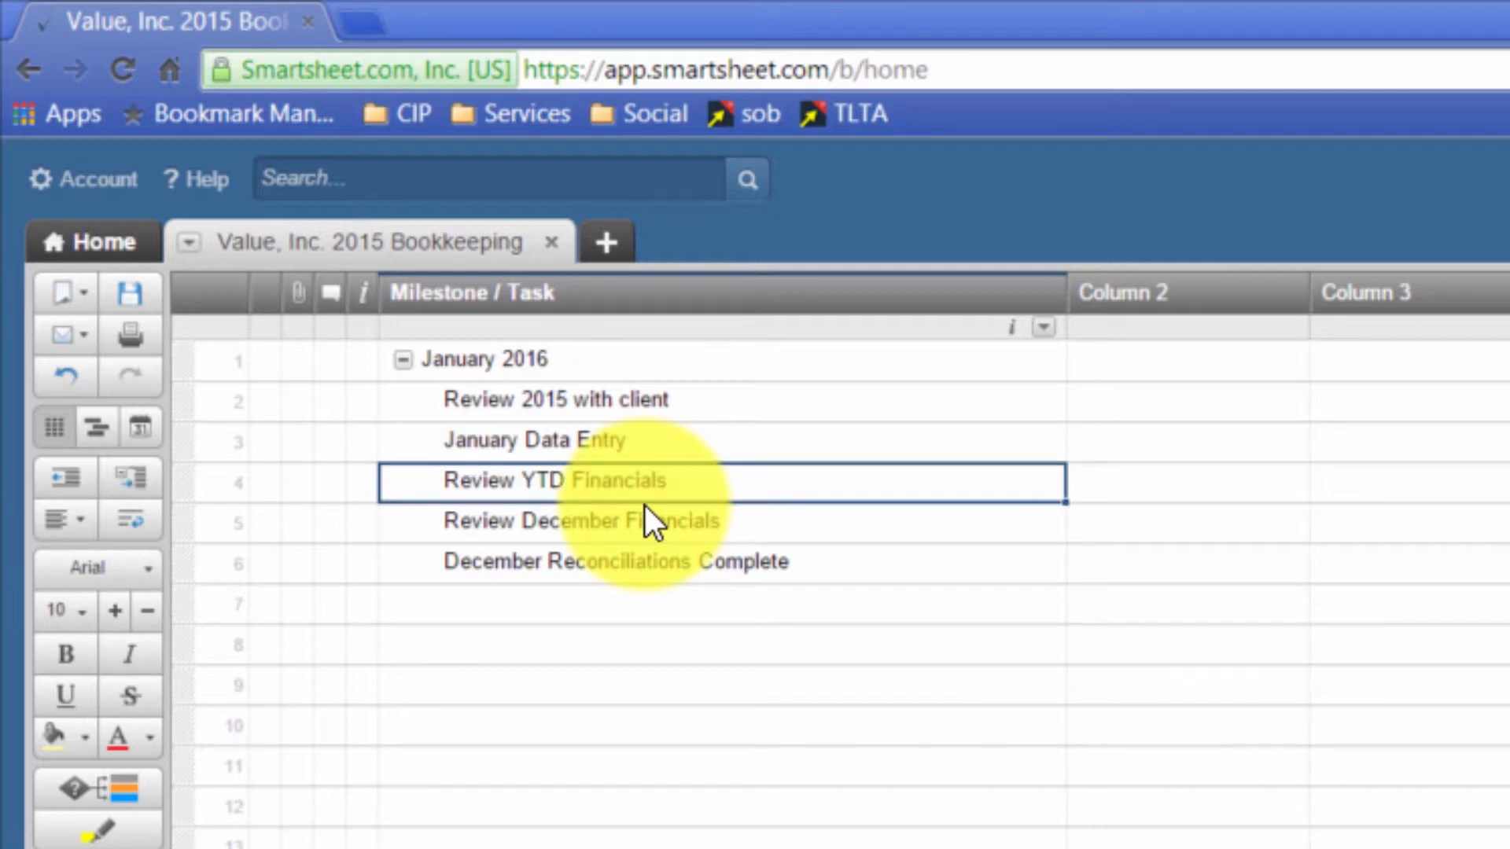
{"action": "left_click", "coordinate": [645, 523]}
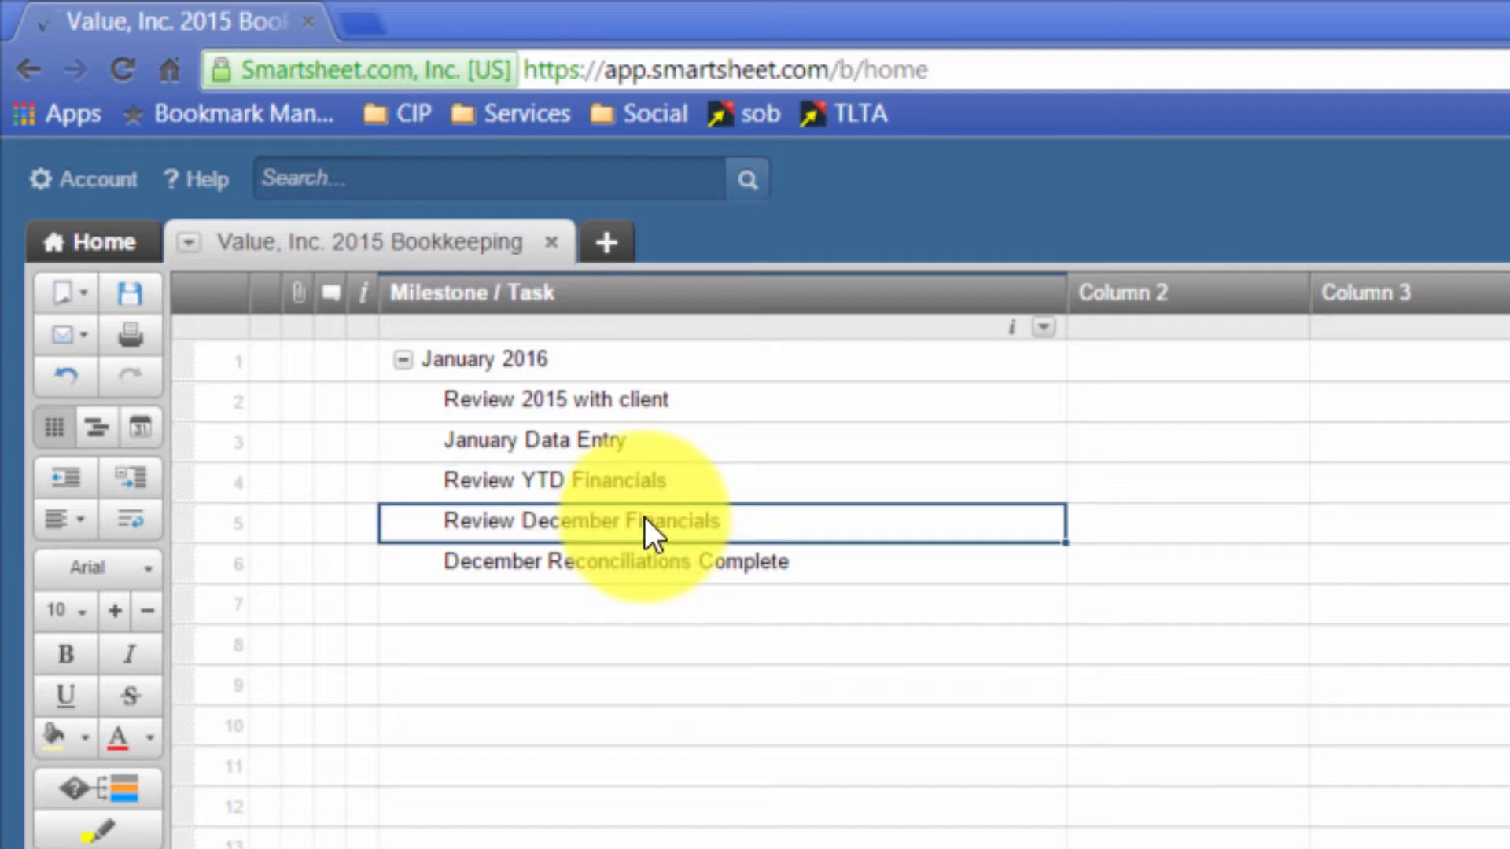
{"action": "left_click", "coordinate": [588, 605]}
{"action": "left_click", "coordinate": [612, 448]}
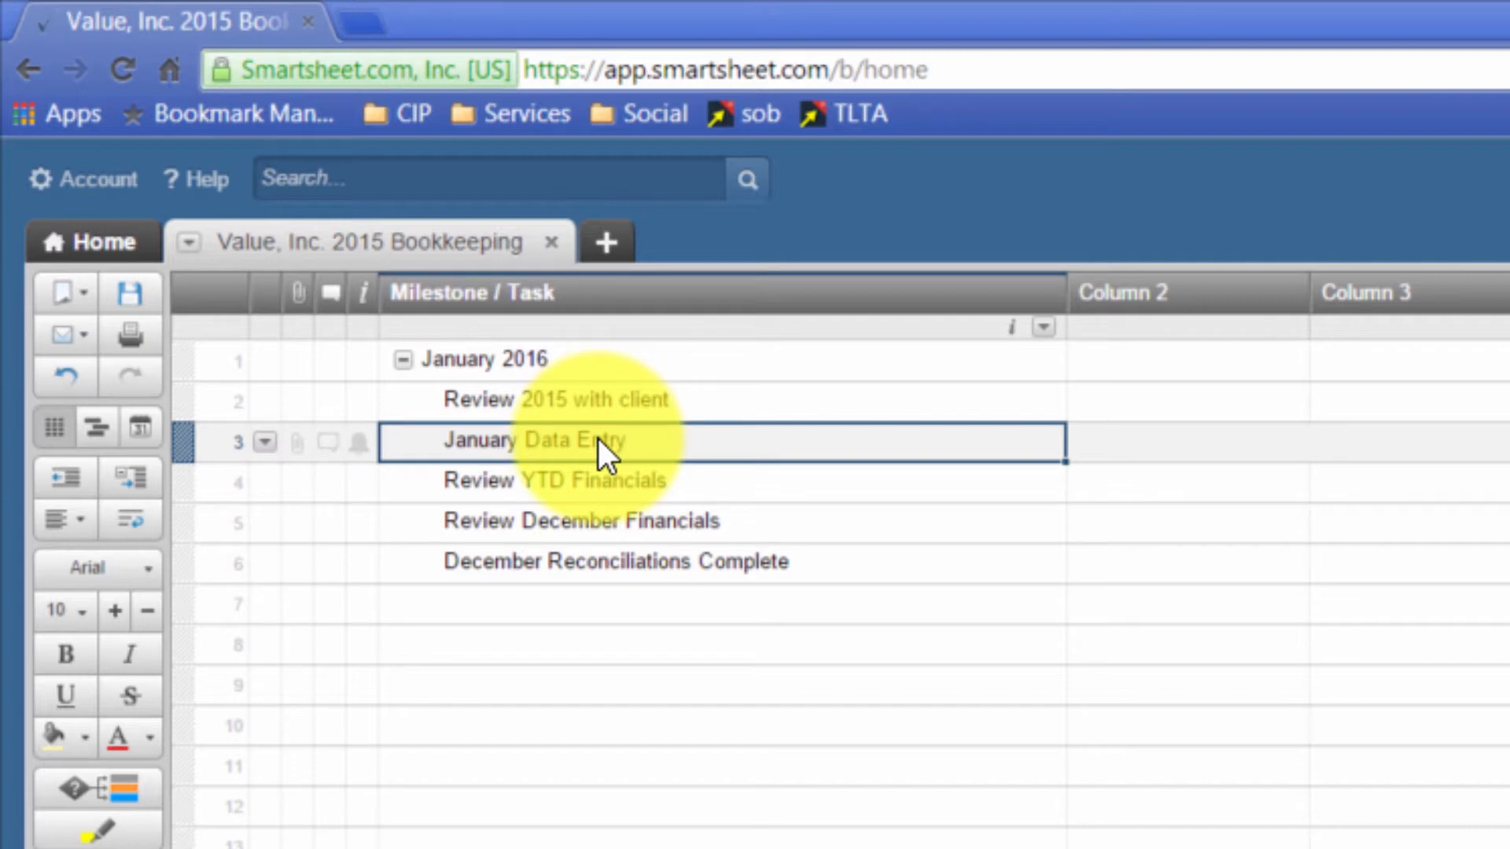
{"action": "left_click", "coordinate": [492, 589]}
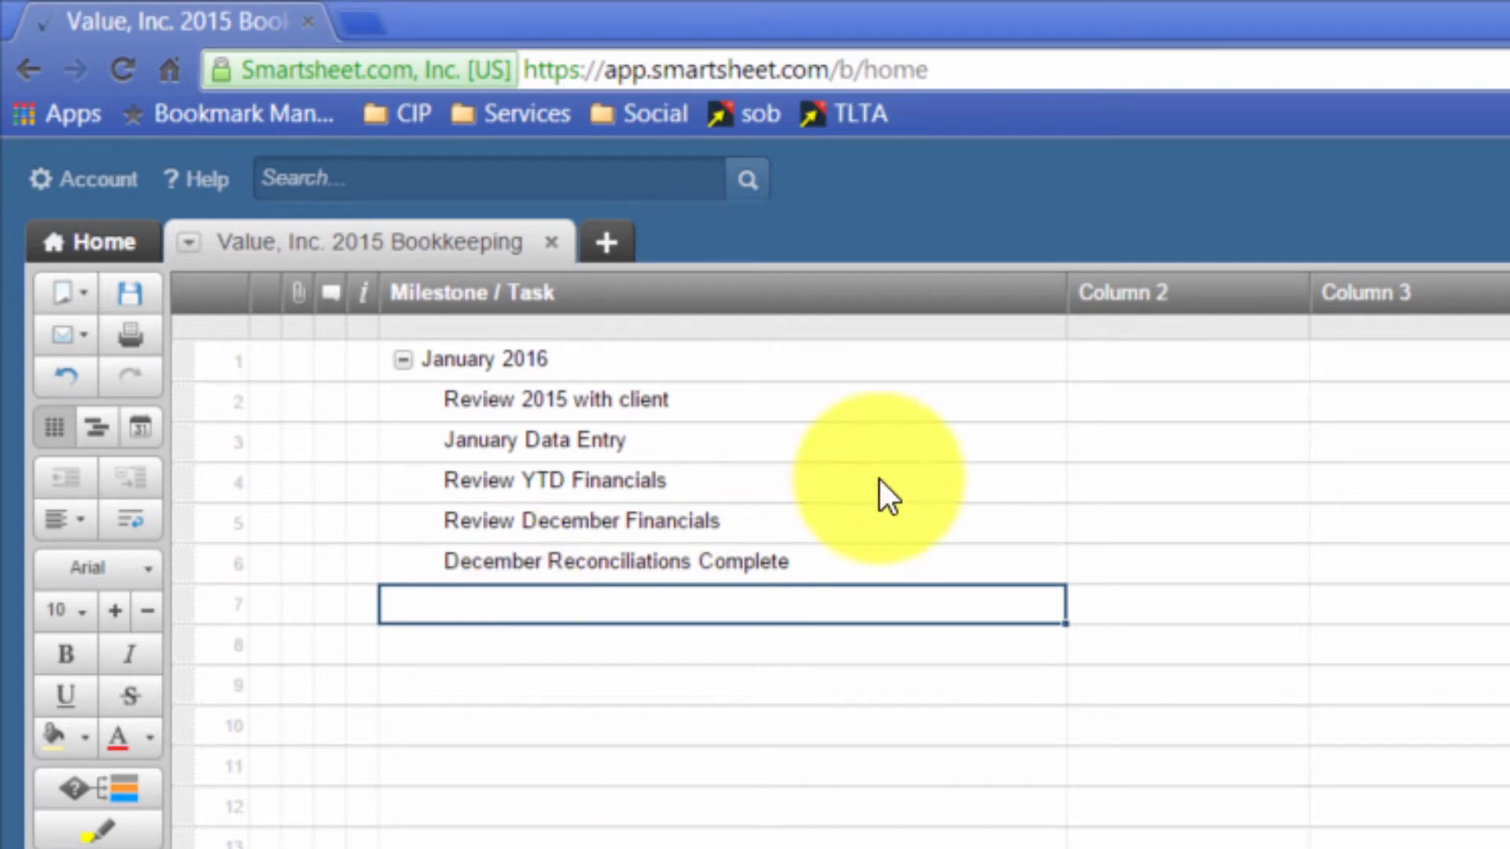
{"action": "left_click", "coordinate": [817, 401]}
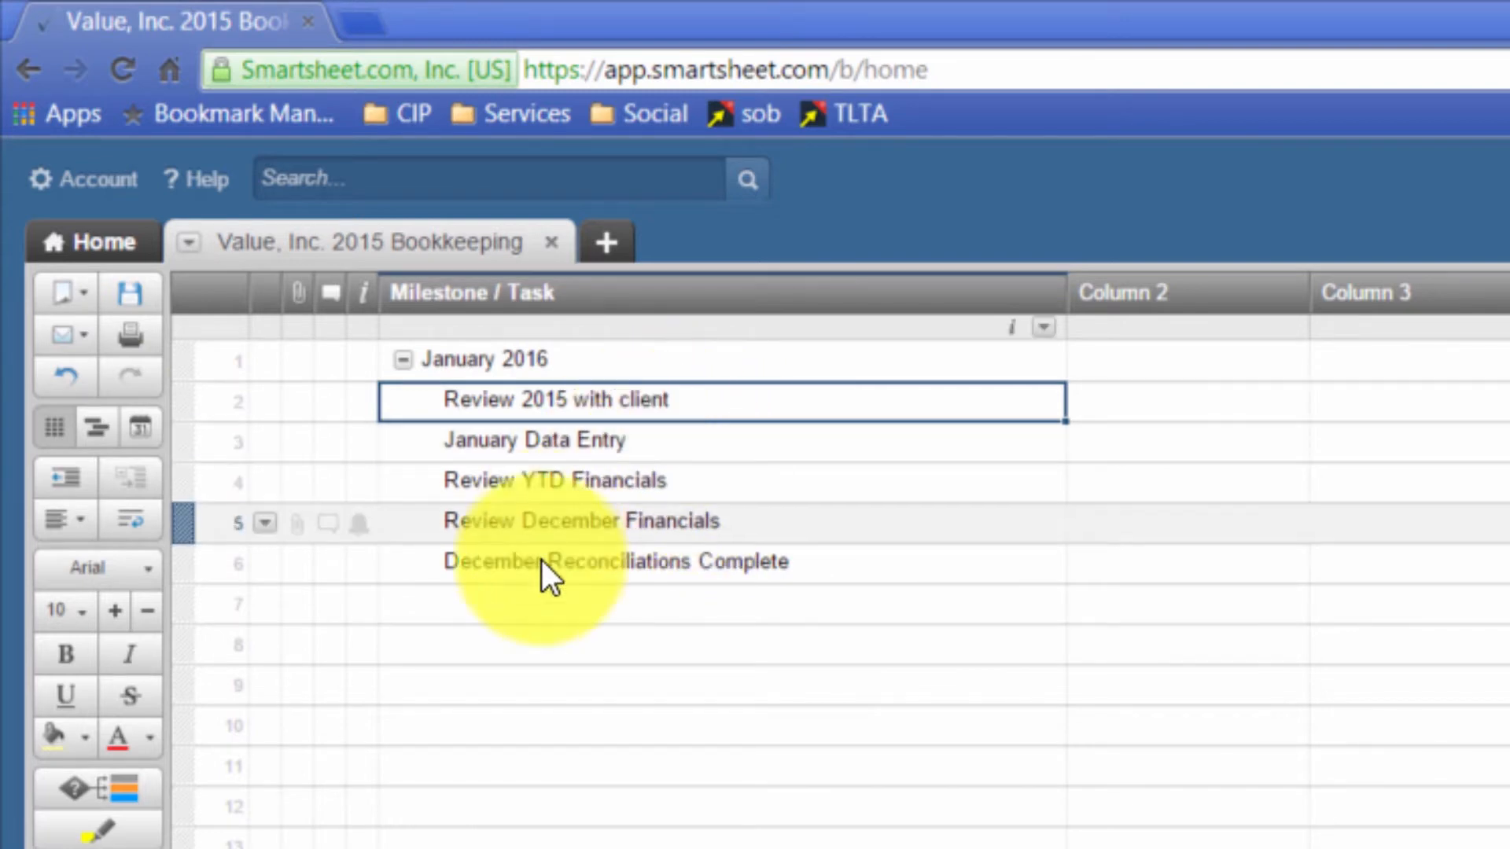
{"action": "left_click", "coordinate": [546, 596]}
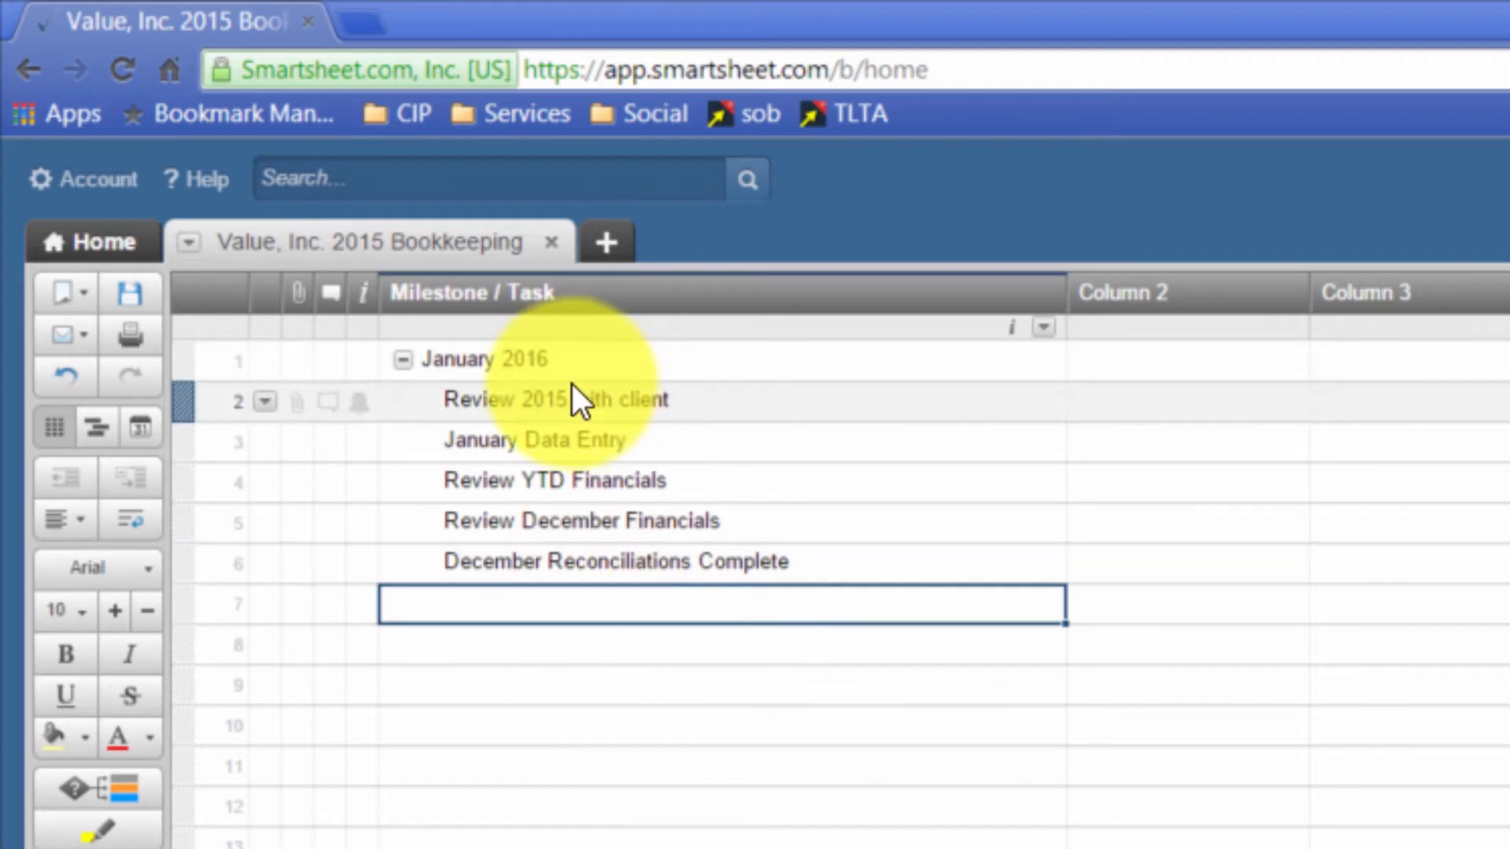
Step: Open the new discussion form for the "Review 2015 with client" task, view its comment field and close it without saving
{"action": "left_click", "coordinate": [471, 401]}
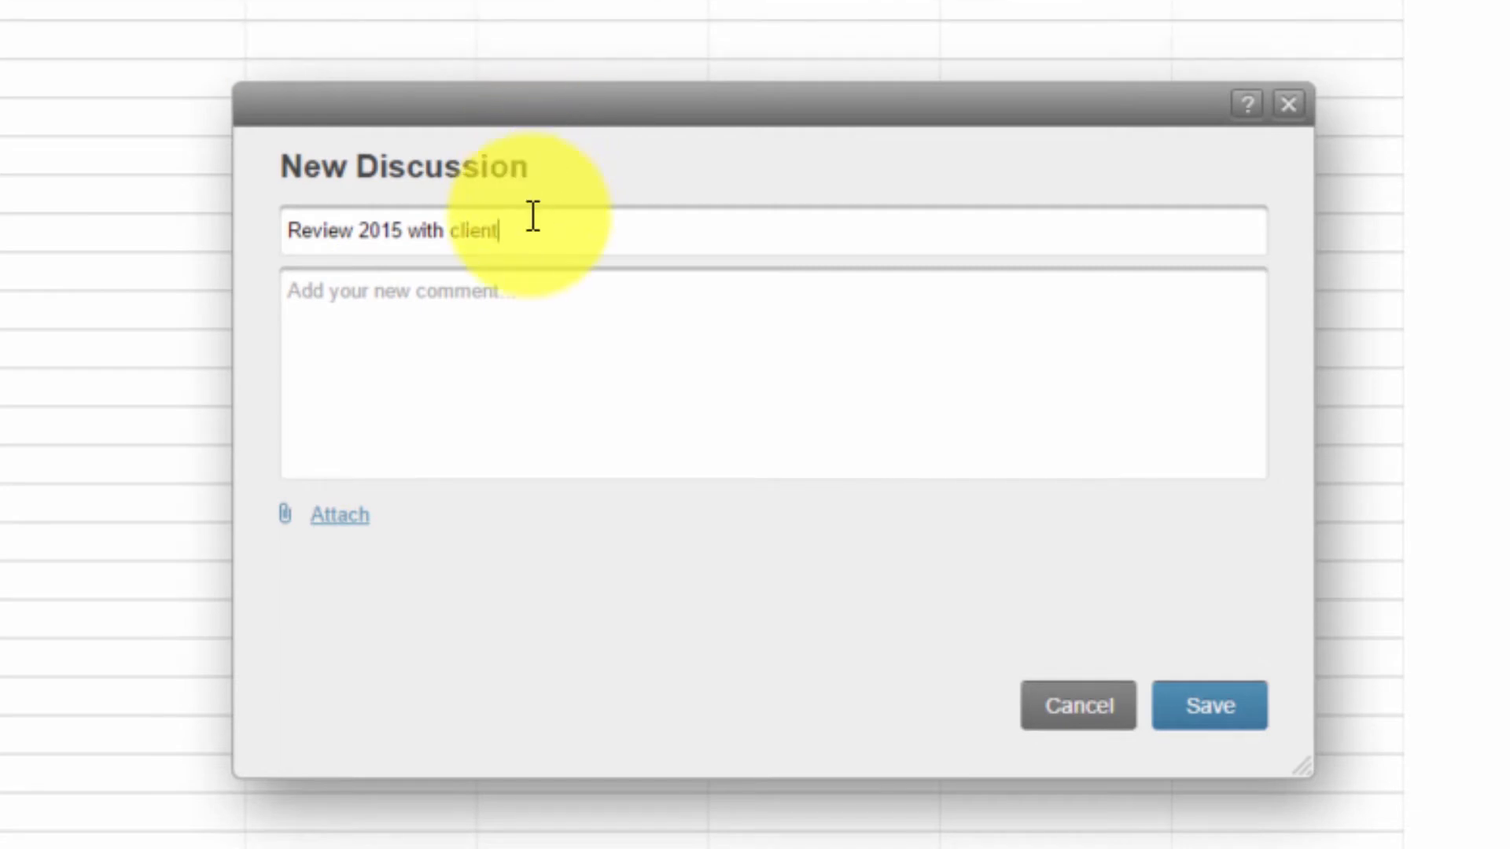
{"action": "left_click", "coordinate": [384, 317]}
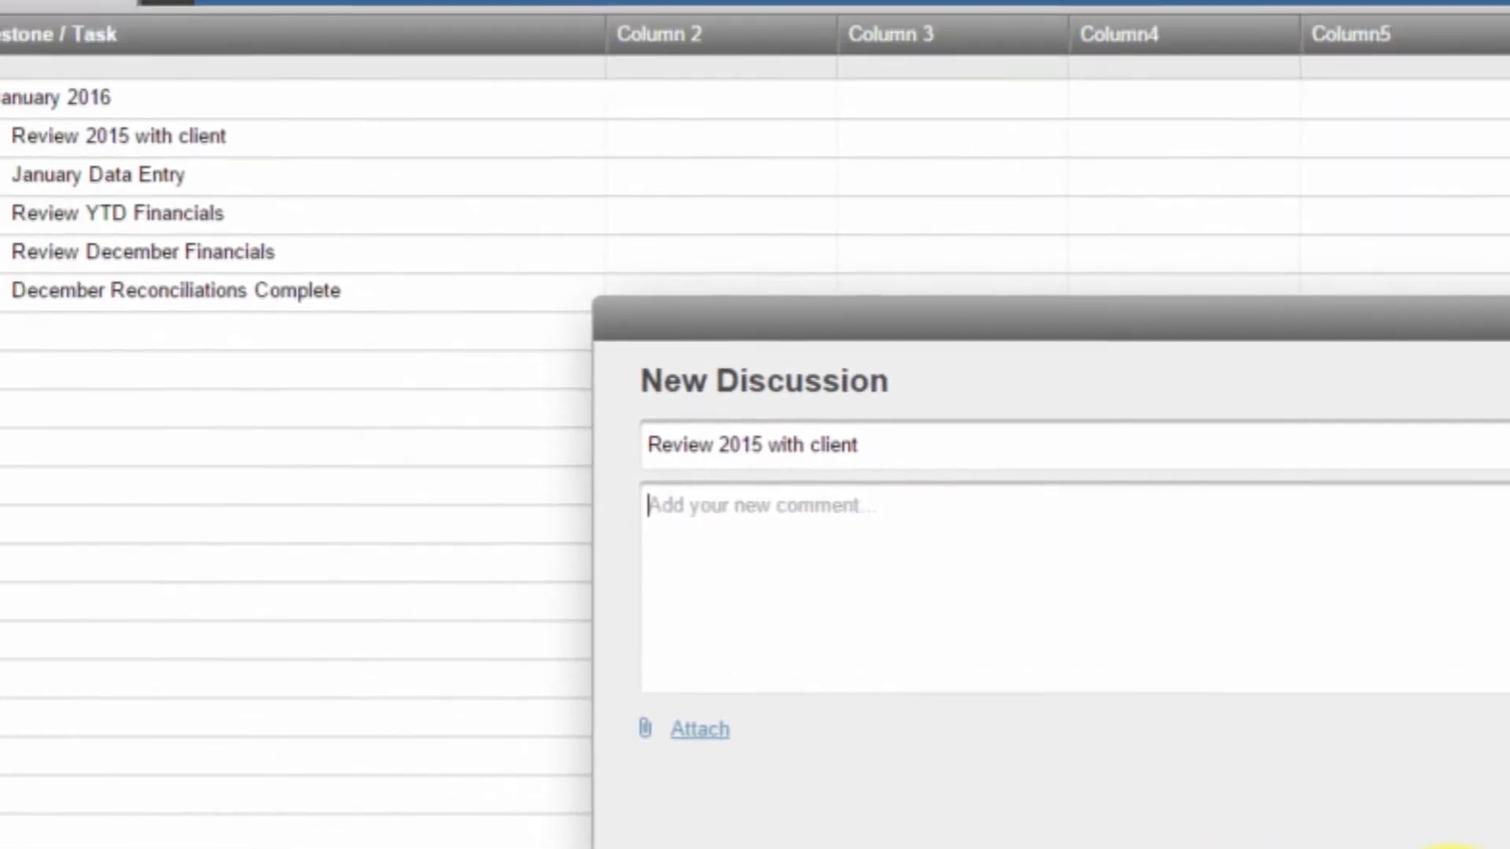
{"action": "left_click", "coordinate": [1076, 708]}
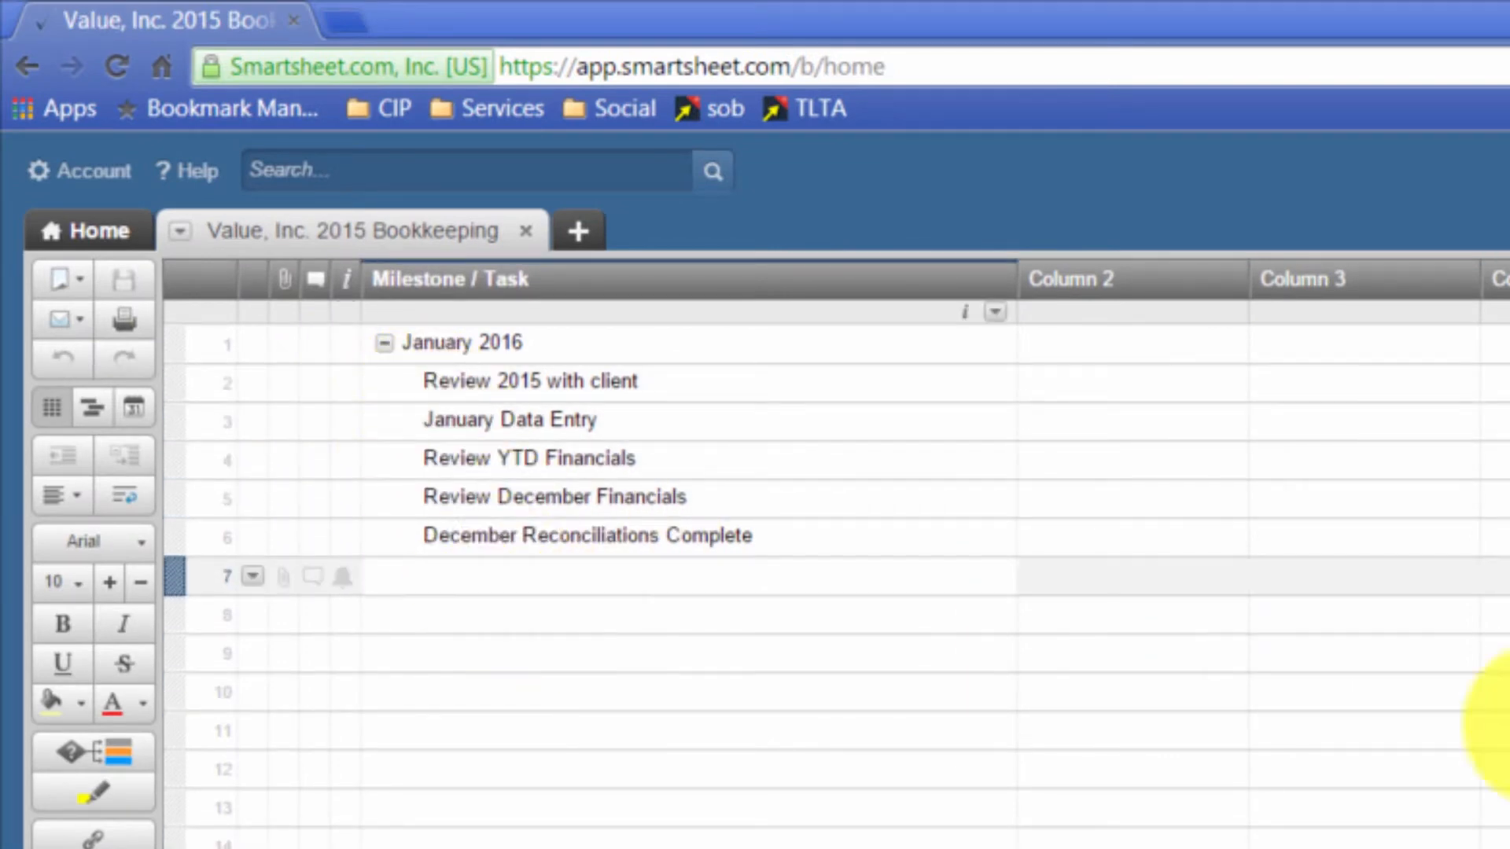
{"action": "left_click", "coordinate": [494, 576]}
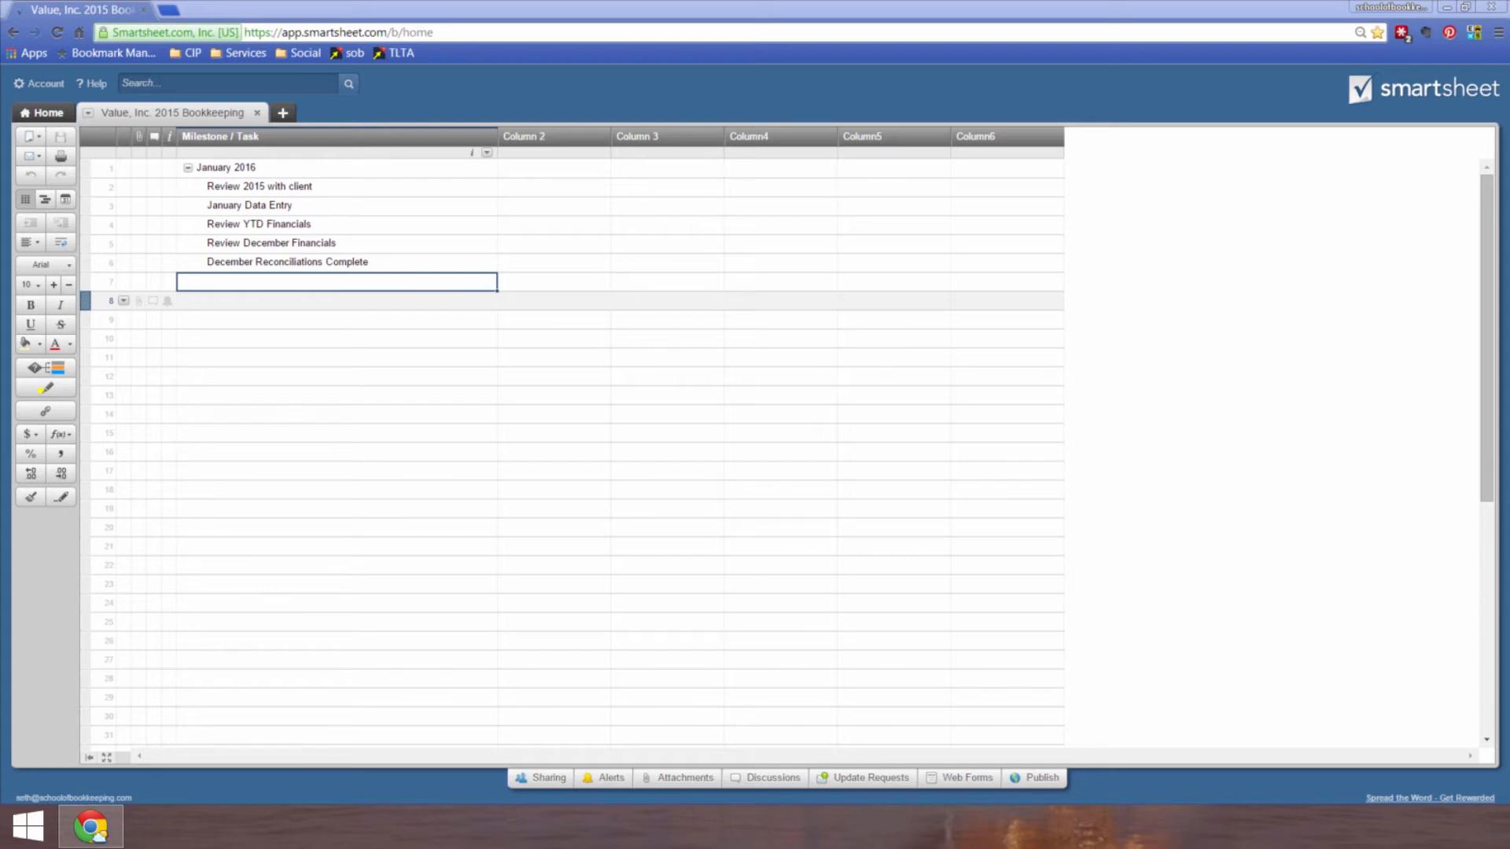
{"action": "left_click", "coordinate": [289, 260]}
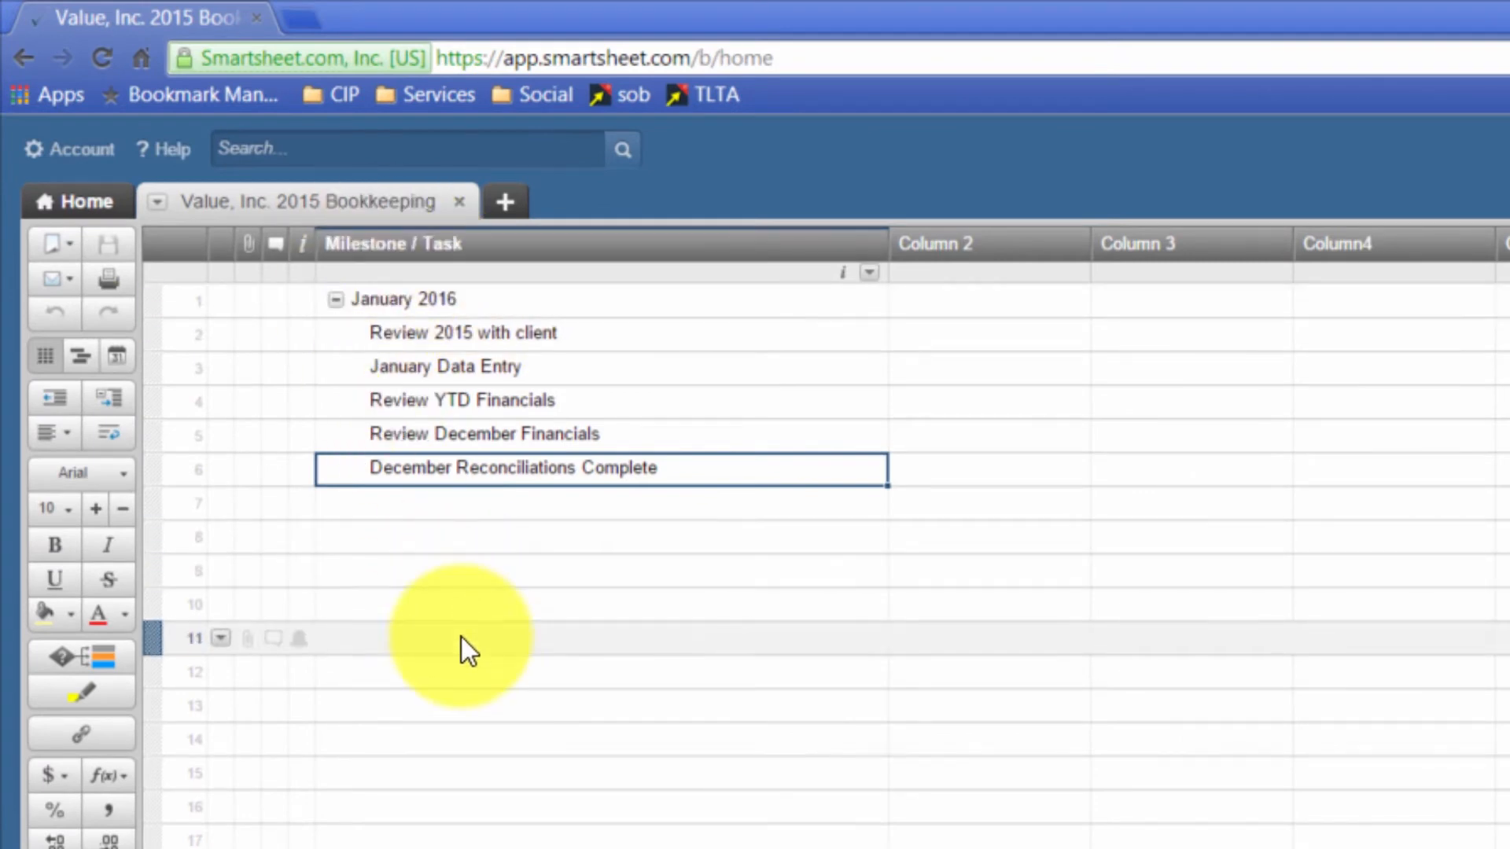
{"action": "left_click", "coordinate": [618, 619]}
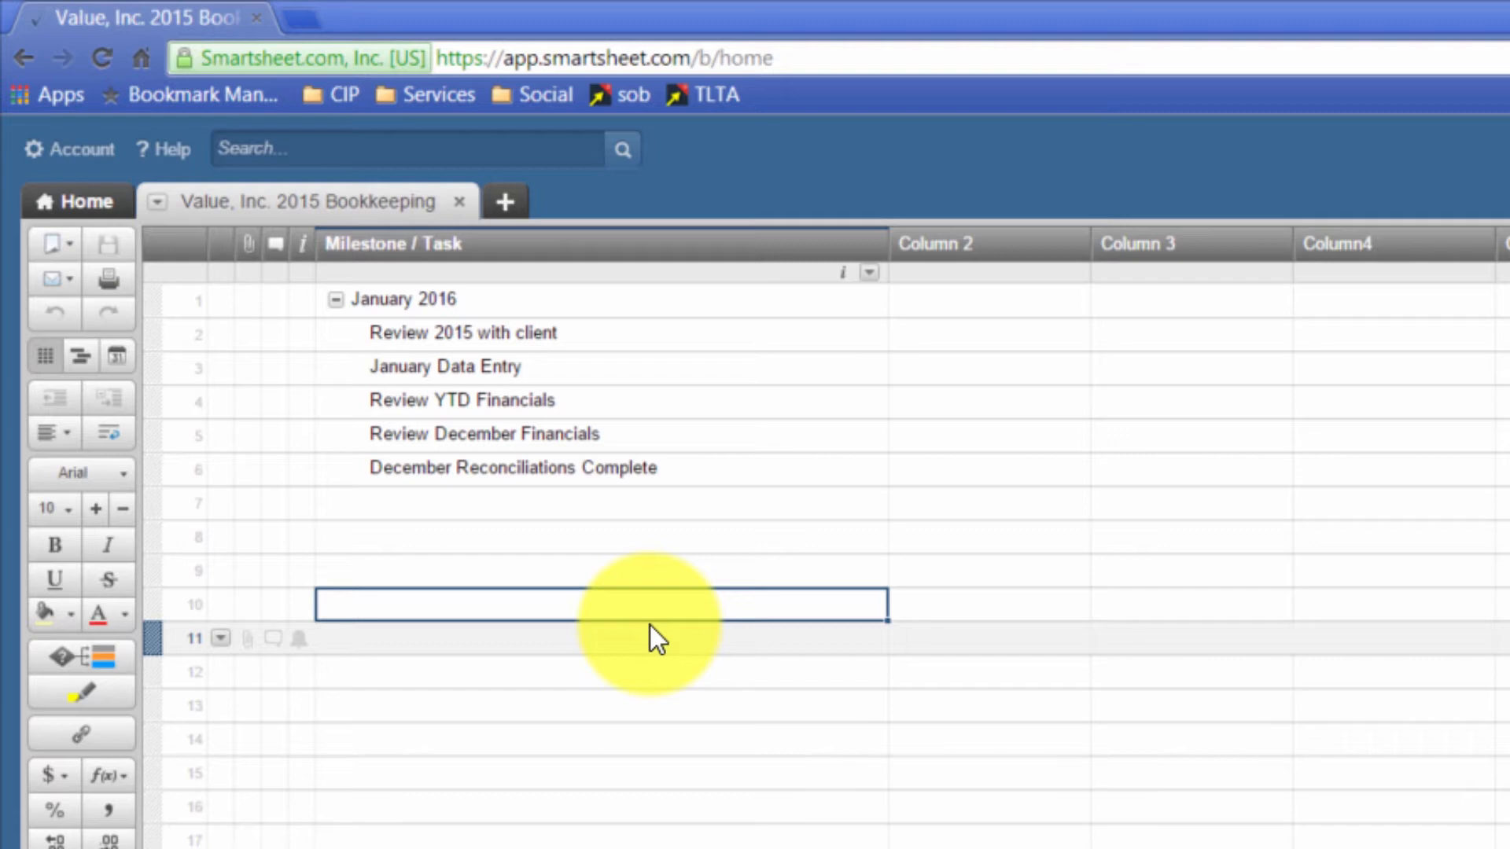
Step: Rename the "December Reconciliations Complete" task in row 6 as "Prior Month Reconciliations Complete"
{"action": "left_click", "coordinate": [442, 469]}
{"action": "double_click", "coordinate": [445, 472]}
{"action": "left_click_drag", "start_coordinate": [417, 476], "coordinate": [166, 432]}
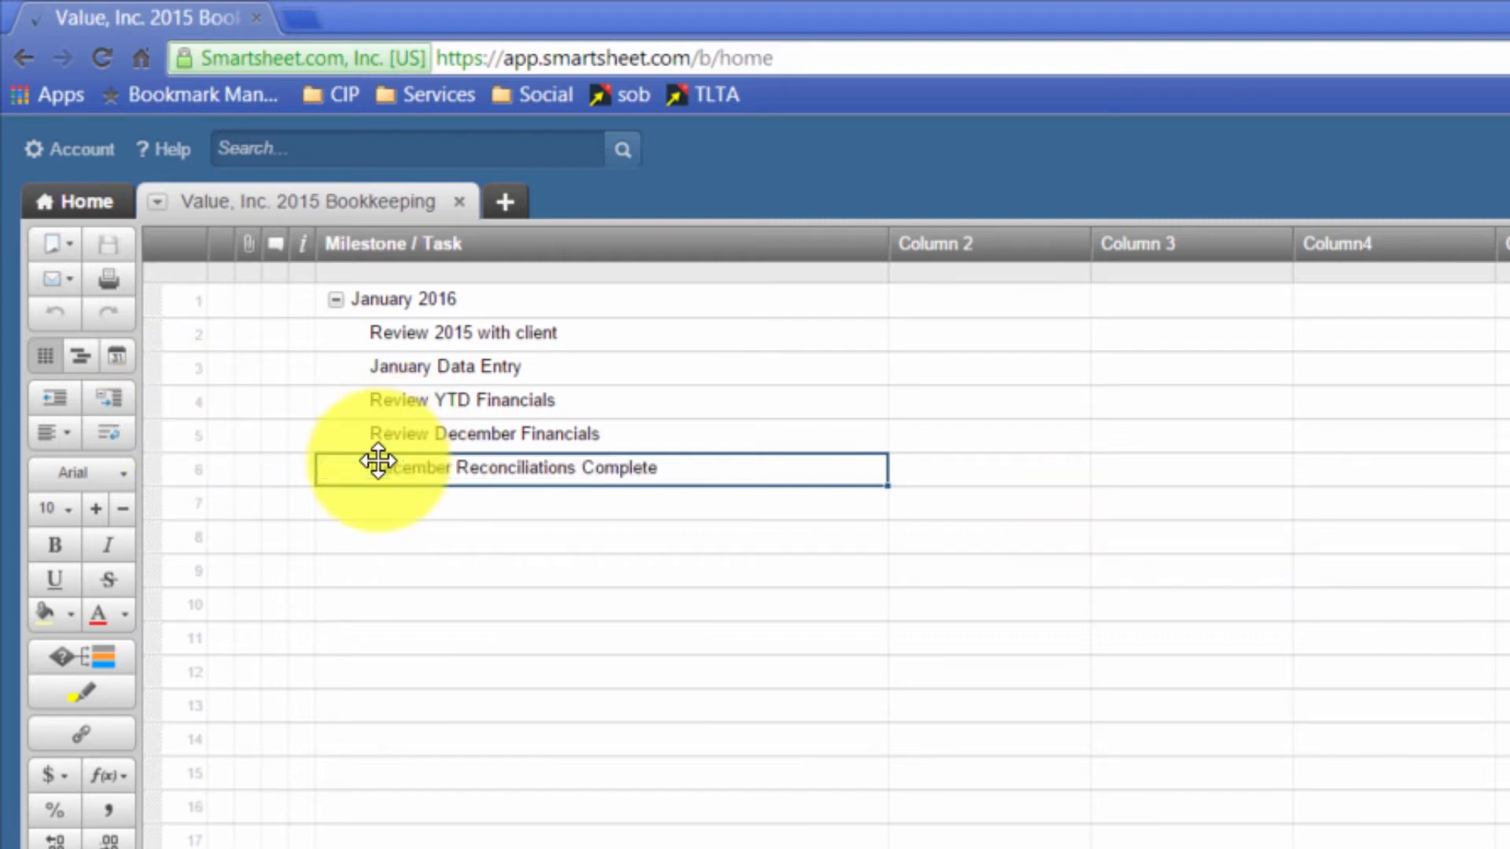
{"action": "key", "text": "F2"}
{"action": "key", "text": "Escape"}
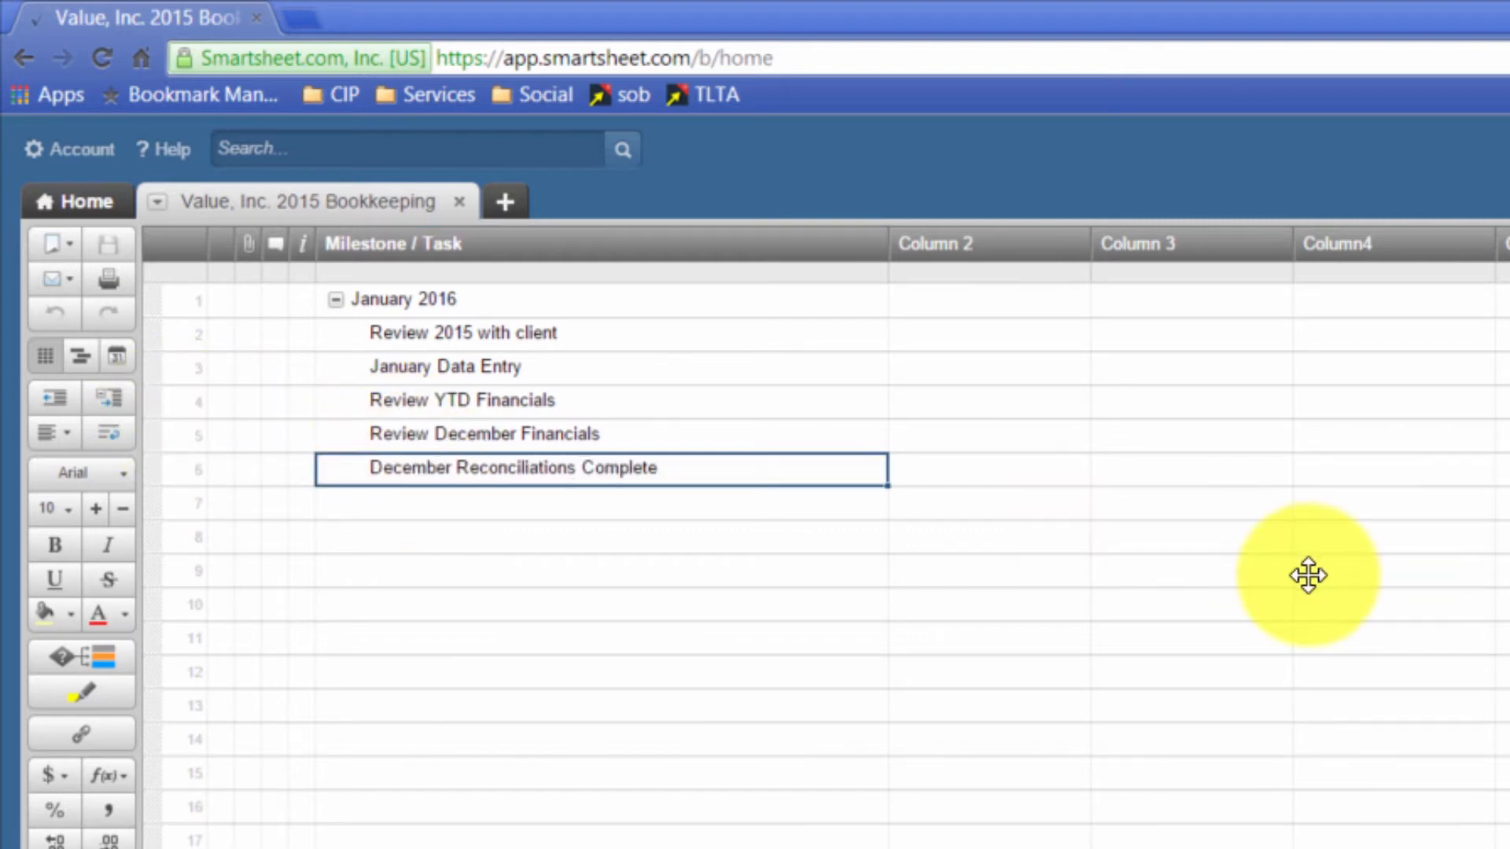
{"action": "double_click", "coordinate": [429, 475]}
{"action": "left_click", "coordinate": [398, 464]}
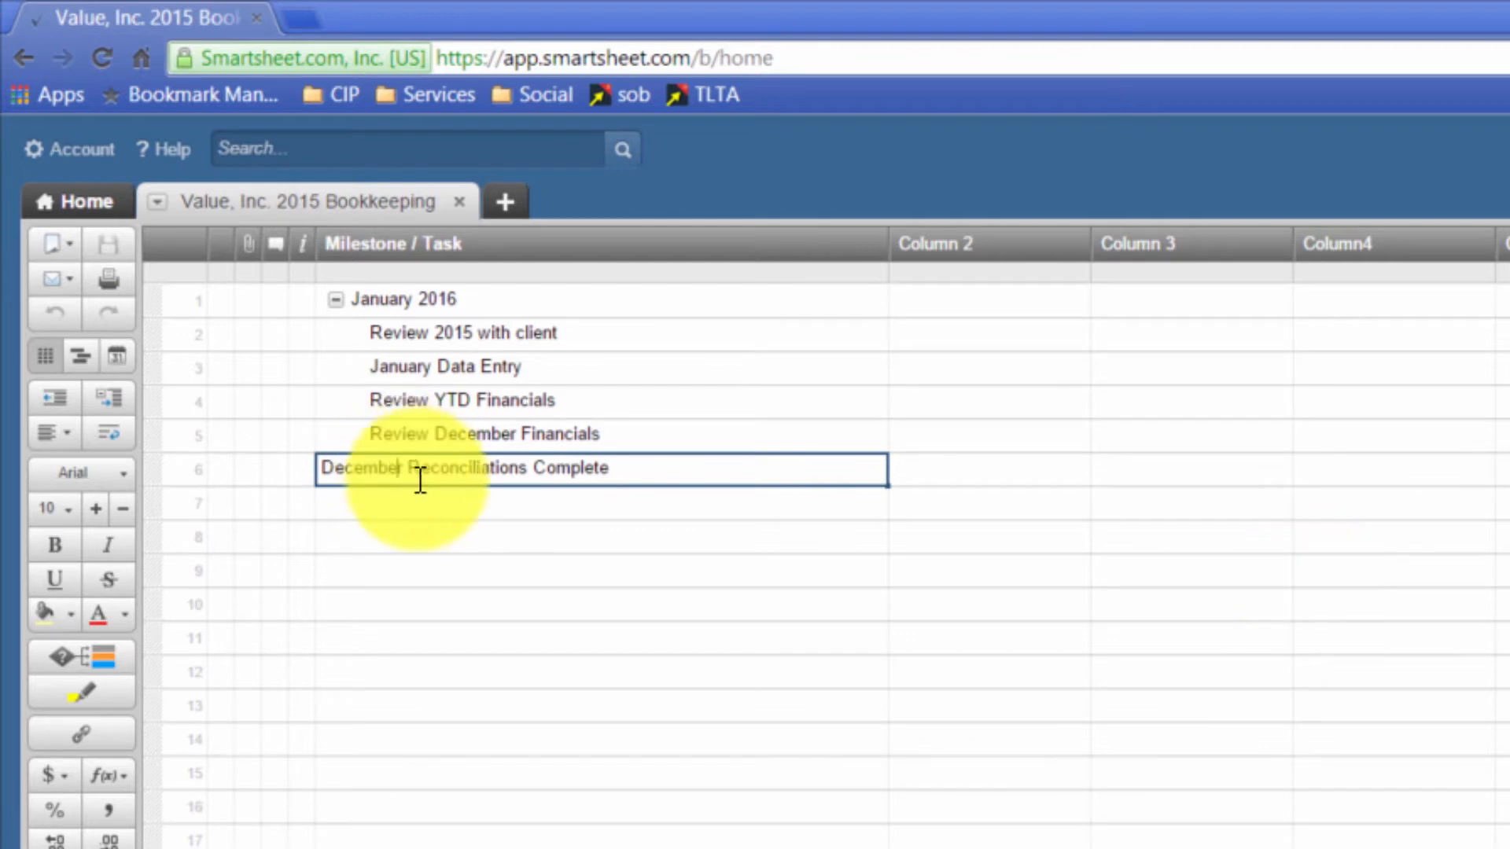
{"action": "key", "text": "ctrl+shift+Left"}
{"action": "type", "text": "Prior Month"}
{"action": "key", "text": "BackSpace"}
{"action": "key", "text": "Return"}
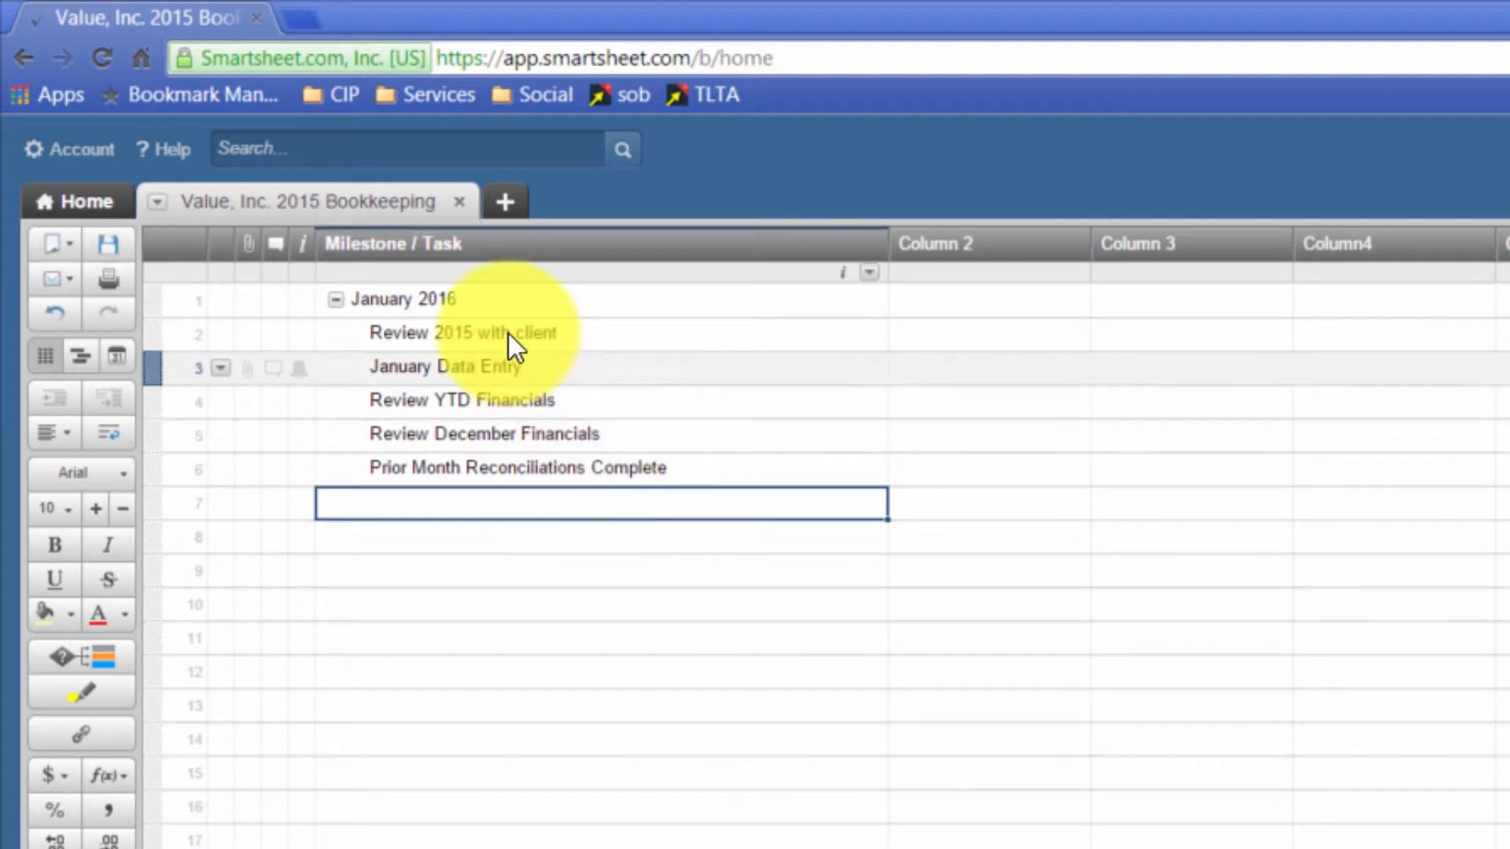
Step: Copy the "Prior Month Reconciliations Complete" task from row 6 into row 15
{"action": "left_click", "coordinate": [507, 476]}
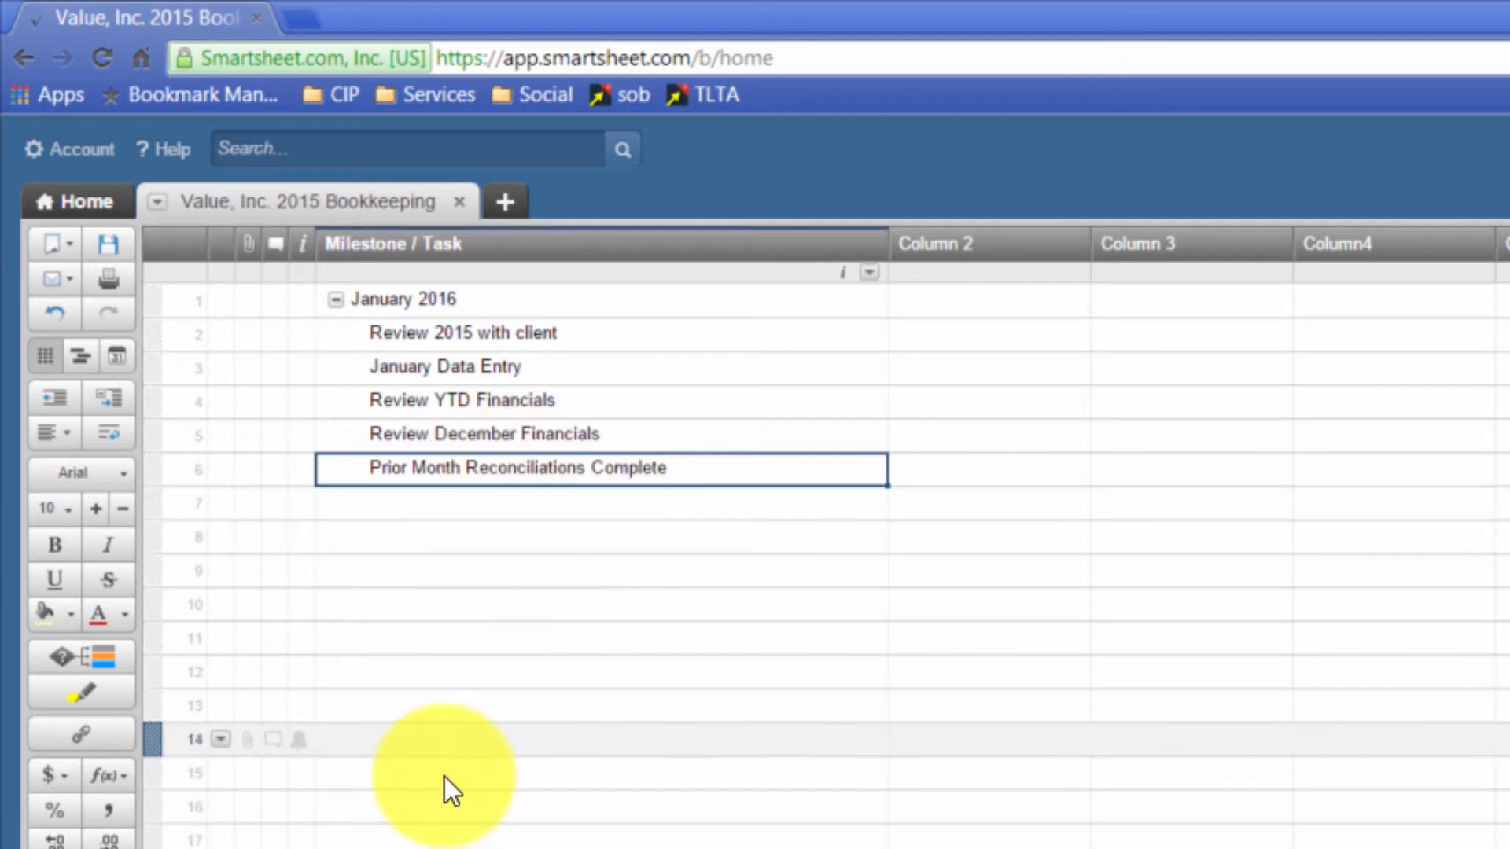
{"action": "key", "text": "ctrl+c"}
{"action": "left_click", "coordinate": [470, 776]}
{"action": "key", "text": "ctrl+v"}
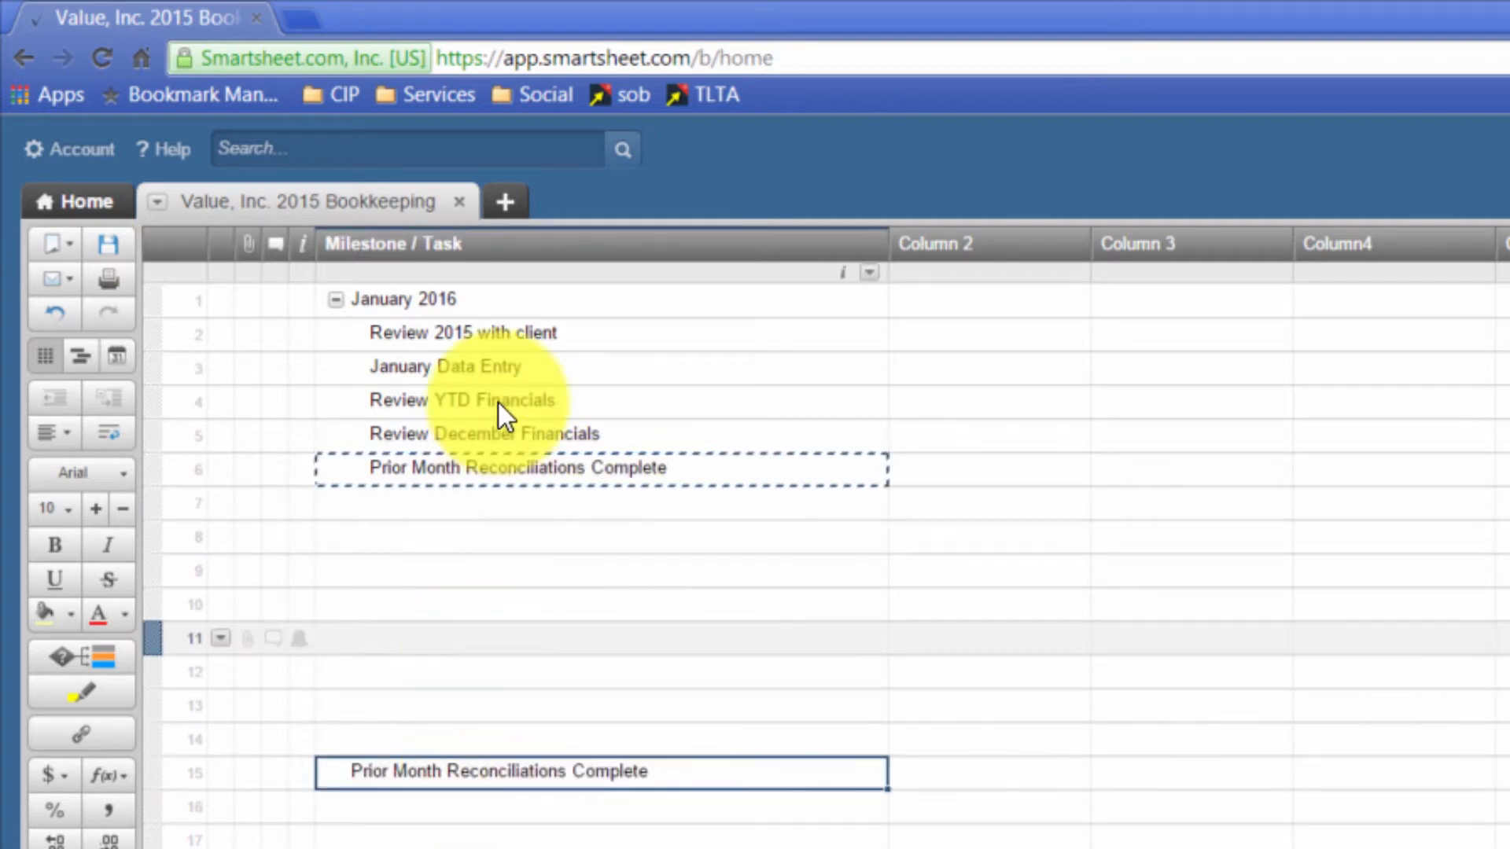
Step: Rename the "Review December Financials" task in row 5 as "Review Prior Month Financials"
{"action": "double_click", "coordinate": [502, 435]}
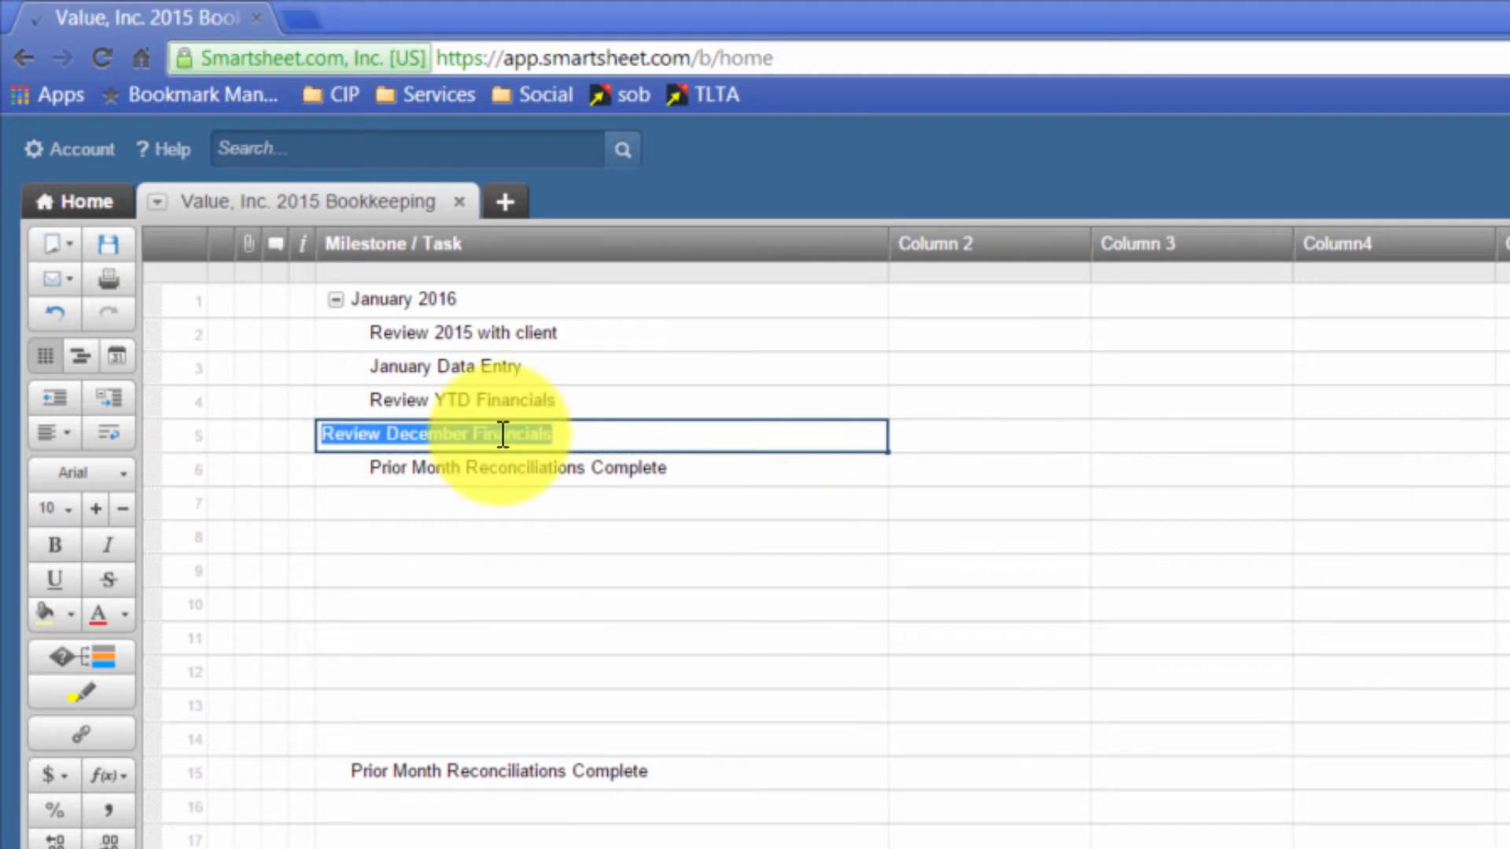
{"action": "left_click", "coordinate": [467, 426]}
{"action": "key", "text": "ctrl+shift+Left"}
{"action": "type", "text": "Prior Month"}
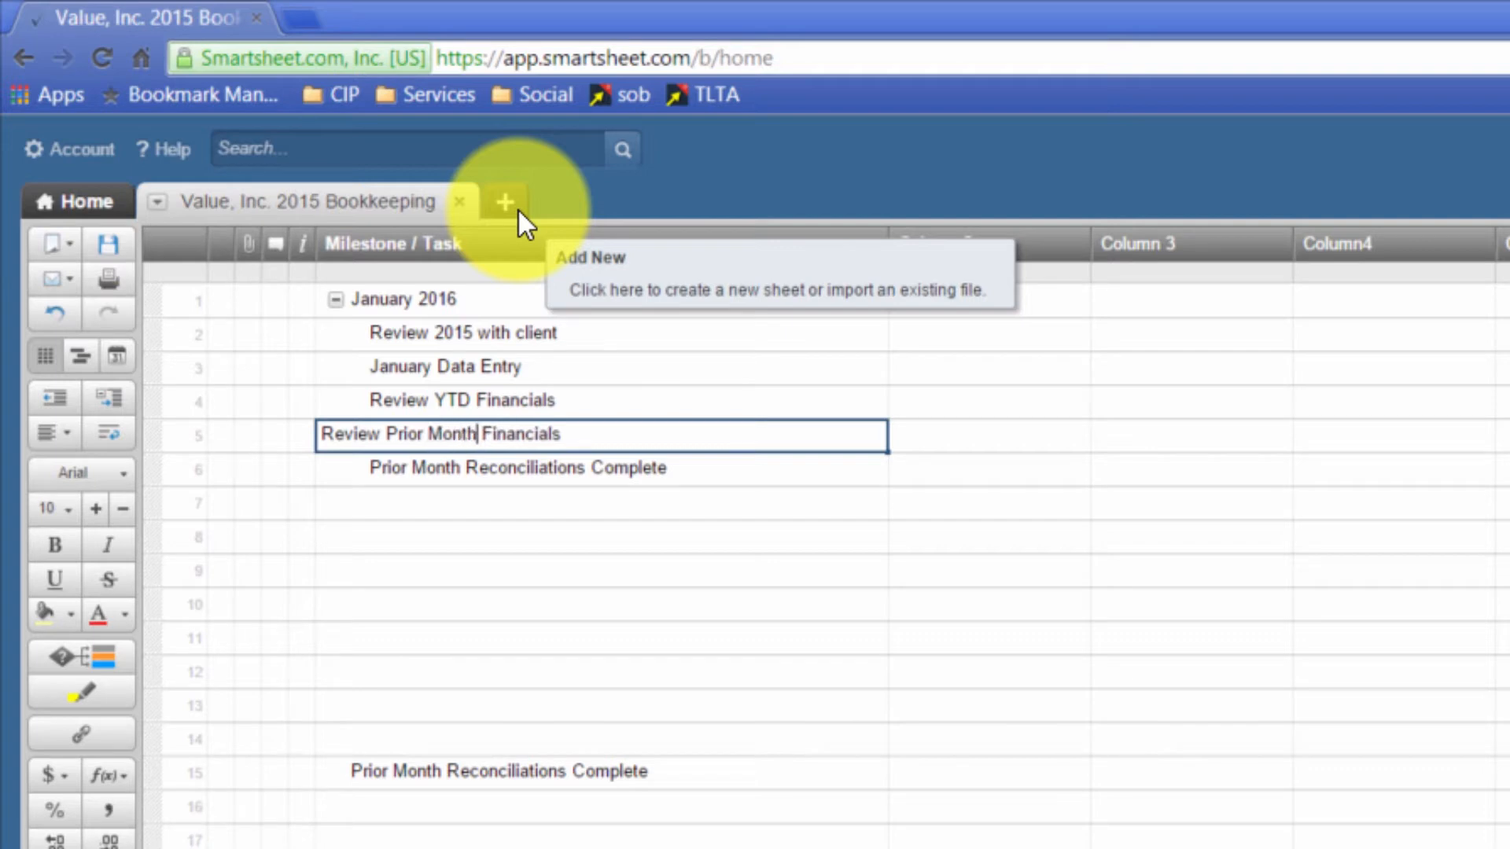
{"action": "key", "text": "Return"}
Step: Copy the "Review Prior Month Financials" task from row 5 into row 14
{"action": "key", "text": "Up"}
{"action": "key", "text": "ctrl+c"}
{"action": "left_click", "coordinate": [522, 740]}
{"action": "key", "text": "ctrl+v"}
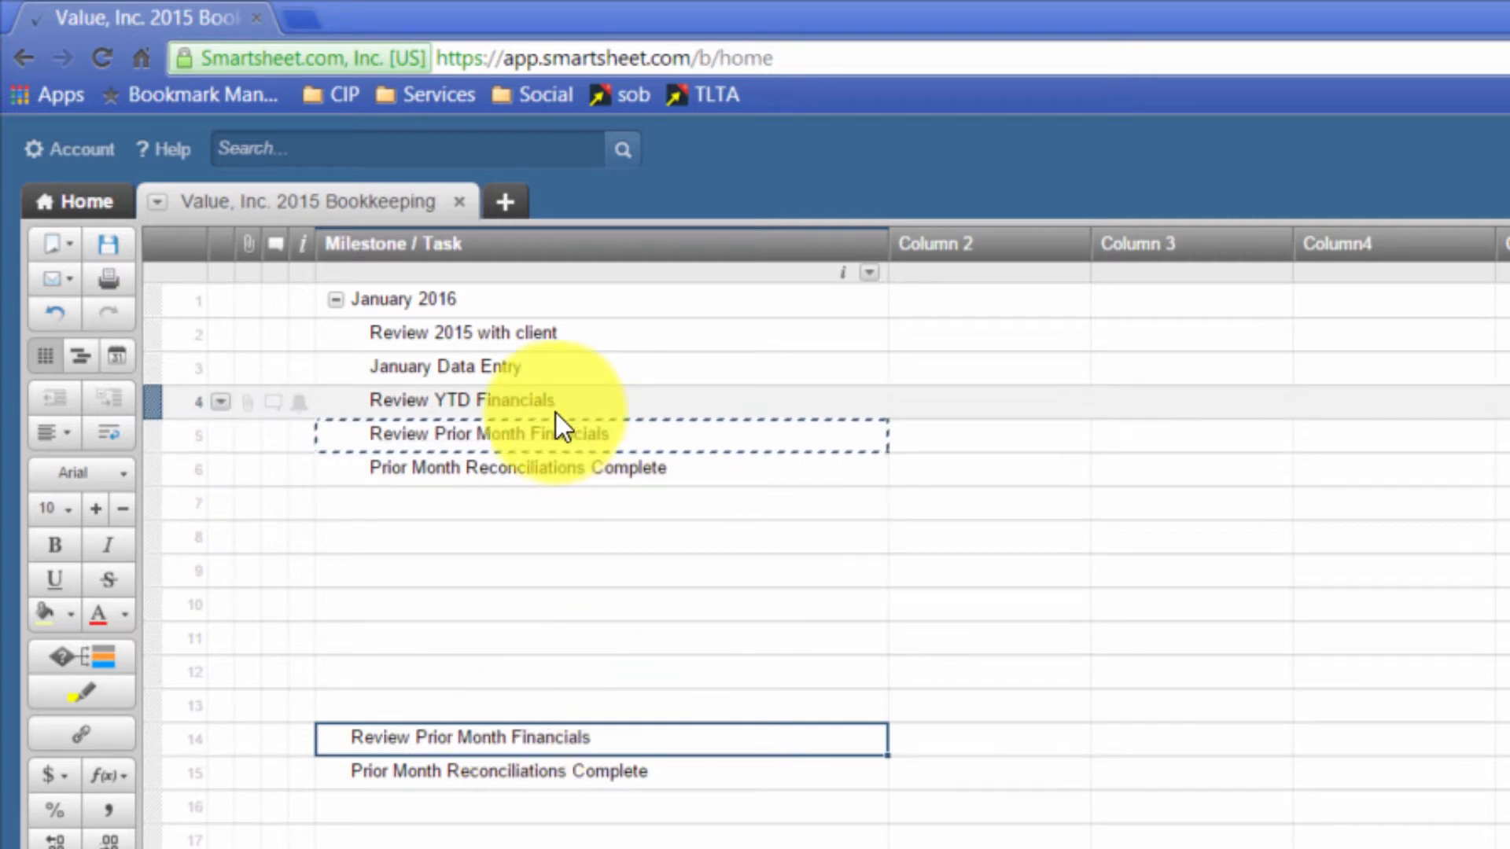
Step: Enter the task "Send Financial Reports to Client" in row 13, above the copied "Review Prior Month Financials" task
{"action": "left_click", "coordinate": [414, 711]}
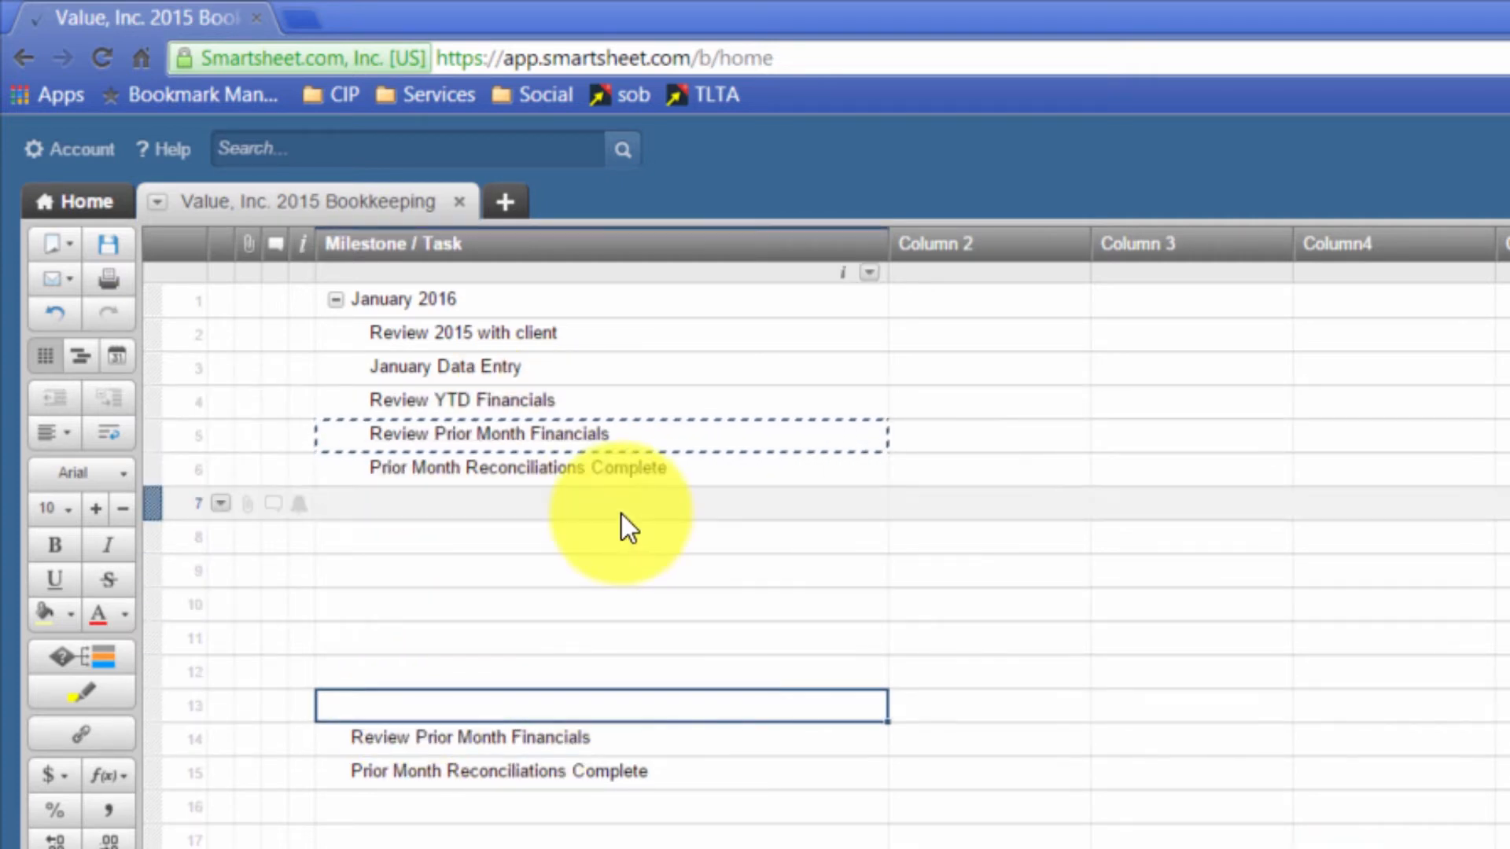
{"action": "type", "text": "Send Finance"}
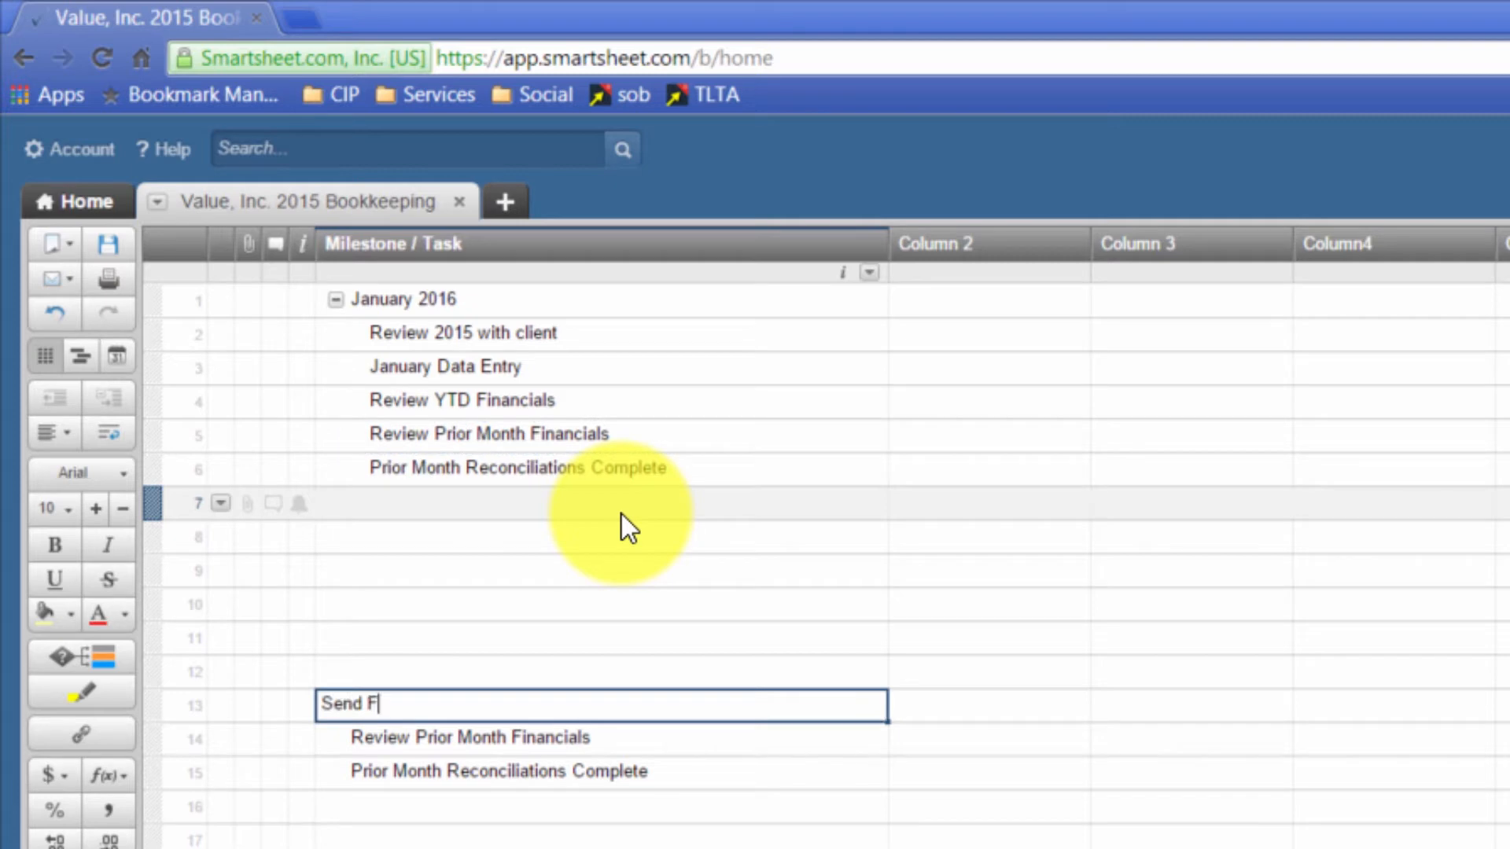
{"action": "key", "text": "BackSpace"}
{"action": "key", "text": "BackSpace"}
{"action": "key", "text": "BackSpace"}
{"action": "type", "text": "ncial Reports to Client"}
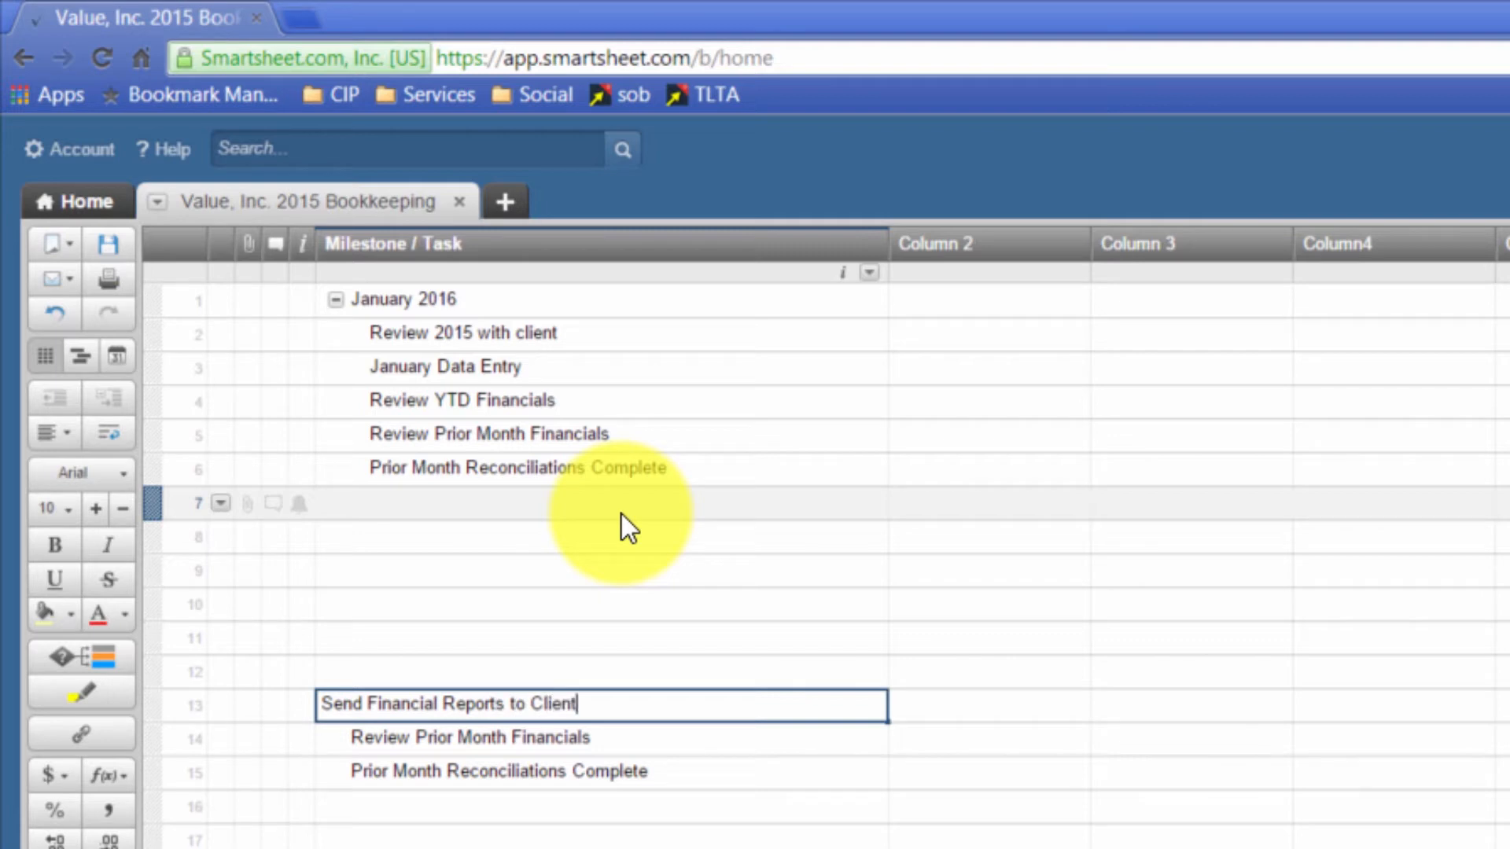
{"action": "key", "text": "Return"}
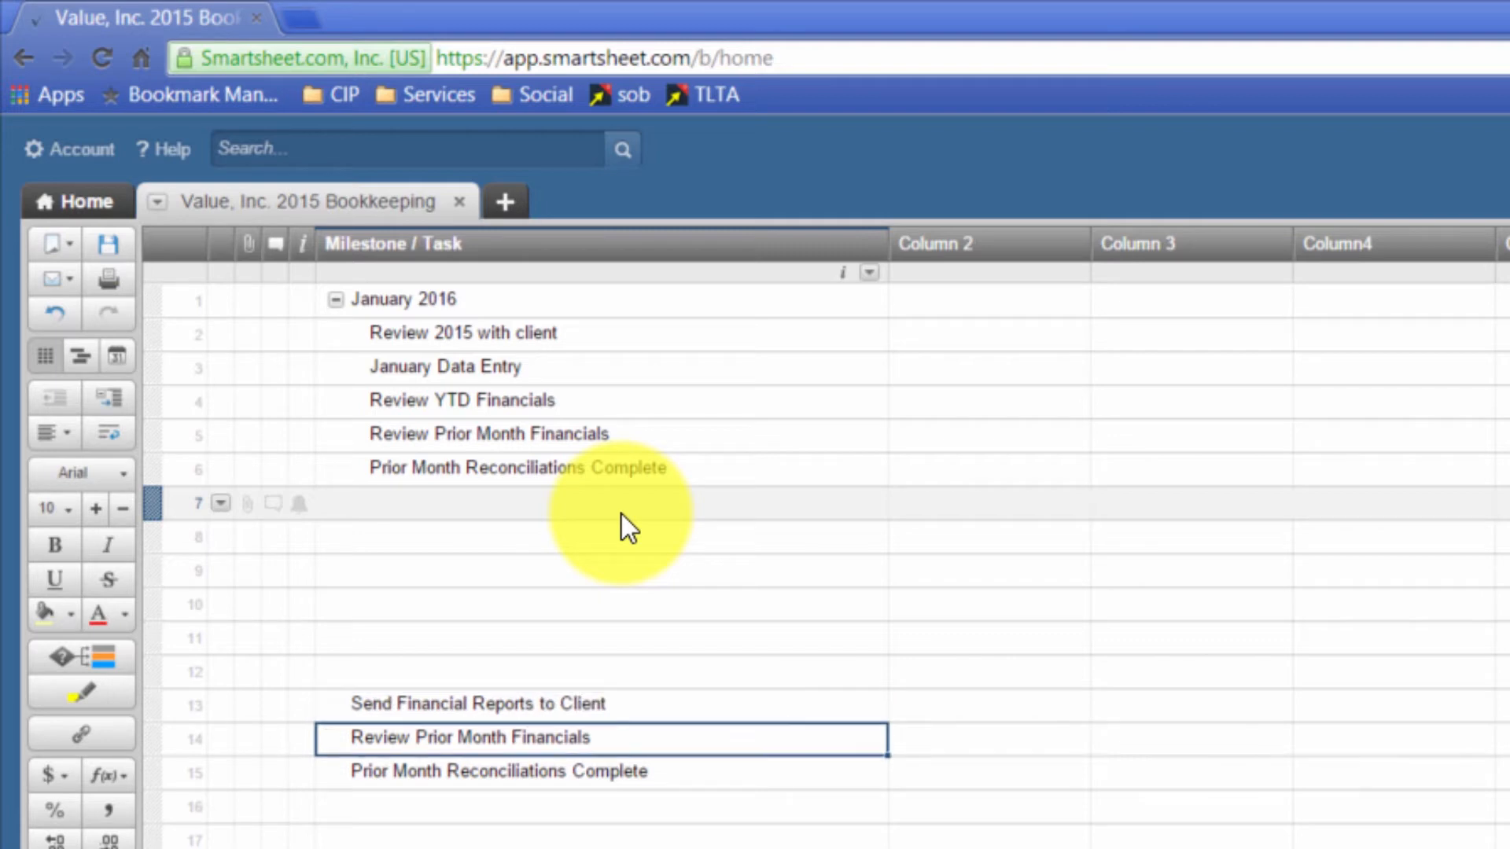
Step: Enter the task "Gather Documents From Client" in row 16, below the copied "Prior Month Reconciliations Complete" task
{"action": "key", "text": "Up"}
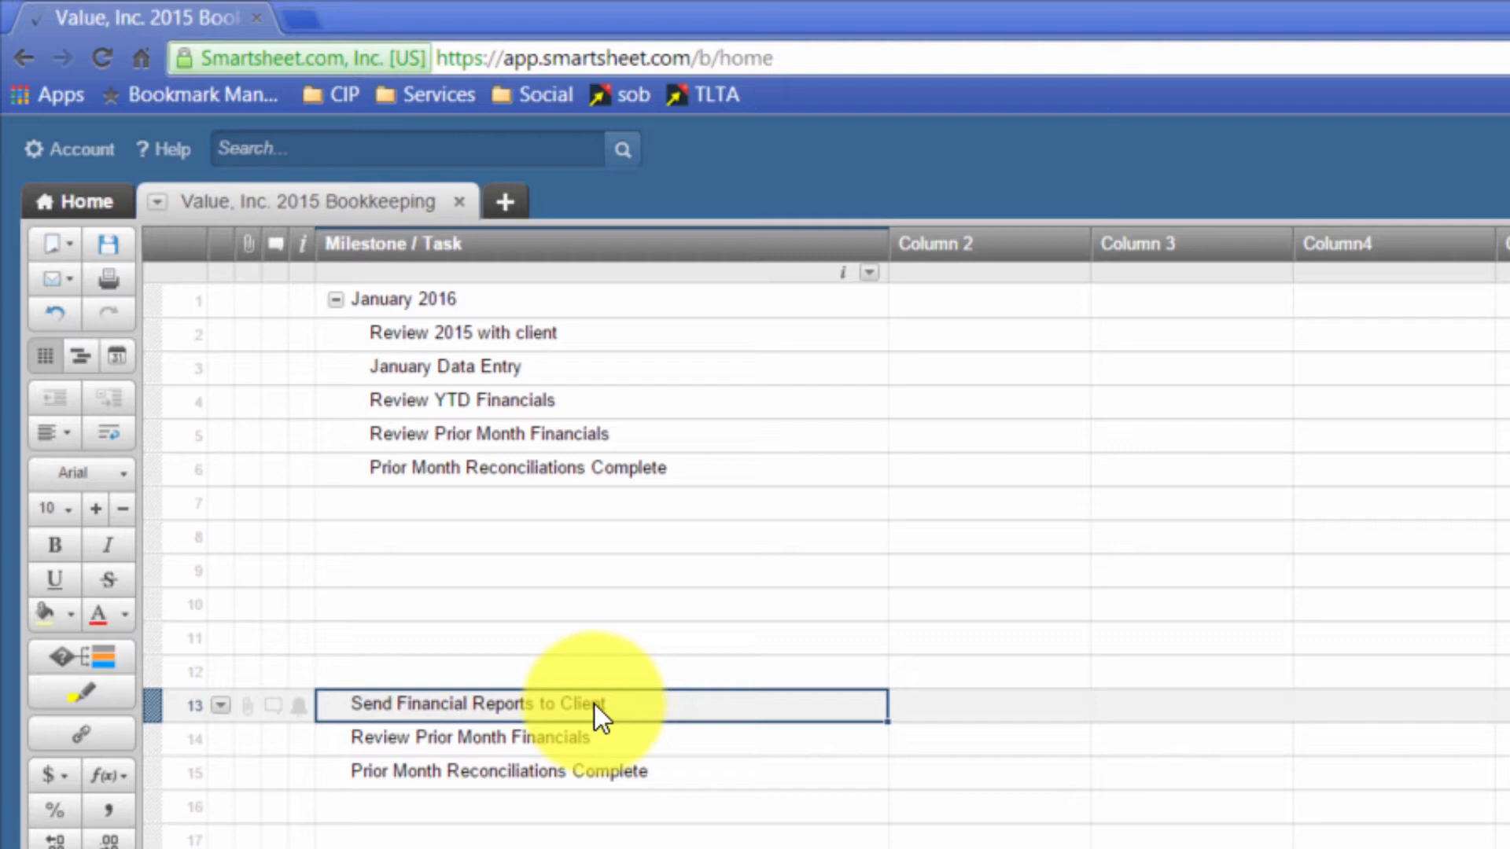
{"action": "left_click", "coordinate": [556, 671]}
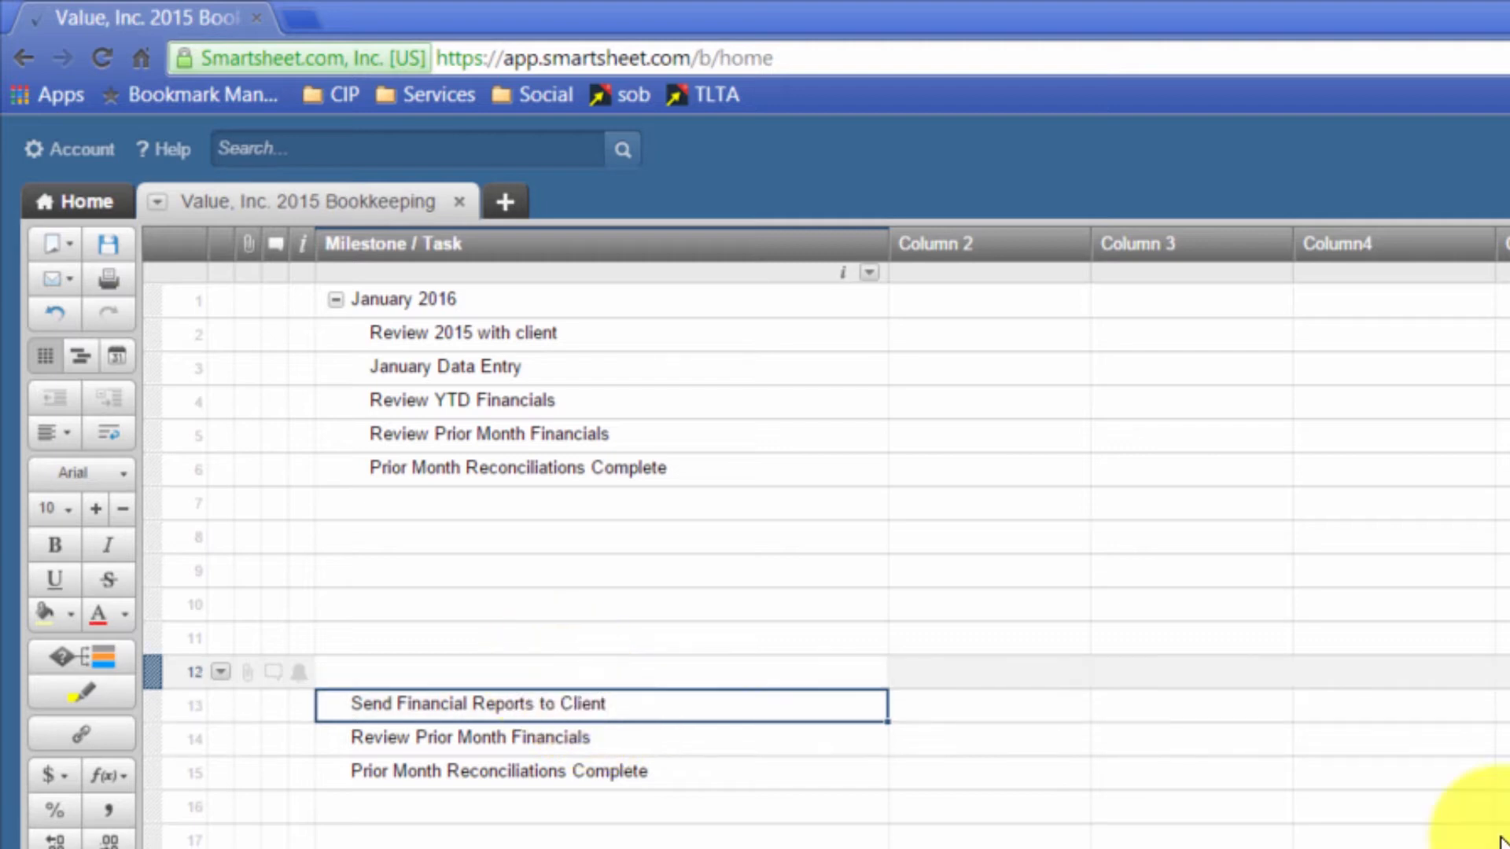
{"action": "left_click", "coordinate": [462, 798]}
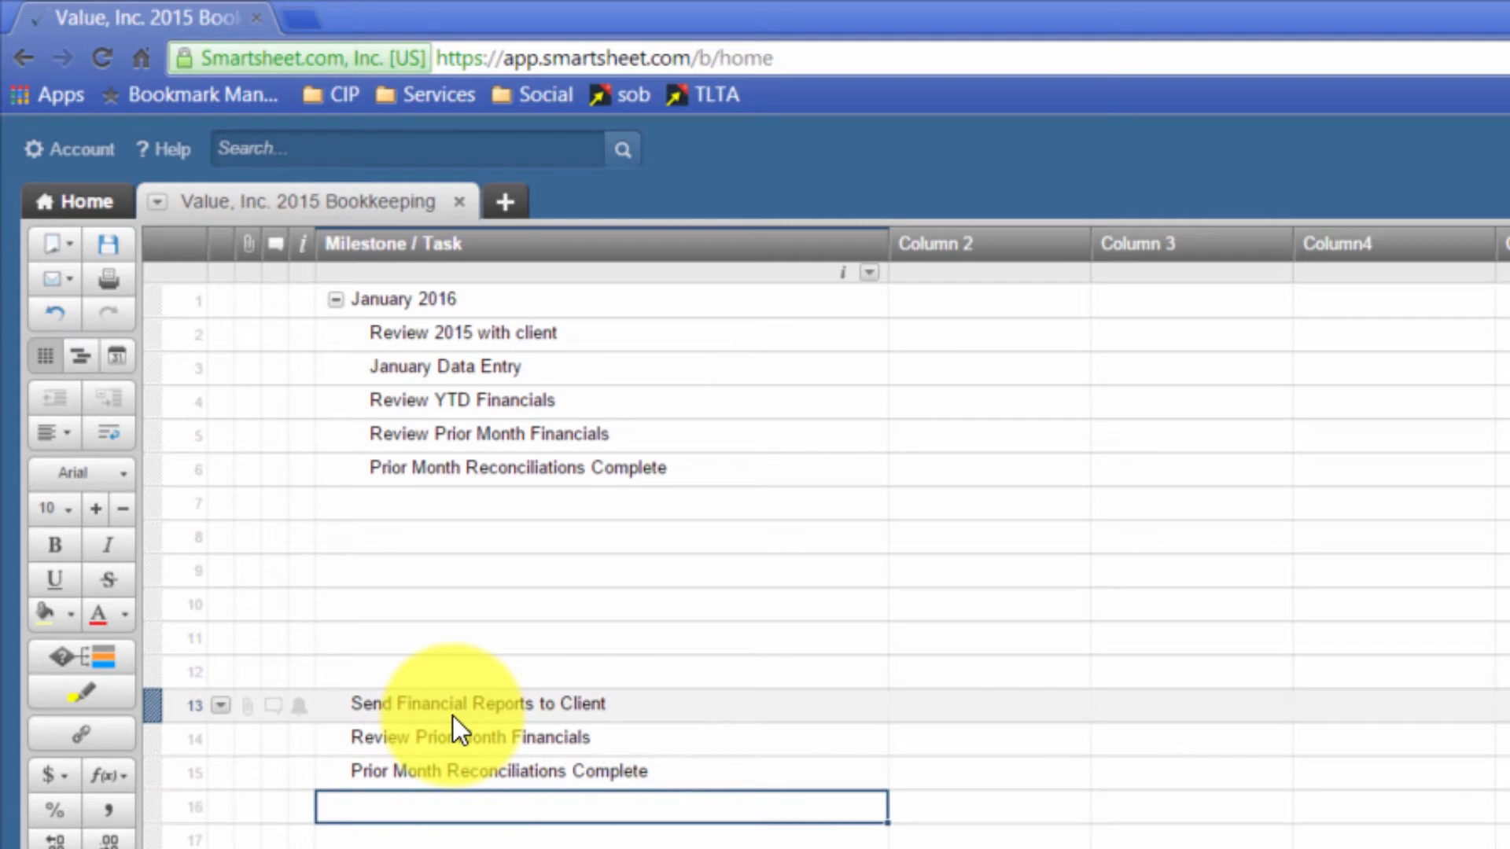
{"action": "type", "text": "Gather Documents"}
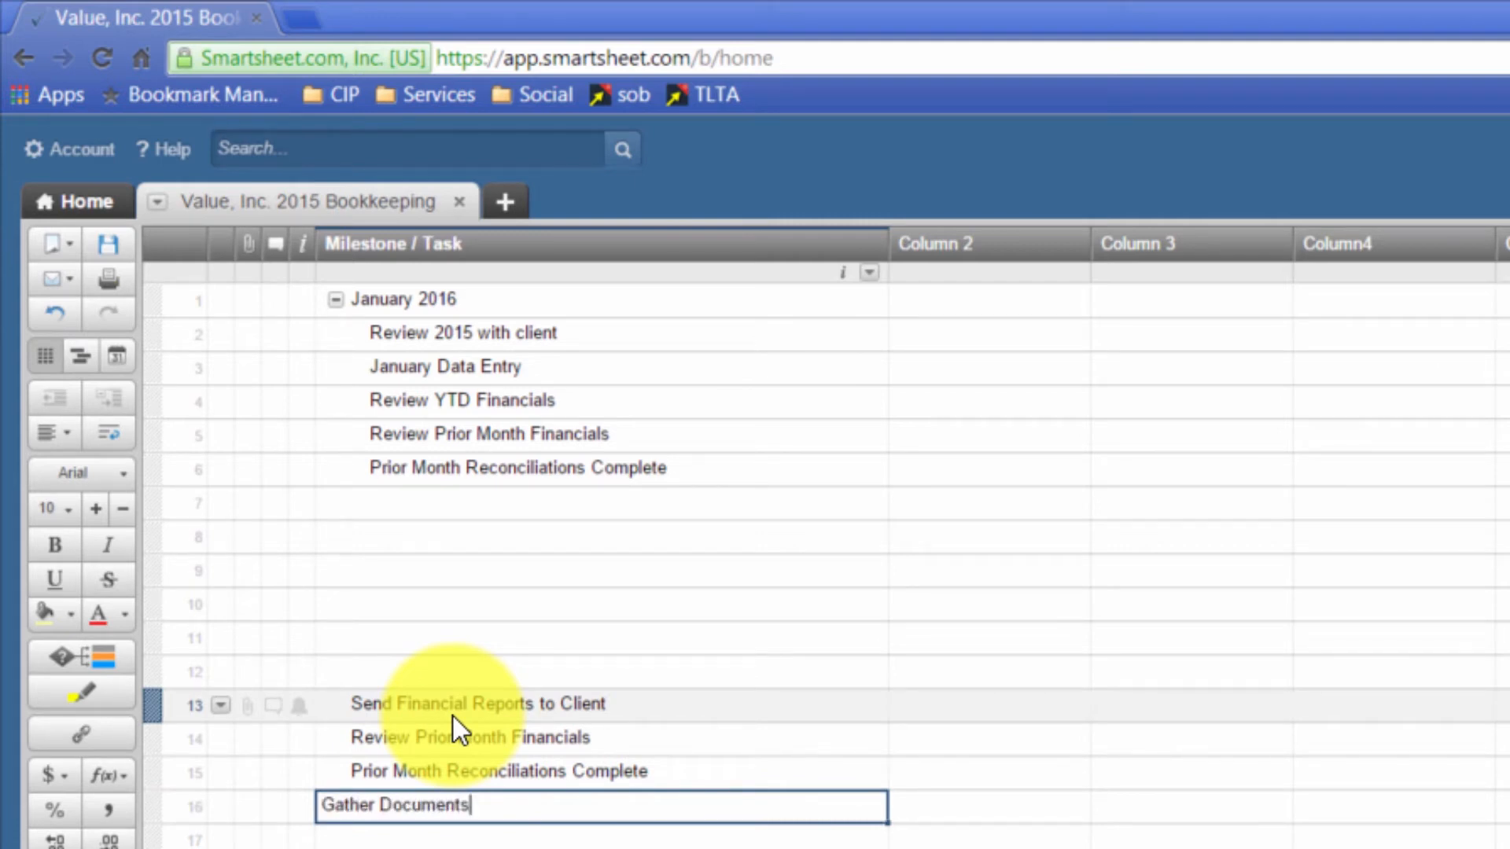
{"action": "type", "text": " From Client"}
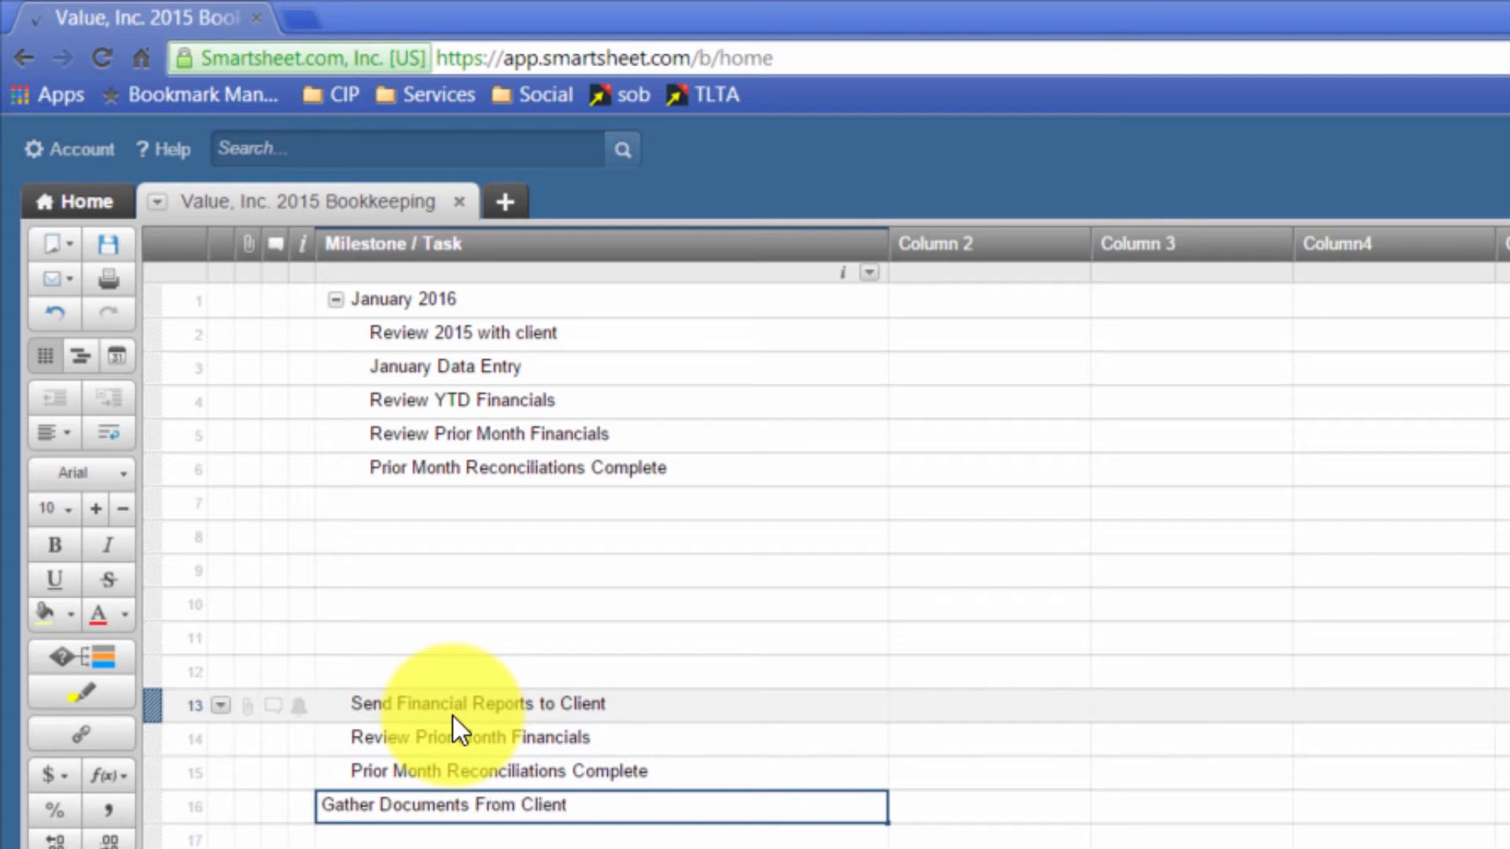
{"action": "key", "text": "Return"}
{"action": "key", "text": "Up"}
{"action": "key", "text": "ctrl+]"}
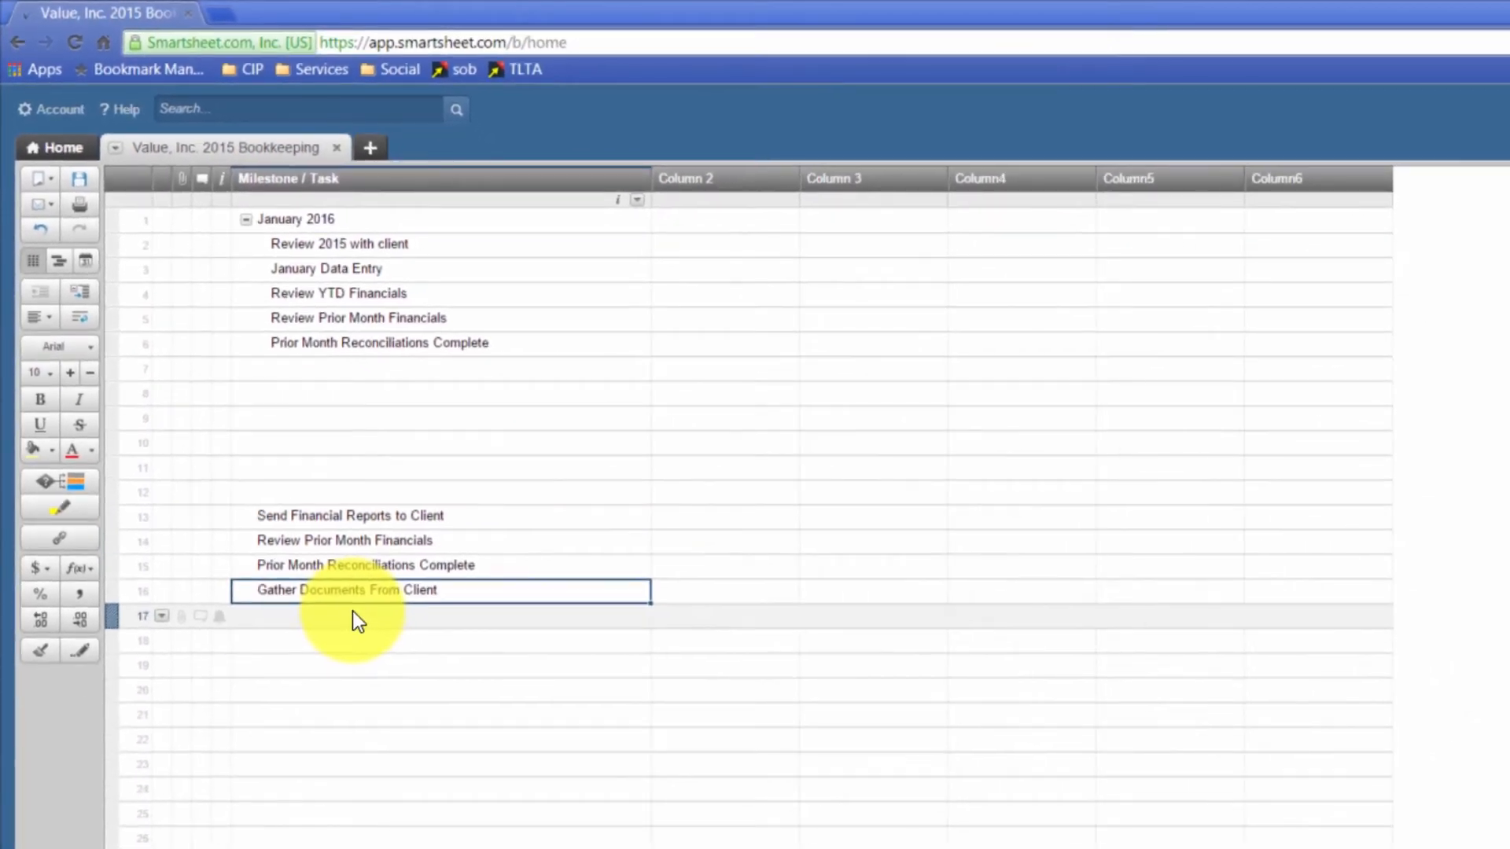
Step: Replace the task text in row 16 with "BofA Statements Received"
{"action": "left_click", "coordinate": [355, 614]}
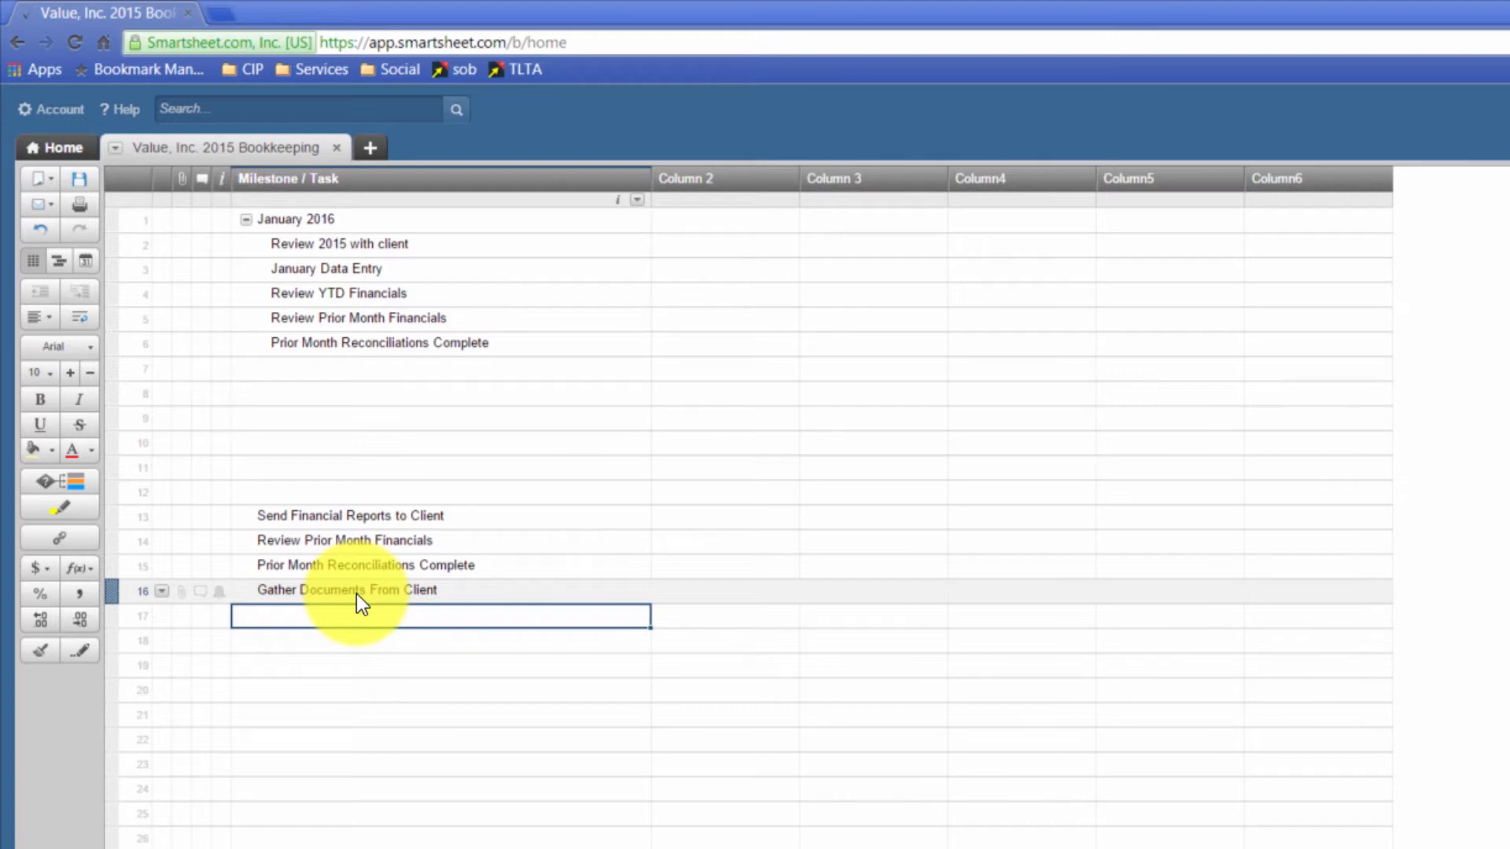
{"action": "left_click", "coordinate": [356, 593]}
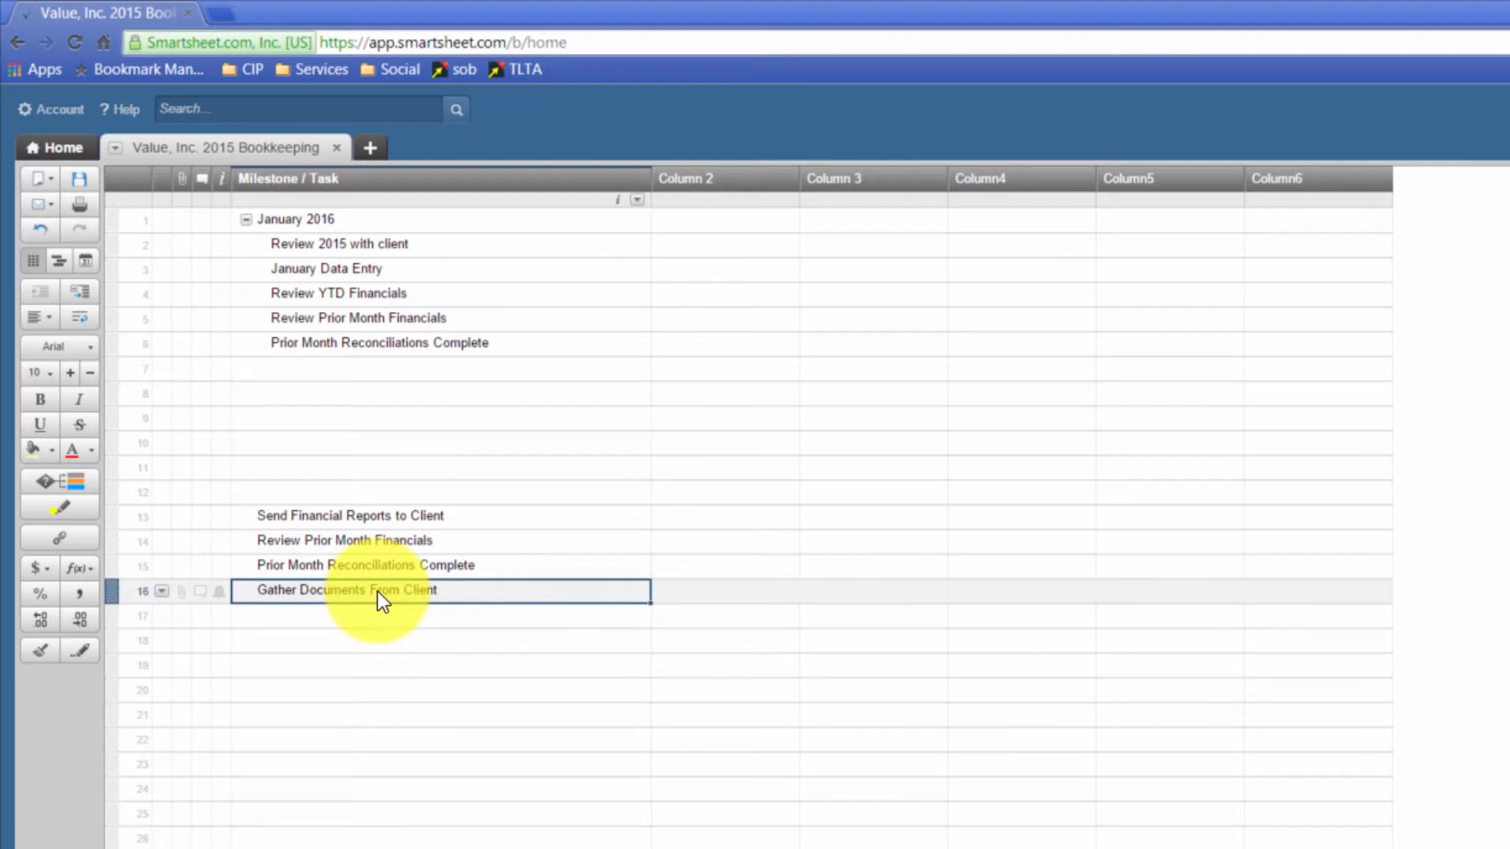
{"action": "type", "text": "B"}
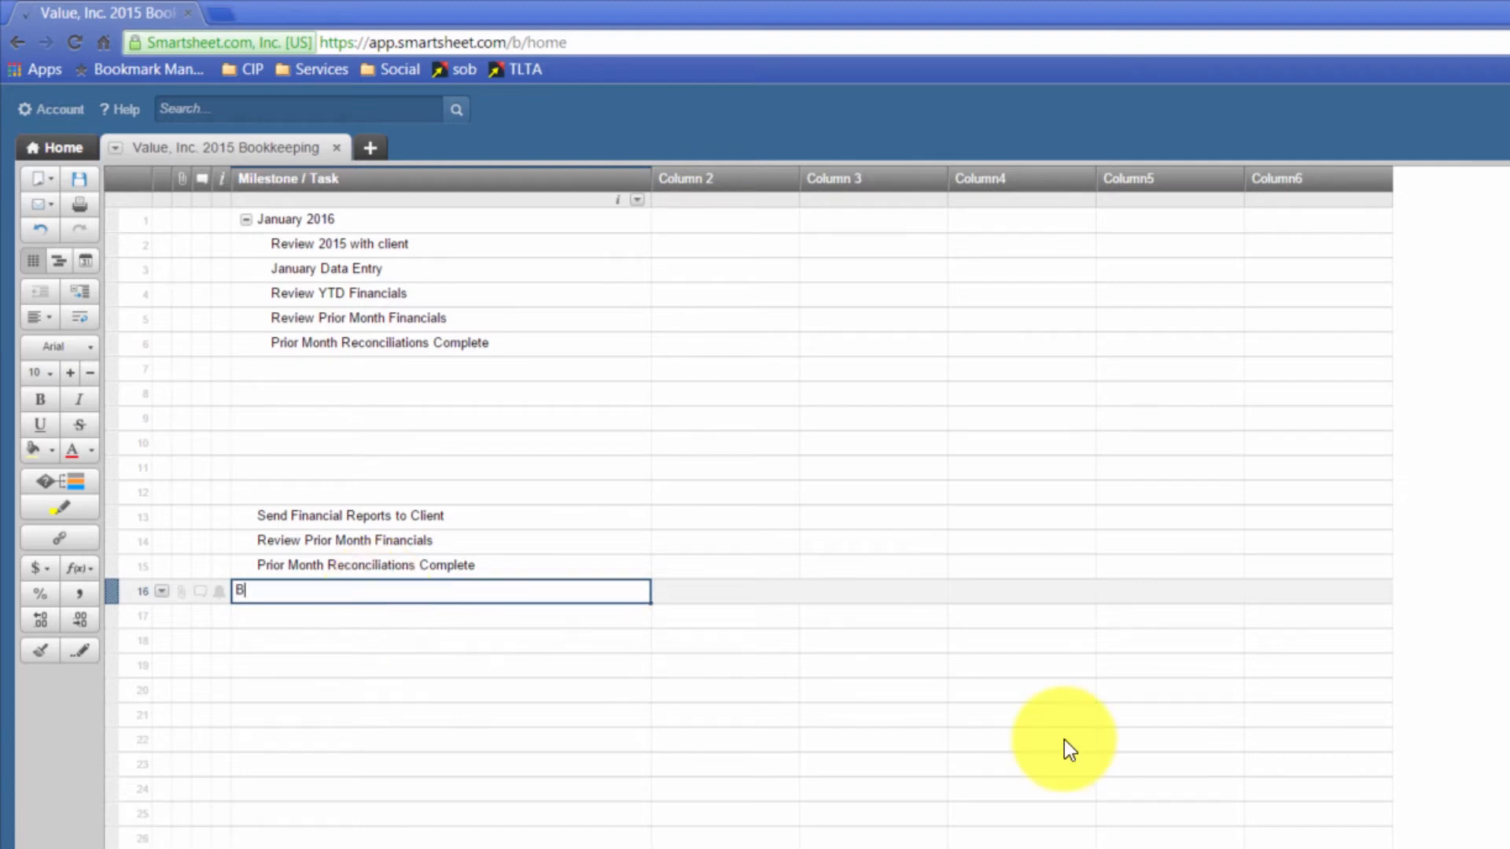
{"action": "type", "text": "ofA Statements Received"}
{"action": "key", "text": "Return"}
{"action": "key", "text": "Up"}
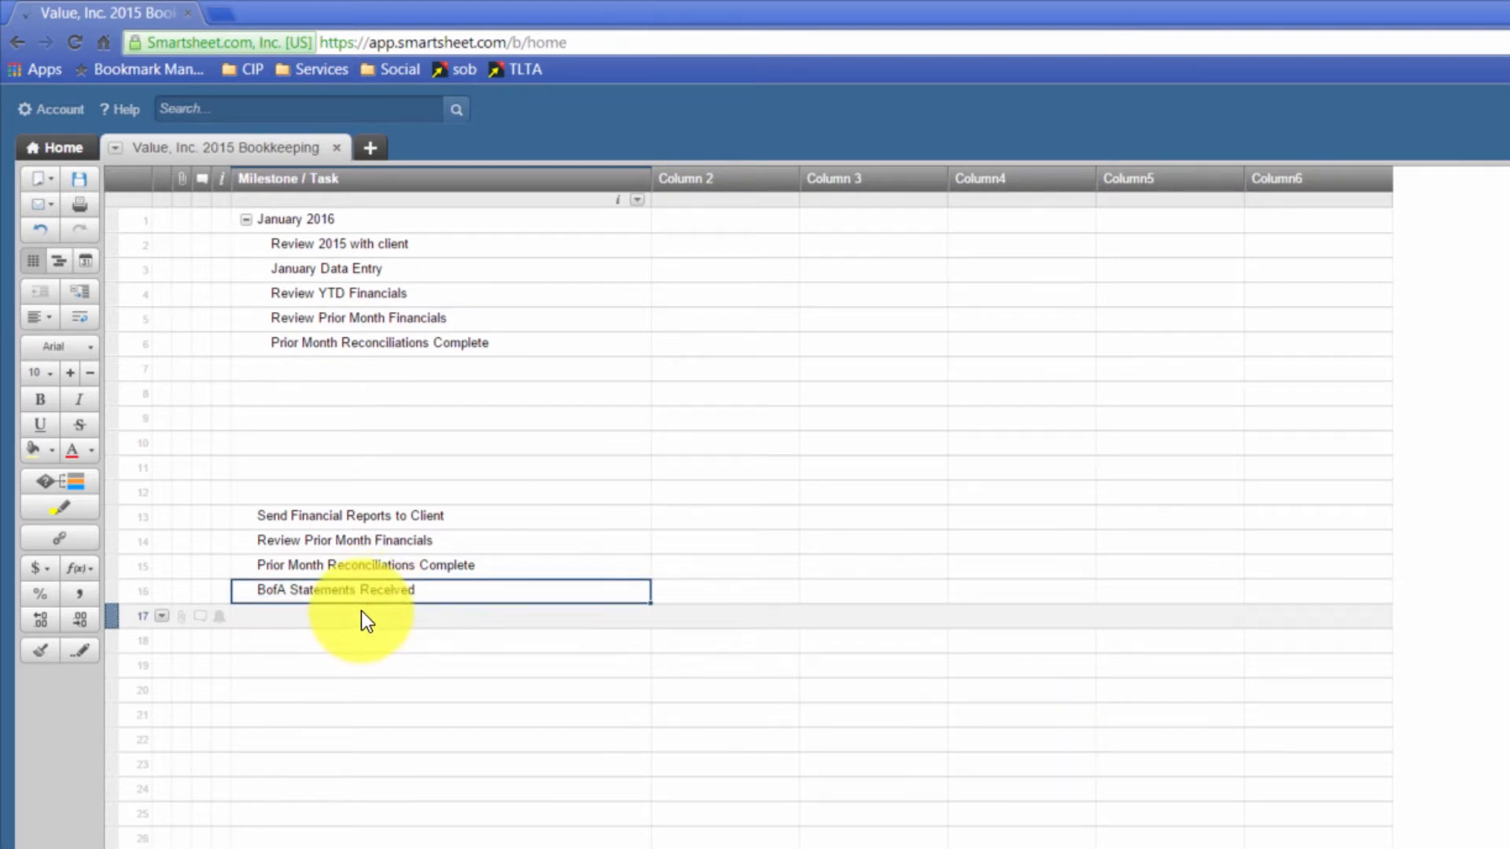
Step: Enter the task "Amex Statements Received" in row 17, below the BofA statements task
{"action": "key", "text": "Down"}
{"action": "type", "text": "Amex Statements Received"}
{"action": "key", "text": "Return"}
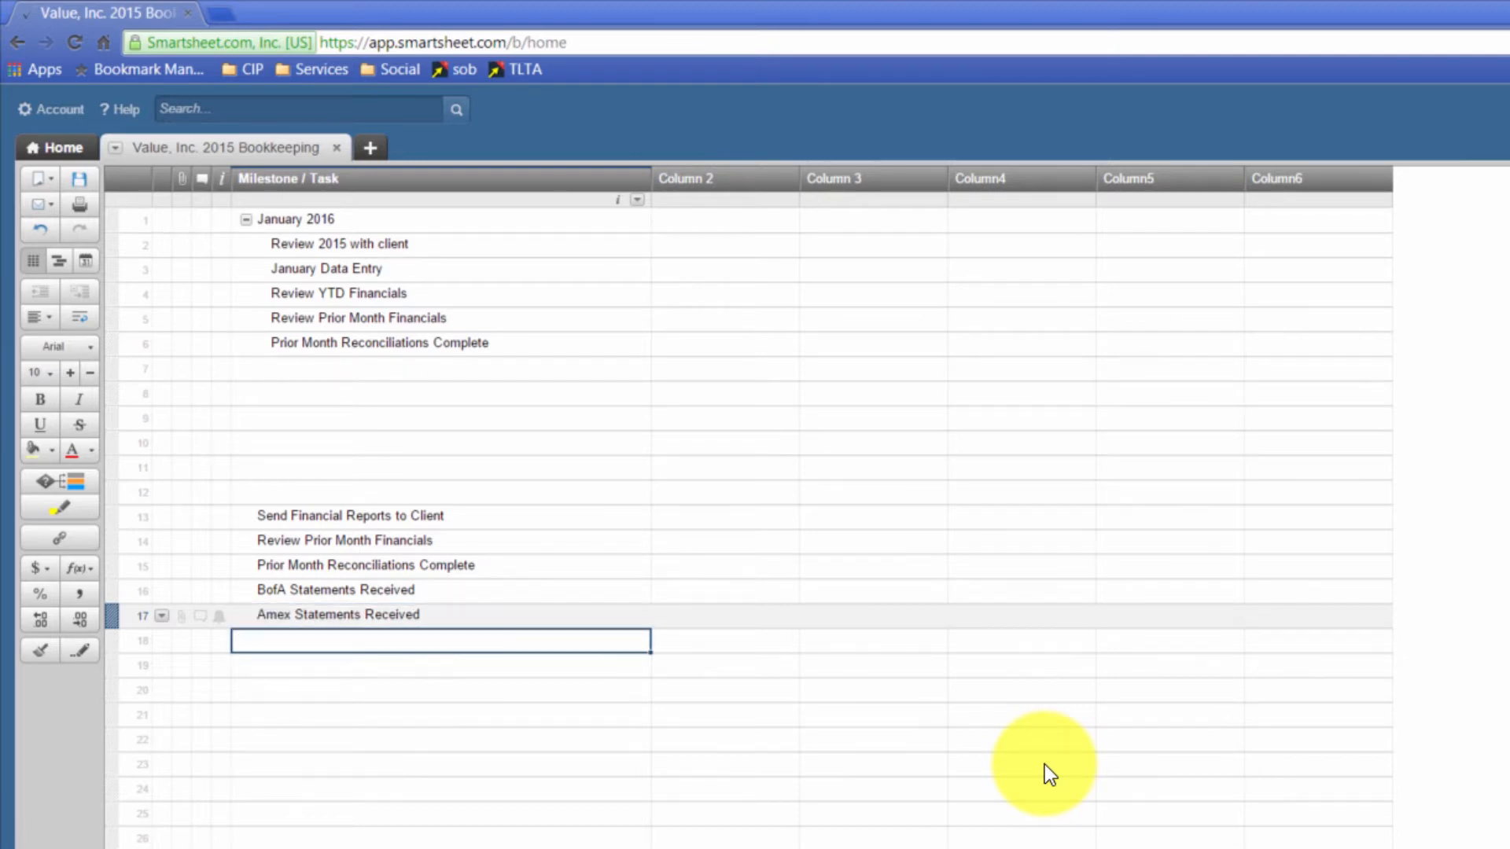
Step: Indent the BofA and Amex statement tasks in rows 16 and 17 under "Prior Month Reconciliations Complete"
{"action": "left_click", "coordinate": [345, 607]}
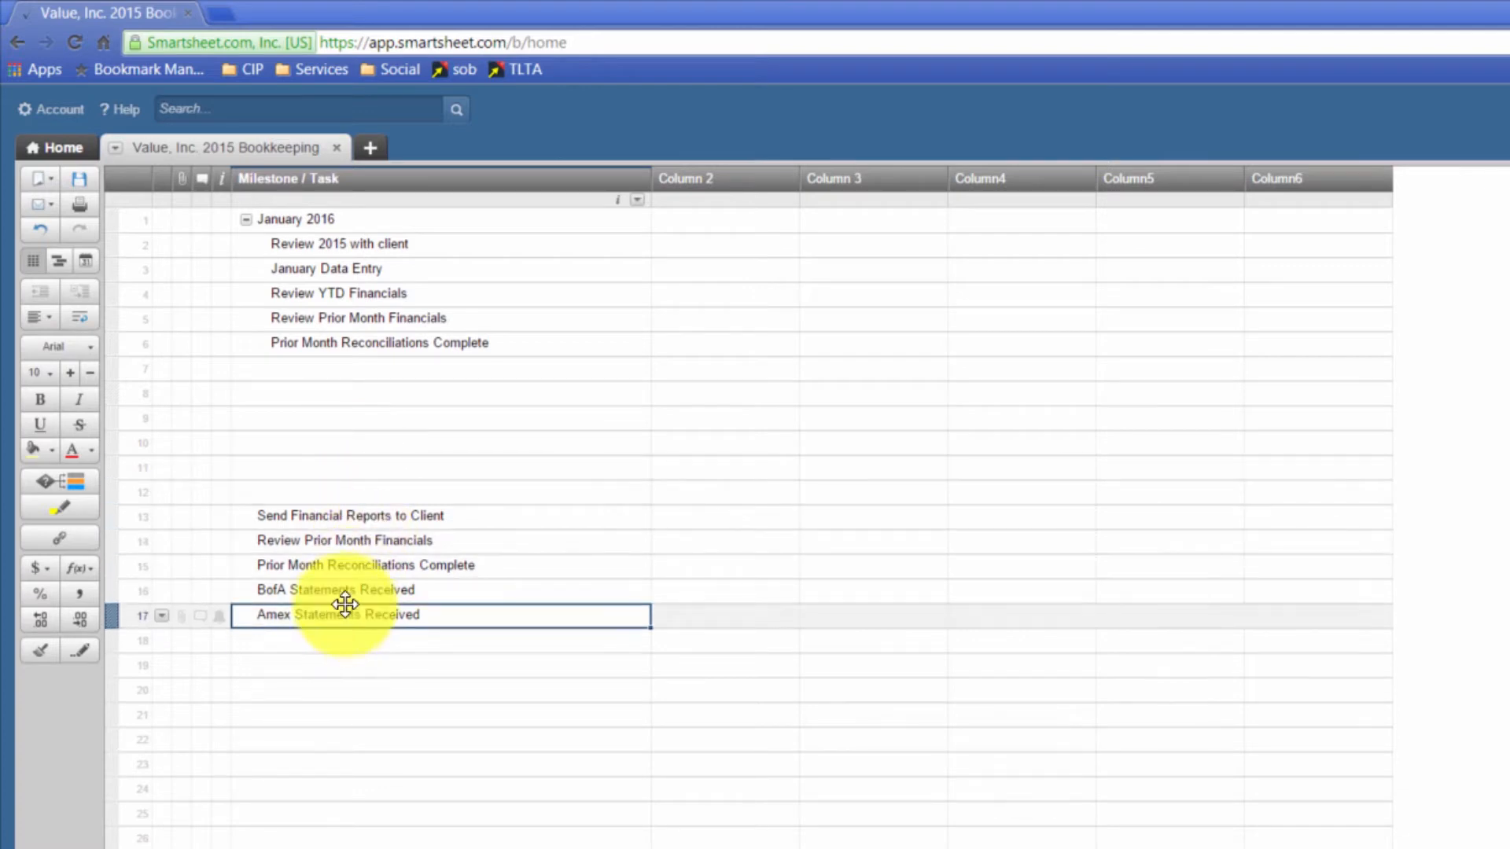
{"action": "left_click", "coordinate": [349, 590]}
{"action": "left_click", "coordinate": [361, 567]}
{"action": "left_click_drag", "start_coordinate": [354, 592], "coordinate": [351, 614]}
{"action": "left_click", "coordinate": [79, 291]}
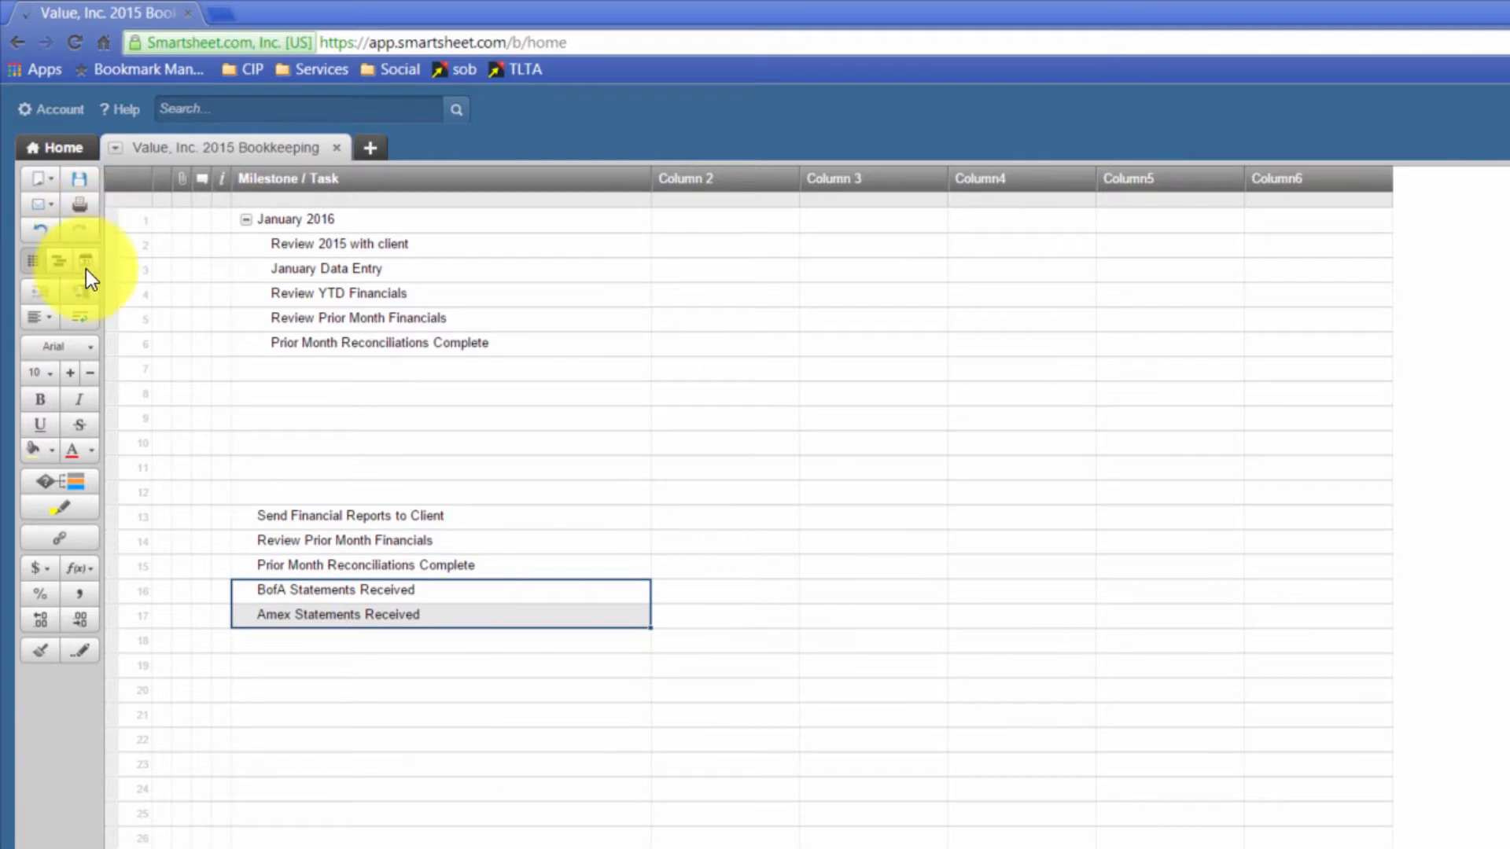
Step: Outdent the BofA and Amex statement tasks in rows 16 and 17 back to the top level
{"action": "left_click", "coordinate": [347, 622]}
{"action": "left_click", "coordinate": [353, 595]}
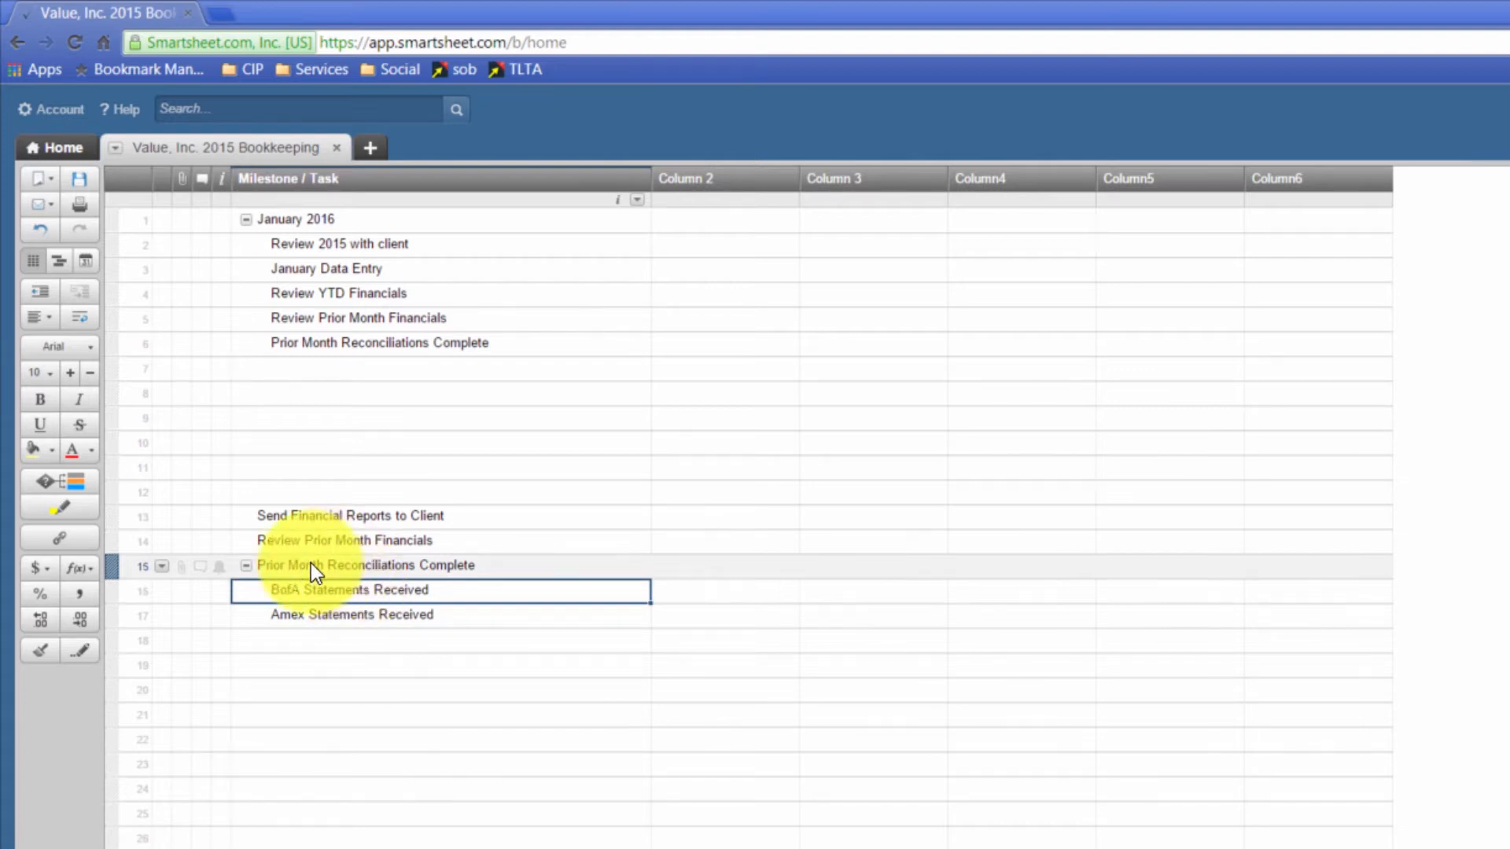
{"action": "key", "text": "shift+Down"}
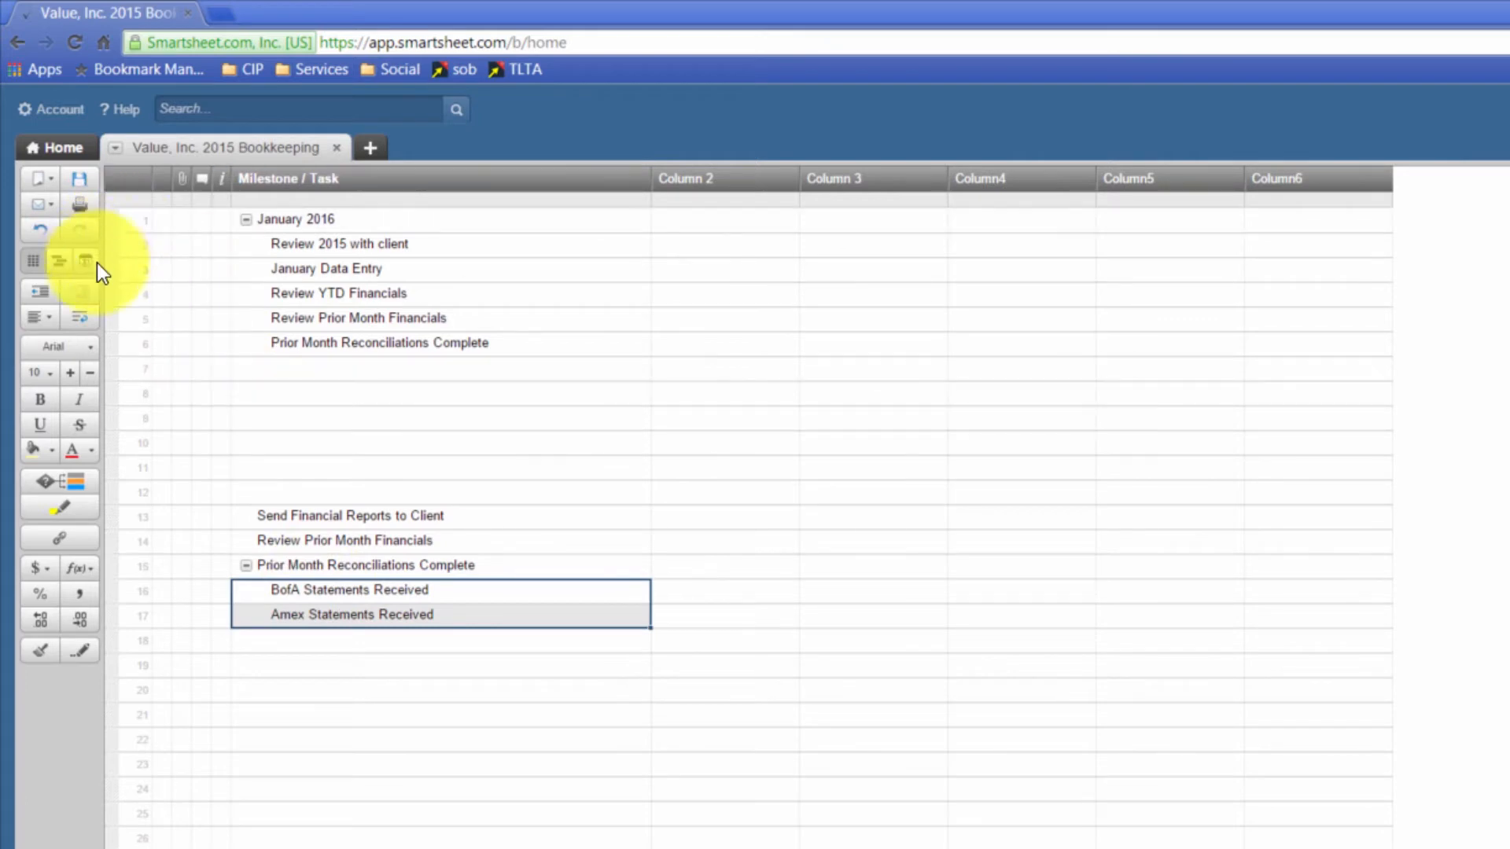
{"action": "left_click", "coordinate": [41, 292]}
Step: Insert a row above "BofA Statements Received" and enter the task "Data Entry (Current Month)" in it
{"action": "left_click", "coordinate": [321, 590]}
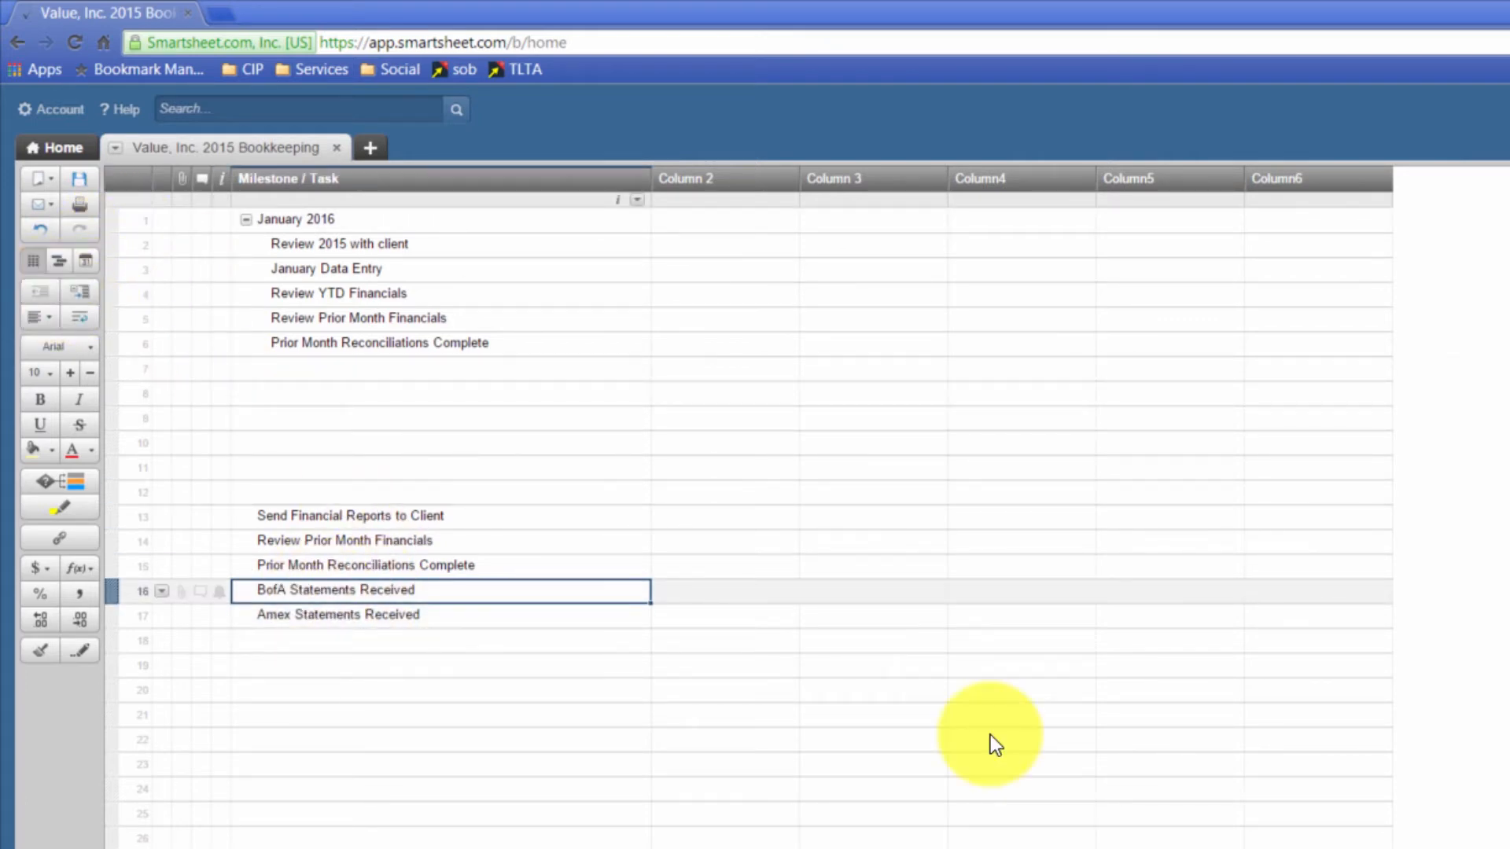
{"action": "key", "text": "Insert"}
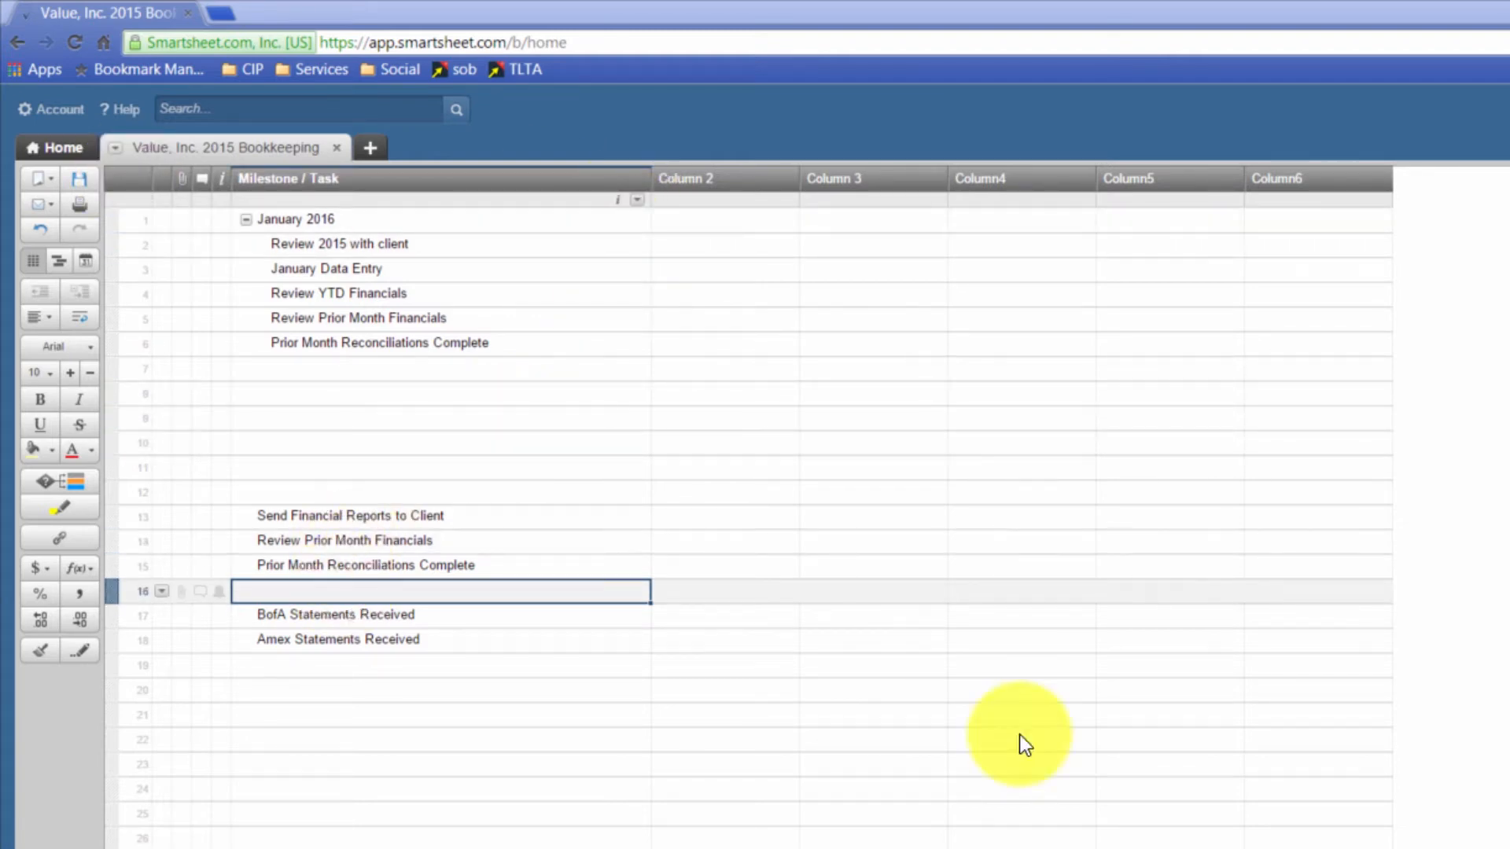
{"action": "type", "text": "Data "}
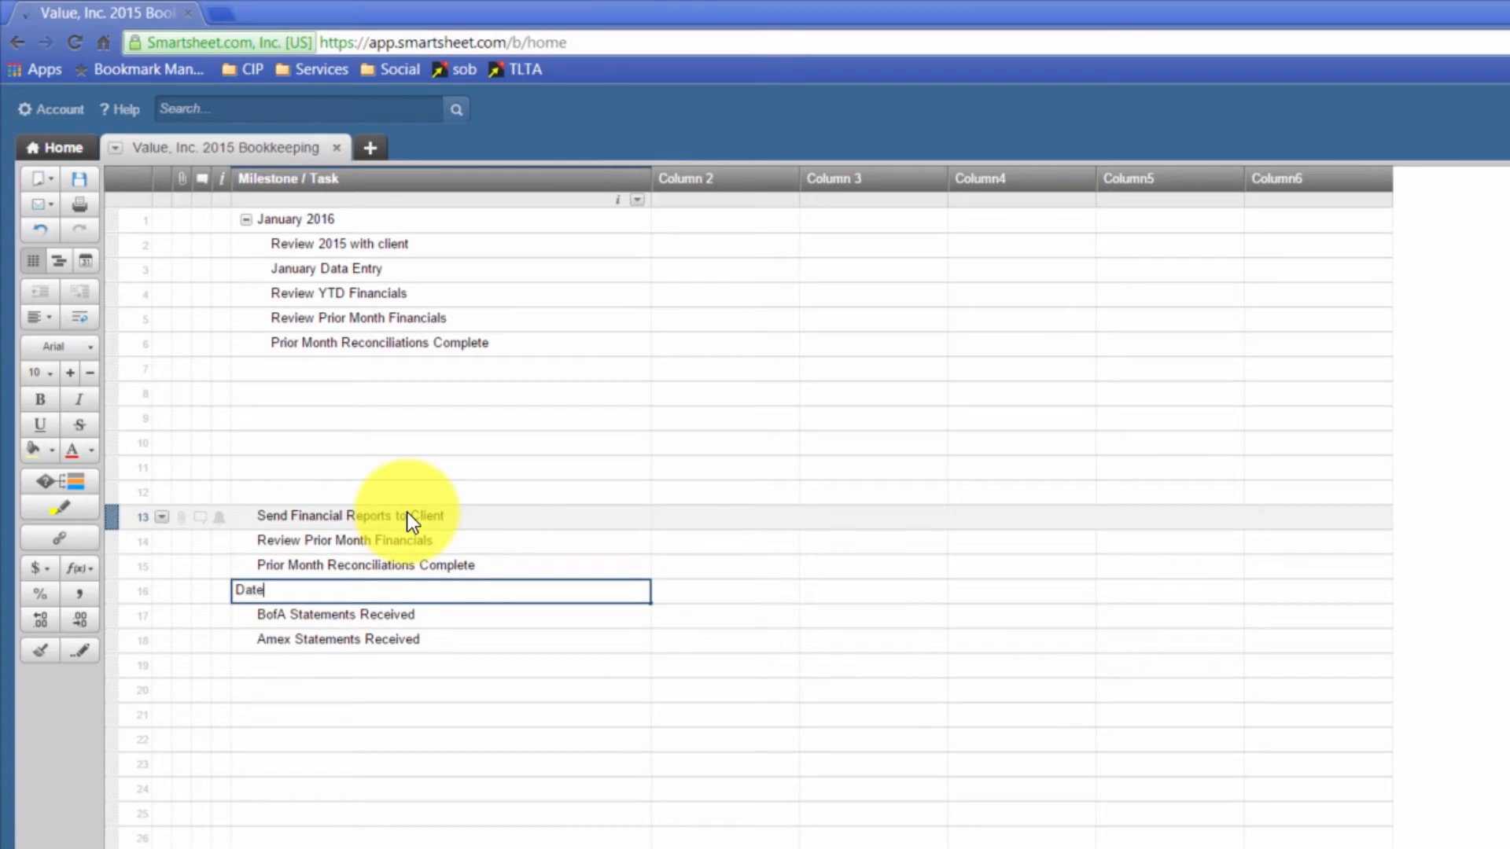
{"action": "type", "text": "Entry (Current Month)"}
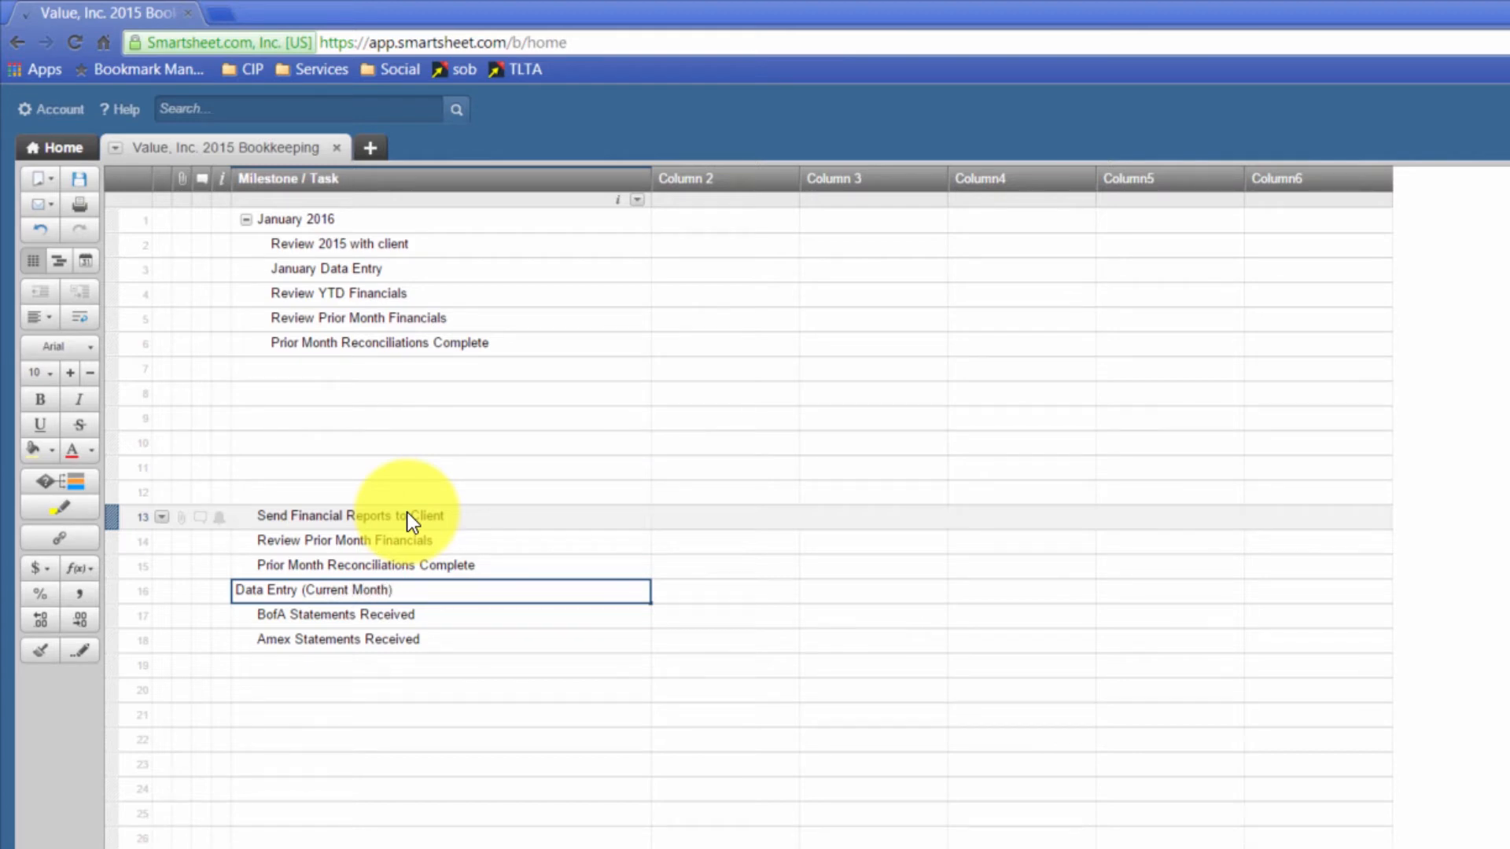
{"action": "key", "text": "Return"}
Step: Indent the BofA and Amex statement tasks in rows 17 and 18 under "Data Entry (Current Month)"
{"action": "key", "text": "shift+Down"}
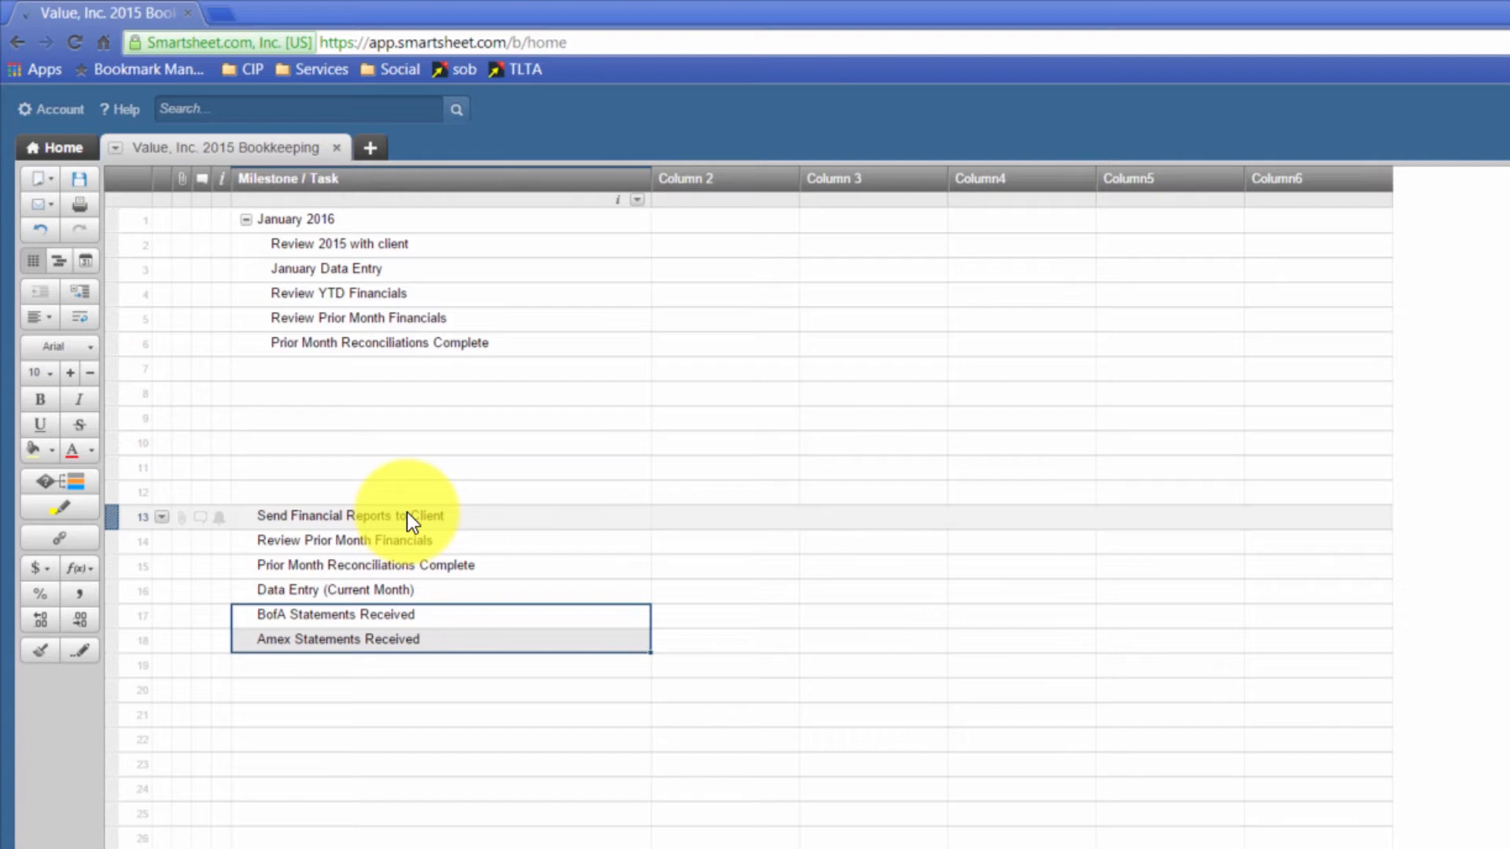
{"action": "left_click", "coordinate": [89, 291]}
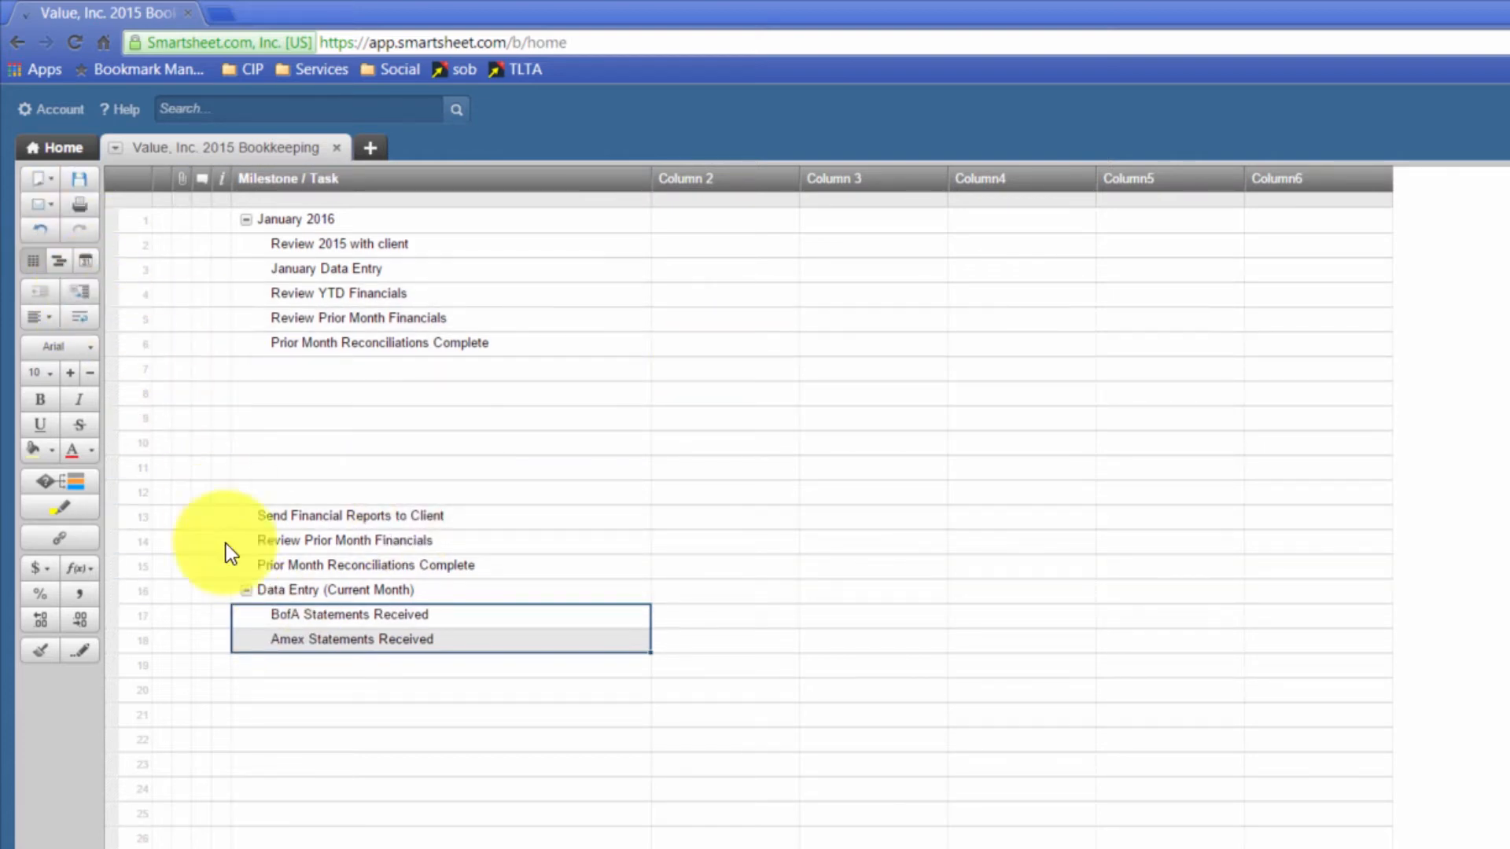
{"action": "left_click", "coordinate": [340, 592]}
{"action": "key", "text": "Down"}
{"action": "key", "text": "Down"}
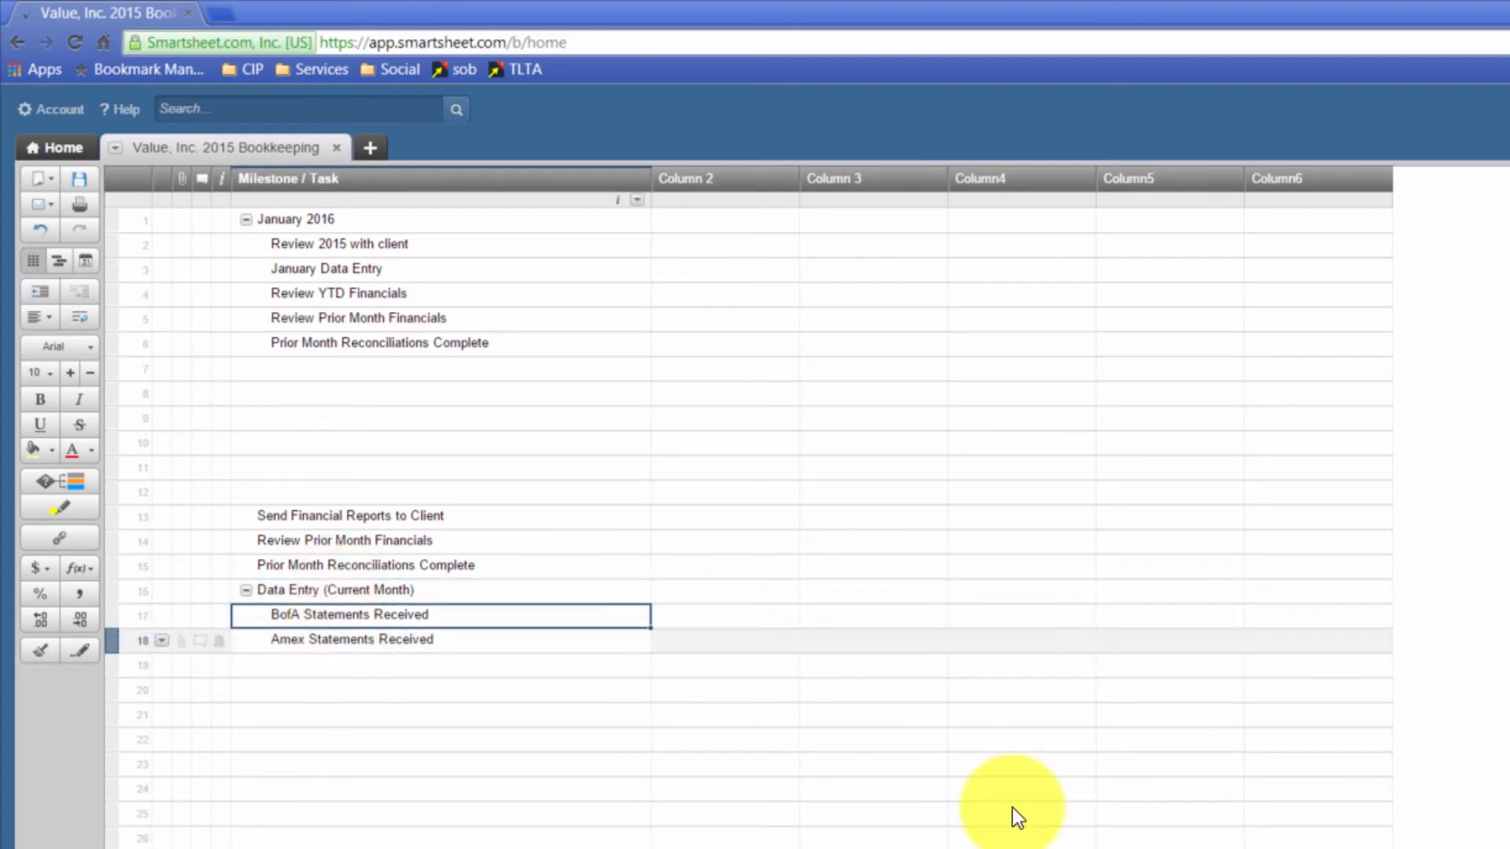
{"action": "left_click", "coordinate": [385, 618]}
{"action": "key", "text": "Down"}
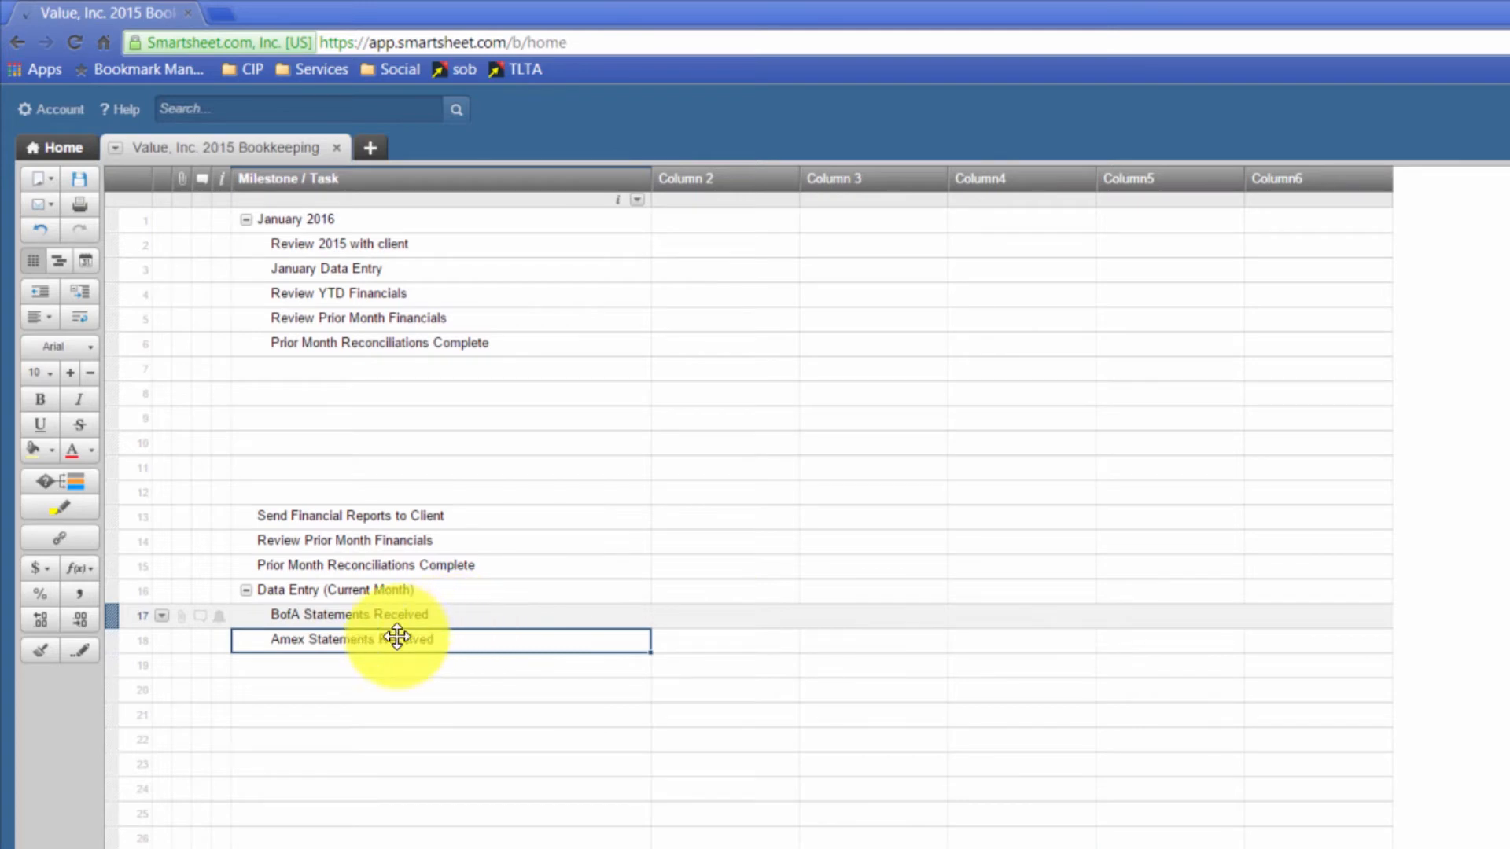
{"action": "left_click", "coordinate": [455, 594]}
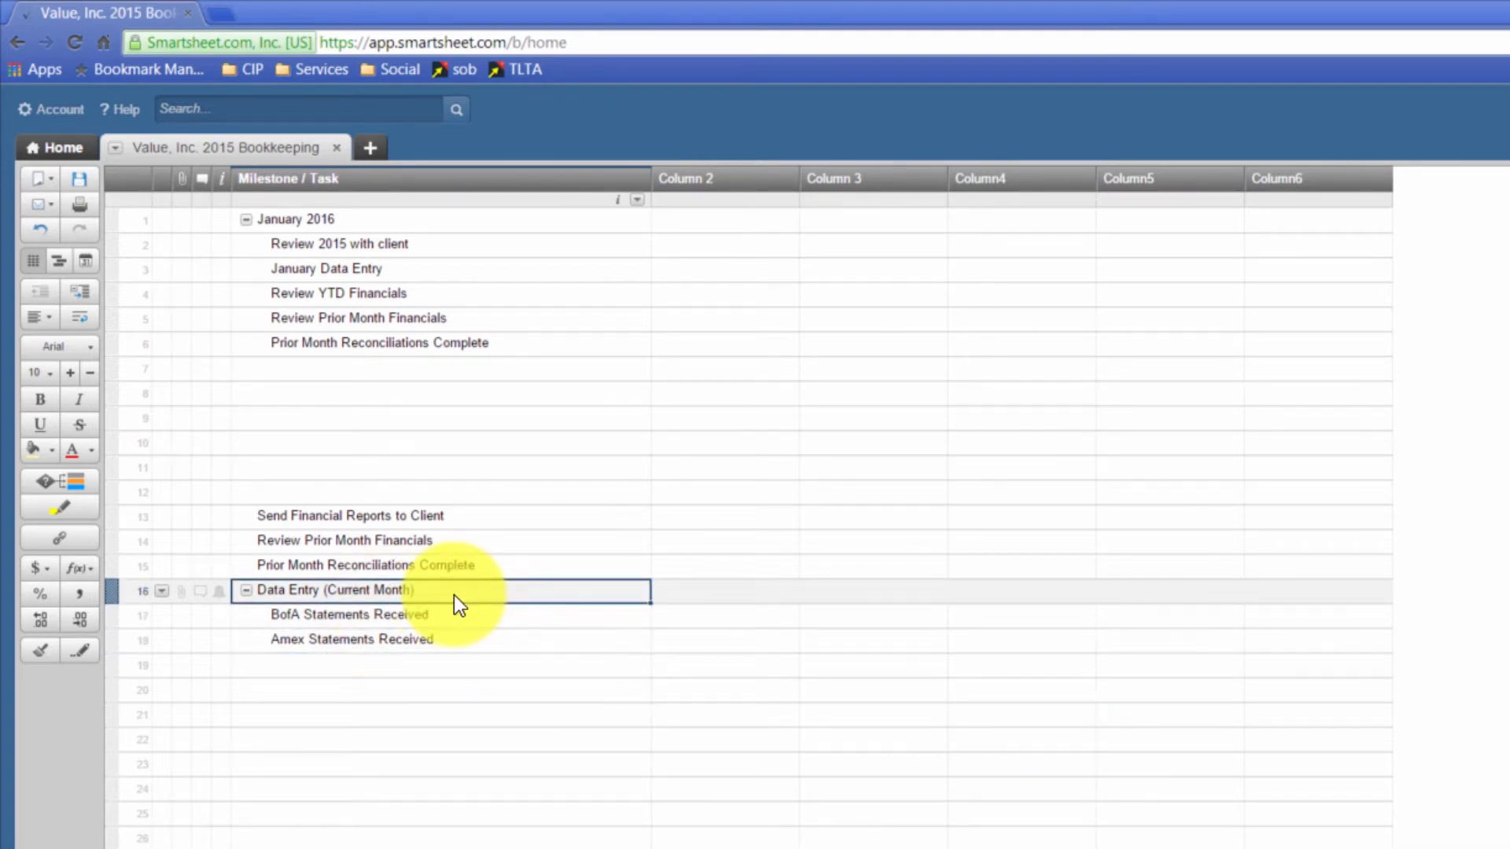
{"action": "left_click", "coordinate": [367, 510]}
{"action": "left_click", "coordinate": [314, 663]}
Step: Insert a row directly below "Data Entry (Current Month)" and enter the subtask "Payroll" in it
{"action": "left_click", "coordinate": [346, 588]}
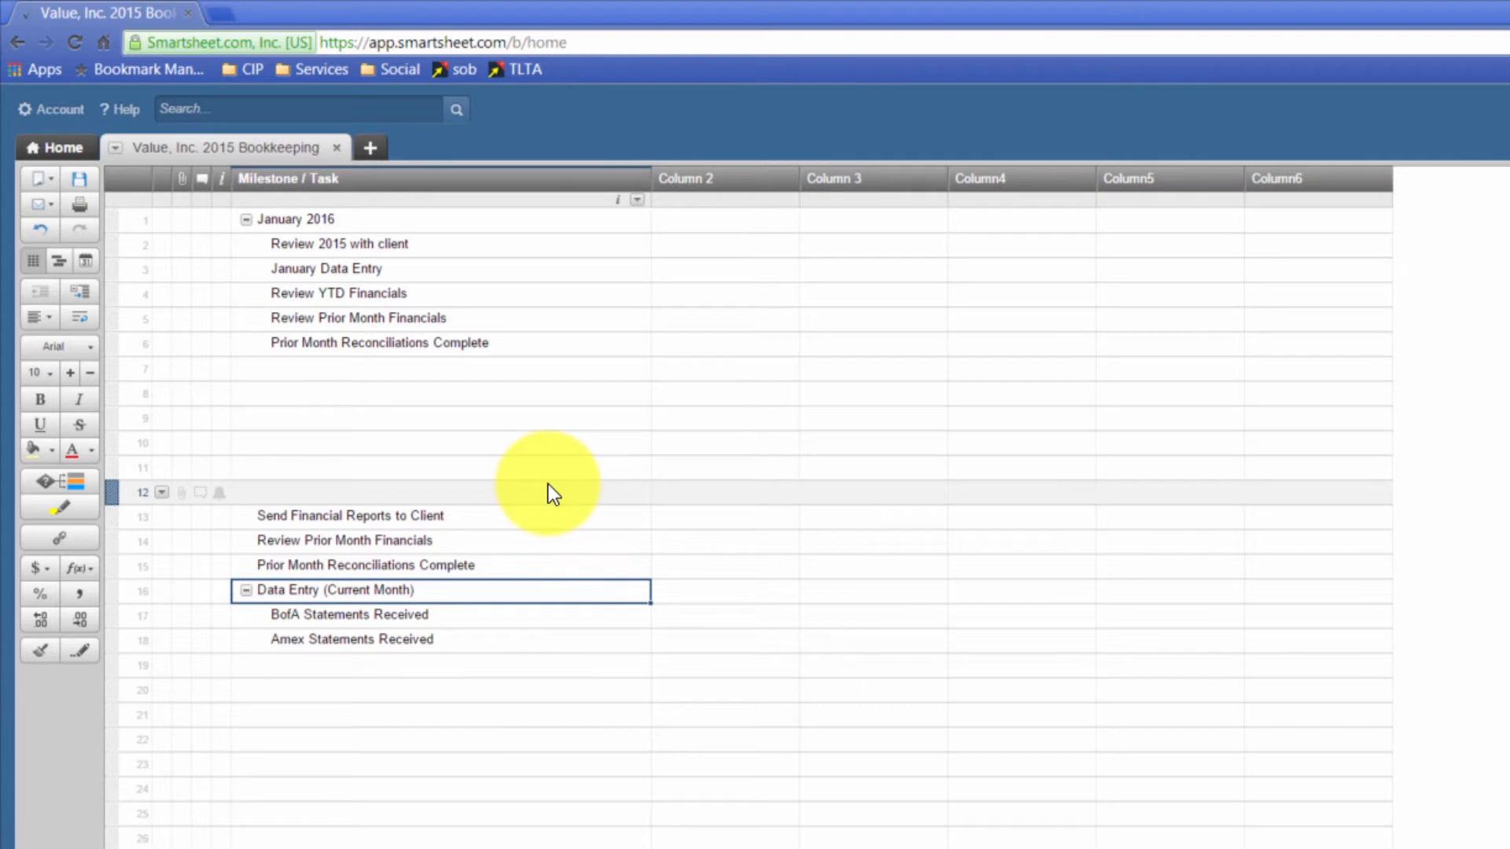
{"action": "key", "text": "Down"}
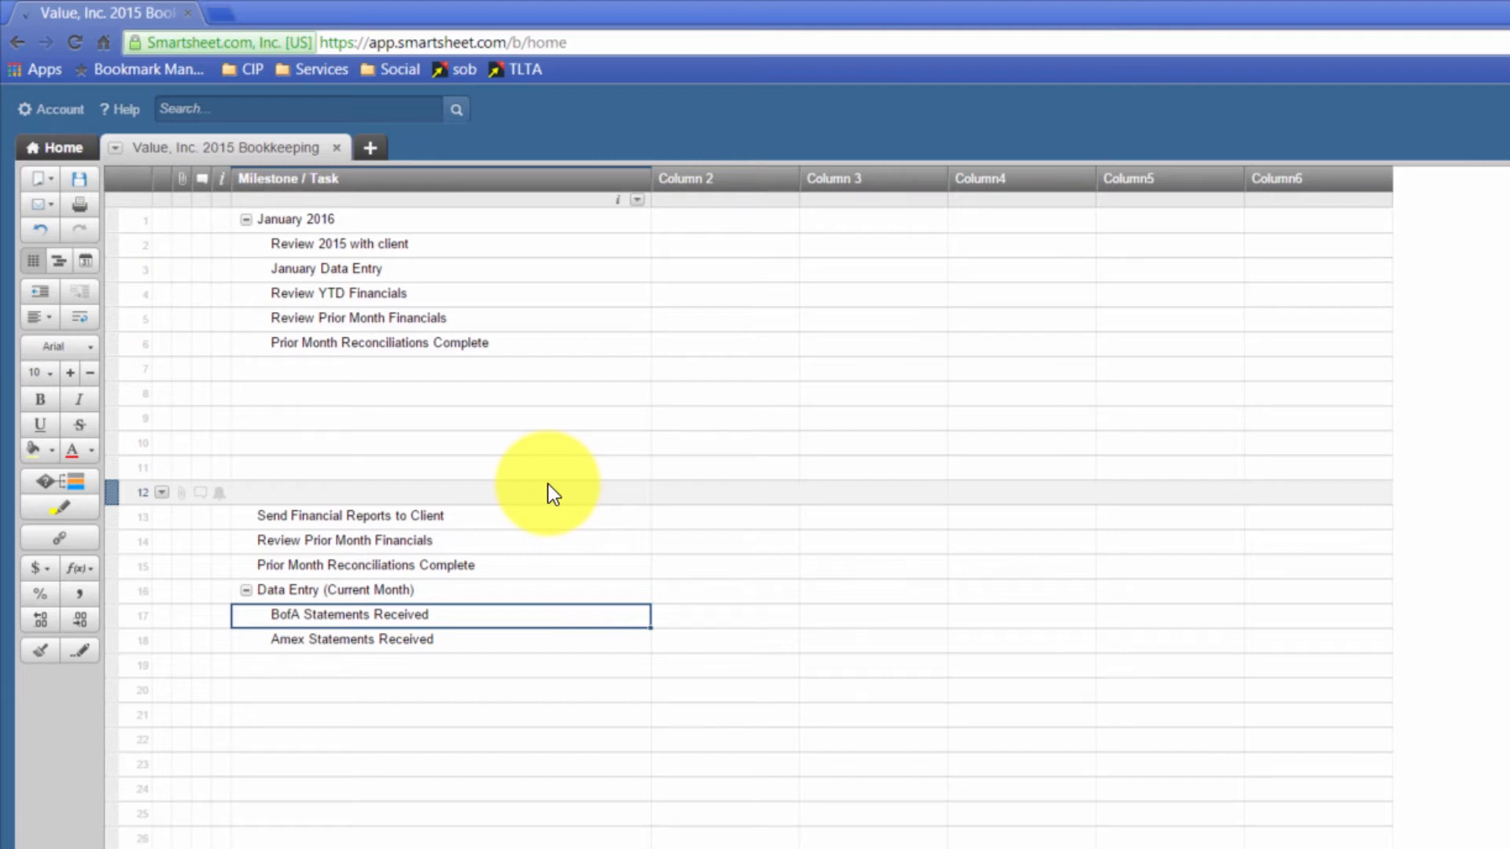
{"action": "key", "text": "Insert"}
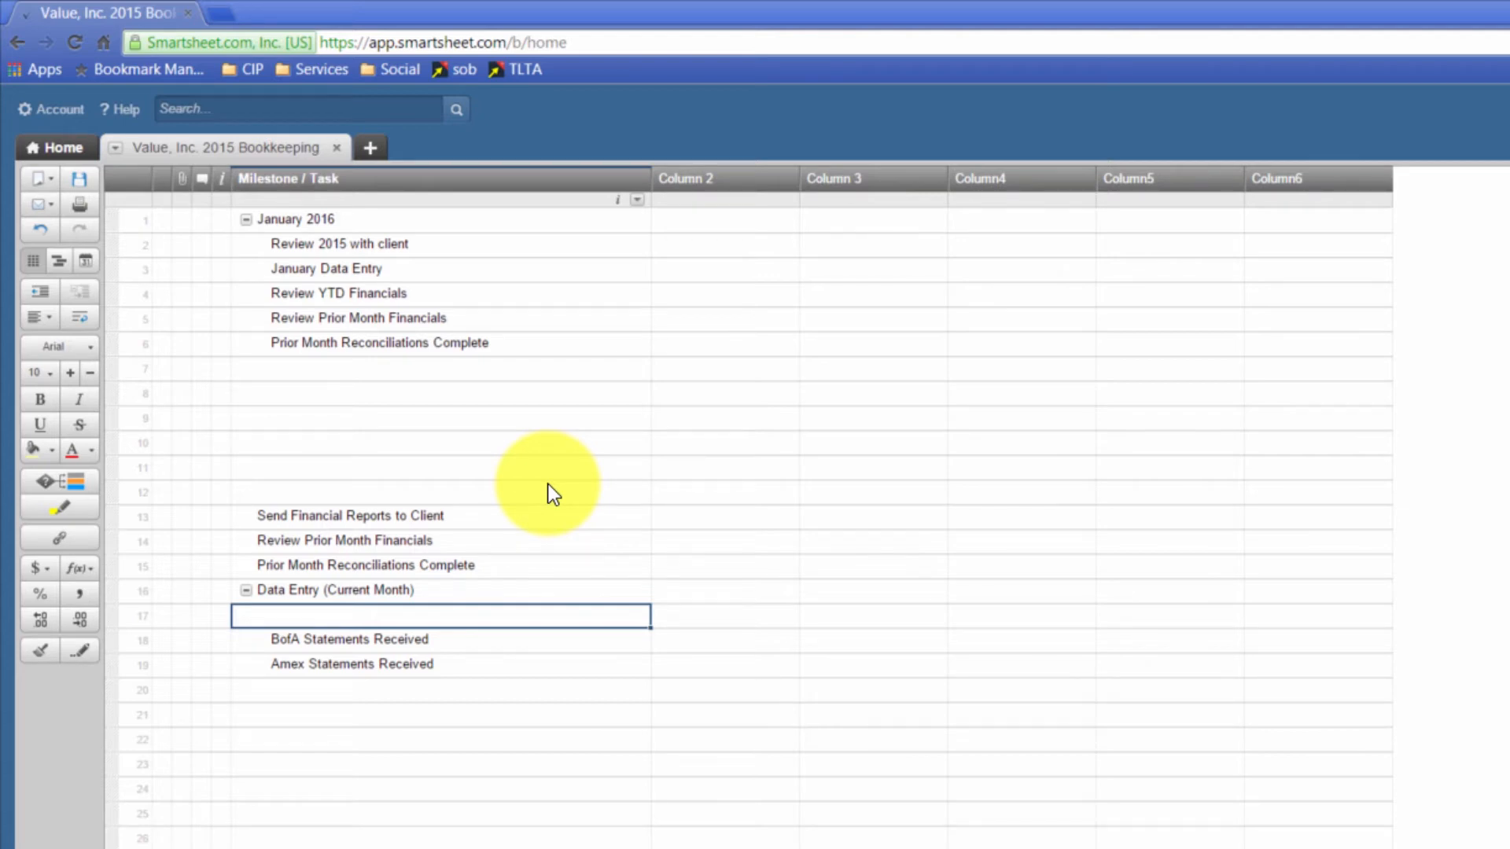
{"action": "type", "text": "Payroll"}
{"action": "key", "text": "Tab"}
{"action": "key", "text": "shift+Tab"}
Step: Insert two rows below "Payroll" and enter the tasks "1st Payroll" and "2nd Parroll" in them
{"action": "key", "text": "Down"}
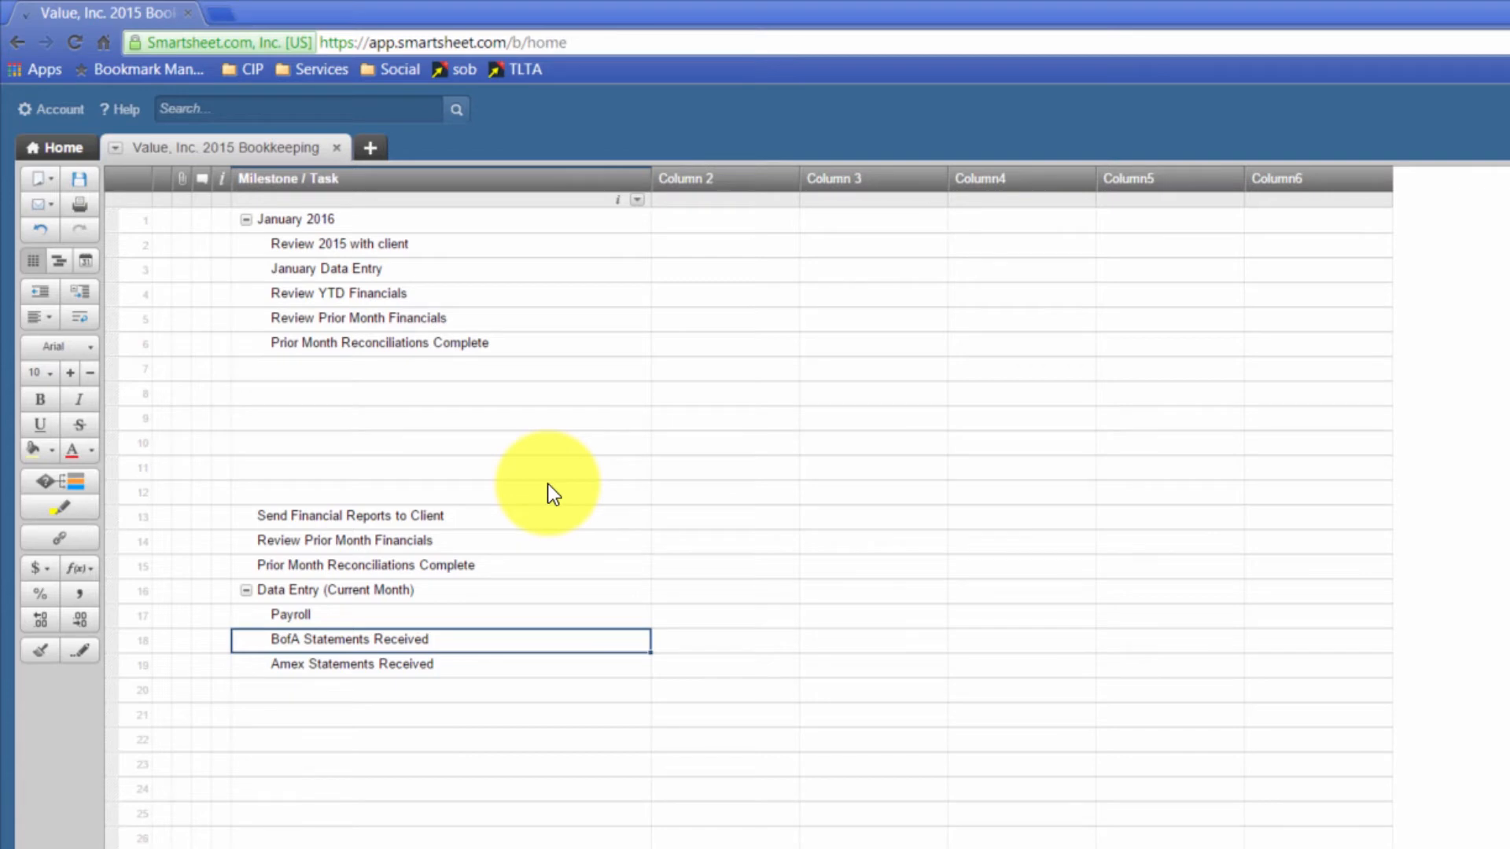
{"action": "key", "text": "Insert"}
{"action": "key", "text": "Insert"}
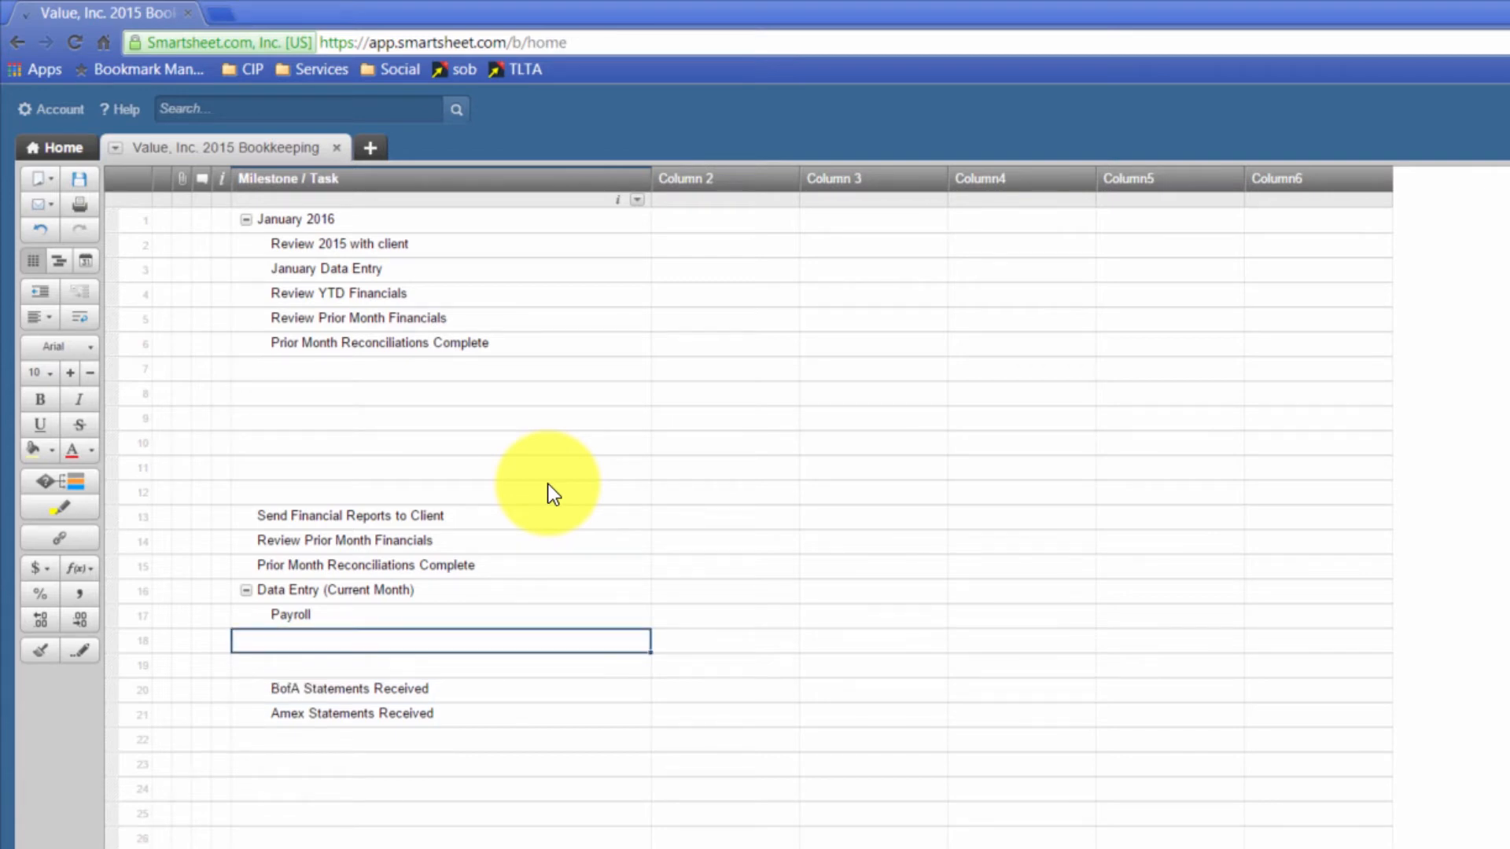
{"action": "type", "text": "1st Payroll"}
{"action": "key", "text": "Return"}
{"action": "type", "text": "2nd Pary"}
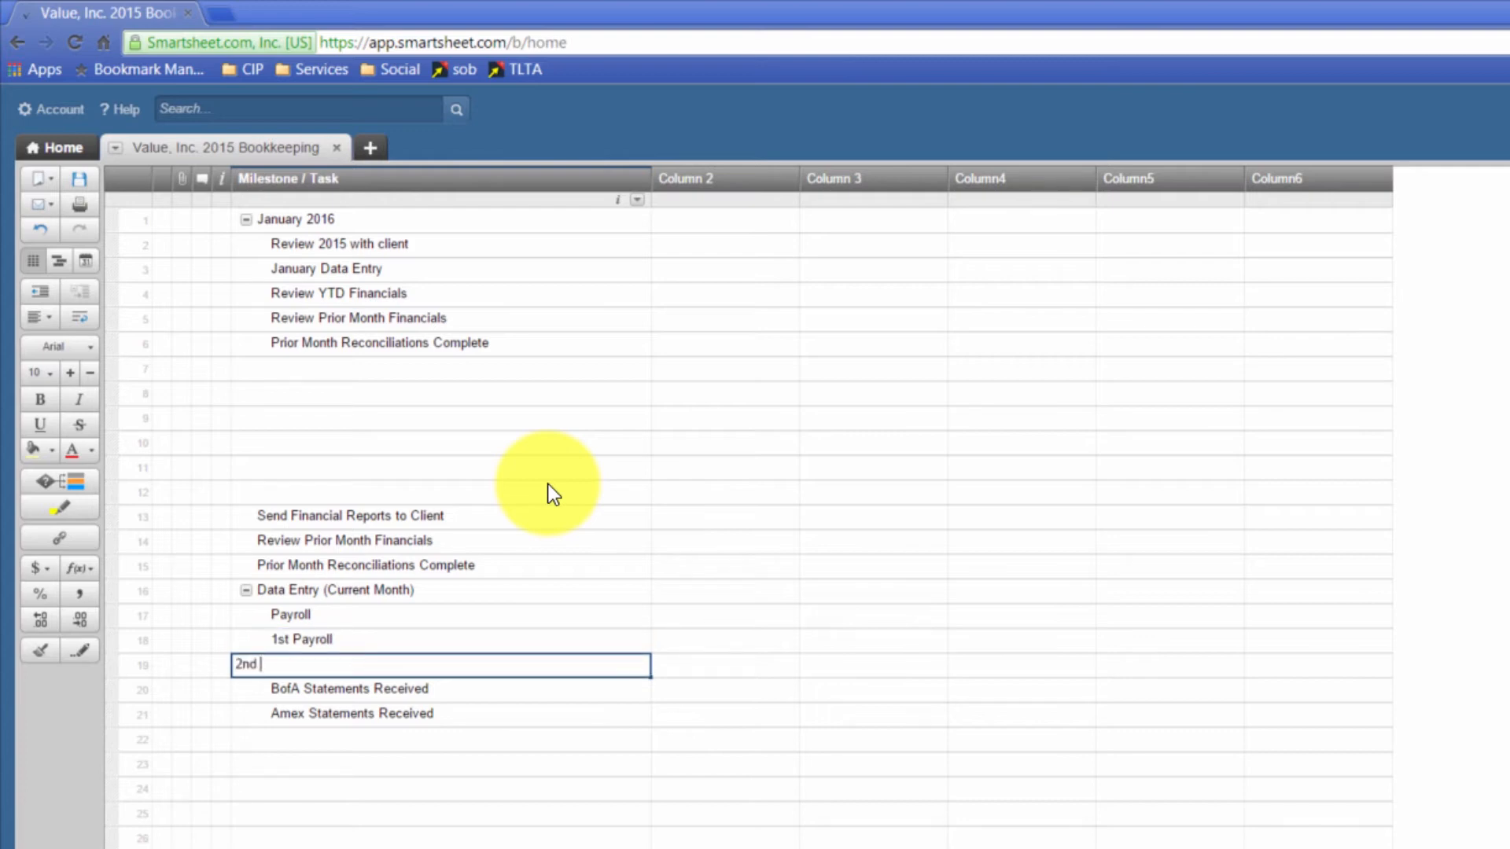
{"action": "key", "text": "BackSpace"}
{"action": "key", "text": "BackSpace"}
{"action": "type", "text": "rroll"}
Step: Indent the two numbered payroll tasks in rows 18 and 19 under "Payroll"
{"action": "key", "text": "Up"}
{"action": "key", "text": "shift+Down"}
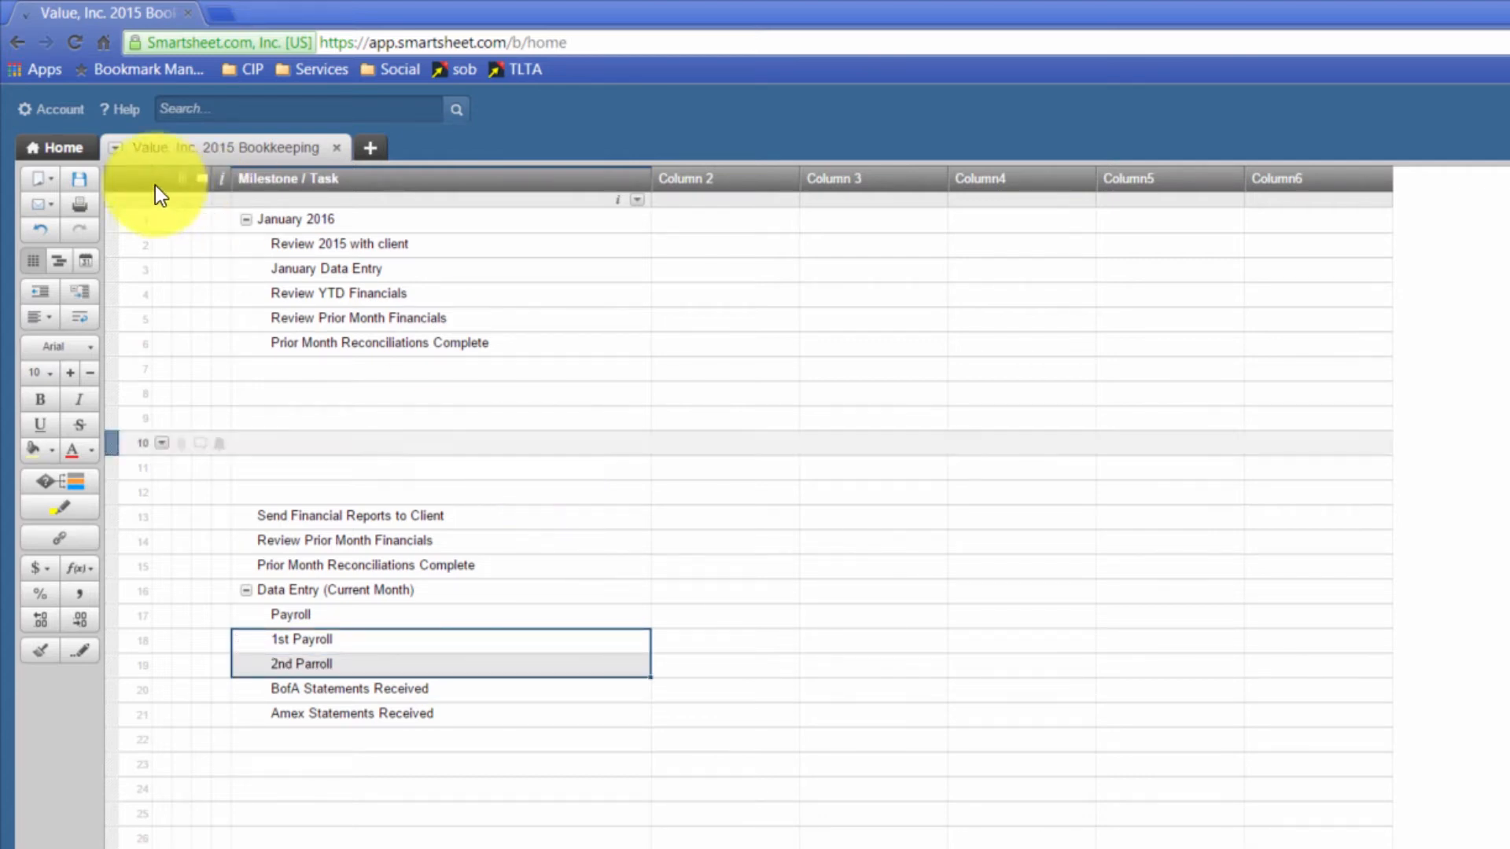
{"action": "left_click", "coordinate": [81, 291]}
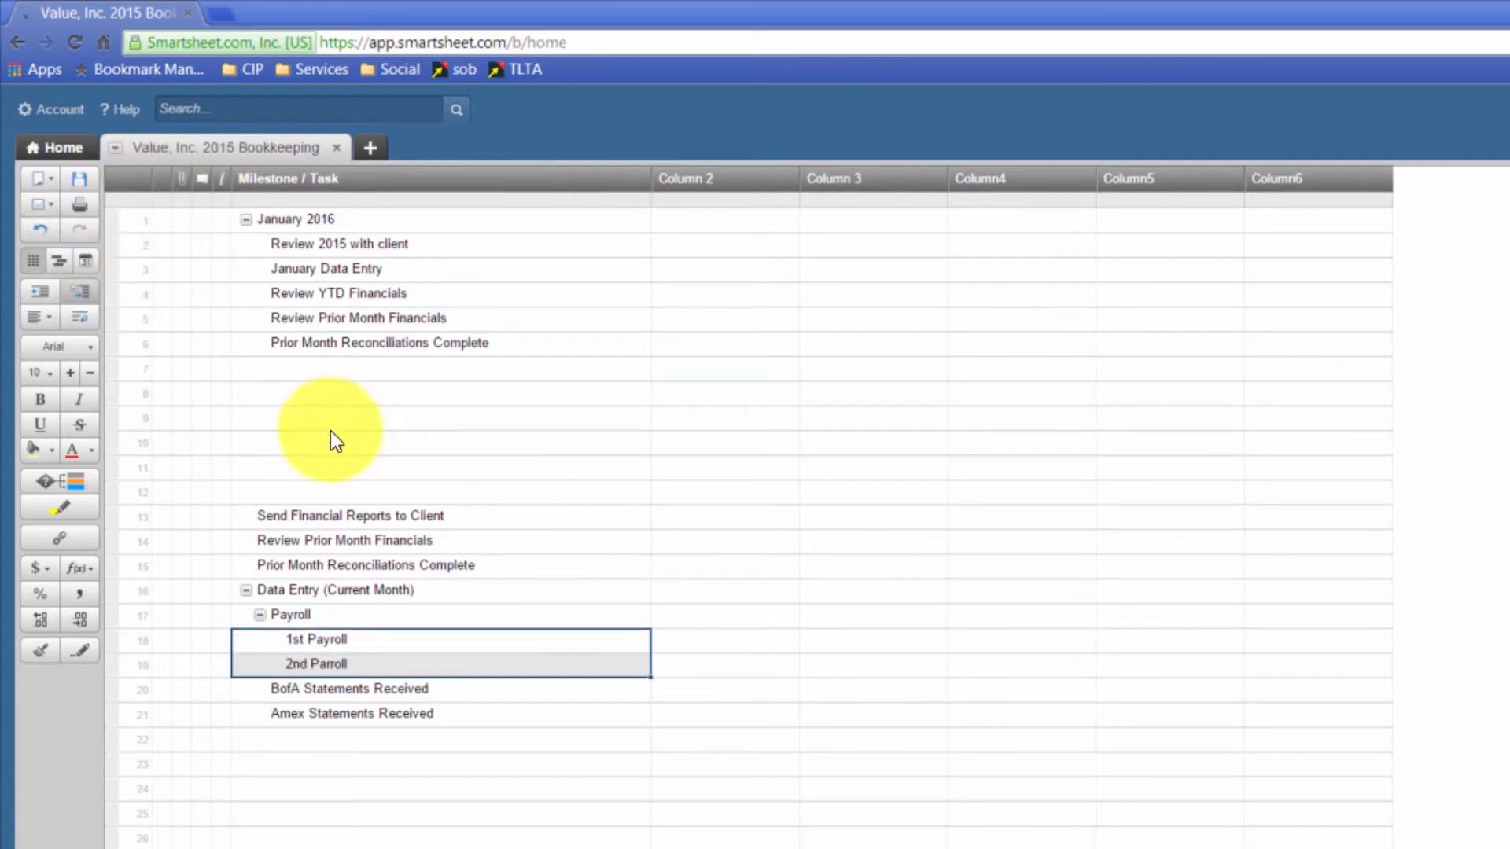
{"action": "left_click", "coordinate": [324, 663]}
{"action": "left_click", "coordinate": [317, 639]}
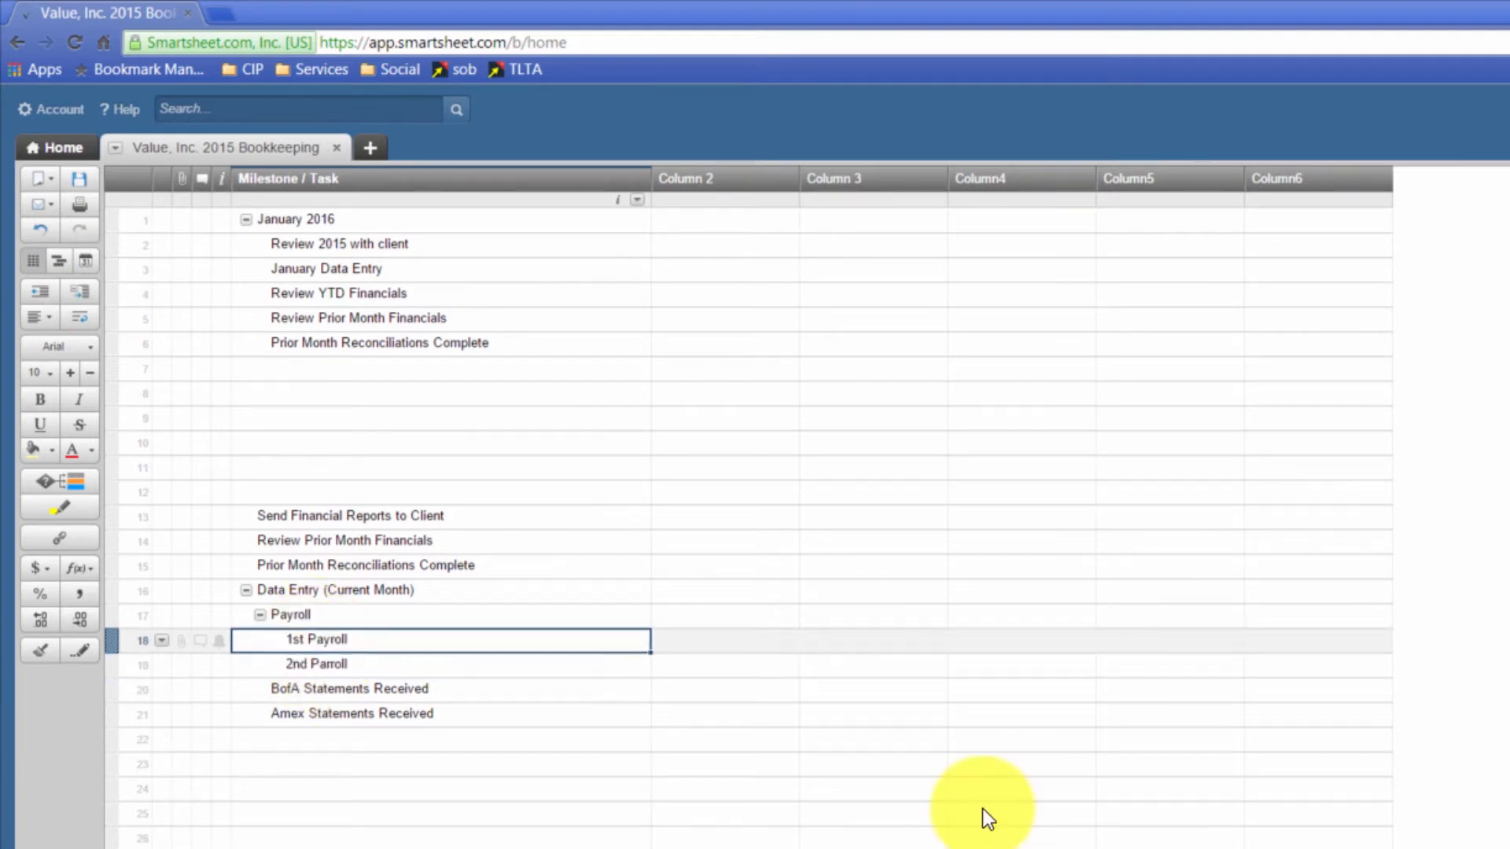
{"action": "left_click", "coordinate": [337, 617]}
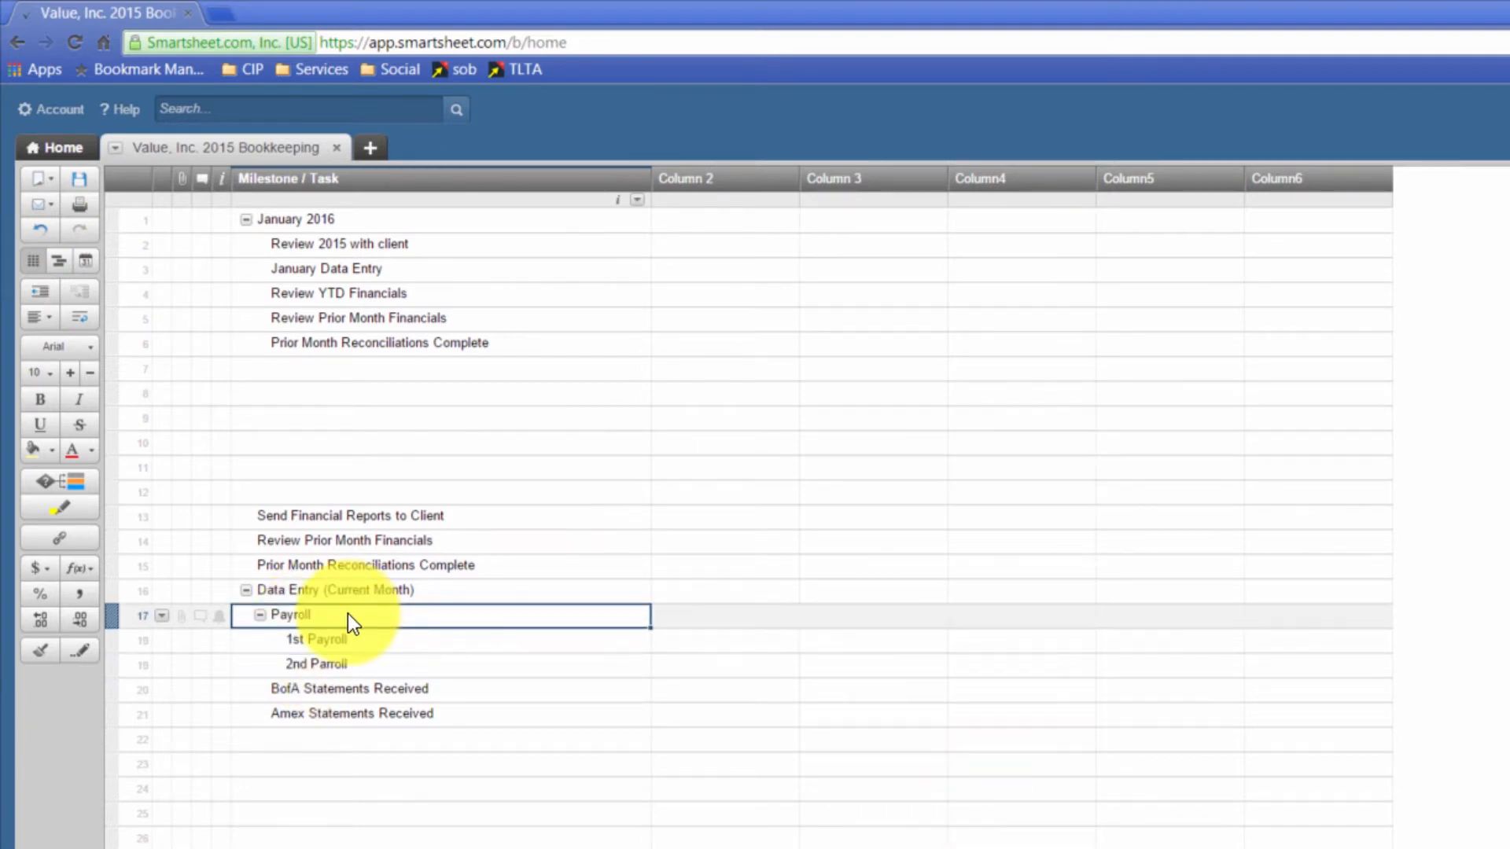
{"action": "left_click", "coordinate": [385, 641]}
{"action": "left_click", "coordinate": [412, 666]}
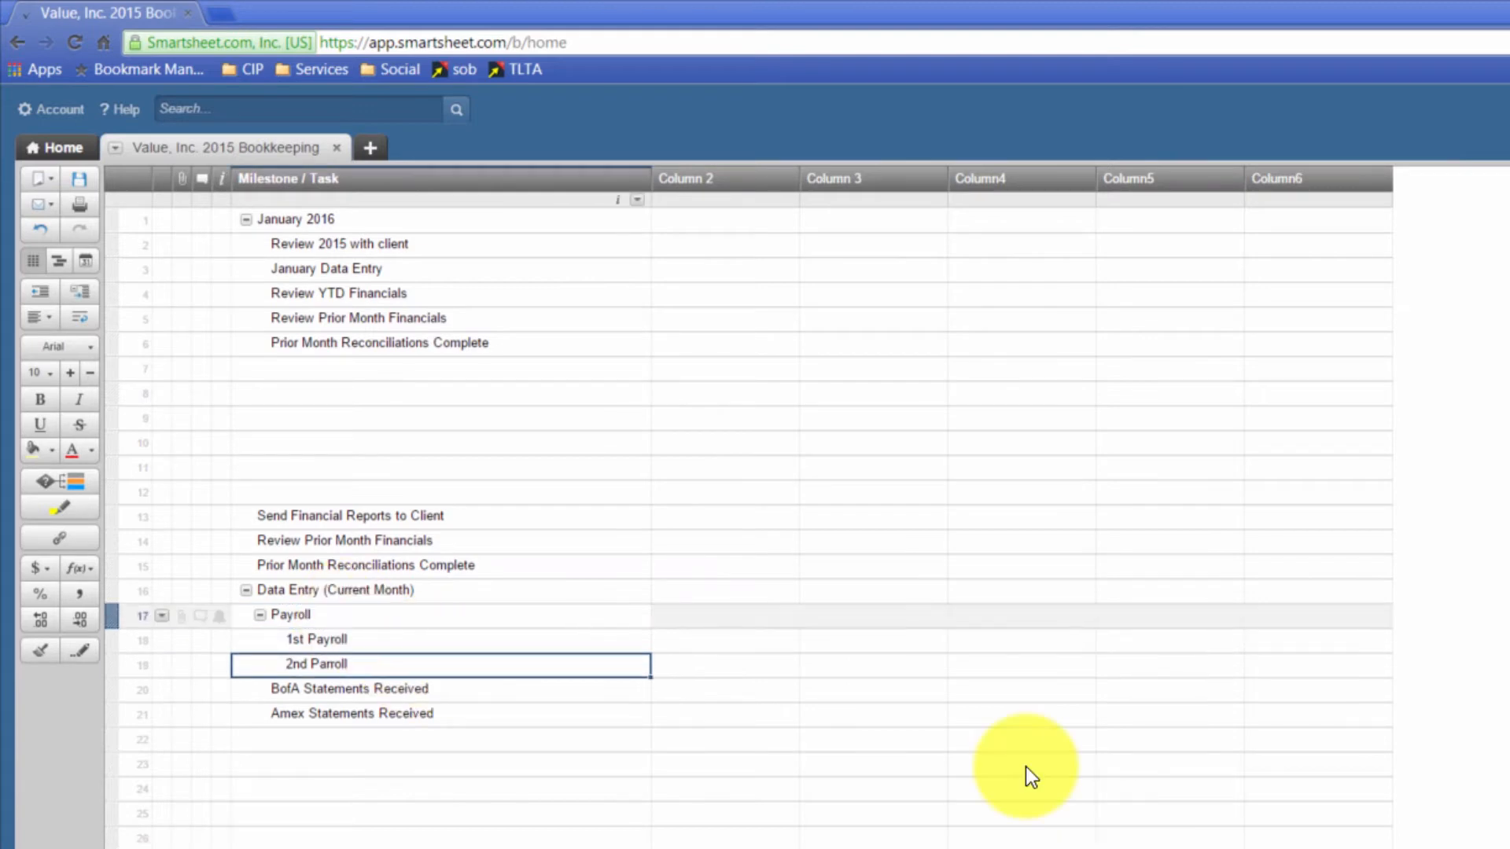
{"action": "left_click", "coordinate": [354, 617]}
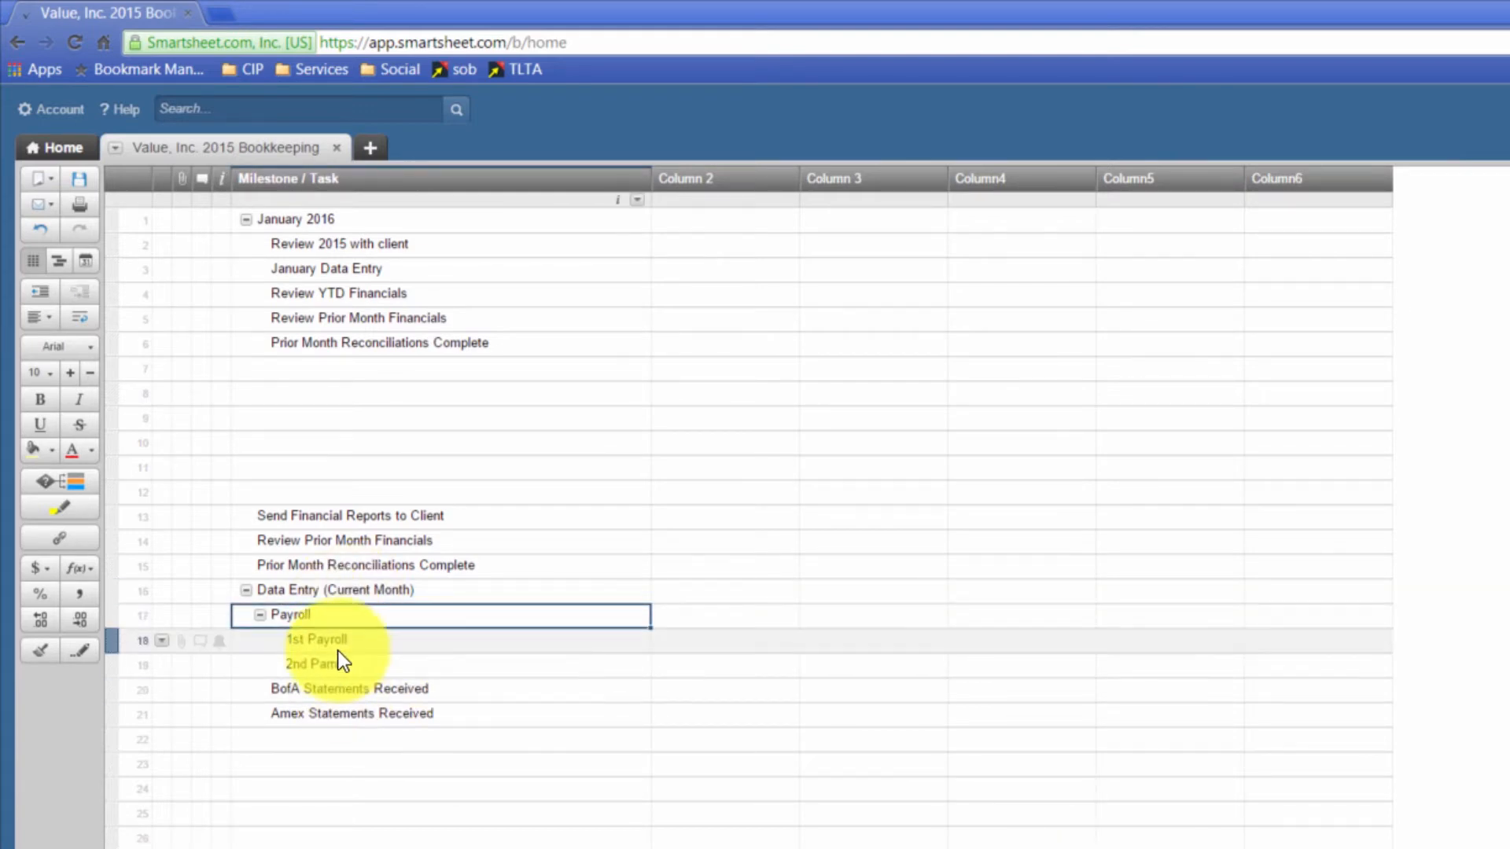
{"action": "left_click", "coordinate": [331, 693]}
{"action": "left_click", "coordinate": [333, 714]}
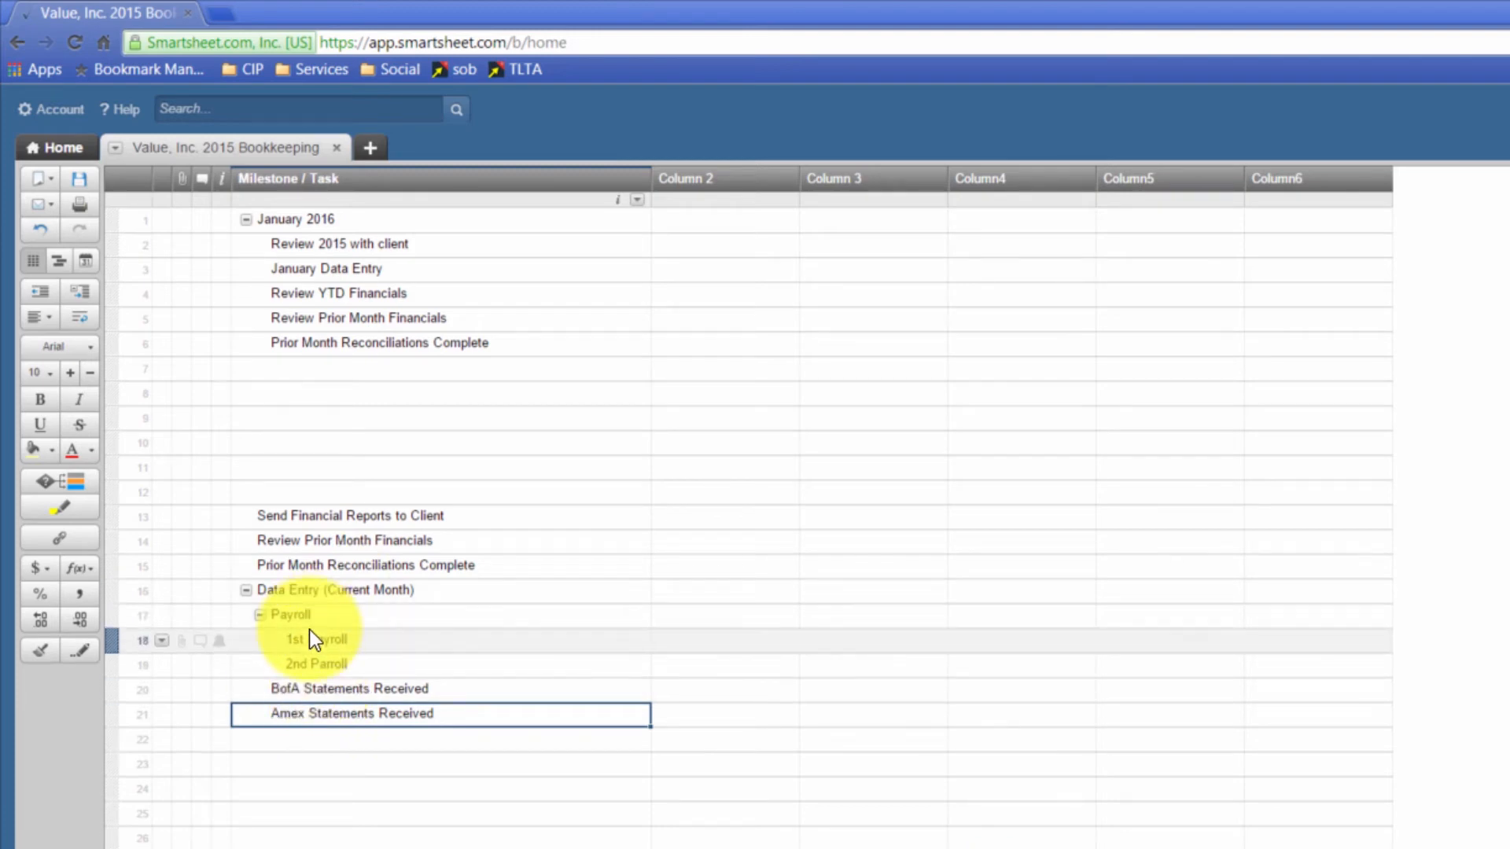
{"action": "left_click", "coordinate": [332, 592]}
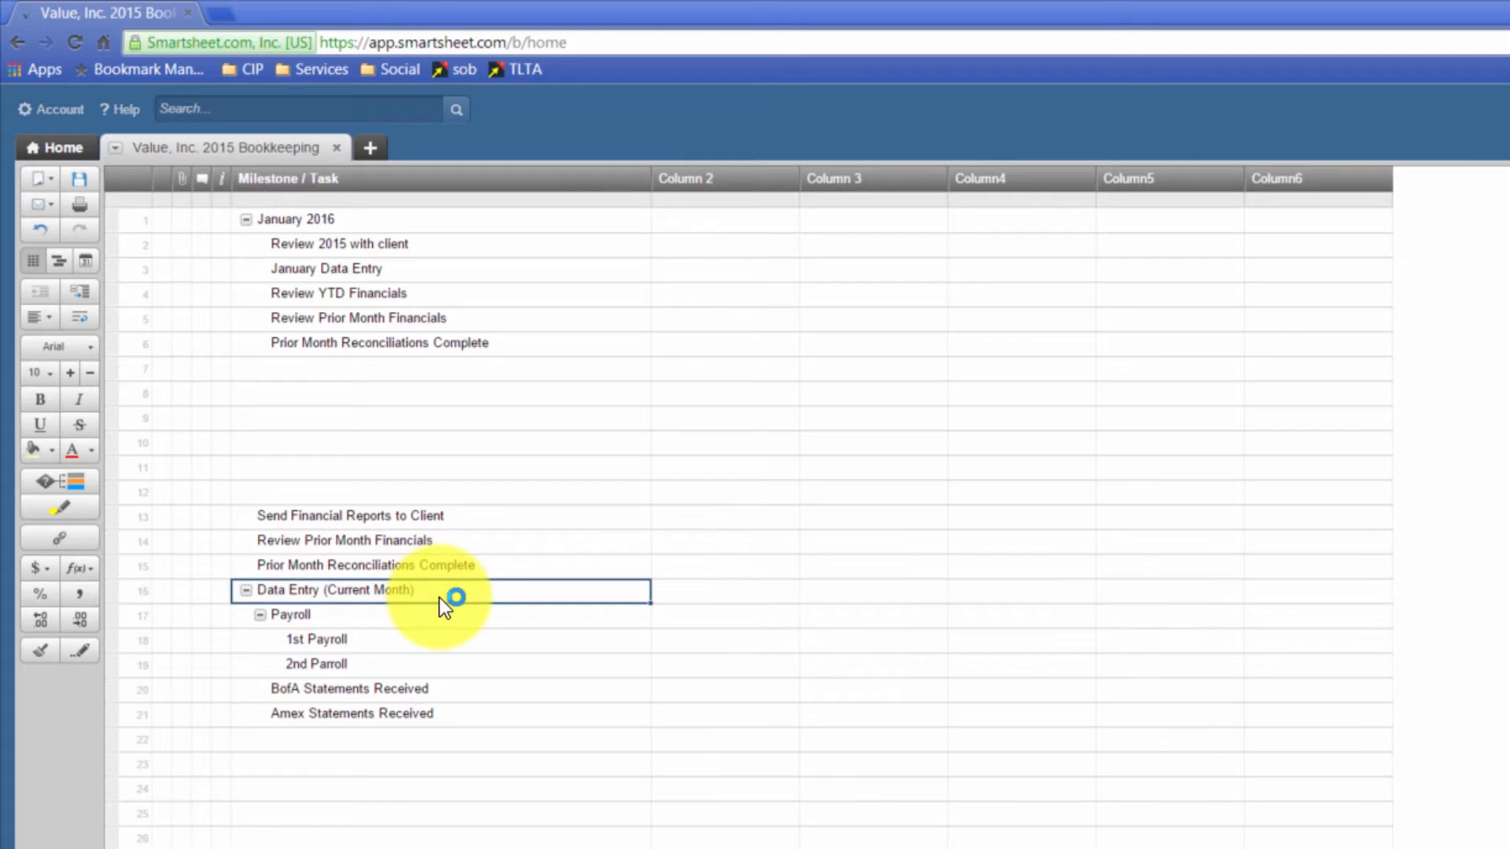
{"action": "key", "text": "Up"}
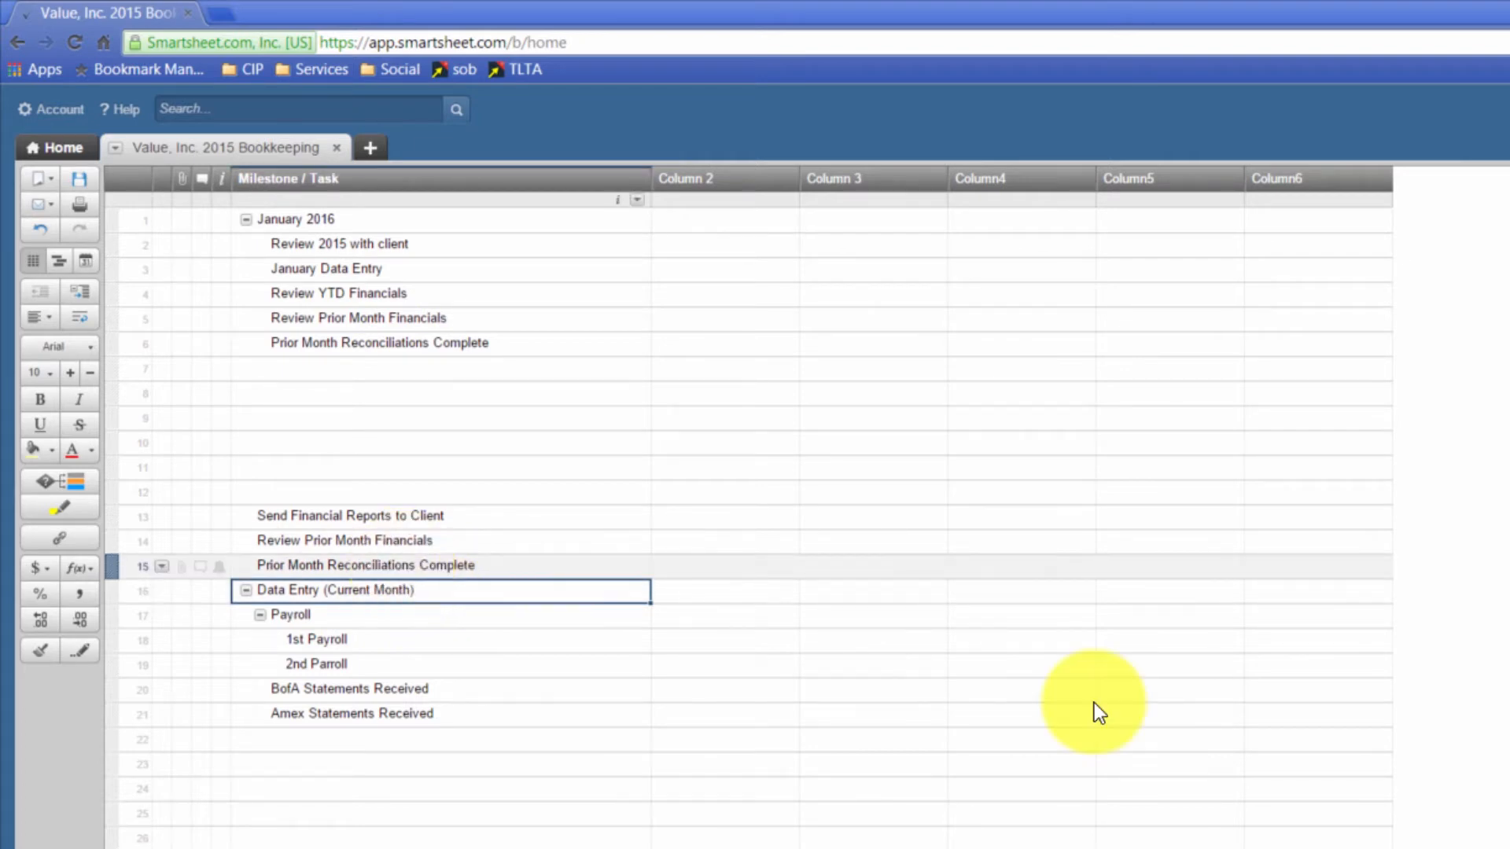
{"action": "key", "text": "Down"}
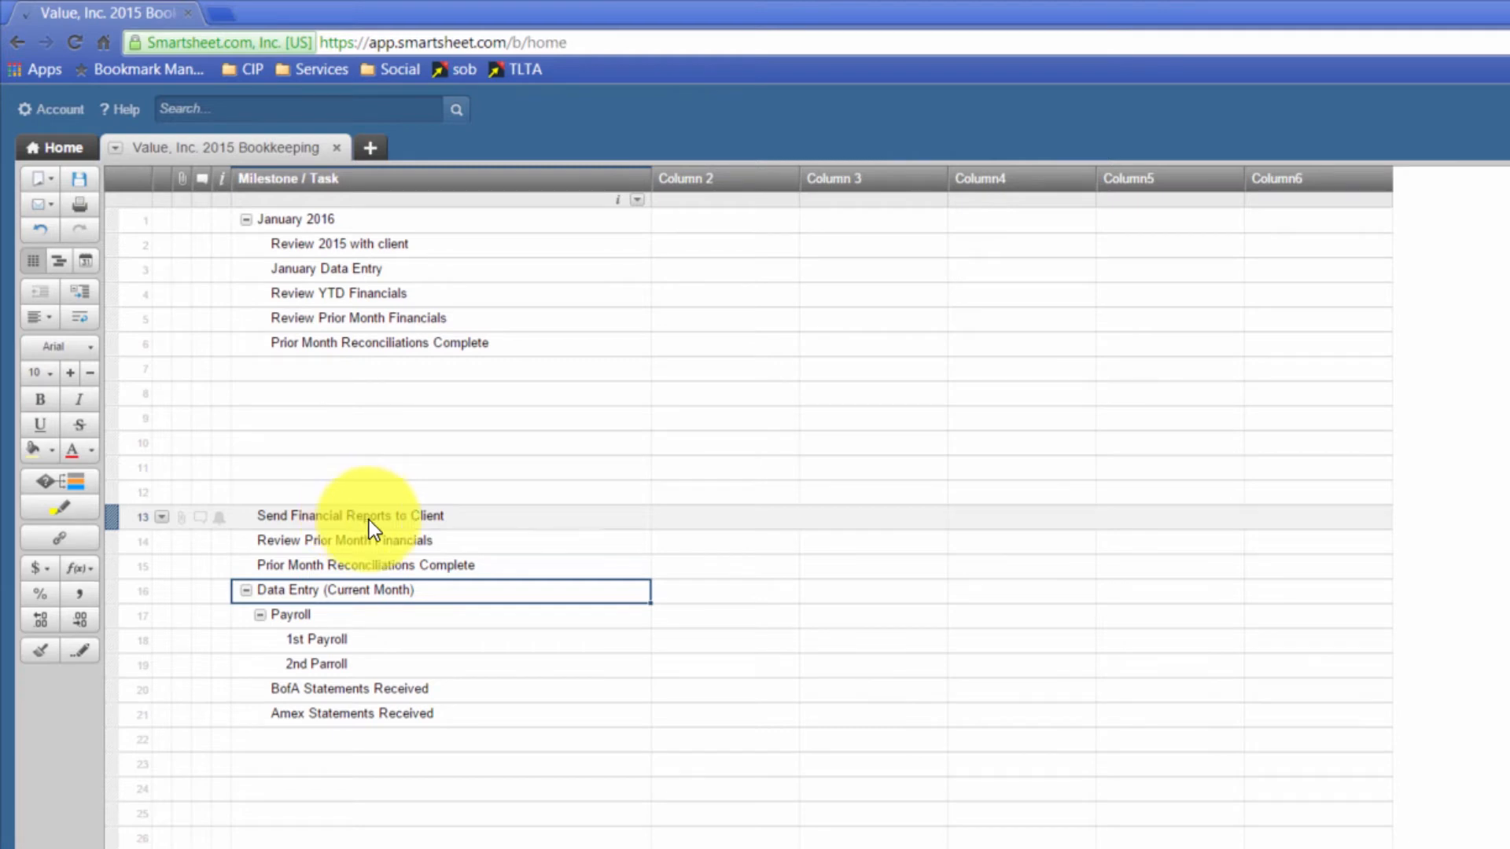
Step: Enter the milestone "December 2015" in row 7 and outdent it to the same level as "January 2016"
{"action": "left_click", "coordinate": [279, 371]}
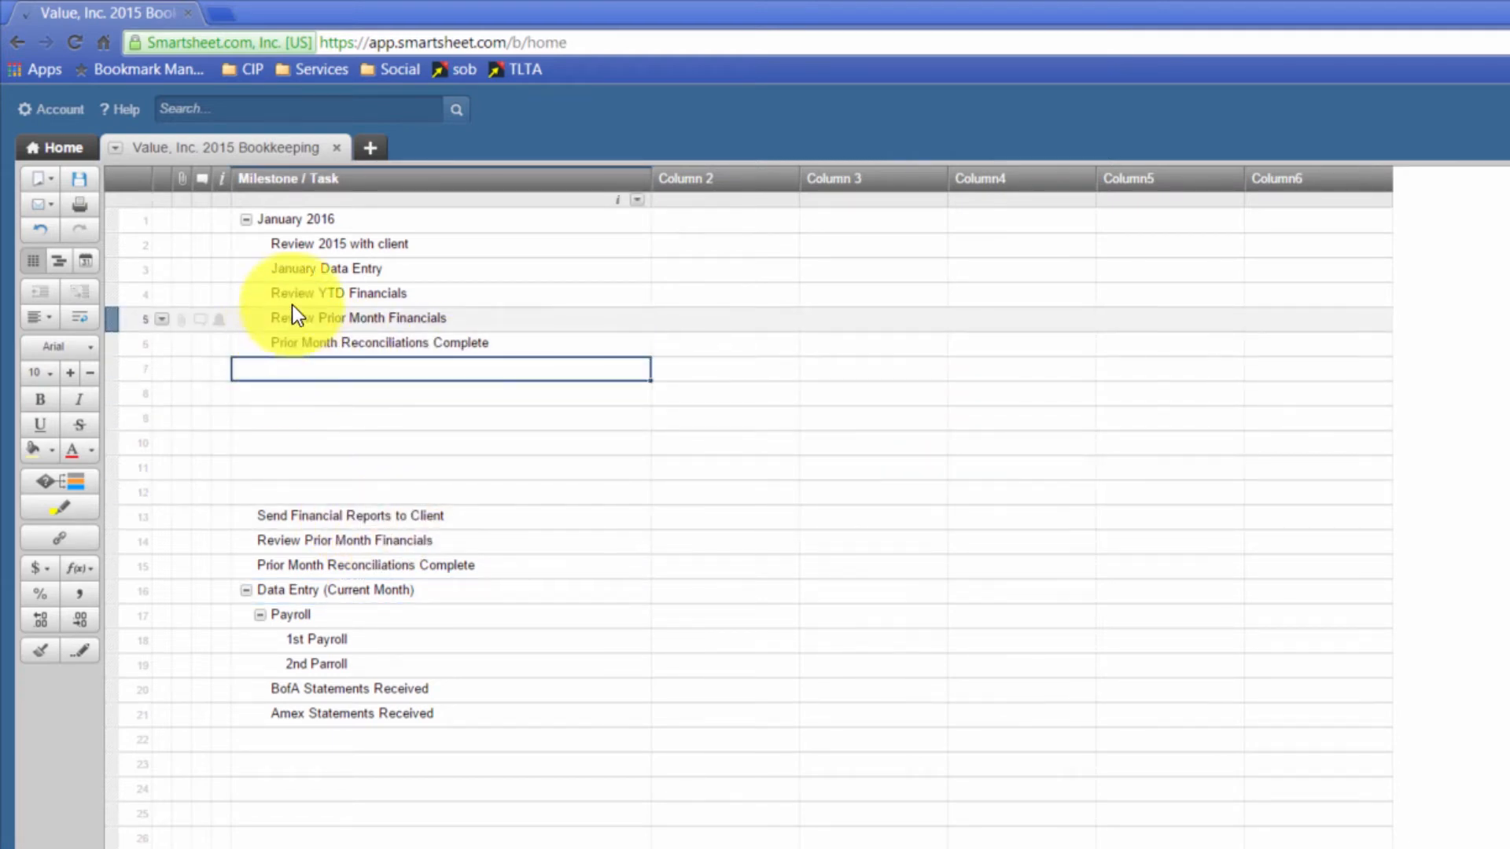
{"action": "type", "text": "Dec"}
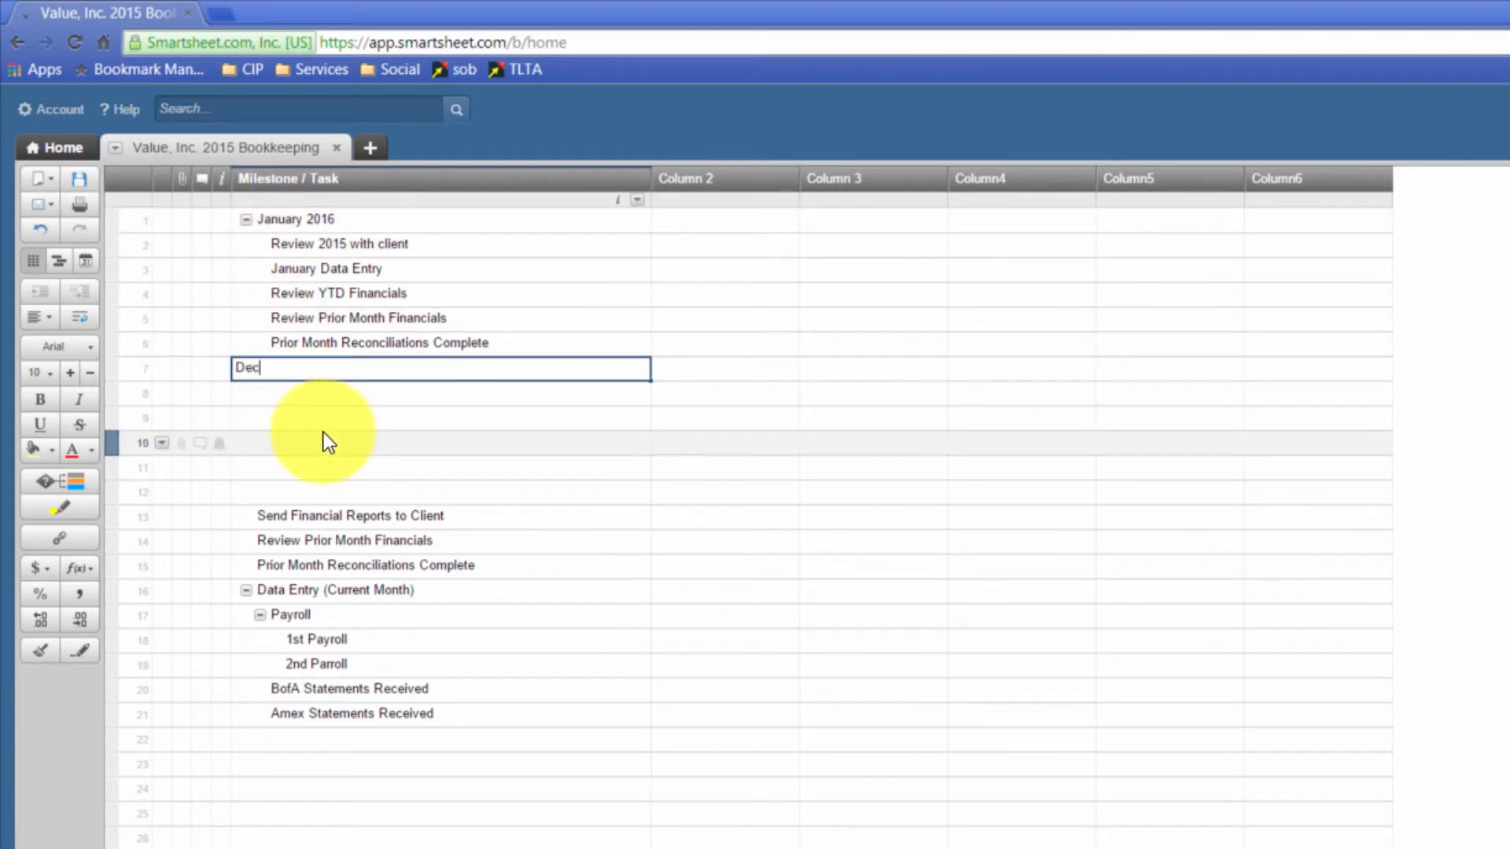
{"action": "type", "text": "ember 2015"}
{"action": "key", "text": "Return"}
{"action": "key", "text": "Up"}
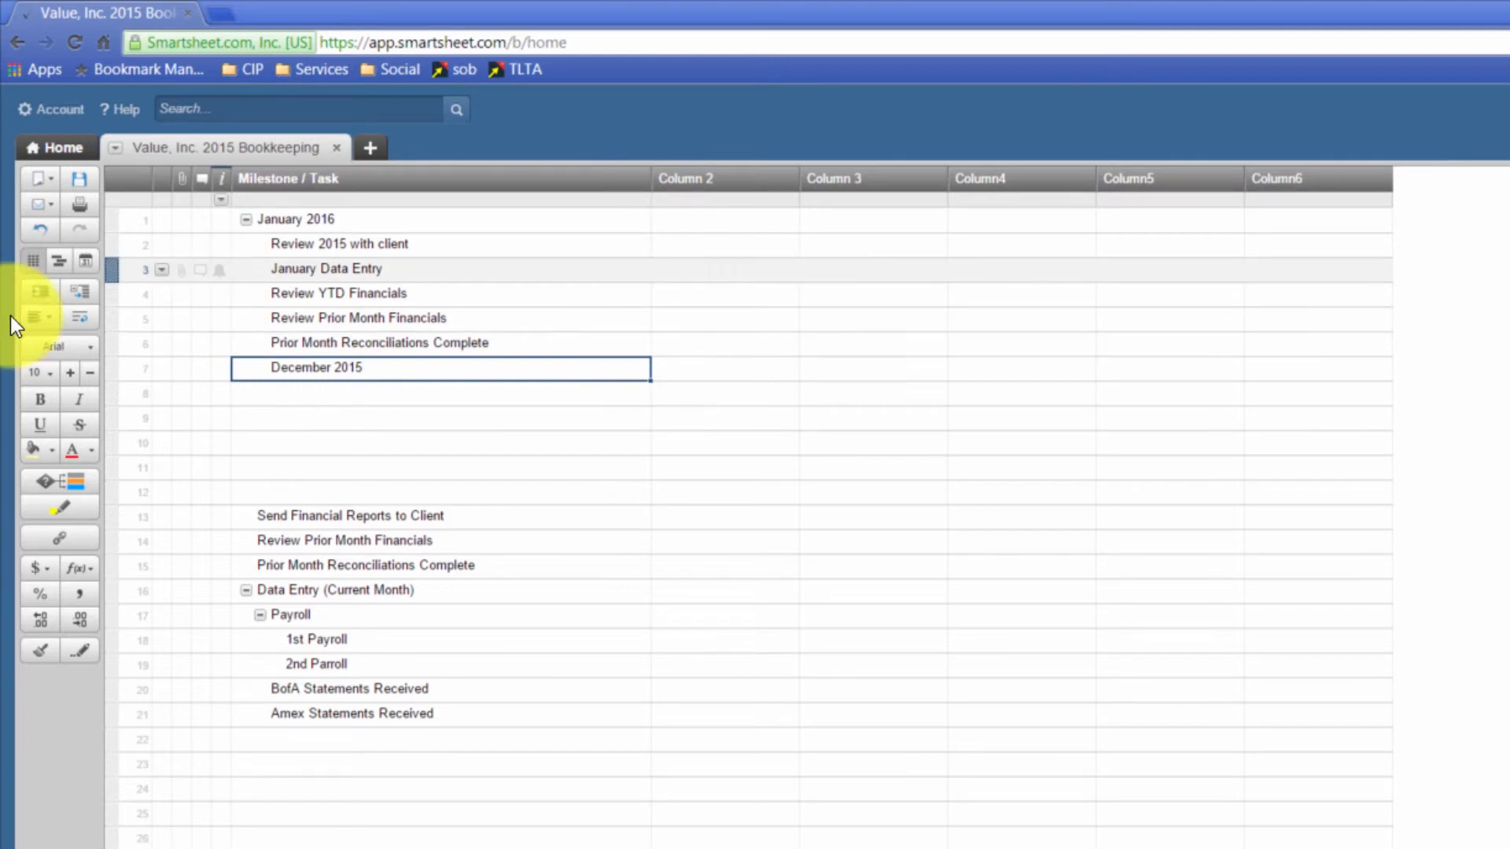
Step: Insert eight blank rows at row 12, above the reusable task list that starts with "Send Financial Reports to Client"
{"action": "left_click", "coordinate": [315, 517]}
{"action": "left_click_drag", "start_coordinate": [315, 521], "coordinate": [329, 712]}
{"action": "left_click", "coordinate": [305, 495]}
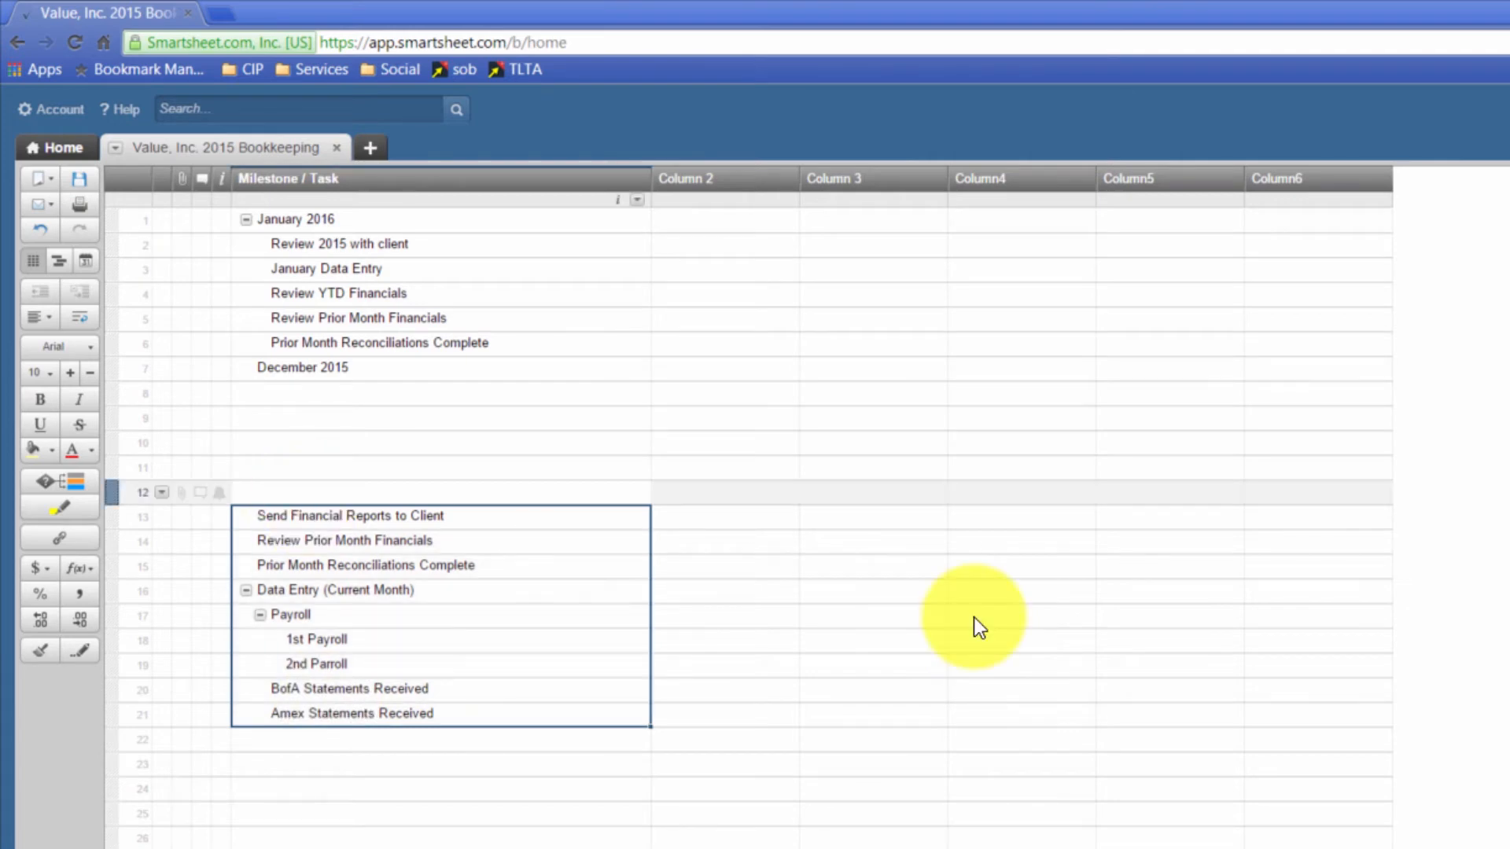
{"action": "key", "text": "Insert"}
{"action": "key", "text": "Insert"}
{"action": "key", "text": "Insert"}
{"action": "key", "text": "Insert"}
{"action": "key", "text": "Insert"}
{"action": "key", "text": "Insert"}
{"action": "key", "text": "Insert"}
{"action": "key", "text": "Insert"}
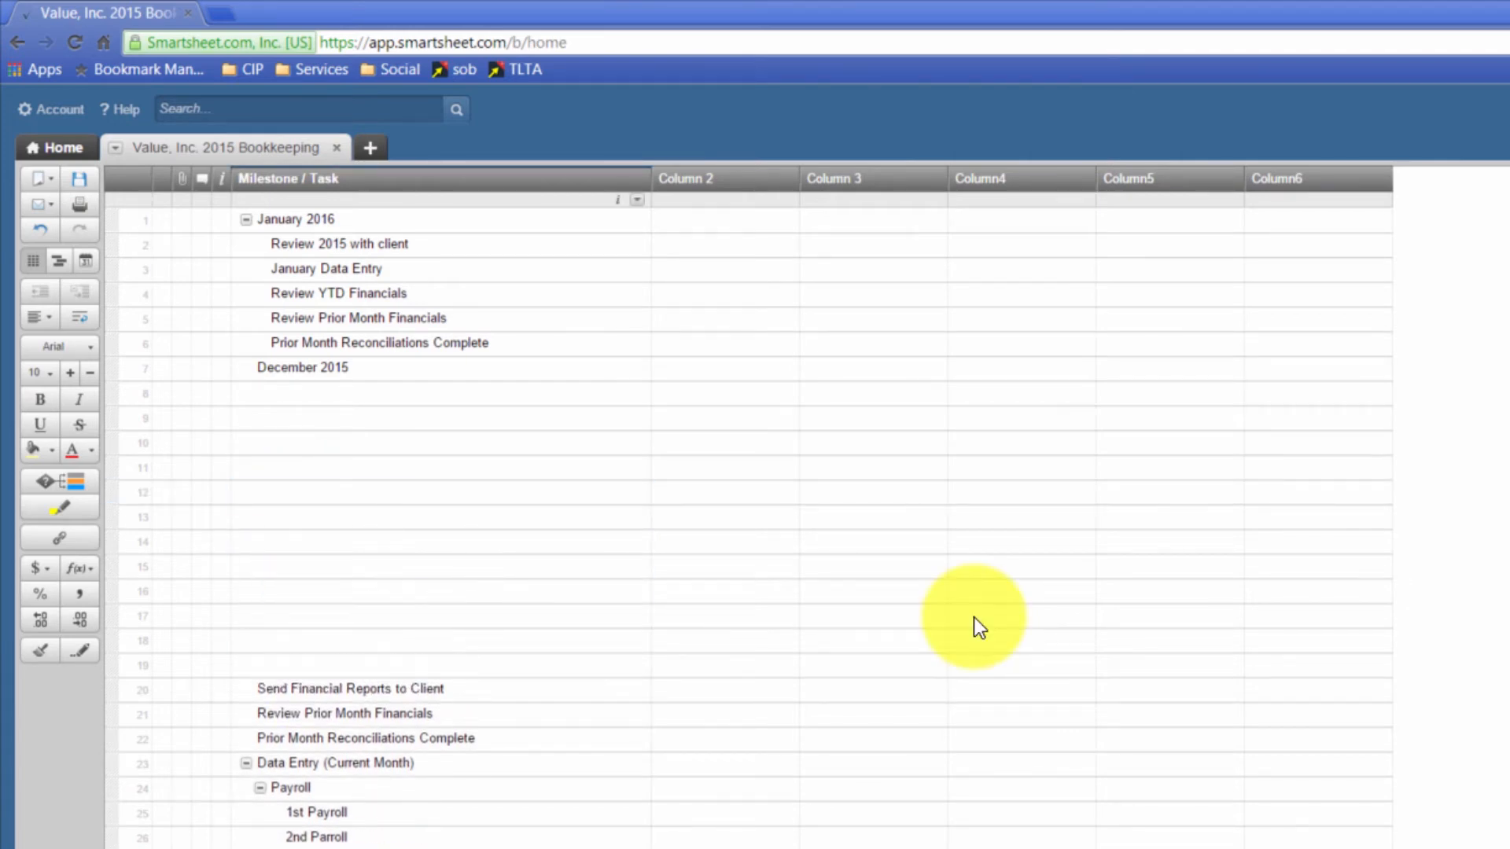
Step: Copy the whole reusable task list into the rows starting at row 8 and indent the copy under "December 2015"
{"action": "key", "text": "ctrl+Down"}
{"action": "key", "text": "ctrl+shift+Down"}
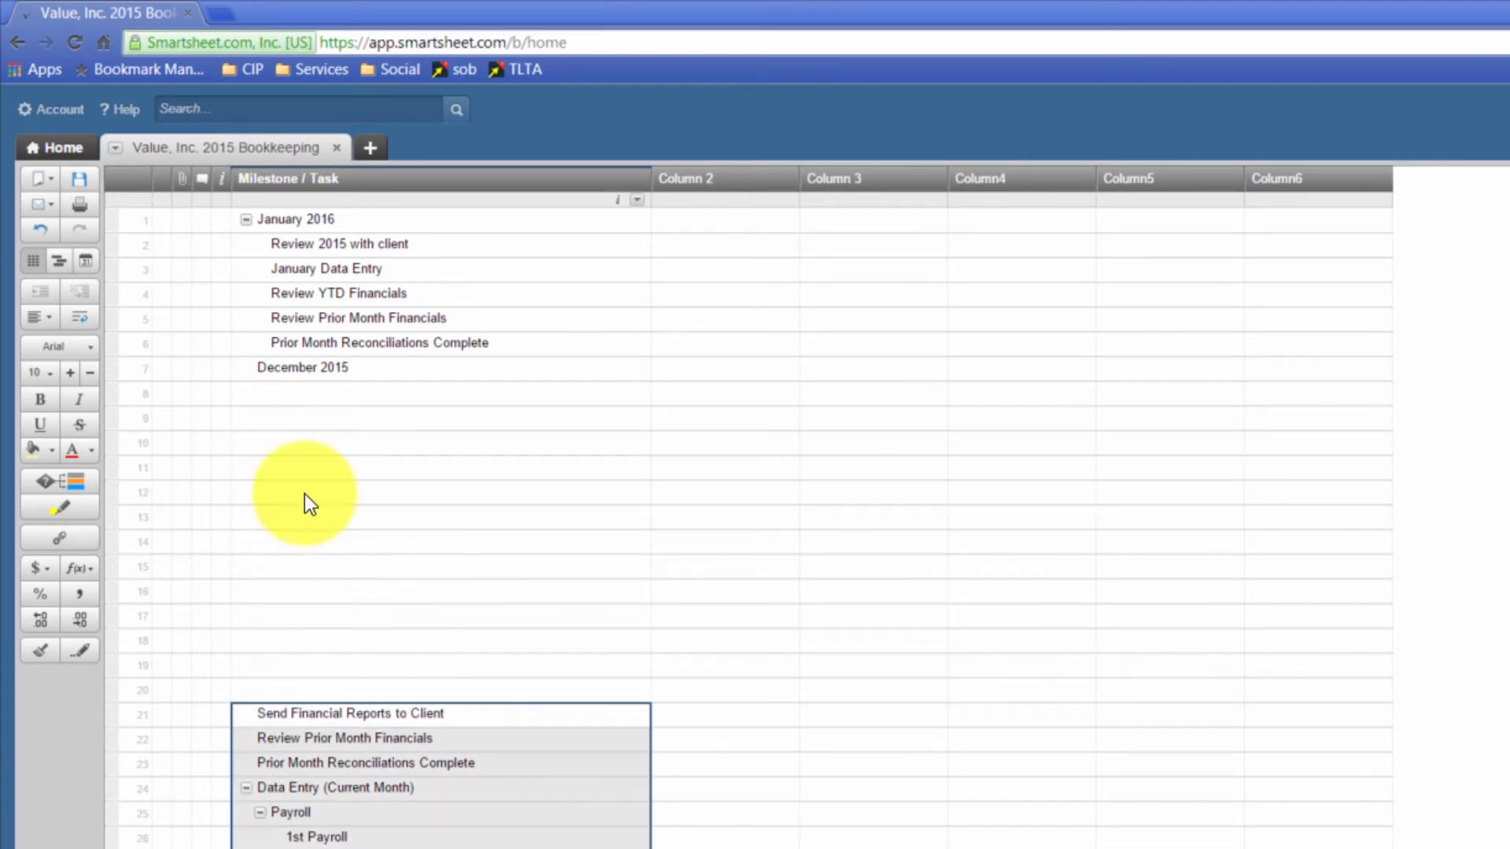
{"action": "key", "text": "ctrl+c"}
{"action": "left_click", "coordinate": [315, 401]}
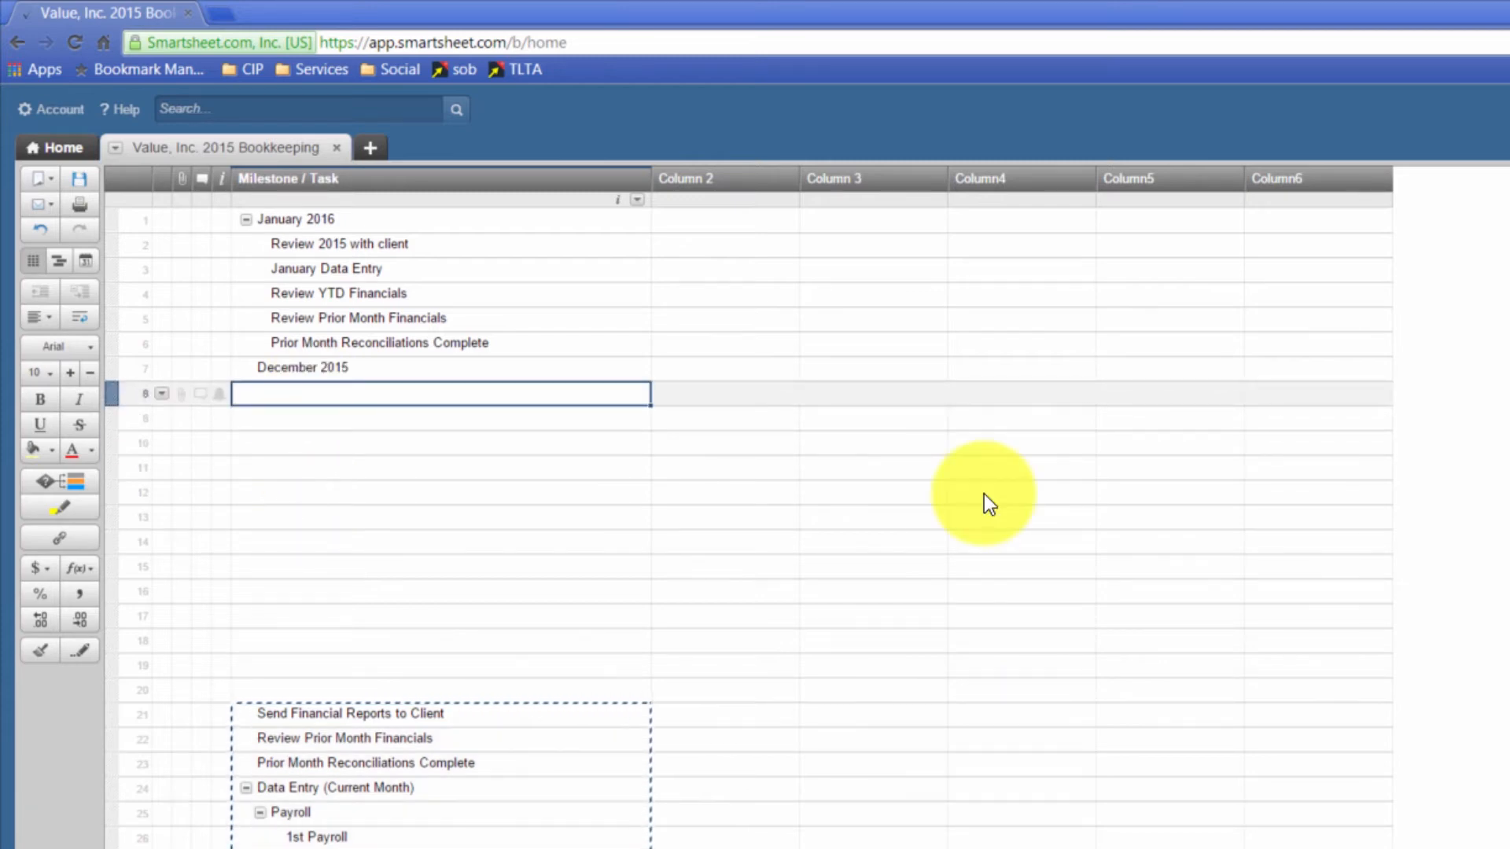
{"action": "key", "text": "ctrl+v"}
{"action": "left_click", "coordinate": [81, 294]}
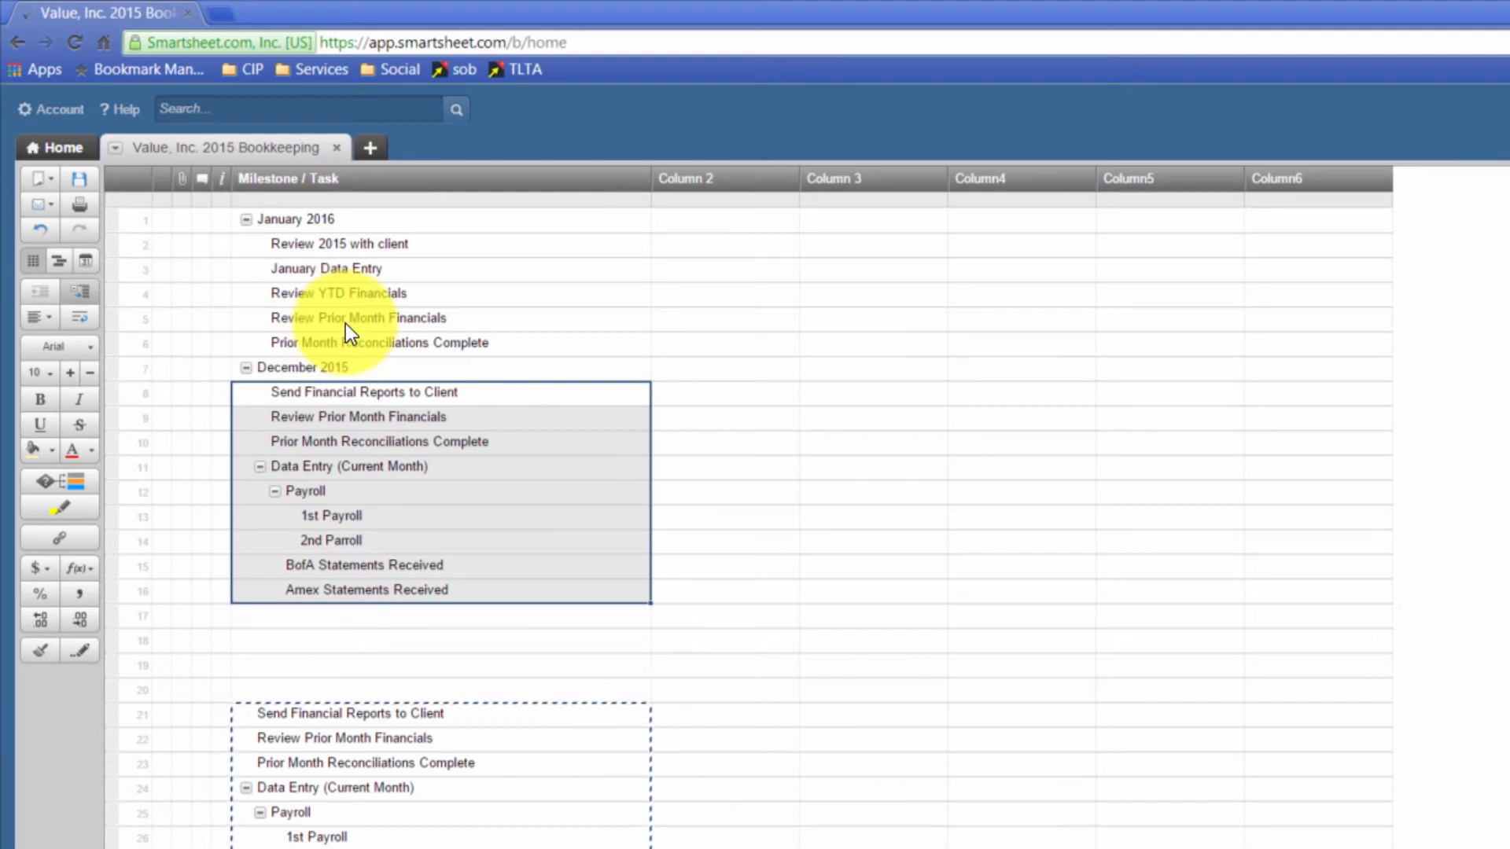
{"action": "left_click", "coordinate": [318, 397]}
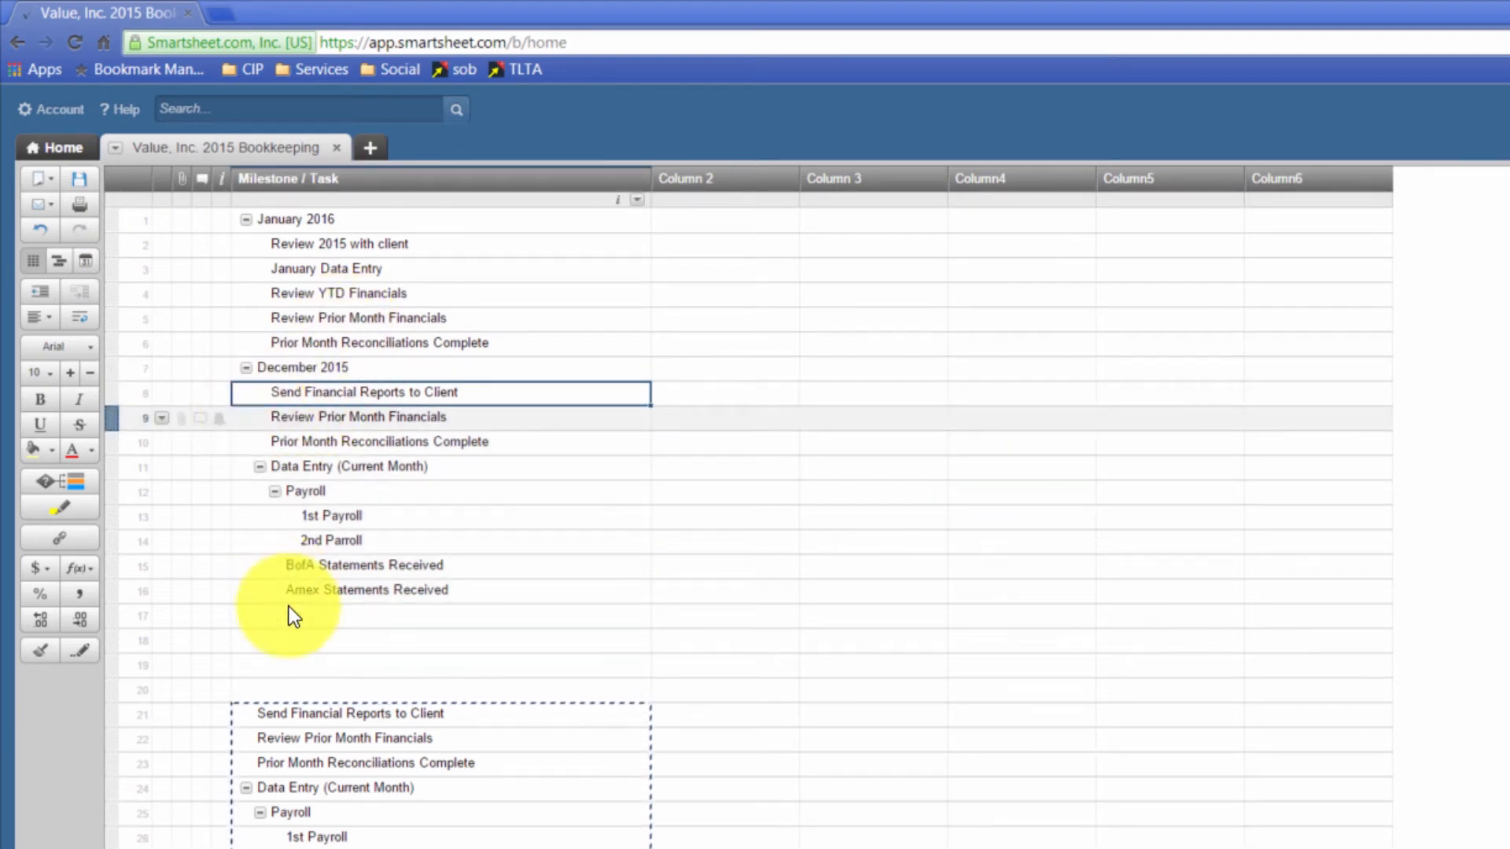
{"action": "left_click", "coordinate": [288, 715]}
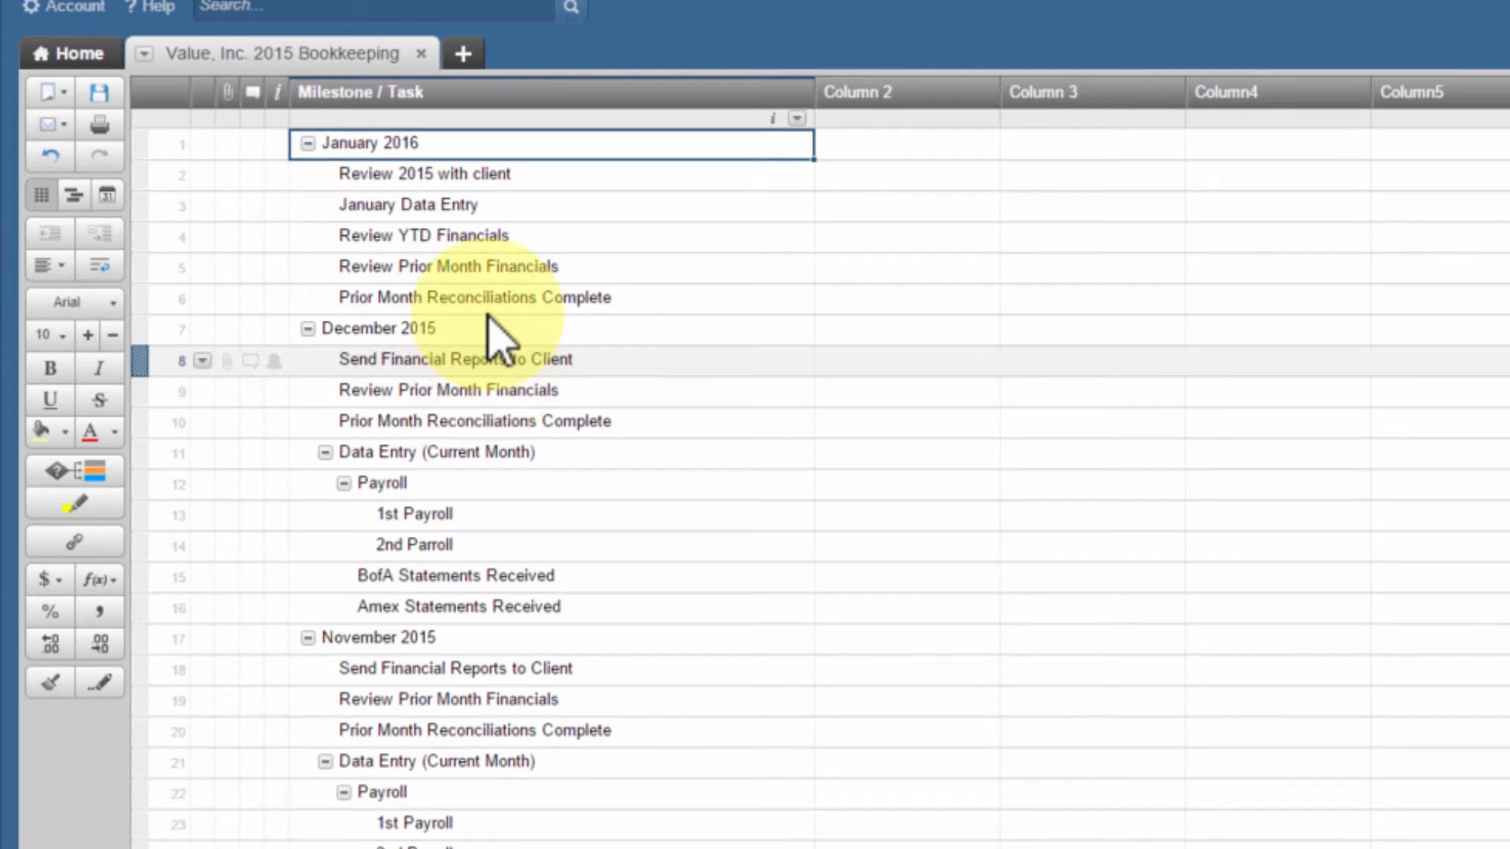
Step: Review the monthly milestones and their task lists from December 2015 down to January 2015
{"action": "scroll", "coordinate": [538, 299], "scroll_direction": "down", "scroll_amount": 2}
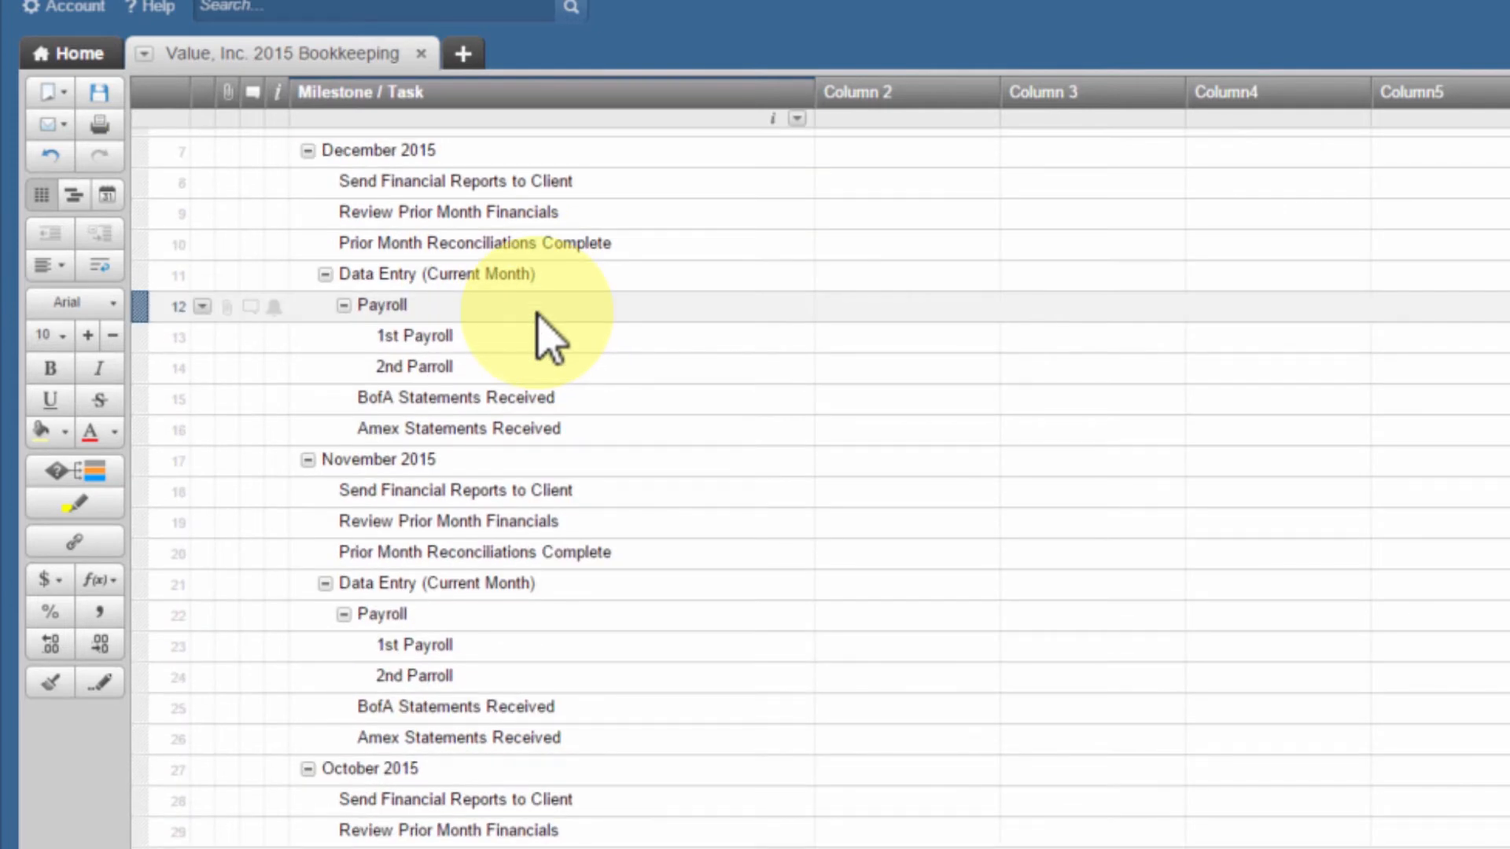
{"action": "scroll", "coordinate": [538, 331], "scroll_direction": "down", "scroll_amount": 5}
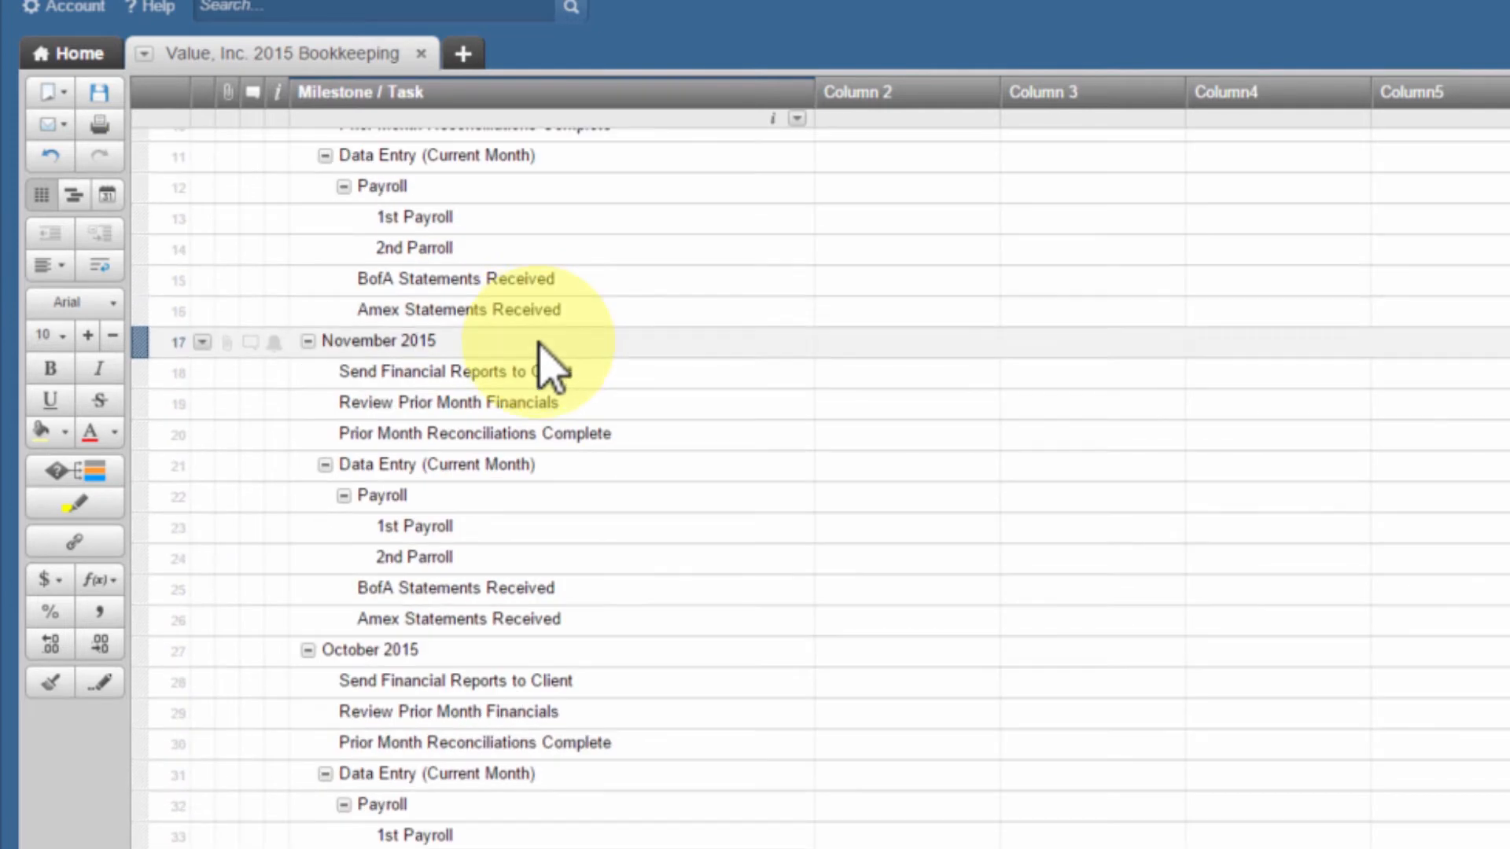
{"action": "scroll", "coordinate": [529, 417], "scroll_direction": "down", "scroll_amount": 5}
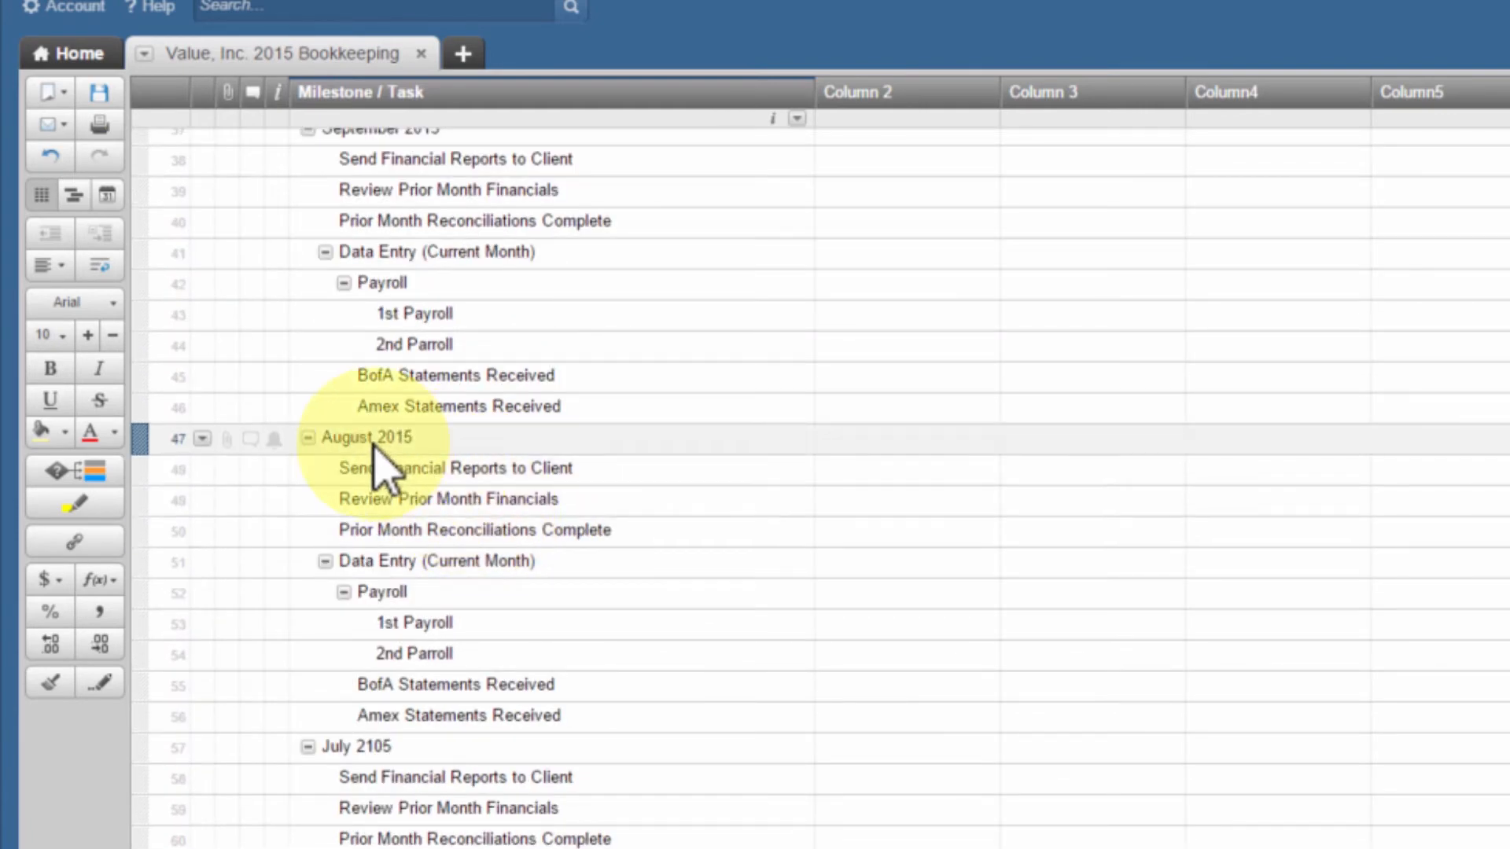
{"action": "scroll", "coordinate": [409, 504], "scroll_direction": "down", "scroll_amount": 6}
{"action": "scroll", "coordinate": [416, 525], "scroll_direction": "down", "scroll_amount": 5}
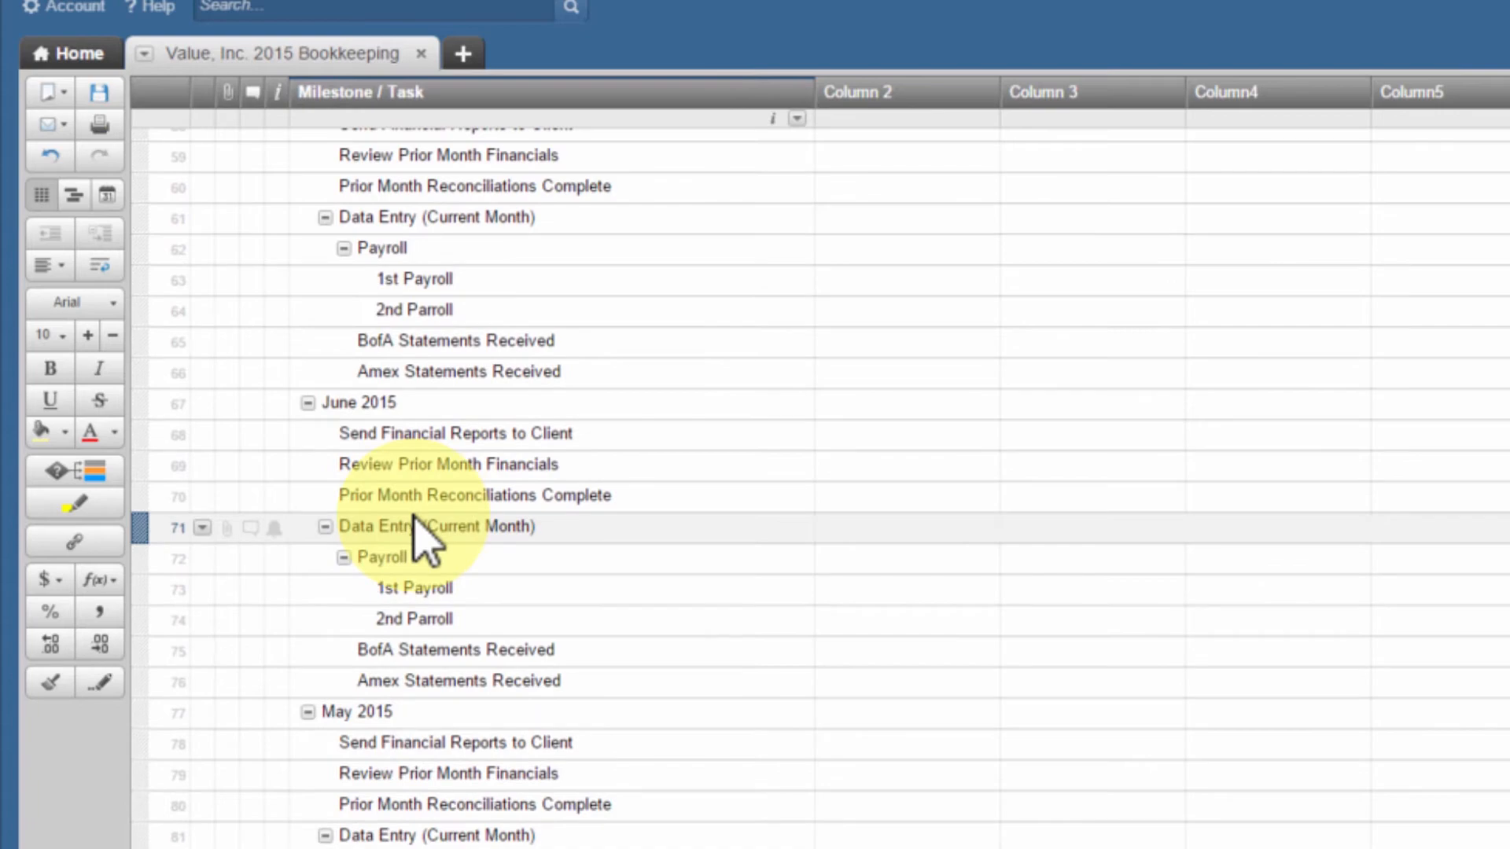
{"action": "scroll", "coordinate": [425, 586], "scroll_direction": "down", "scroll_amount": 8}
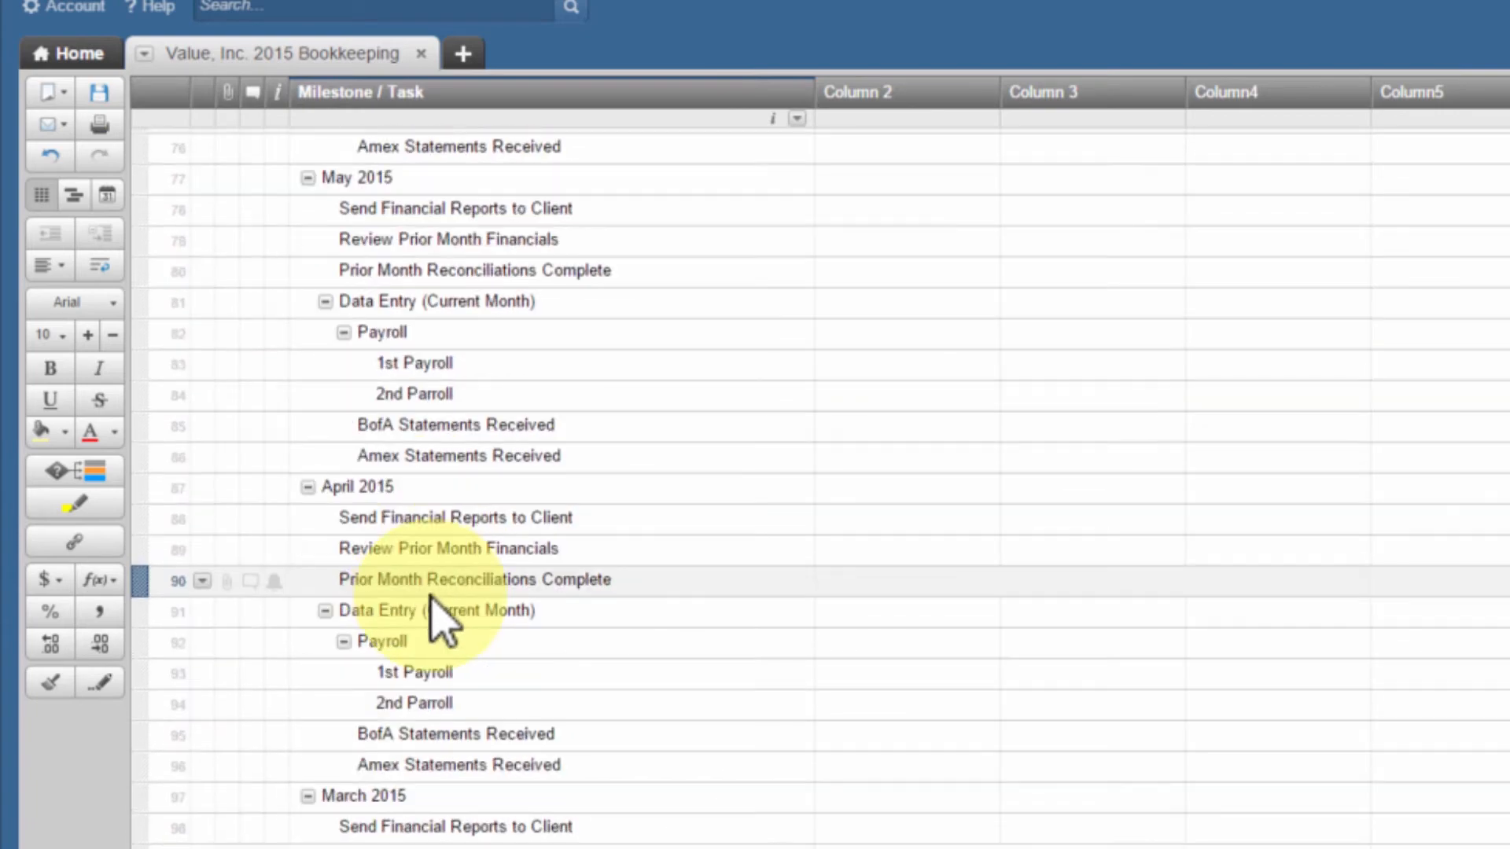
{"action": "scroll", "coordinate": [507, 657], "scroll_direction": "down", "scroll_amount": 2}
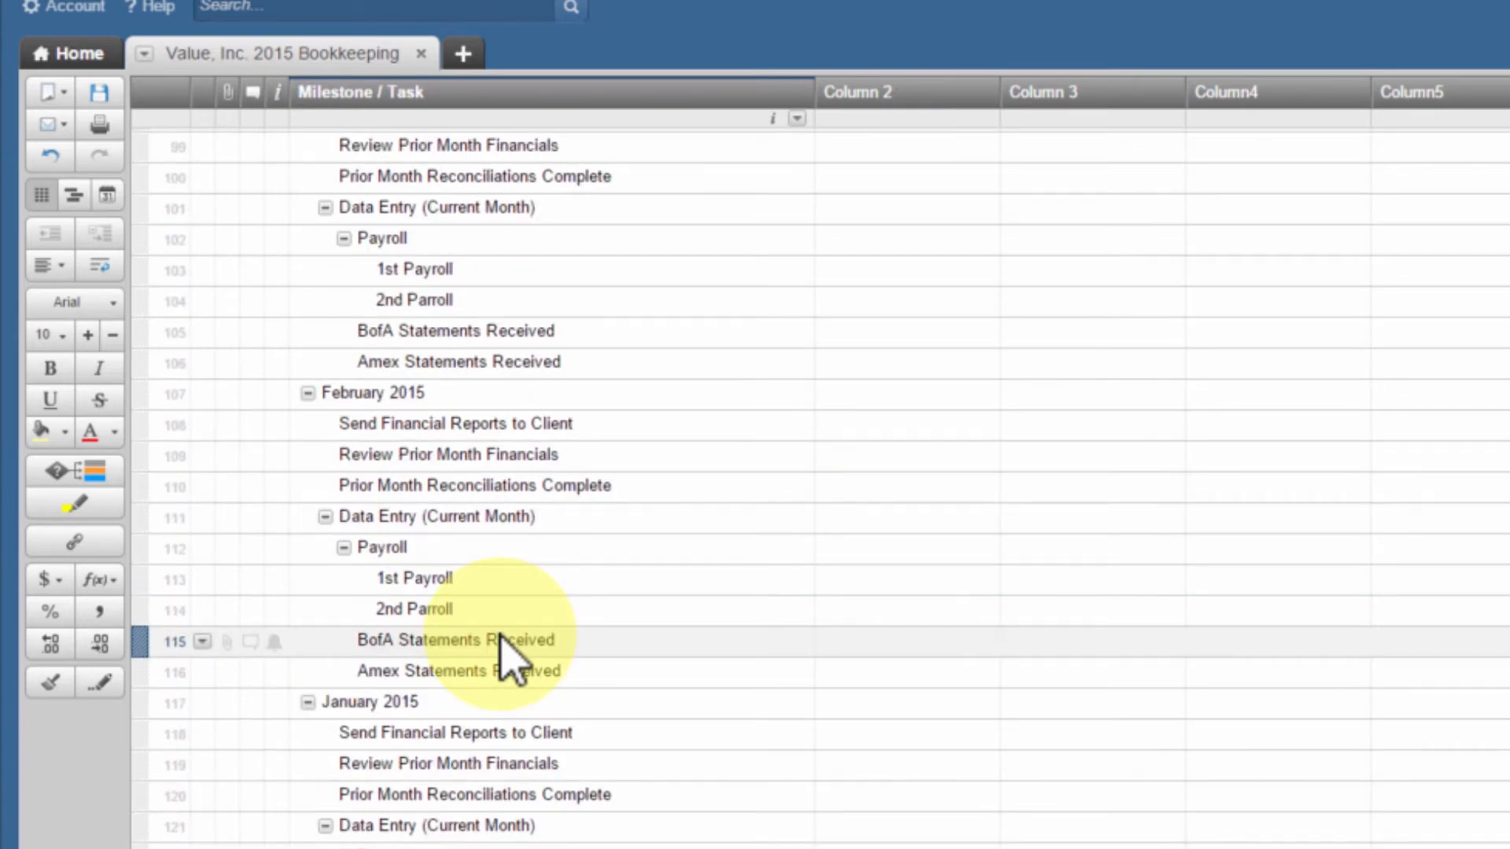
{"action": "scroll", "coordinate": [507, 661], "scroll_direction": "up", "scroll_amount": 20}
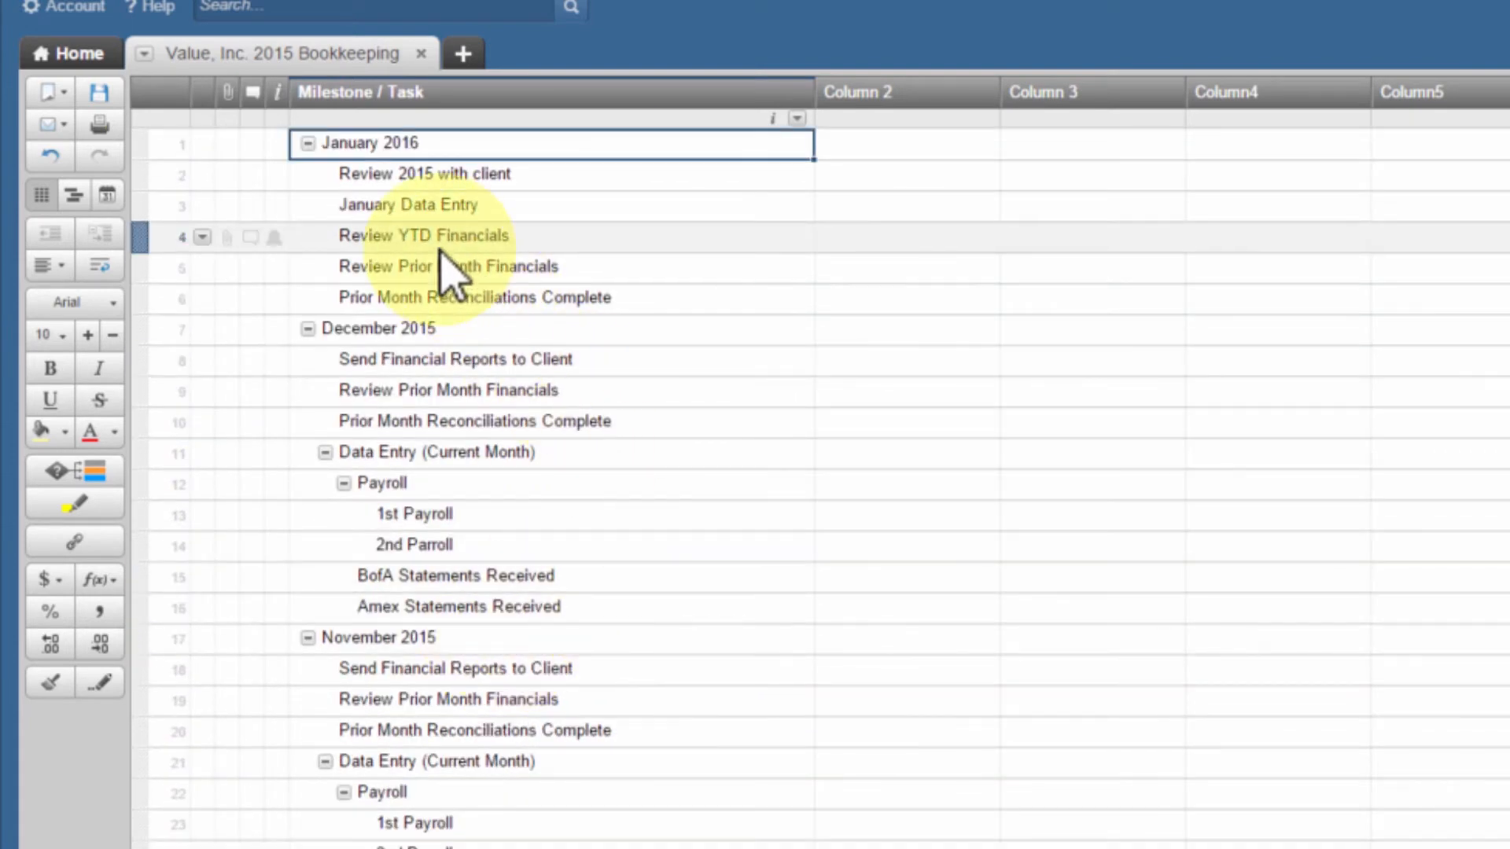
Step: Collapse every monthly milestone from January 2016 down to January 2015 so only the month rows show
{"action": "left_click", "coordinate": [307, 143]}
{"action": "left_click", "coordinate": [307, 173]}
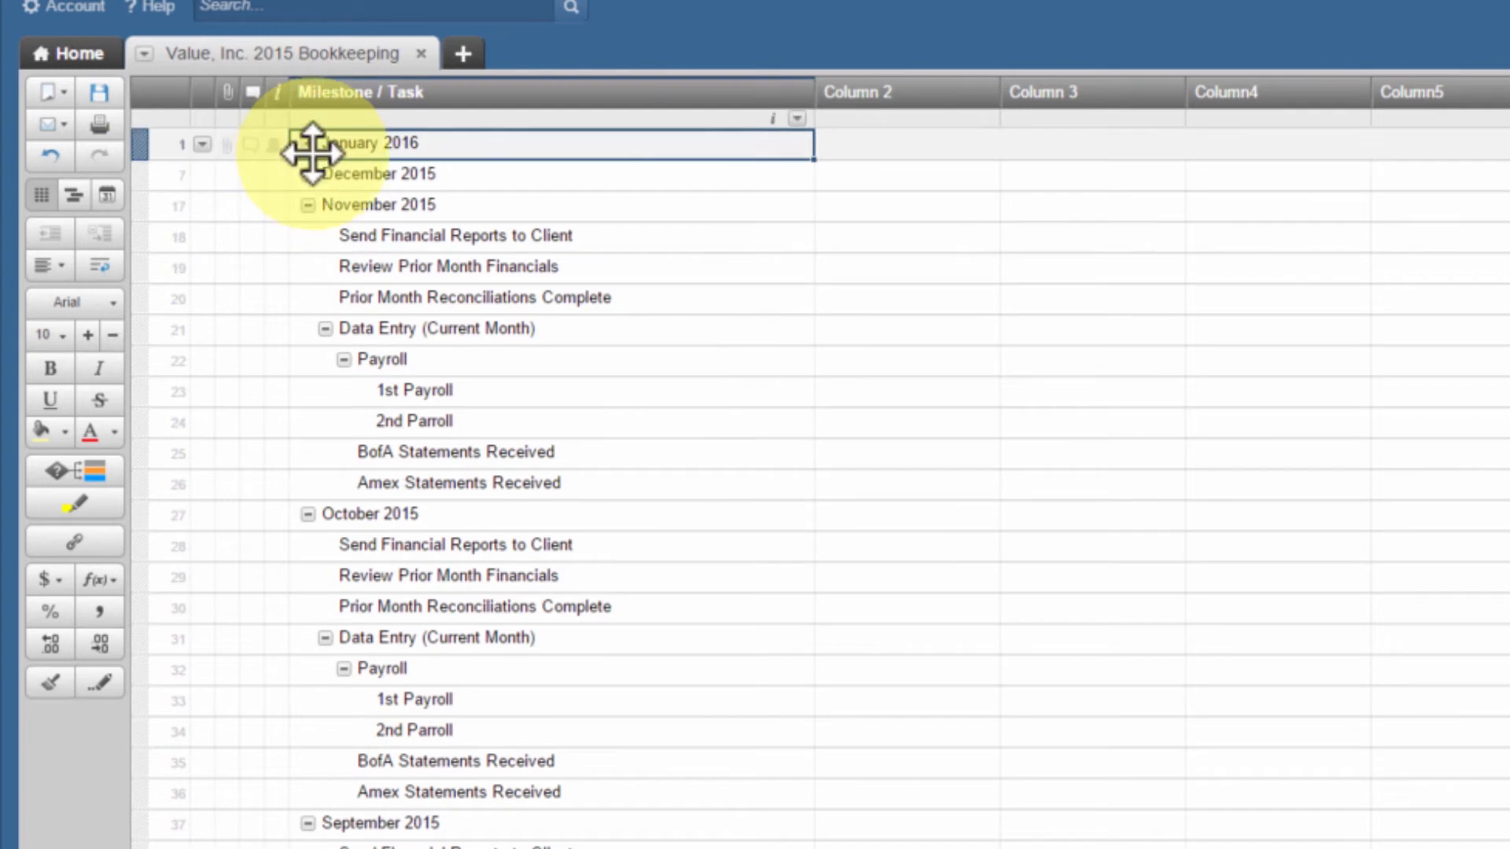
{"action": "left_click", "coordinate": [307, 204]}
{"action": "left_click", "coordinate": [308, 236]}
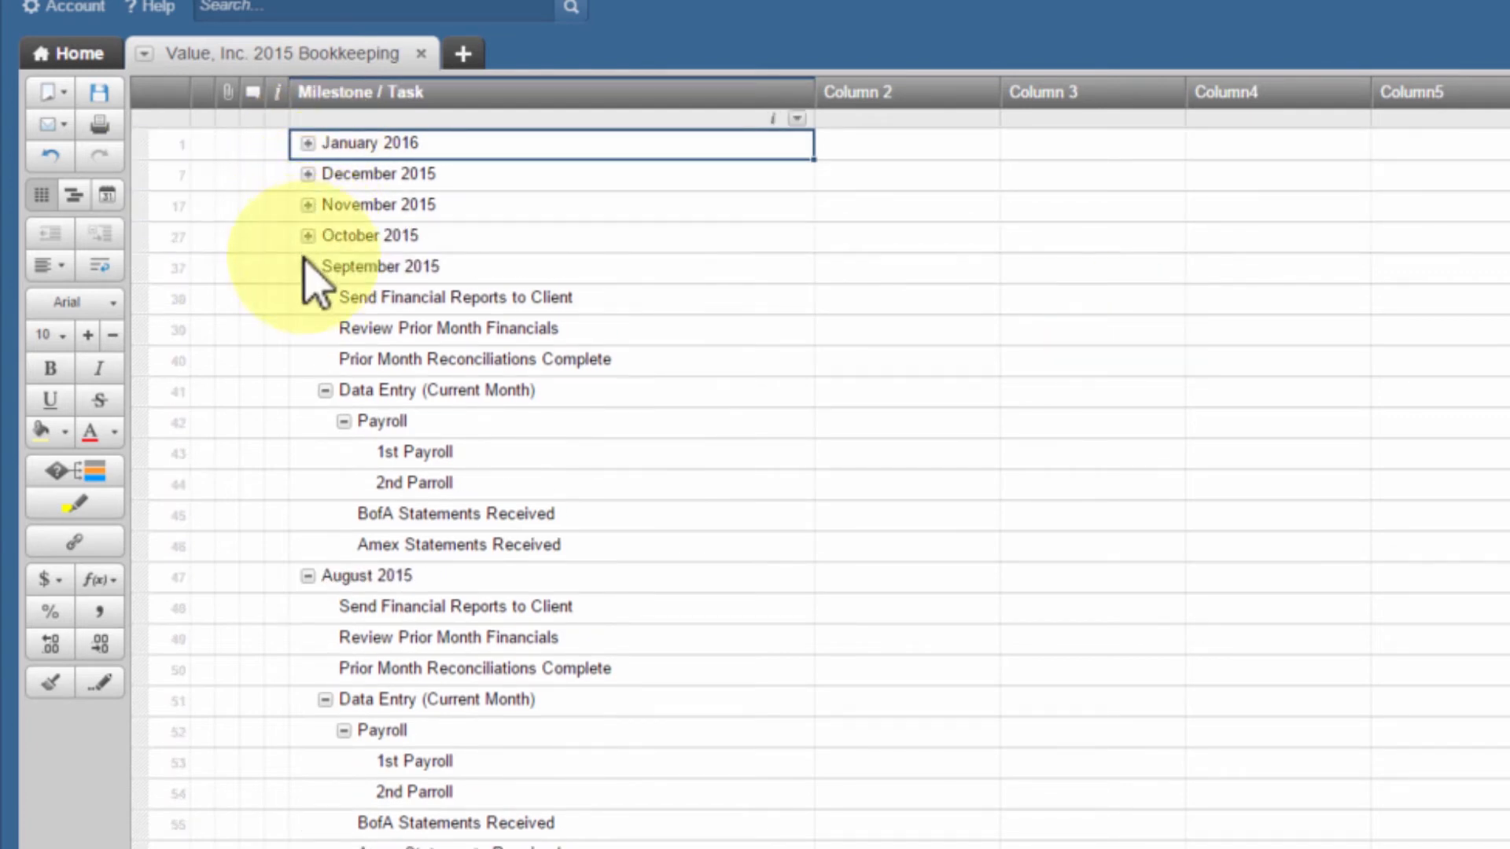
{"action": "left_click", "coordinate": [308, 266]}
{"action": "left_click", "coordinate": [308, 297]}
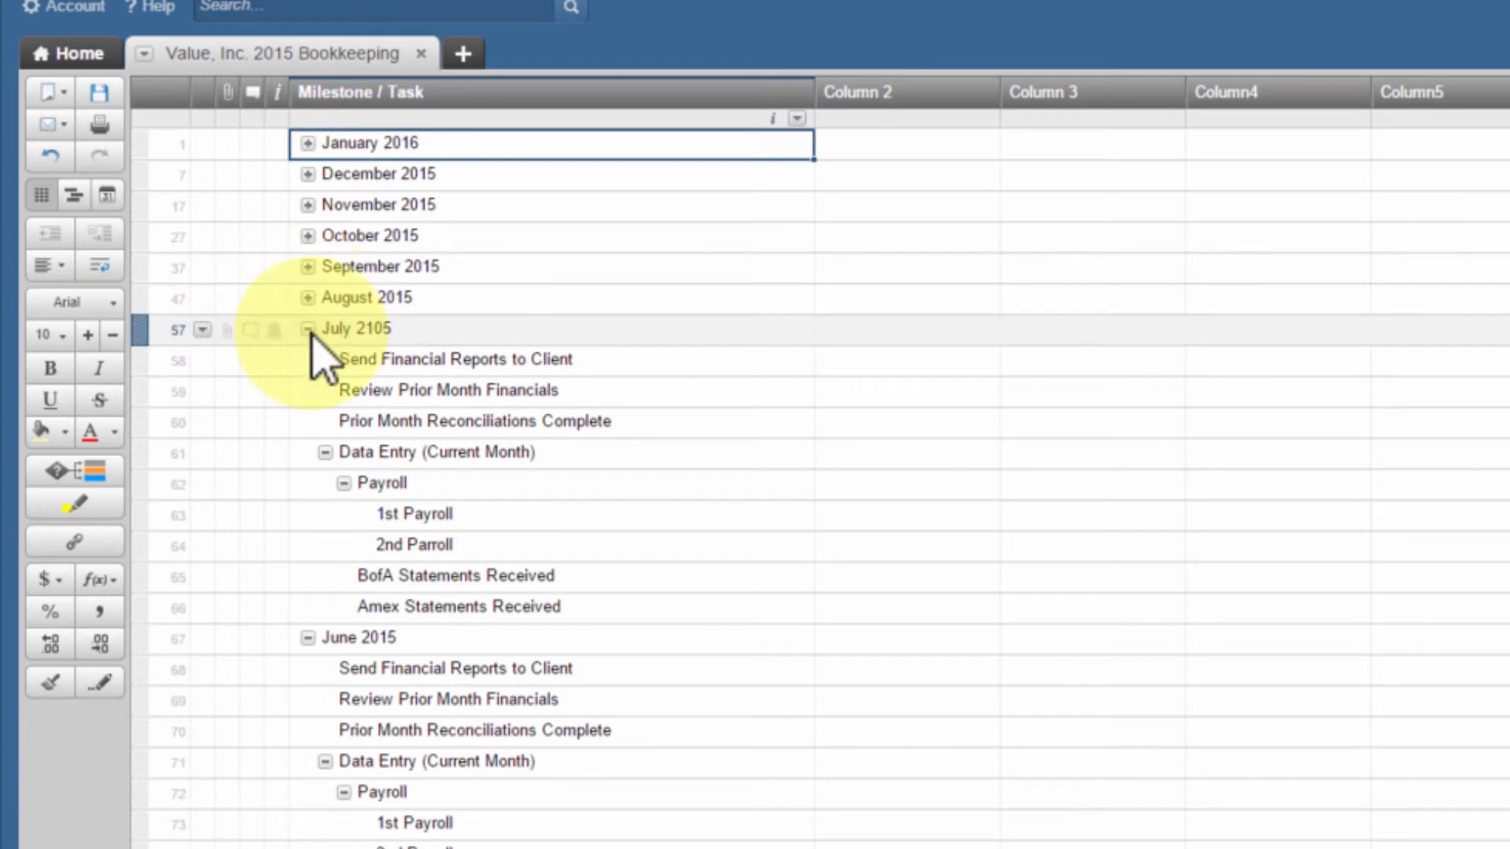
{"action": "left_click", "coordinate": [307, 329]}
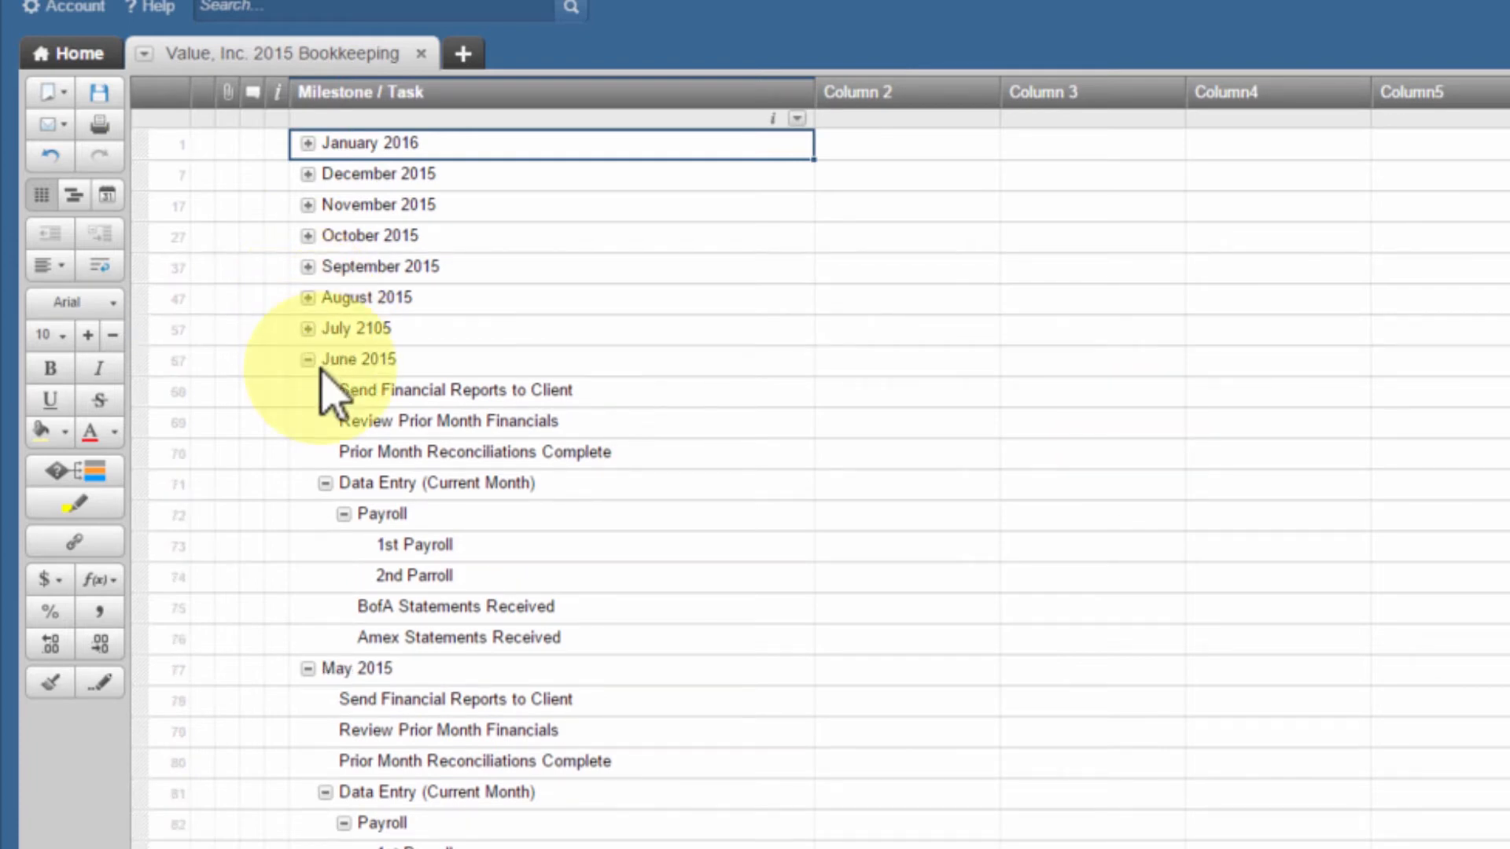
{"action": "left_click", "coordinate": [307, 359]}
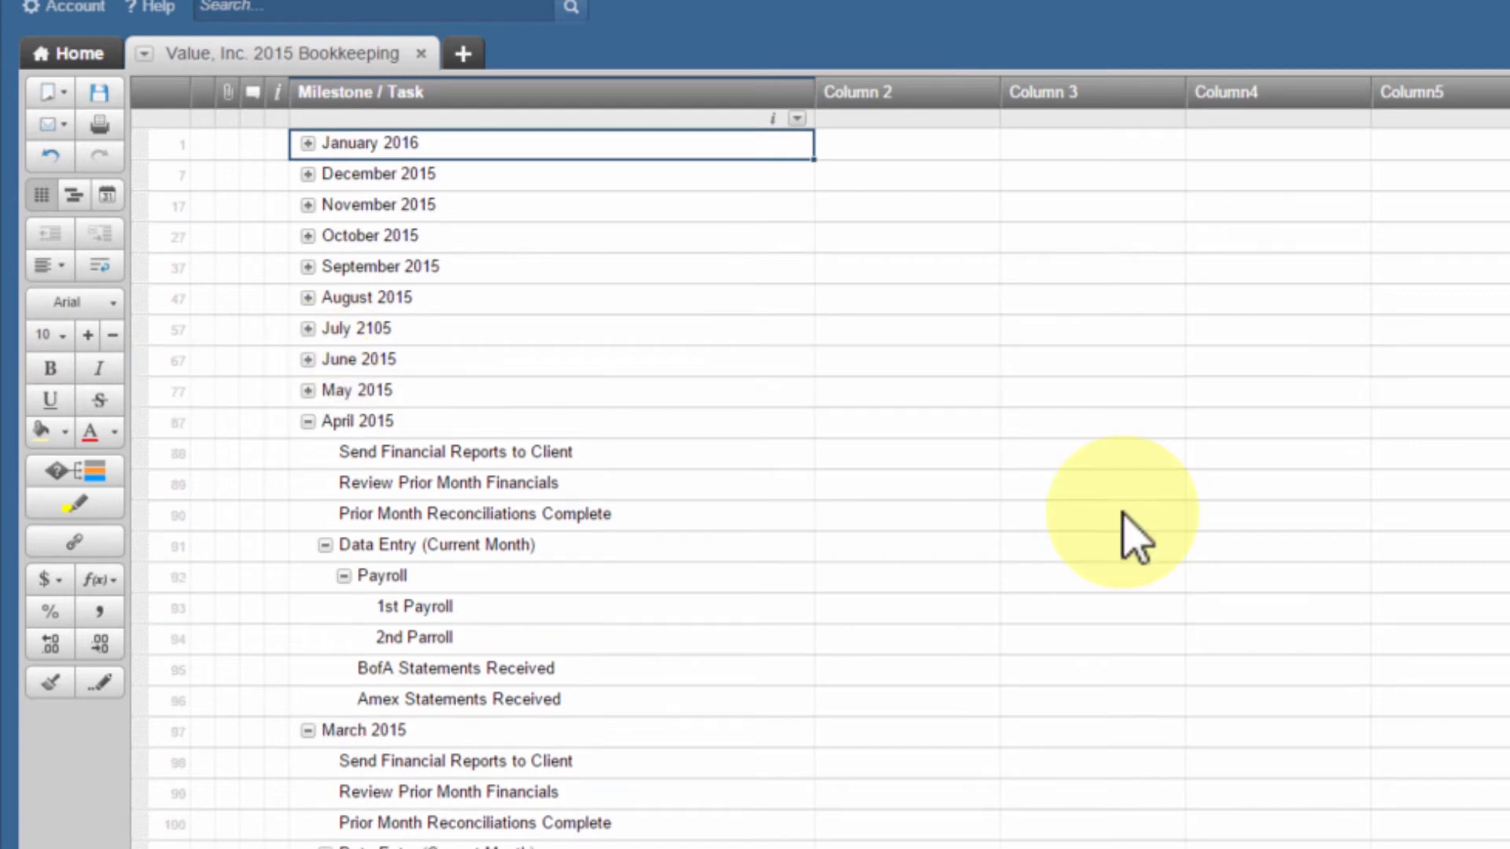
{"action": "left_click", "coordinate": [308, 421]}
{"action": "left_click", "coordinate": [307, 452]}
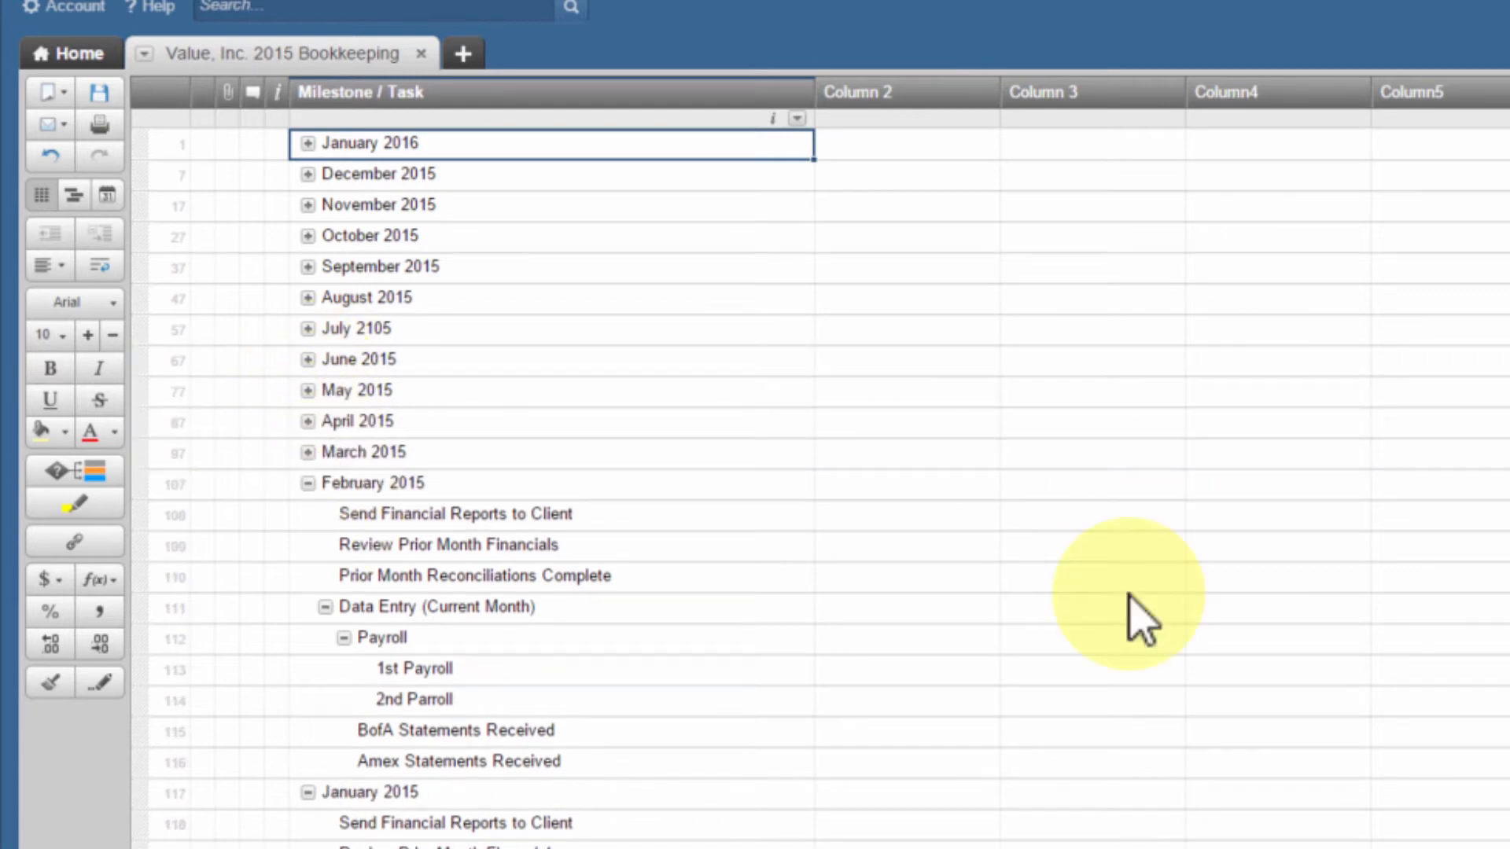
{"action": "left_click", "coordinate": [308, 483]}
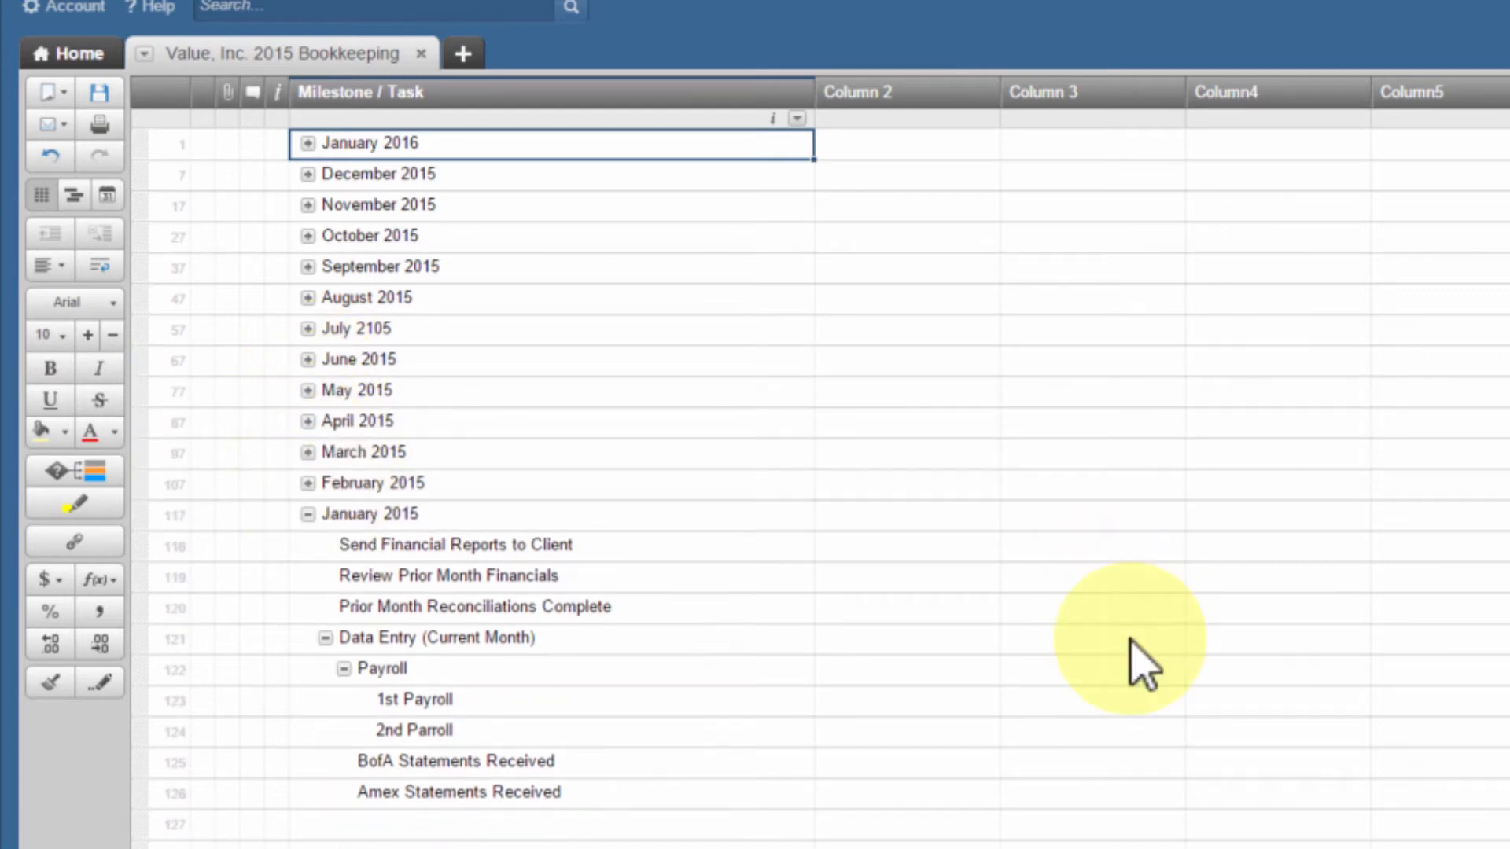
{"action": "left_click", "coordinate": [307, 513]}
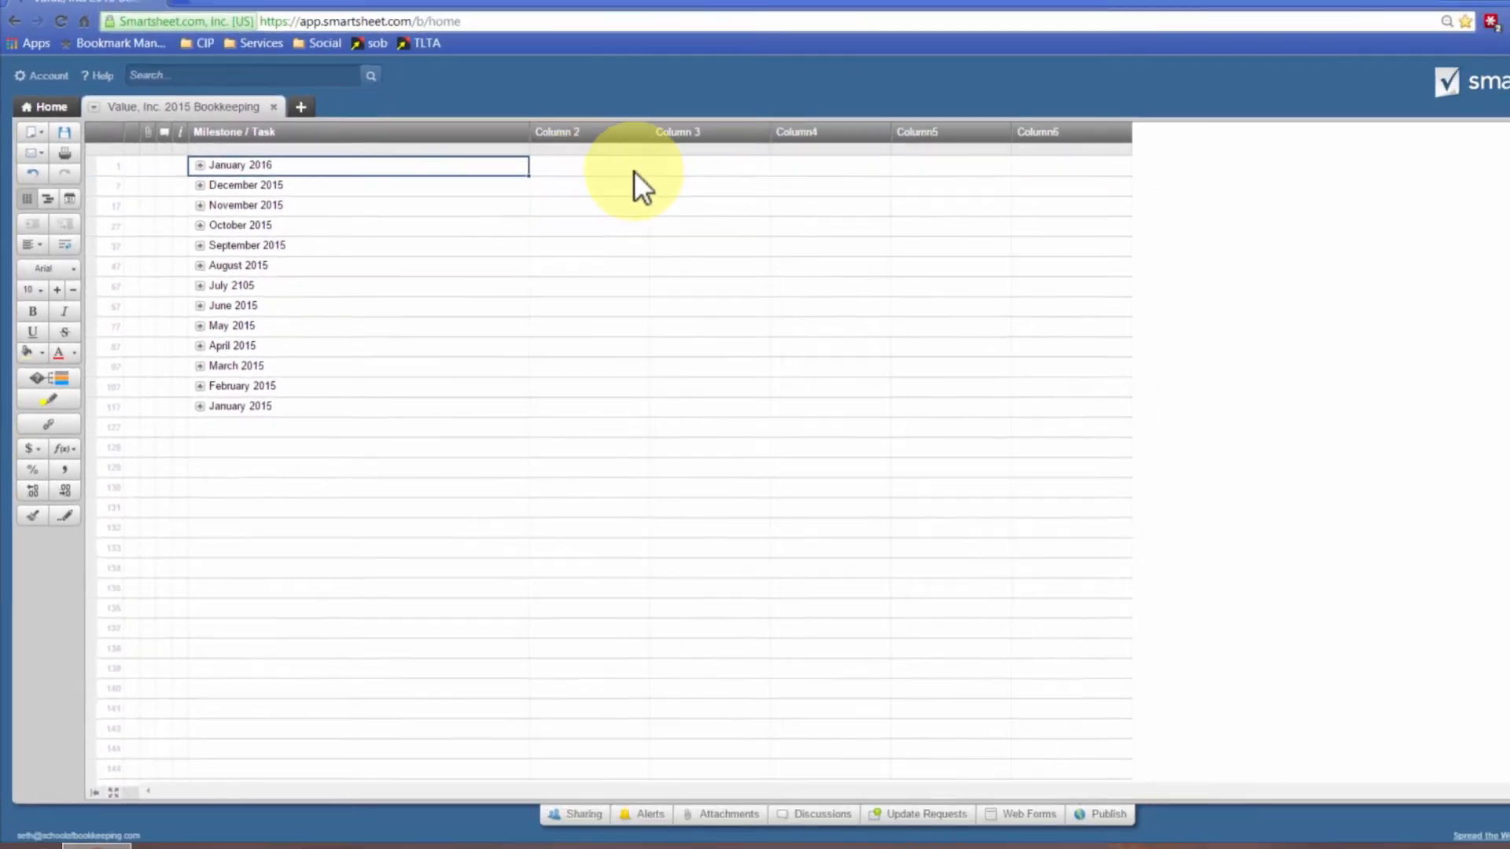
Step: Format the January 2016 row across all columns through Column6 with a blue background and white text
{"action": "left_click_drag", "start_coordinate": [633, 171], "coordinate": [1035, 160]}
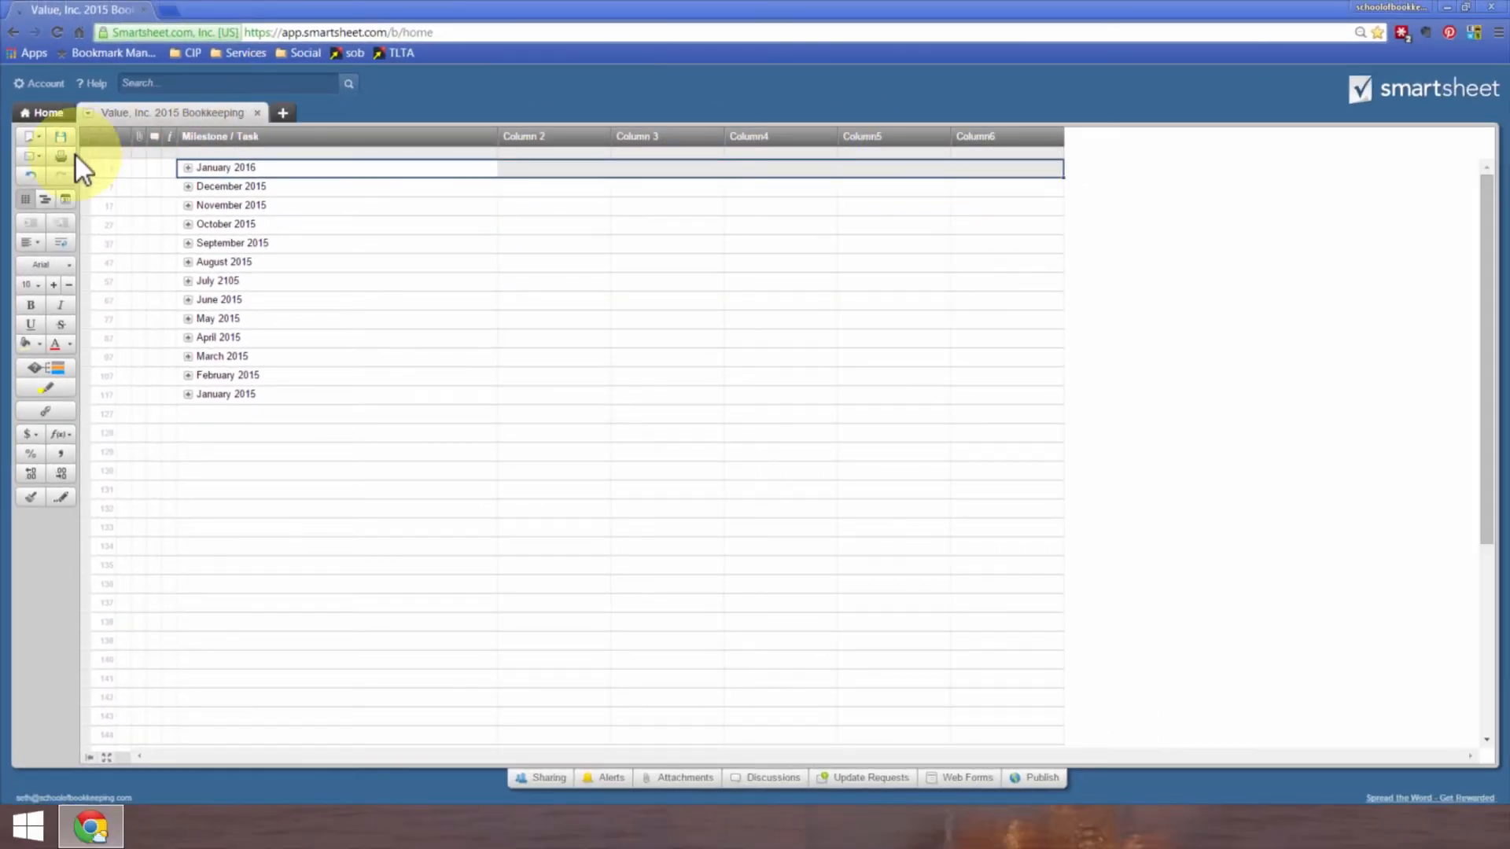
{"action": "left_click", "coordinate": [39, 343]}
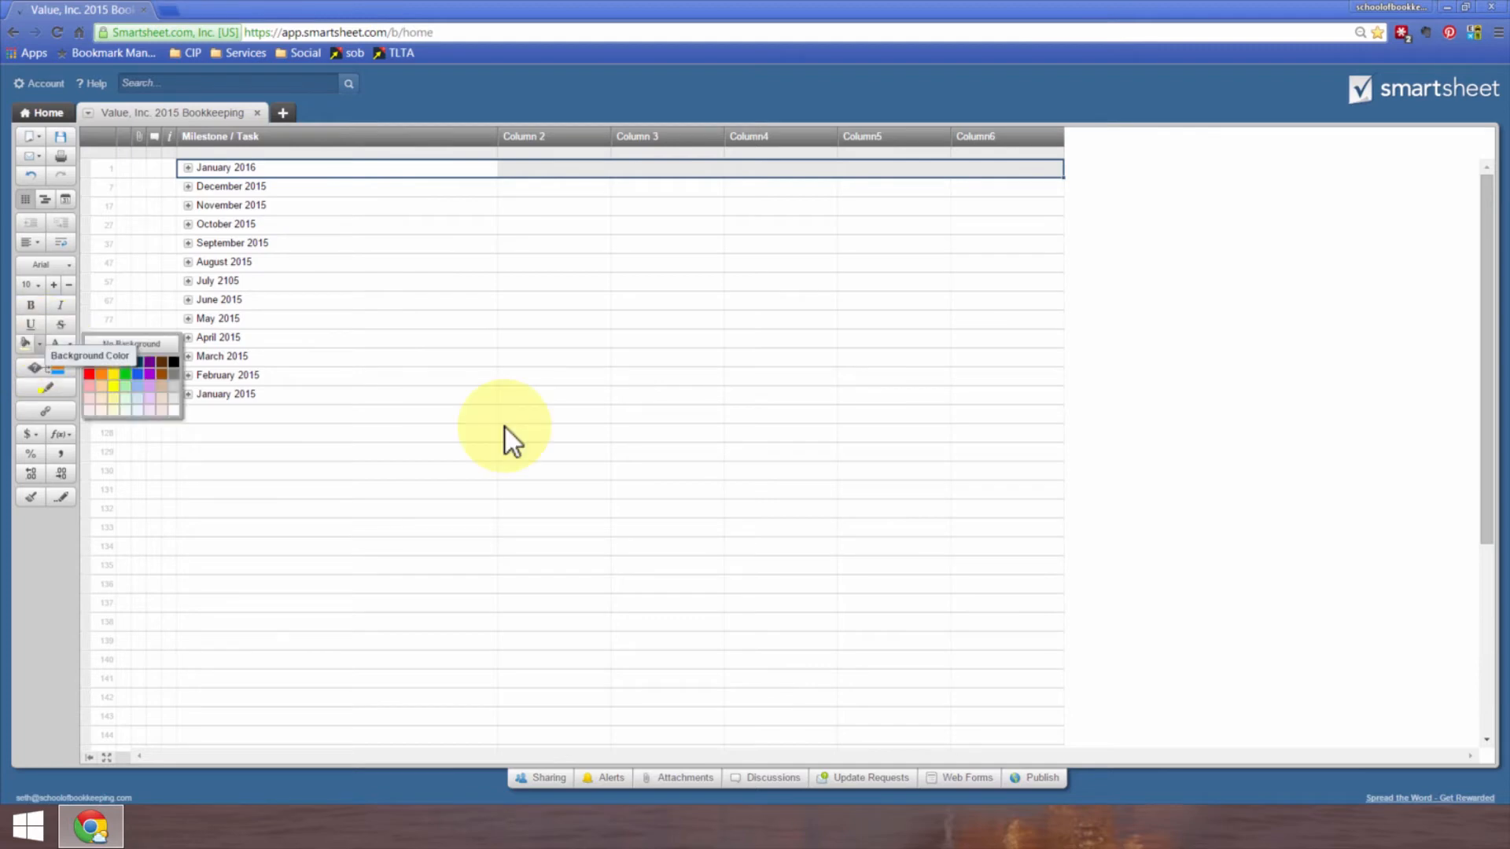
{"action": "left_click", "coordinate": [136, 366]}
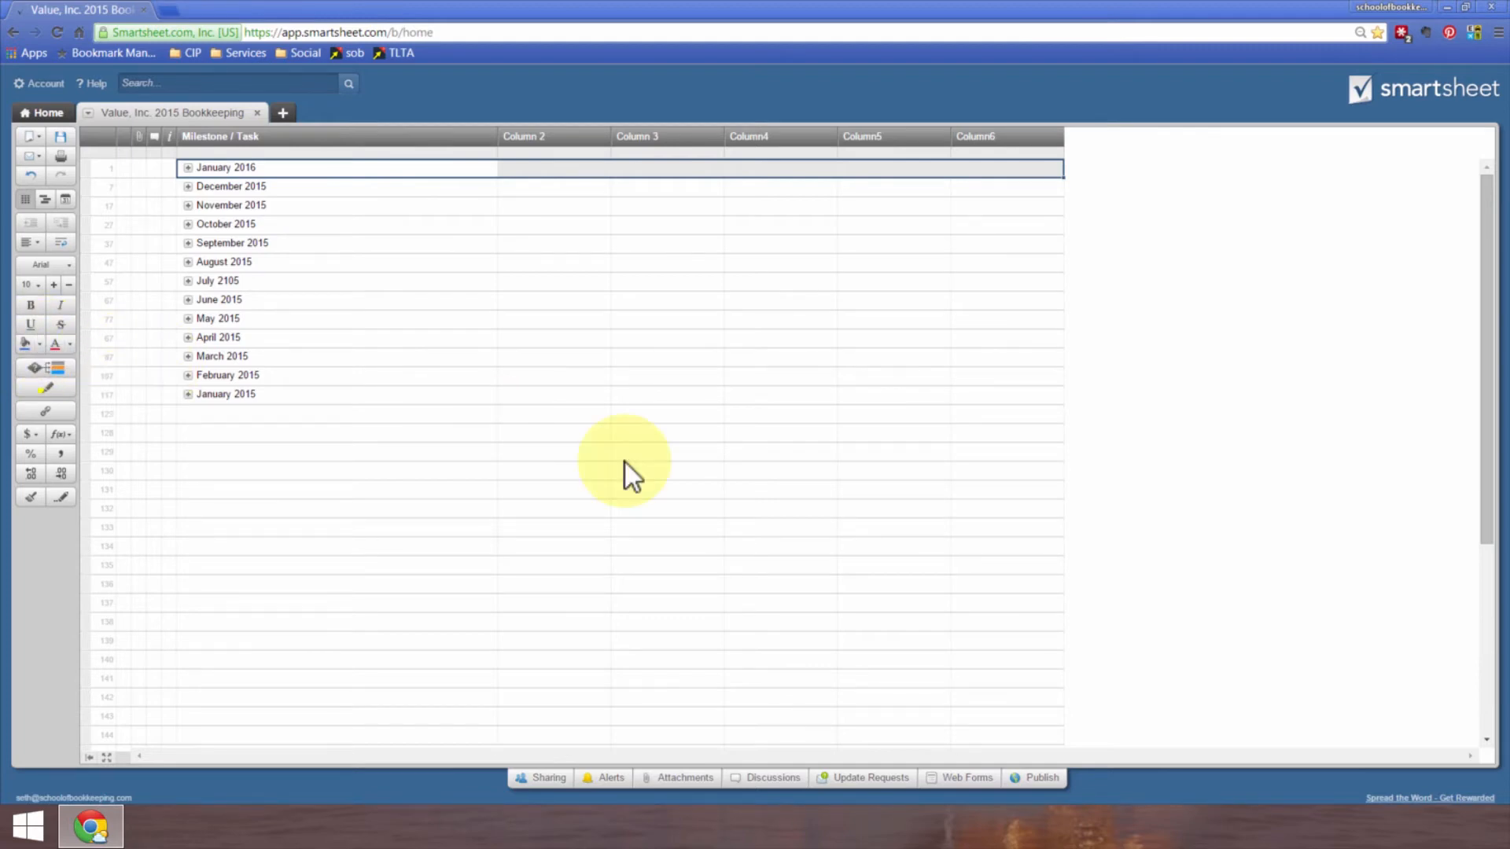
{"action": "left_click", "coordinate": [69, 343]}
{"action": "left_click", "coordinate": [176, 407]}
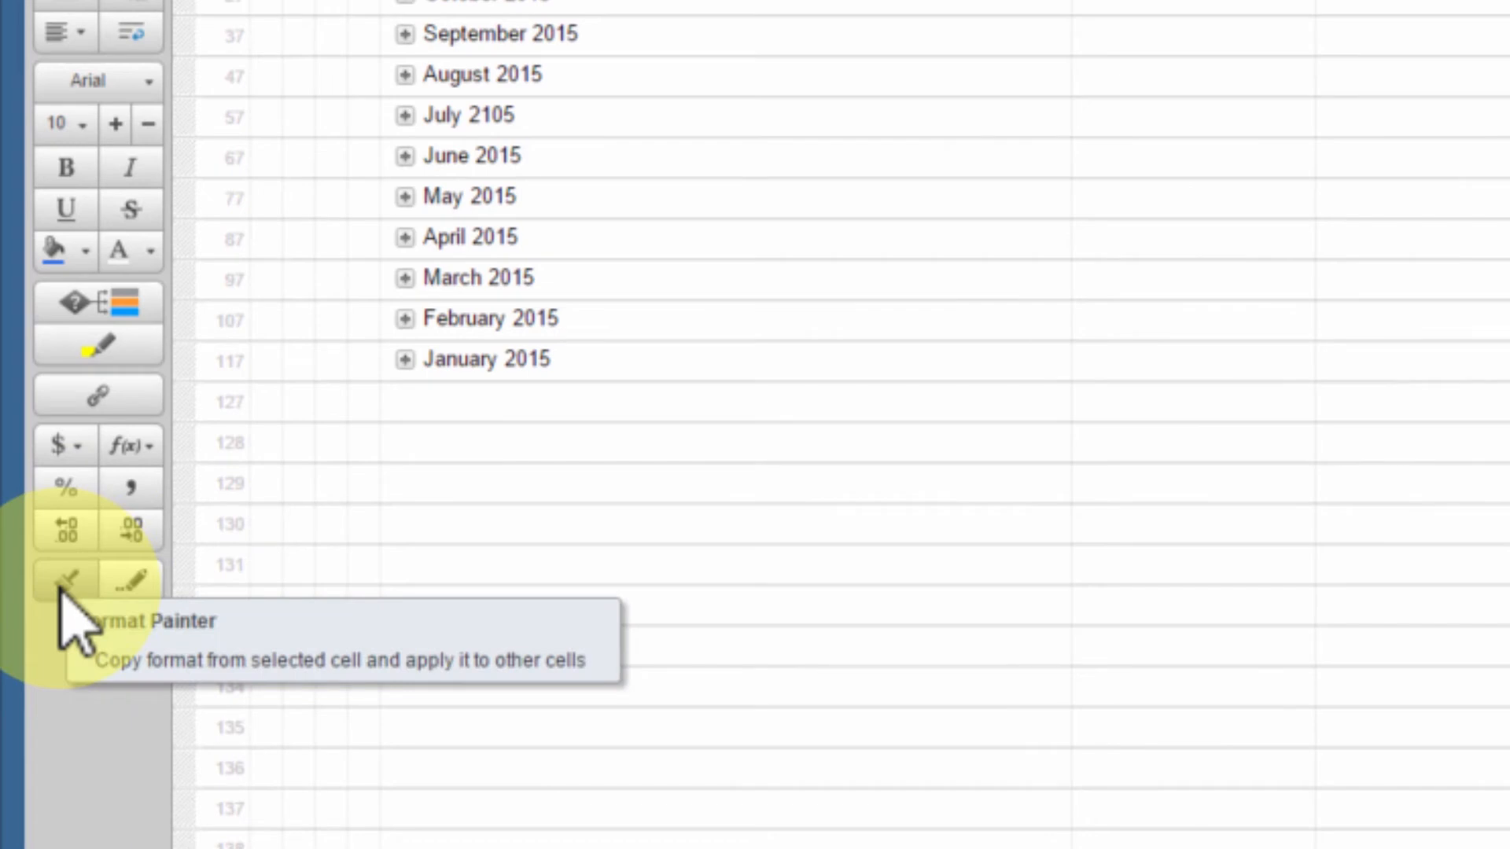
Step: Copy the January 2016 row's formatting onto each month row from December 2015 down to January 2015, and save the sheet
{"action": "left_click", "coordinate": [62, 588]}
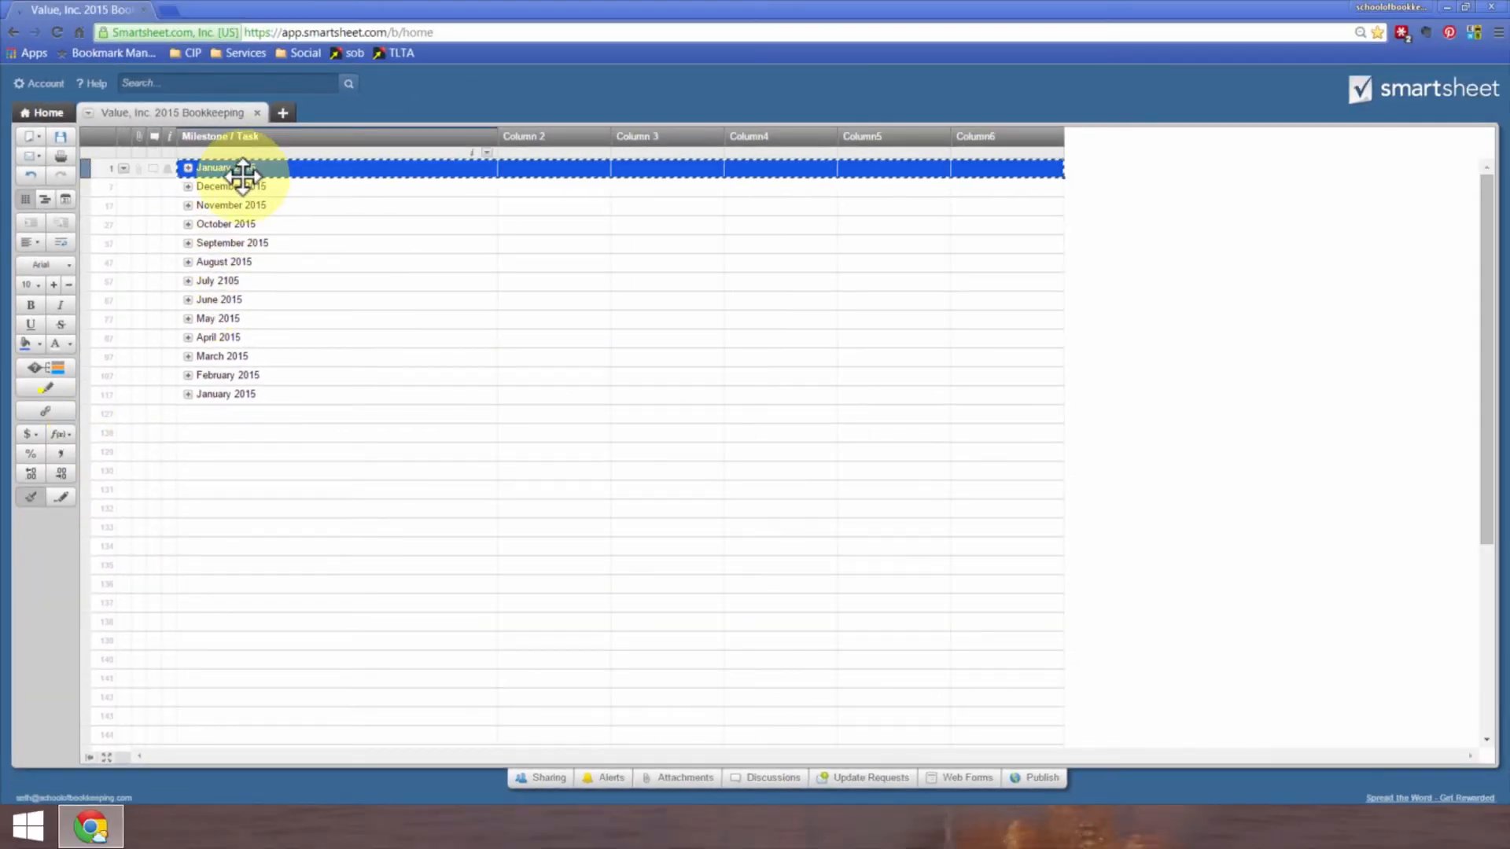
{"action": "left_click", "coordinate": [238, 186]}
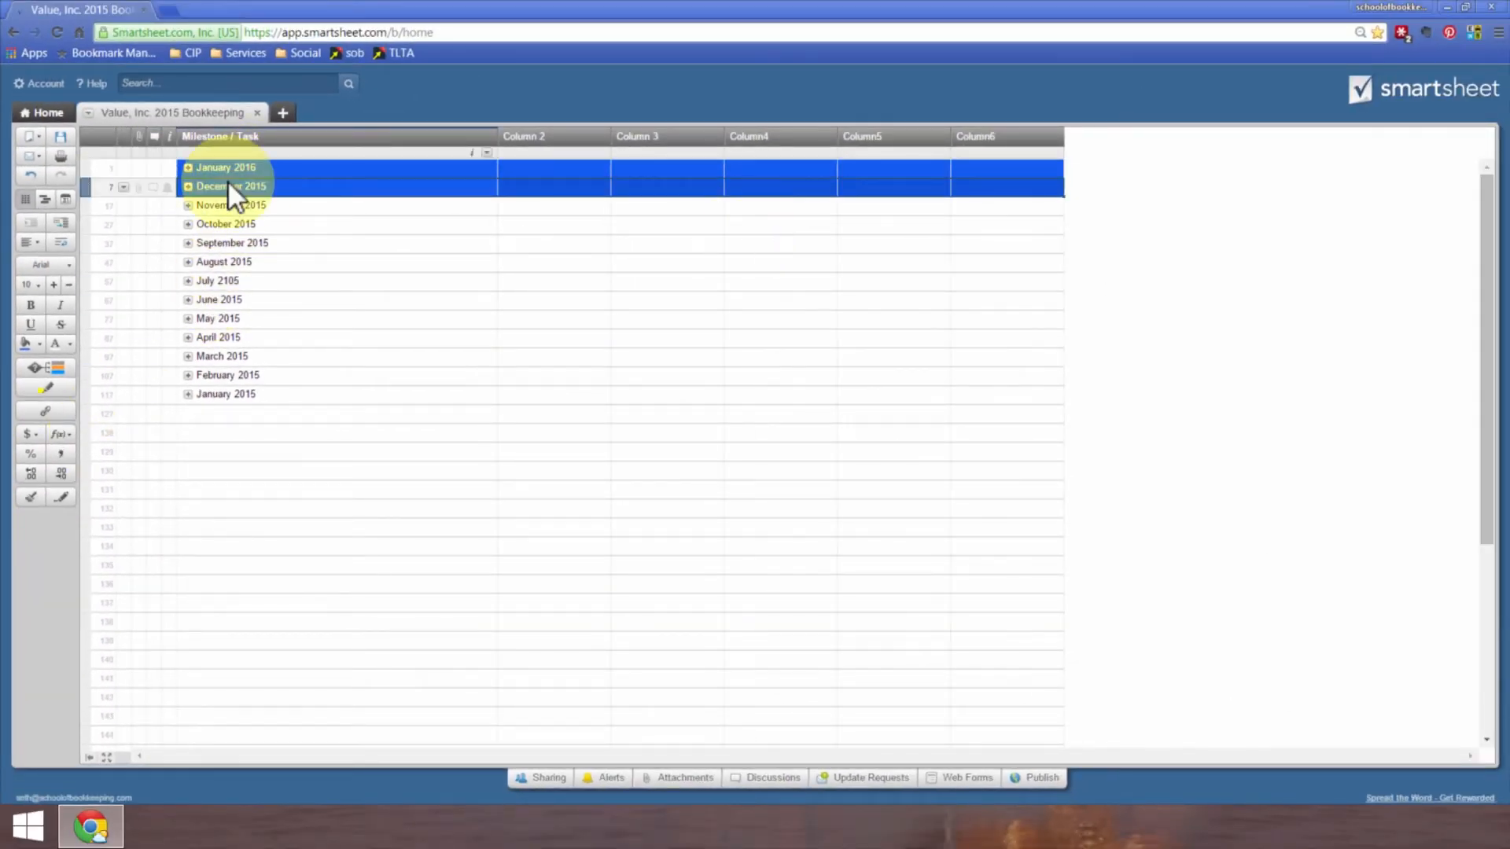
{"action": "left_click", "coordinate": [229, 205]}
{"action": "left_click", "coordinate": [34, 495]}
{"action": "left_click", "coordinate": [222, 223]}
{"action": "left_click", "coordinate": [33, 495]}
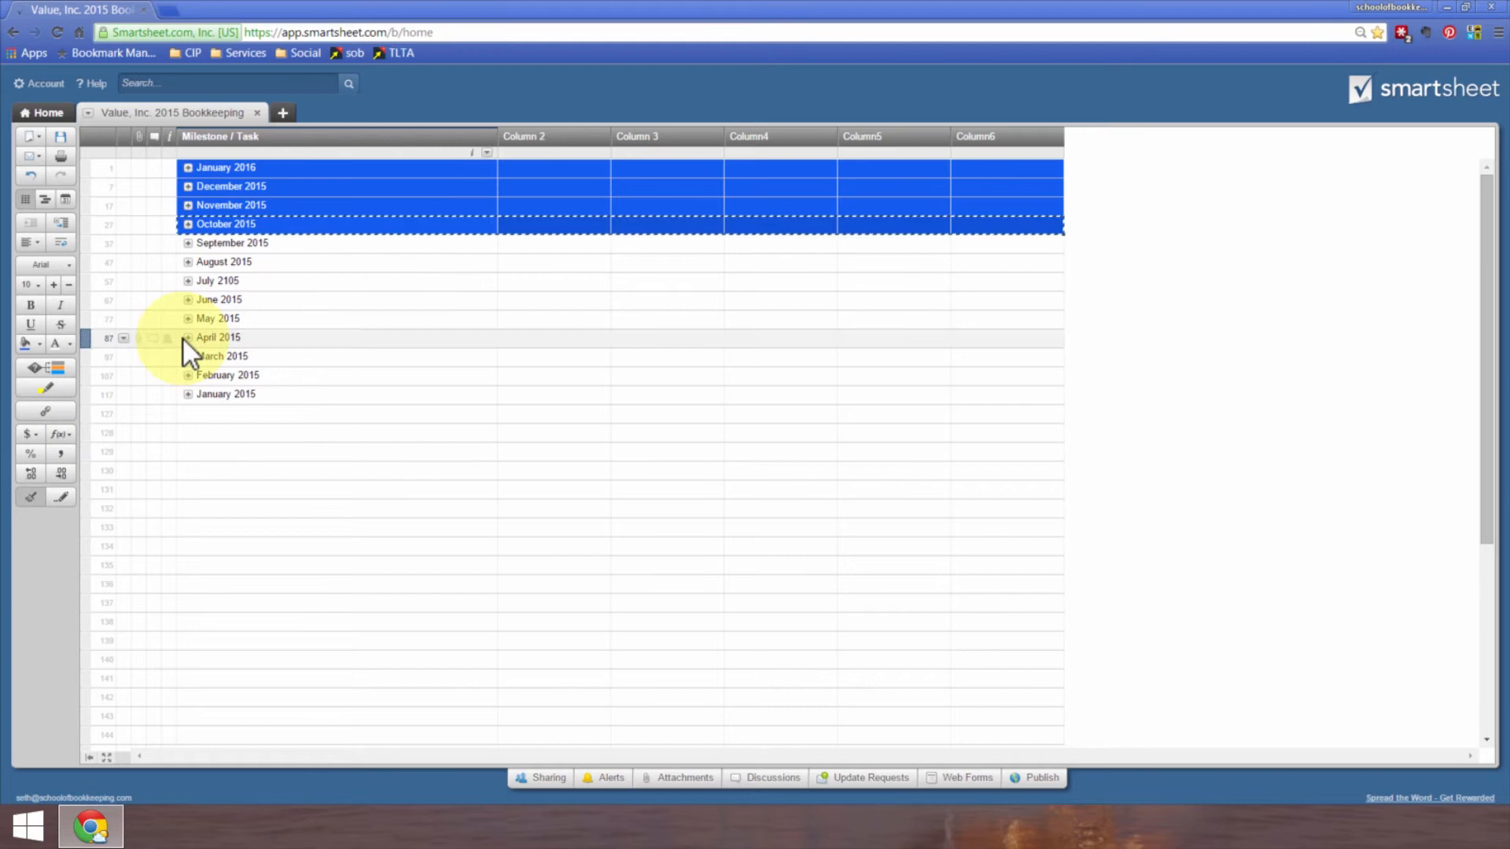
{"action": "left_click", "coordinate": [221, 242]}
{"action": "left_click", "coordinate": [24, 495]}
{"action": "left_click", "coordinate": [220, 262]}
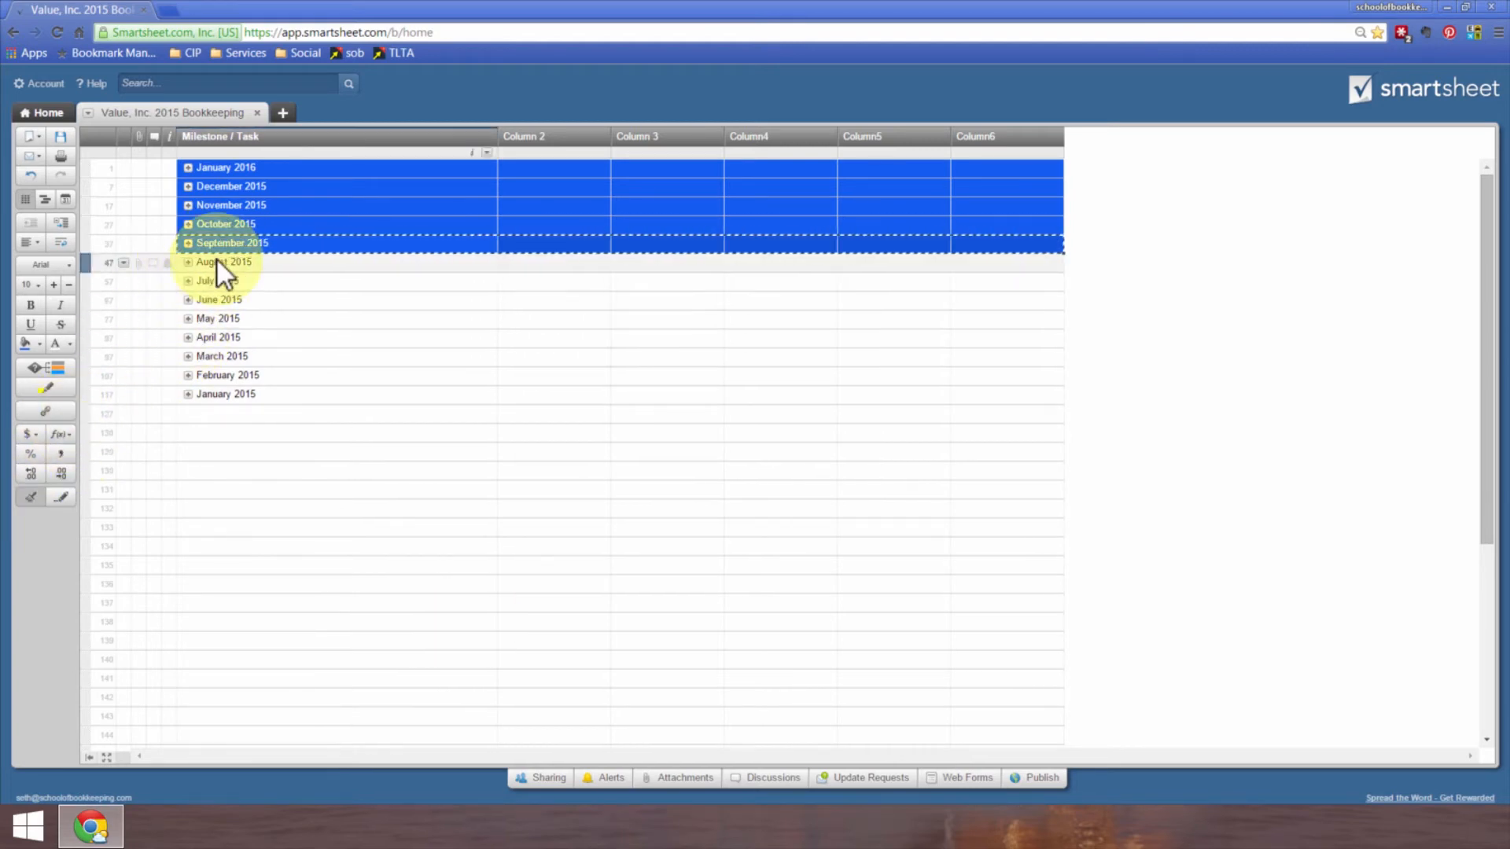
{"action": "left_click", "coordinate": [33, 496]}
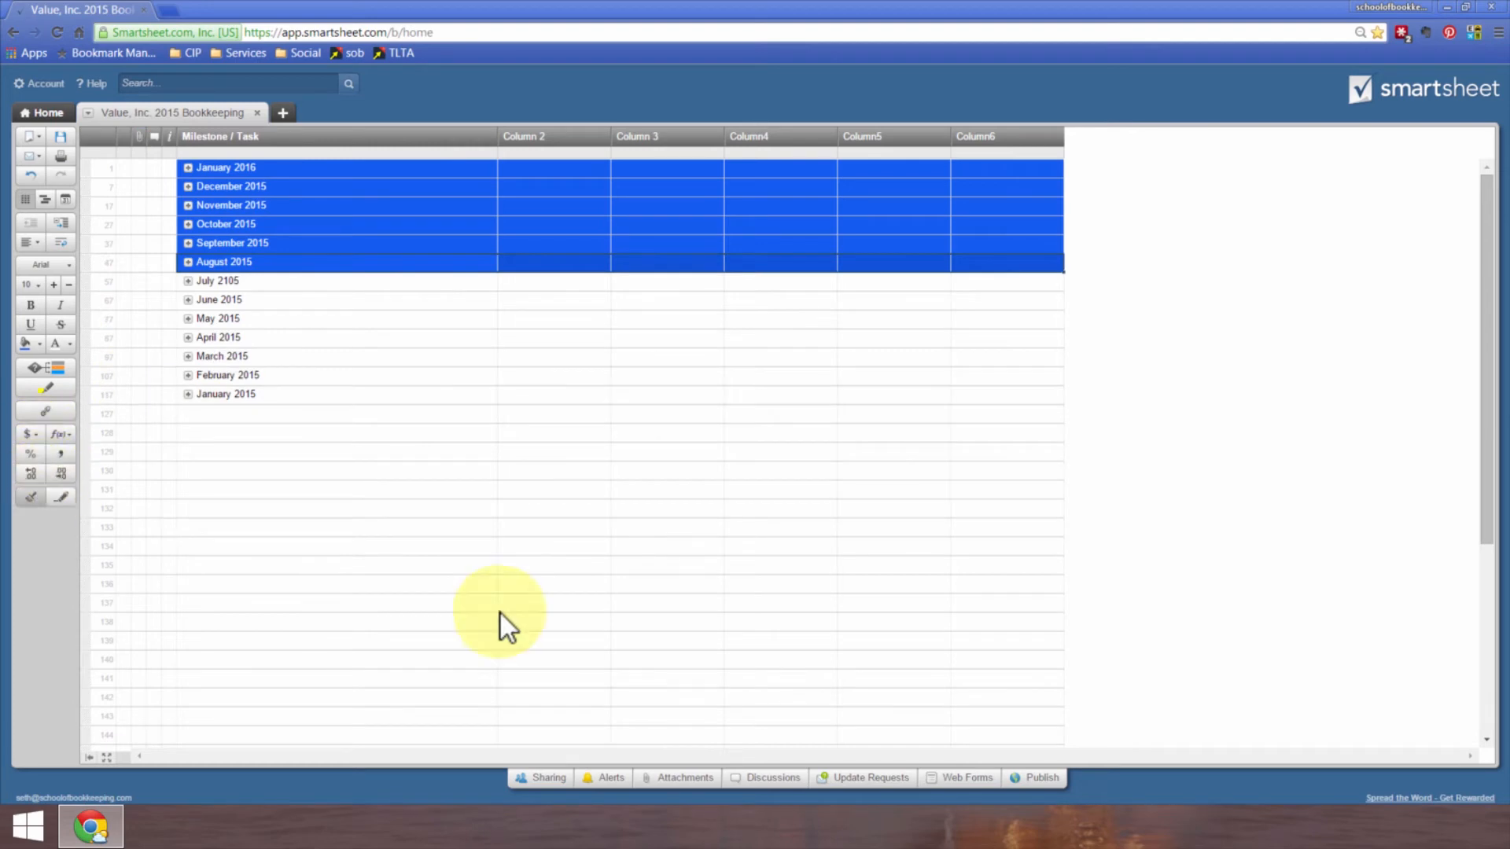
{"action": "left_click", "coordinate": [225, 280]}
{"action": "left_click", "coordinate": [33, 496]}
{"action": "left_click", "coordinate": [225, 300]}
{"action": "left_click", "coordinate": [33, 496]}
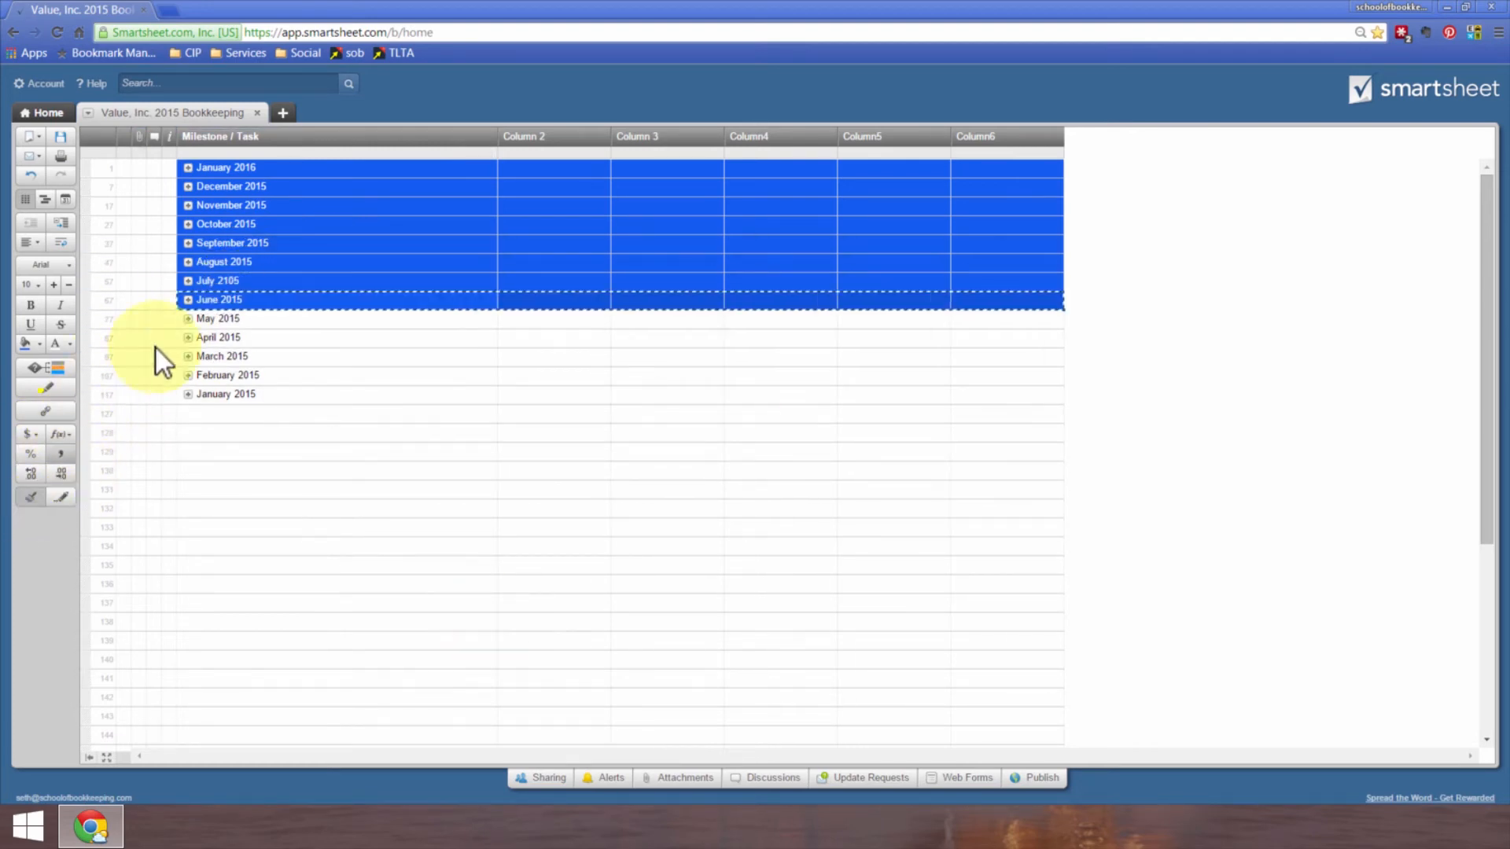
{"action": "left_click", "coordinate": [222, 319]}
{"action": "left_click", "coordinate": [24, 494]}
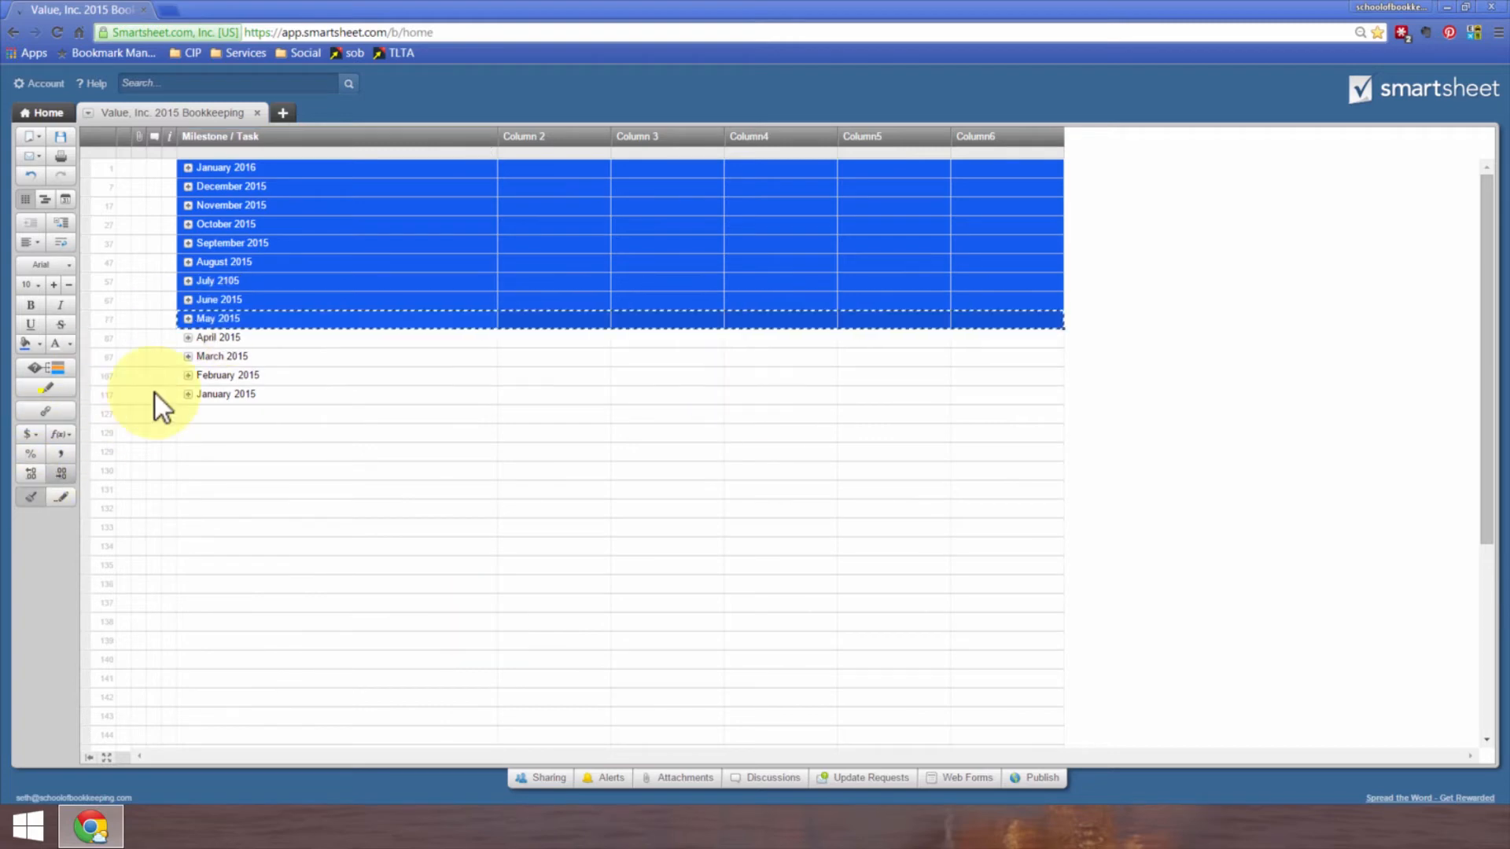
{"action": "left_click", "coordinate": [211, 333]}
{"action": "left_click", "coordinate": [34, 494]}
{"action": "left_click", "coordinate": [247, 354]}
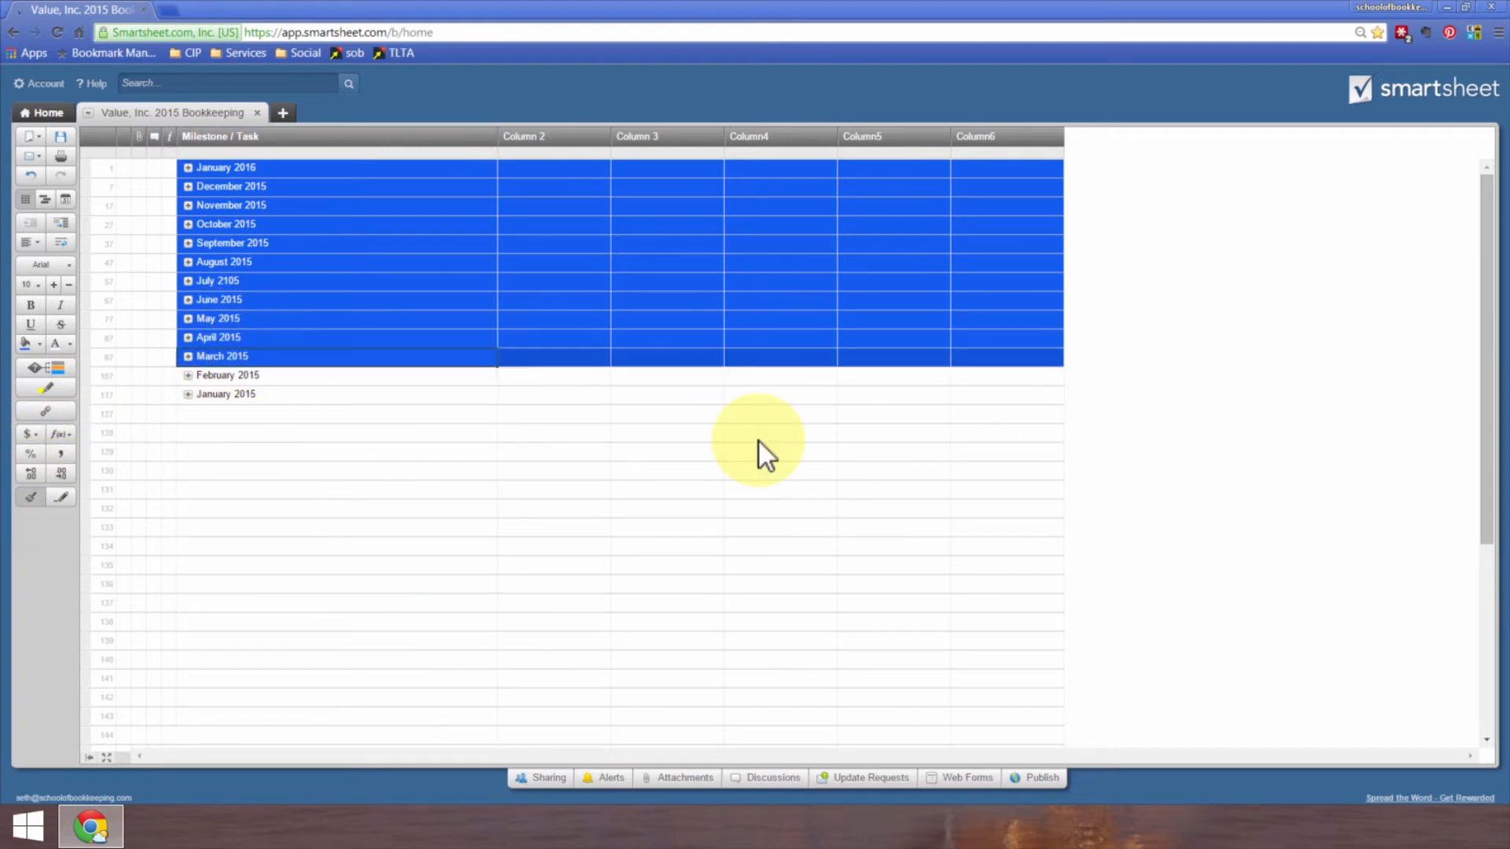
{"action": "left_click", "coordinate": [31, 496]}
{"action": "left_click", "coordinate": [228, 376]}
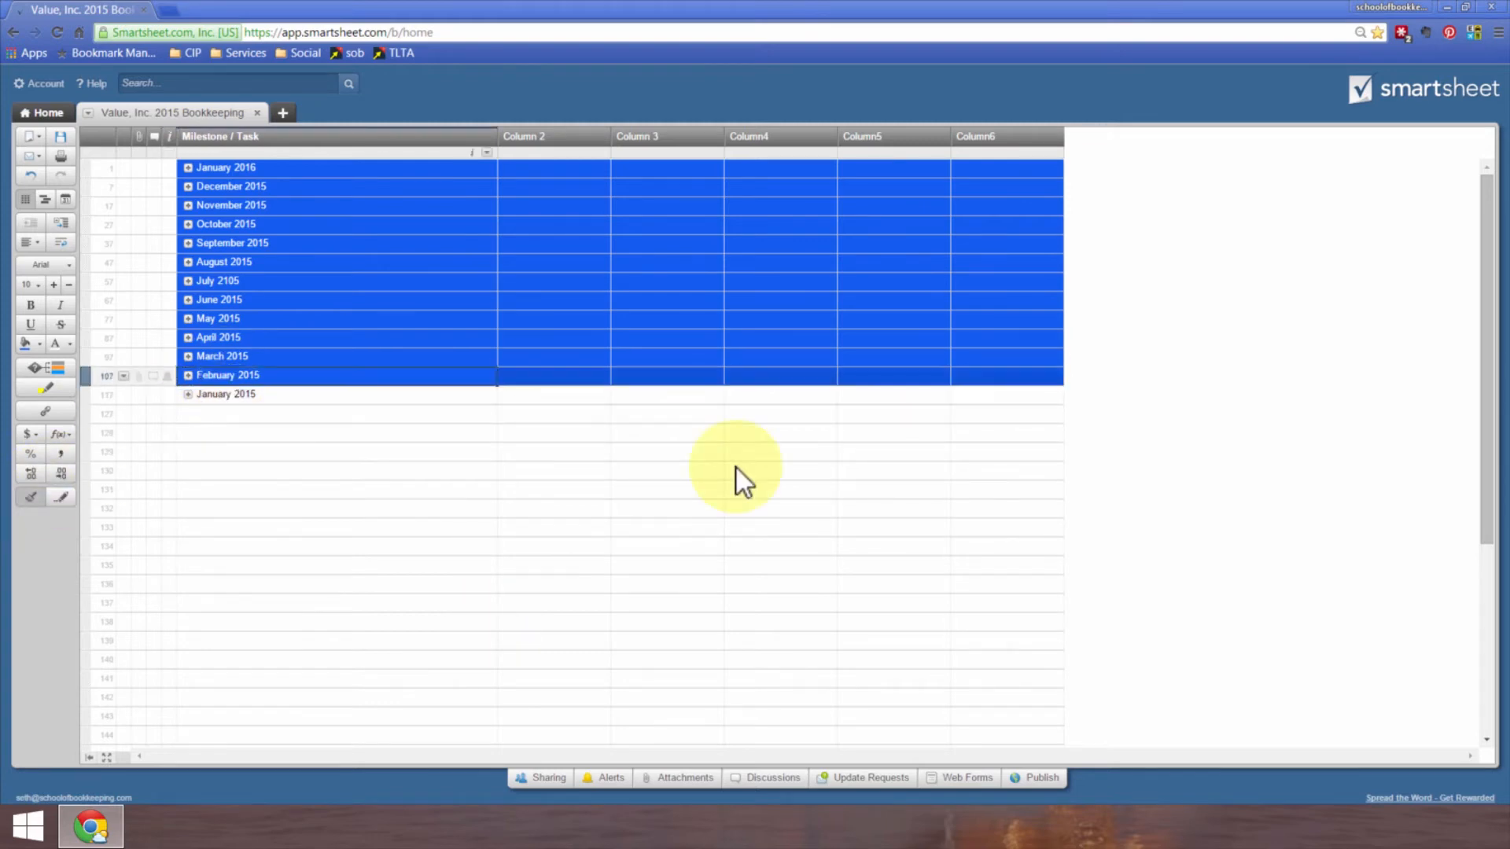
{"action": "left_click", "coordinate": [32, 496]}
{"action": "left_click", "coordinate": [219, 396]}
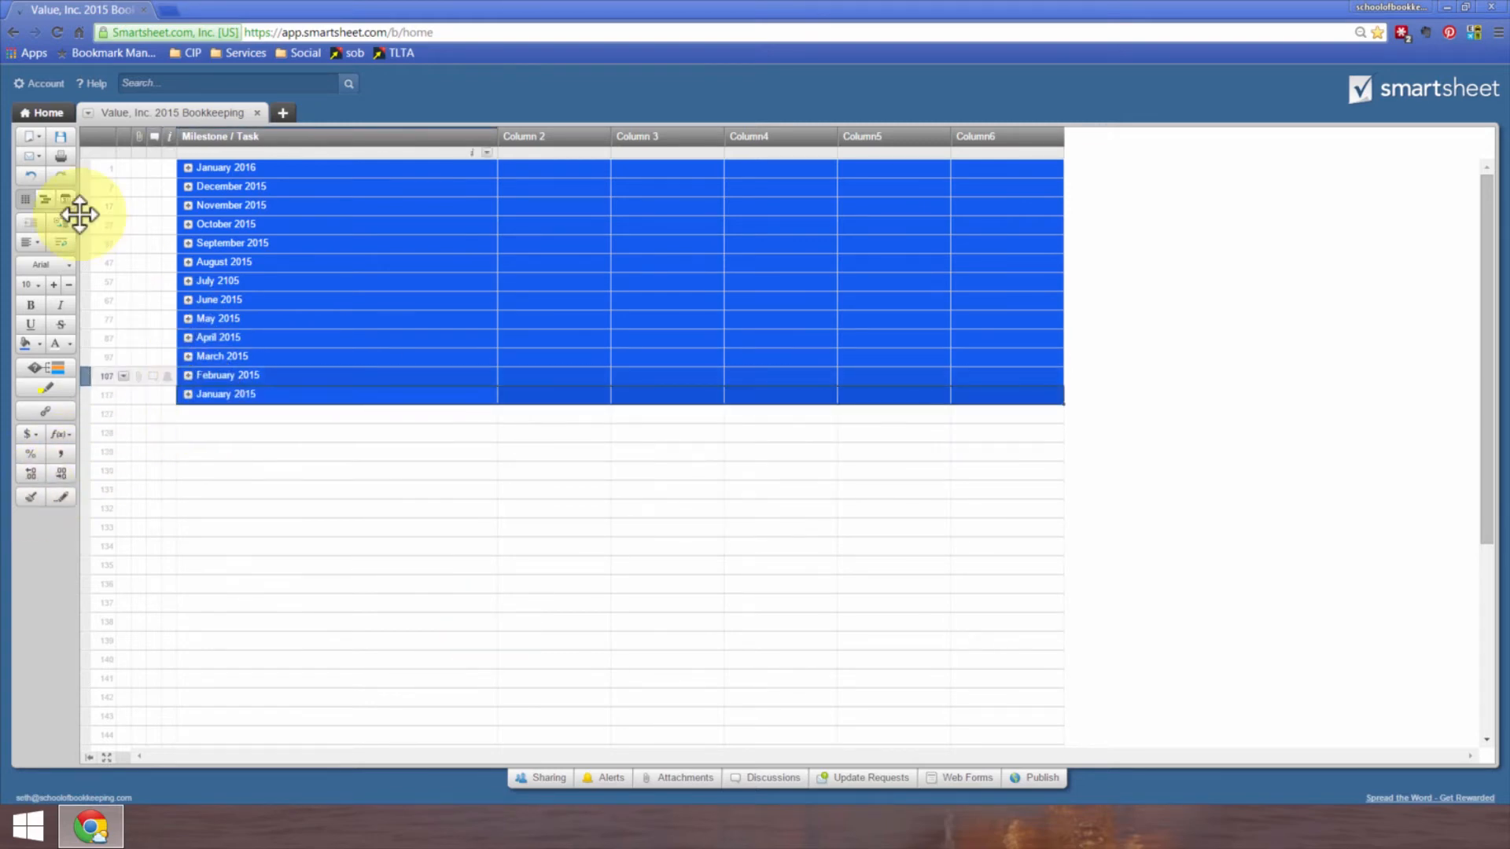
{"action": "left_click", "coordinate": [60, 135]}
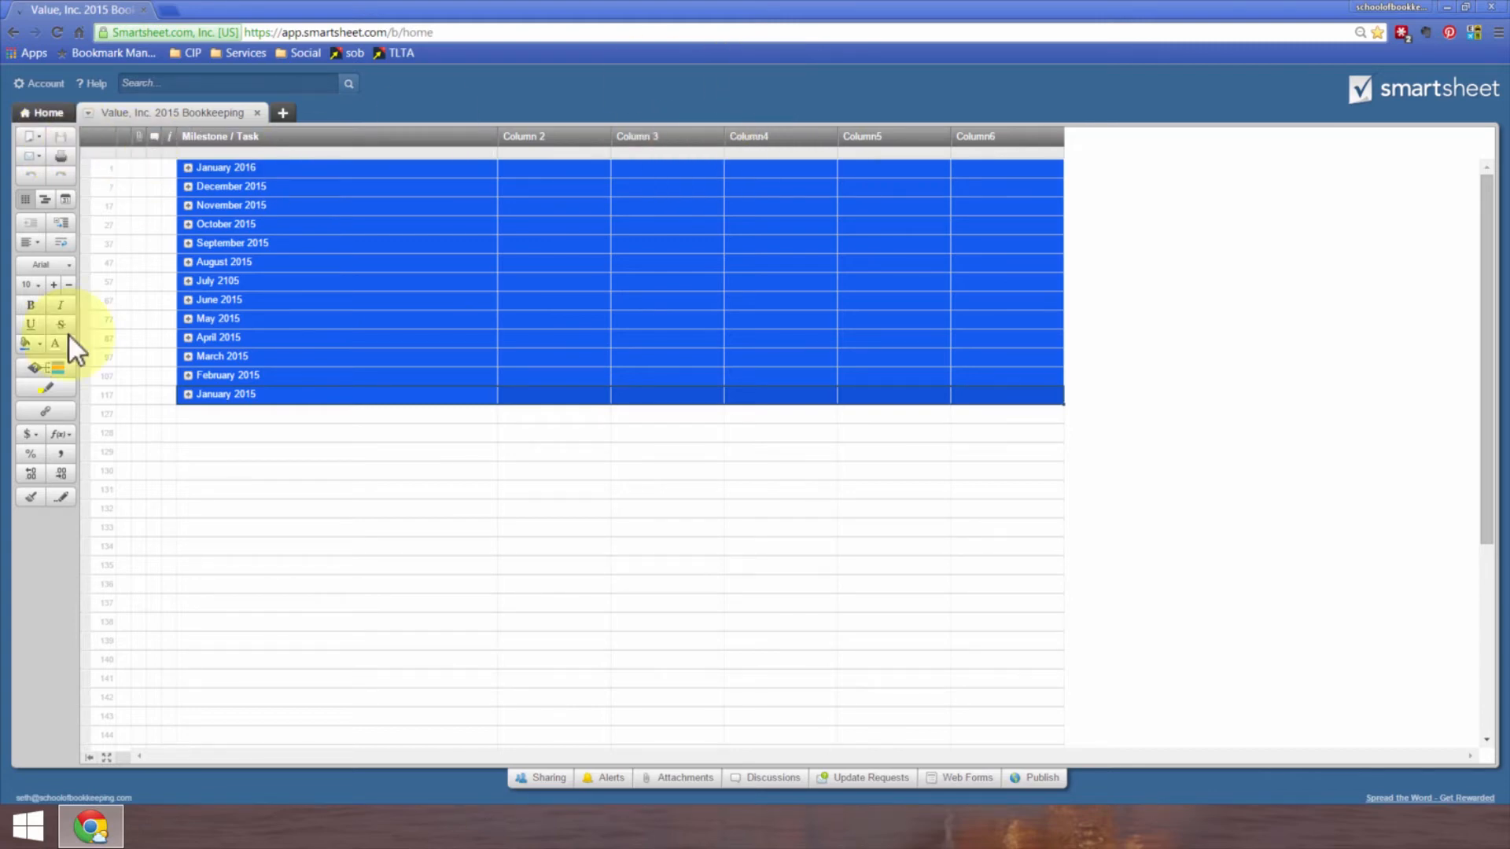
Step: Expand January 2015 and add a "1099s" task in a new row under "Send Financial Reports to Client"
{"action": "left_click", "coordinate": [188, 395]}
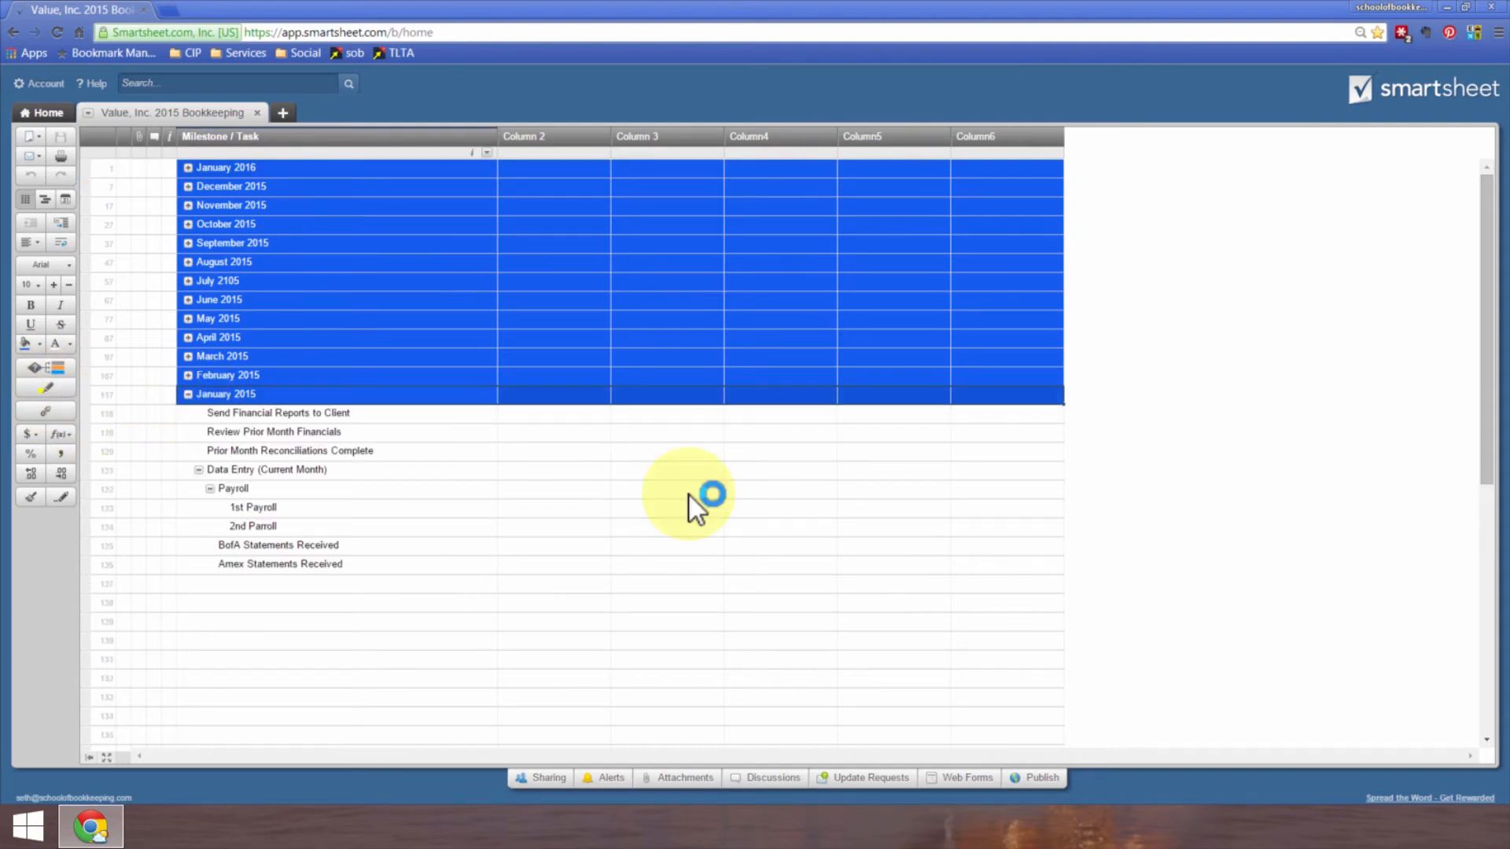
{"action": "left_click", "coordinate": [265, 413]}
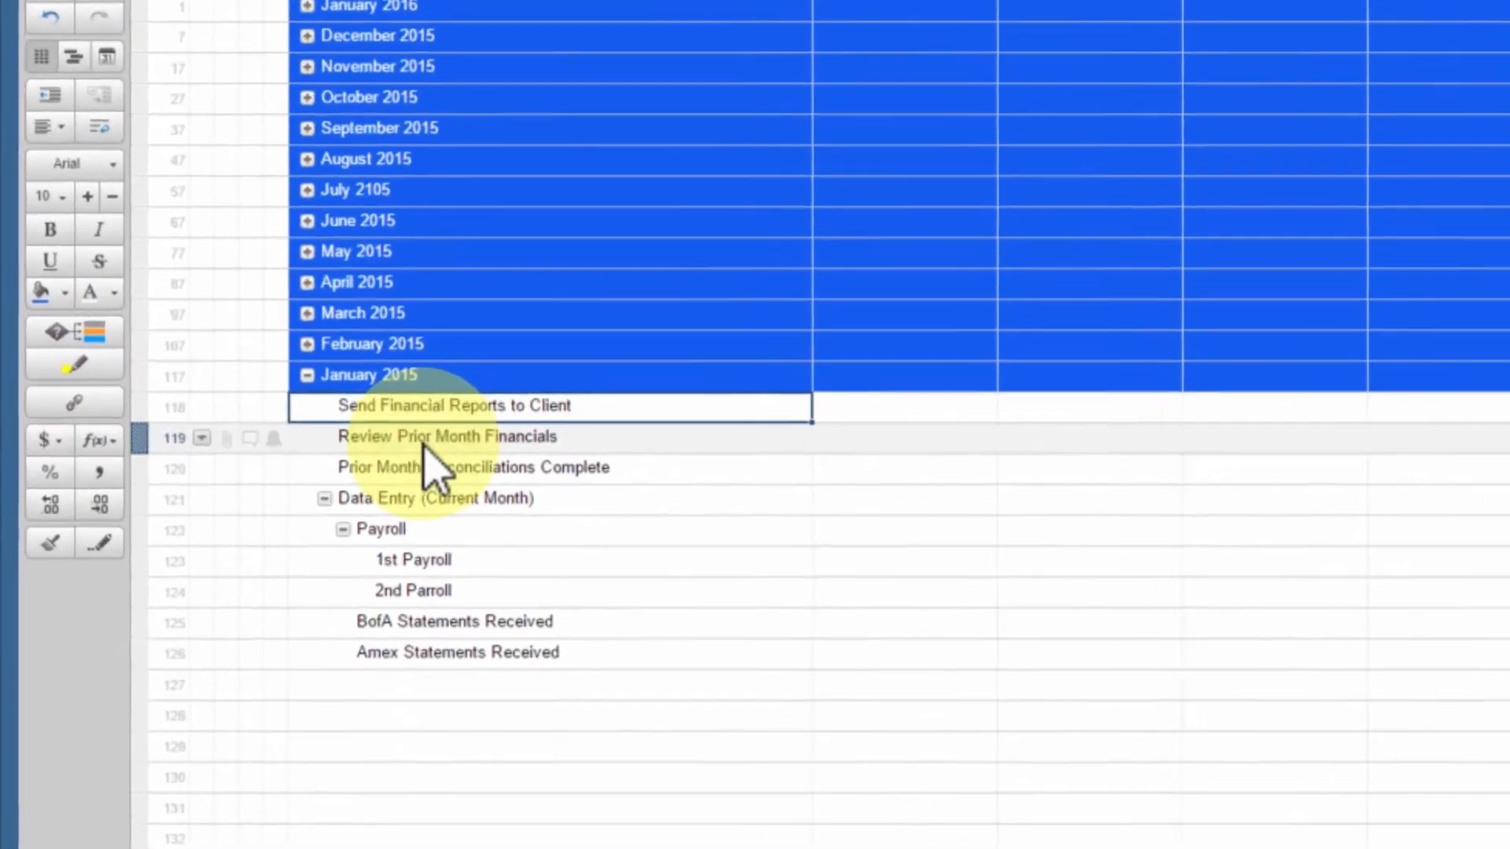
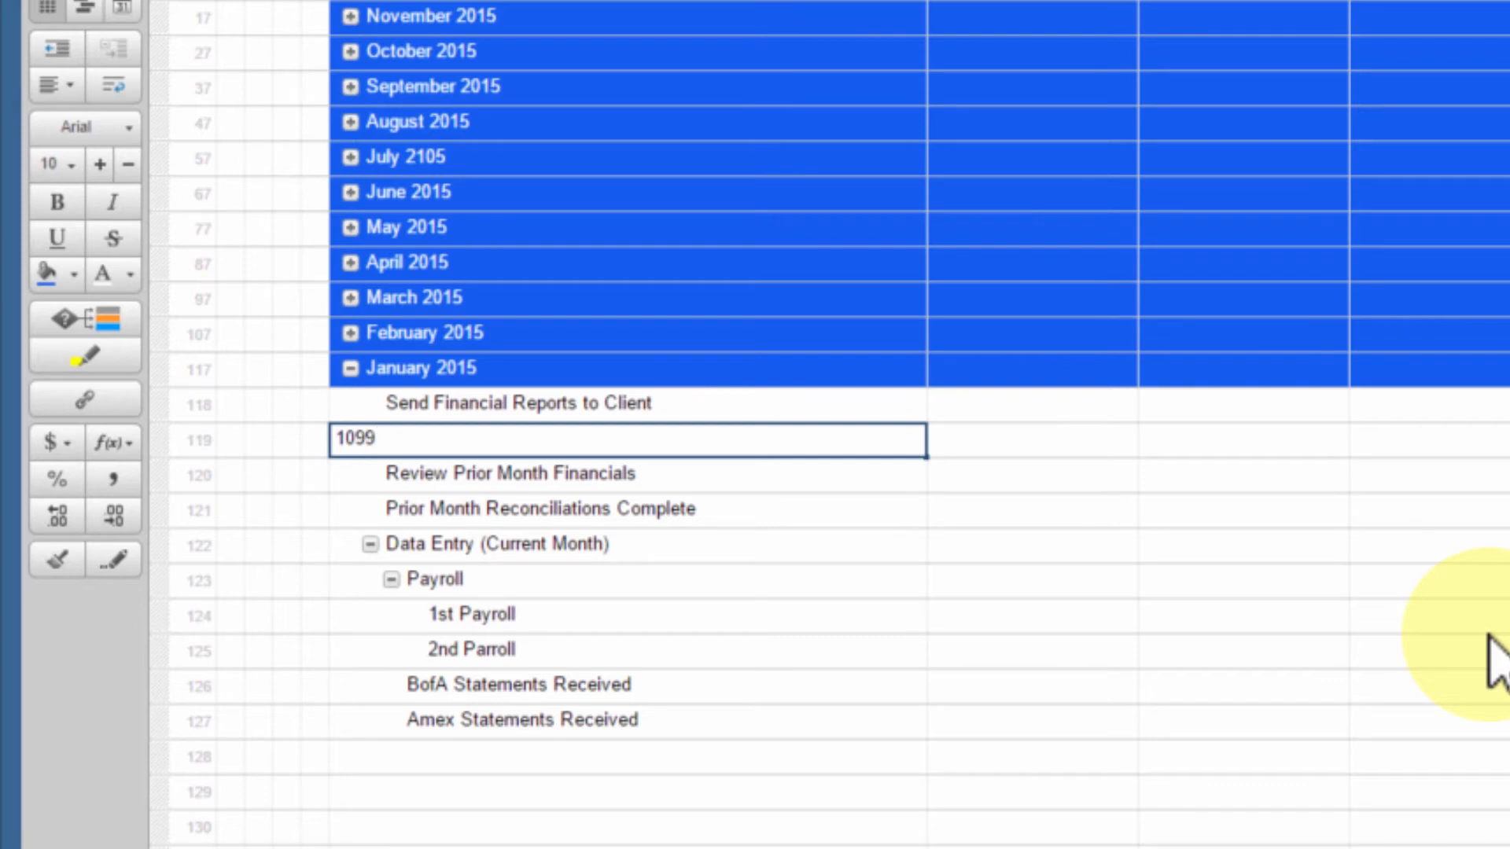
{"action": "key", "text": "Tab"}
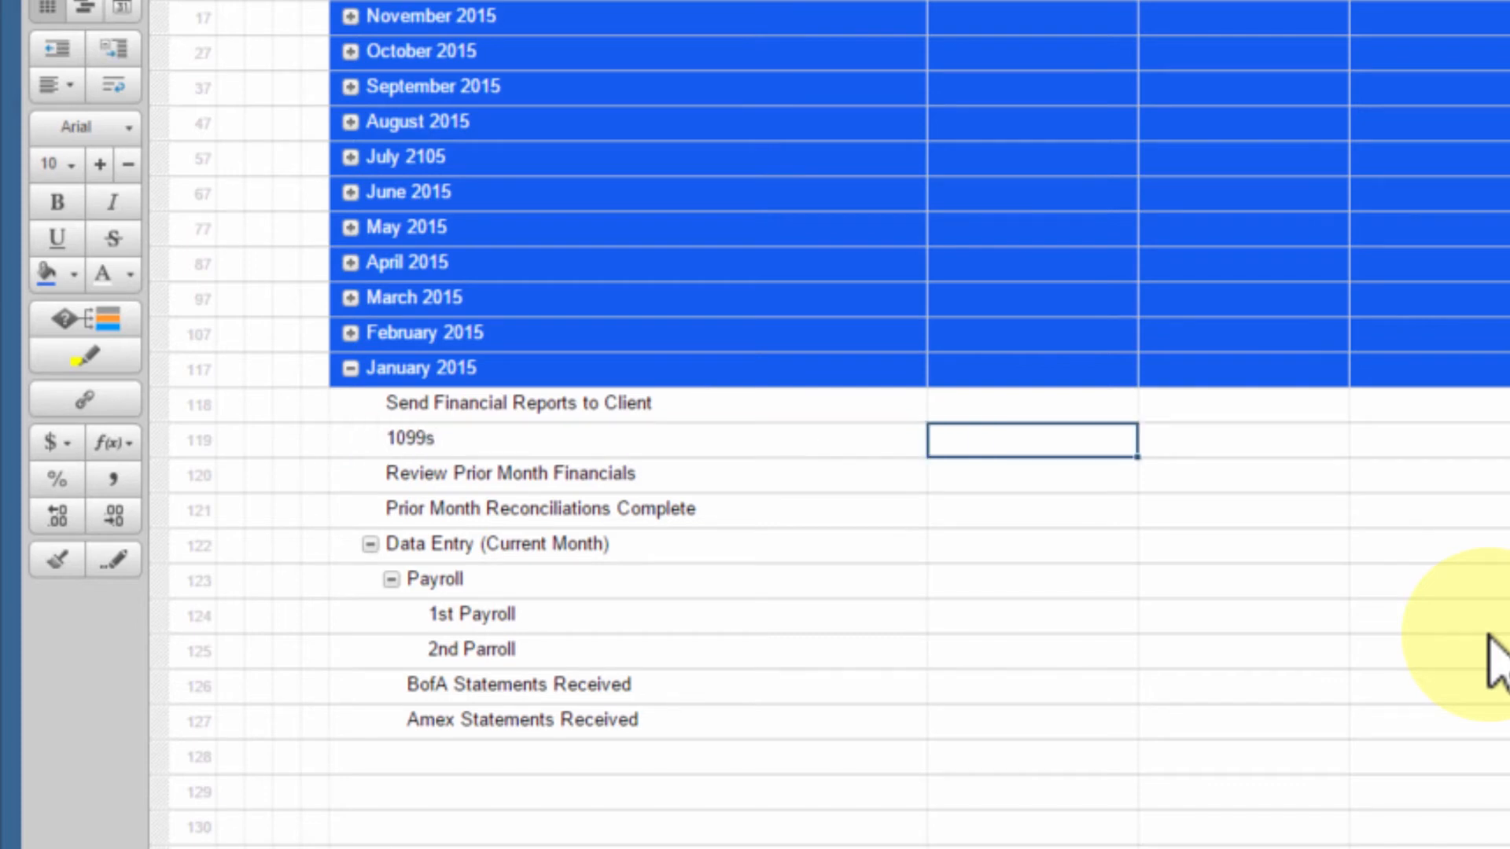
Step: Move the "1099s" row below "Amex Statements Received" at the end of the January 2015 tasks
{"action": "left_click", "coordinate": [474, 452]}
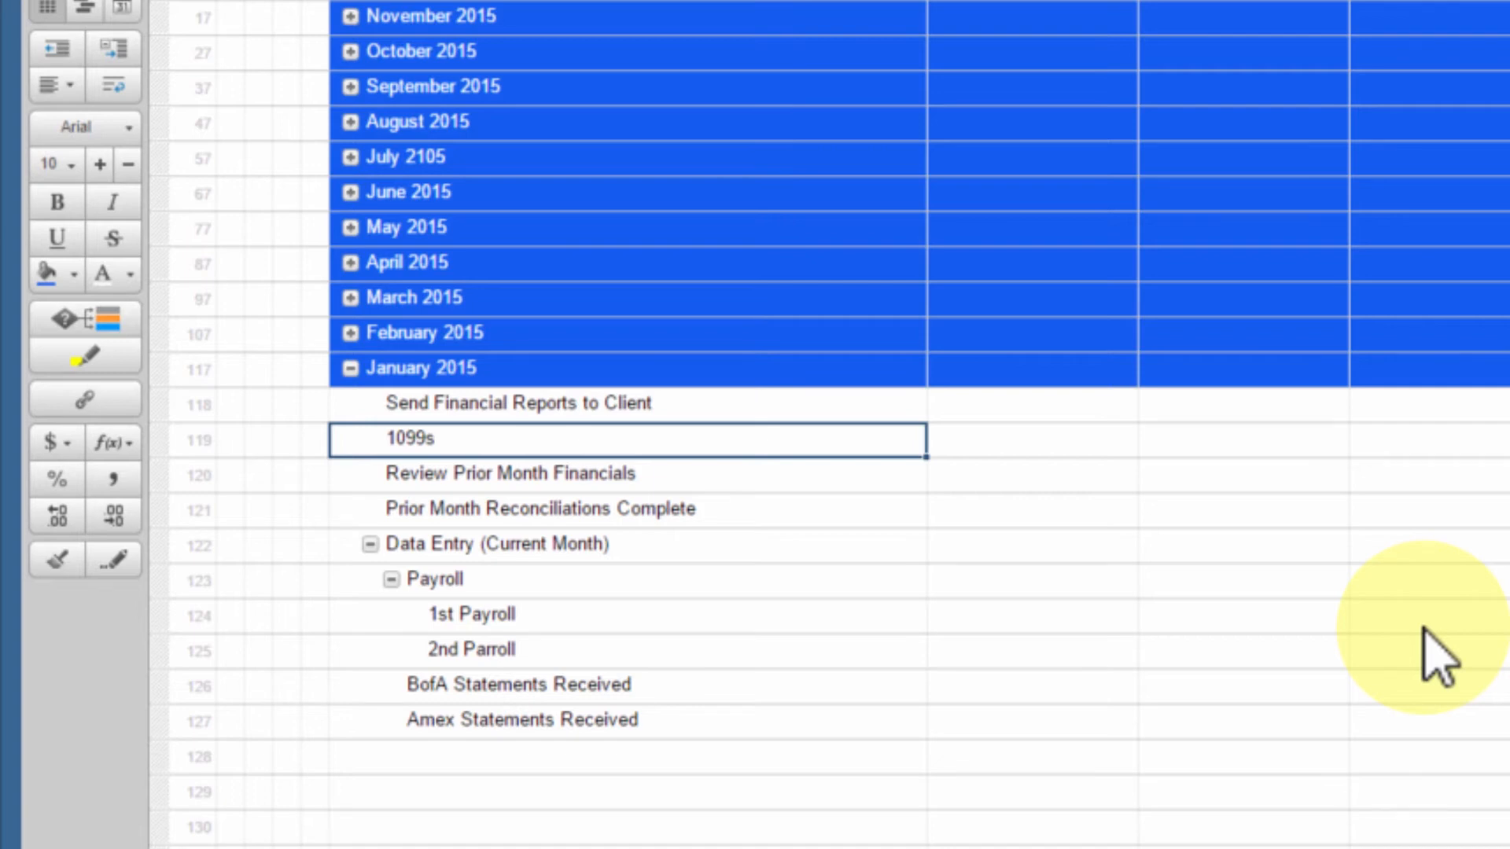
{"action": "left_click", "coordinate": [158, 439]}
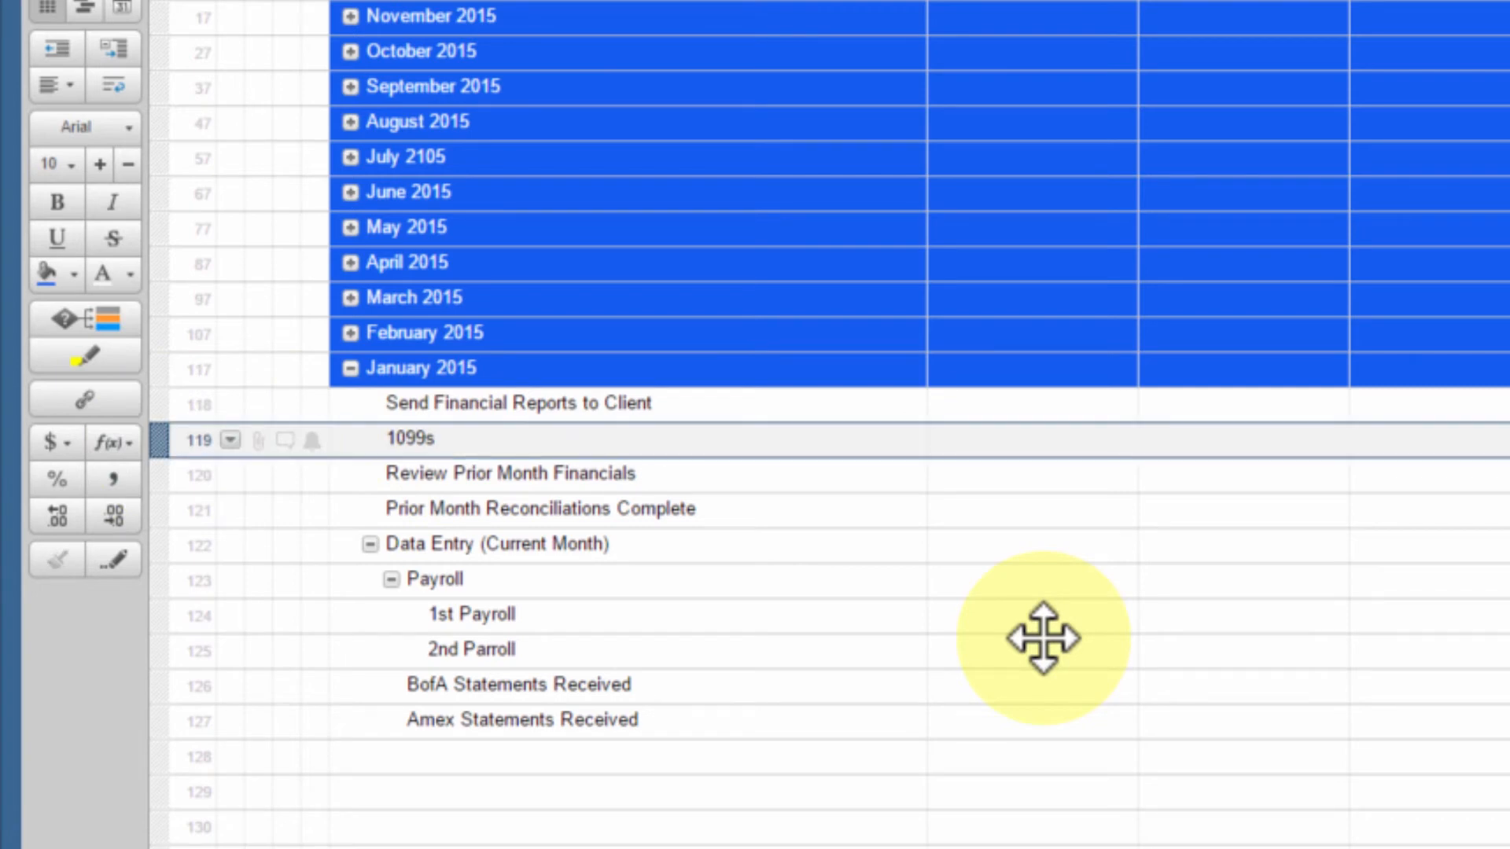
{"action": "left_click_drag", "start_coordinate": [159, 439], "coordinate": [185, 739]}
{"action": "left_click", "coordinate": [449, 717]}
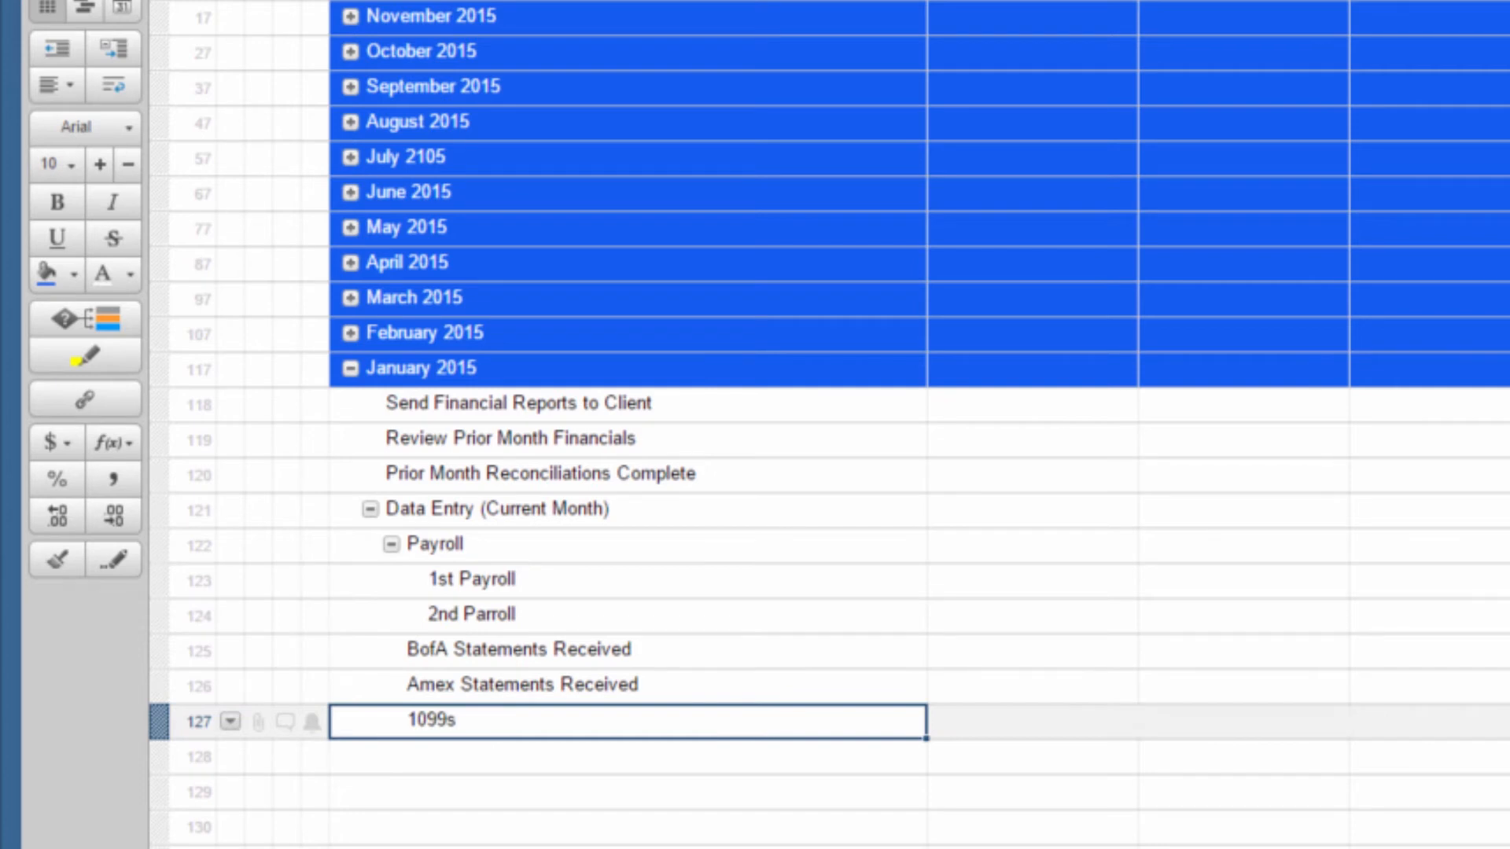
Step: Examine the task hierarchy under "Data Entry (Current Month)", collapsing and re-expanding "Payroll"
{"action": "left_click", "coordinate": [453, 653]}
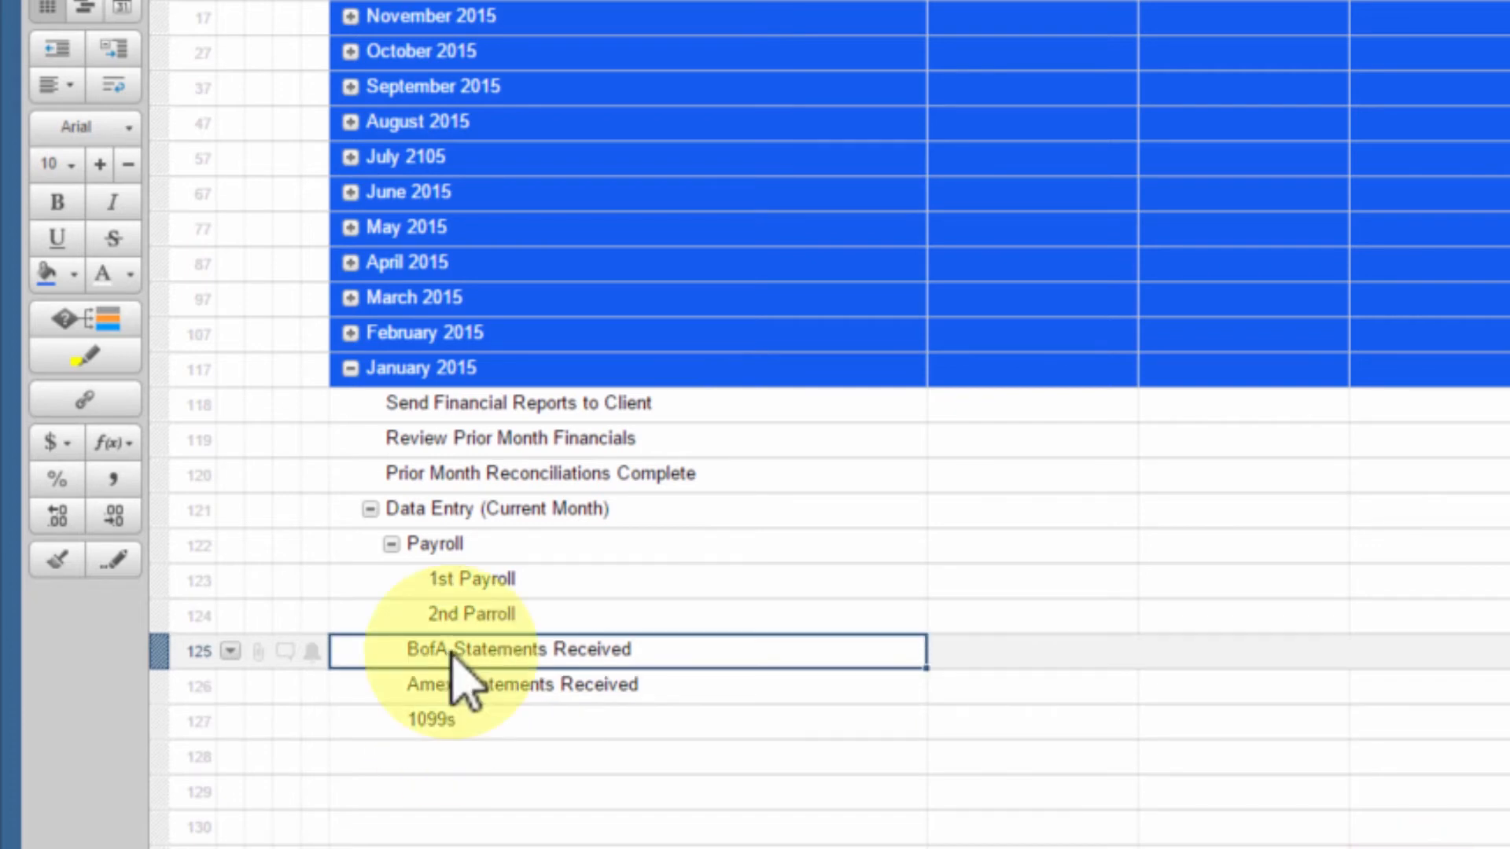
{"action": "left_click_drag", "start_coordinate": [453, 653], "coordinate": [488, 692]}
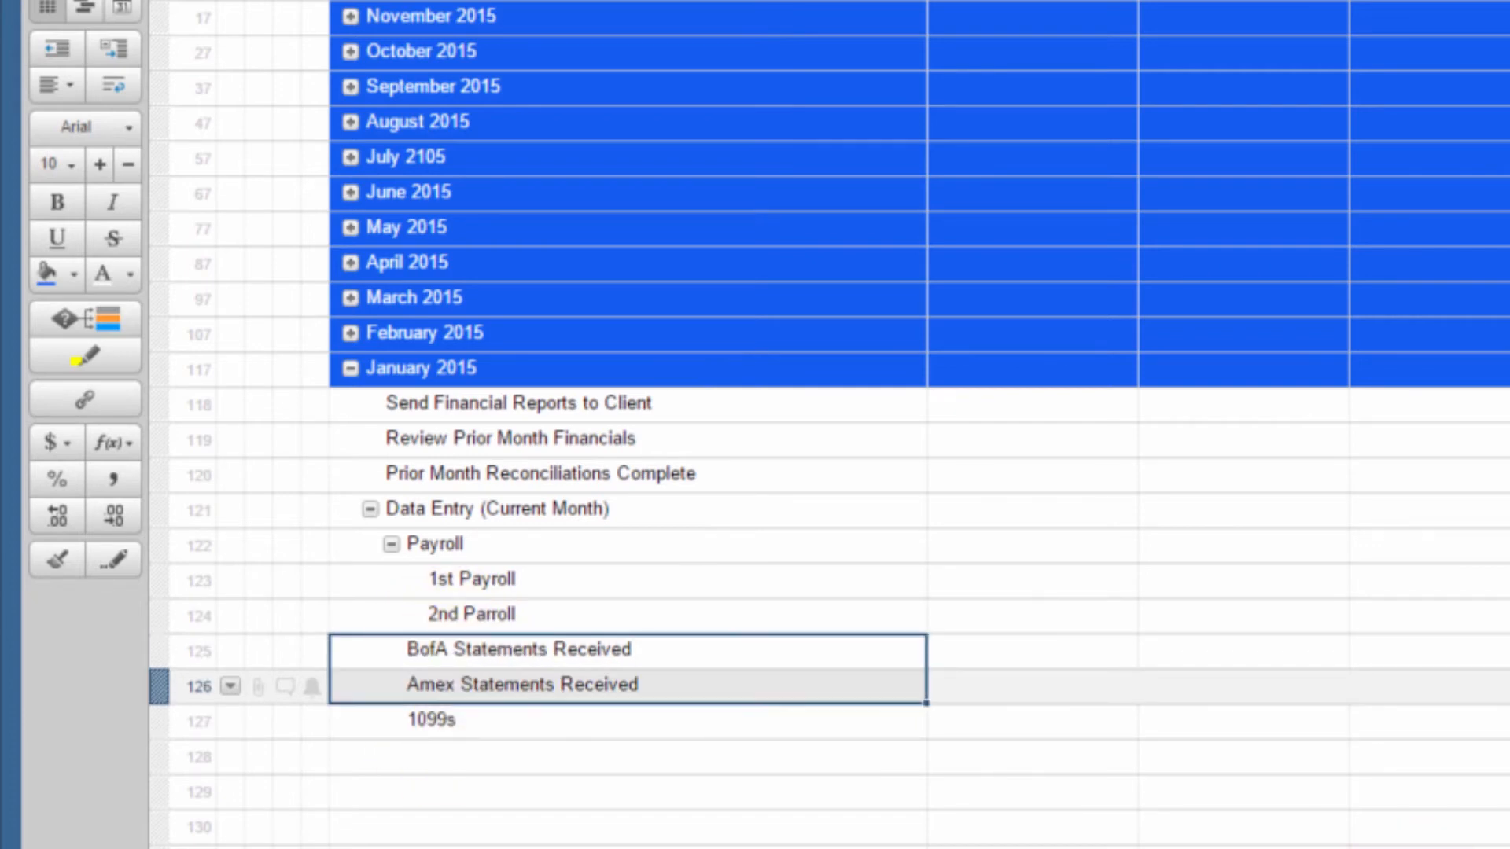
{"action": "left_click", "coordinate": [390, 544]}
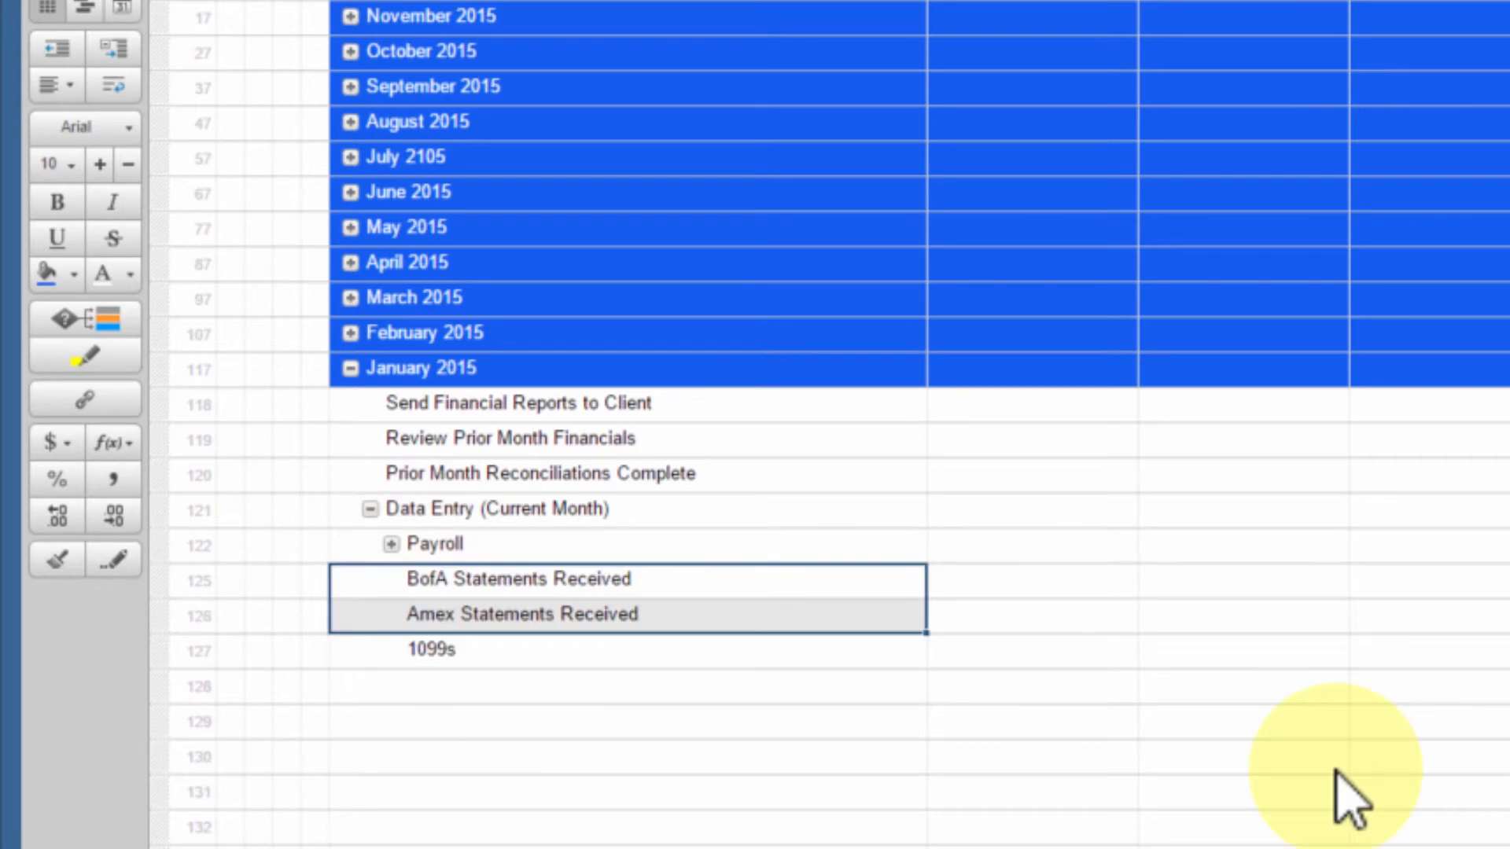
{"action": "left_click", "coordinate": [390, 545]}
{"action": "left_click", "coordinate": [419, 719]}
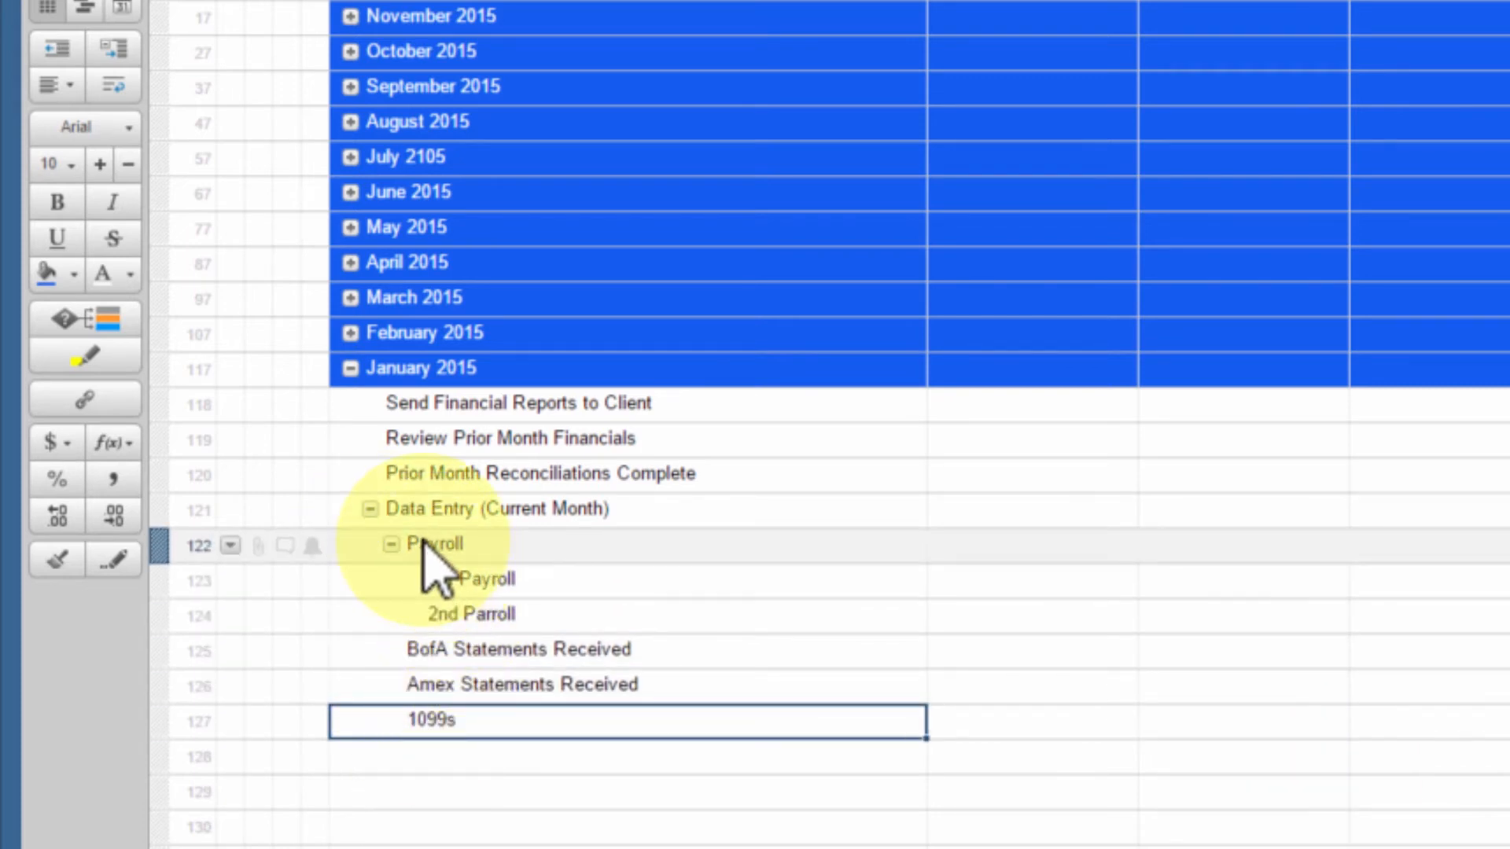
Step: Add the task "Gather W9s" below "1099s" and indent it as a subtask
{"action": "left_click", "coordinate": [486, 757]}
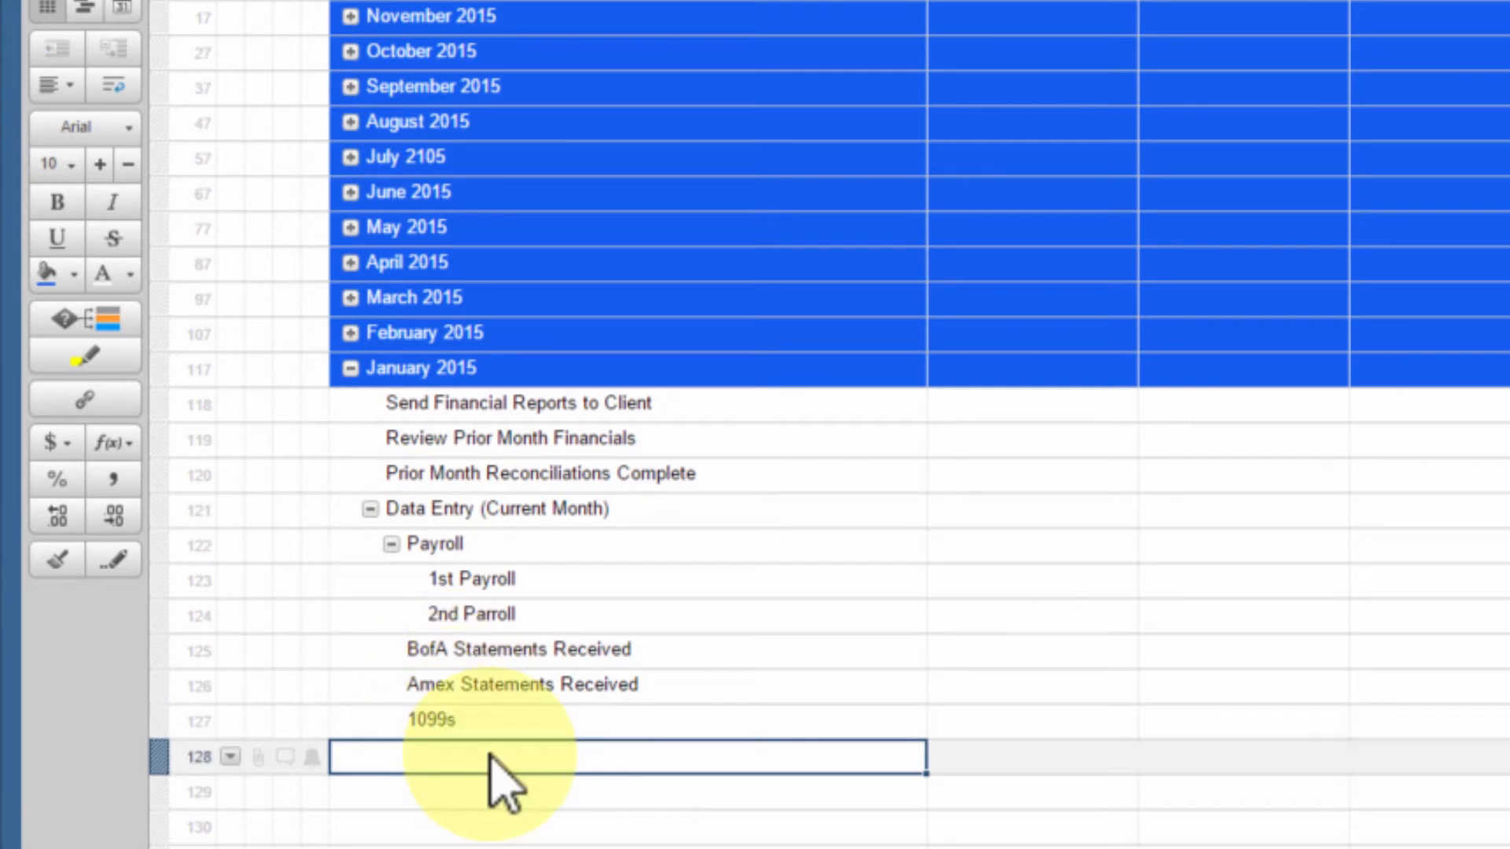
{"action": "type", "text": "Gather W9s"}
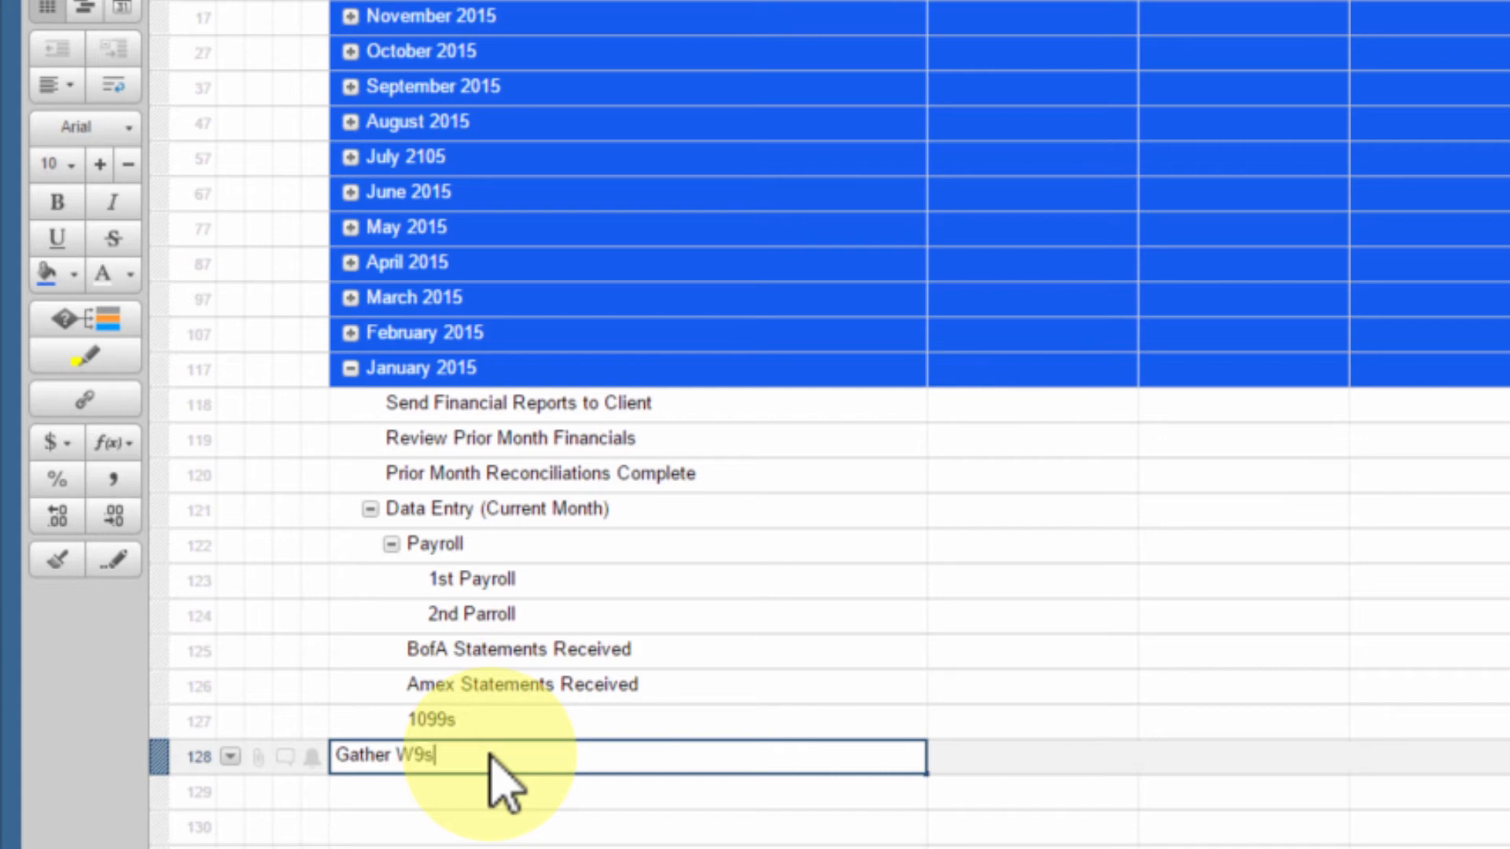
{"action": "key", "text": "Return"}
{"action": "left_click", "coordinate": [490, 757]}
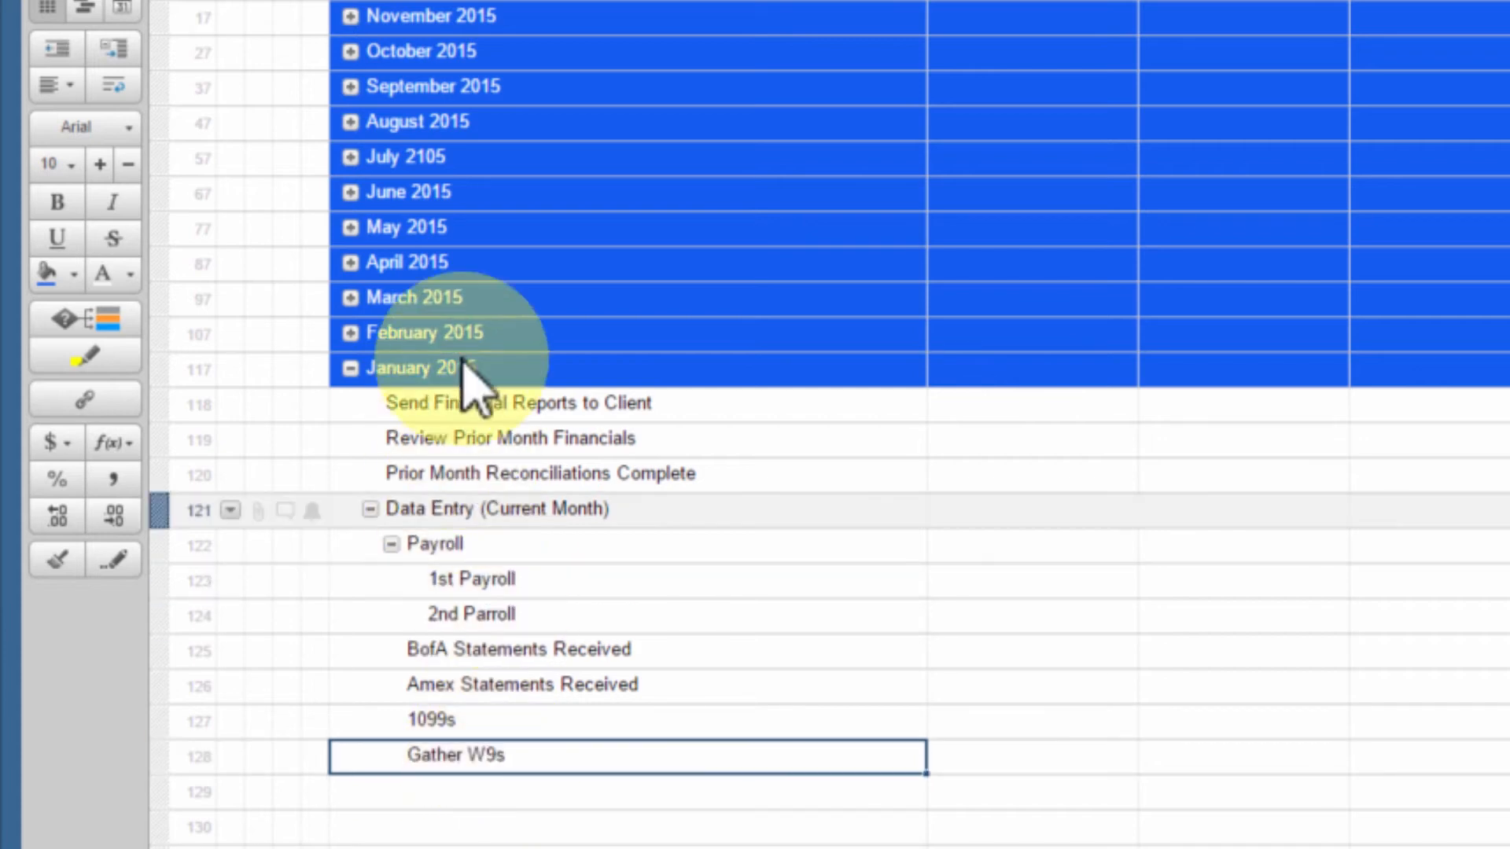
{"action": "left_click", "coordinate": [98, 52]}
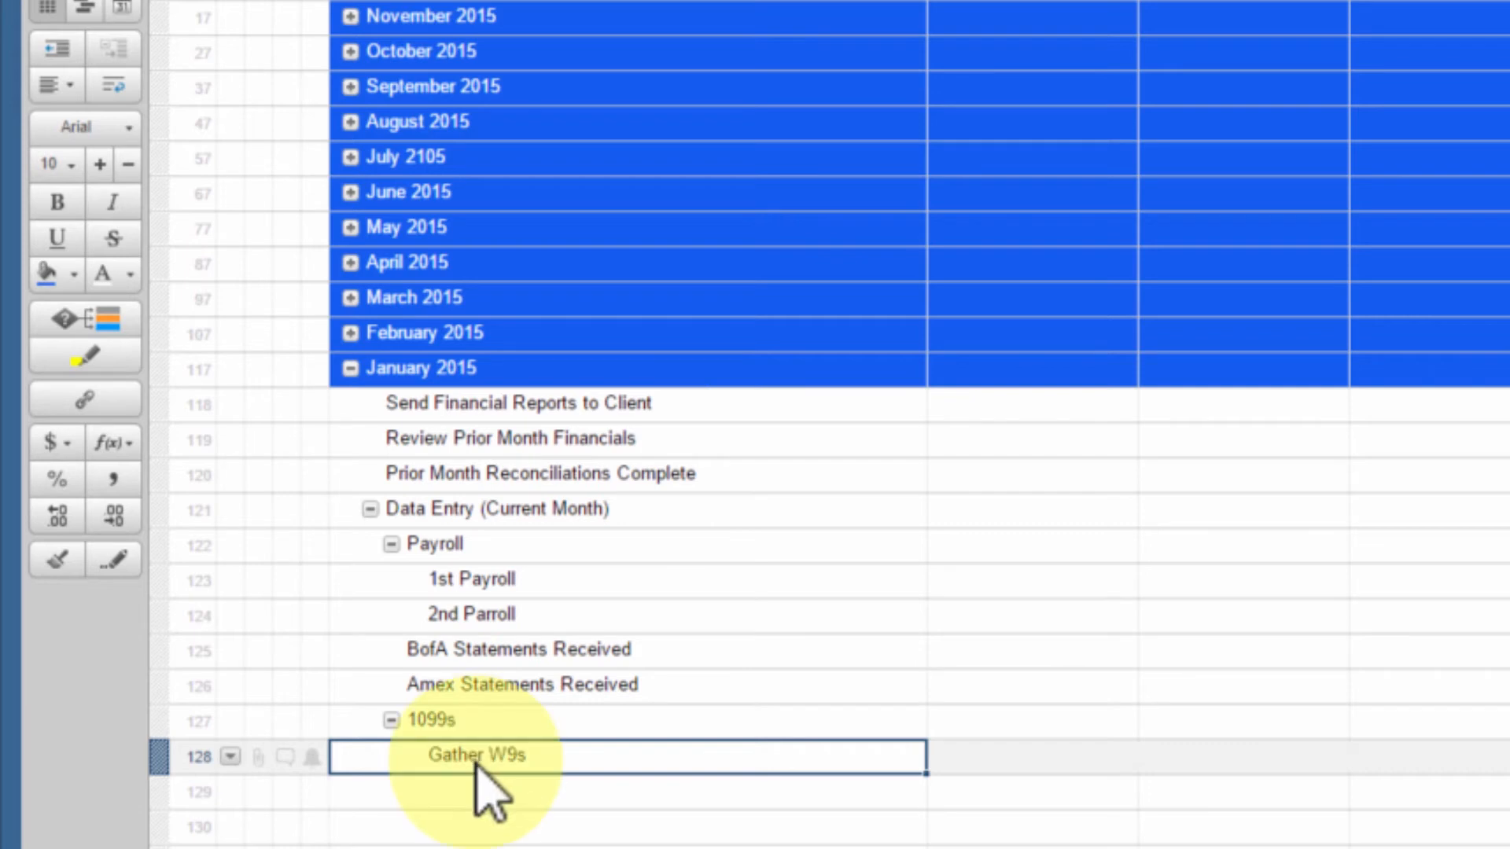
Step: Add the subtask "Run reports to see who needs to get one" below "Gather W9s"
{"action": "left_click", "coordinate": [476, 798]}
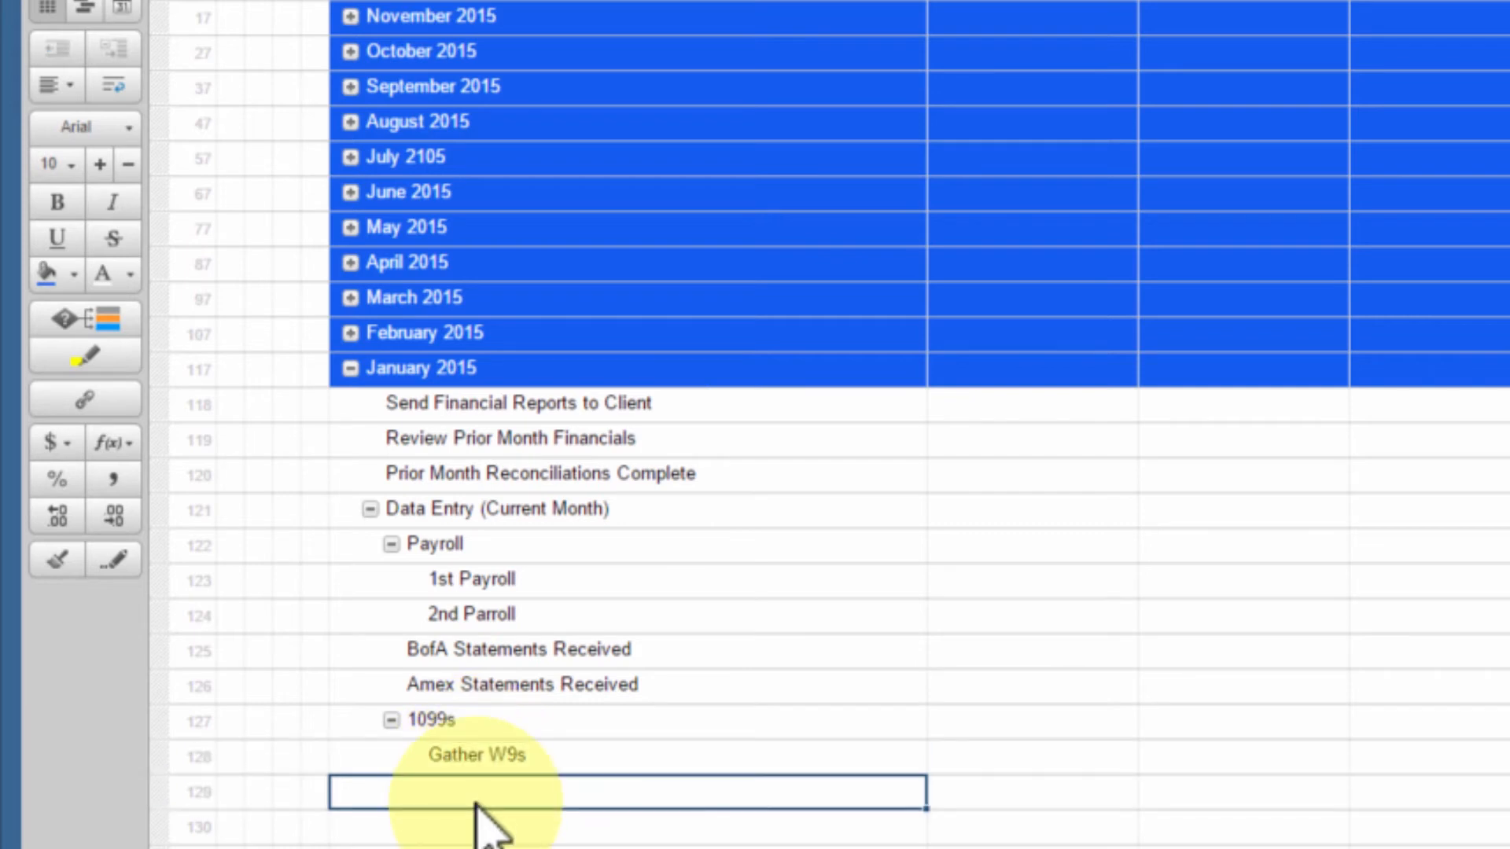
{"action": "type", "text": "Run reports to see who needs to get"}
{"action": "key", "text": "BackSpace"}
{"action": "key", "text": "BackSpace"}
{"action": "type", "text": "get "}
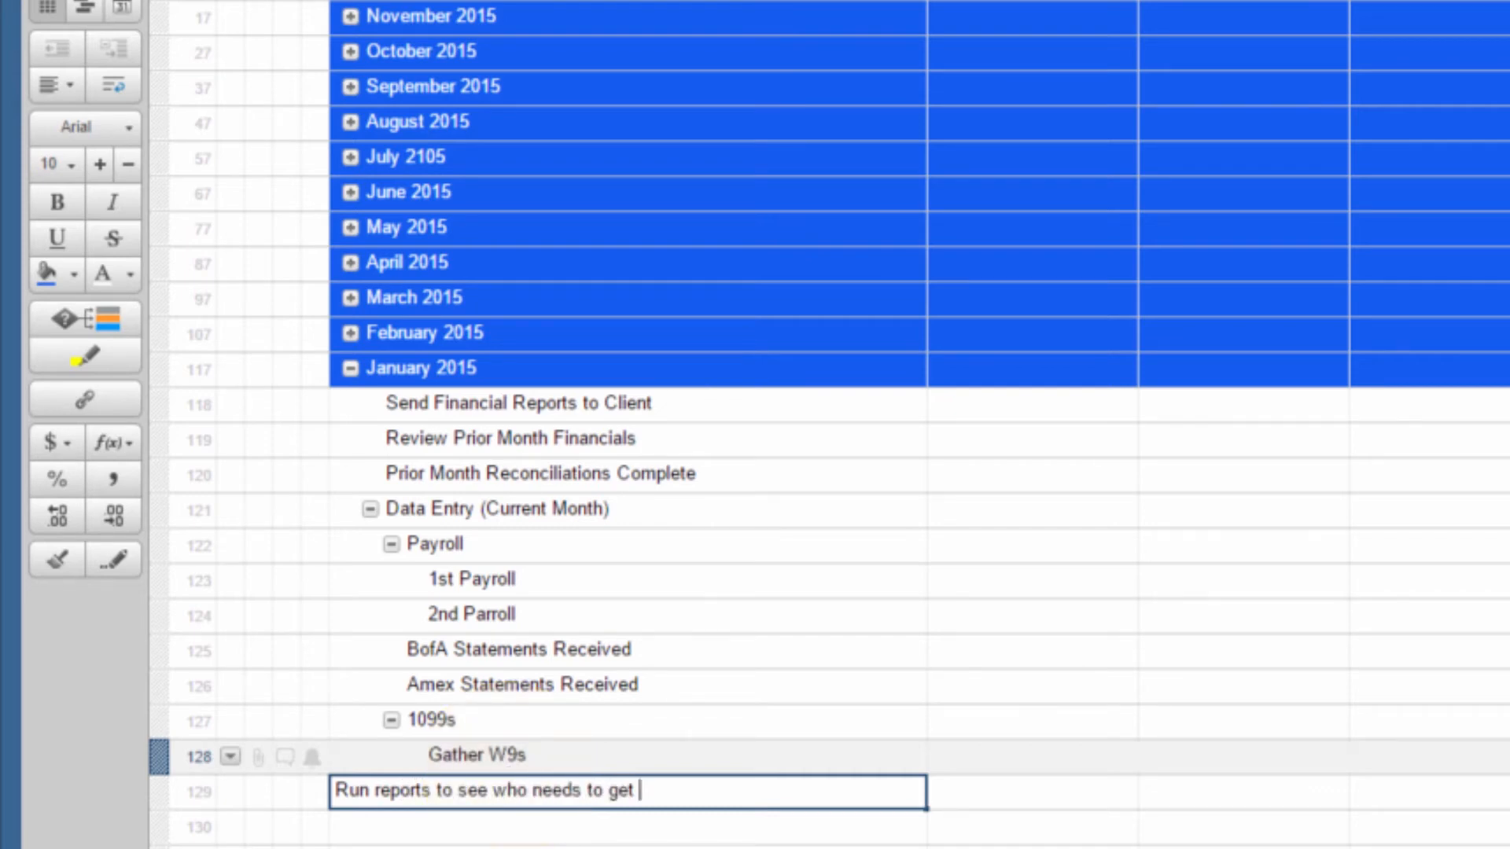
{"action": "type", "text": "one"}
{"action": "key", "text": "Return"}
{"action": "key", "text": "Up"}
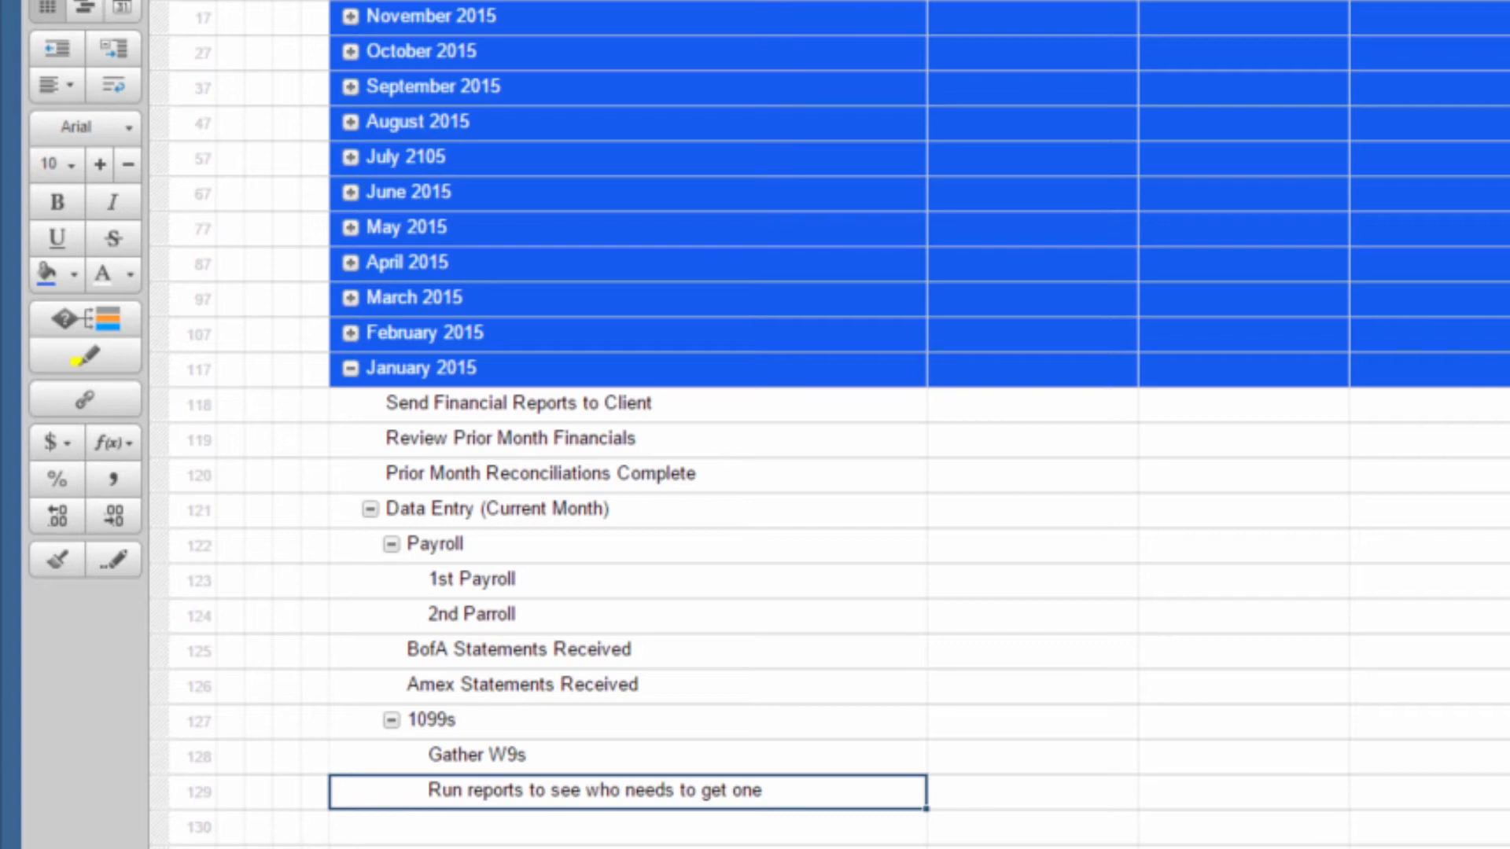
Step: Format the "1099s" row across all columns with a gray background and bold text
{"action": "left_click", "coordinate": [551, 721]}
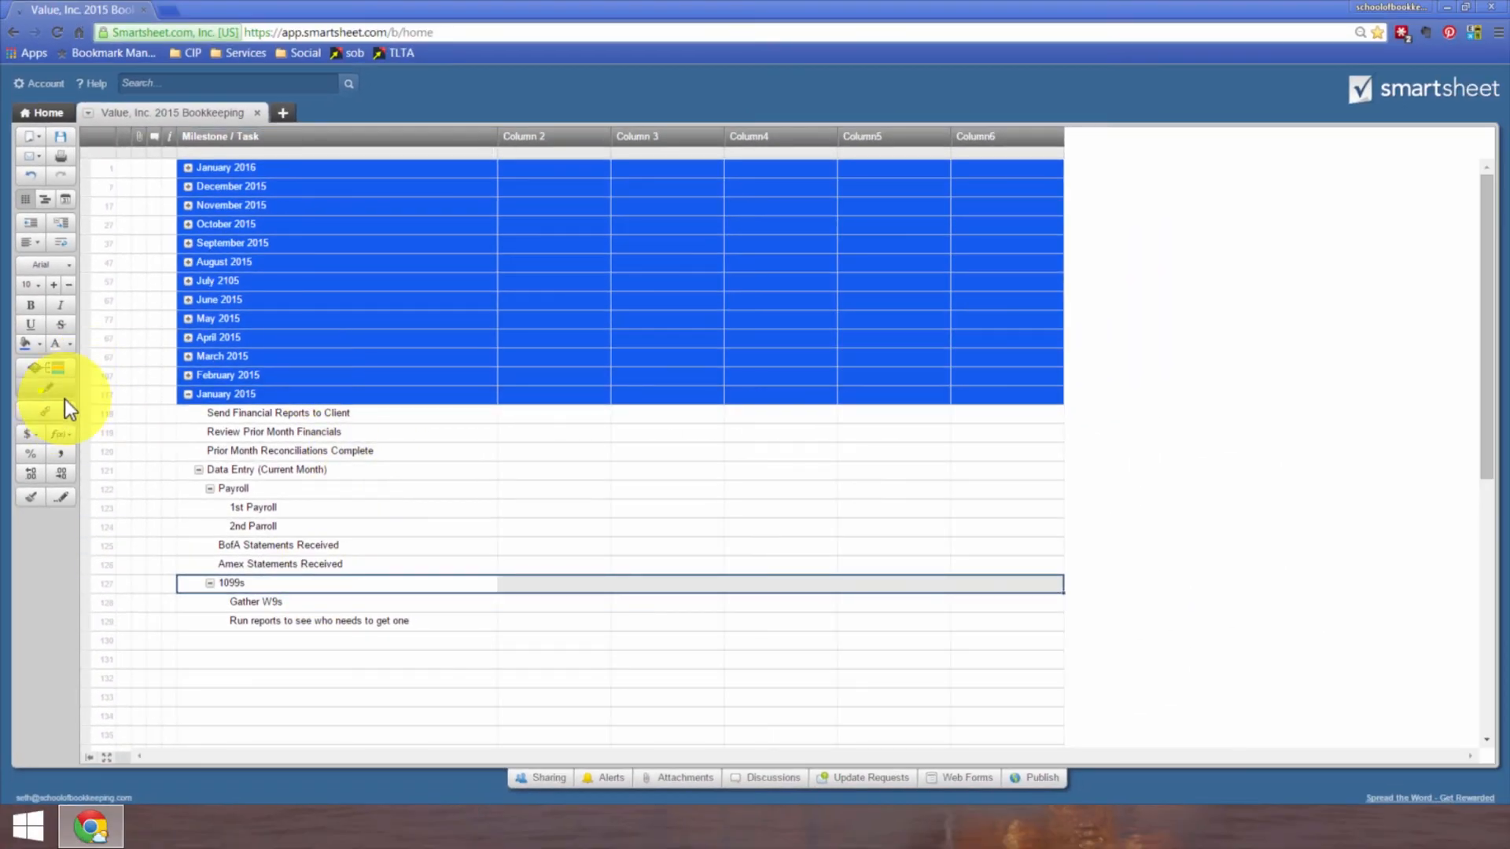
{"action": "left_click", "coordinate": [41, 343]}
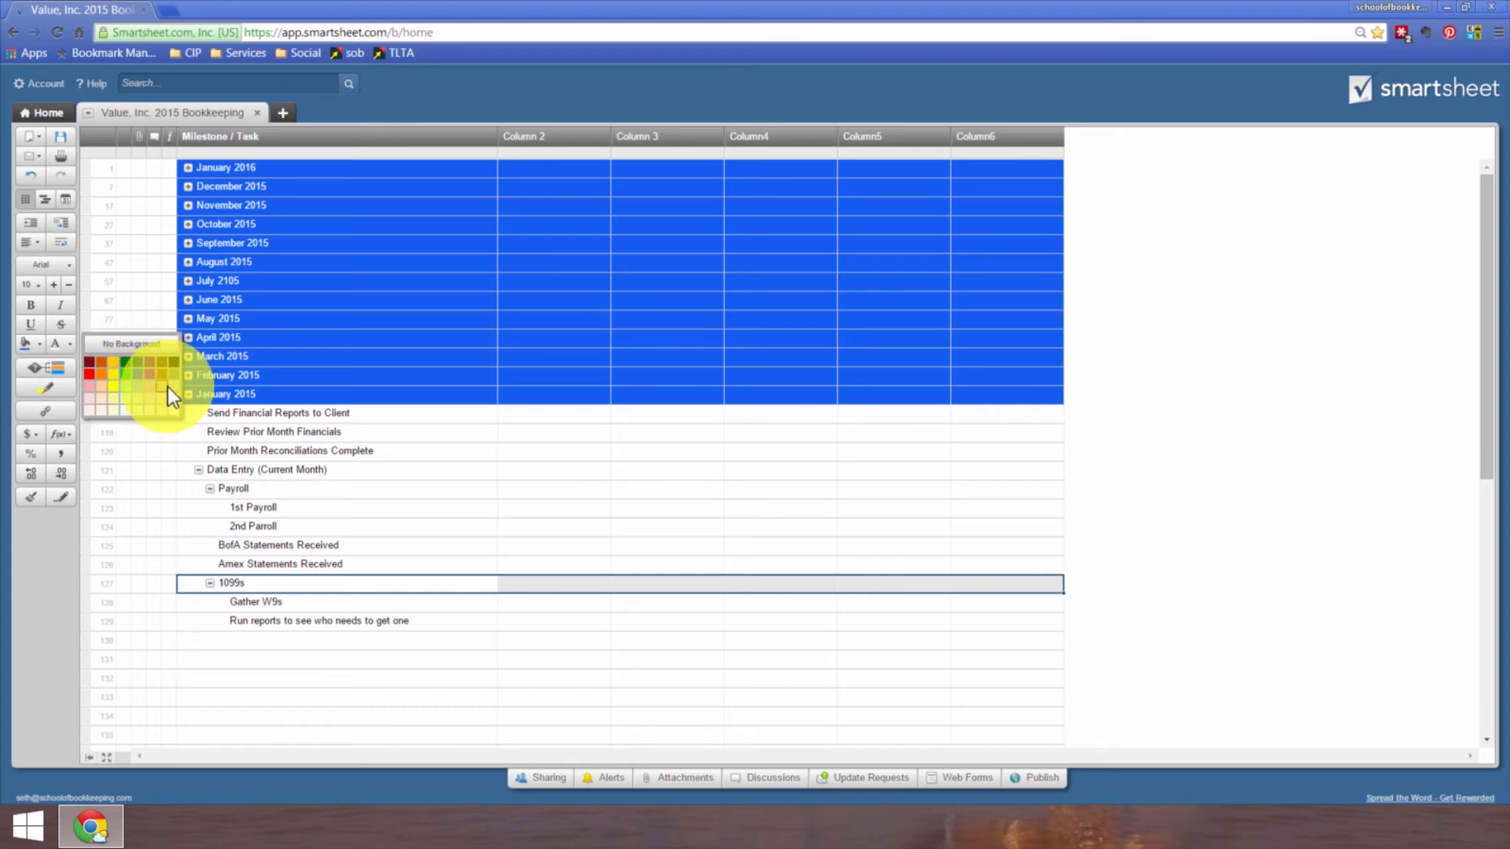
{"action": "left_click", "coordinate": [21, 303]}
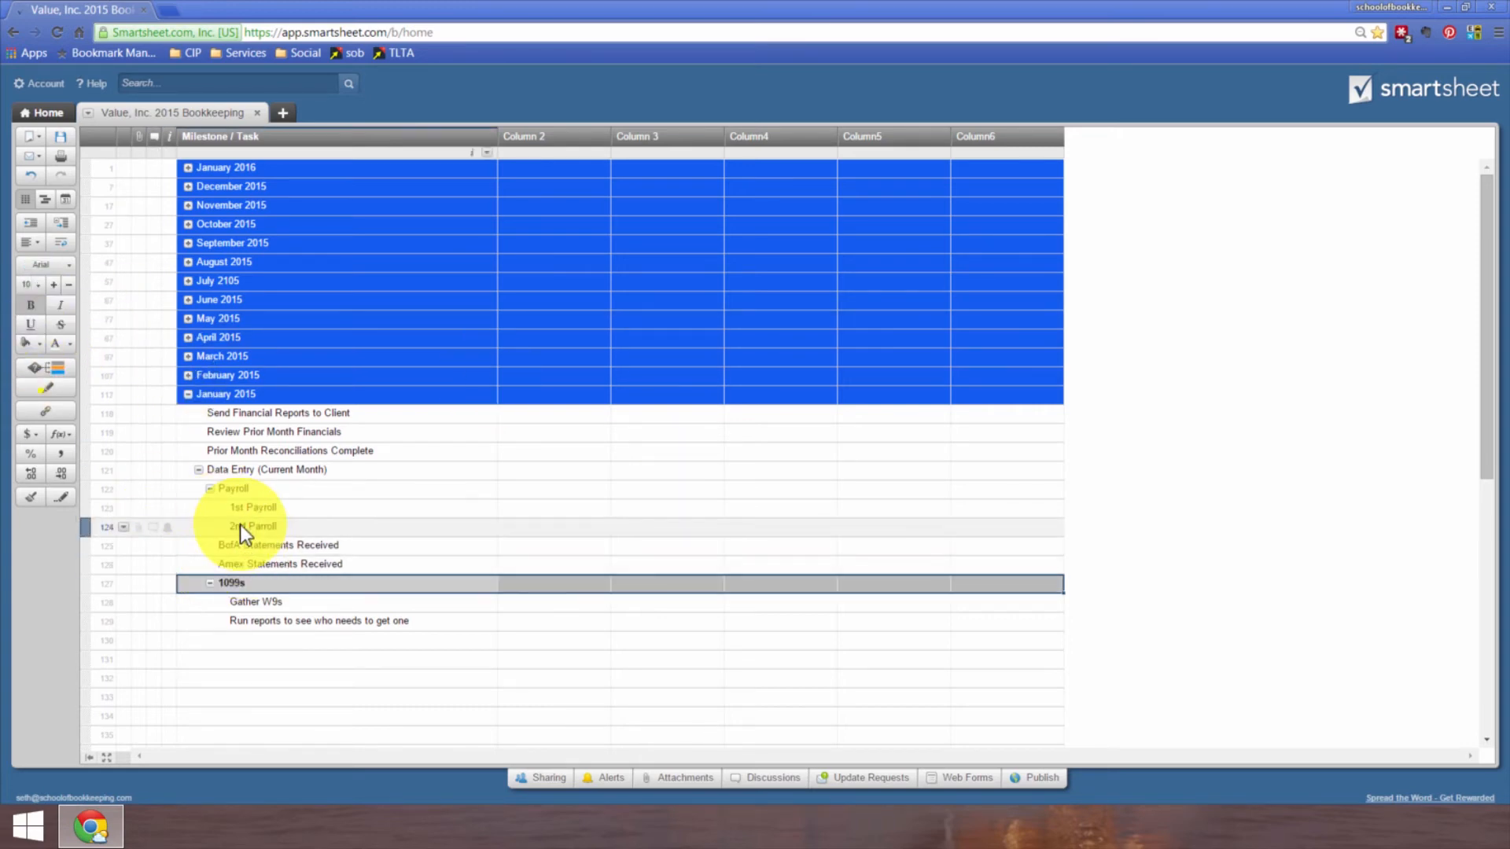
Step: Copy the "1099s" row's formatting onto the "Payroll" row across all columns
{"action": "left_click", "coordinate": [32, 498]}
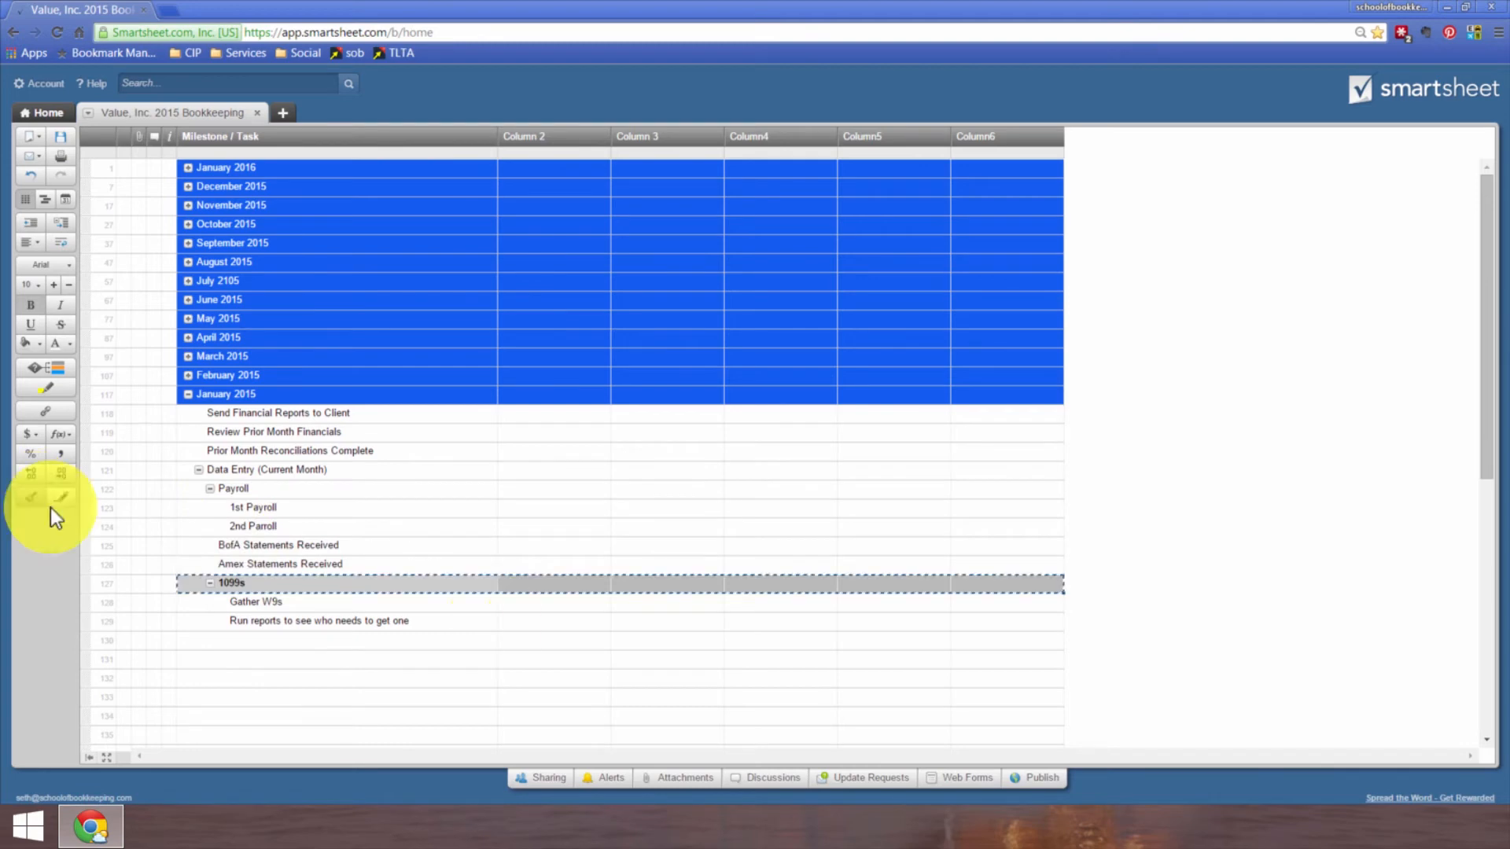
{"action": "left_click", "coordinate": [244, 490]}
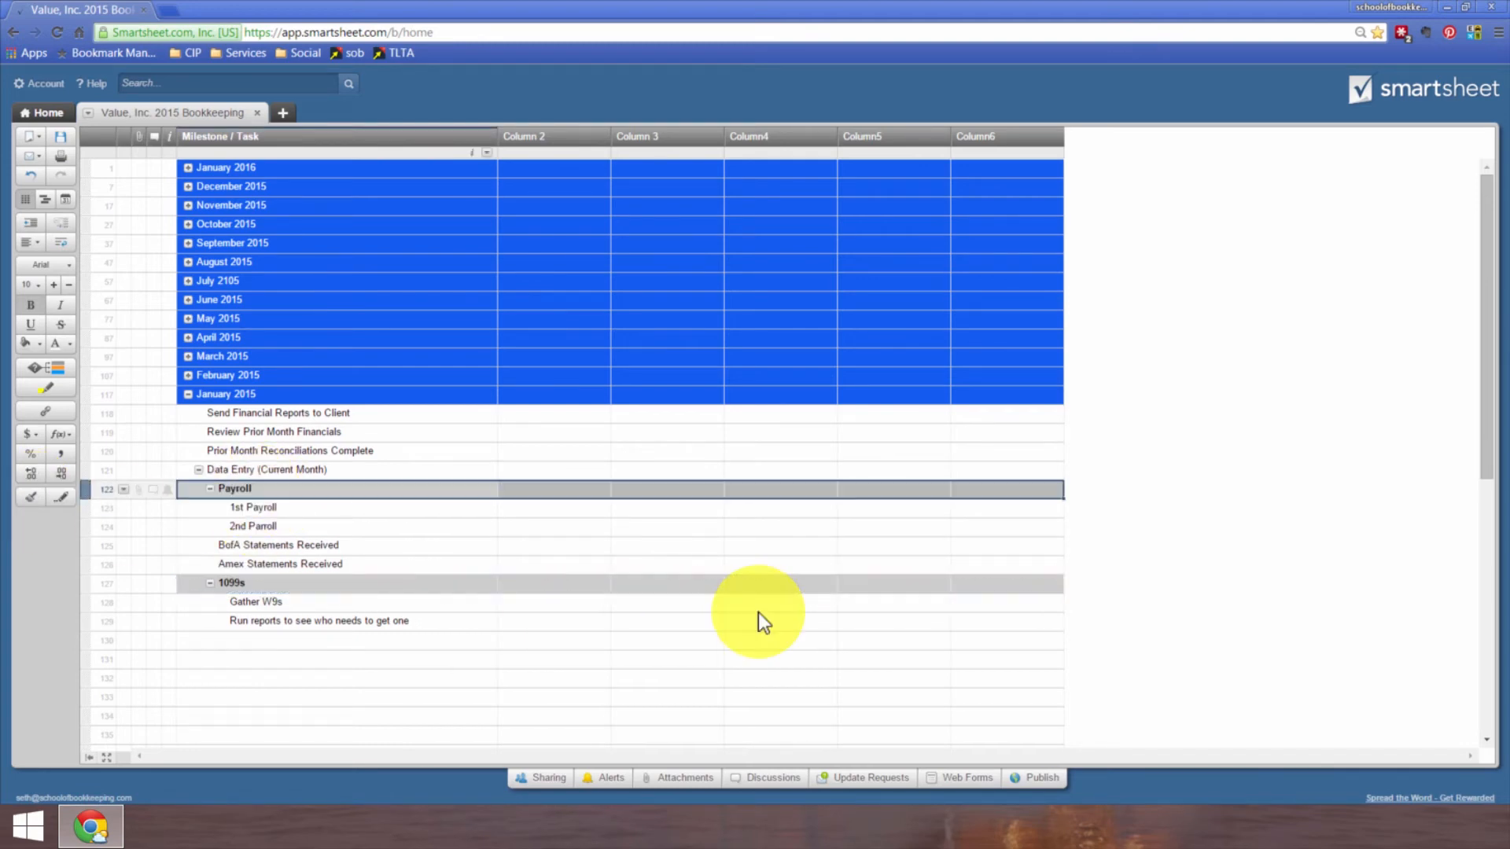
{"action": "left_click", "coordinate": [252, 483]}
{"action": "left_click", "coordinate": [106, 489]}
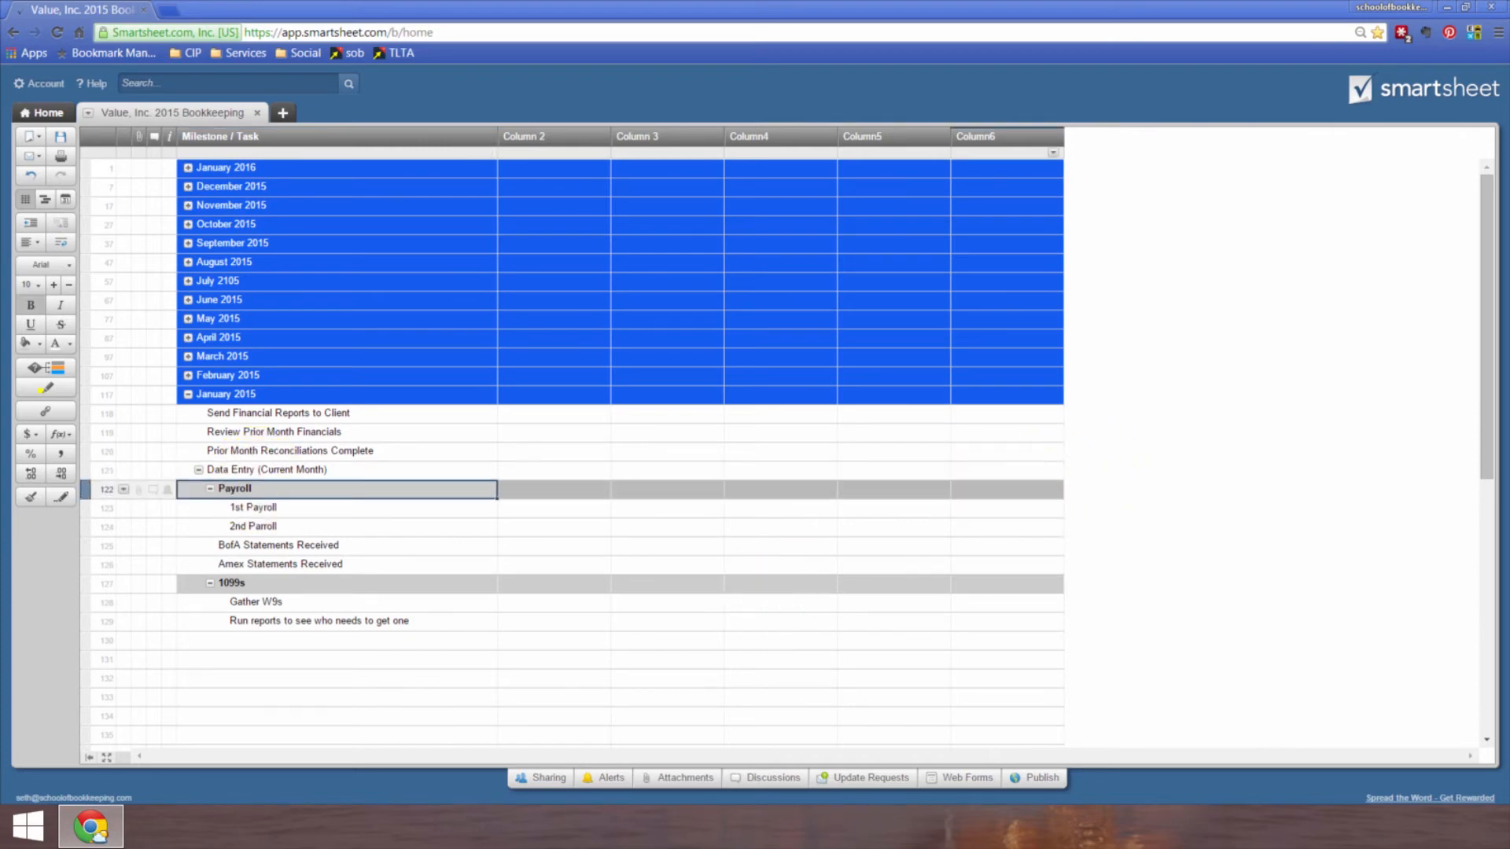
Step: Copy the "Payroll" row's formatting onto the "Data Entry (Current Month)" row under January 2015 across all columns
{"action": "left_click", "coordinate": [30, 495]}
{"action": "left_click", "coordinate": [238, 470]}
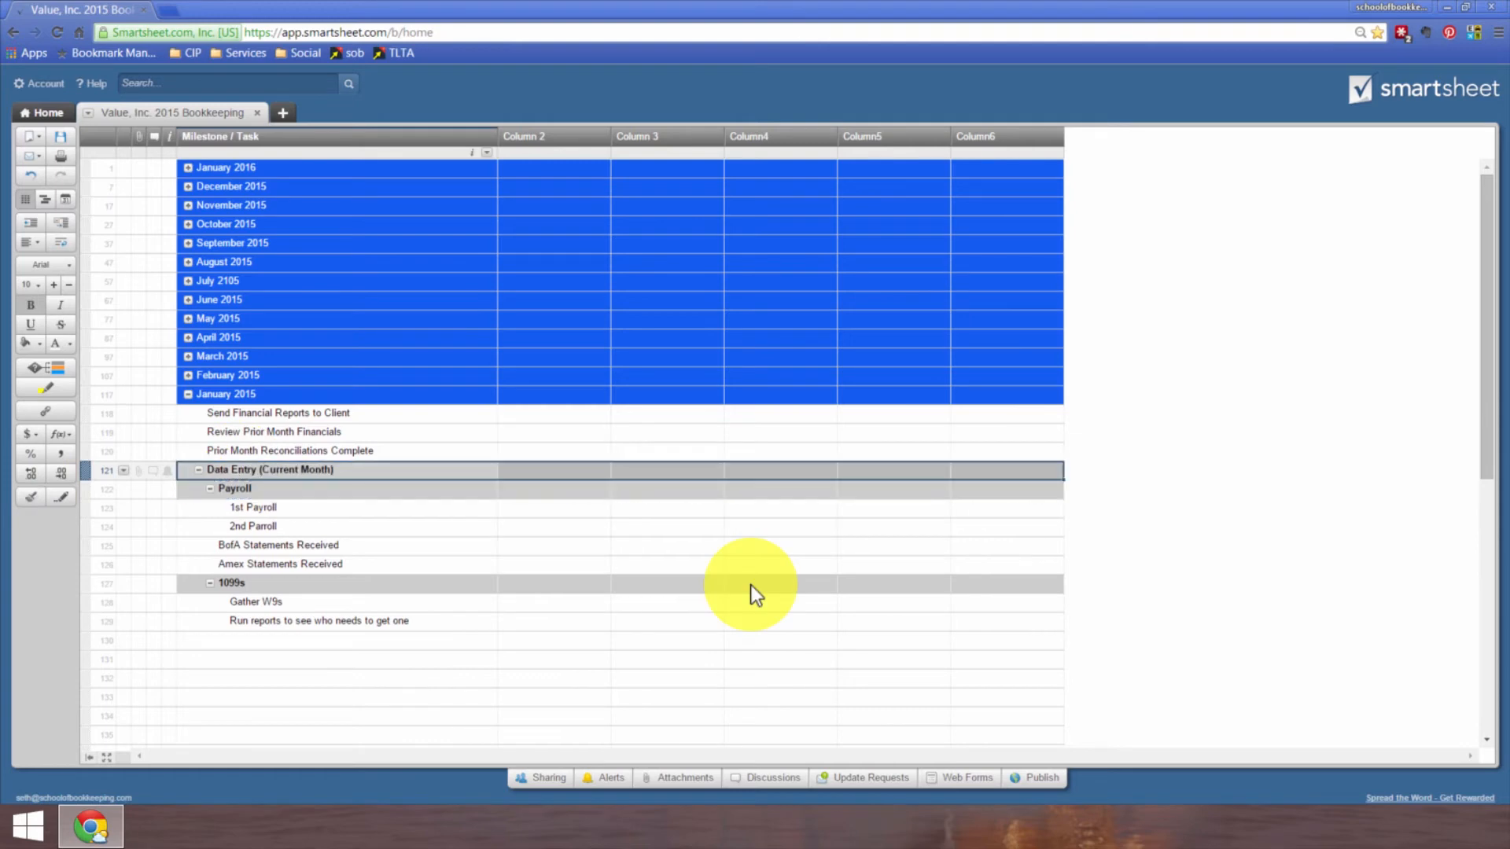
{"action": "left_click", "coordinate": [246, 451]}
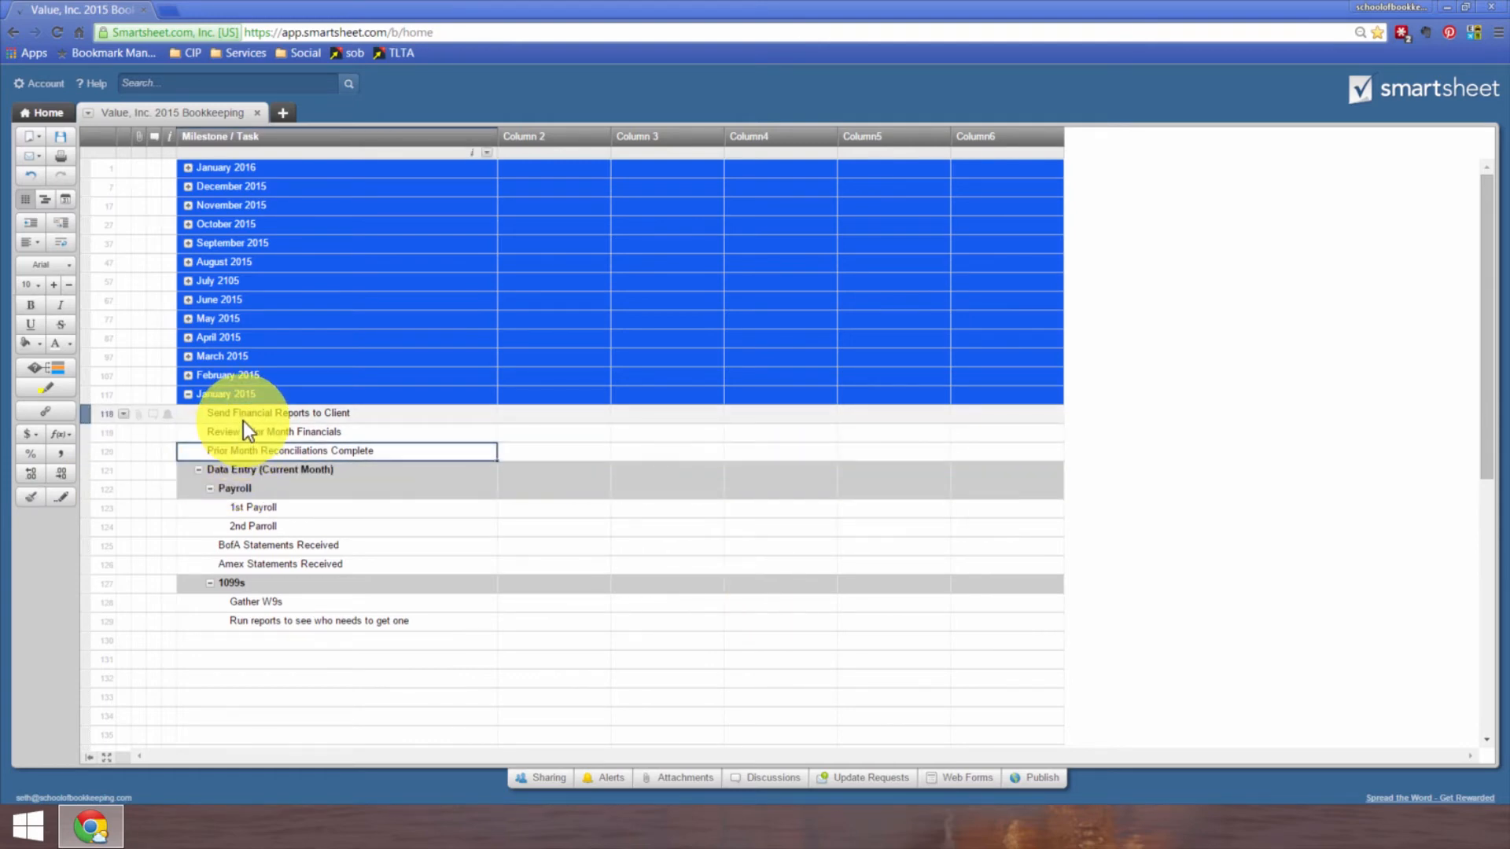
{"action": "left_click", "coordinate": [245, 415]}
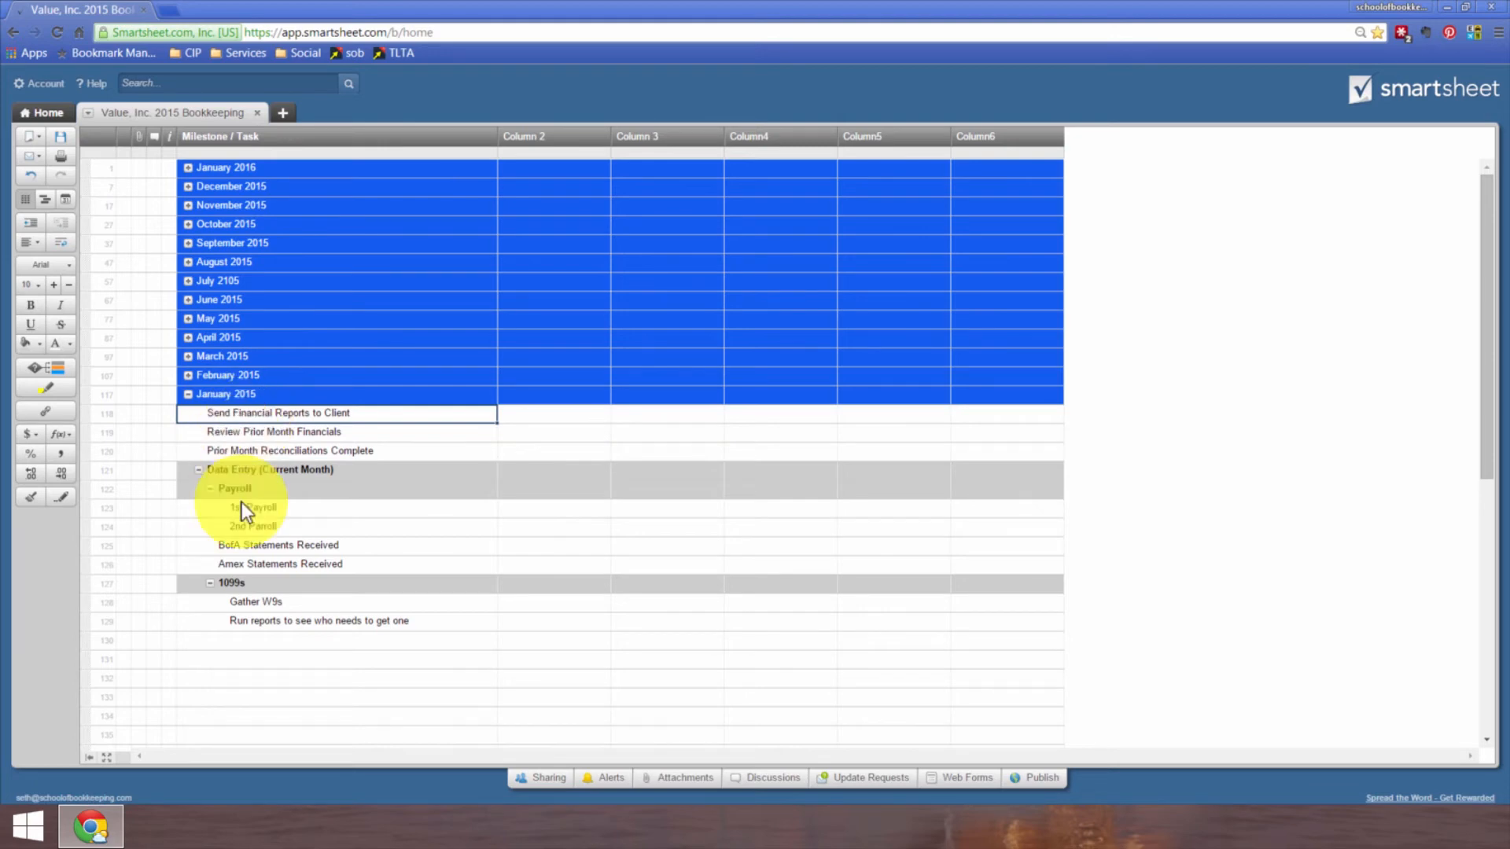
{"action": "left_click", "coordinate": [259, 586]}
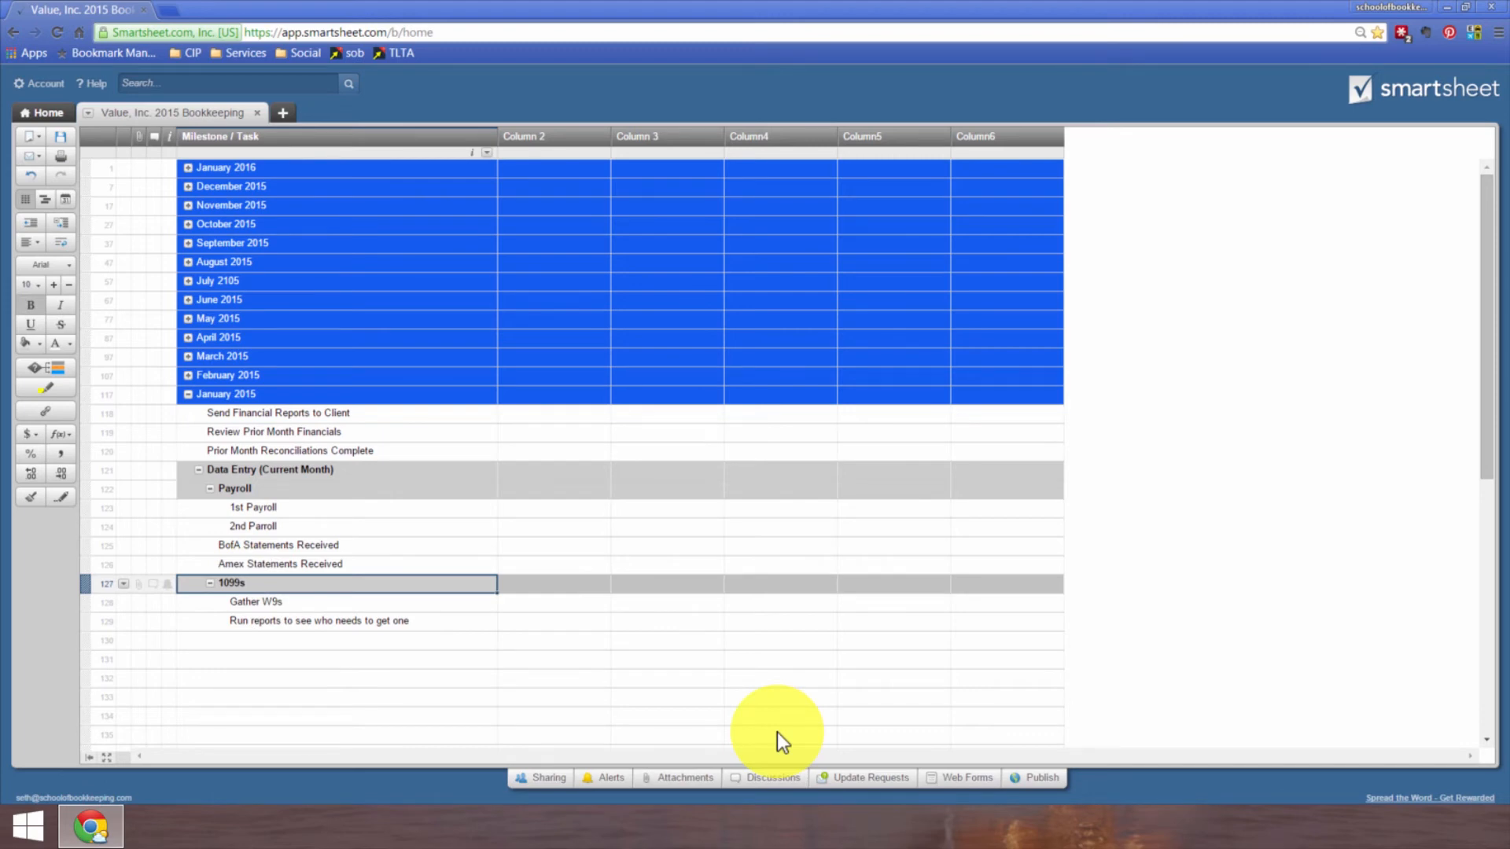
Step: Expand February and March 2015 and insert the task "Corporate Returns or Extensions Filed" as the first task under March 2015
{"action": "left_click", "coordinate": [188, 375]}
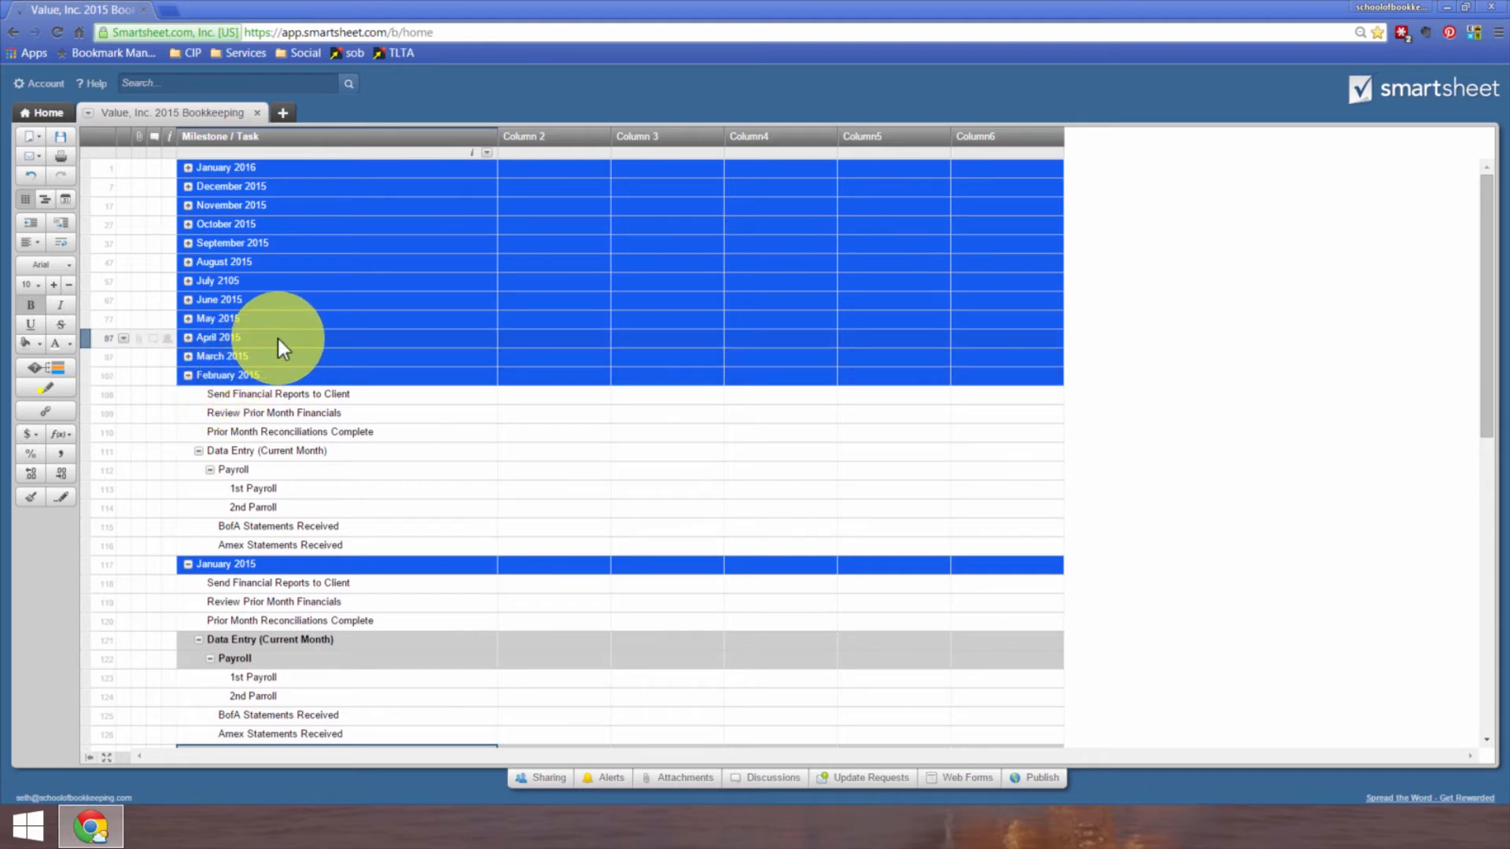
{"action": "left_click", "coordinate": [188, 357]}
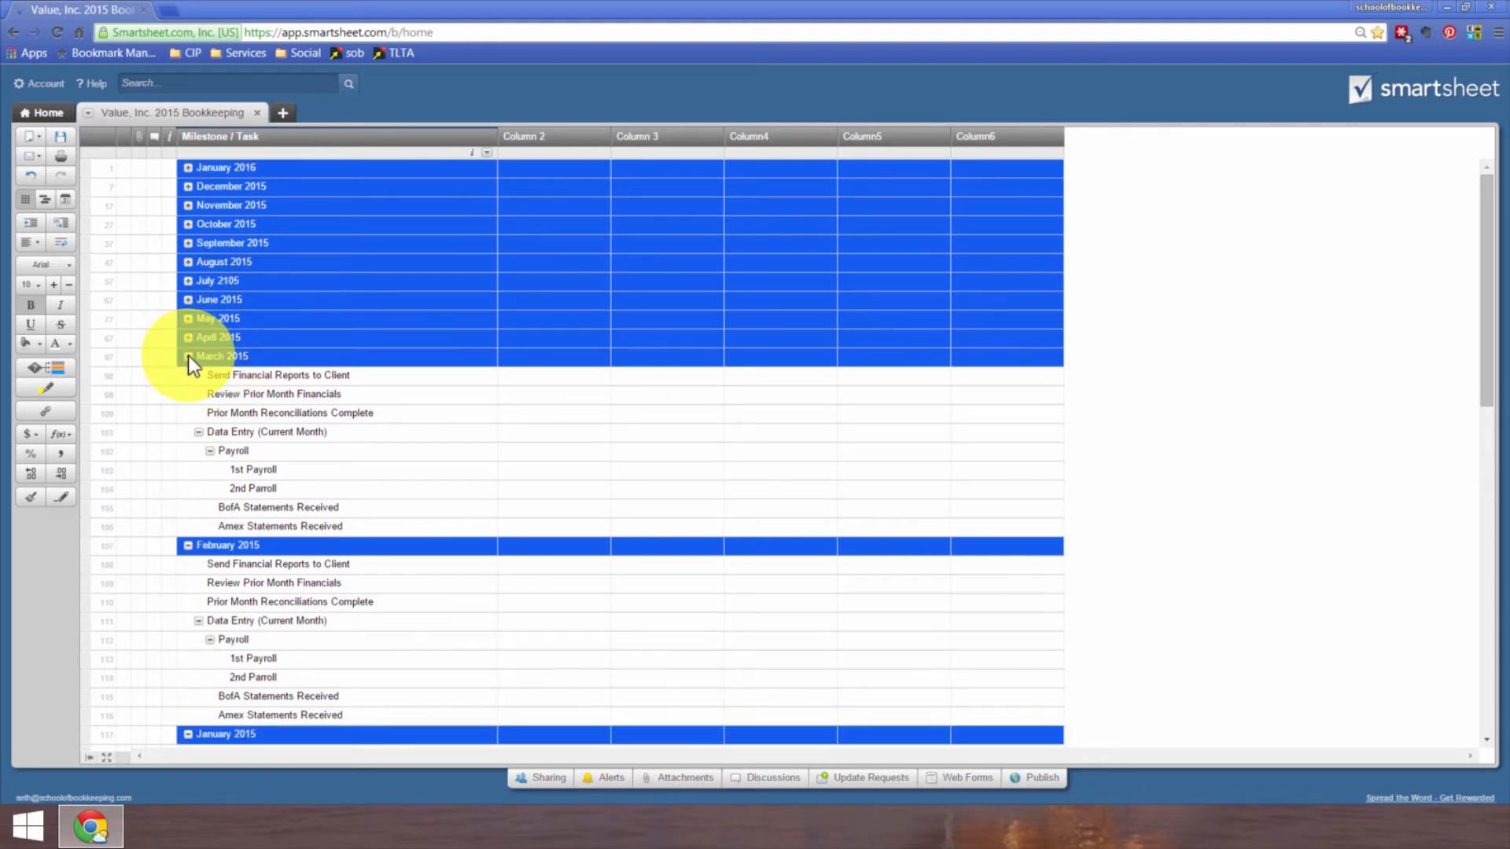
{"action": "left_click", "coordinate": [220, 375]}
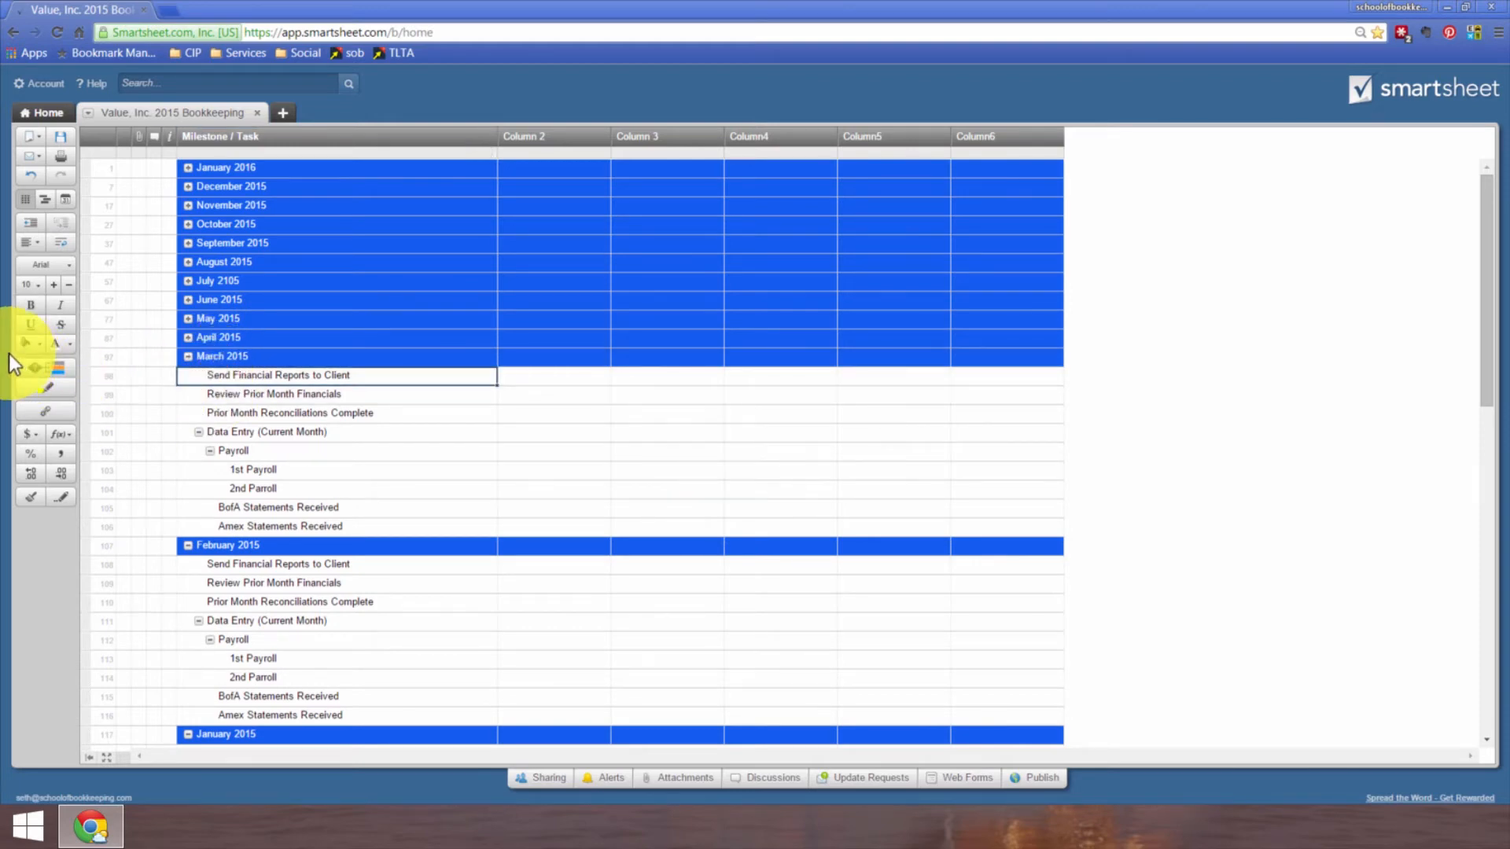
{"action": "key", "text": "Insert"}
{"action": "type", "text": "Corporate Returns"}
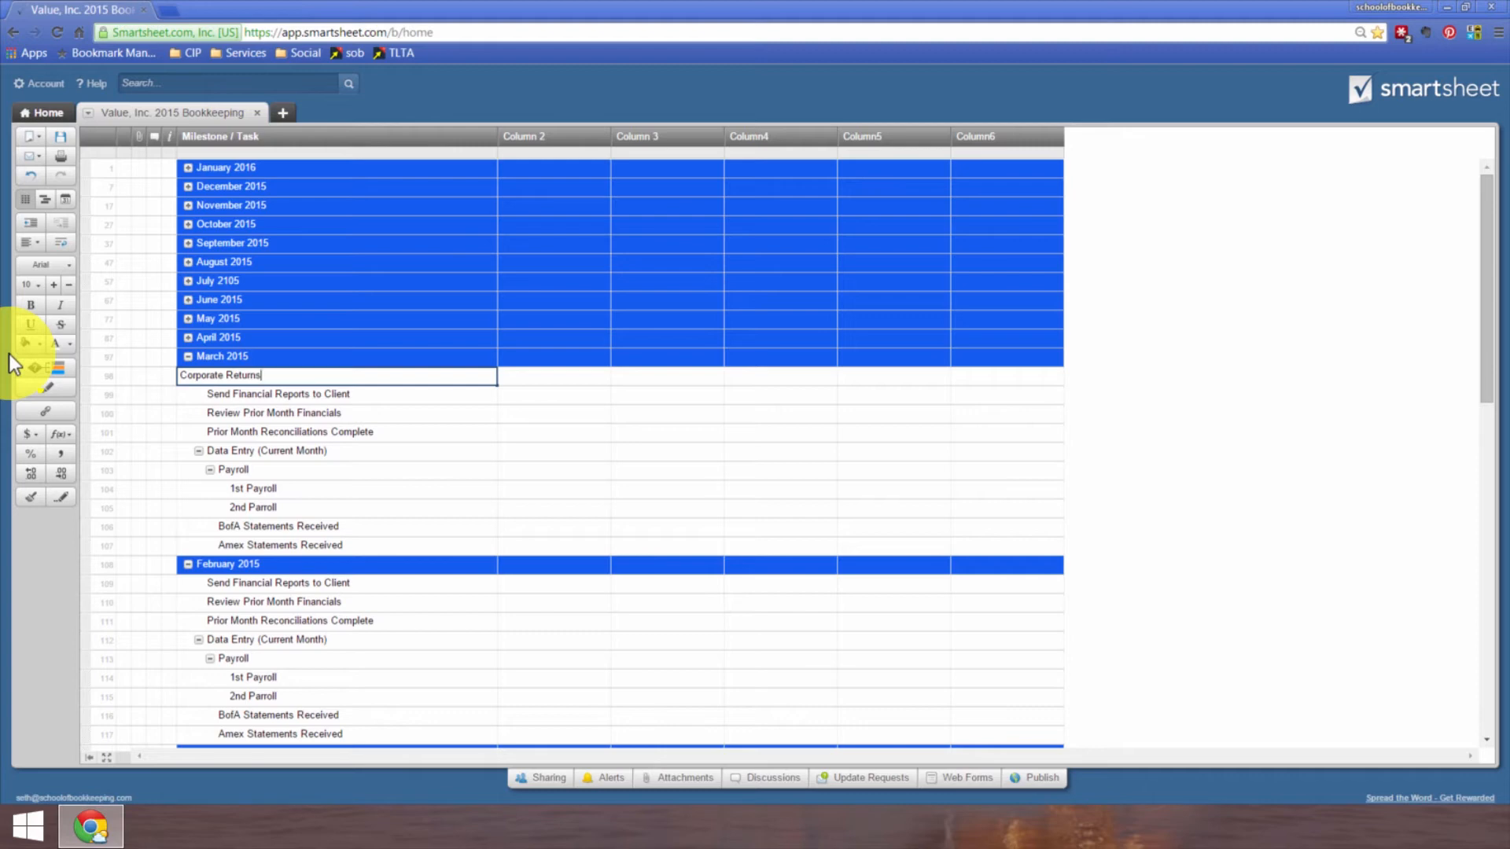
{"action": "type", "text": " or Extensions Filed"}
{"action": "key", "text": "Return"}
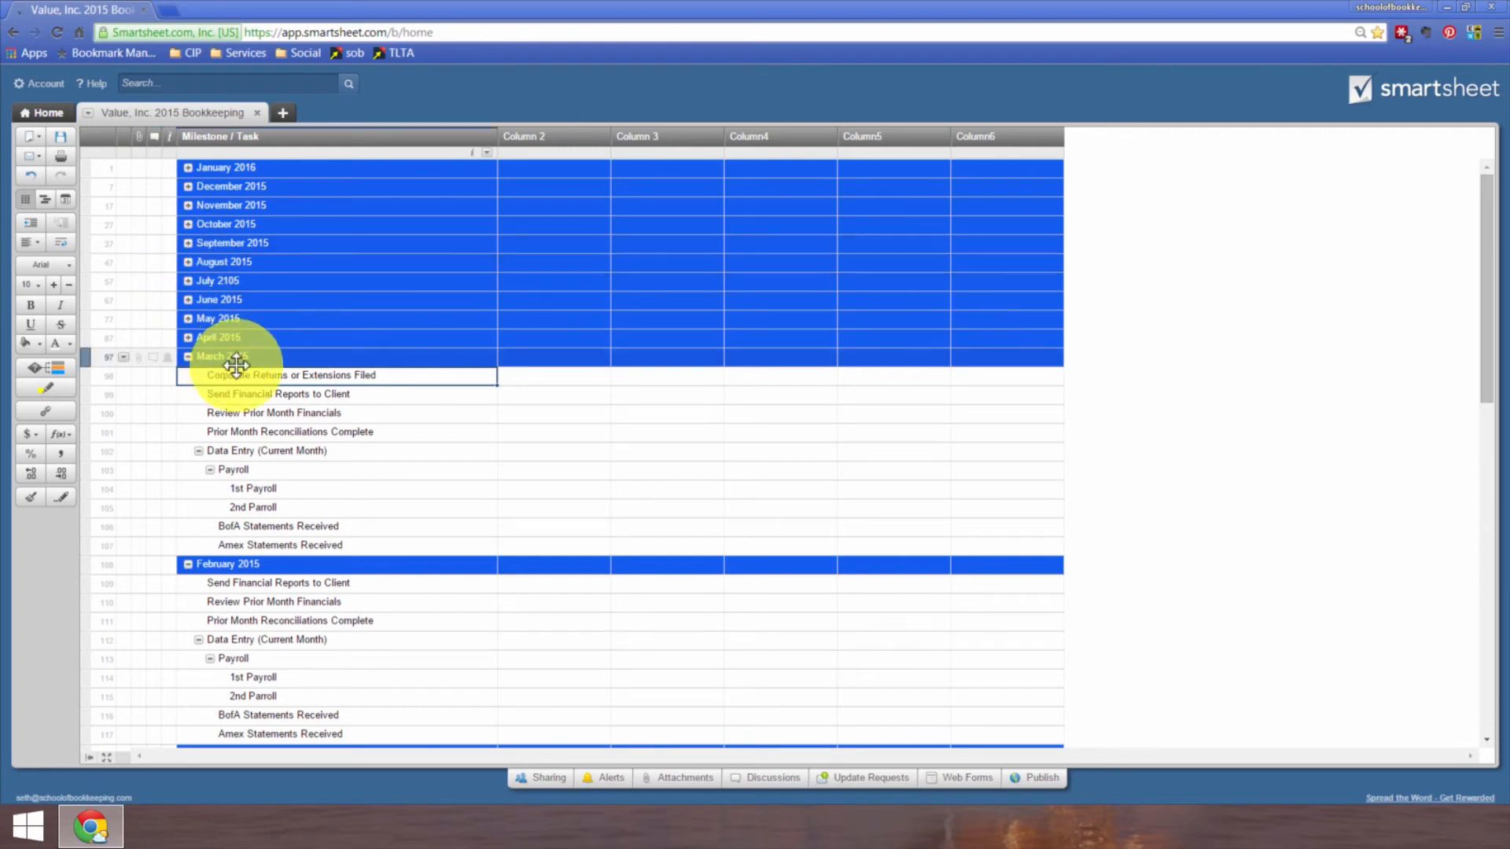
Step: Expand October and September 2015 and insert the task "Extensions Due" as the first task under September 2015
{"action": "left_click", "coordinate": [188, 224]}
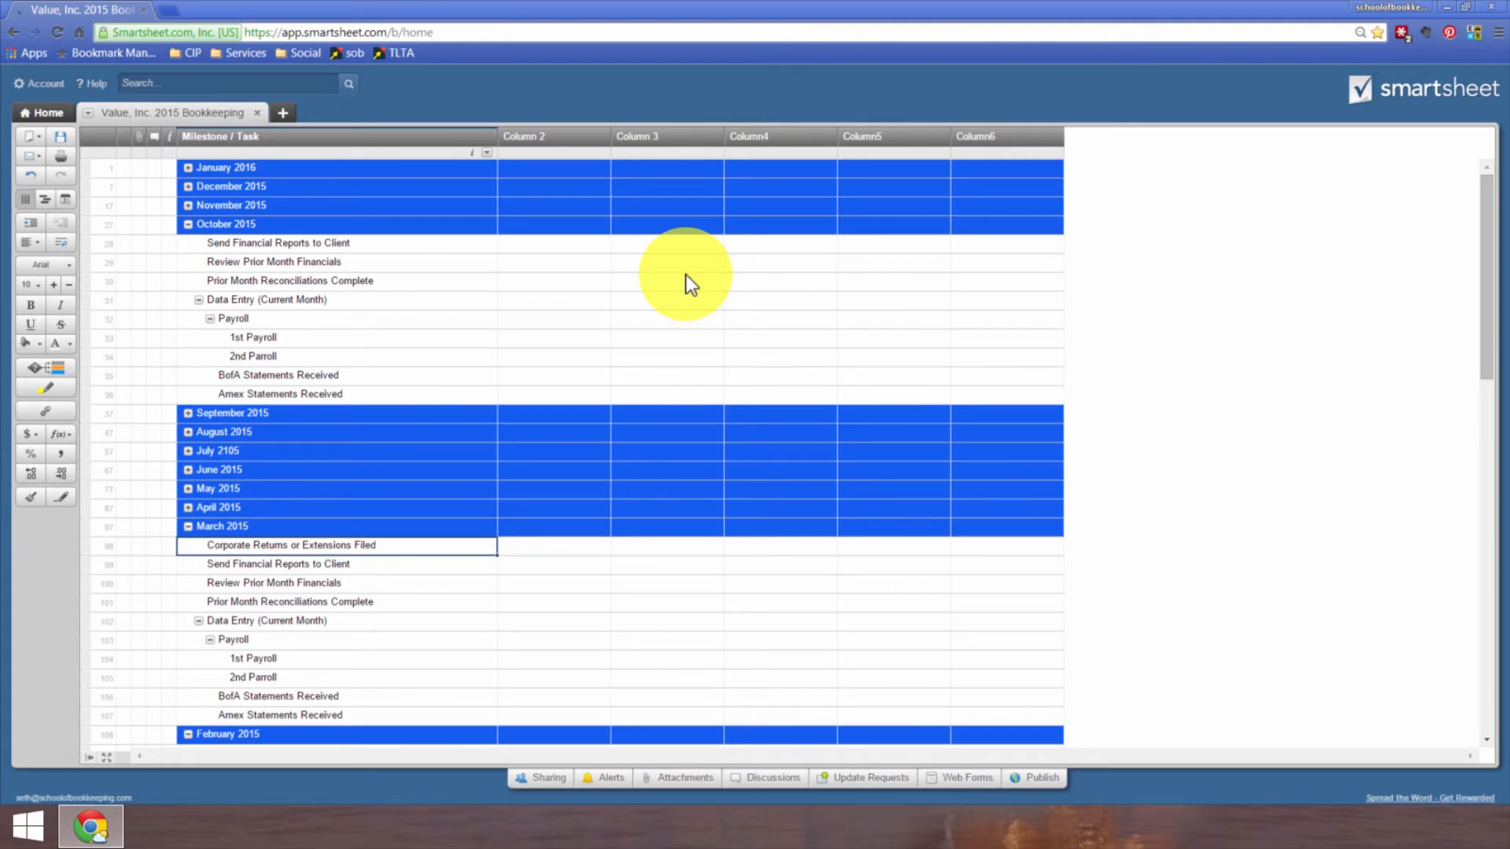
{"action": "left_click", "coordinate": [270, 261]}
{"action": "left_click", "coordinate": [256, 242]}
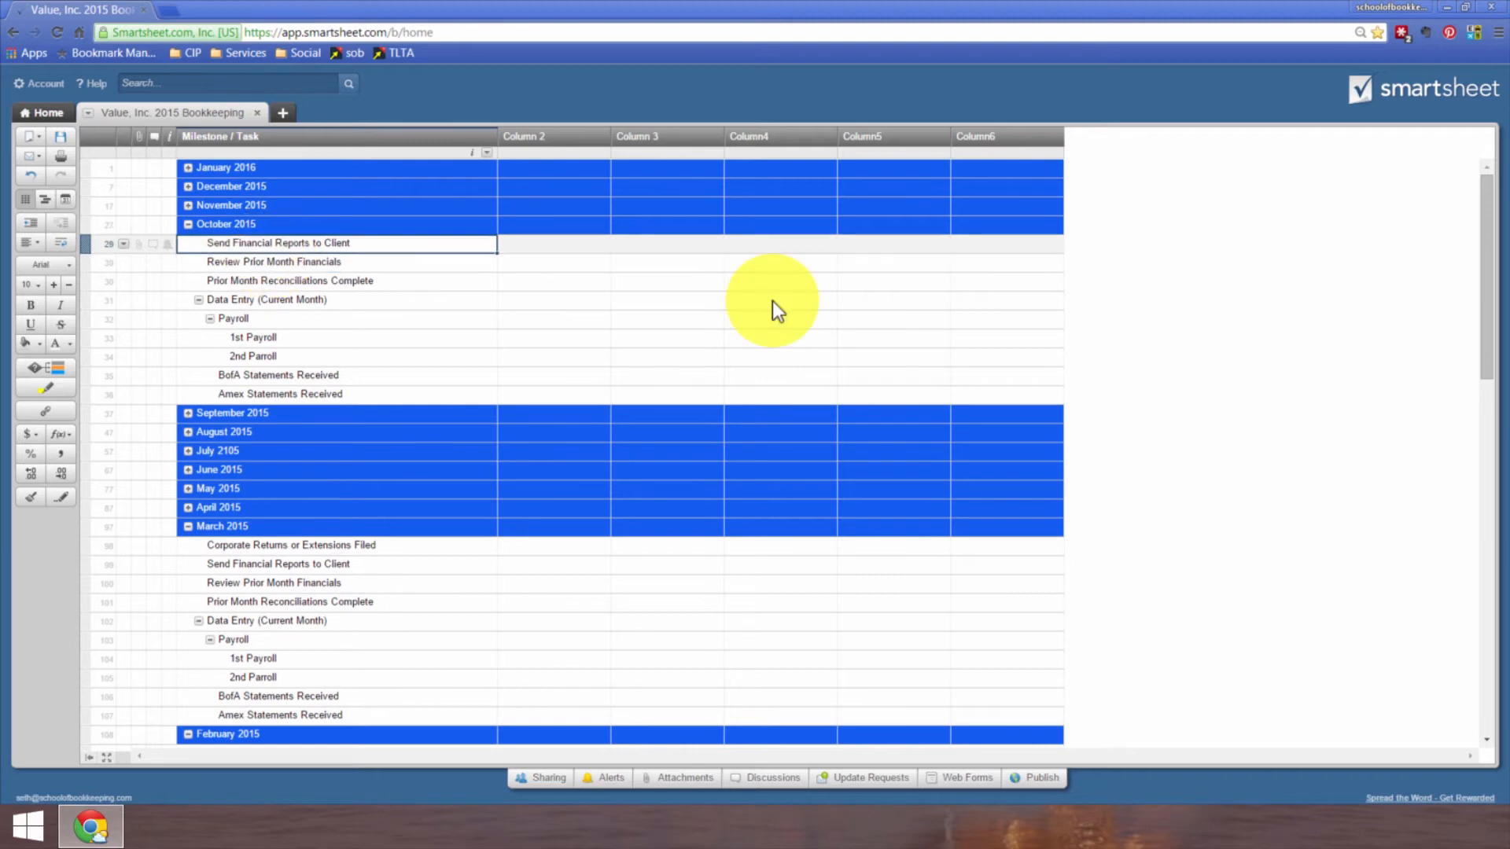
{"action": "left_click", "coordinate": [188, 413]}
{"action": "left_click", "coordinate": [225, 431]}
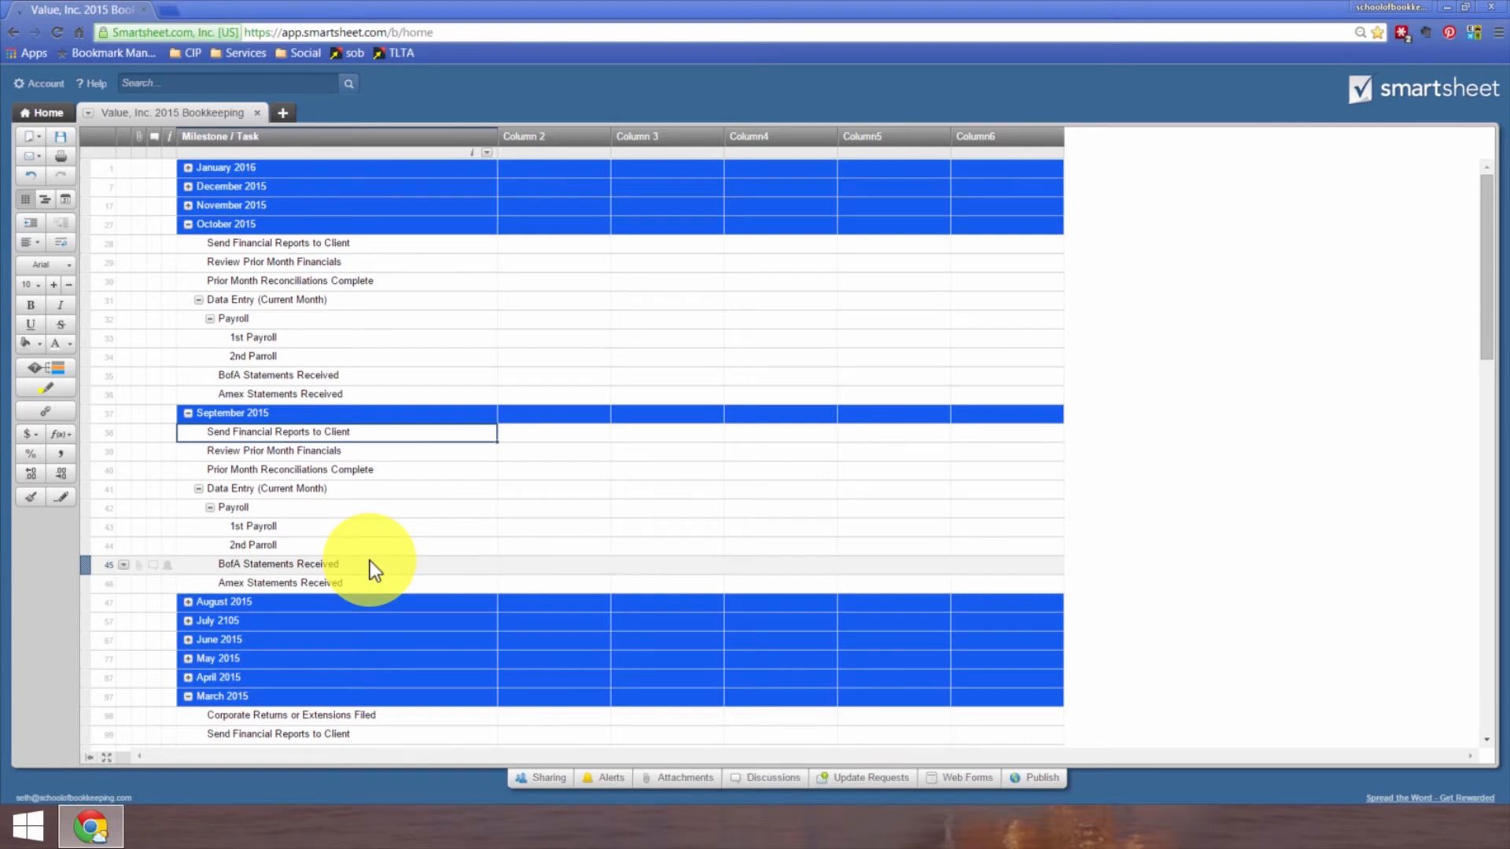
{"action": "key", "text": "Insert"}
{"action": "type", "text": "Ext"}
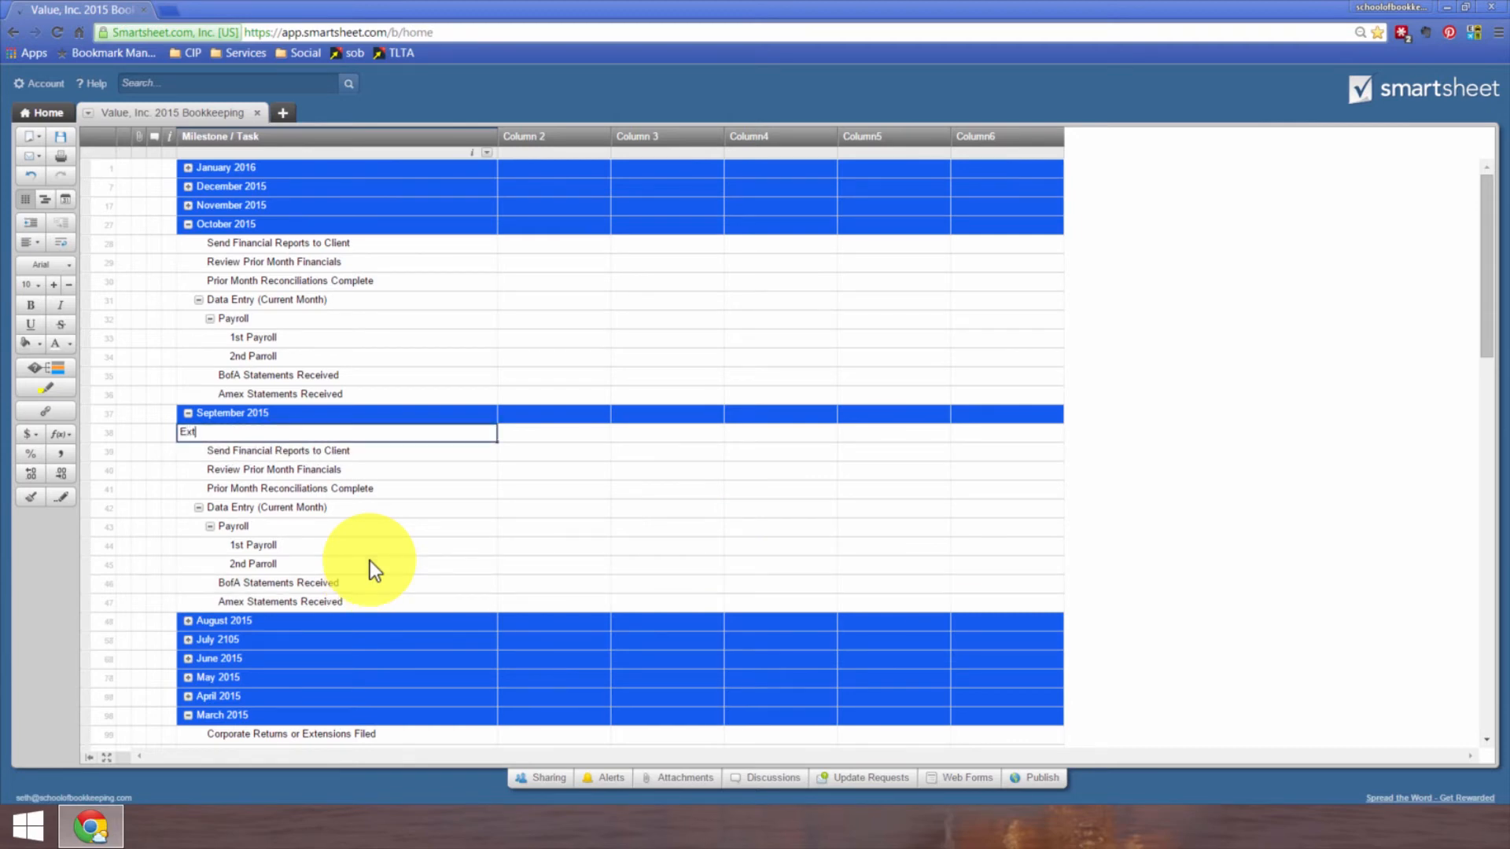
{"action": "type", "text": "ensions Due"}
{"action": "key", "text": "Return"}
{"action": "left_click", "coordinate": [523, 429]}
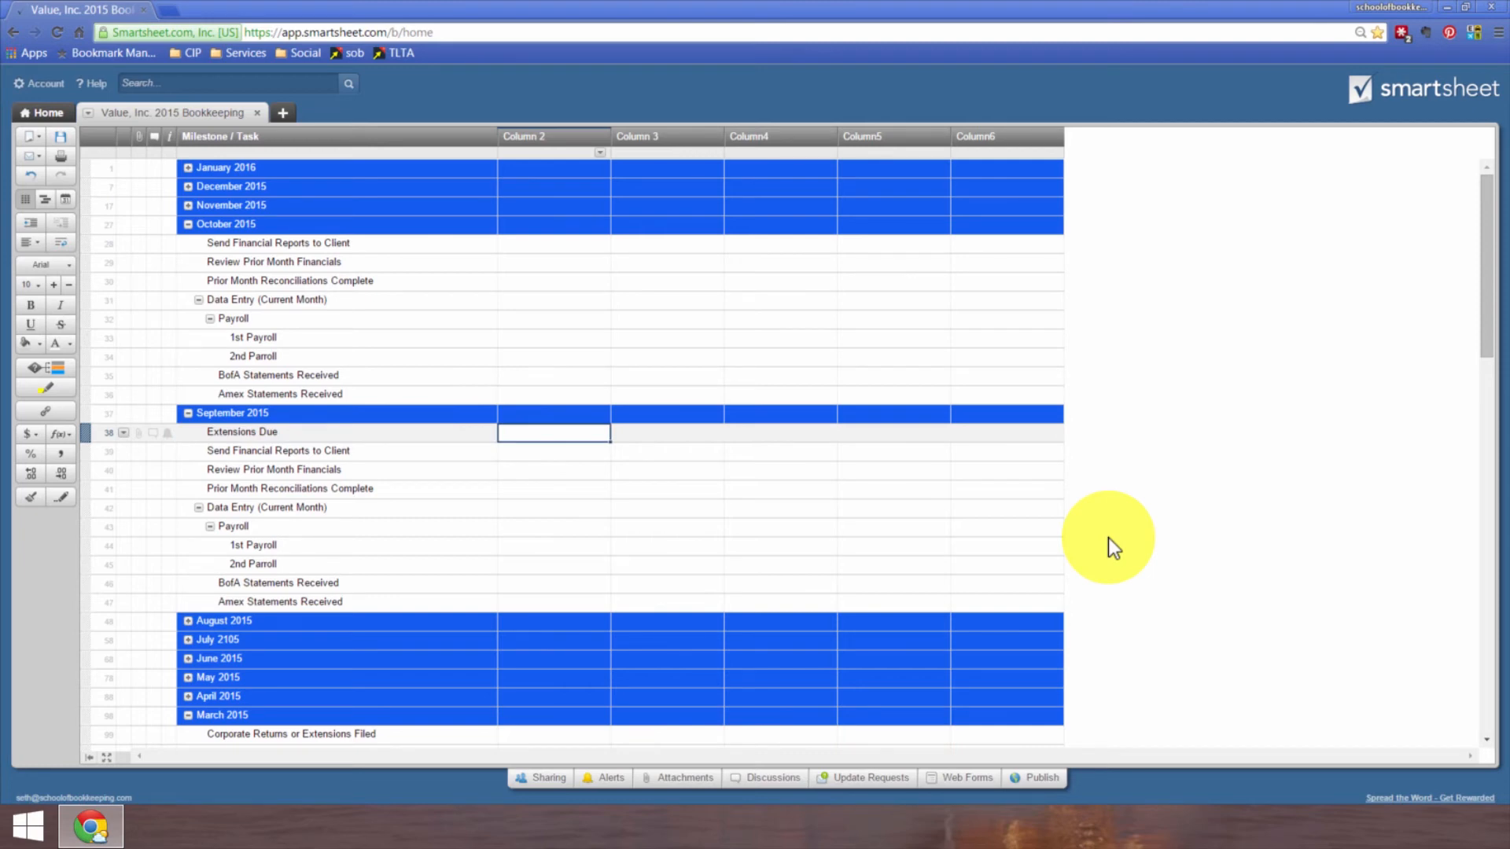
{"action": "left_click", "coordinate": [286, 431]}
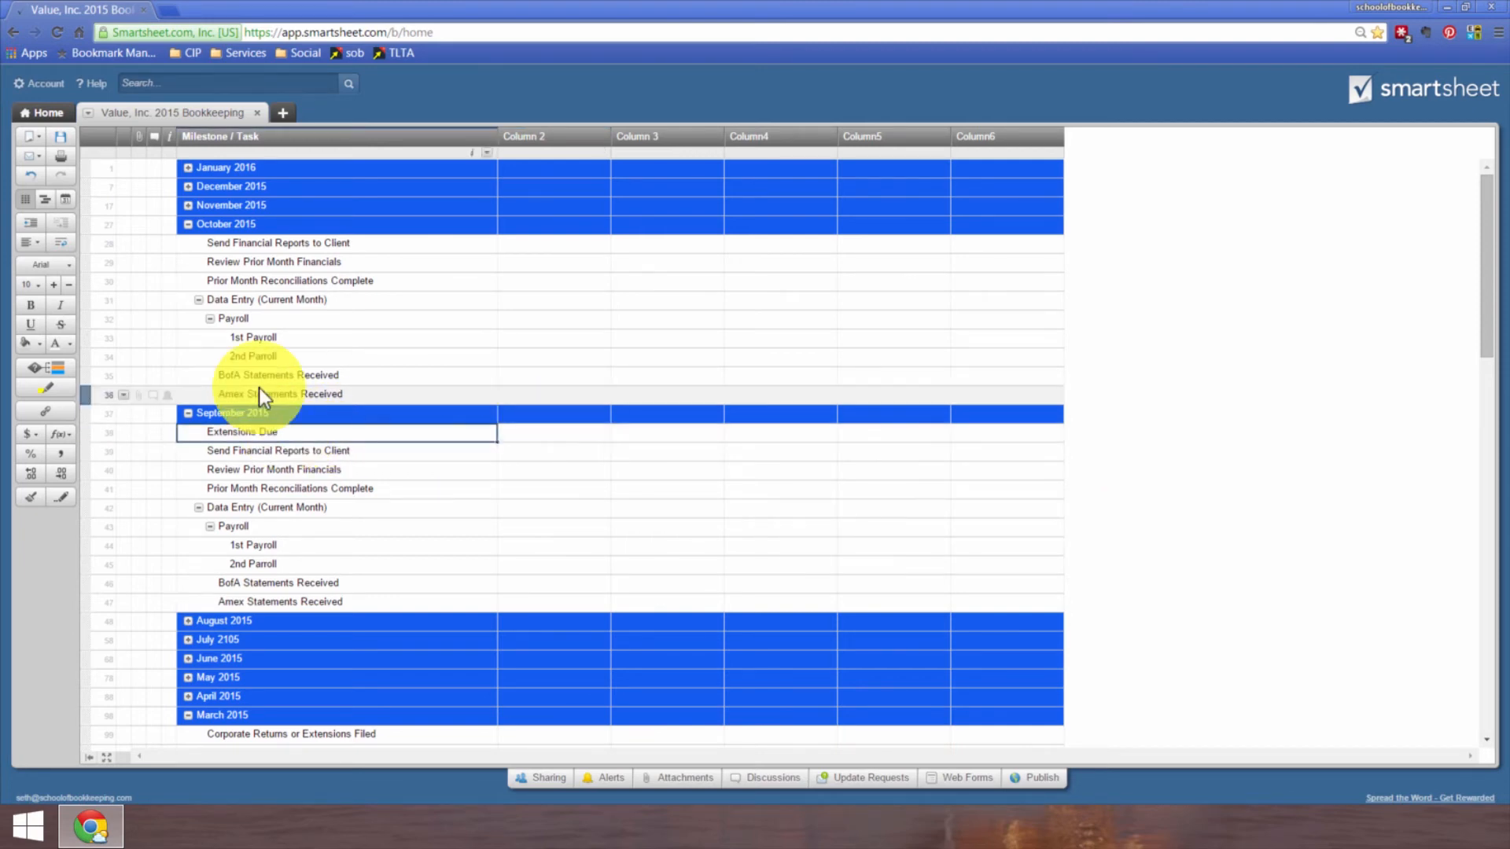
Step: Insert the task "Ownership Extensions Due" as the first task under October 2015
{"action": "left_click", "coordinate": [272, 244]}
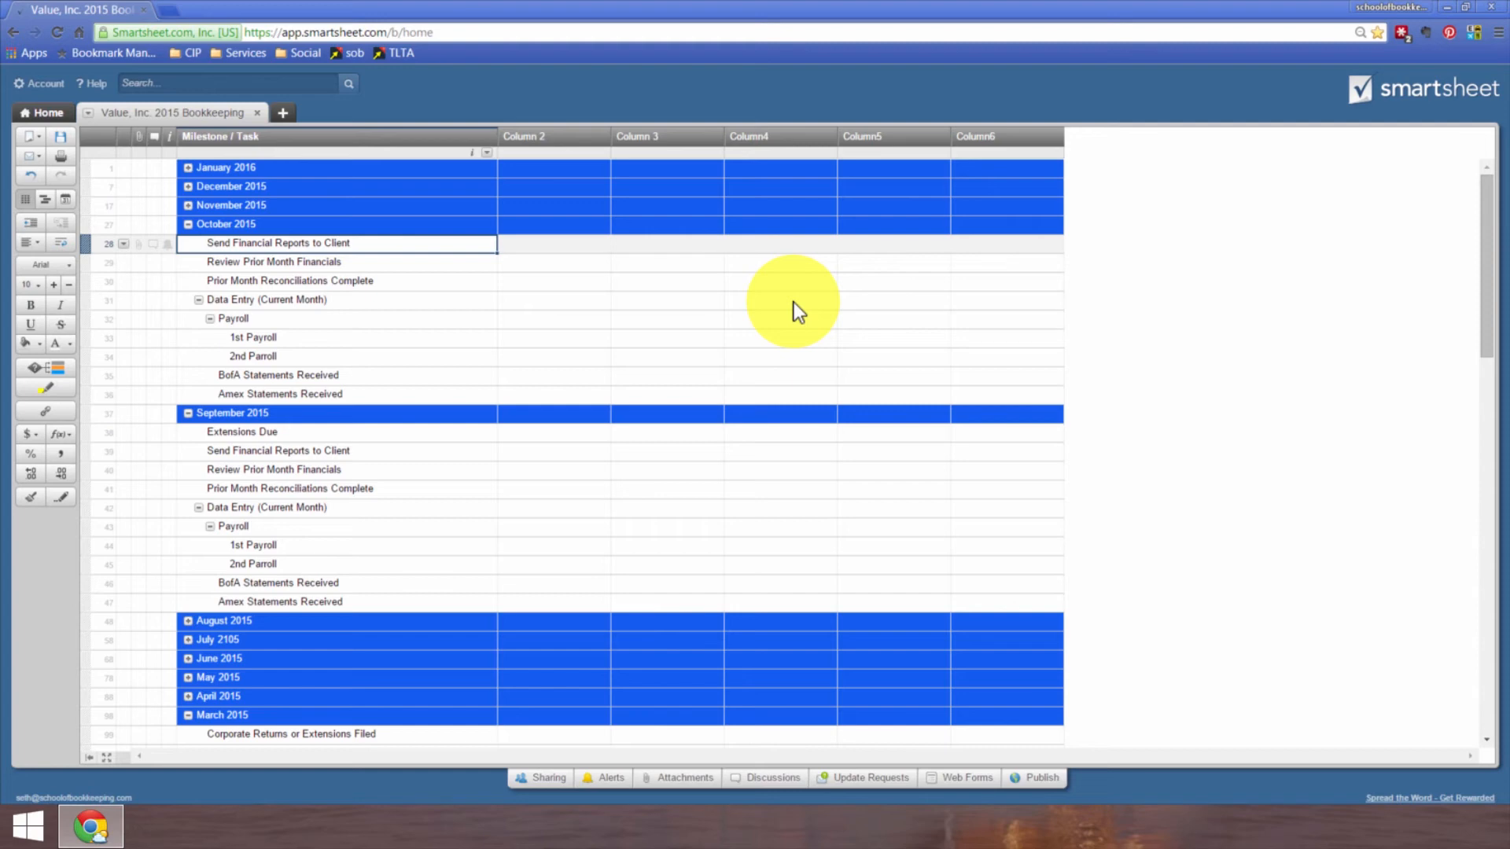
{"action": "key", "text": "Insert"}
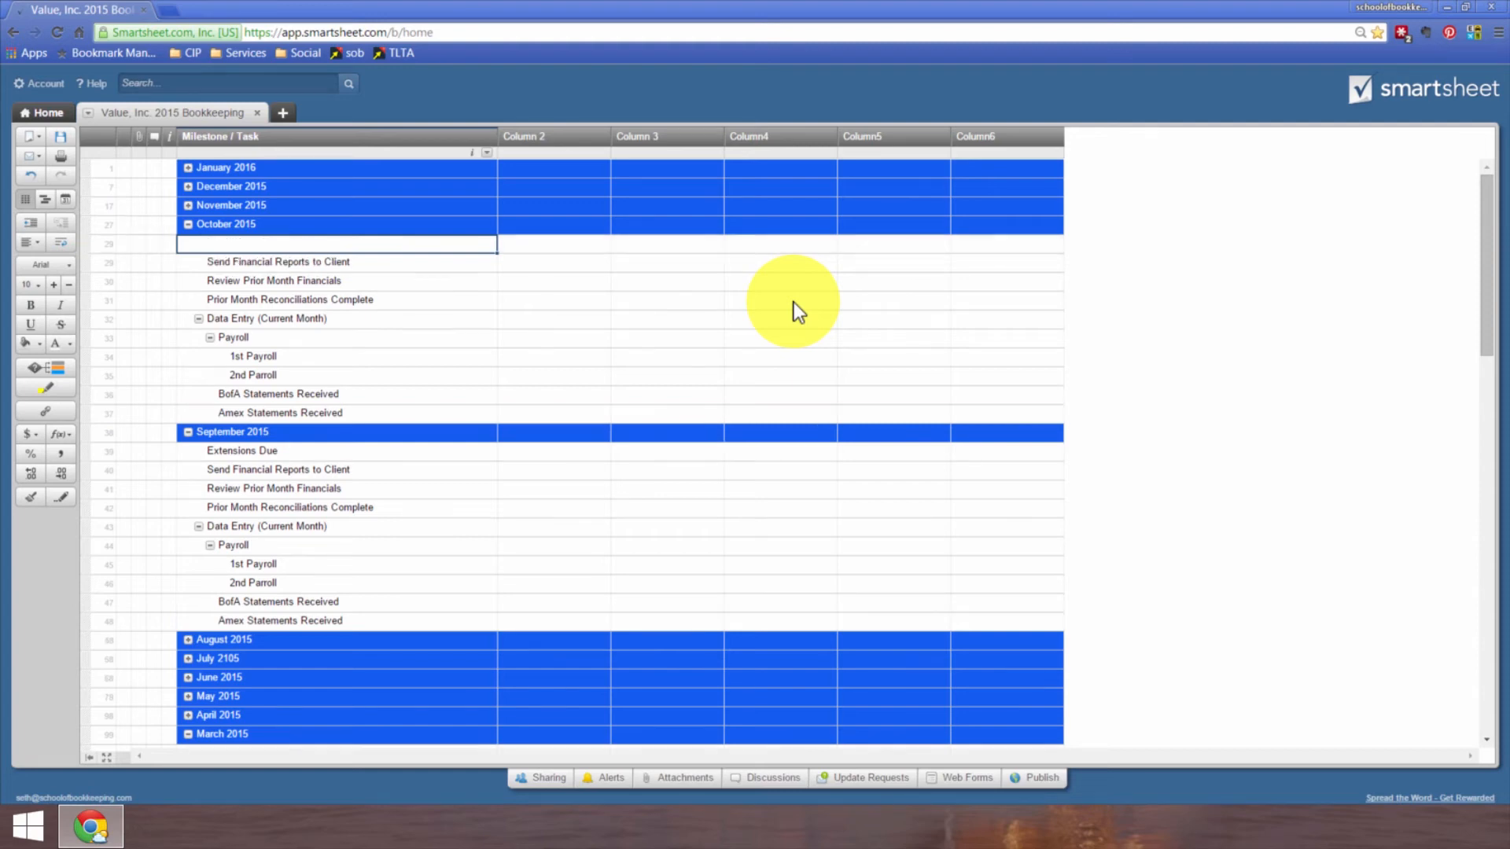
{"action": "type", "text": "Ownership Exten"}
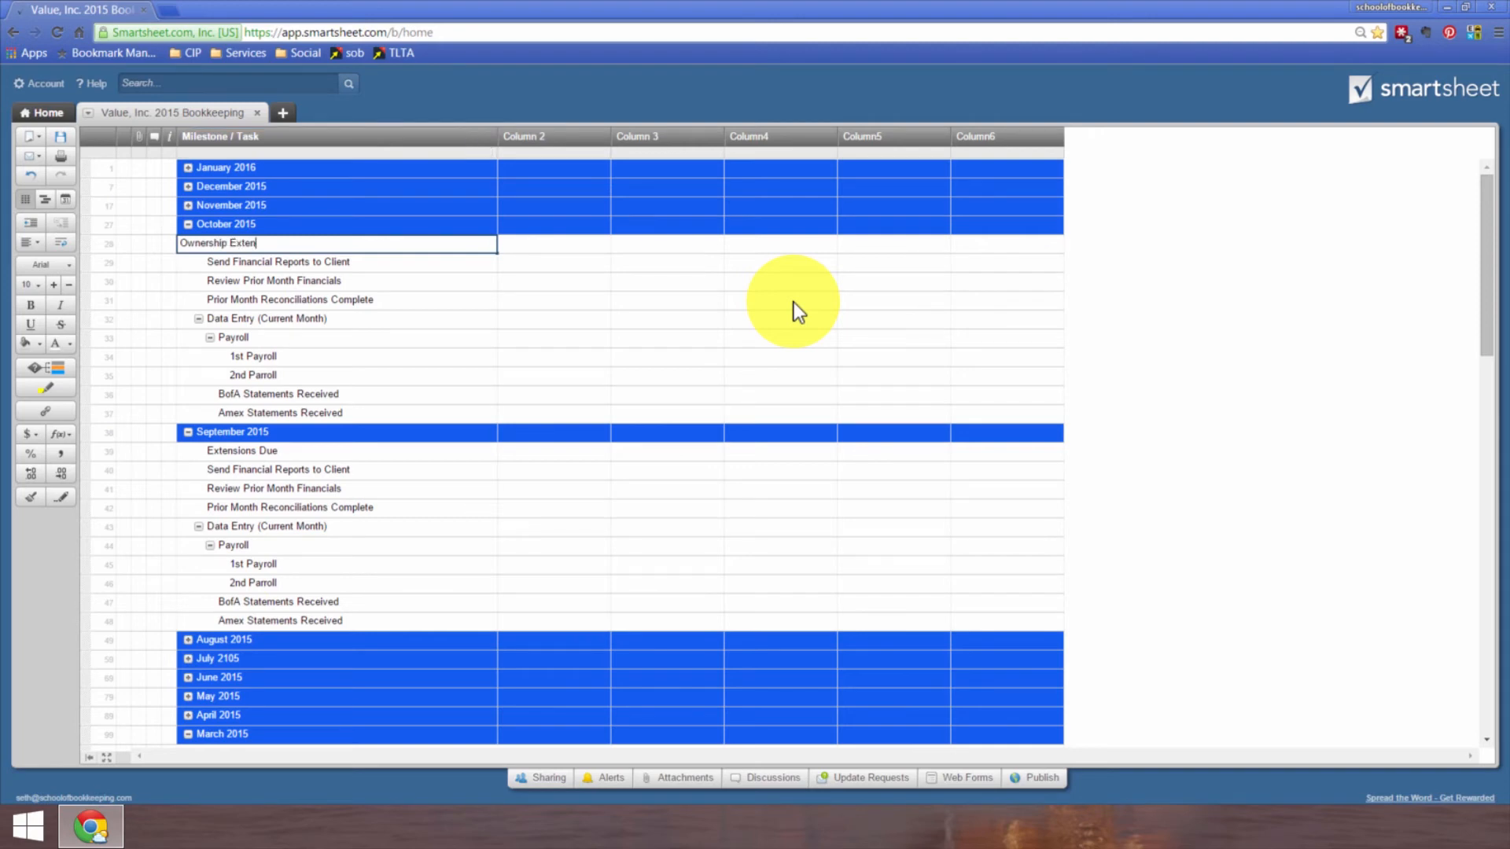
{"action": "type", "text": "sions Due"}
{"action": "key", "text": "Tab"}
{"action": "key", "text": "shift+Tab"}
{"action": "left_click", "coordinate": [259, 452]}
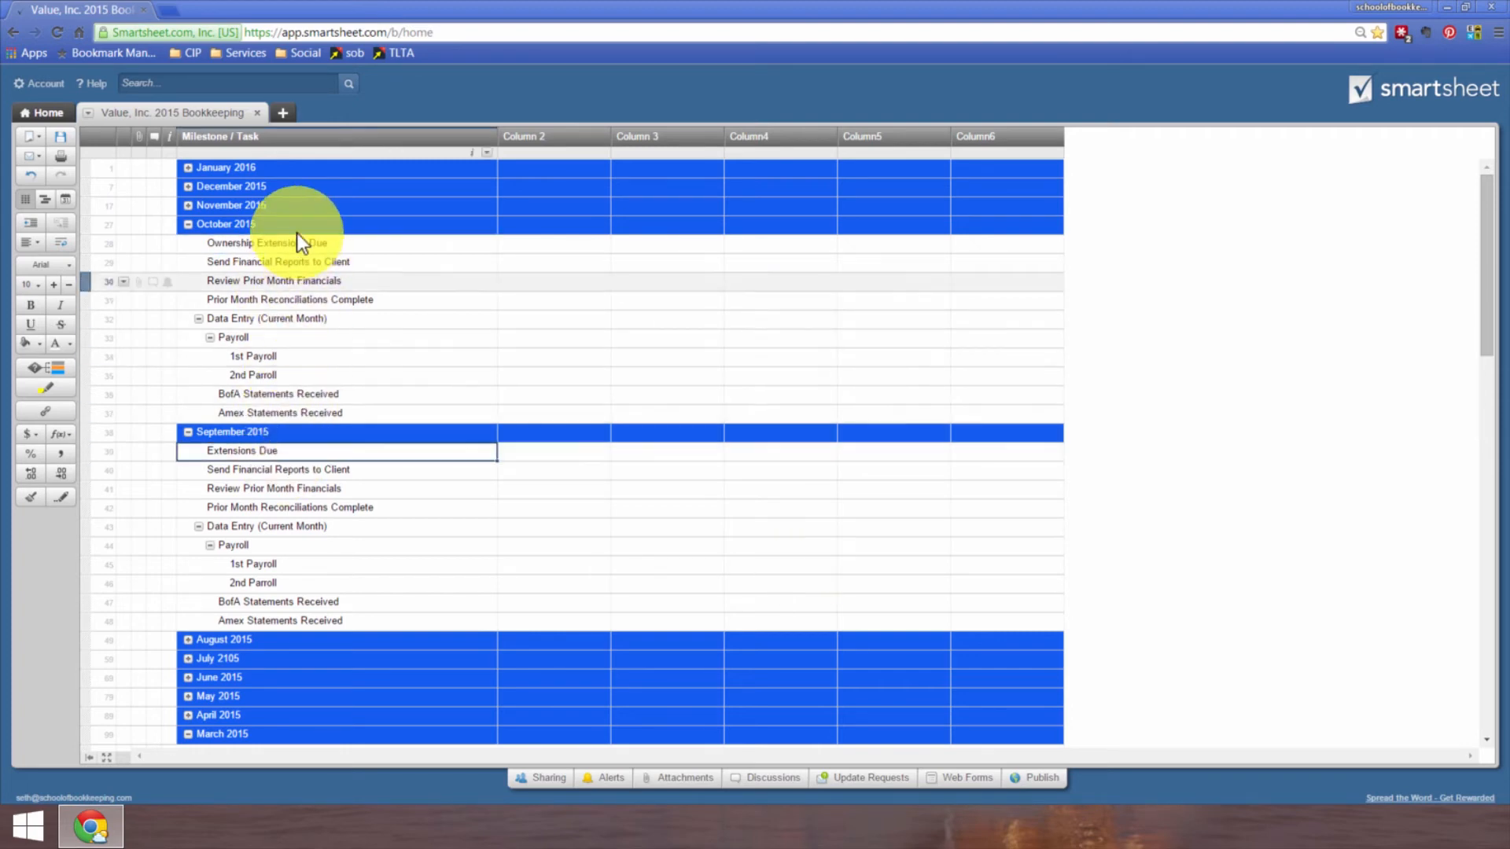
{"action": "left_click", "coordinate": [293, 239]}
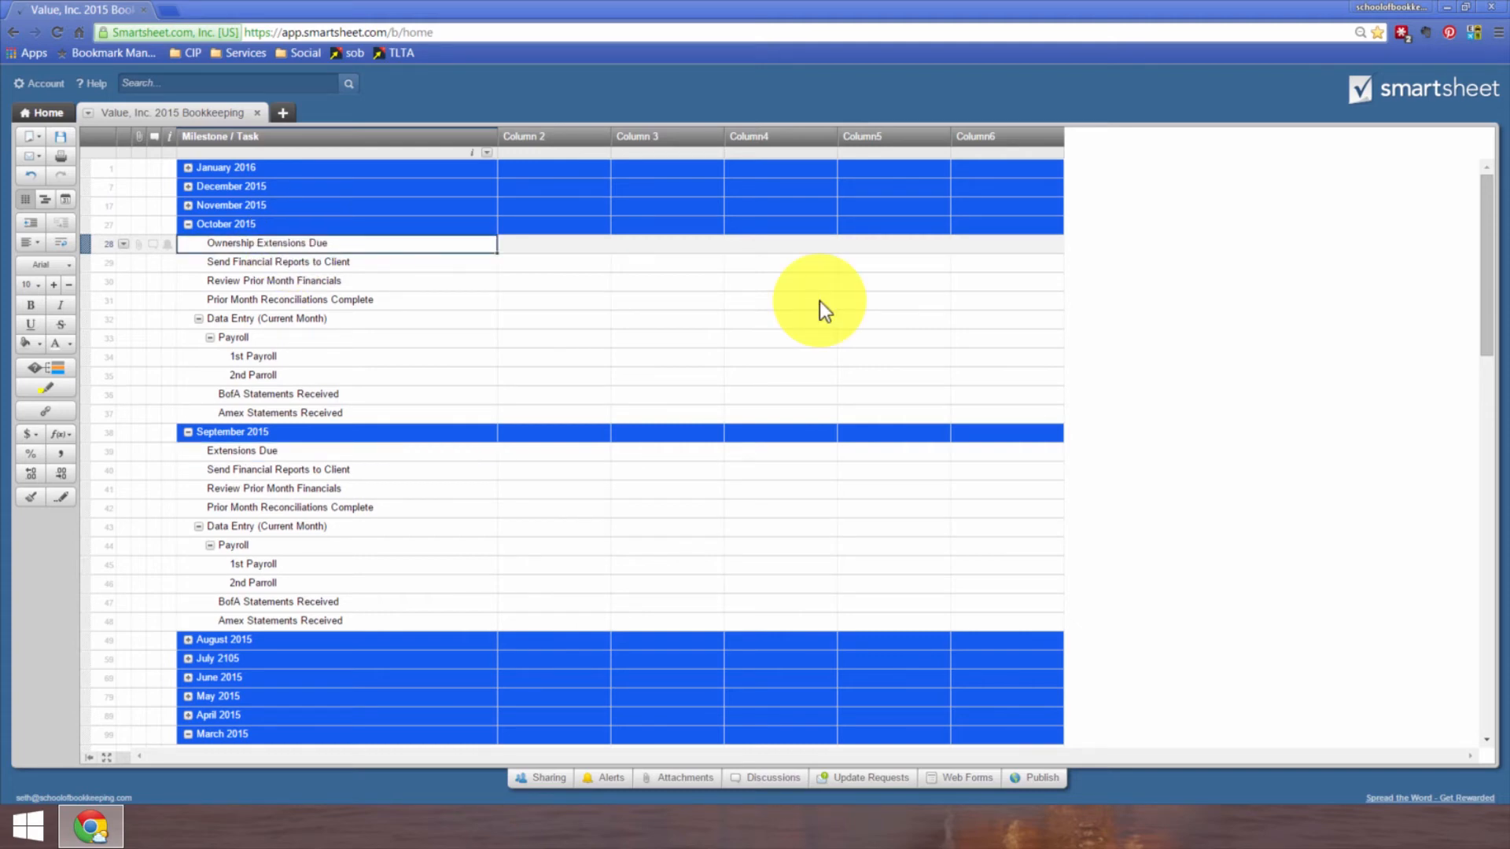
{"action": "left_click", "coordinate": [229, 268]}
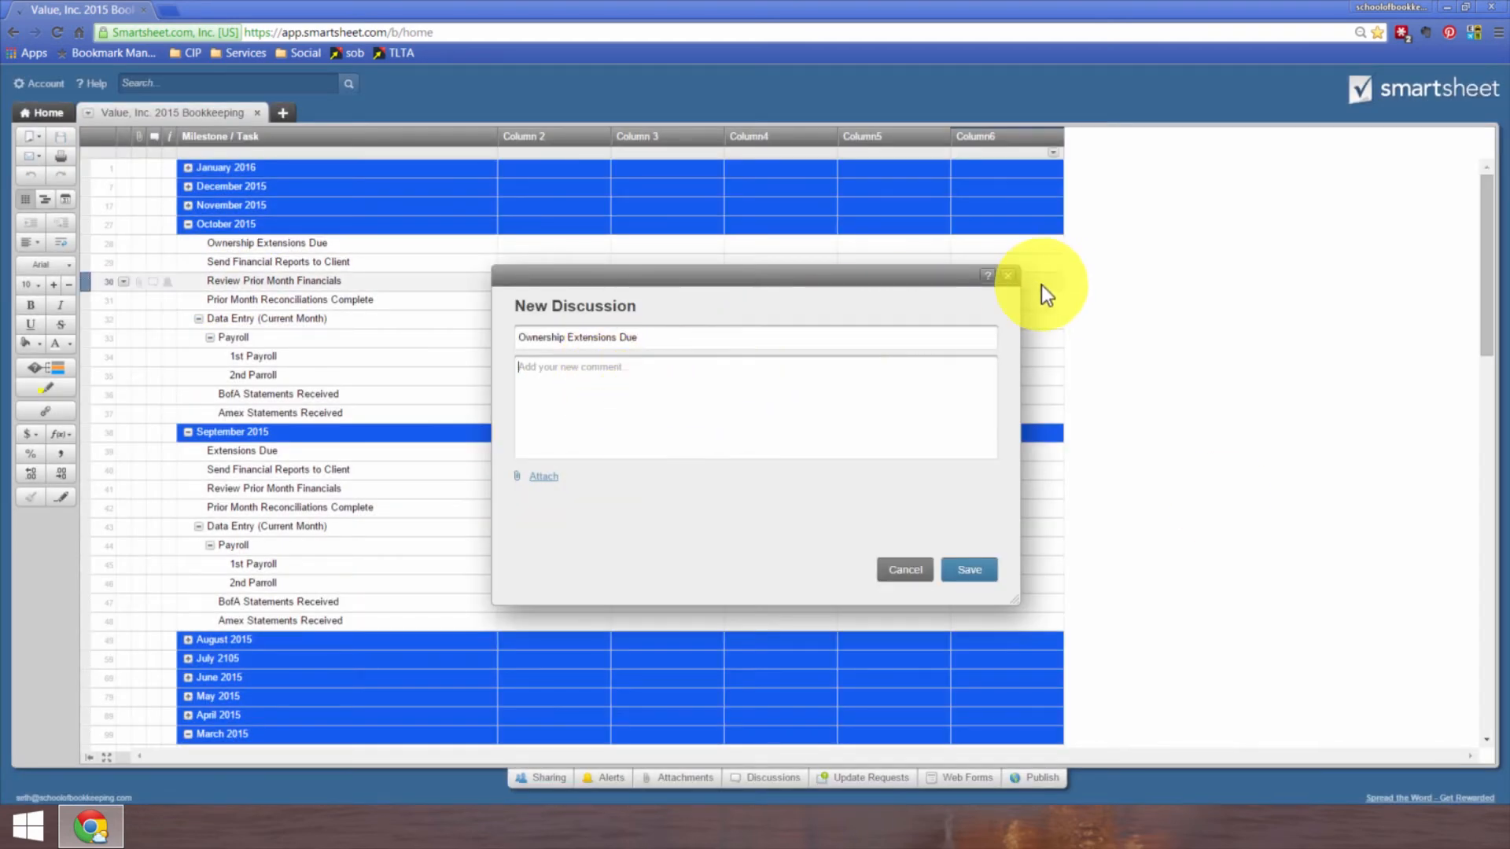
{"action": "left_click", "coordinate": [1011, 275]}
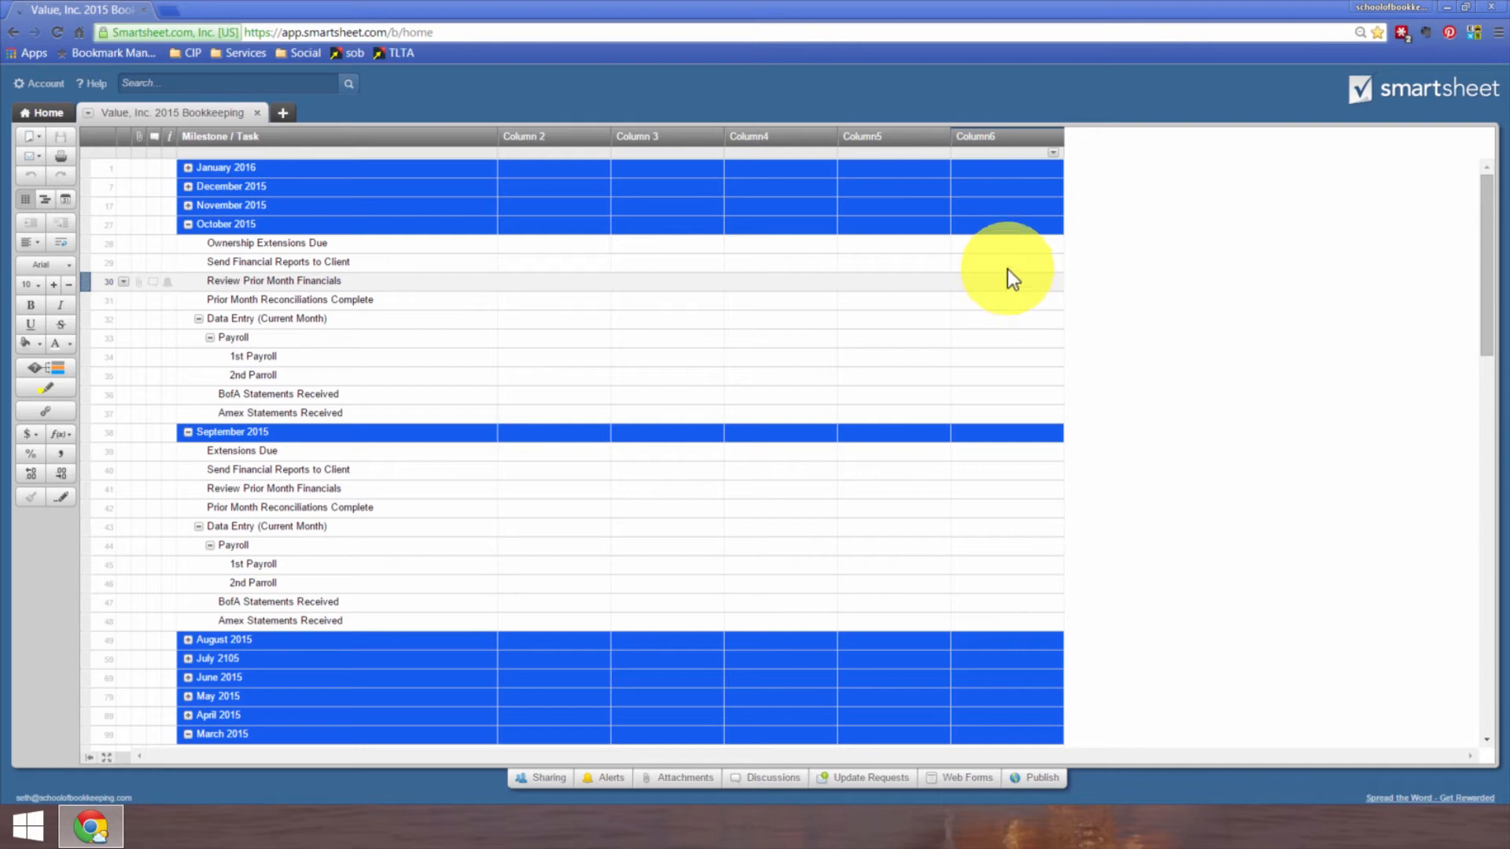
{"action": "left_click", "coordinate": [303, 453]}
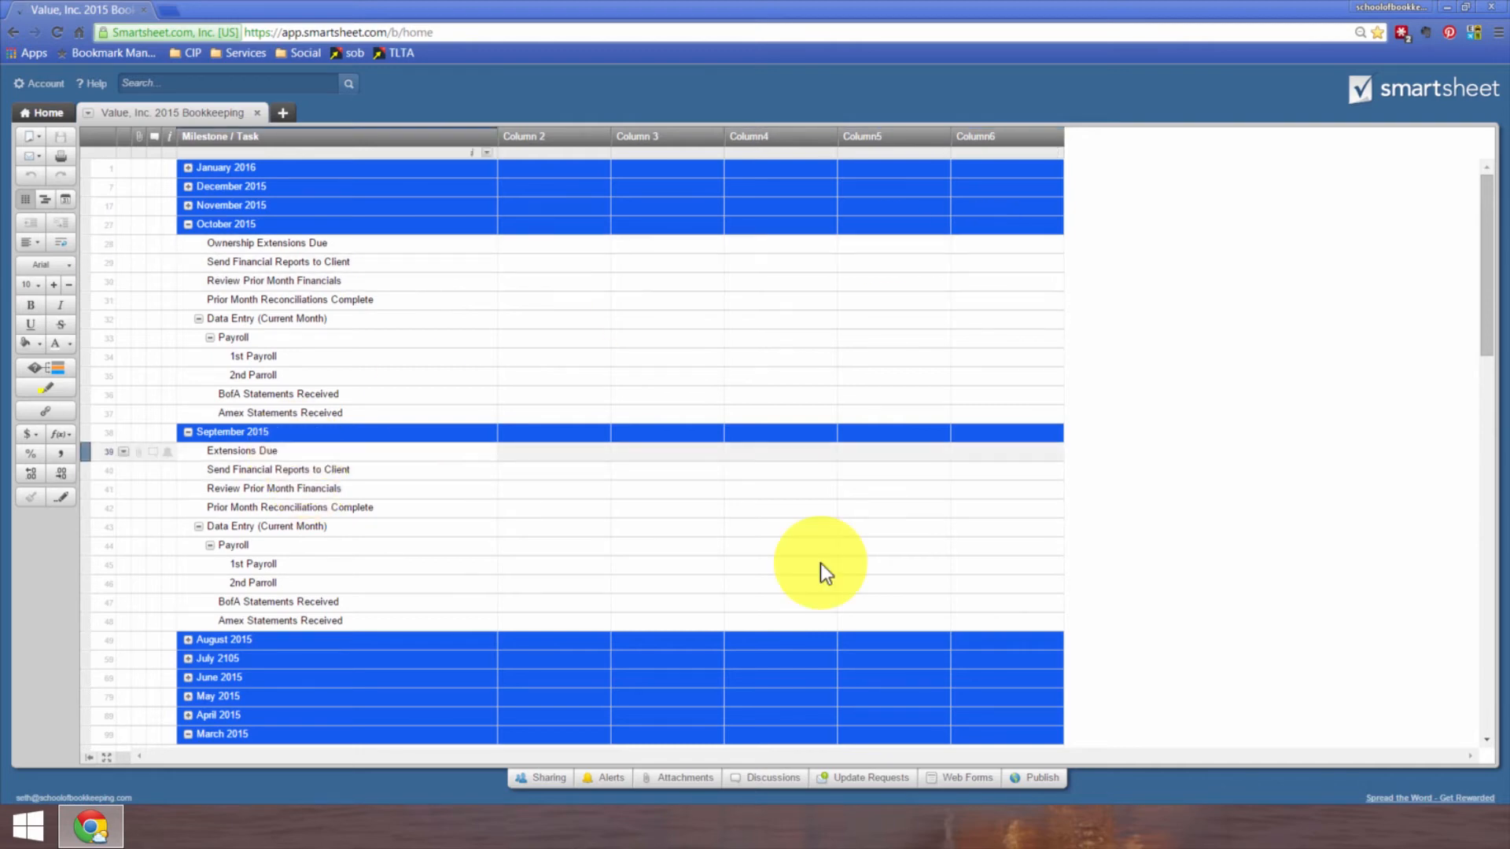
{"action": "left_click", "coordinate": [234, 245]}
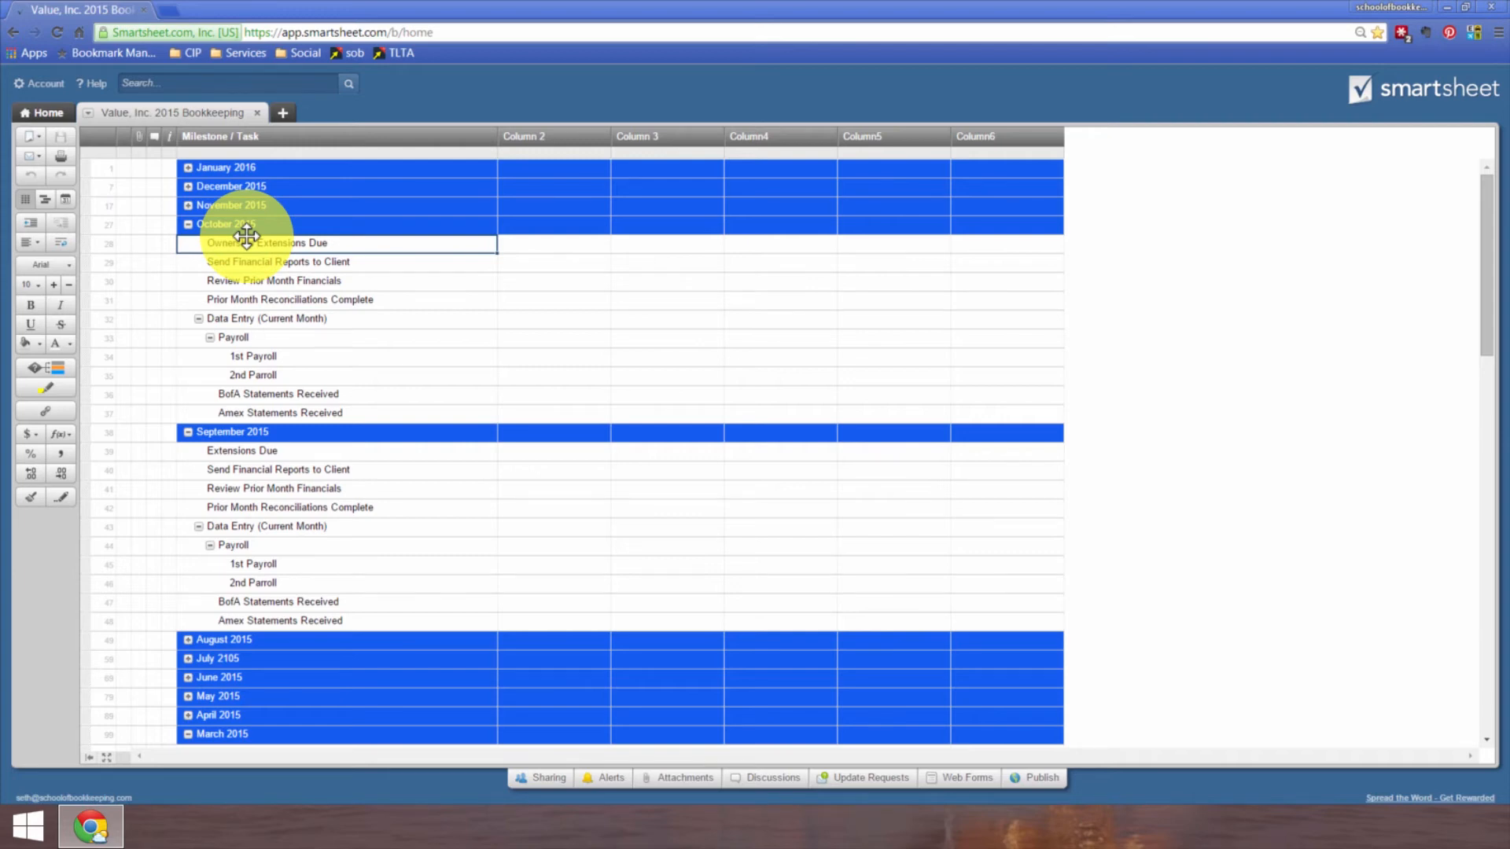
{"action": "left_click", "coordinate": [299, 265]}
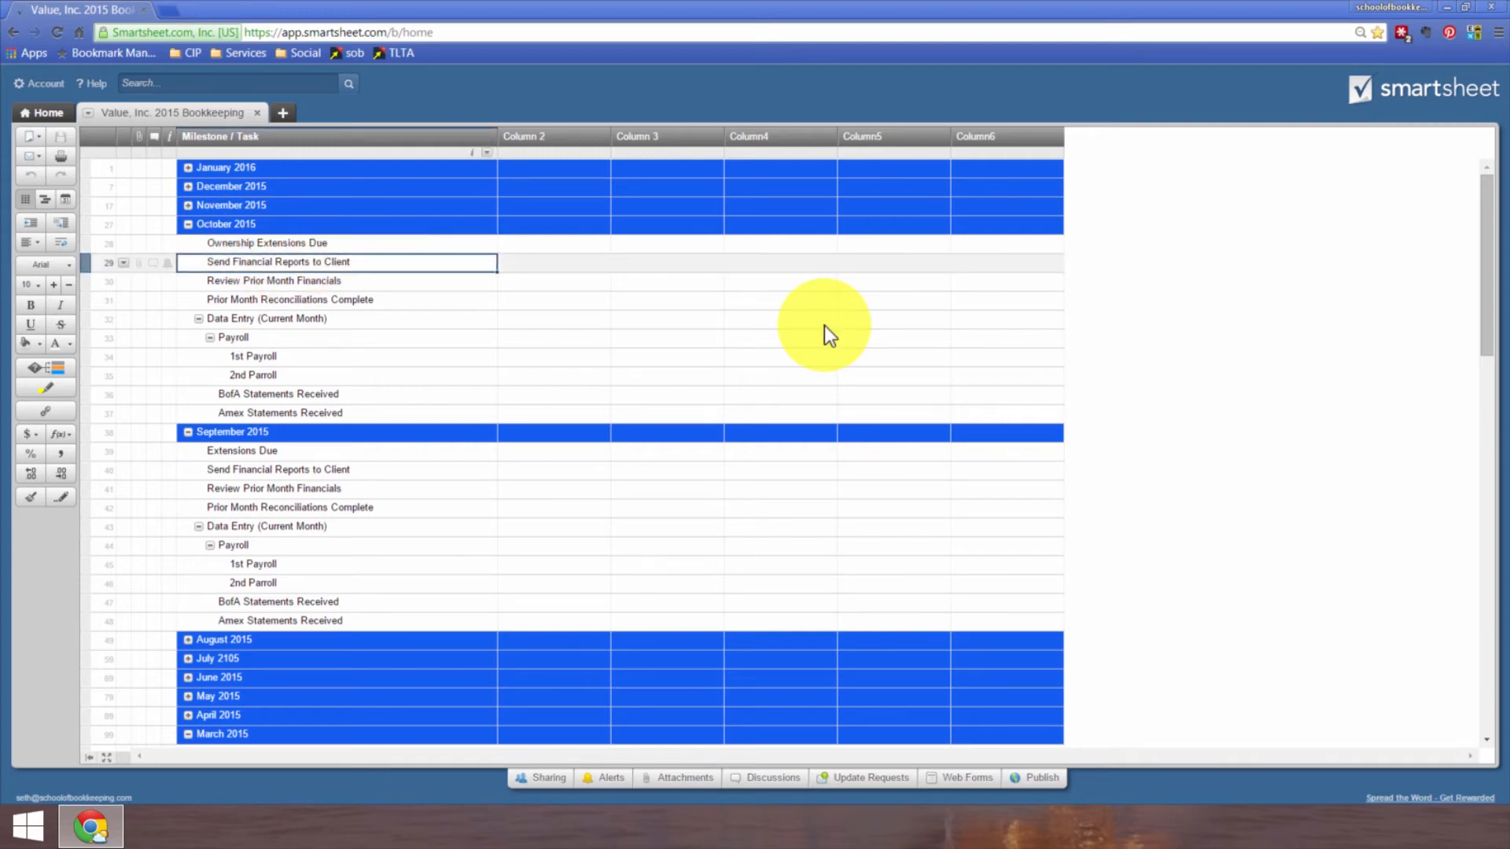
Step: Collapse the October, September, March and February 2015 milestones and save the sheet
{"action": "left_click", "coordinate": [188, 224]}
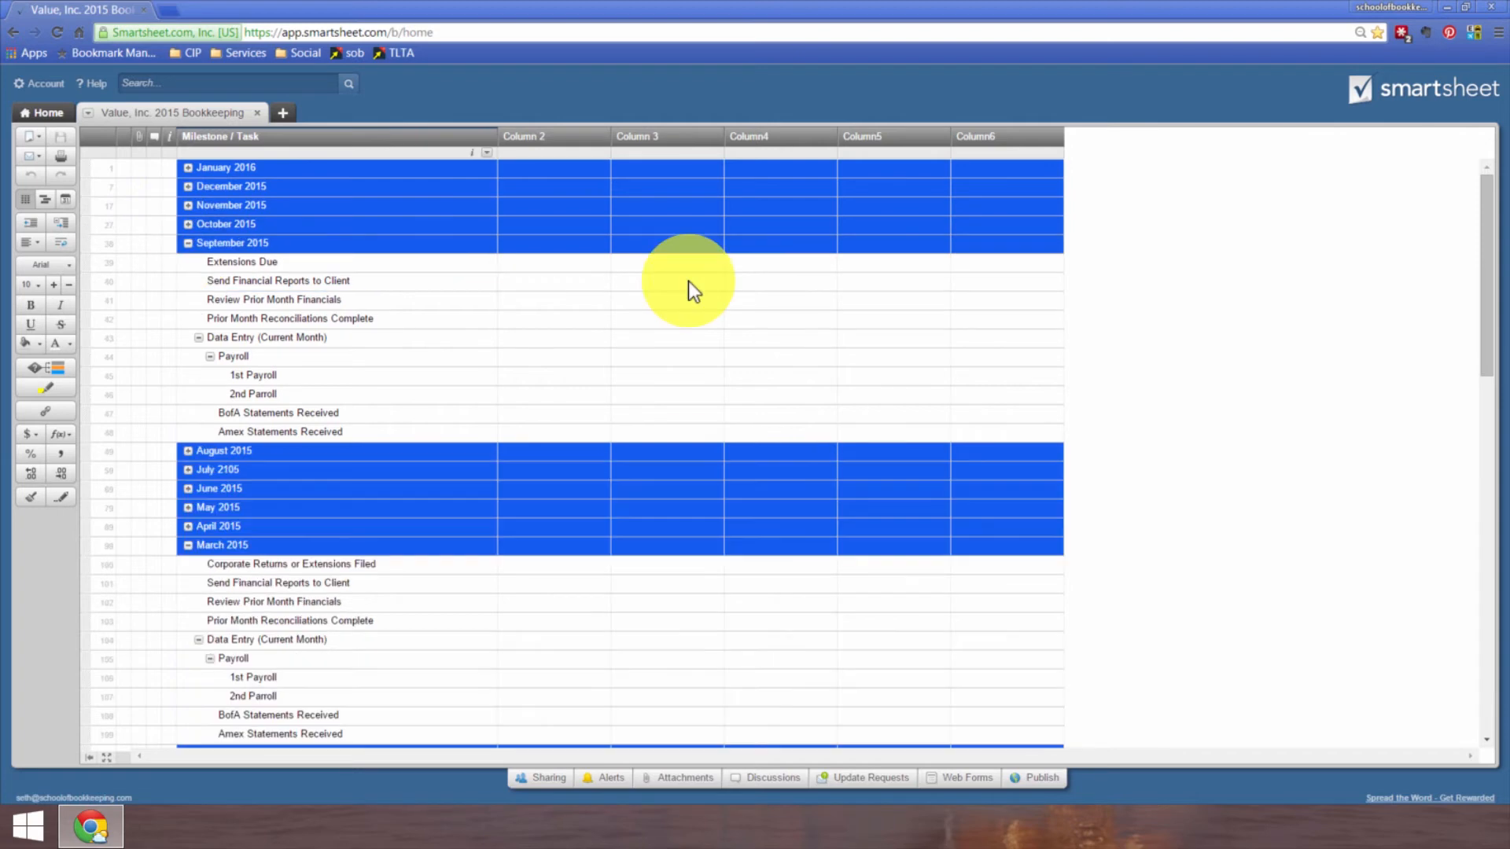
{"action": "left_click", "coordinate": [188, 243]}
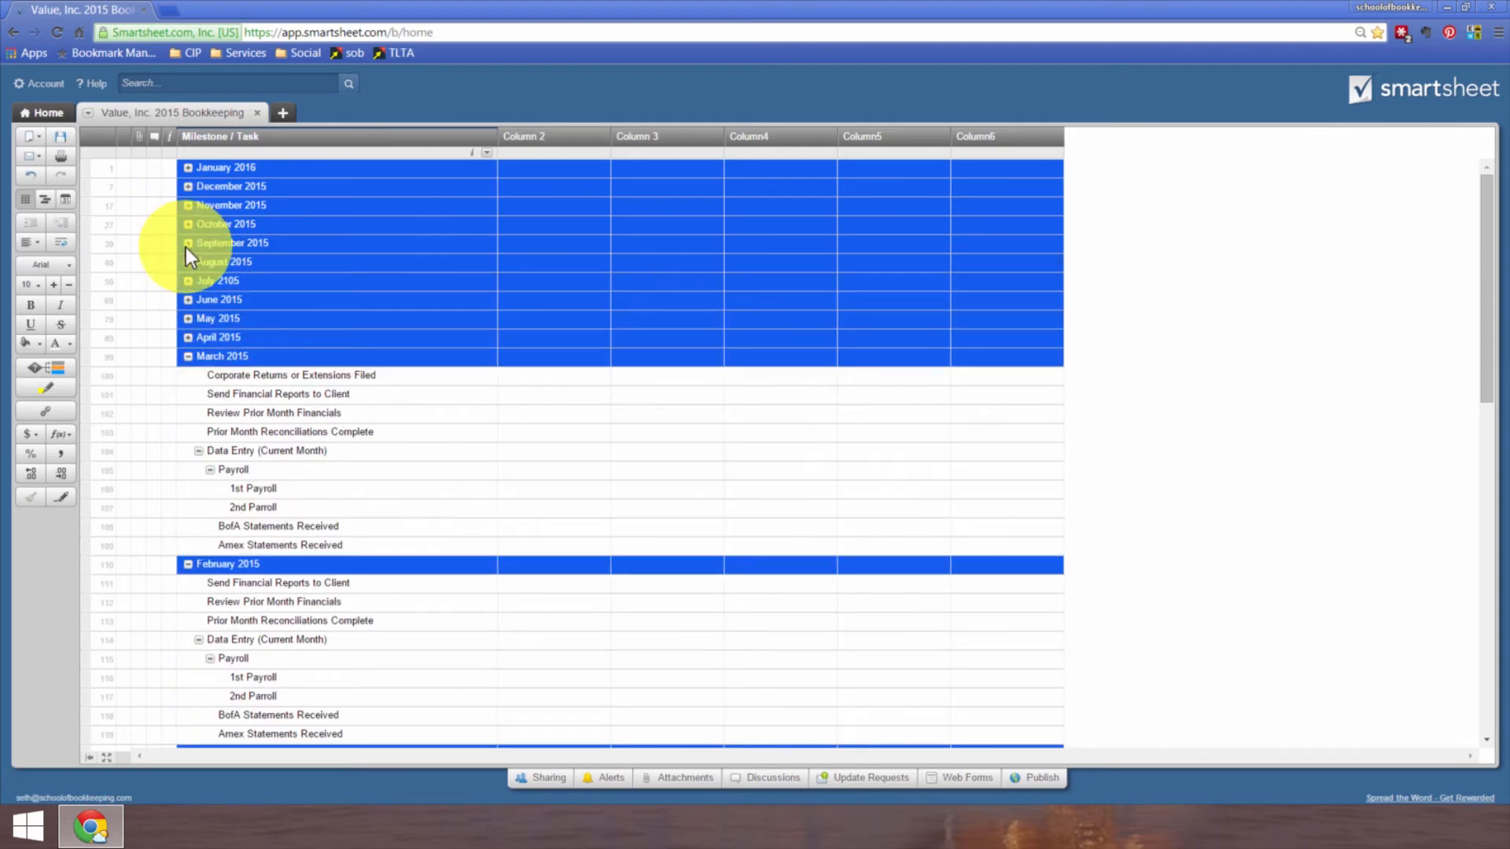
{"action": "left_click", "coordinate": [188, 357]}
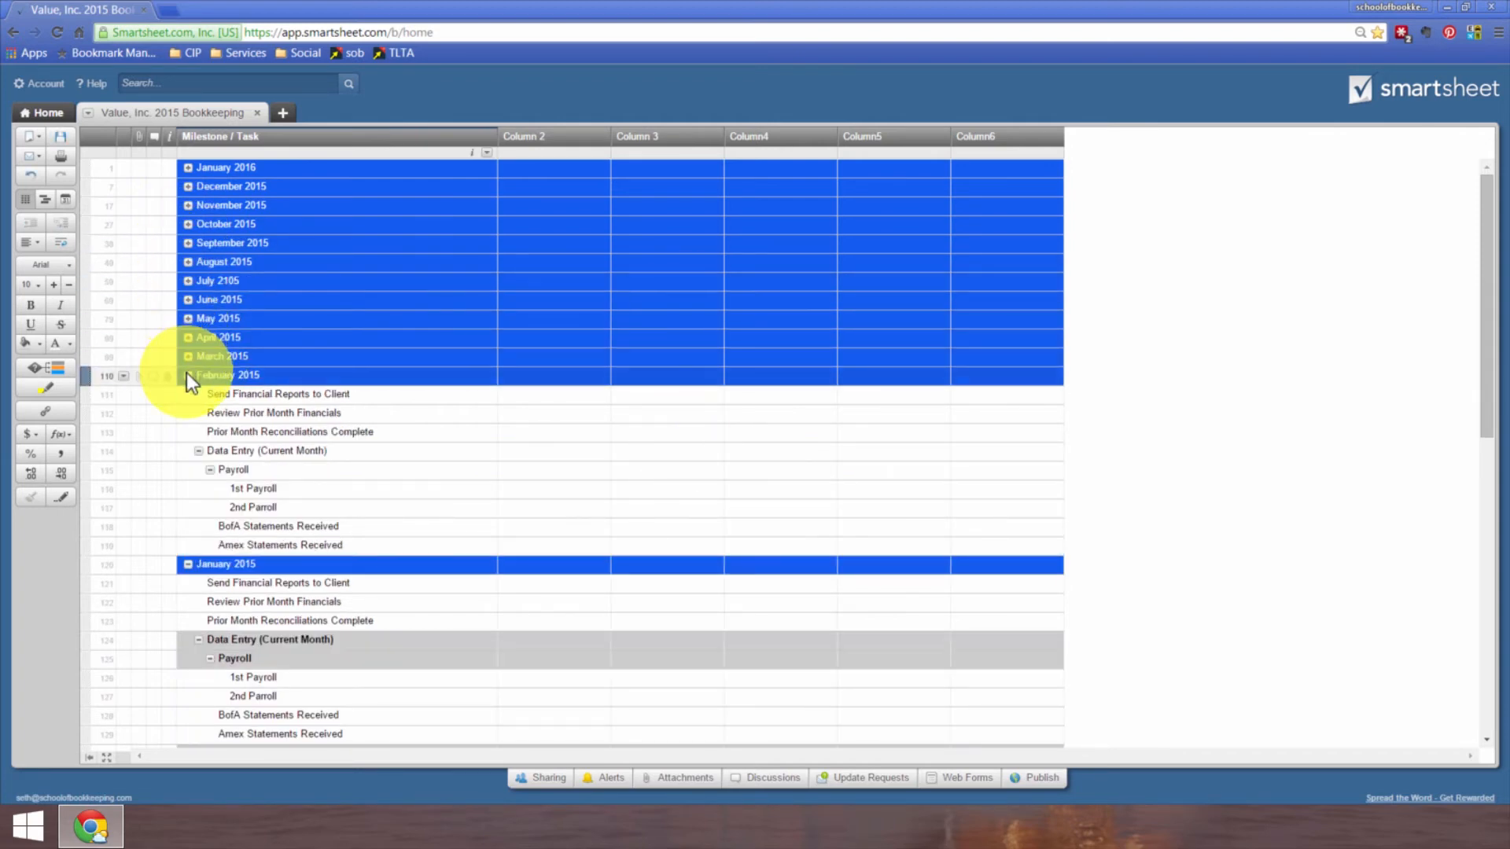
{"action": "left_click", "coordinate": [188, 375]}
{"action": "left_click", "coordinate": [187, 394]}
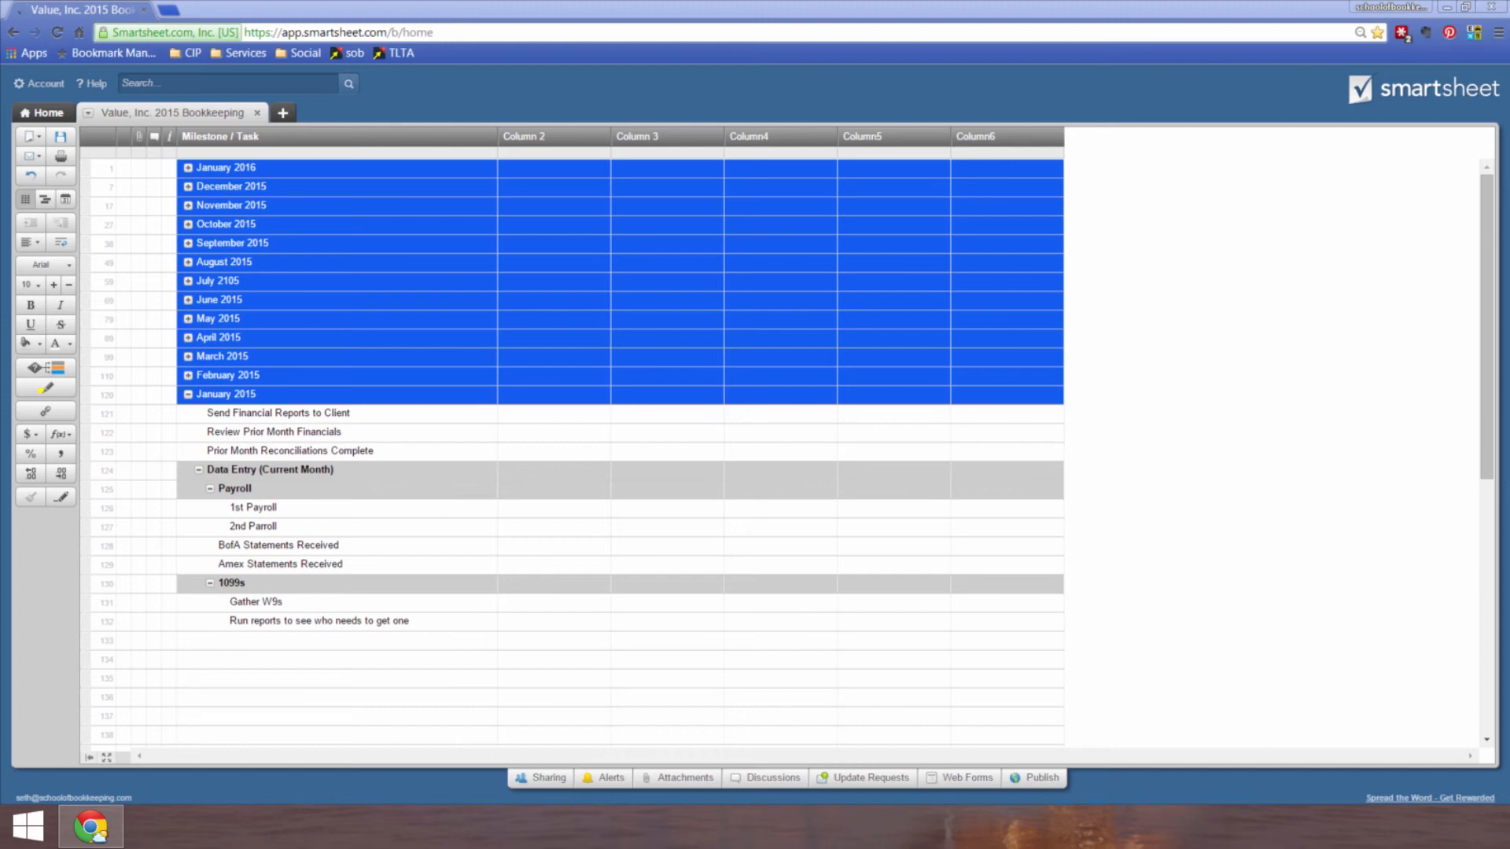
{"action": "key", "text": "ctrl+s"}
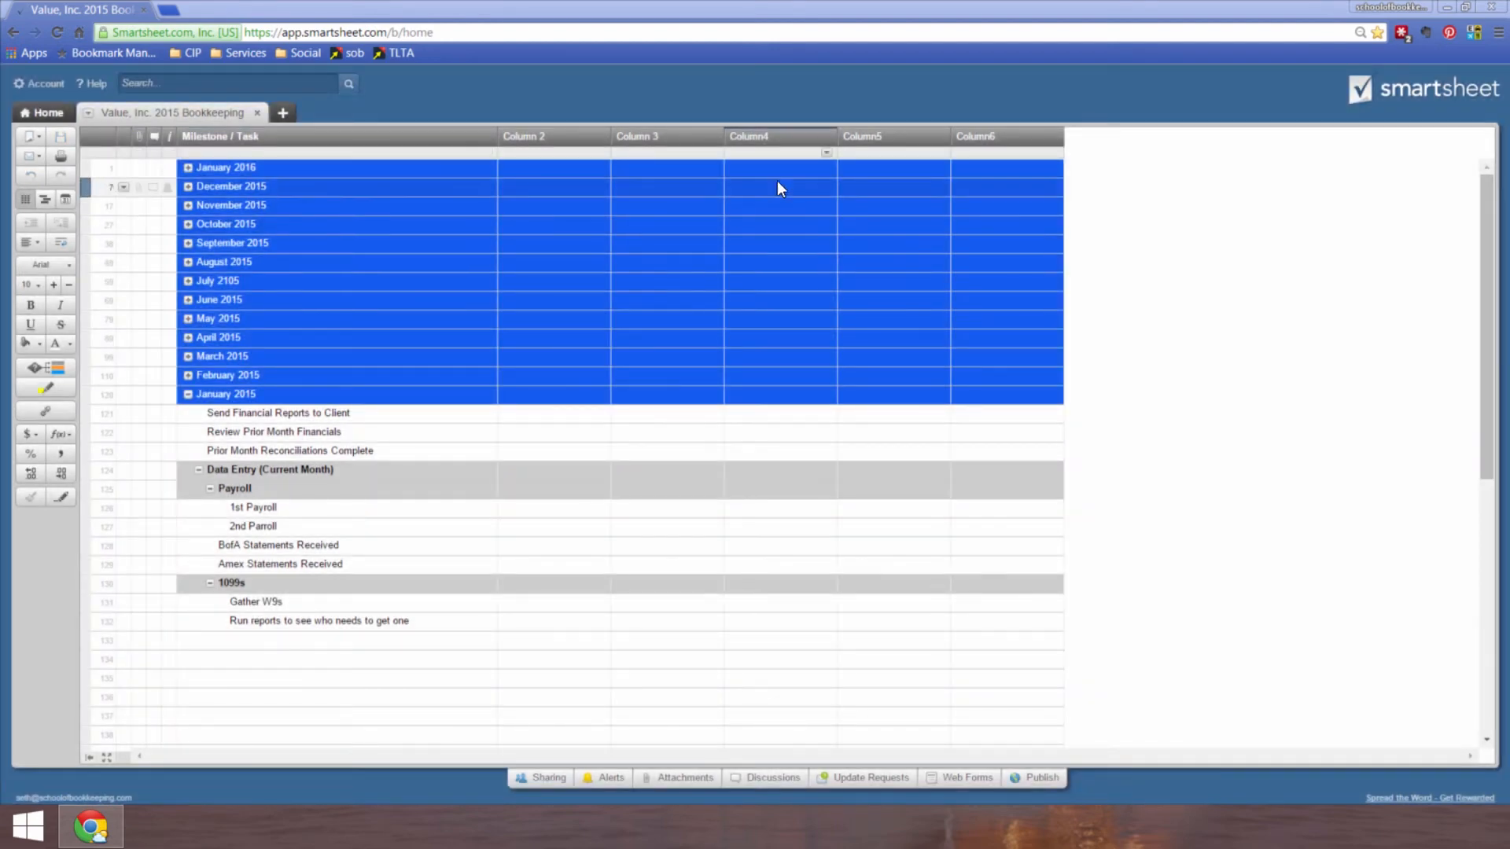
Step: Rename Column 2 as "Start Date" and set its column type to Date
{"action": "double_click", "coordinate": [552, 135]}
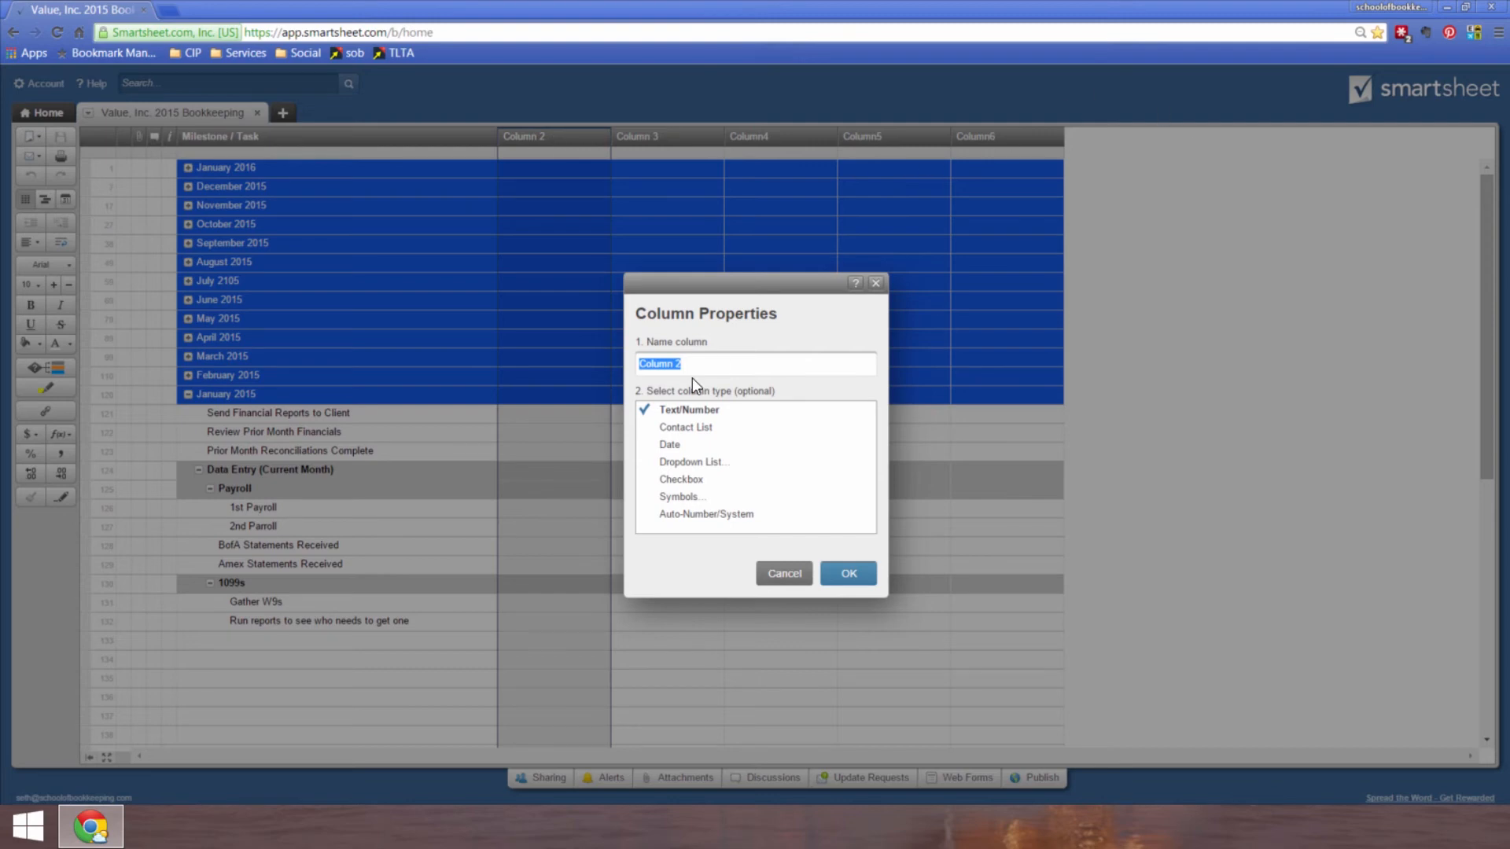
{"action": "left_click", "coordinate": [669, 445]}
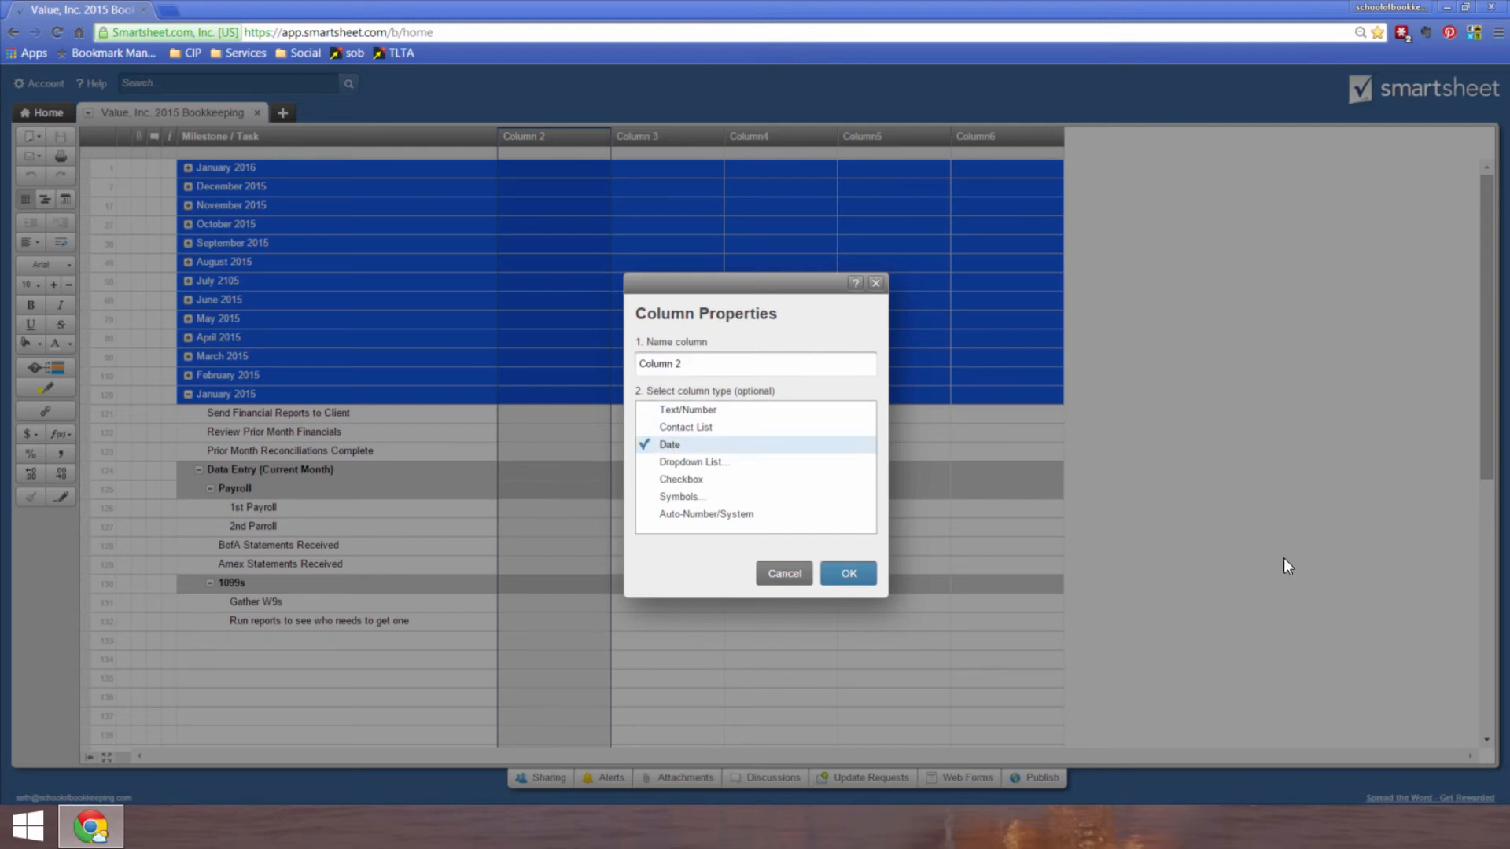
{"action": "left_click_drag", "start_coordinate": [686, 363], "coordinate": [571, 364]}
{"action": "type", "text": "St"}
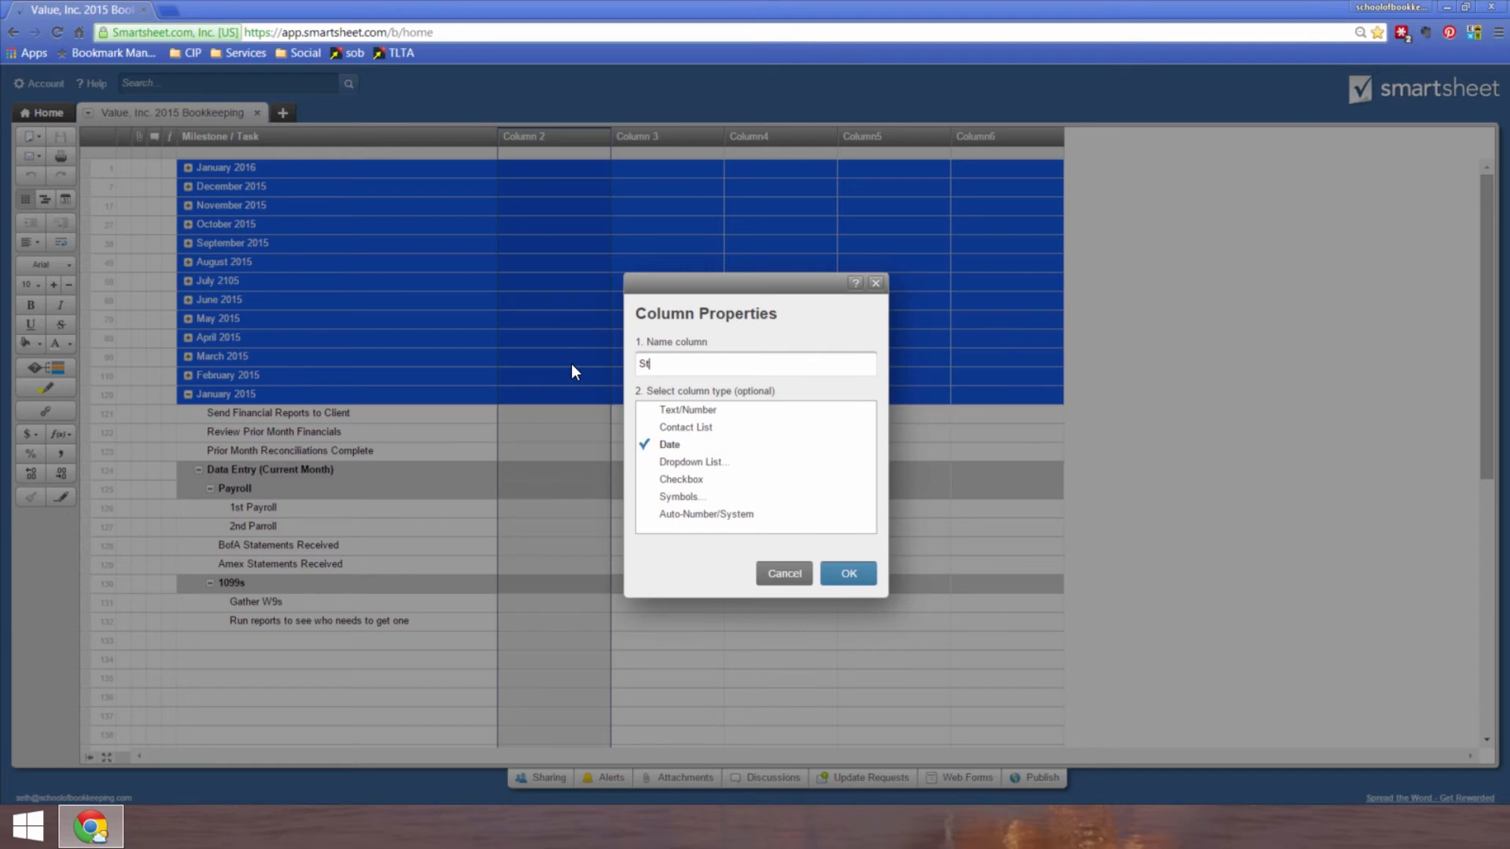
{"action": "type", "text": "art Date"}
{"action": "key", "text": "Return"}
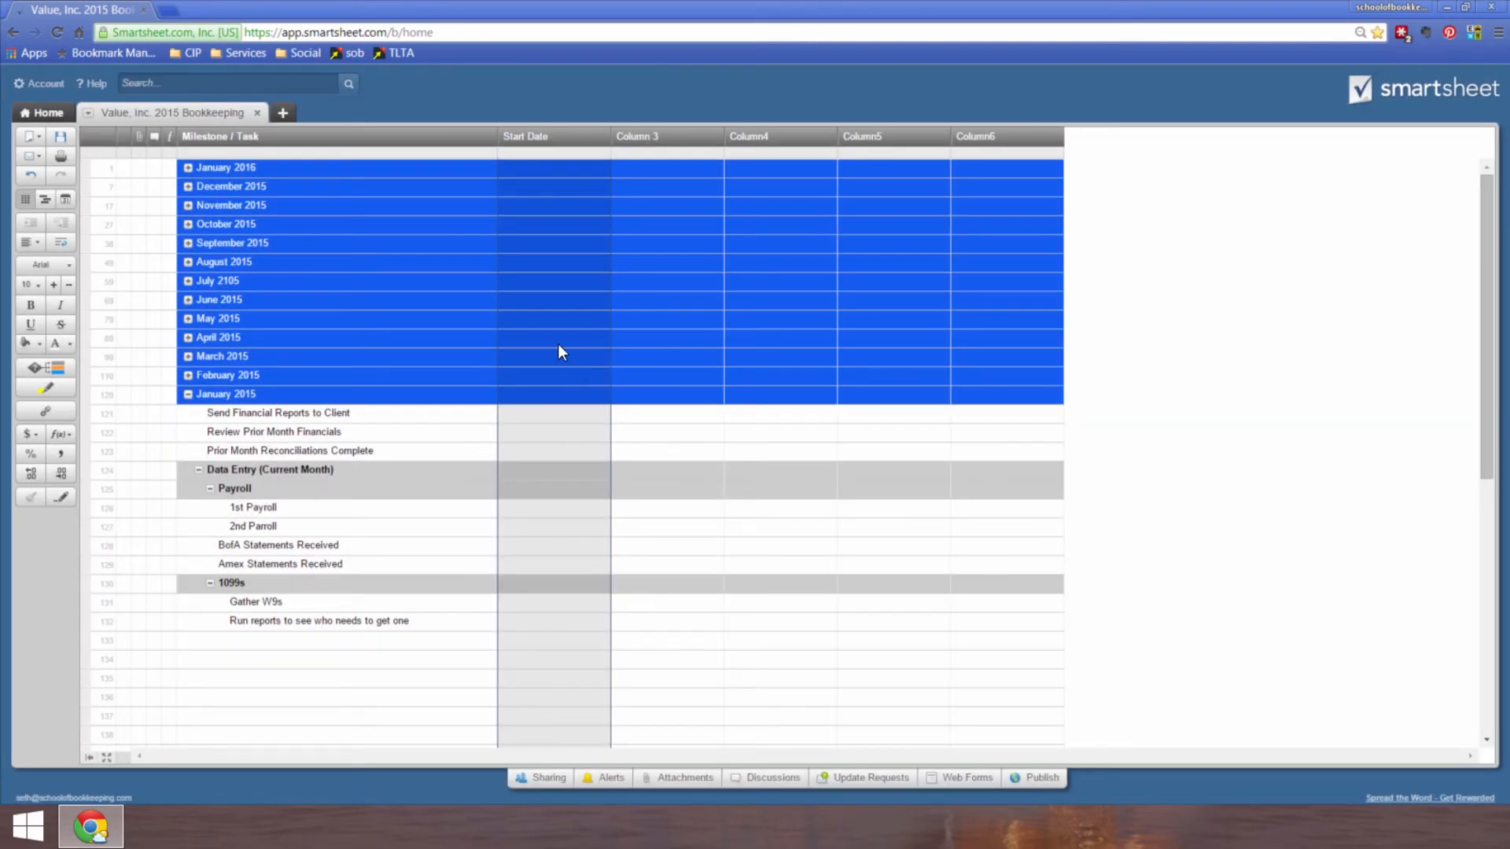
Step: Rename Column 3 as "Due Date" and set its column type to Date
{"action": "double_click", "coordinate": [663, 134]}
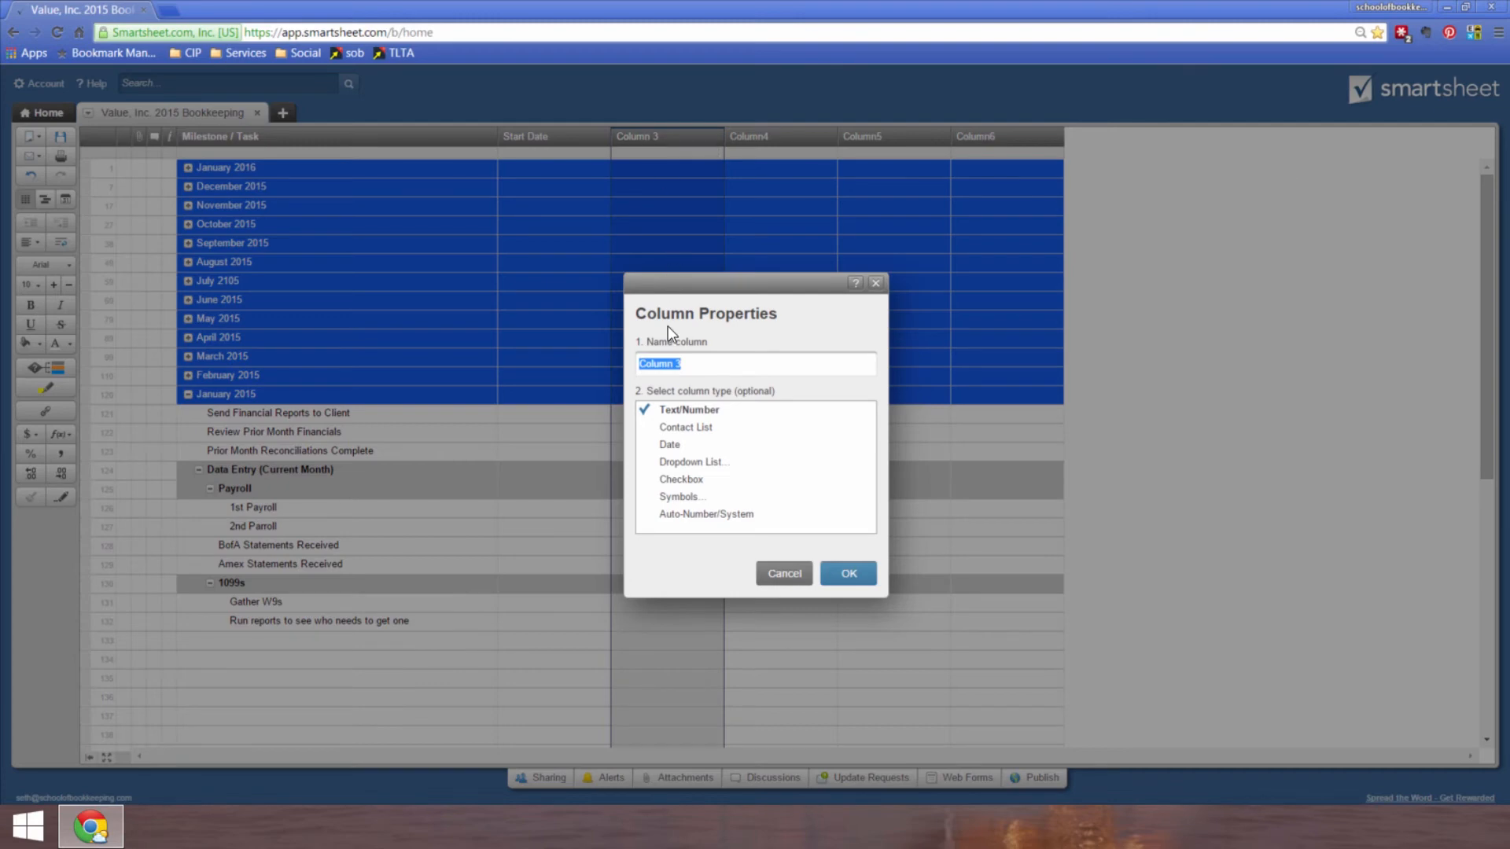
{"action": "left_click", "coordinate": [671, 444]}
{"action": "type", "text": "Due Date"}
{"action": "key", "text": "Return"}
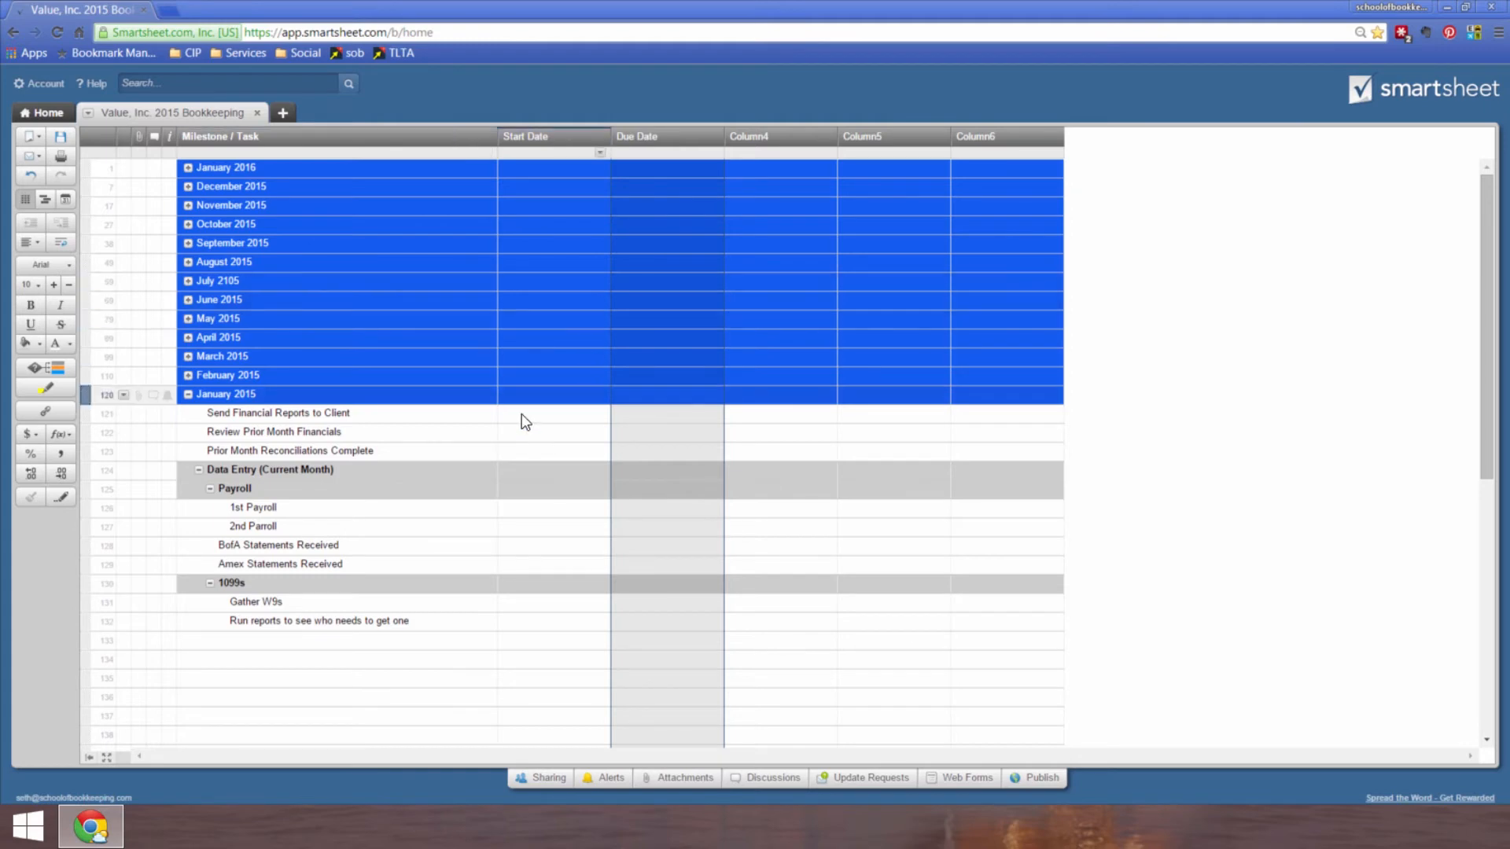
{"action": "left_click", "coordinate": [526, 423]}
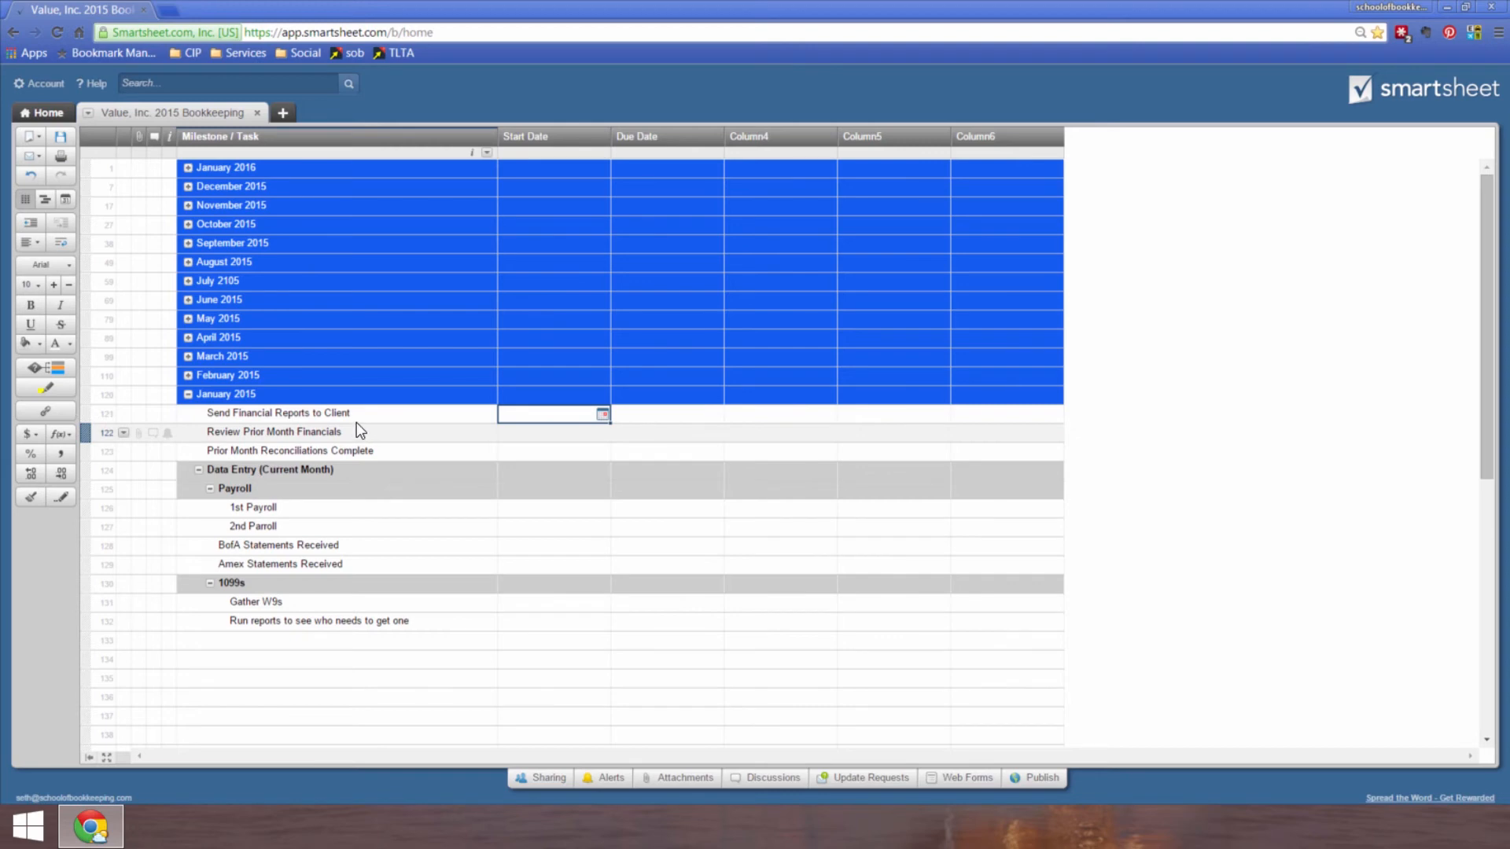
{"action": "left_click", "coordinate": [291, 466]}
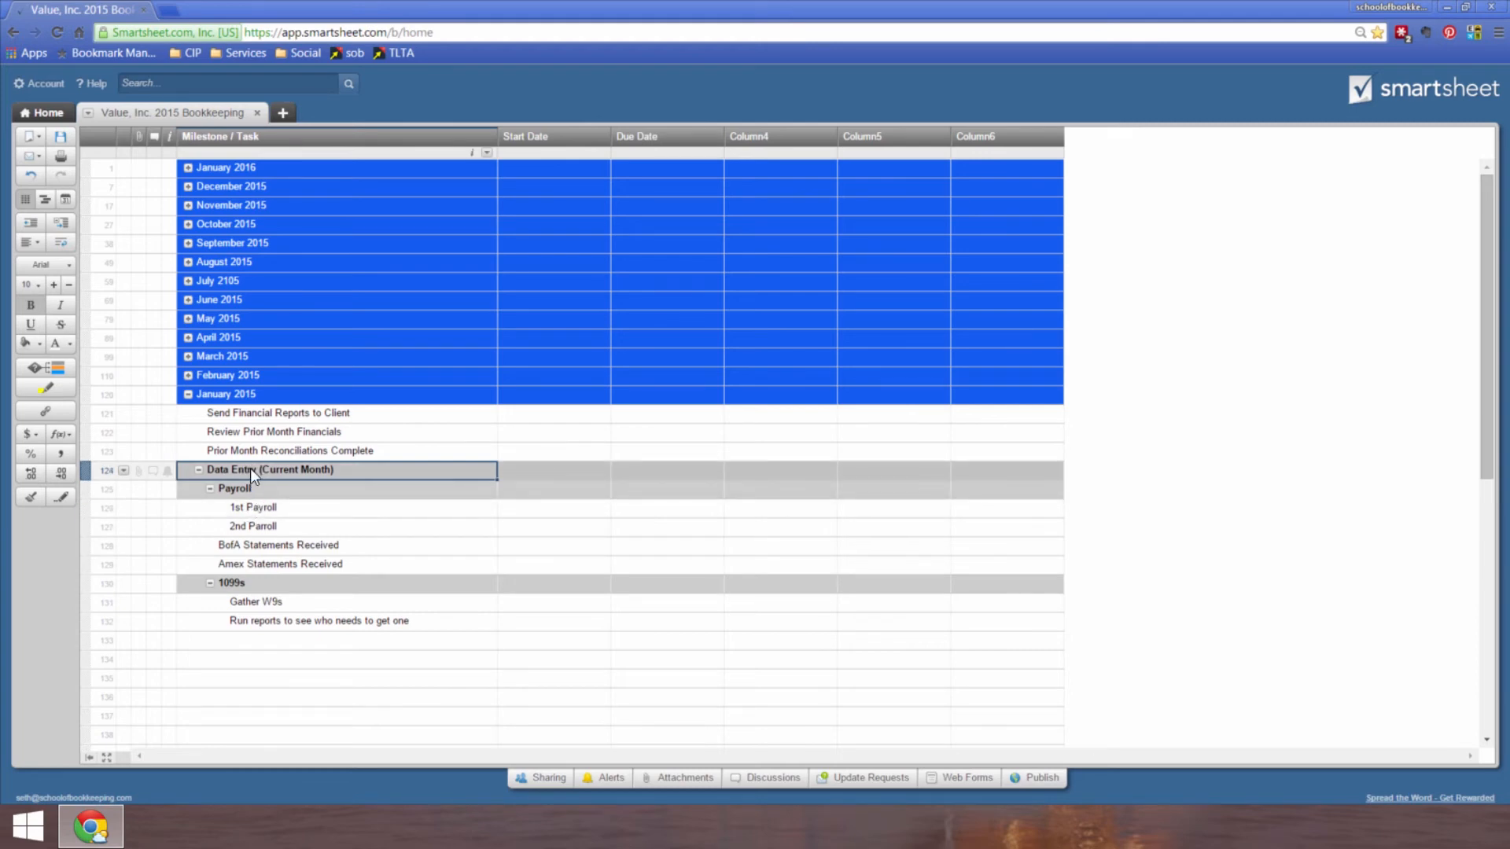
{"action": "left_click", "coordinate": [284, 451]}
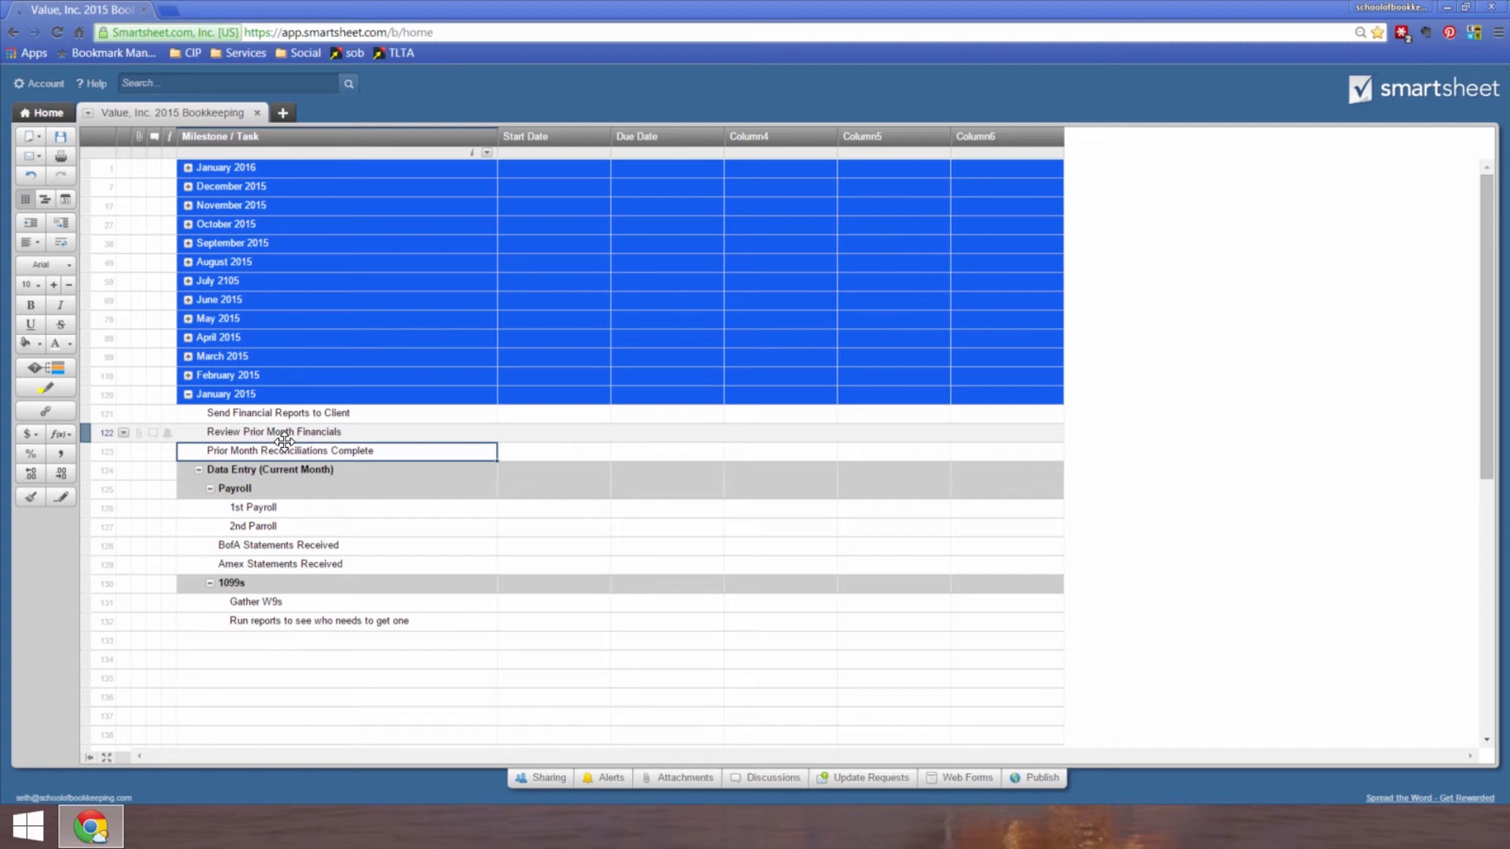
{"action": "left_click", "coordinate": [288, 434]}
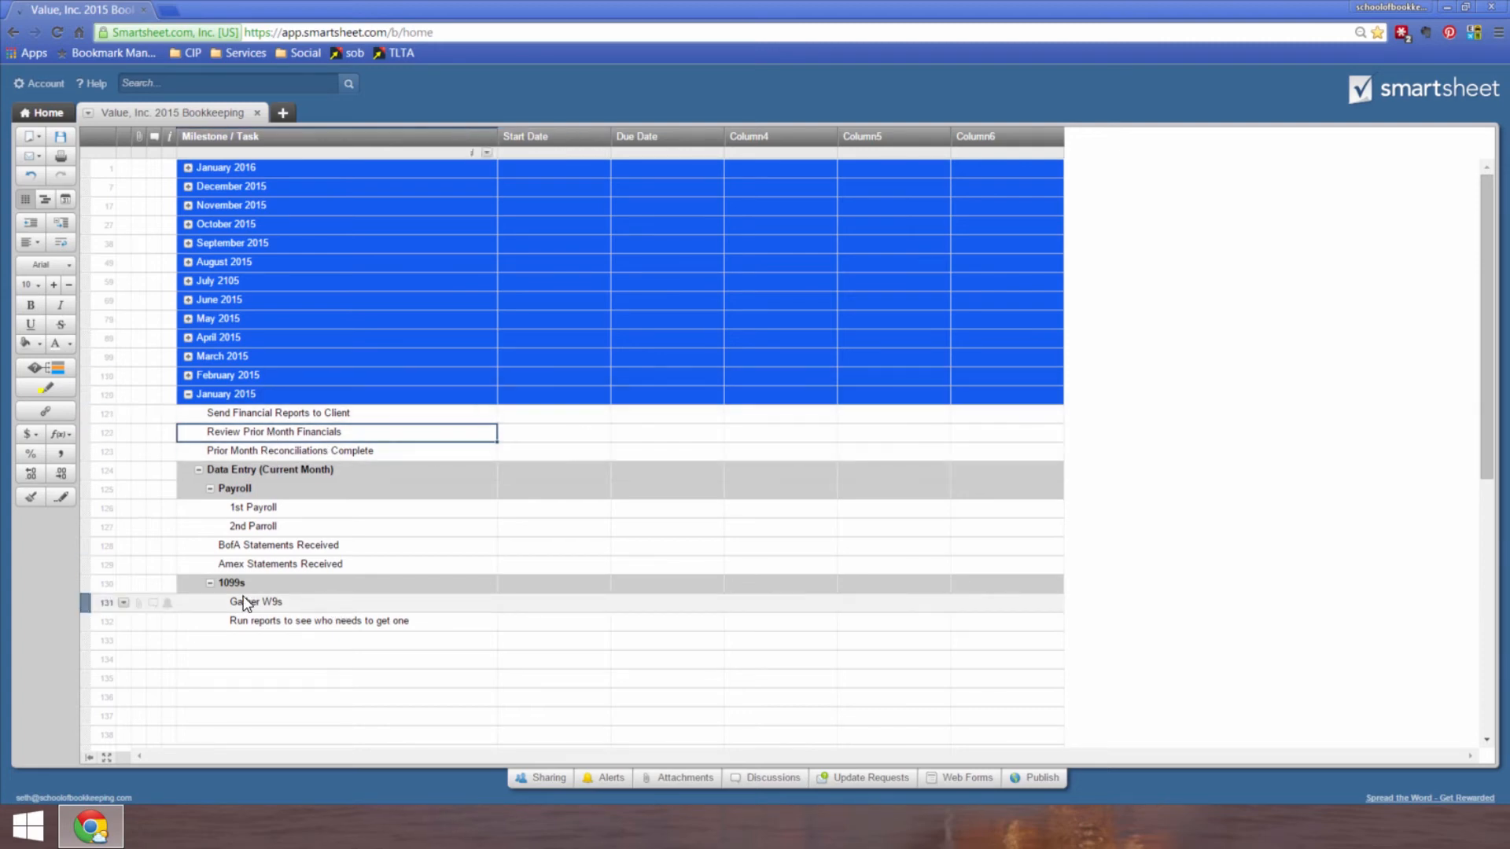
Step: Set the Start Date of the "Gather W9s" task under January 2015 to 01/05/15
{"action": "left_click", "coordinate": [602, 603]}
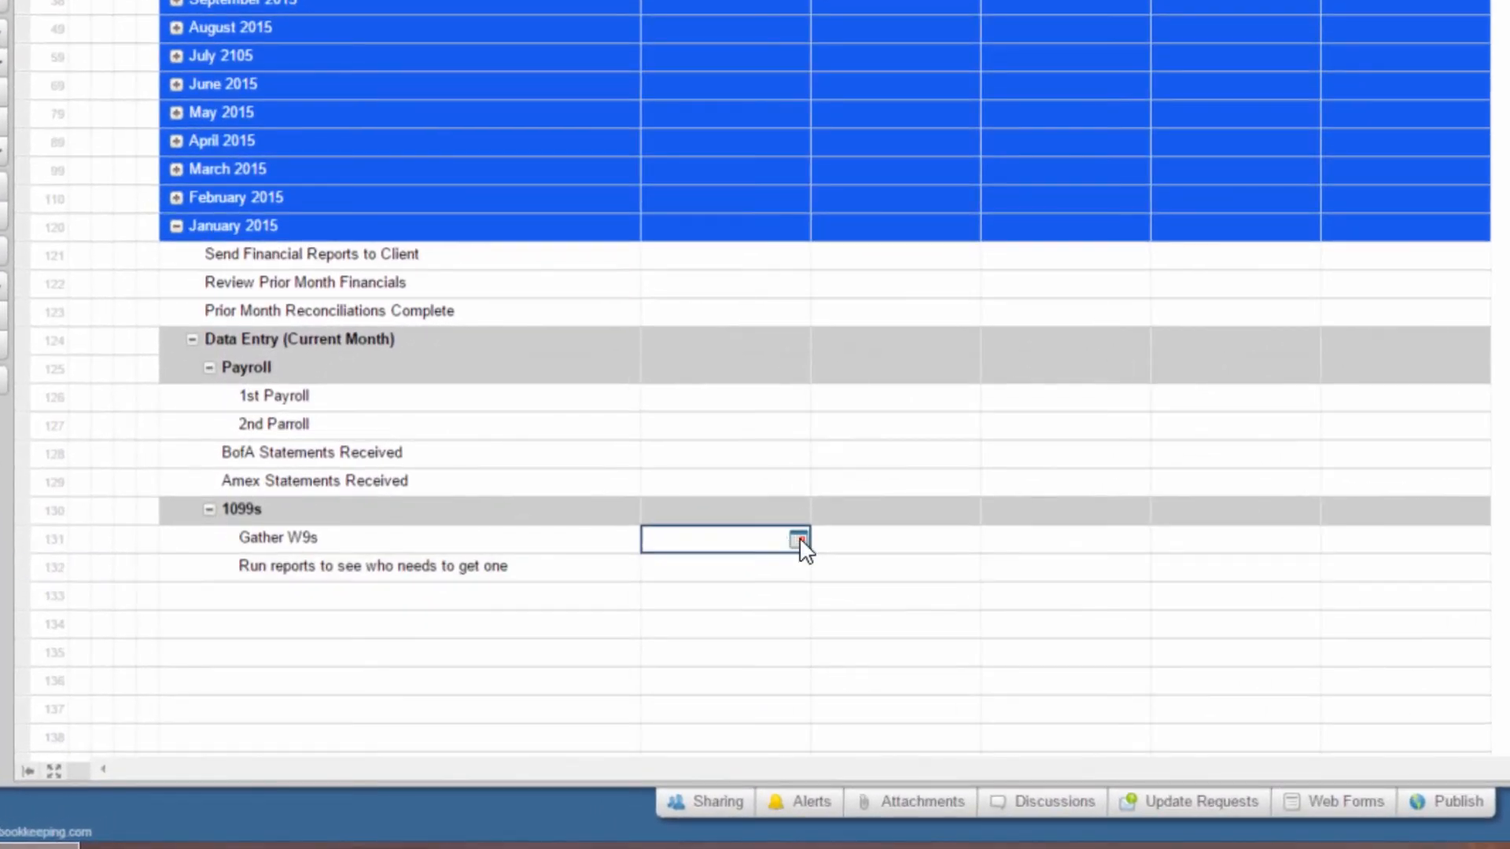
{"action": "left_click", "coordinate": [772, 548]}
{"action": "left_click", "coordinate": [845, 545]}
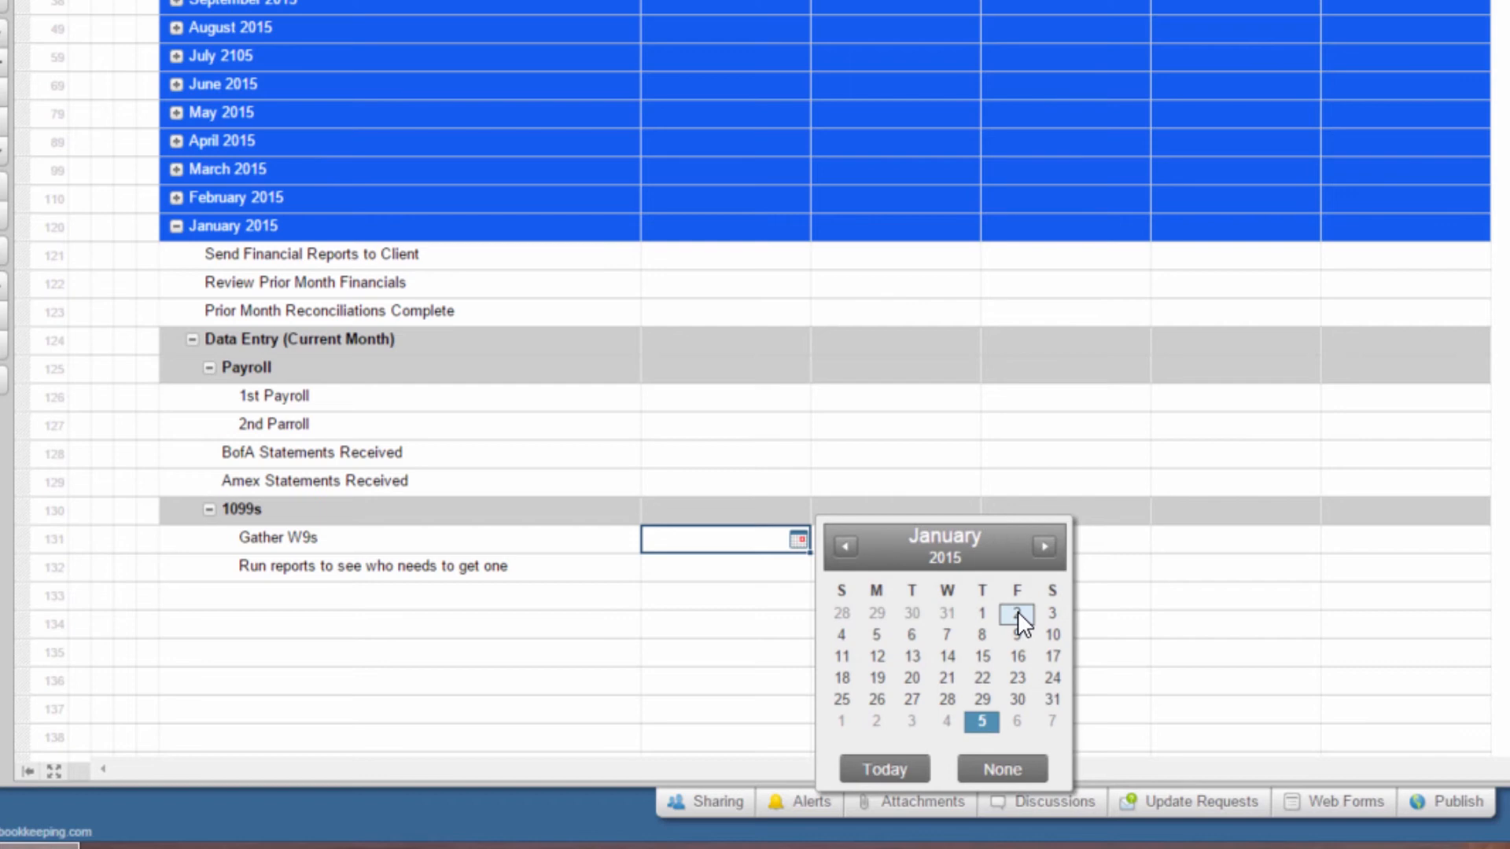
{"action": "left_click", "coordinate": [873, 634]}
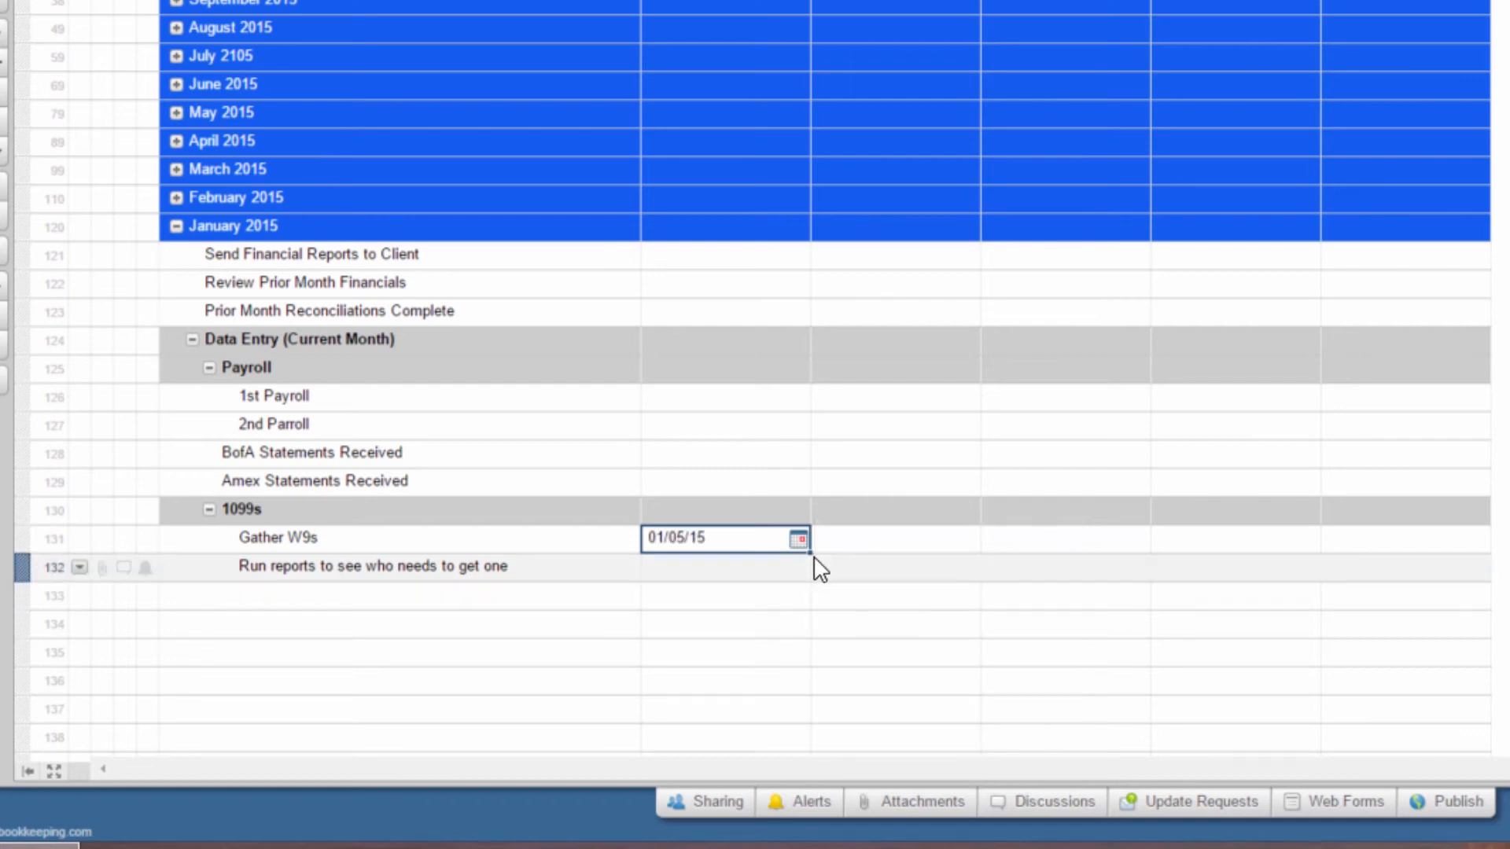
Step: Set the Start Date of the "Run reports to see who needs to get one" task to 01/02/15
{"action": "left_click", "coordinate": [779, 568]}
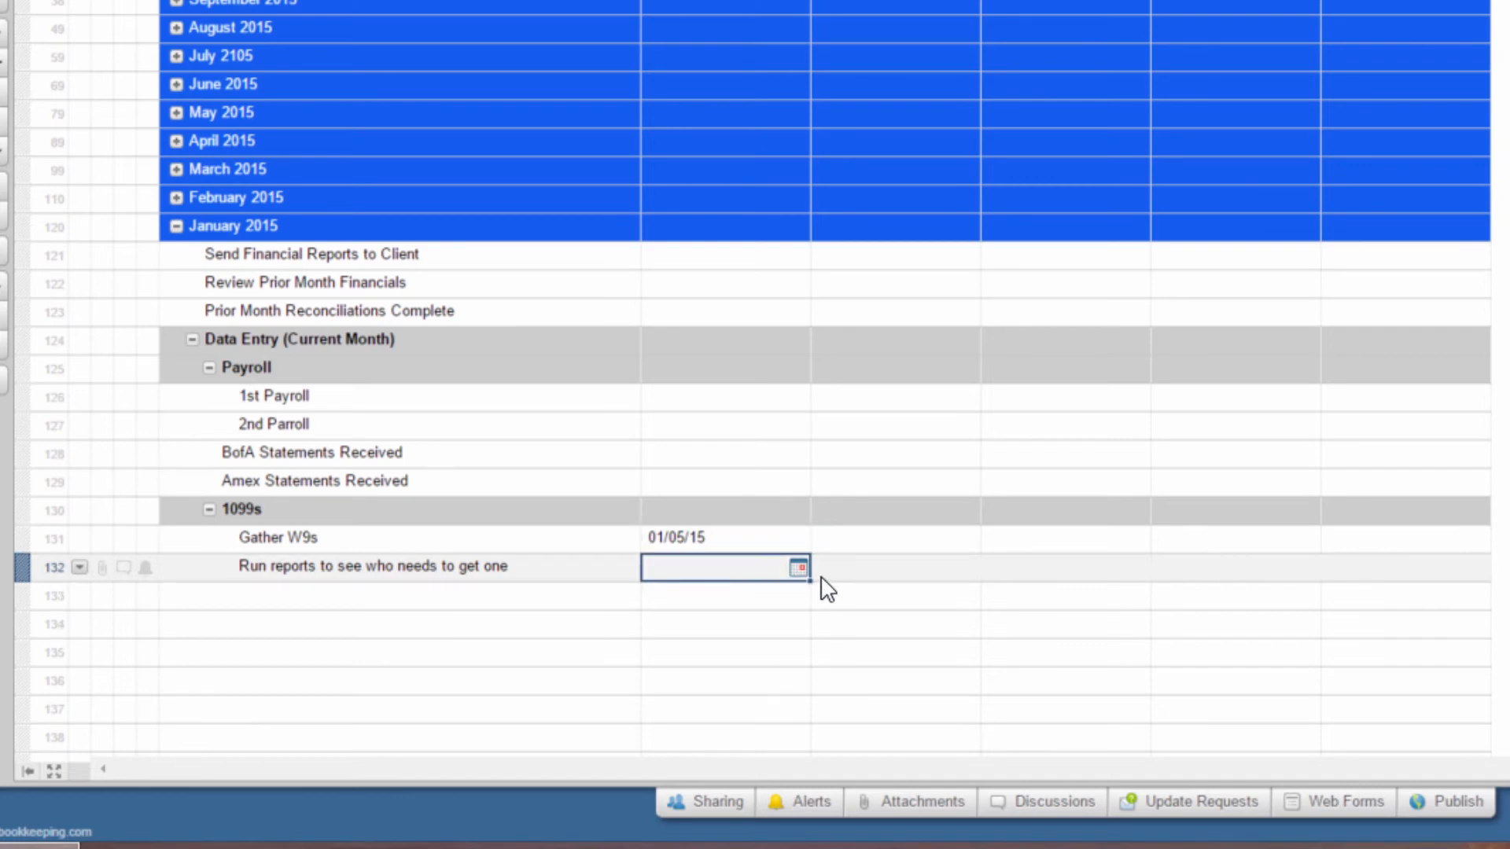
{"action": "left_click", "coordinate": [800, 568]}
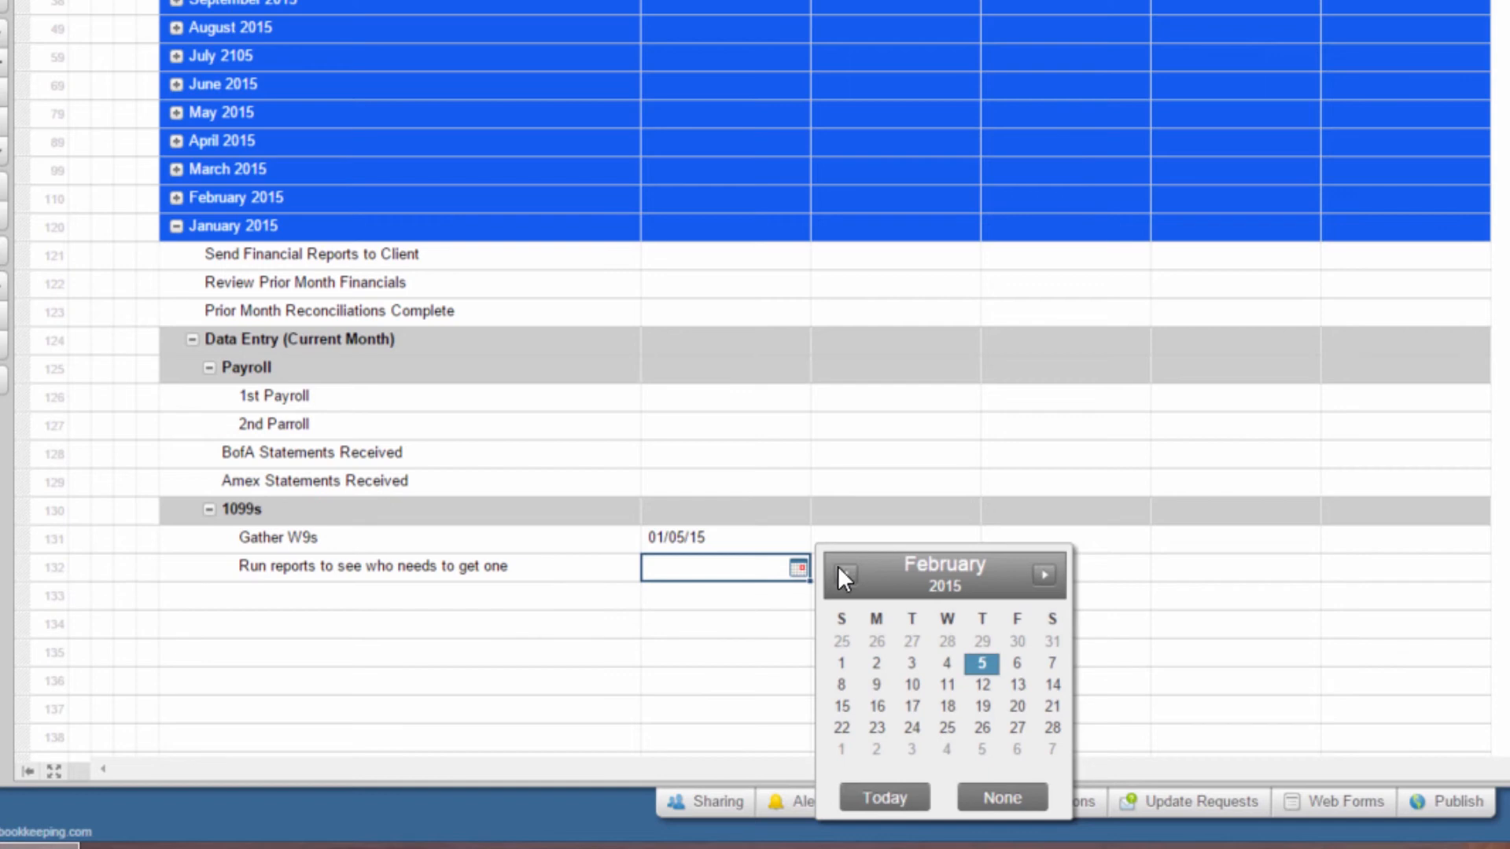
{"action": "left_click", "coordinate": [845, 575]}
{"action": "left_click", "coordinate": [1018, 642]}
{"action": "left_click", "coordinate": [883, 571]}
{"action": "left_click", "coordinate": [766, 573]}
{"action": "left_click", "coordinate": [798, 568]}
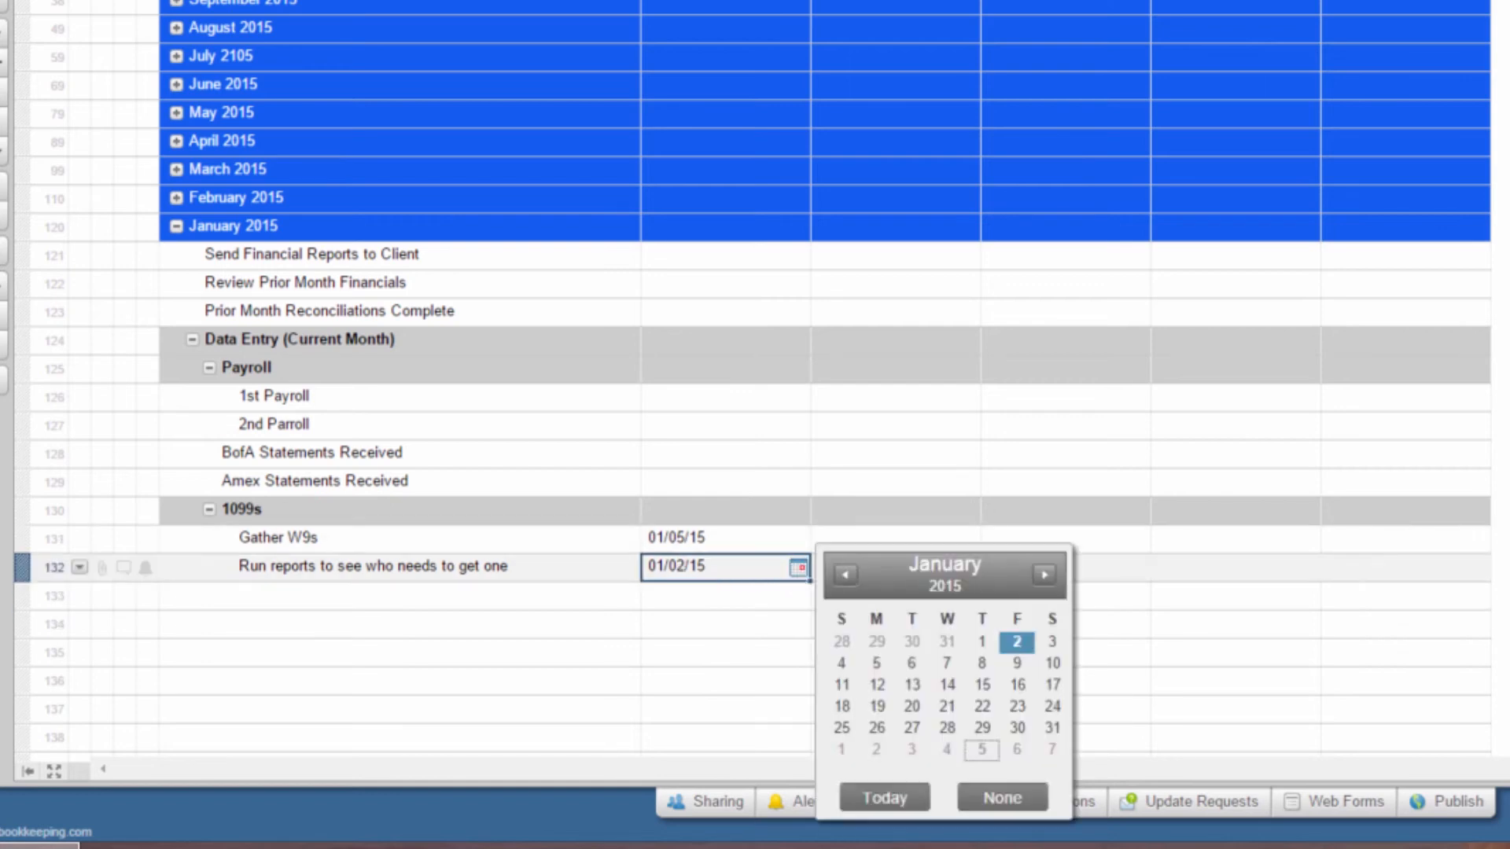
{"action": "left_click", "coordinate": [717, 568]}
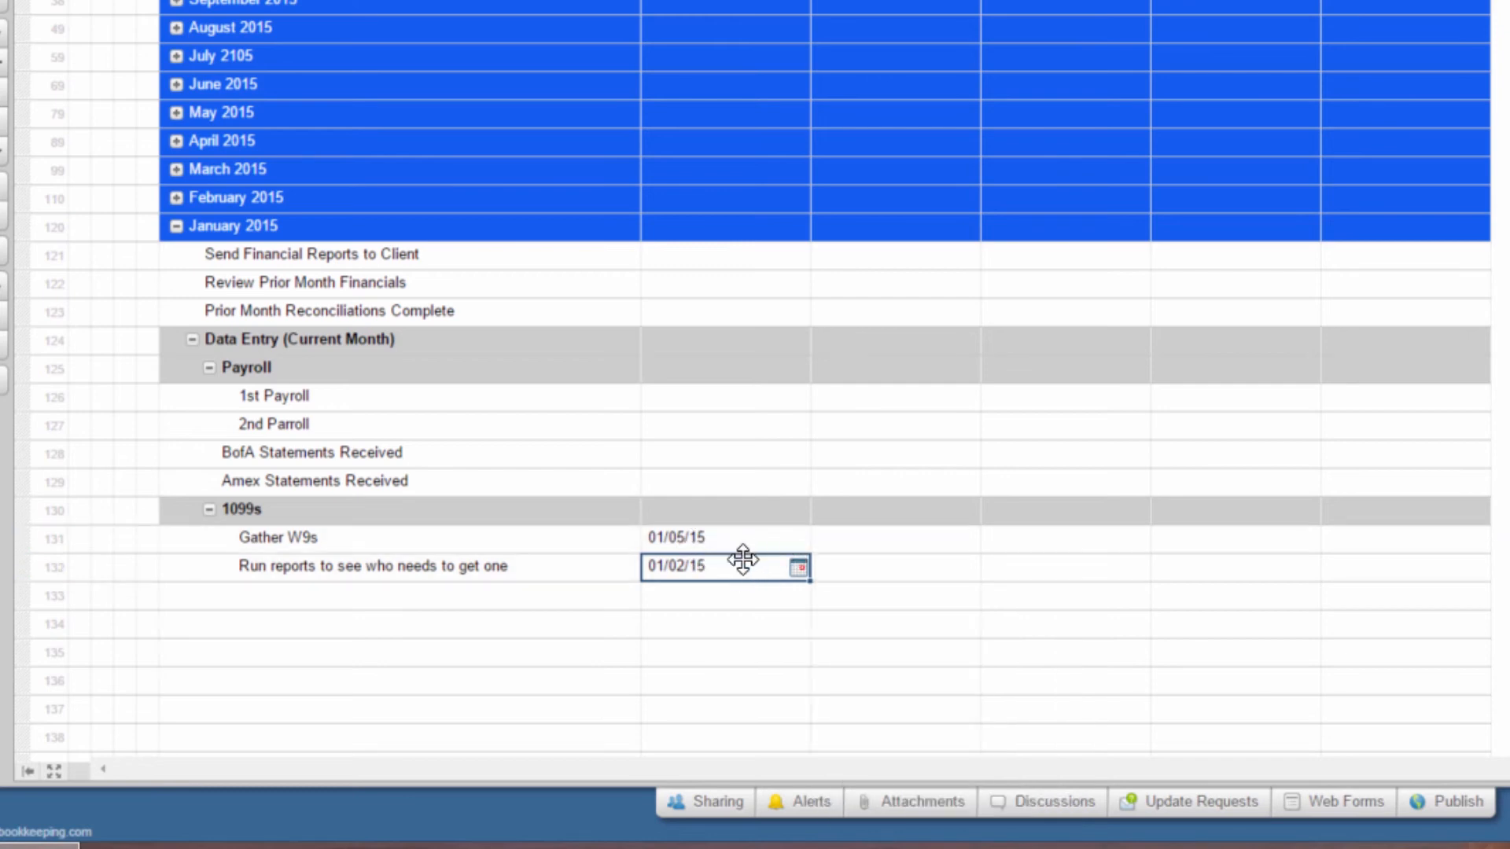
Step: Copy the "Run reports to see who needs to get one" task's Start Date, 01/02/15, into its Due Date
{"action": "left_click", "coordinate": [885, 568]}
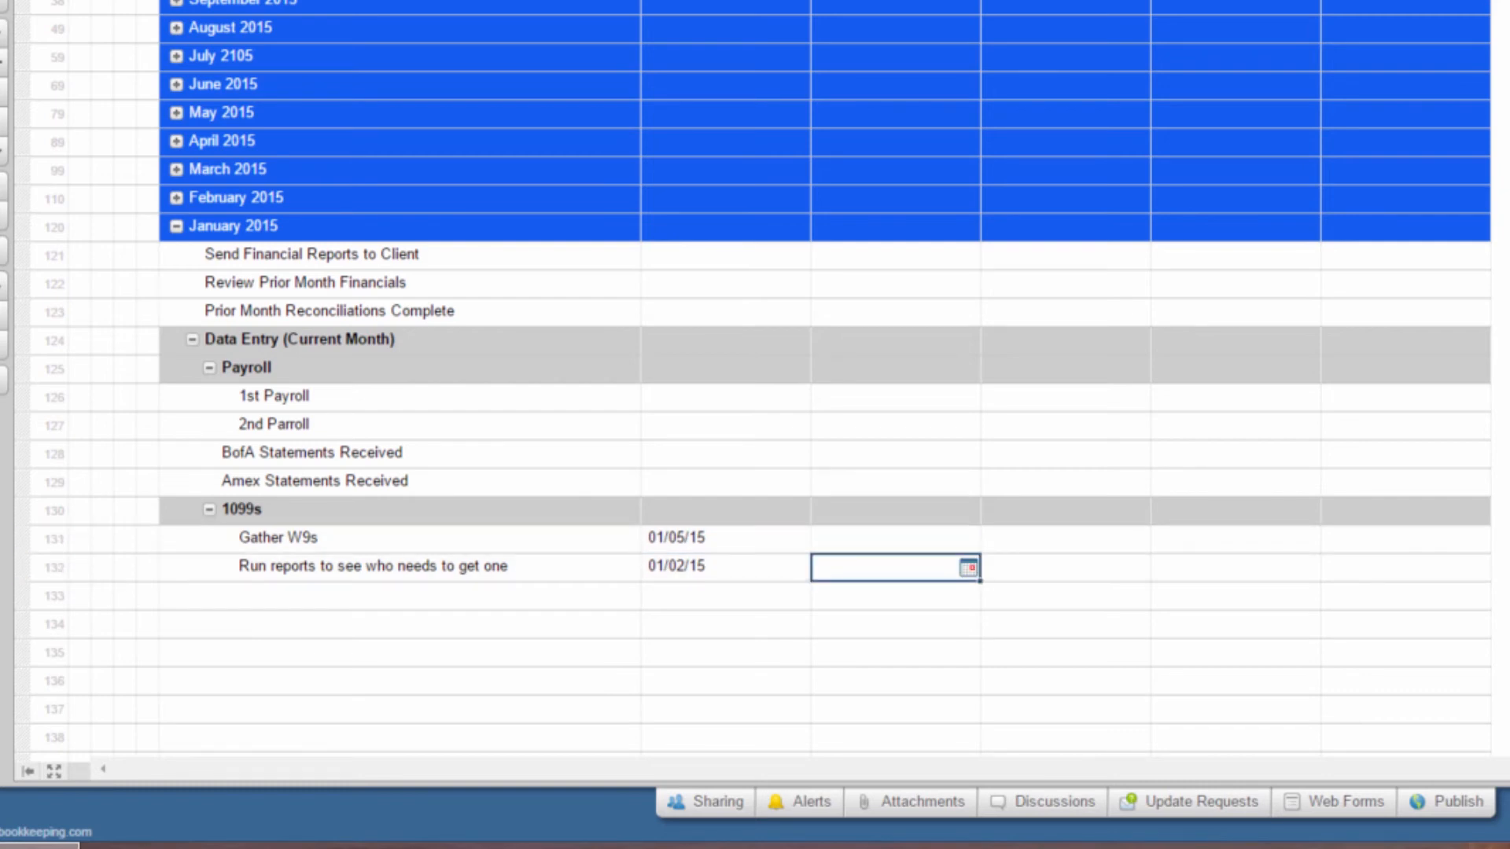
{"action": "key", "text": "Left"}
{"action": "left_click", "coordinate": [865, 572]}
{"action": "type", "text": "01/02/15"}
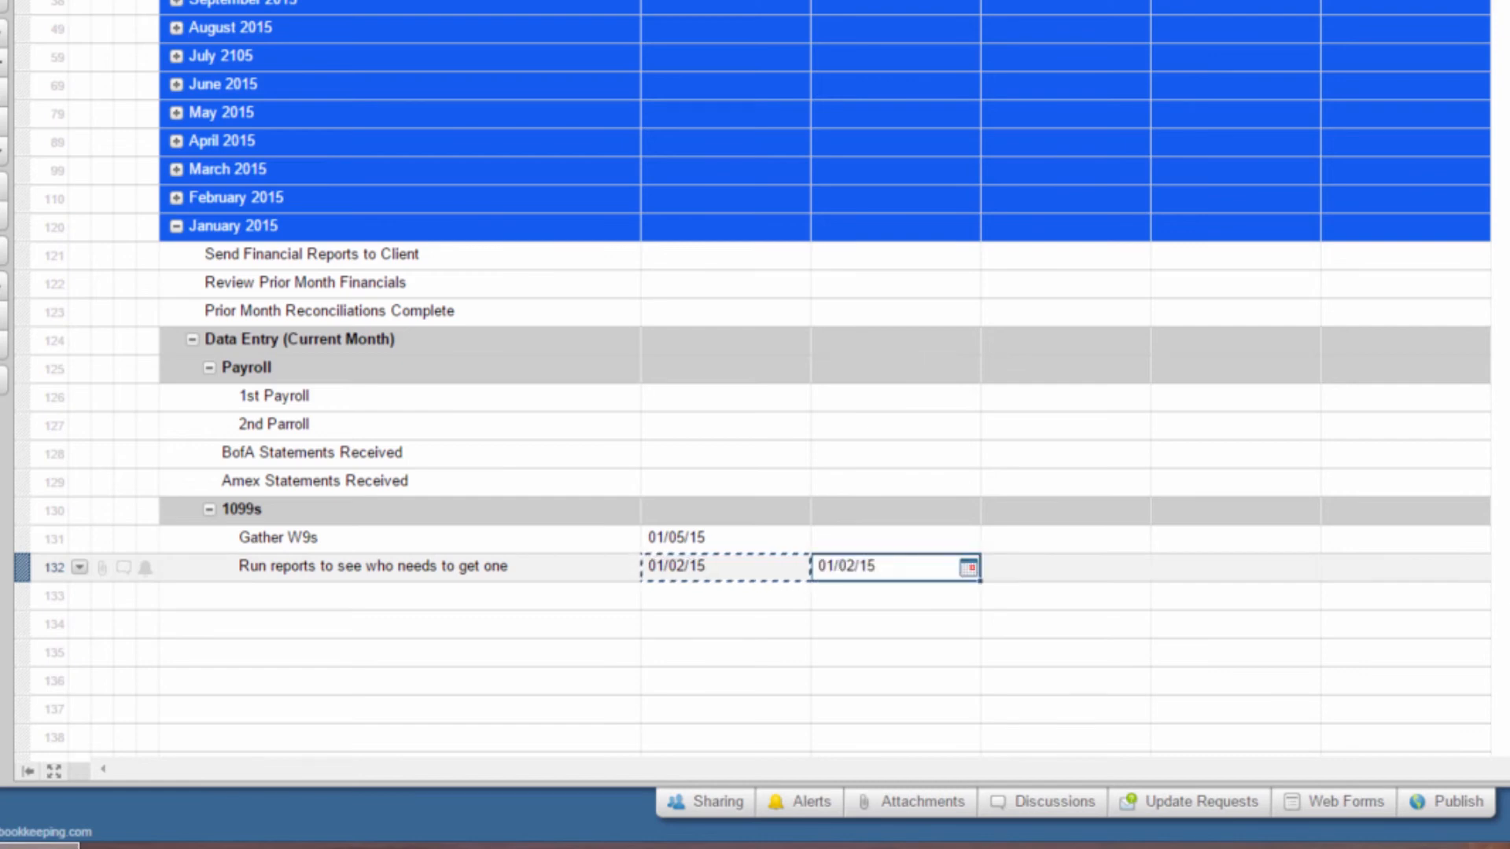
Step: Set the Due Date of the "Gather W9s" task to 02/12/15
{"action": "left_click", "coordinate": [706, 542]}
{"action": "key", "text": "ctrl+c"}
{"action": "left_click", "coordinate": [869, 543]}
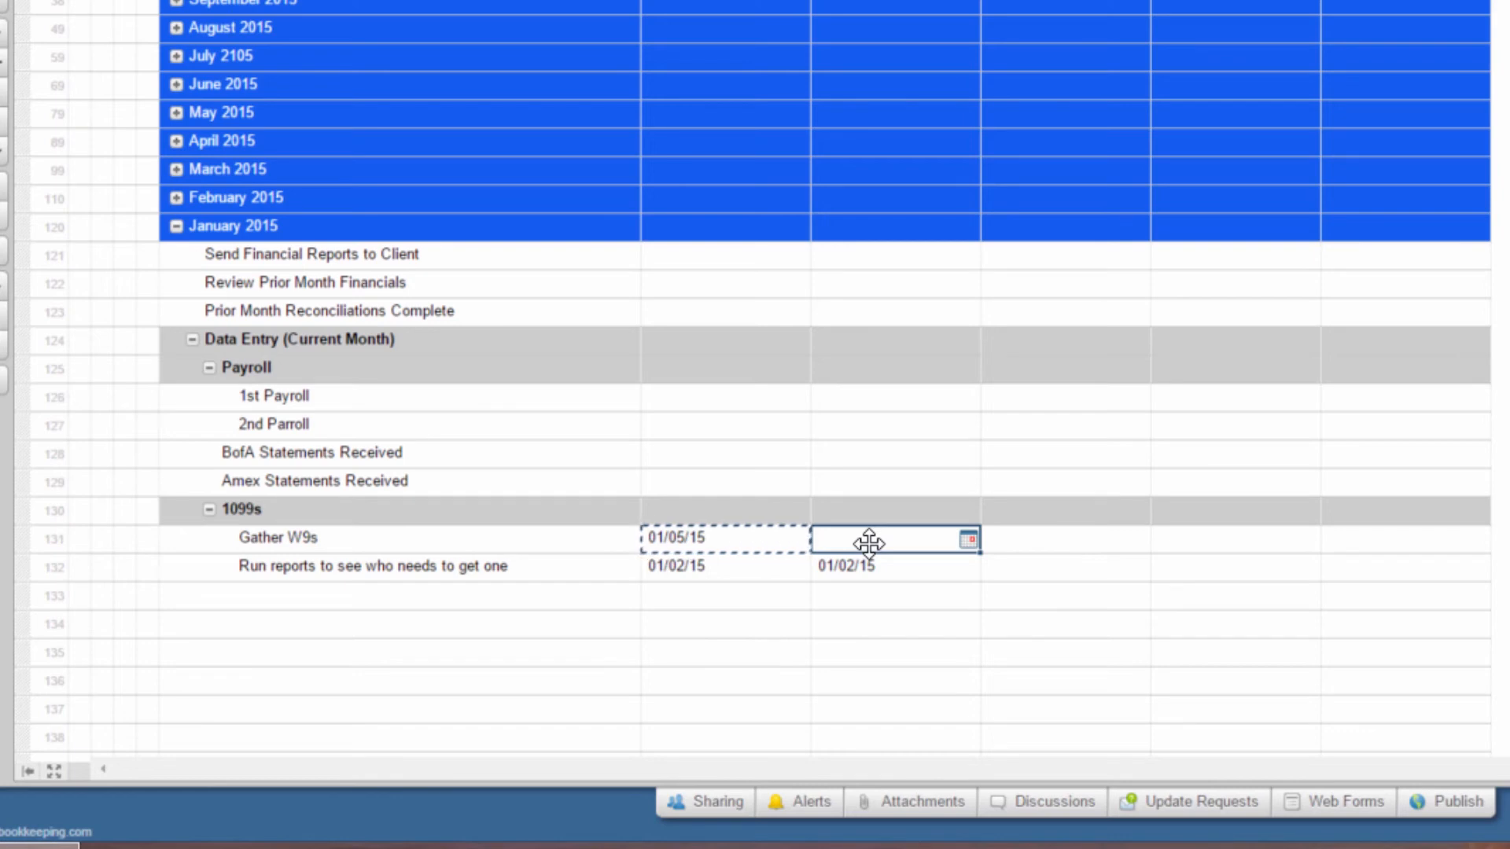
{"action": "left_click", "coordinate": [968, 540]}
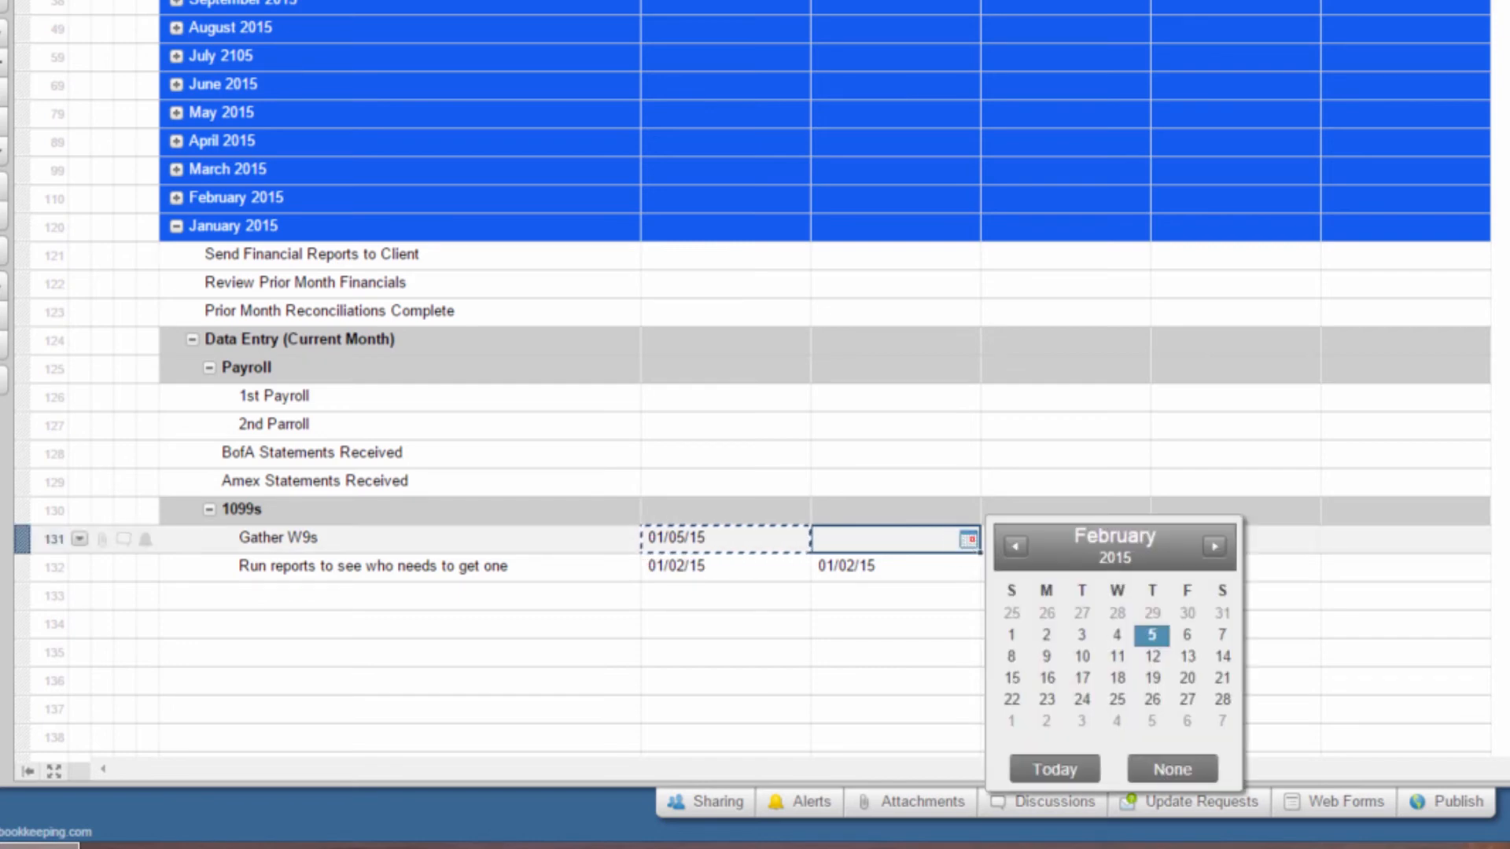
{"action": "left_click", "coordinate": [1151, 656]}
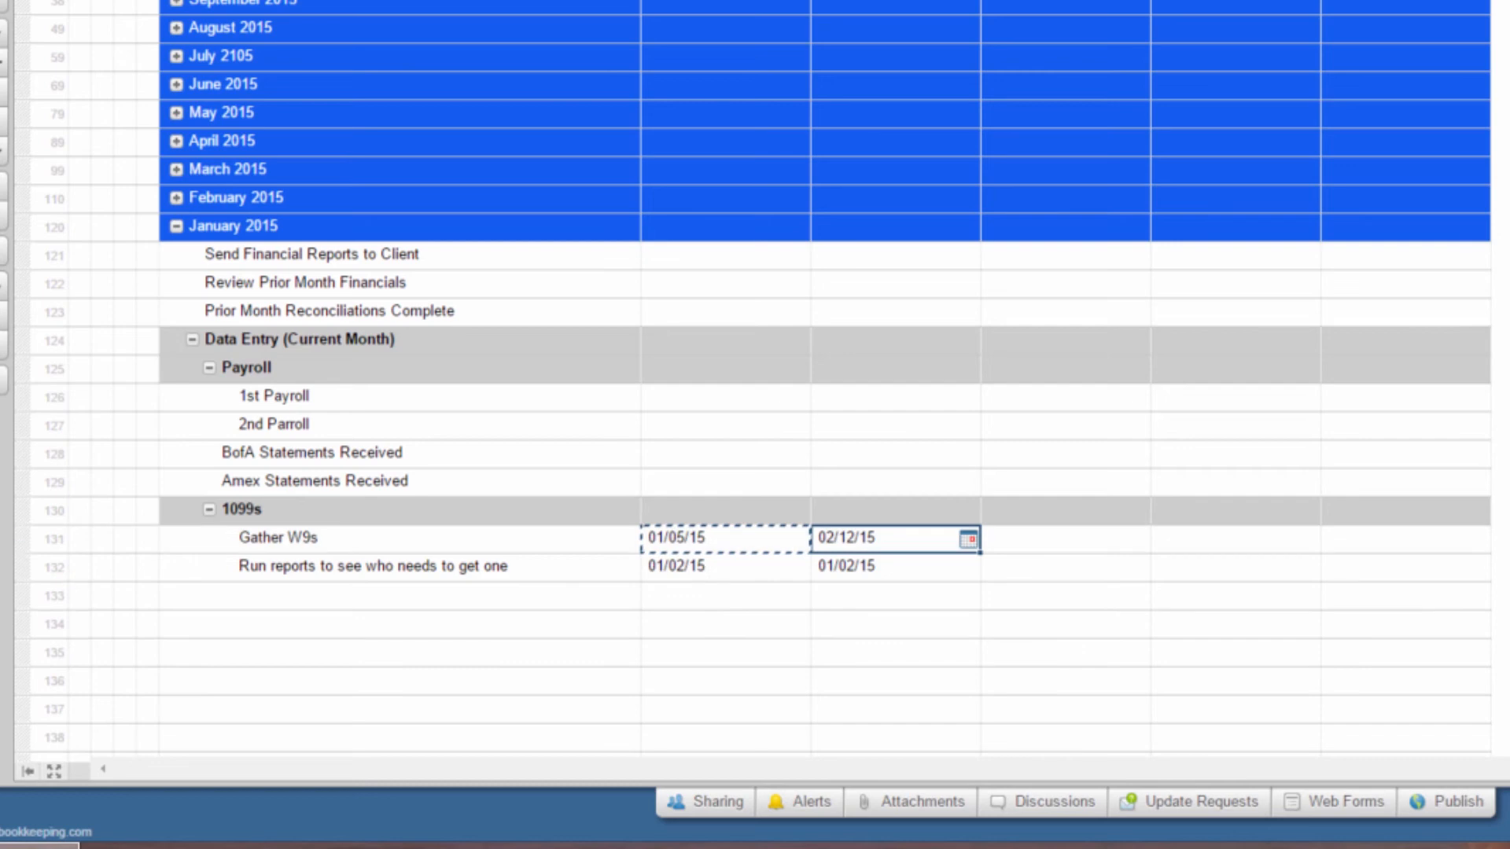
{"action": "left_click", "coordinate": [969, 539]}
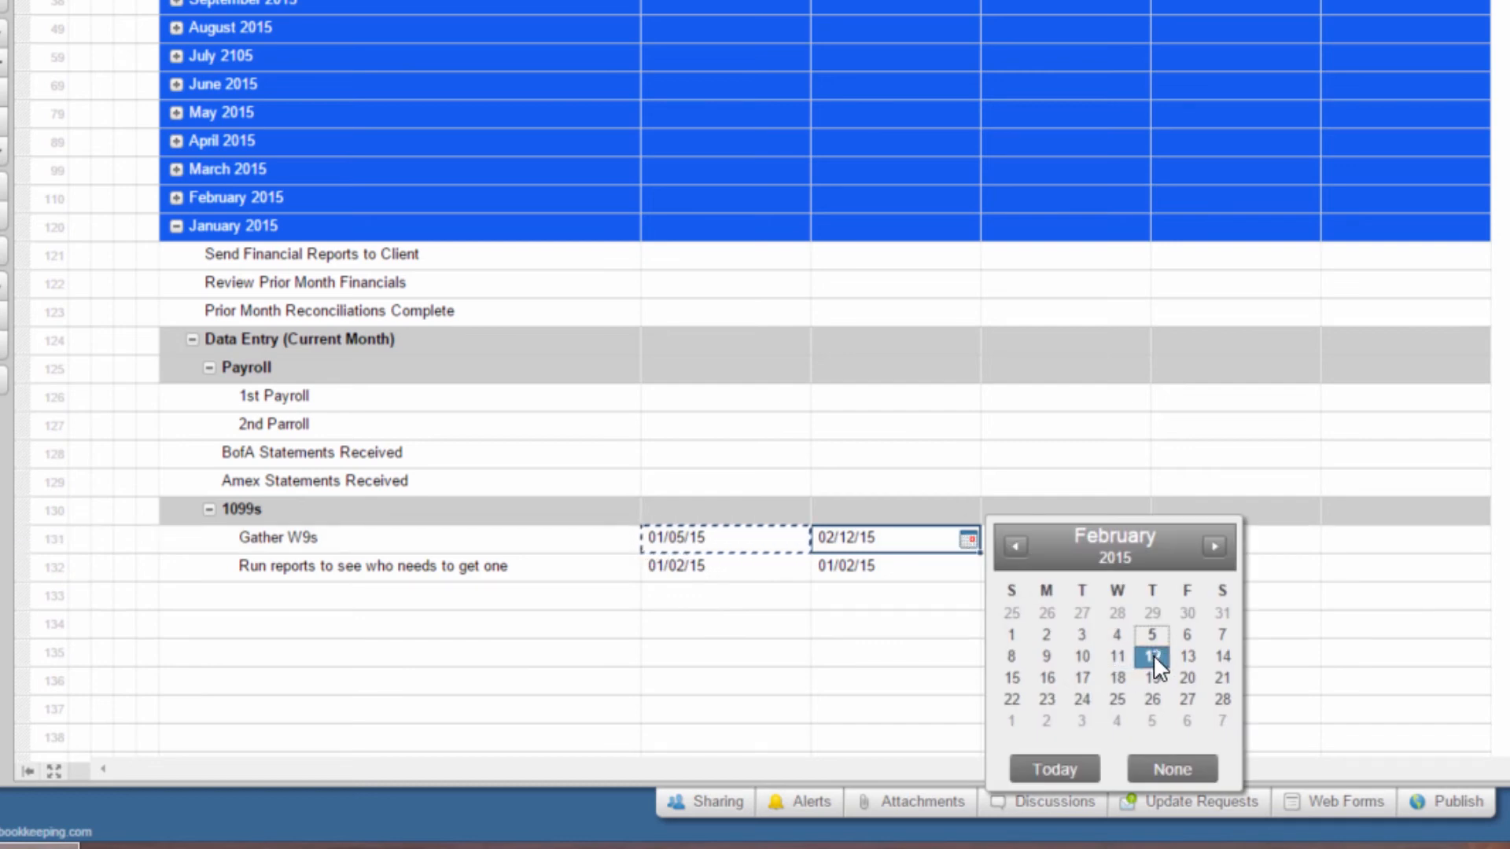
{"action": "left_click", "coordinate": [1153, 654]}
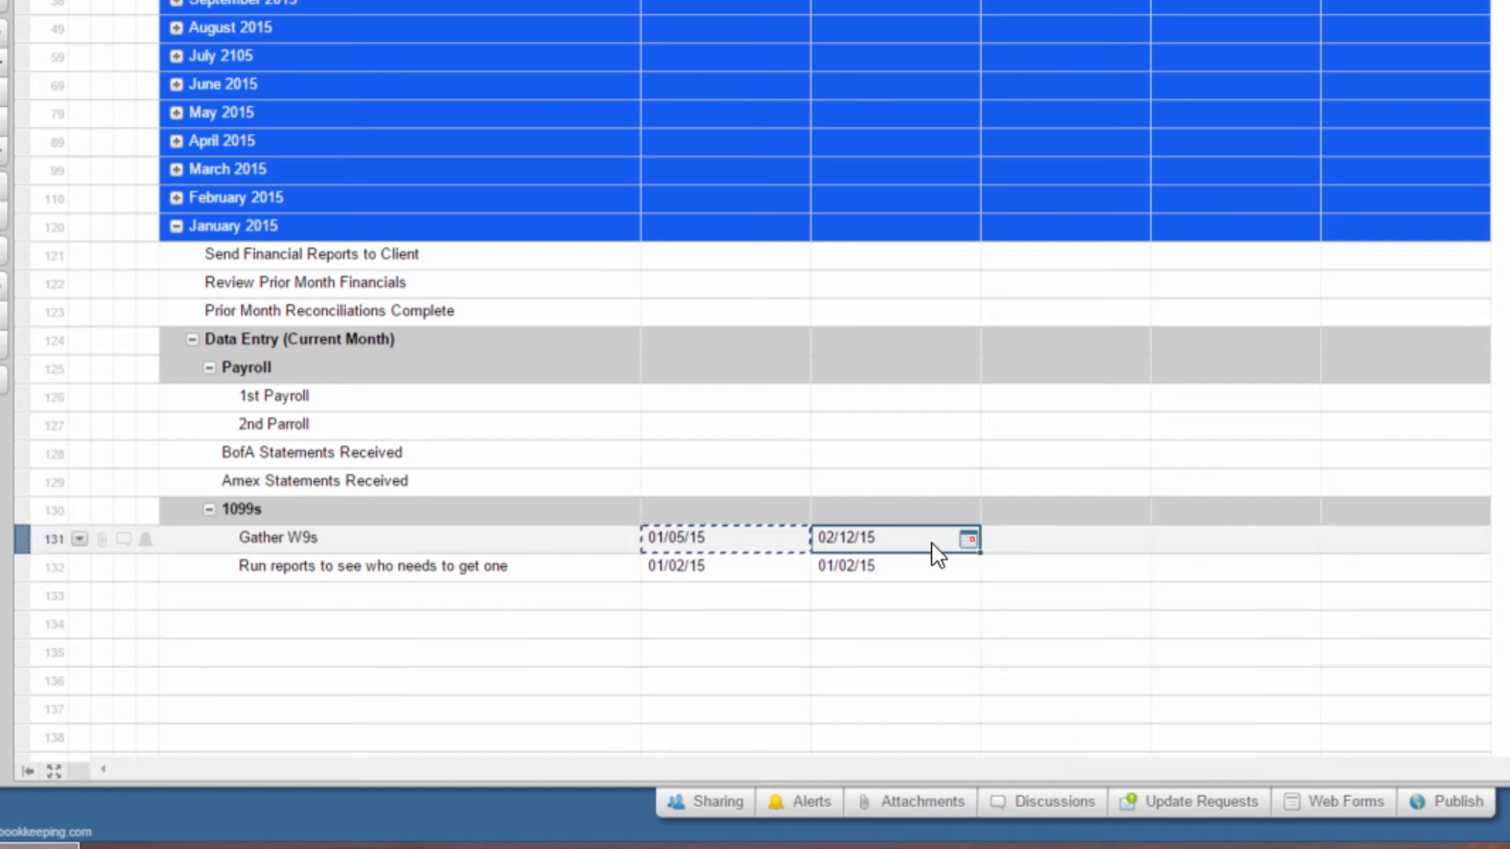
Step: Set the Start Date of the 1099s parent row under January 2015 to 02/12/15
{"action": "left_click", "coordinate": [725, 511]}
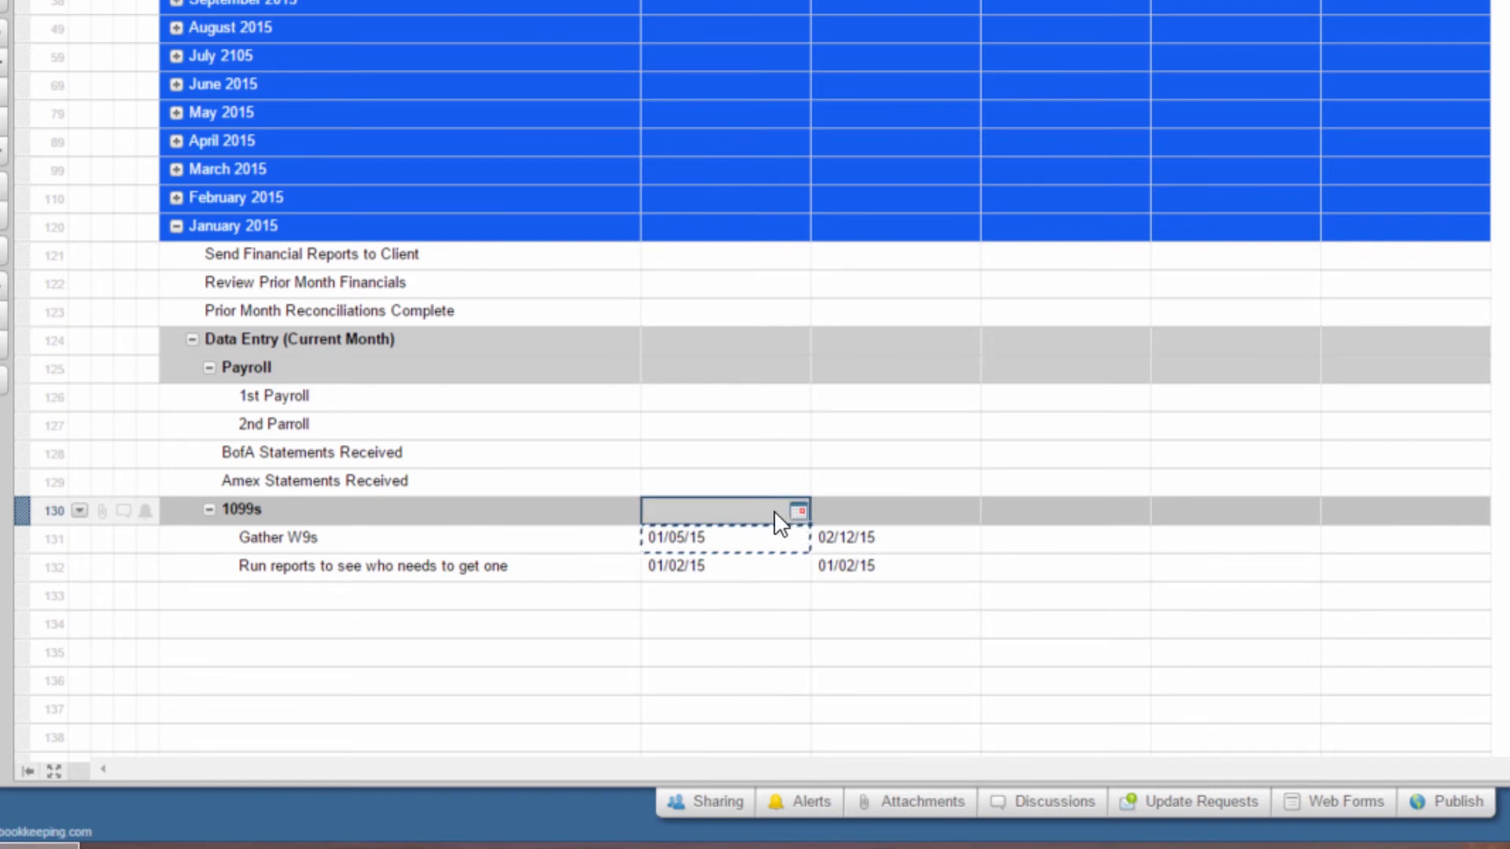
{"action": "left_click", "coordinate": [799, 512]}
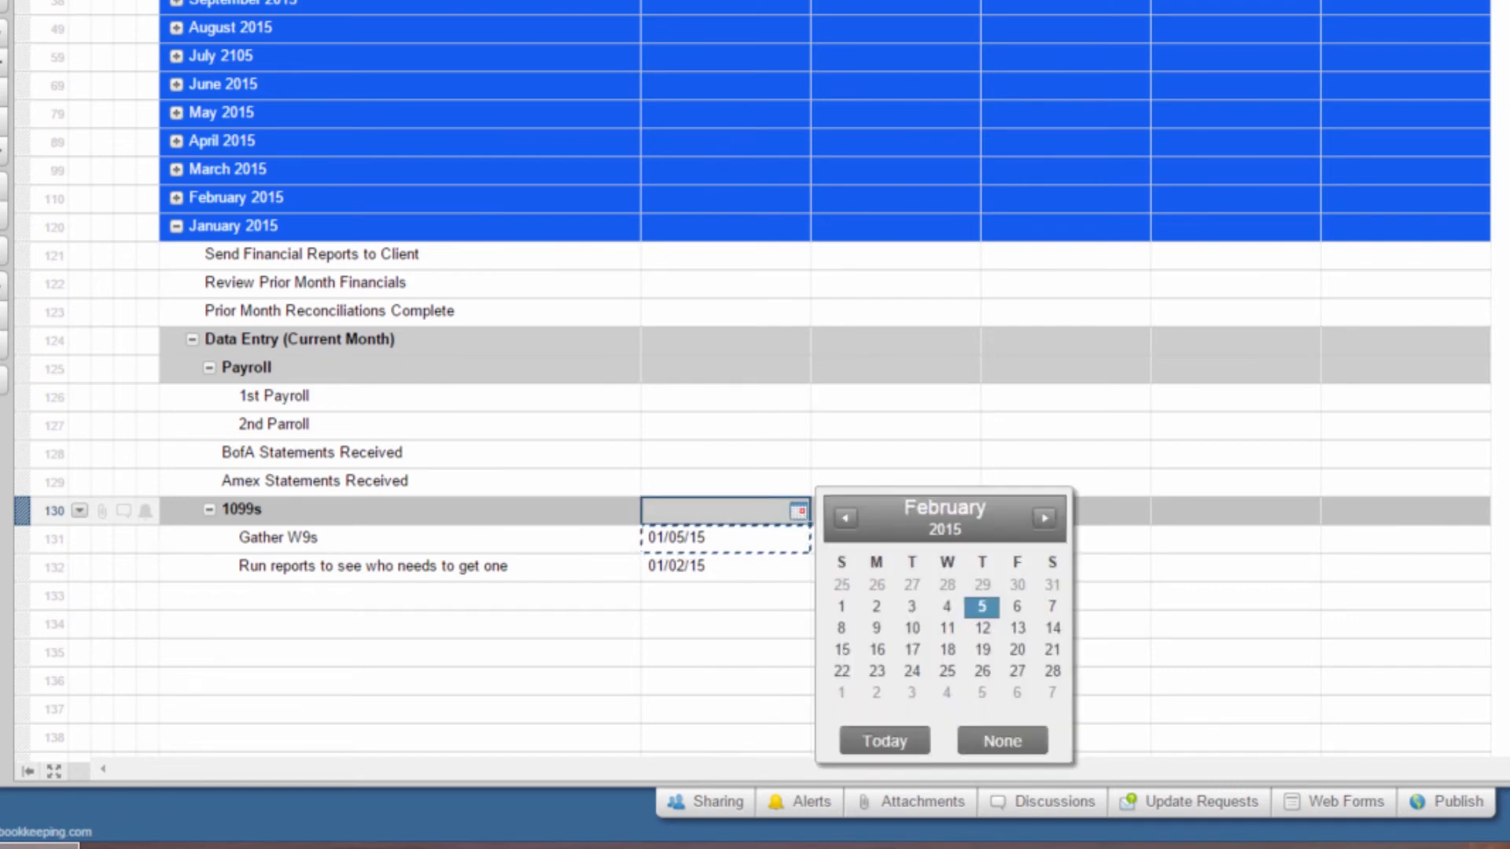
{"action": "left_click", "coordinate": [800, 512]}
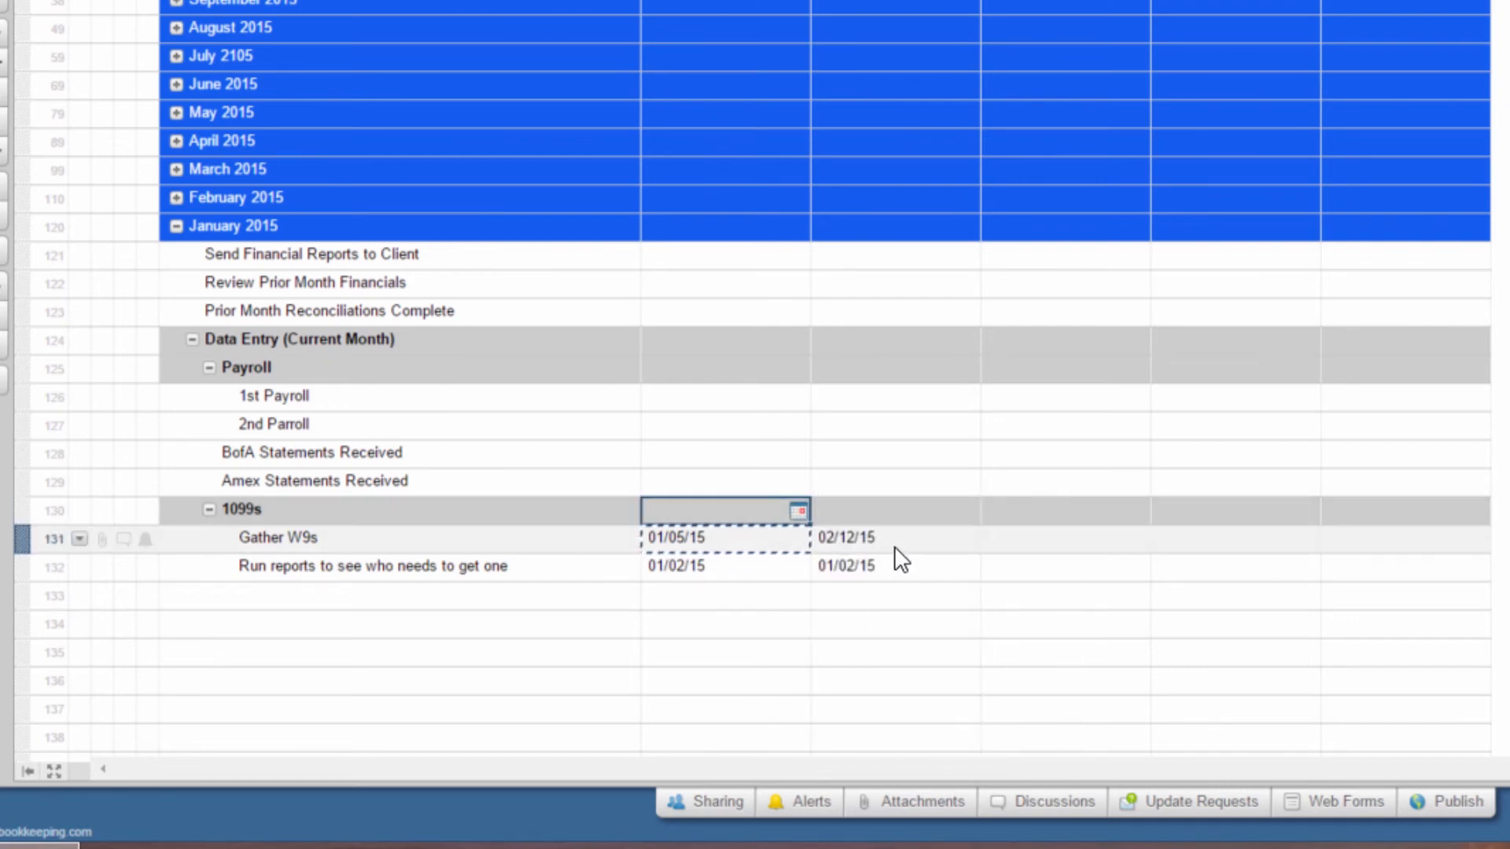
{"action": "left_click", "coordinate": [866, 539]}
{"action": "left_click", "coordinate": [797, 512]}
{"action": "left_click", "coordinate": [799, 512]}
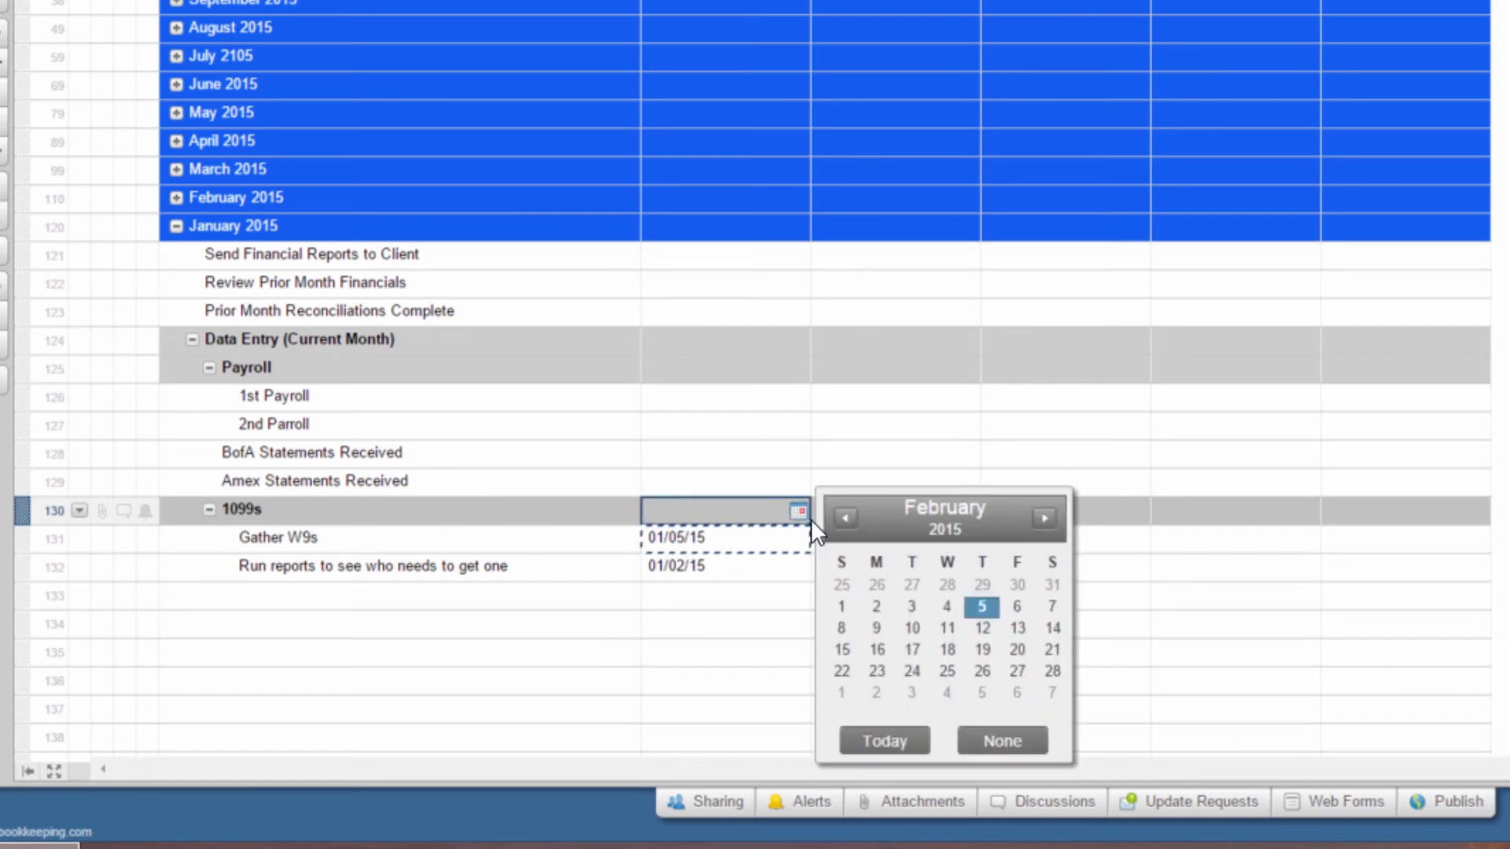
{"action": "left_click", "coordinate": [983, 629]}
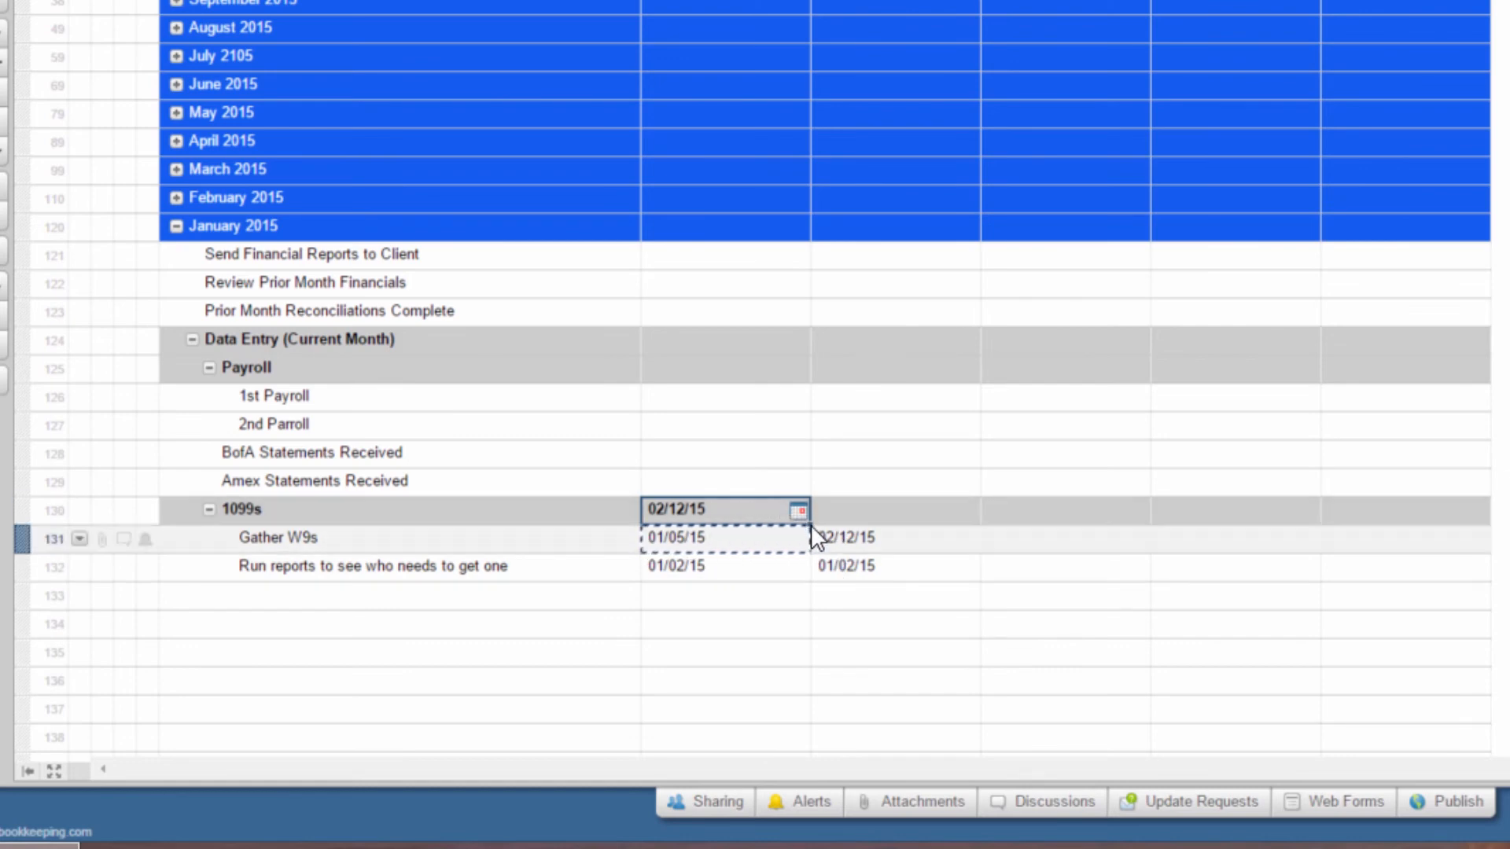
Step: Set the Due Date of the 1099s parent row to 01/24/15
{"action": "left_click", "coordinate": [871, 515]}
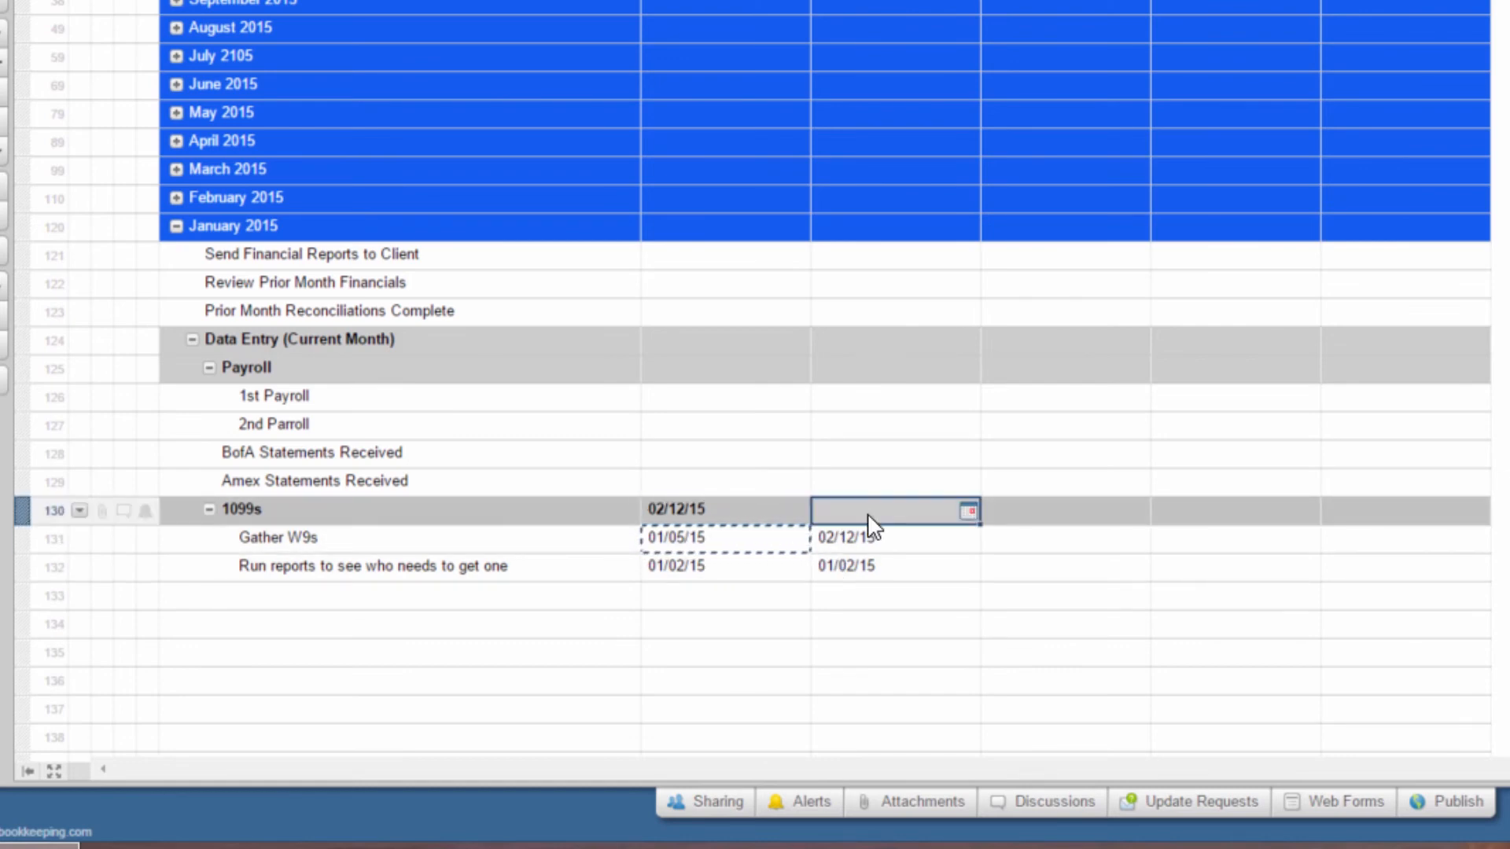
{"action": "left_click", "coordinate": [968, 513]}
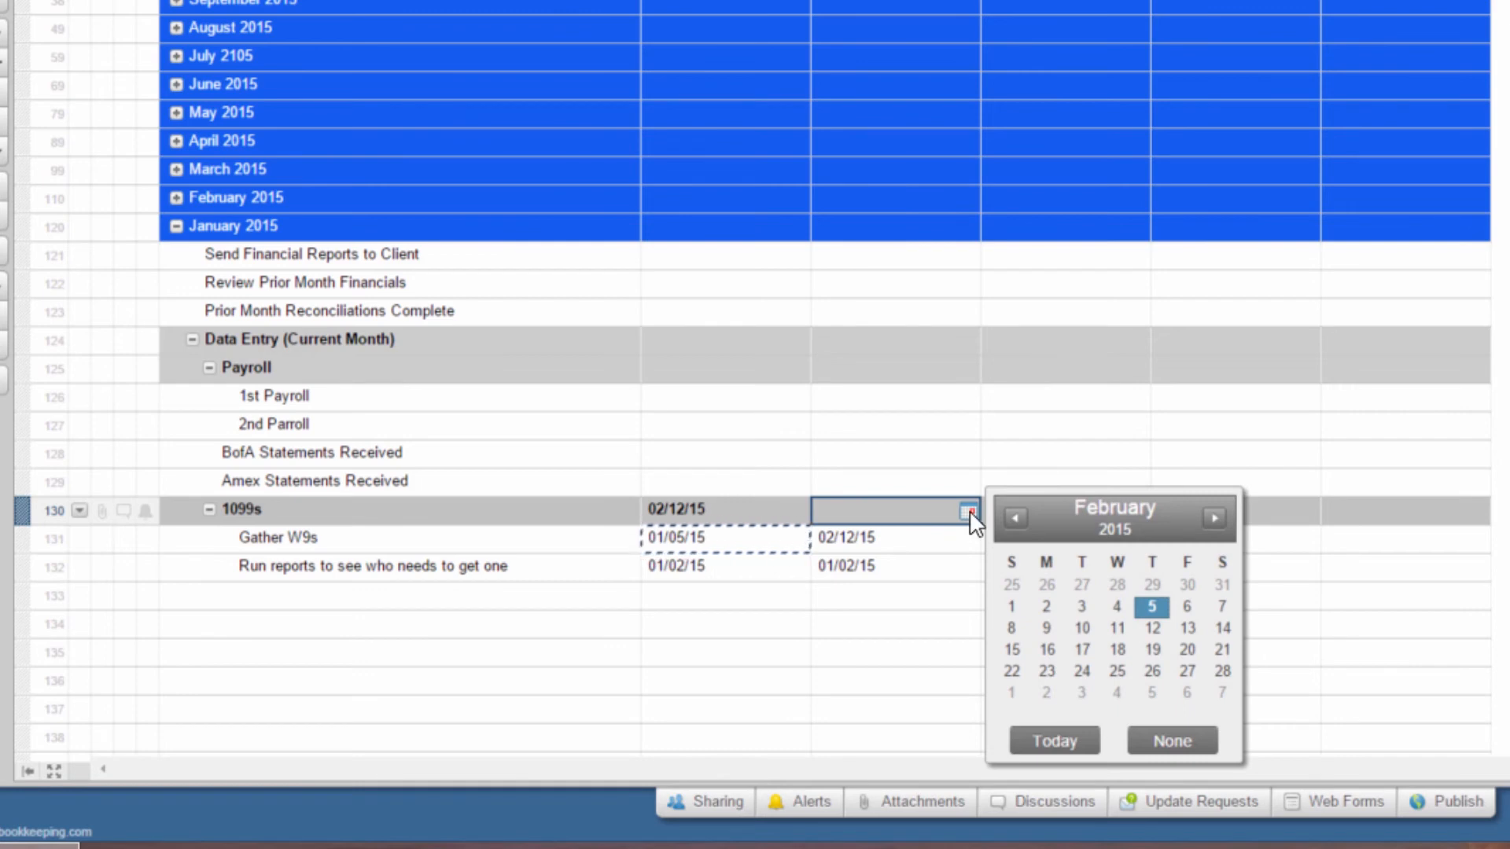
{"action": "left_click", "coordinate": [1015, 518]}
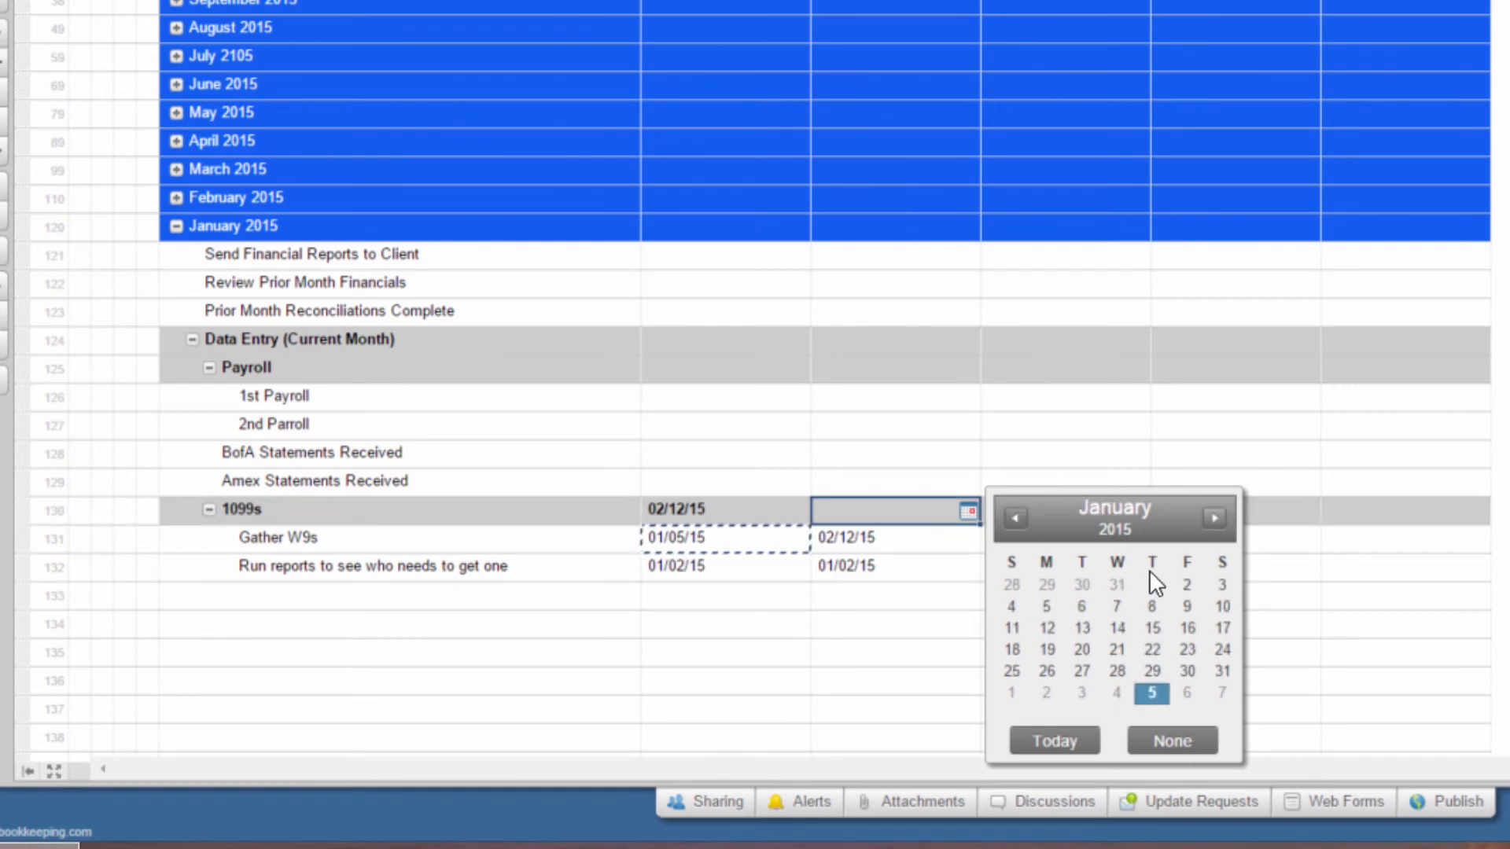
{"action": "left_click", "coordinate": [1223, 650]}
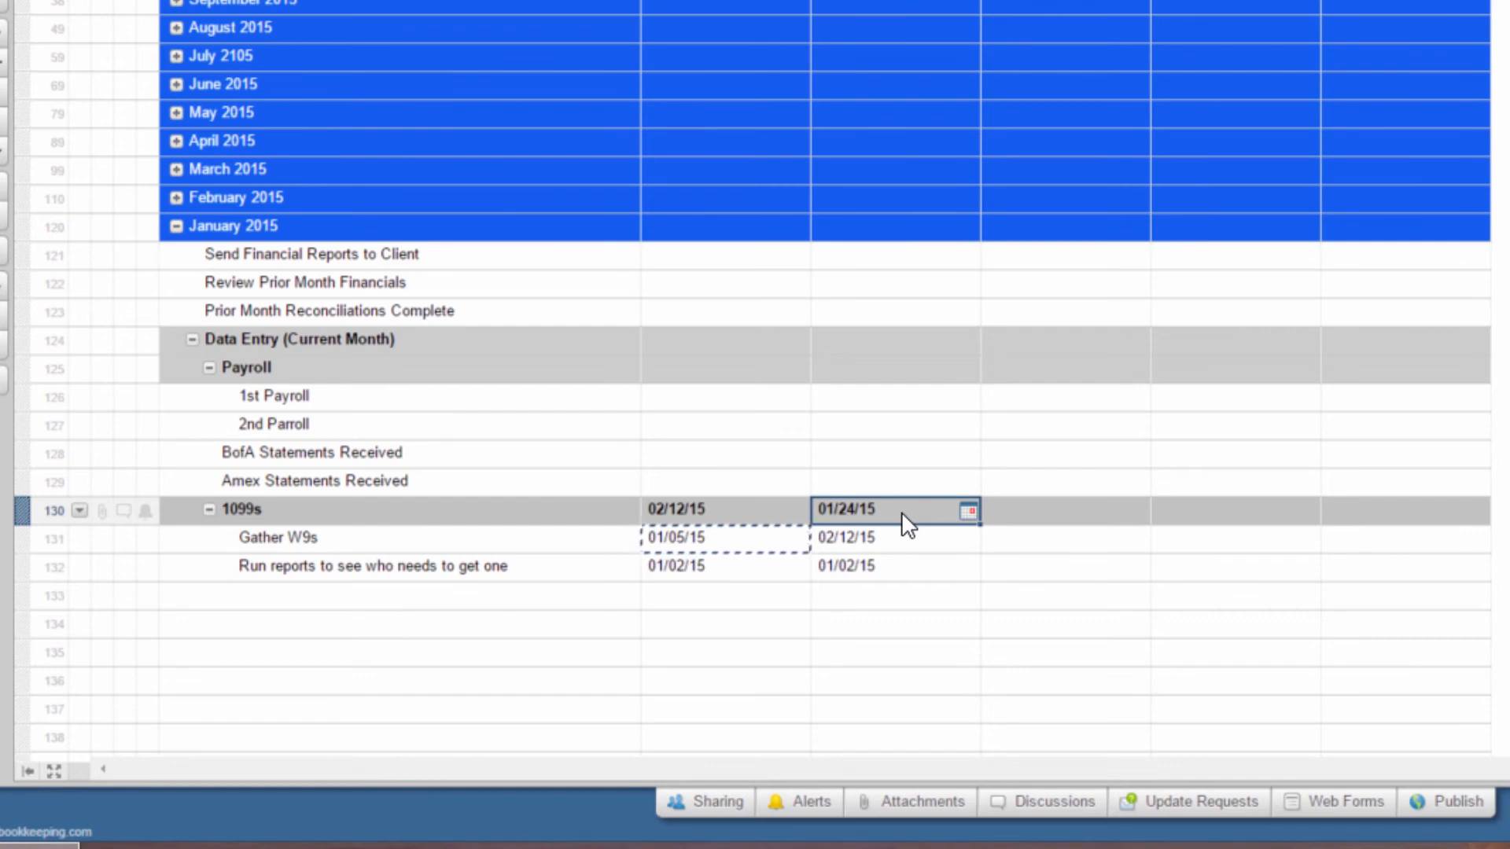
Step: Set the Start Date of "Amex Statements Received" to 01/02/15 and copy it to the Start Date of "BofA Statements Received"
{"action": "left_click", "coordinate": [719, 485]}
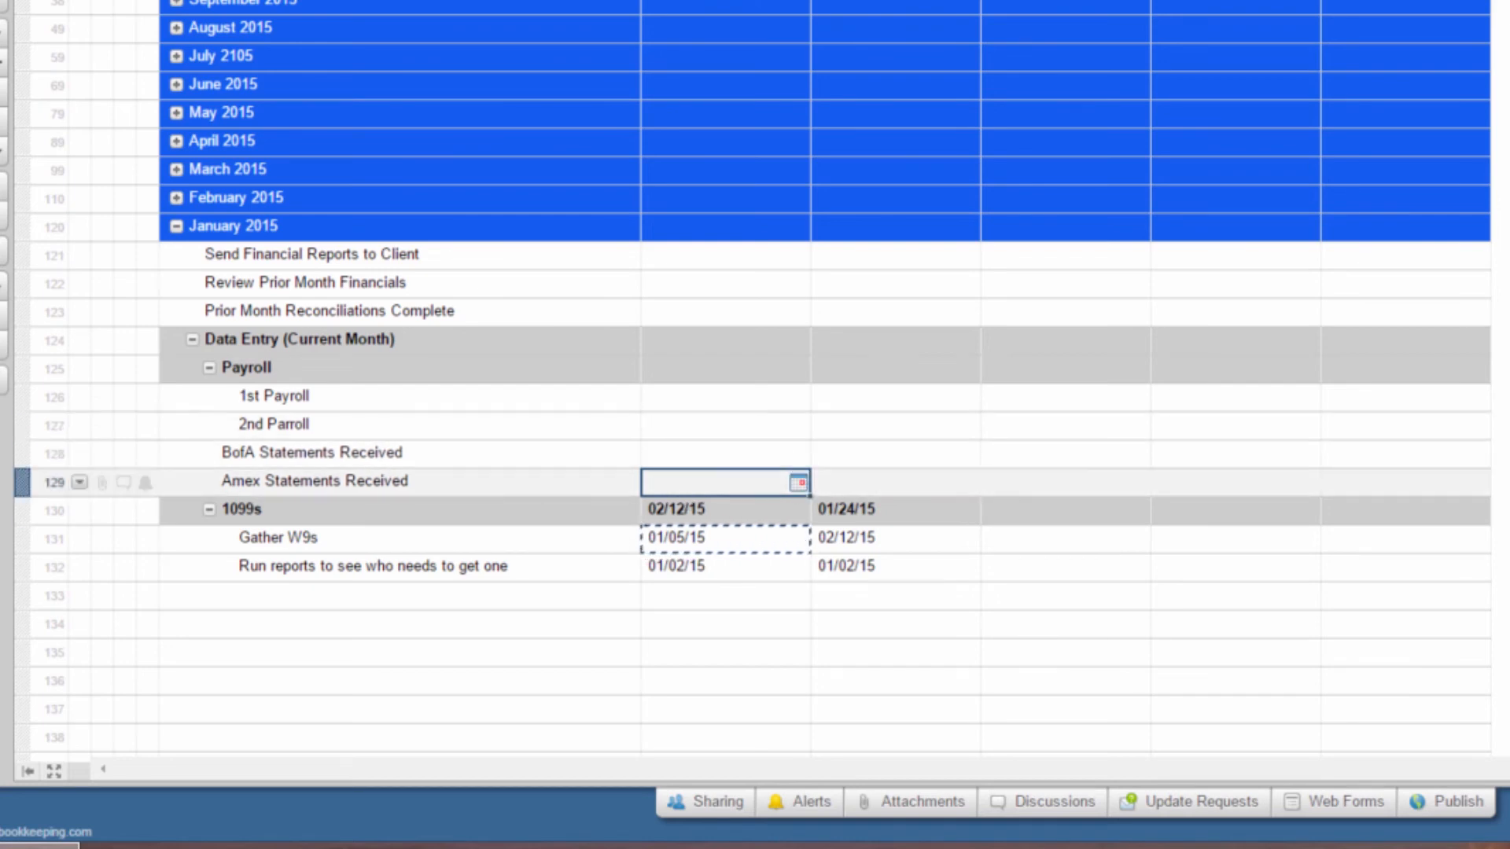
{"action": "left_click", "coordinate": [798, 482]}
{"action": "left_click", "coordinate": [845, 489]}
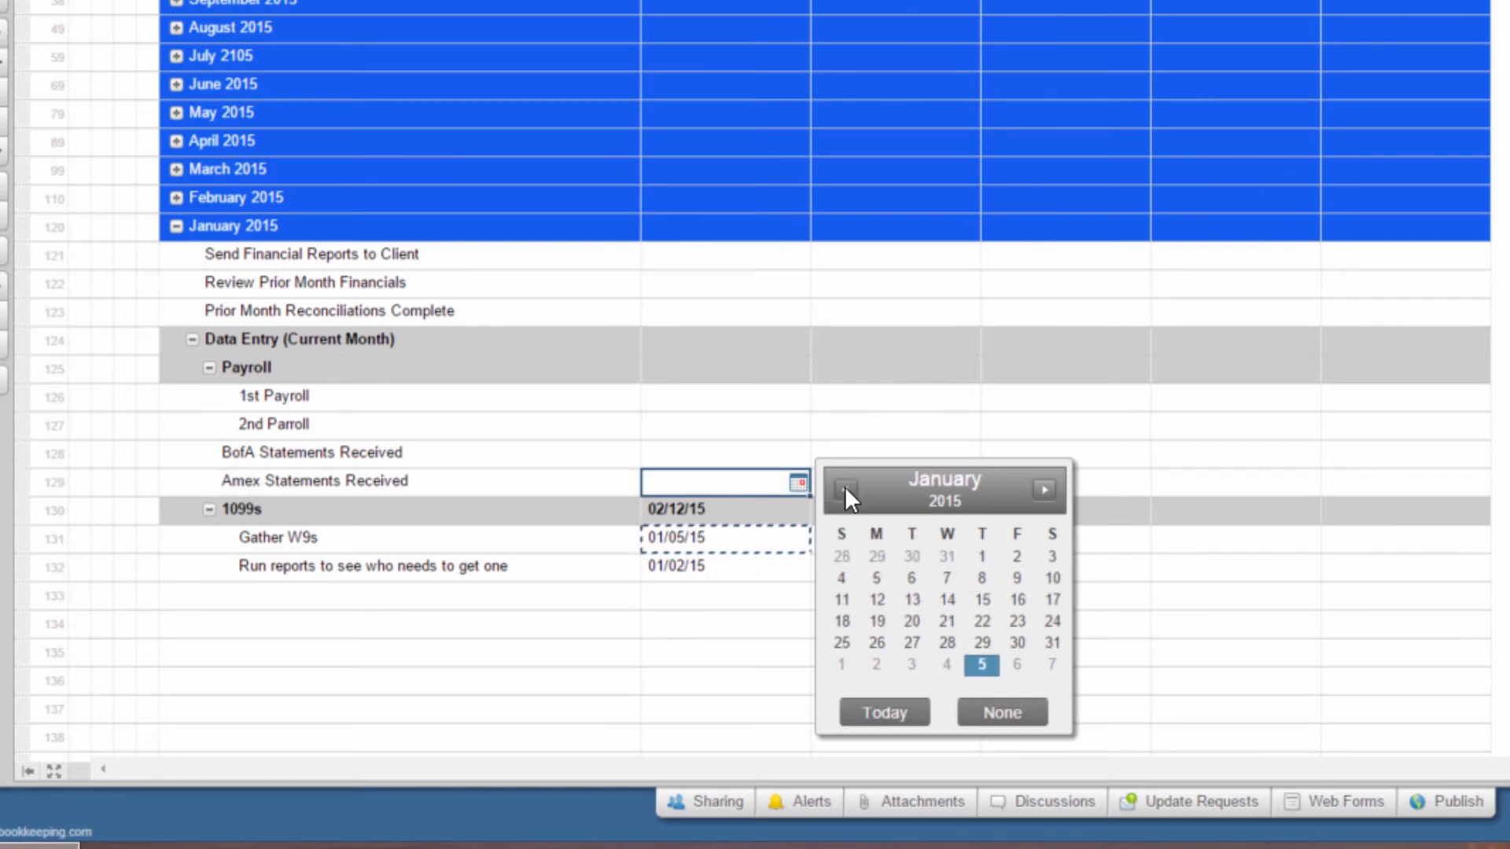
{"action": "left_click", "coordinate": [1018, 557]}
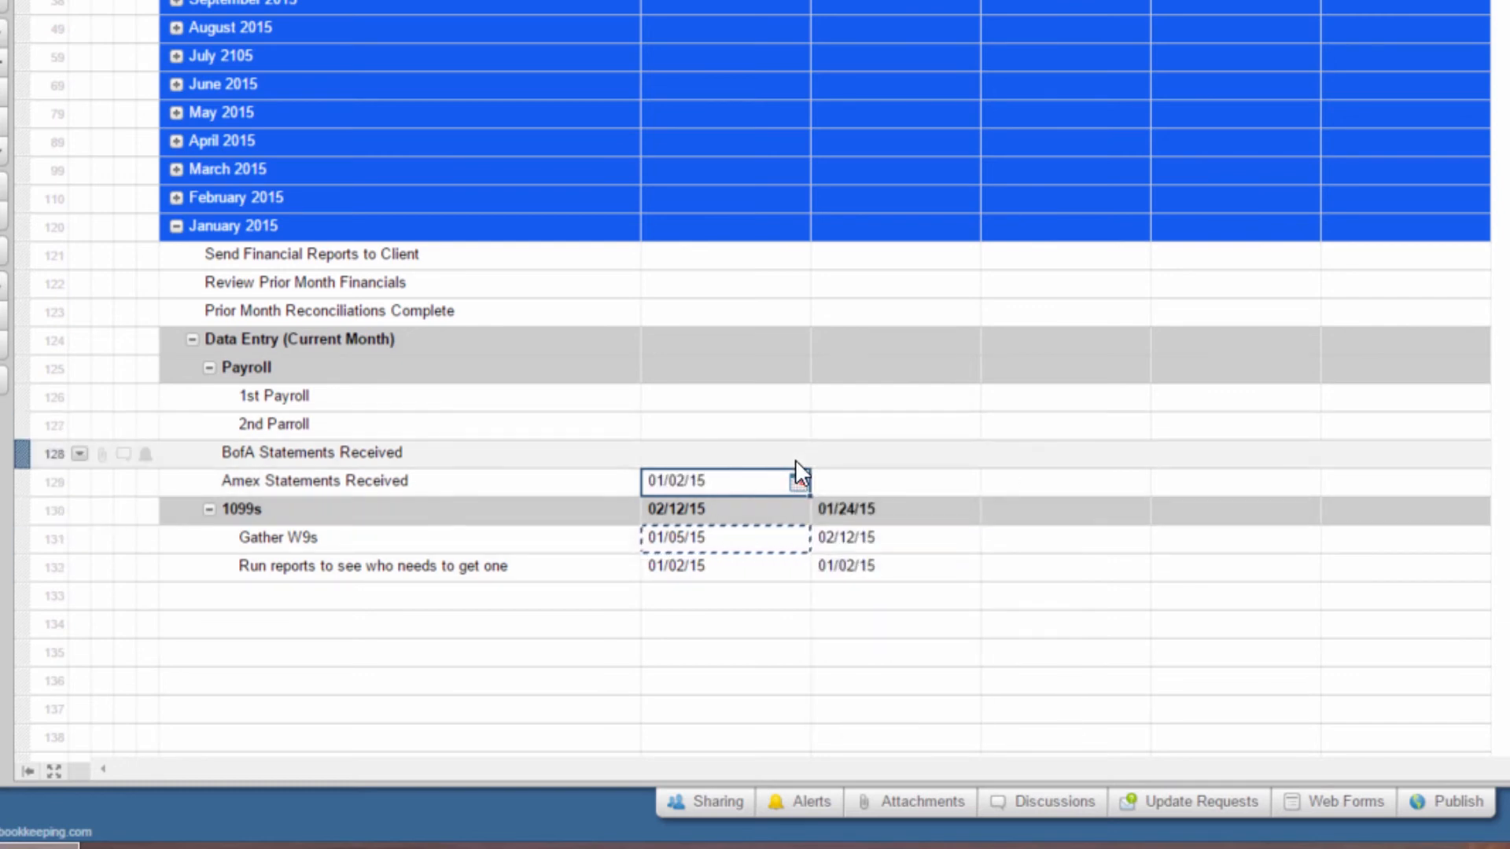
{"action": "key", "text": "ctrl+c"}
{"action": "left_click", "coordinate": [718, 456]}
{"action": "key", "text": "ctrl+v"}
{"action": "left_click", "coordinate": [368, 456]}
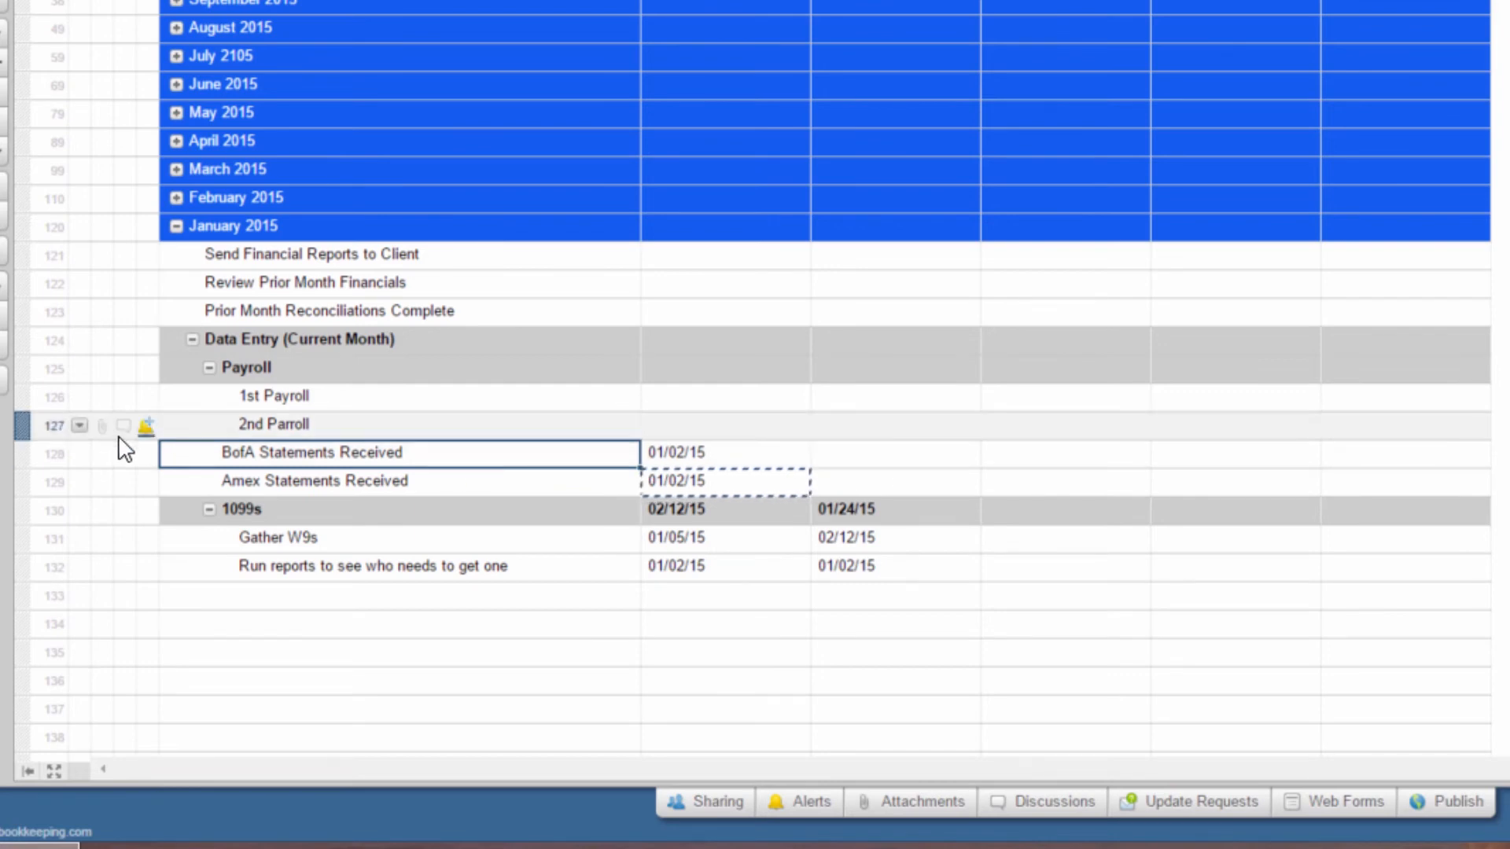
Step: Copy the 01/02/15 Start Dates of the BofA and Amex Statements Received tasks into their Due Date cells
{"action": "left_click", "coordinate": [851, 454]}
{"action": "left_click", "coordinate": [704, 462]}
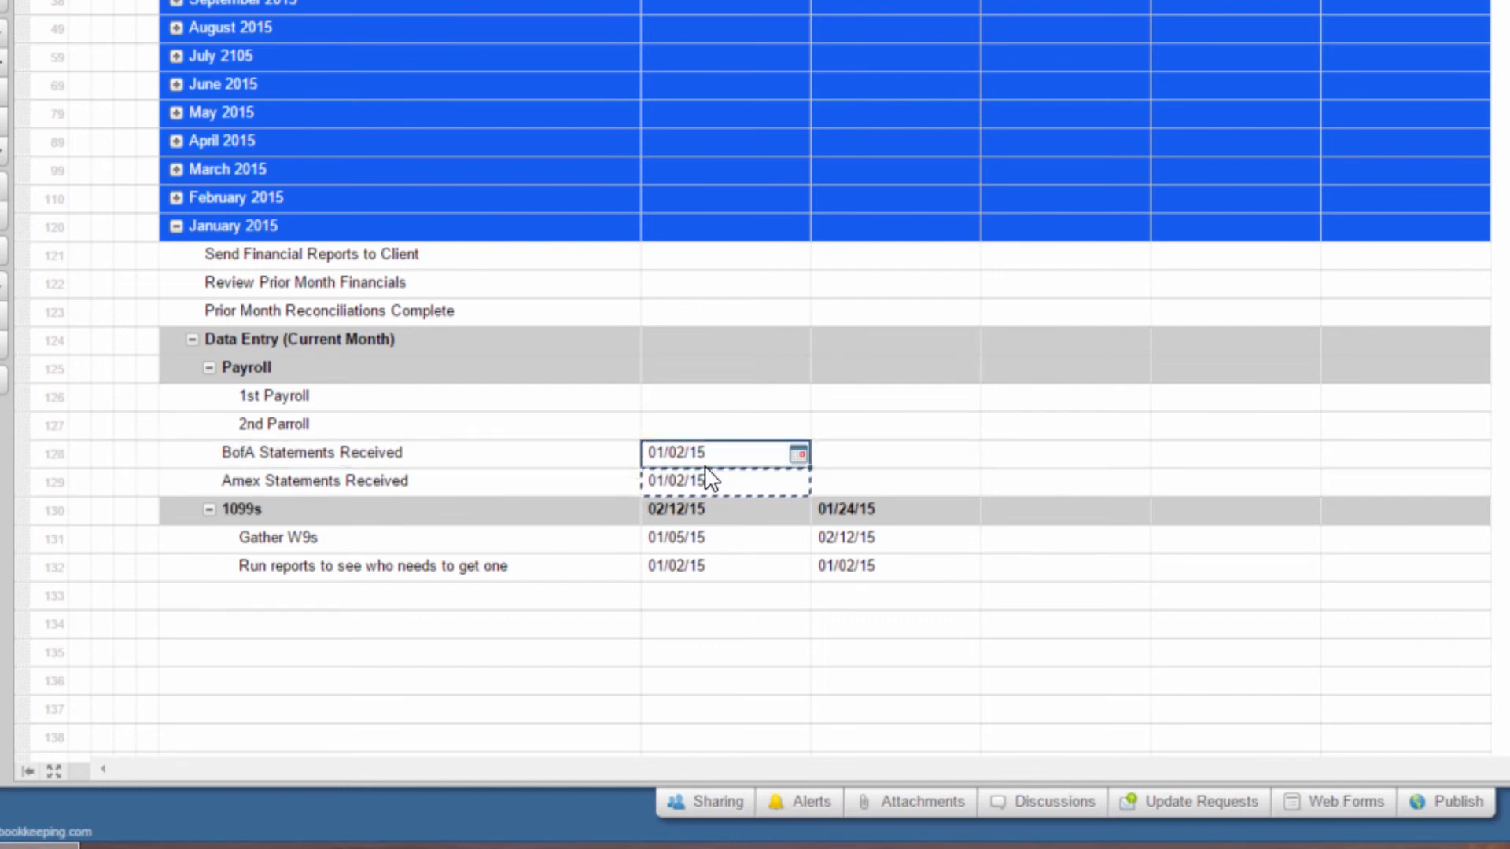
{"action": "key", "text": "ctrl+c"}
{"action": "left_click", "coordinate": [887, 456]}
{"action": "key", "text": "ctrl+v"}
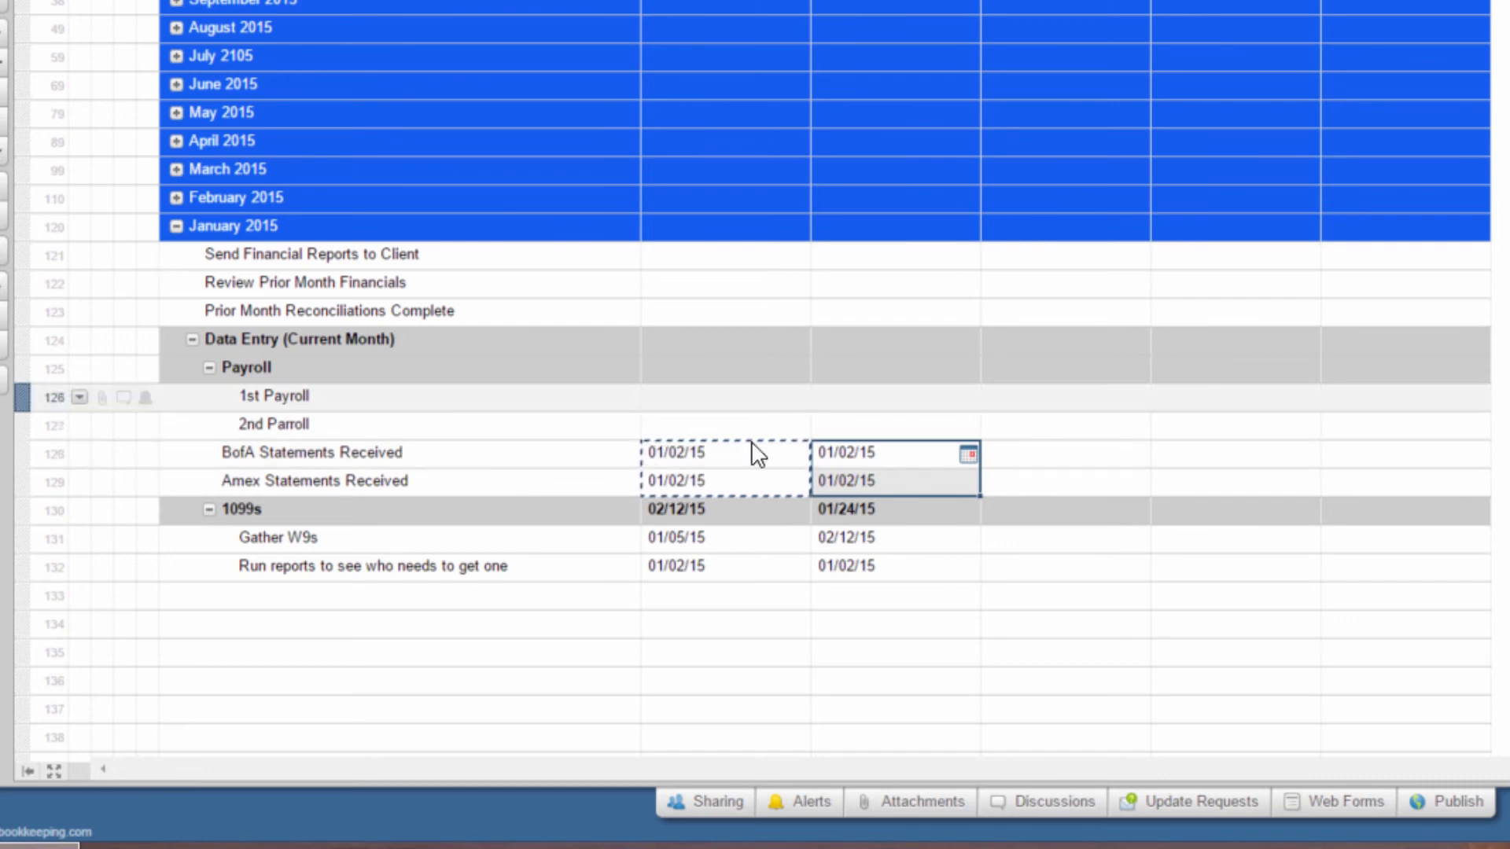
Step: Move the 1st Payroll row below the 2nd Parroll row under the January 2015 Payroll group
{"action": "left_click", "coordinate": [724, 426]}
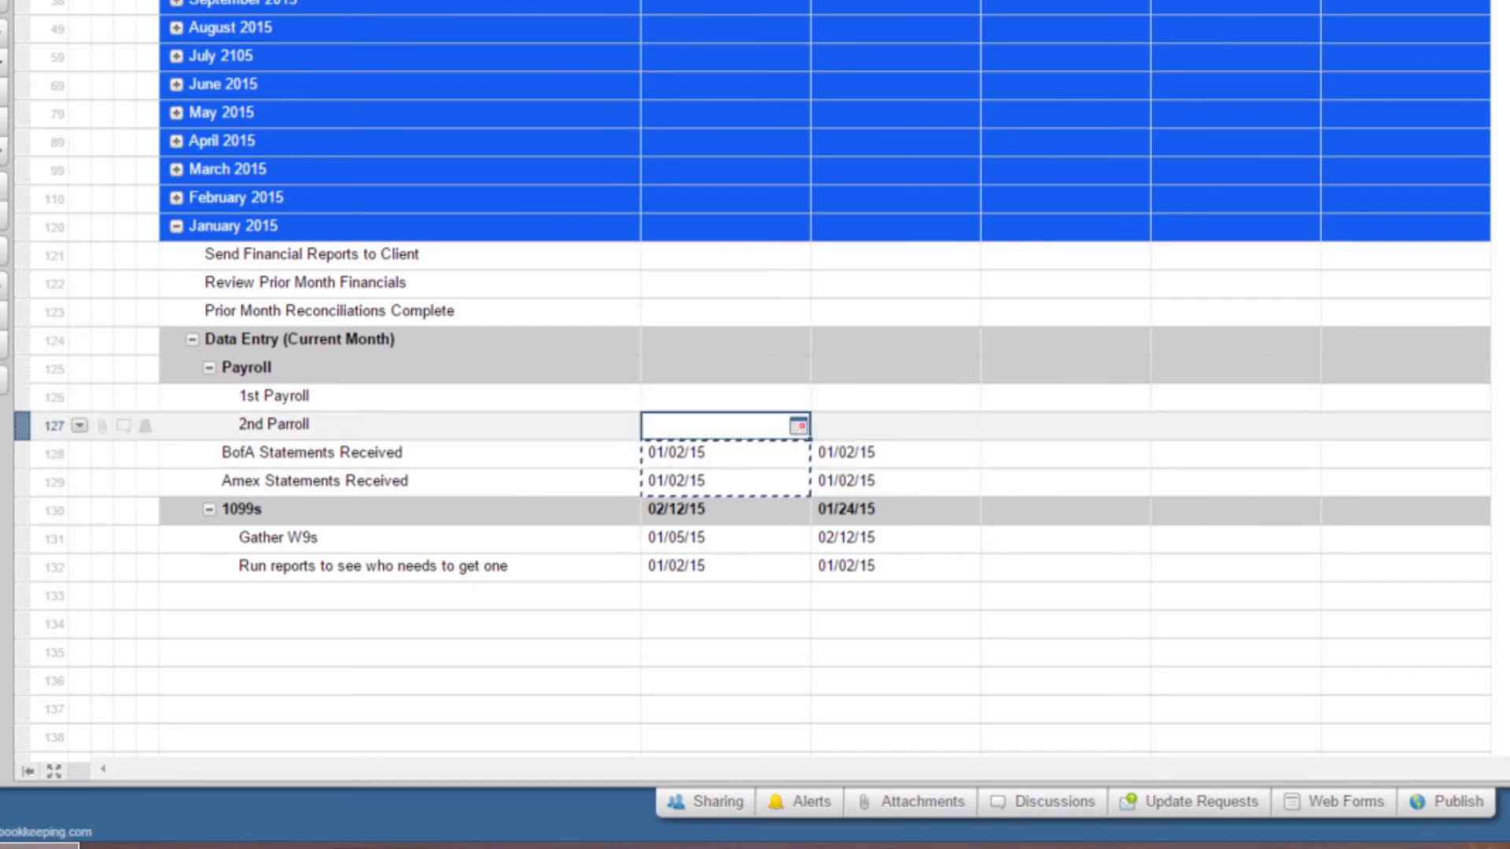
{"action": "left_click", "coordinate": [267, 395]}
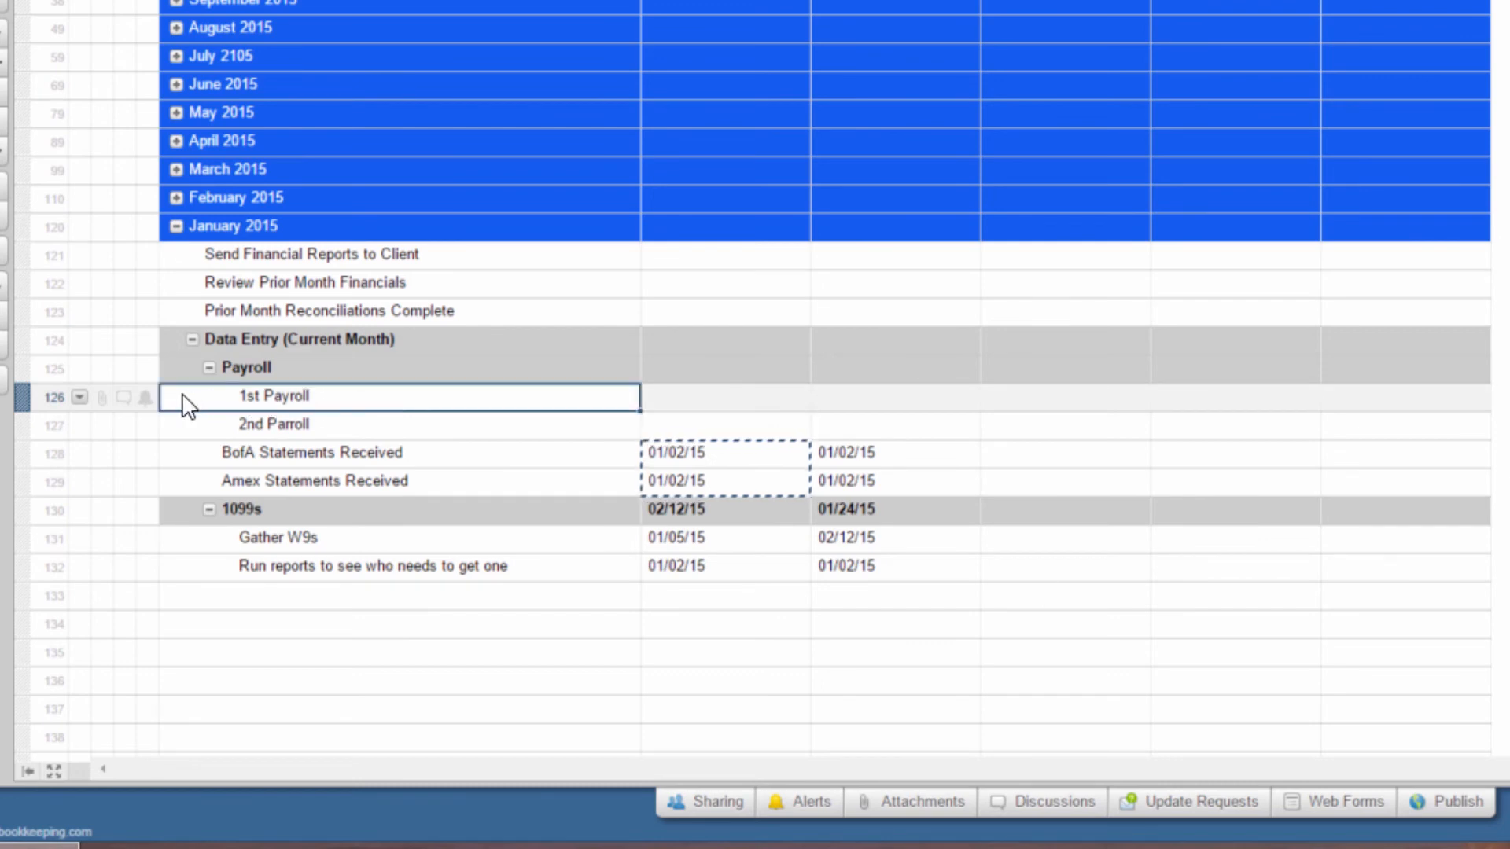
{"action": "left_click_drag", "start_coordinate": [19, 395], "coordinate": [21, 423]}
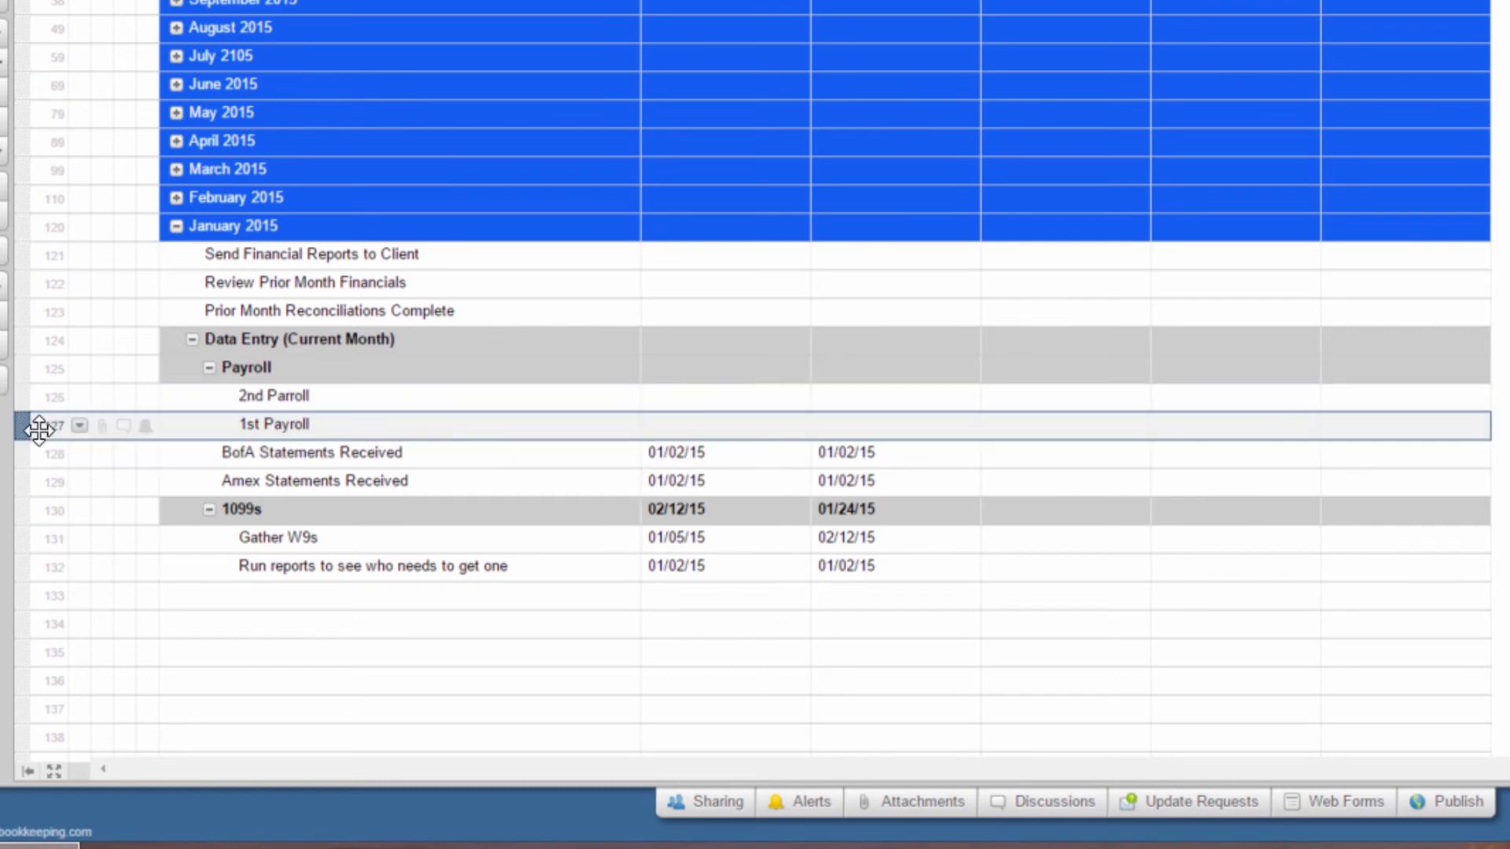
Step: Set the Start Date of 1st Payroll to 01/02/15 and copy it to that task's Due Date
{"action": "left_click", "coordinate": [702, 429]}
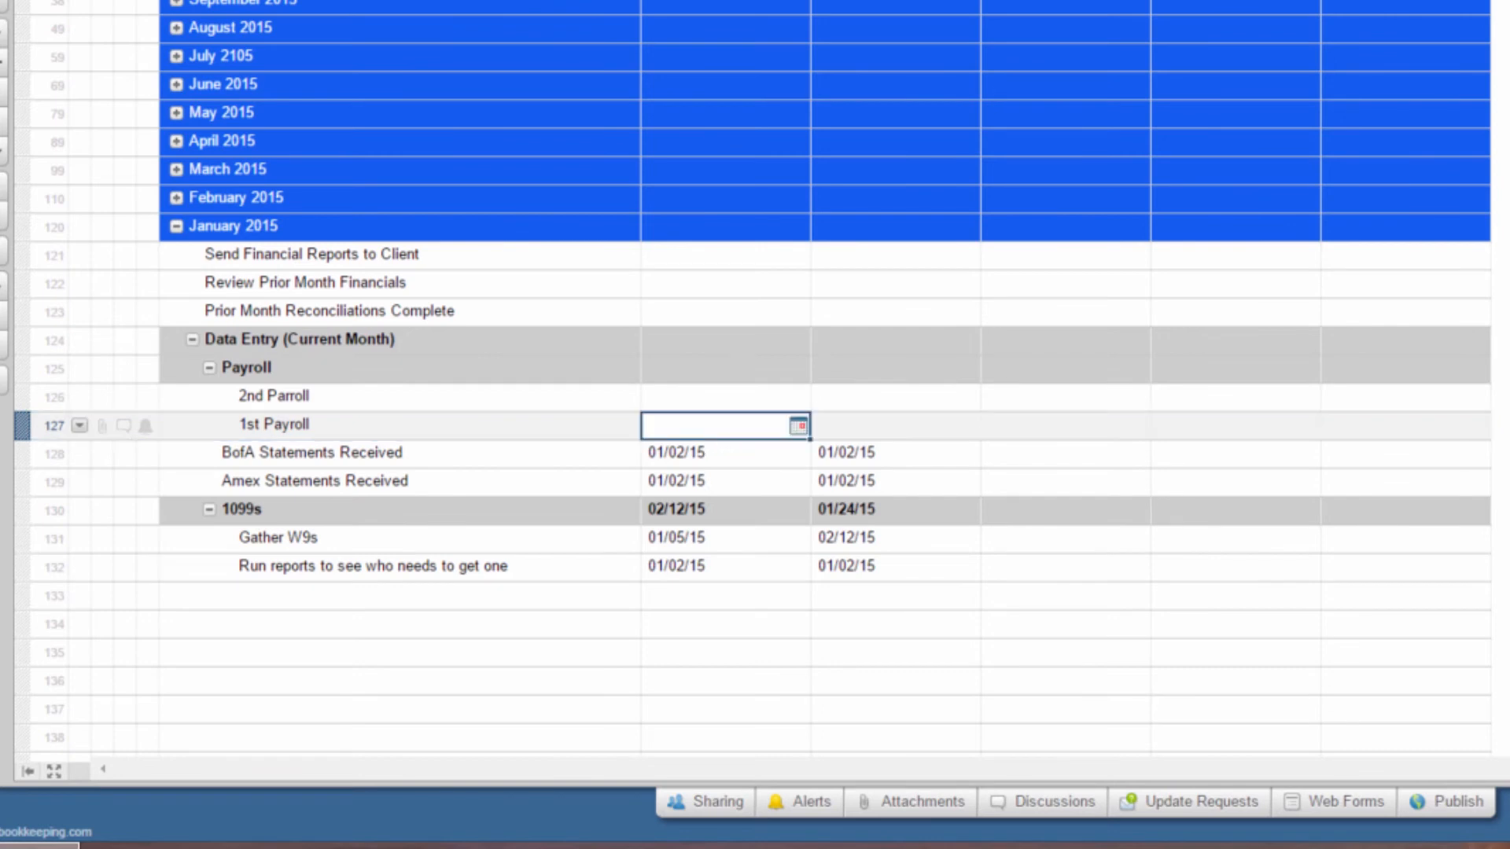
{"action": "left_click", "coordinate": [798, 425]}
{"action": "left_click", "coordinate": [846, 432]}
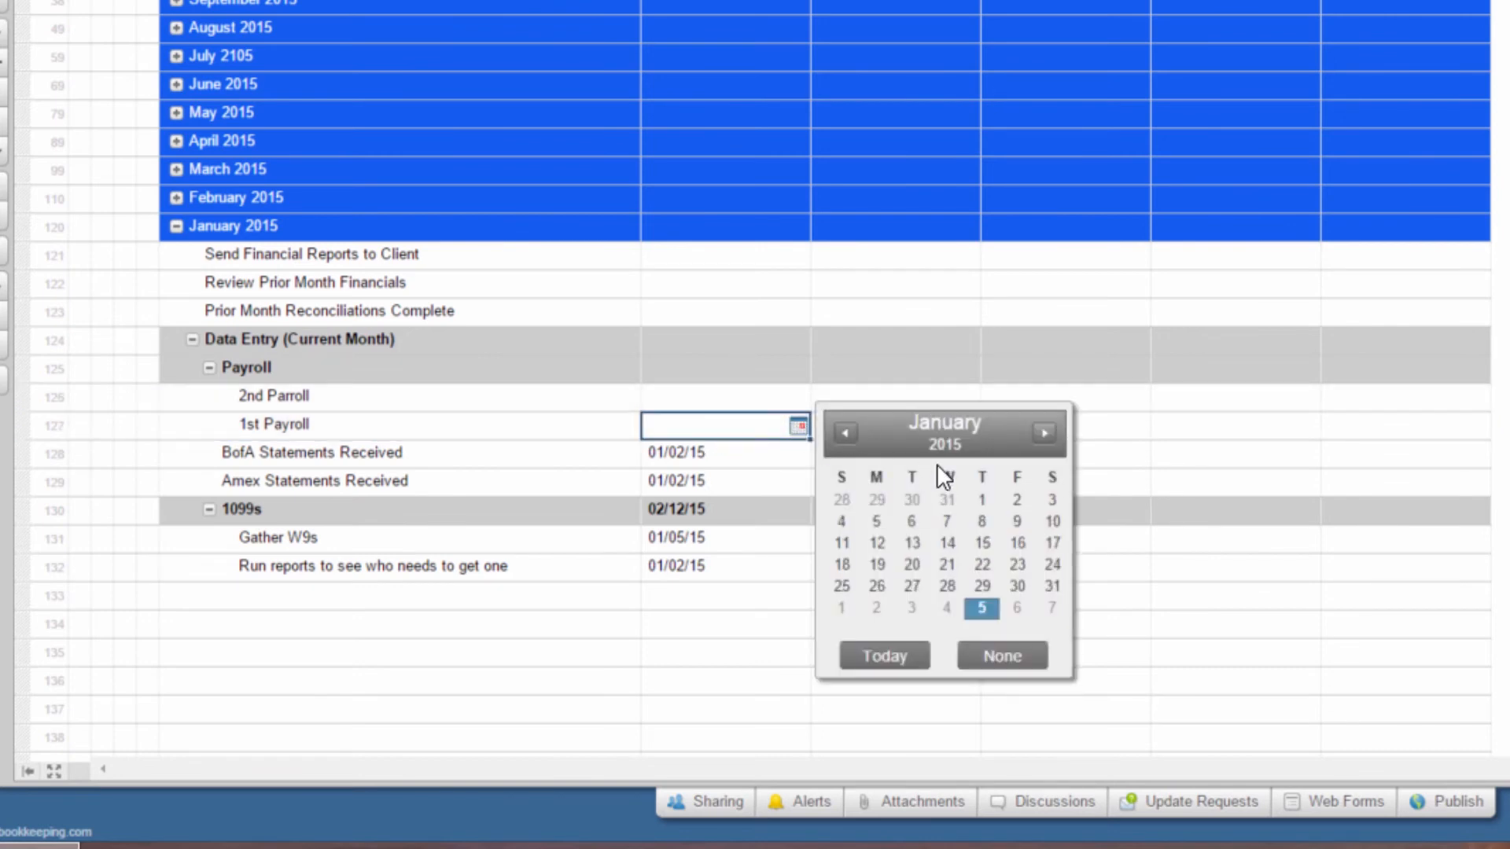
{"action": "left_click", "coordinate": [982, 500]}
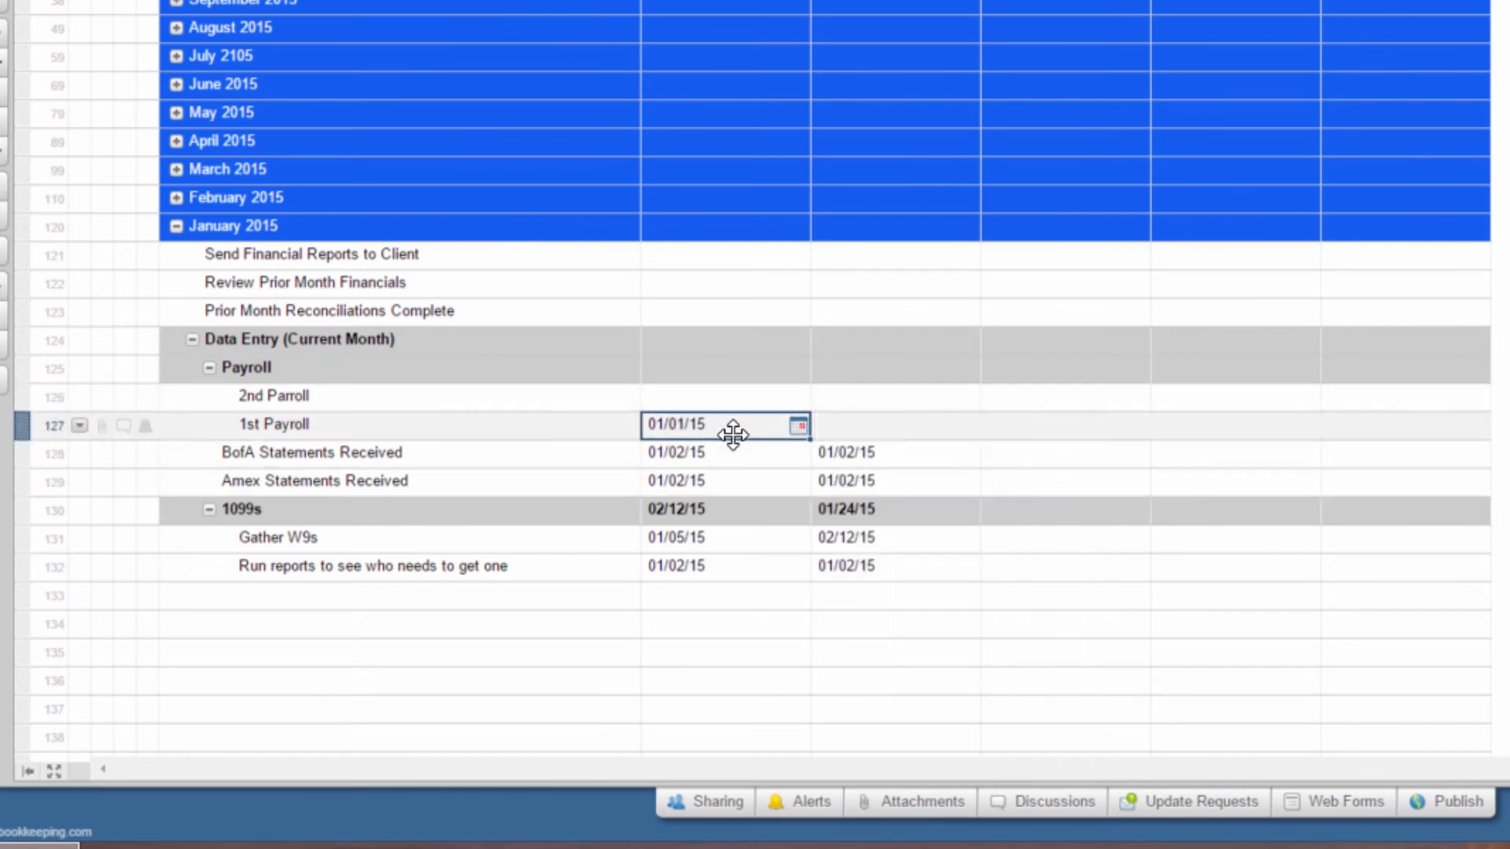
{"action": "left_click", "coordinate": [798, 426]}
{"action": "left_click", "coordinate": [1017, 503]}
{"action": "left_click", "coordinate": [883, 430]}
Step: Set the Start Date of 2nd Parroll to 02/16/15 and copy it to the same row's Due Date
{"action": "left_click", "coordinate": [809, 397]}
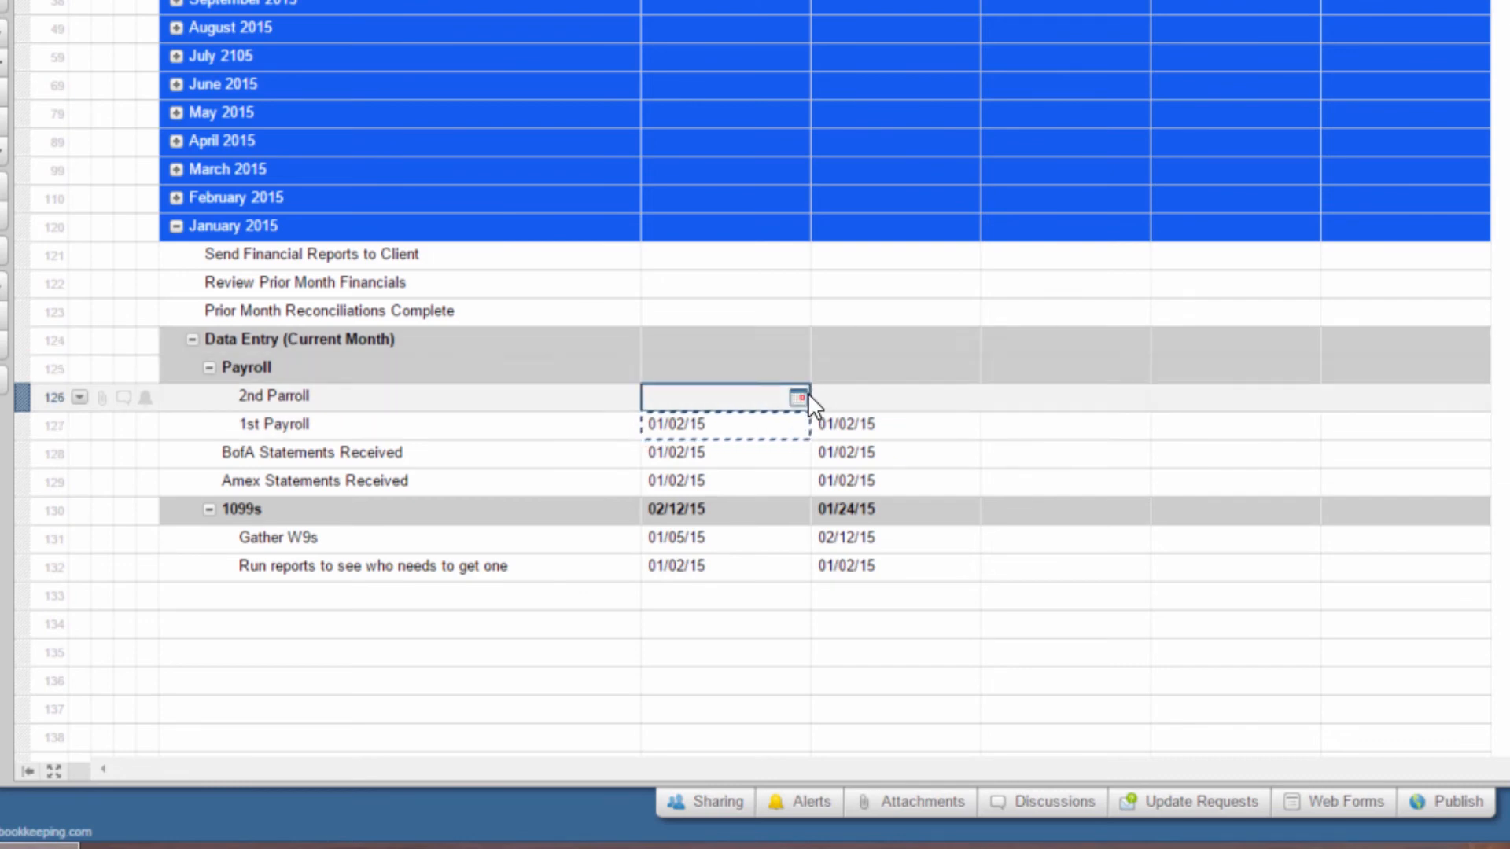
{"action": "left_click", "coordinate": [809, 396]}
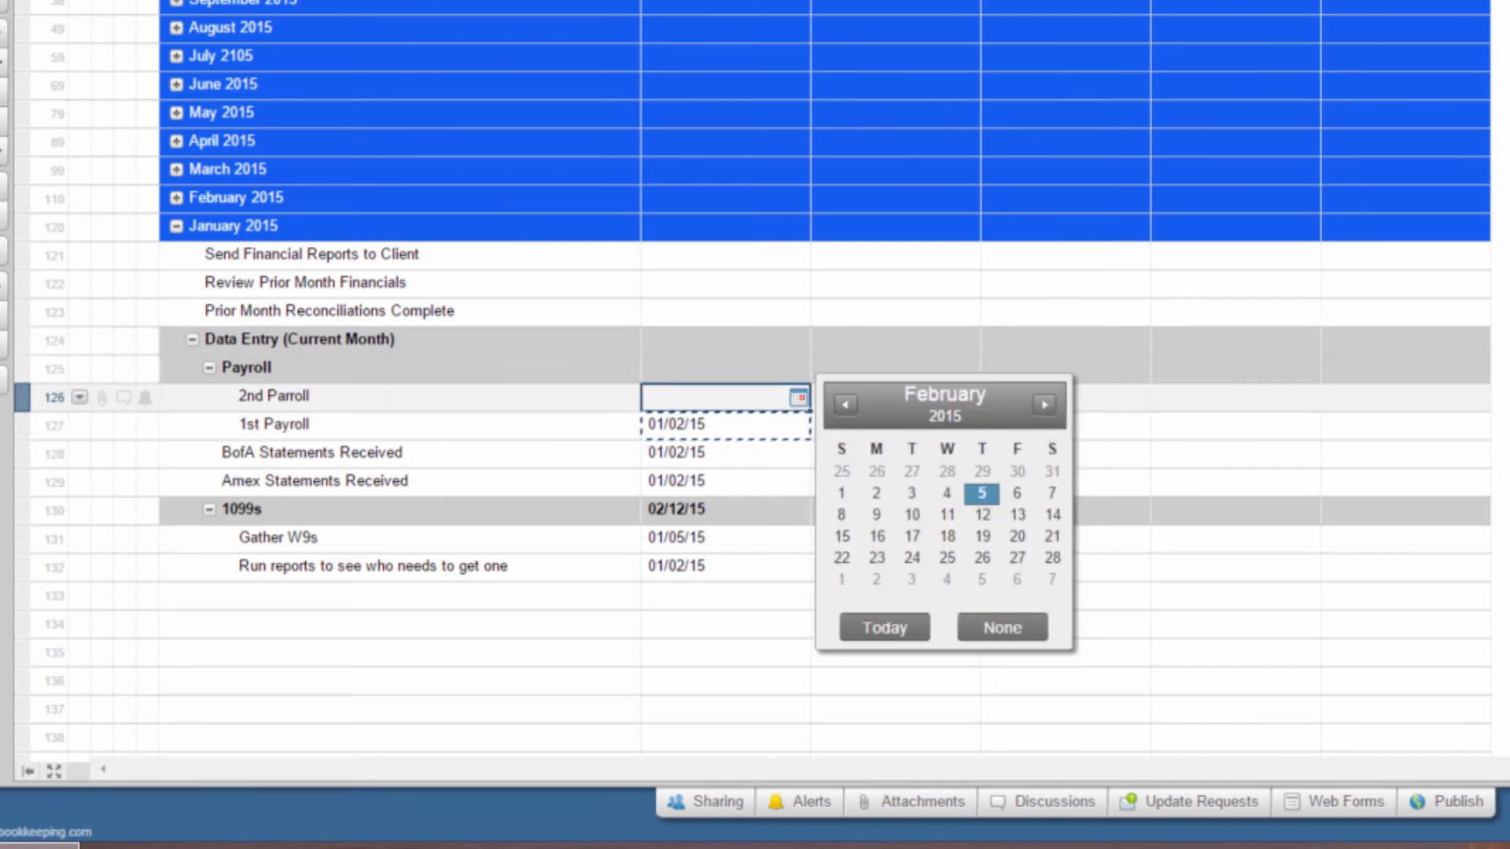
{"action": "left_click", "coordinate": [878, 536]}
{"action": "left_click", "coordinate": [857, 401]}
{"action": "key", "text": "ctrl+v"}
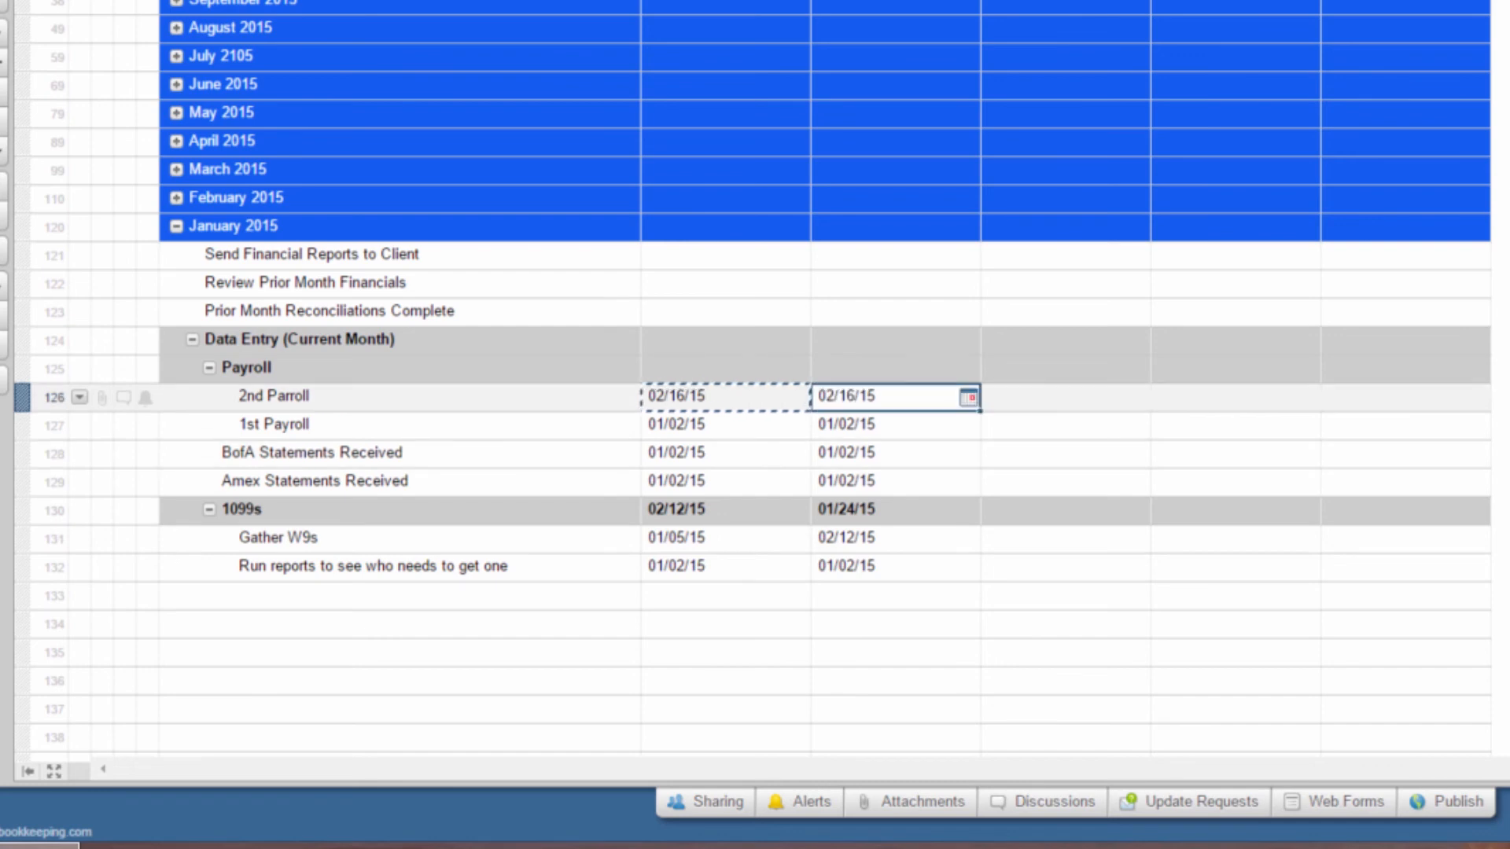
Step: Copy the 02/16/15 Due Date of 2nd Parroll and paste only its value into the Payroll parent row's Start Date
{"action": "left_click", "coordinate": [771, 365]}
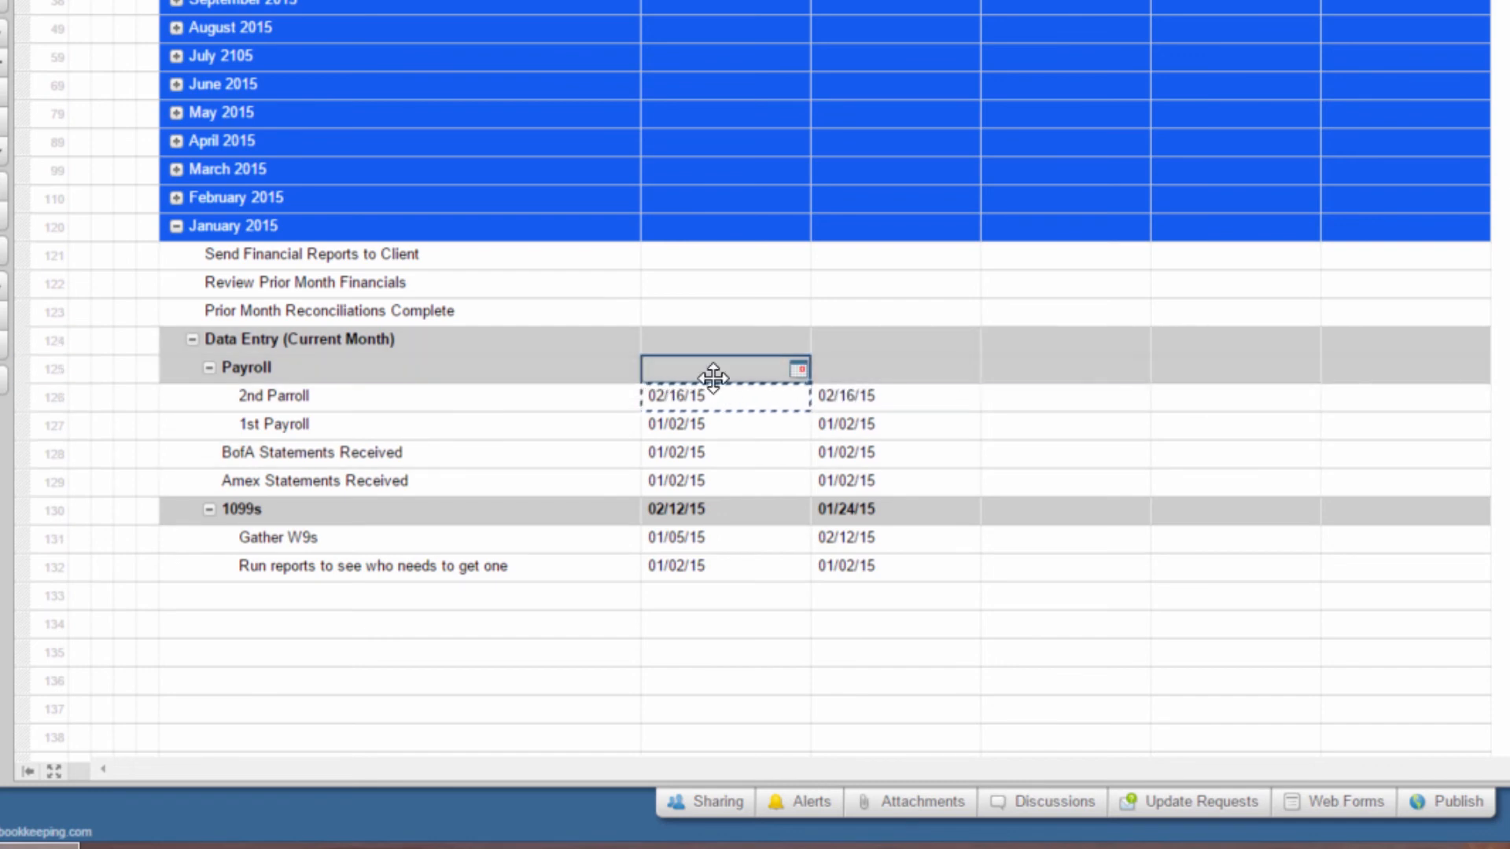
{"action": "left_click", "coordinate": [704, 399]}
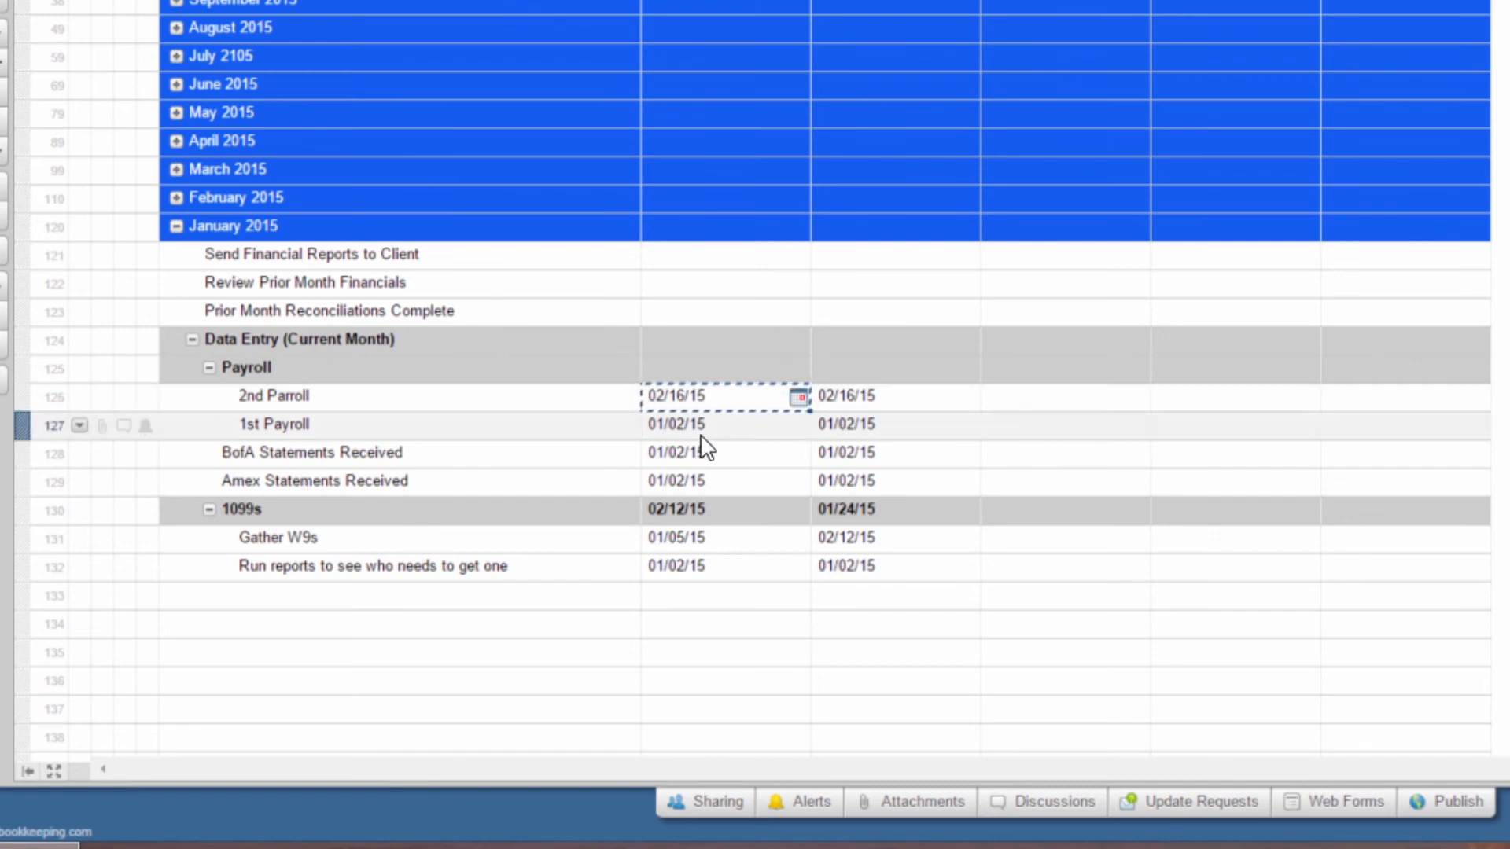
{"action": "left_click", "coordinate": [834, 394]}
{"action": "left_click", "coordinate": [736, 366]}
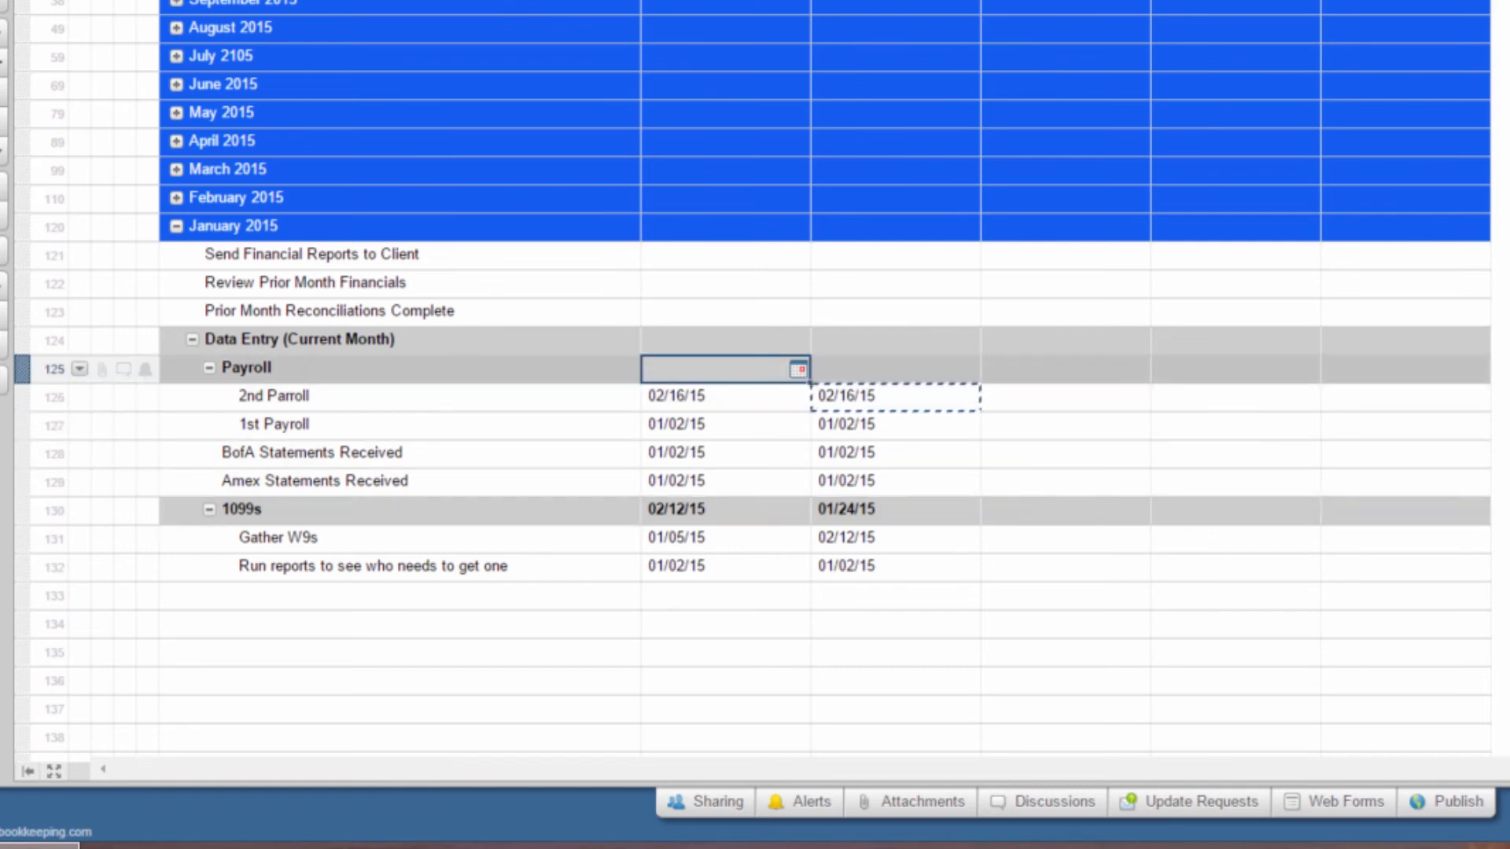
{"action": "right_click", "coordinate": [747, 376]}
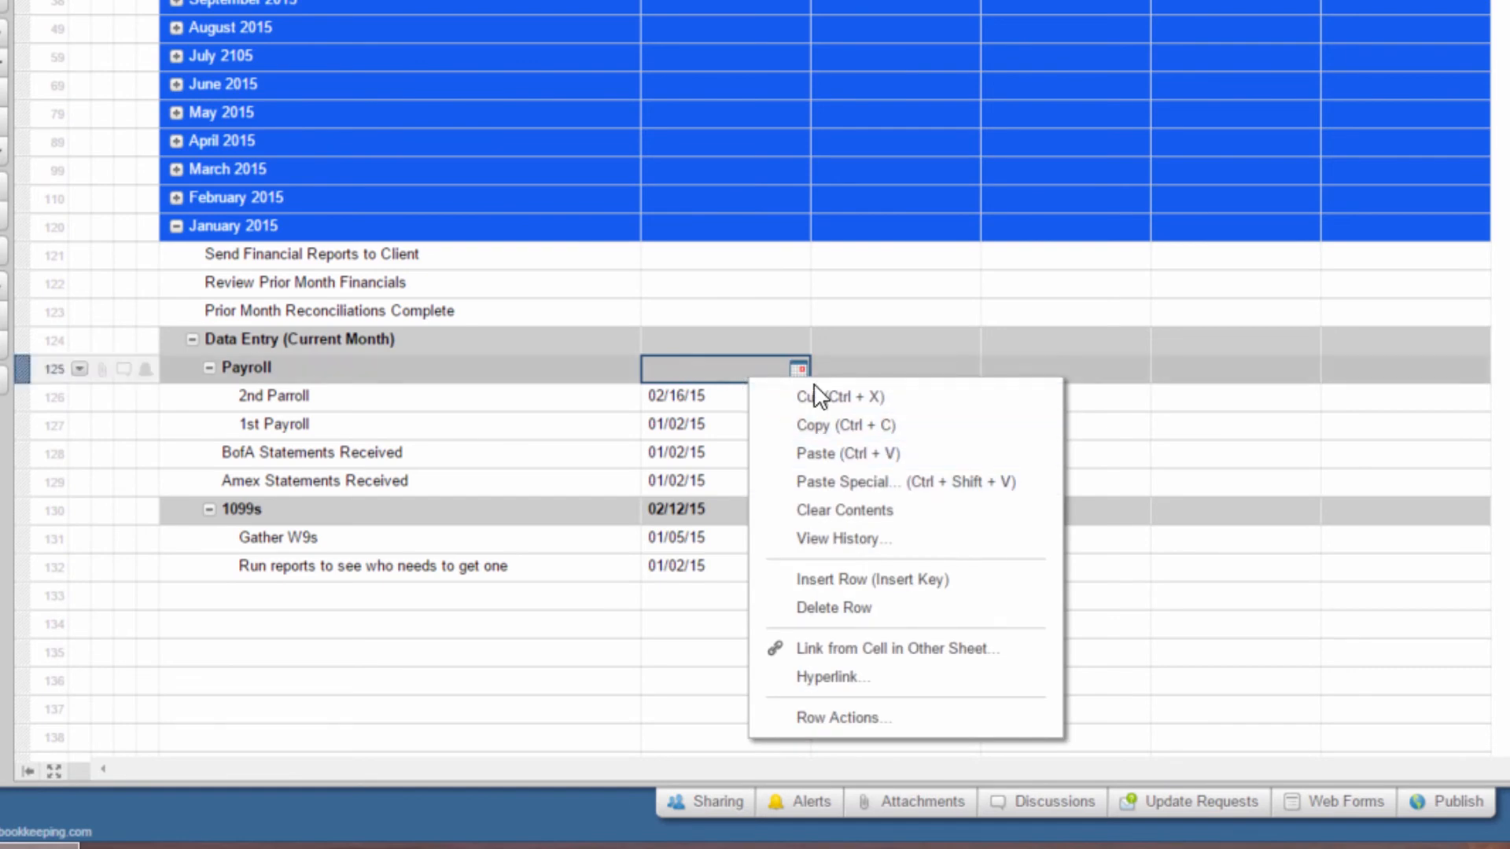
{"action": "left_click", "coordinate": [937, 484]}
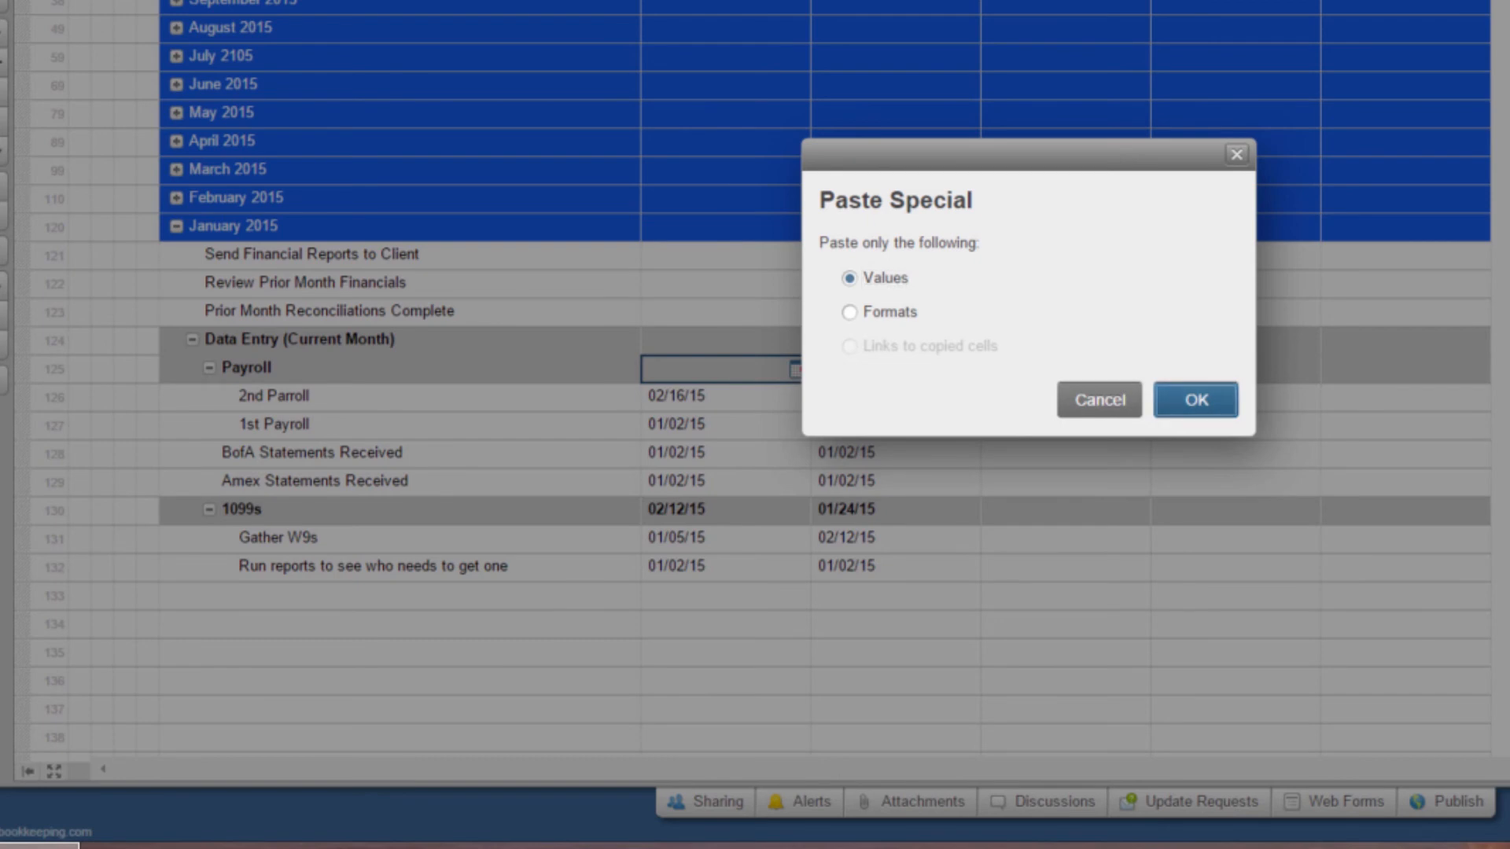
{"action": "left_click", "coordinate": [1196, 399]}
Step: Copy the Payroll parent row's 02/16/15 Start Date into its Due Date cell
{"action": "key", "text": "ctrl+c"}
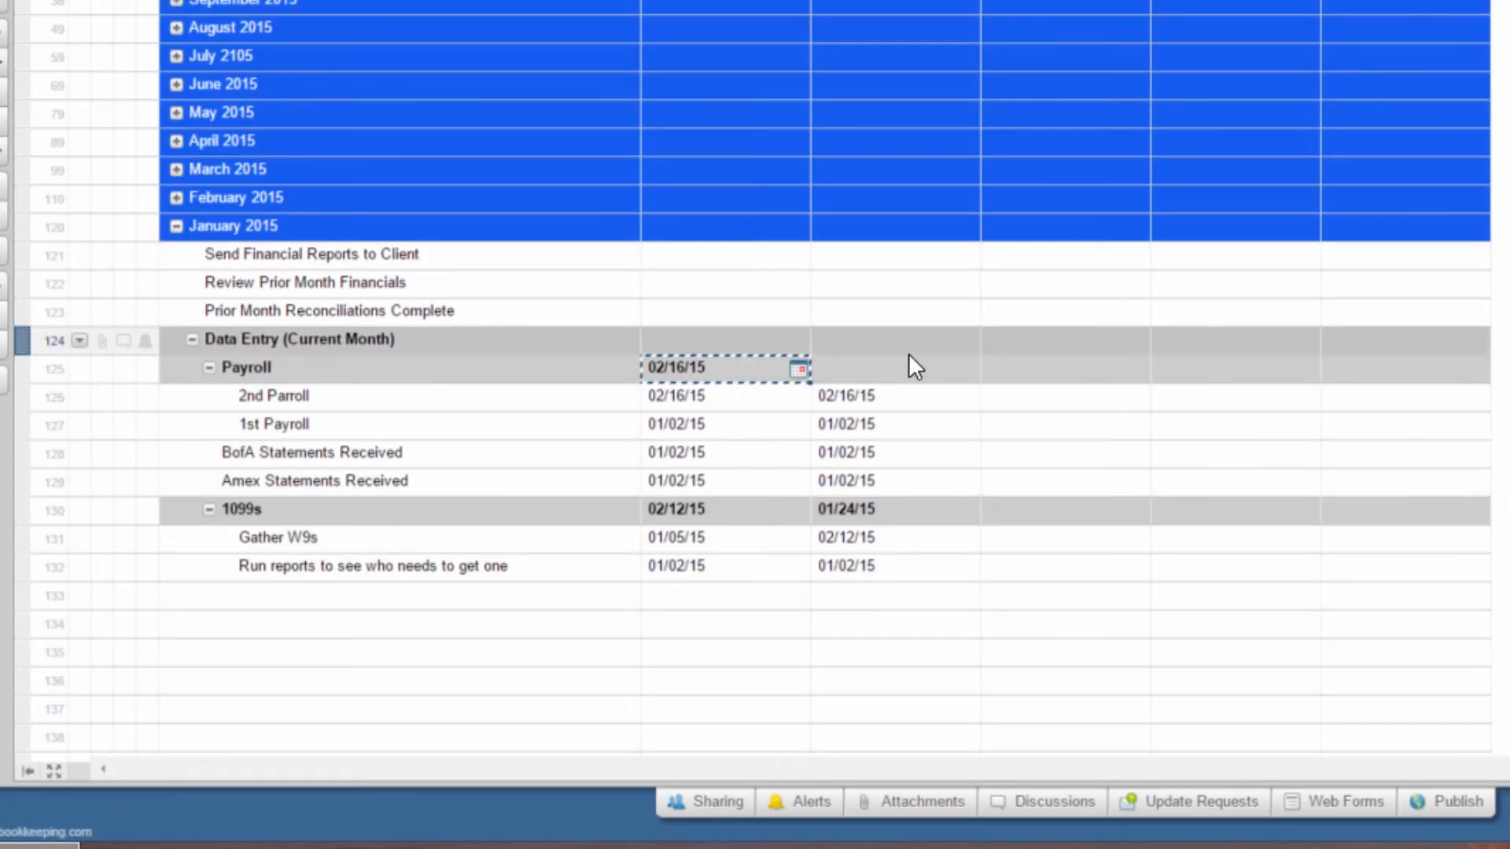
{"action": "left_click", "coordinate": [910, 367]}
{"action": "key", "text": "ctrl+v"}
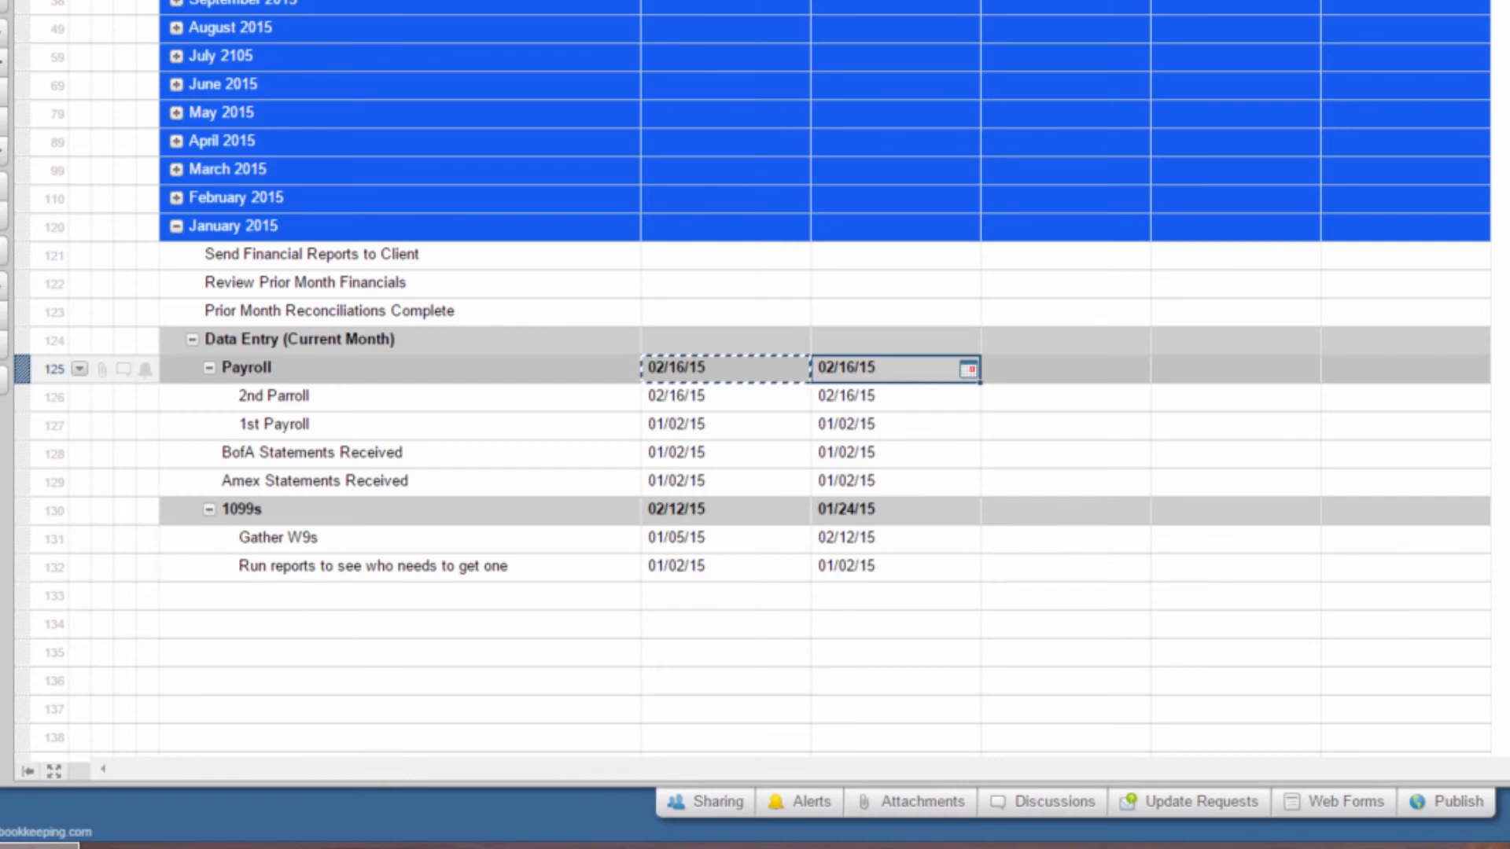
Step: Set the Start Date of the Data Entry (Current Month) parent row to 01/31/15 and copy it to its Due Date
{"action": "left_click", "coordinate": [717, 338]}
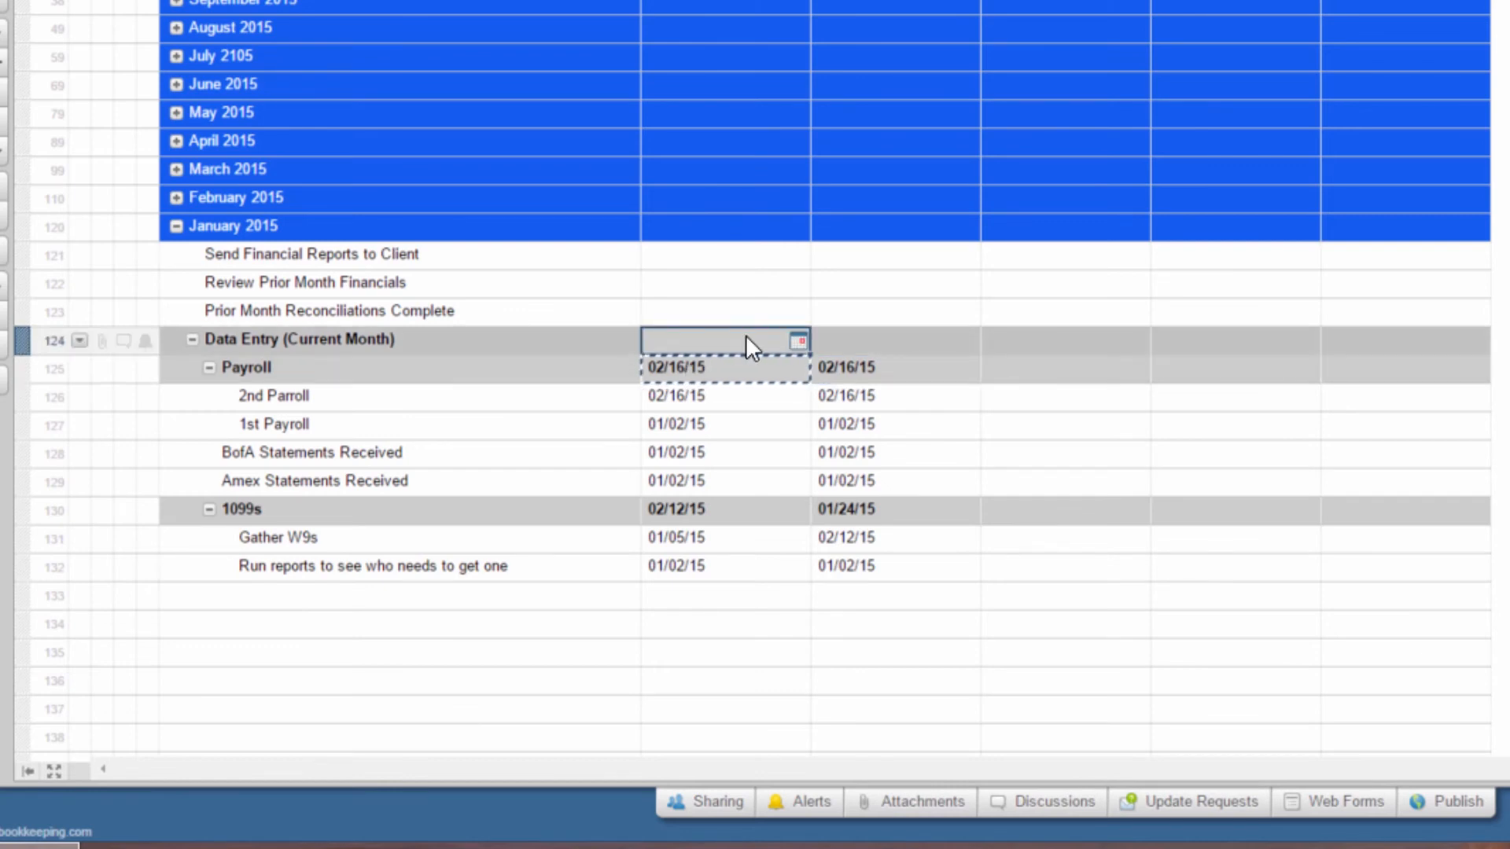
{"action": "left_click", "coordinate": [796, 341]}
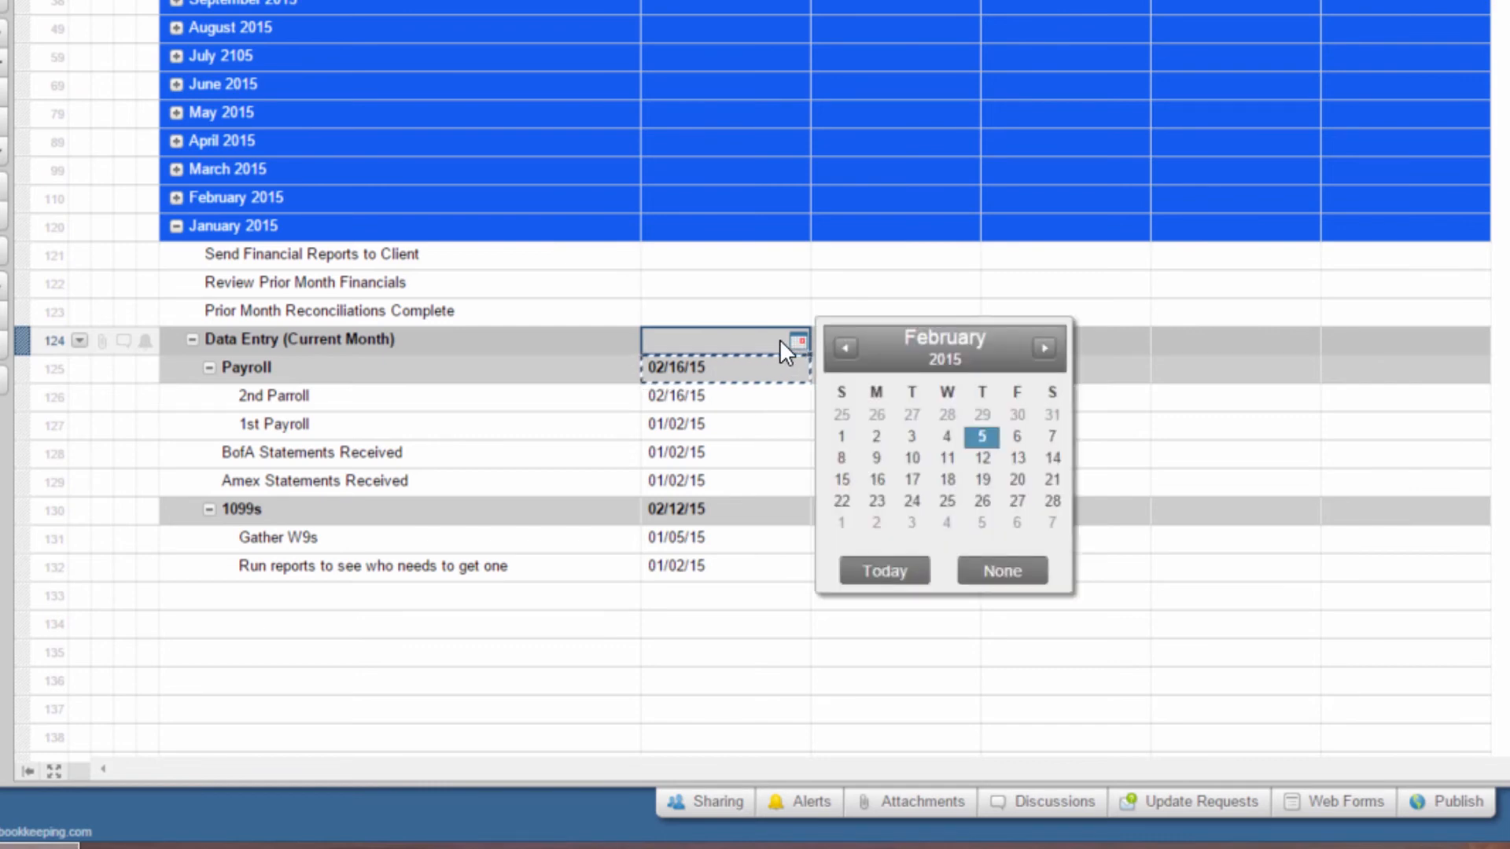
{"action": "left_click", "coordinate": [846, 347]}
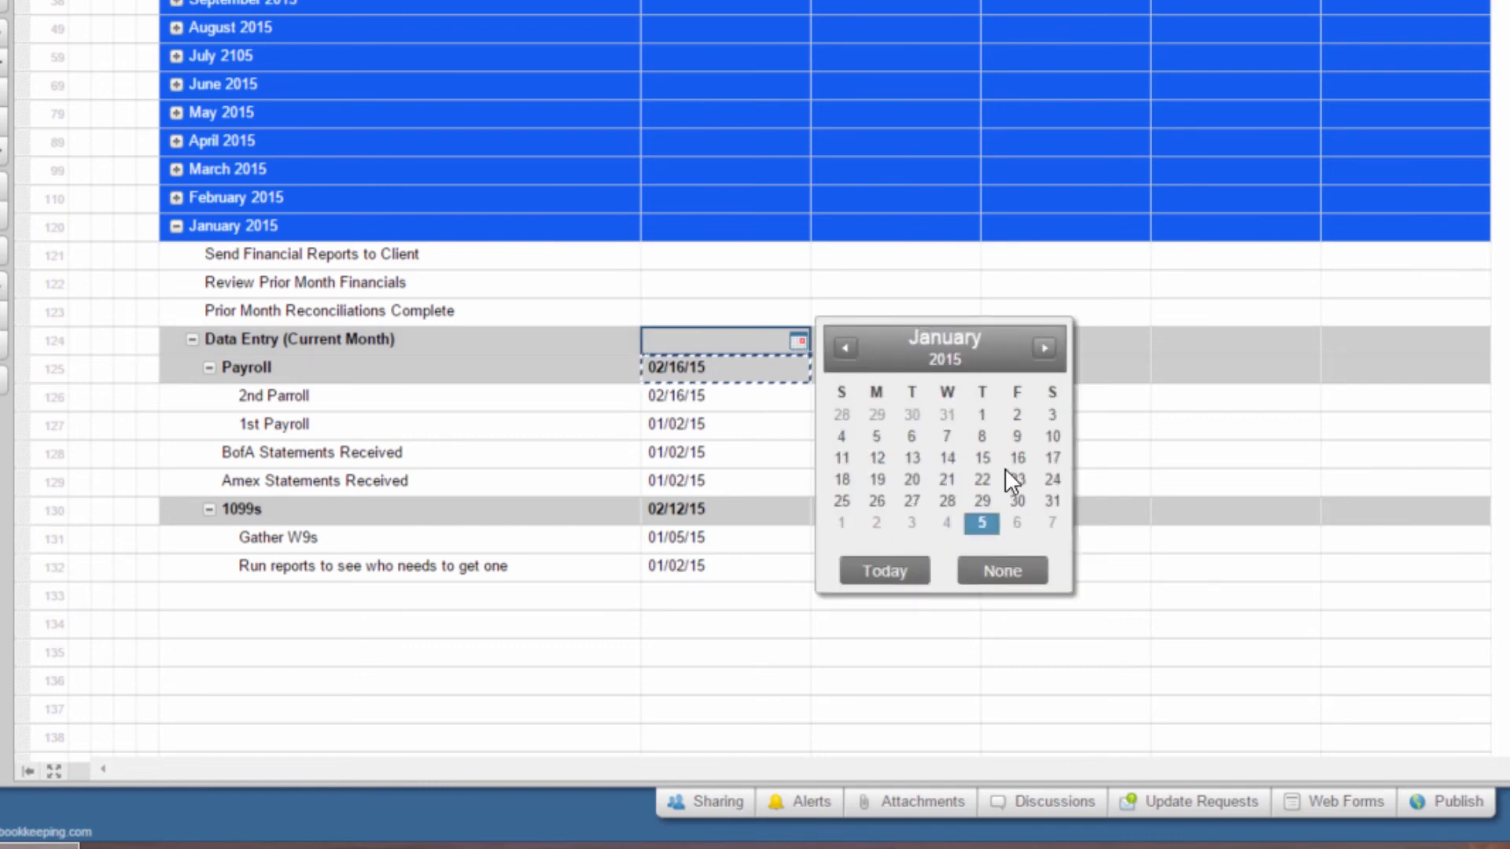
{"action": "left_click", "coordinate": [1053, 502]}
{"action": "key", "text": "ctrl+c"}
{"action": "left_click", "coordinate": [865, 343]}
{"action": "key", "text": "ctrl+v"}
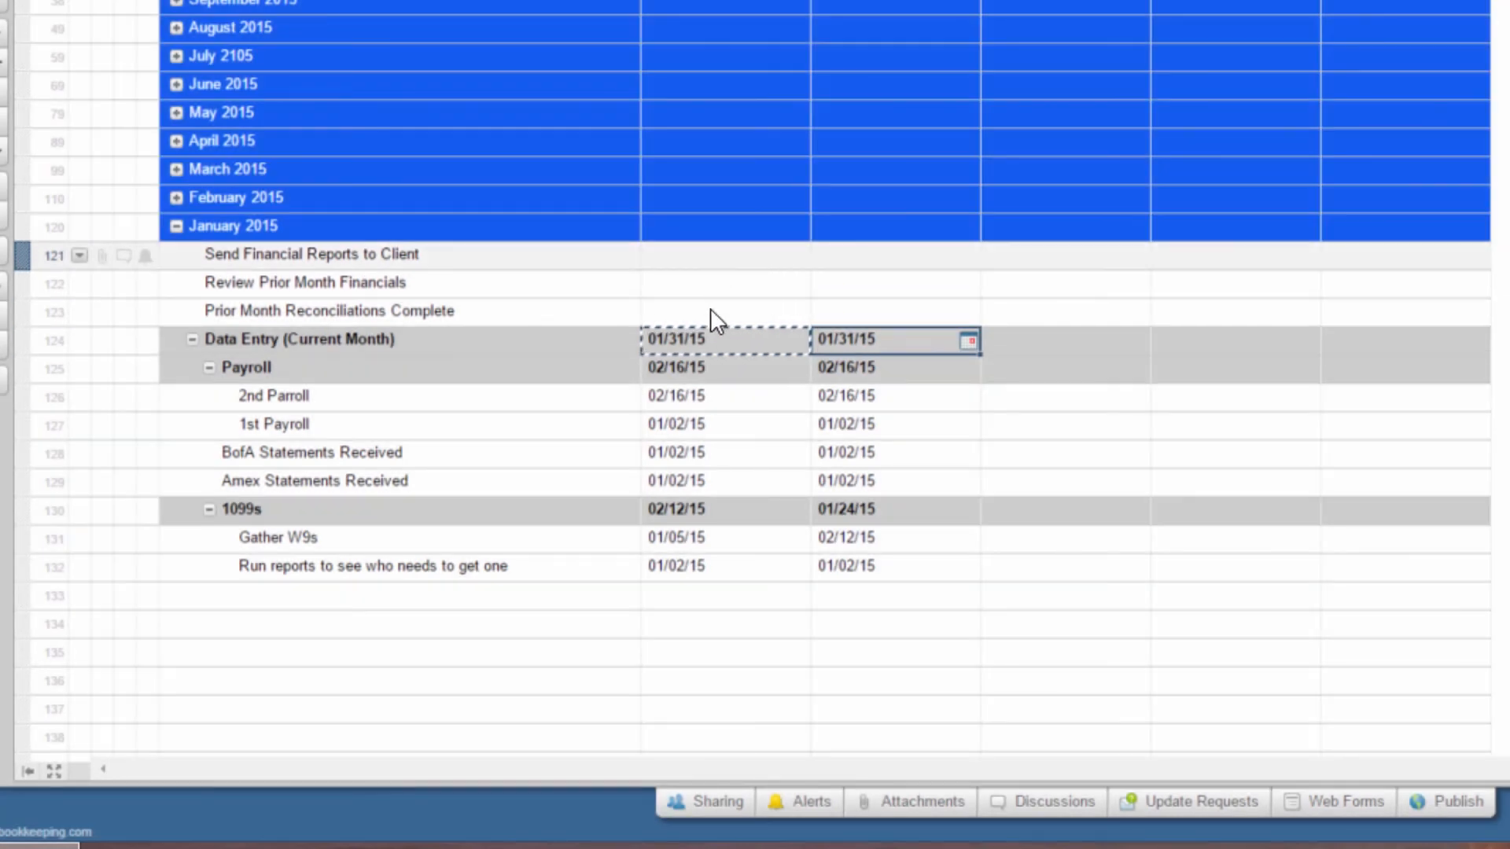
Step: Set both the Start Date and the Due Date of Prior Month Reconciliations Complete to 01/08/15
{"action": "left_click", "coordinate": [710, 312]}
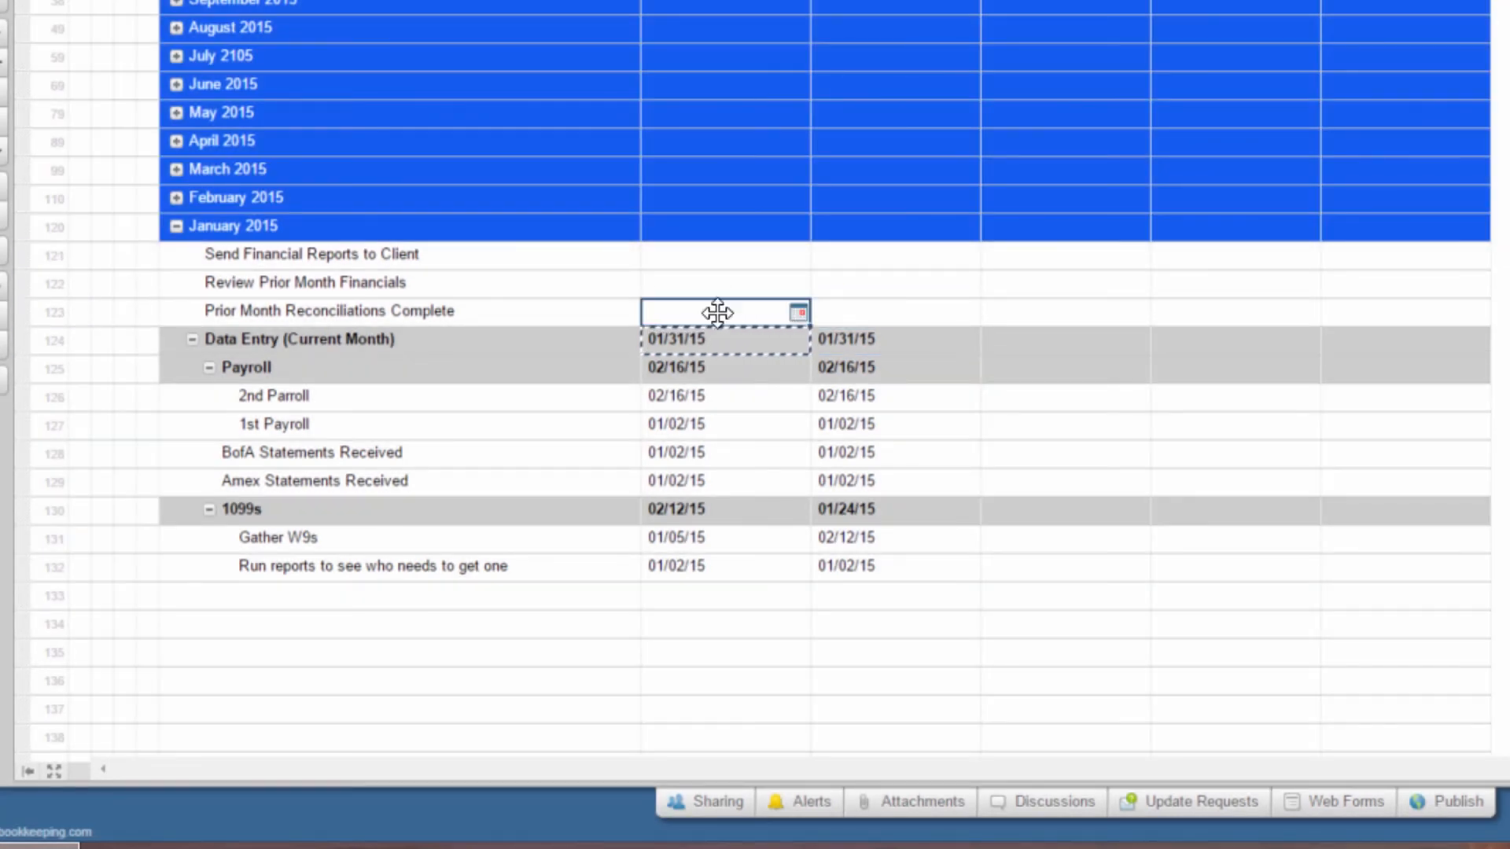
{"action": "left_click", "coordinate": [799, 313]}
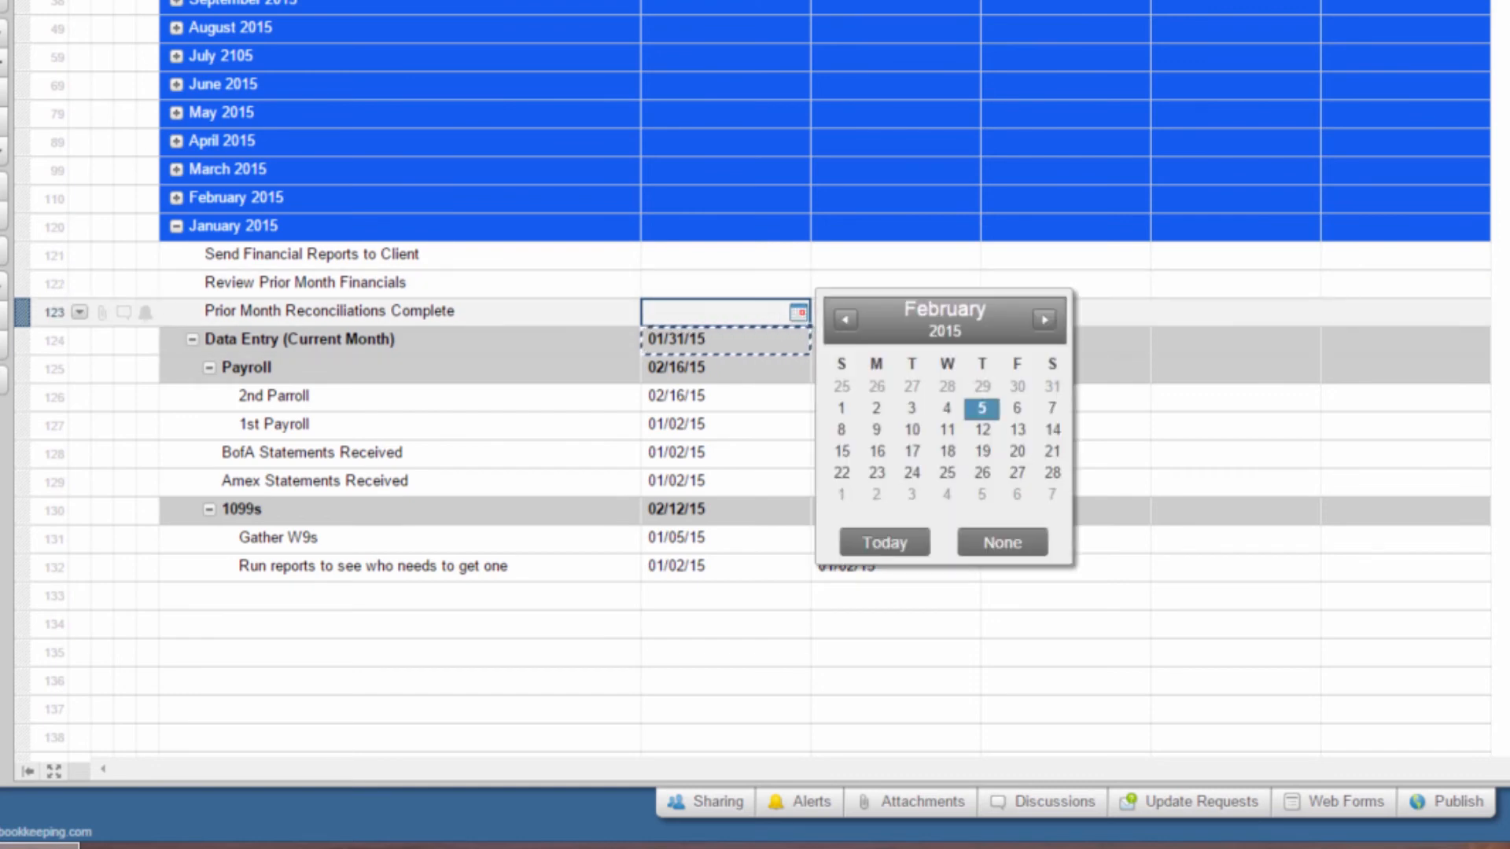
{"action": "left_click", "coordinate": [844, 319]}
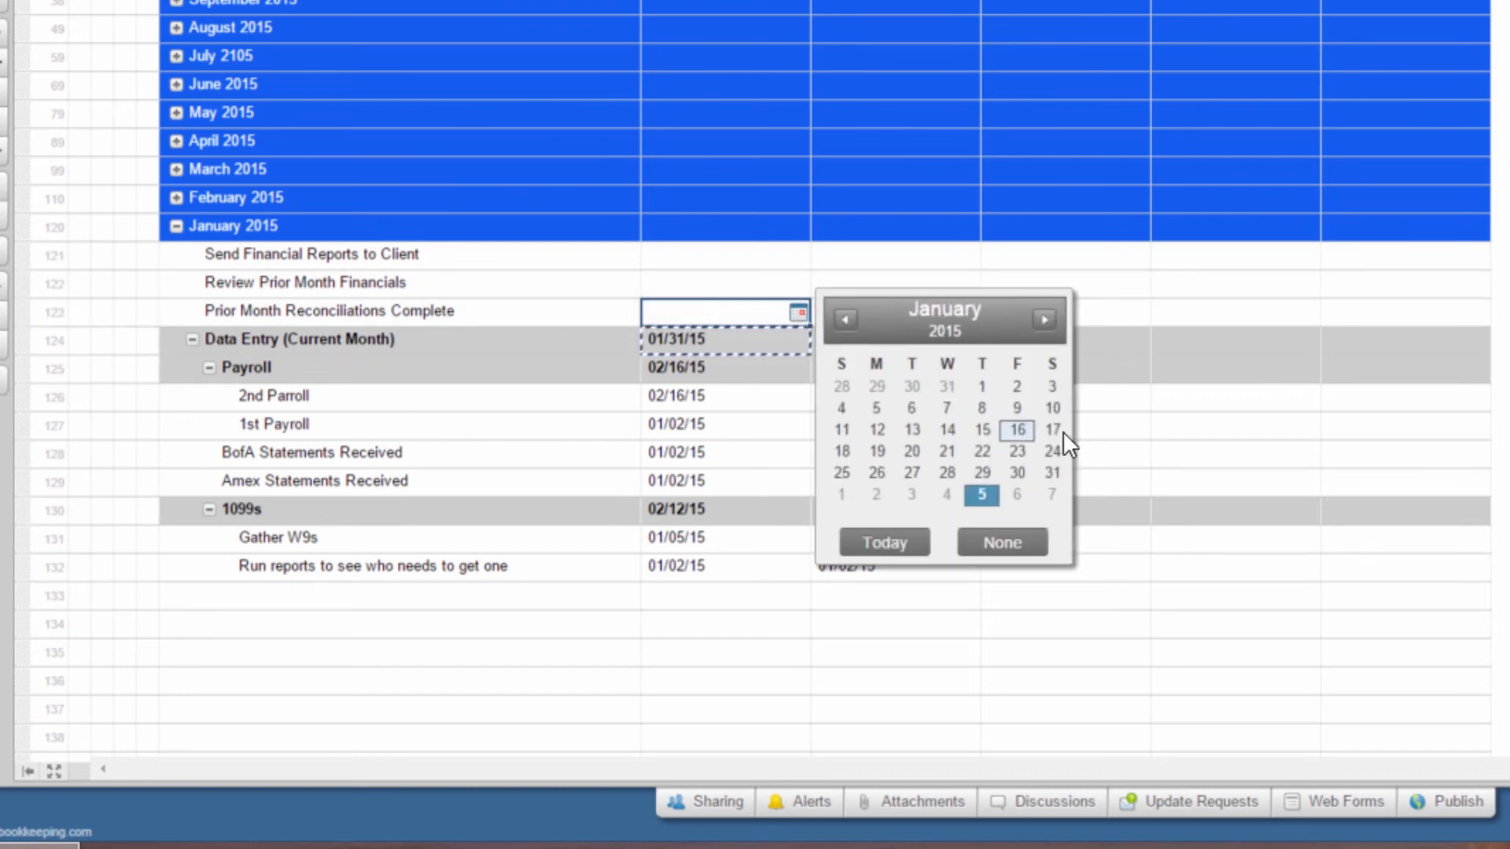
{"action": "left_click", "coordinate": [982, 408]}
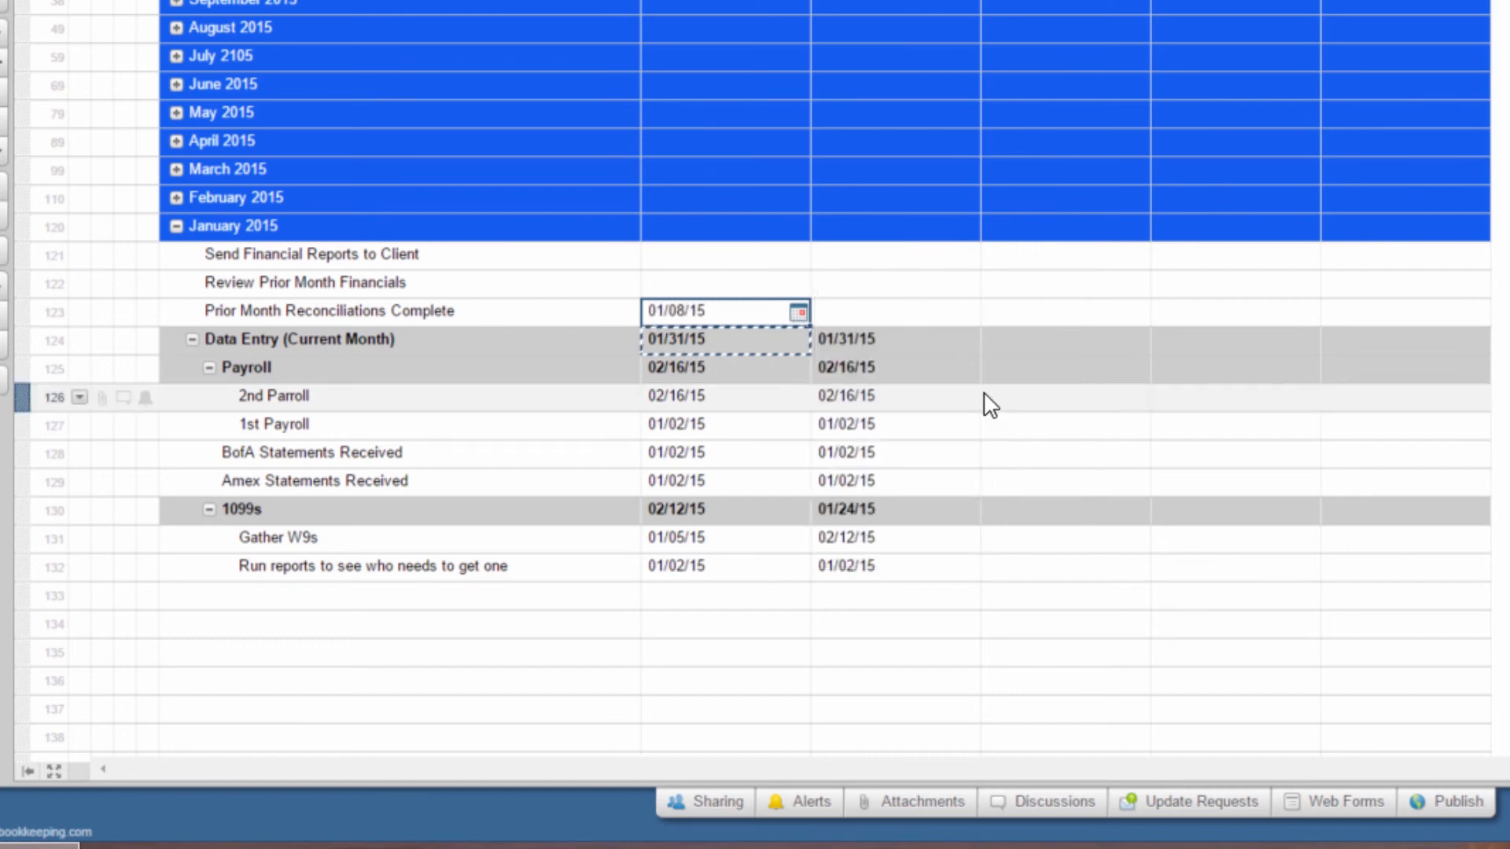
{"action": "key", "text": "Tab"}
{"action": "key", "text": "ctrl+v"}
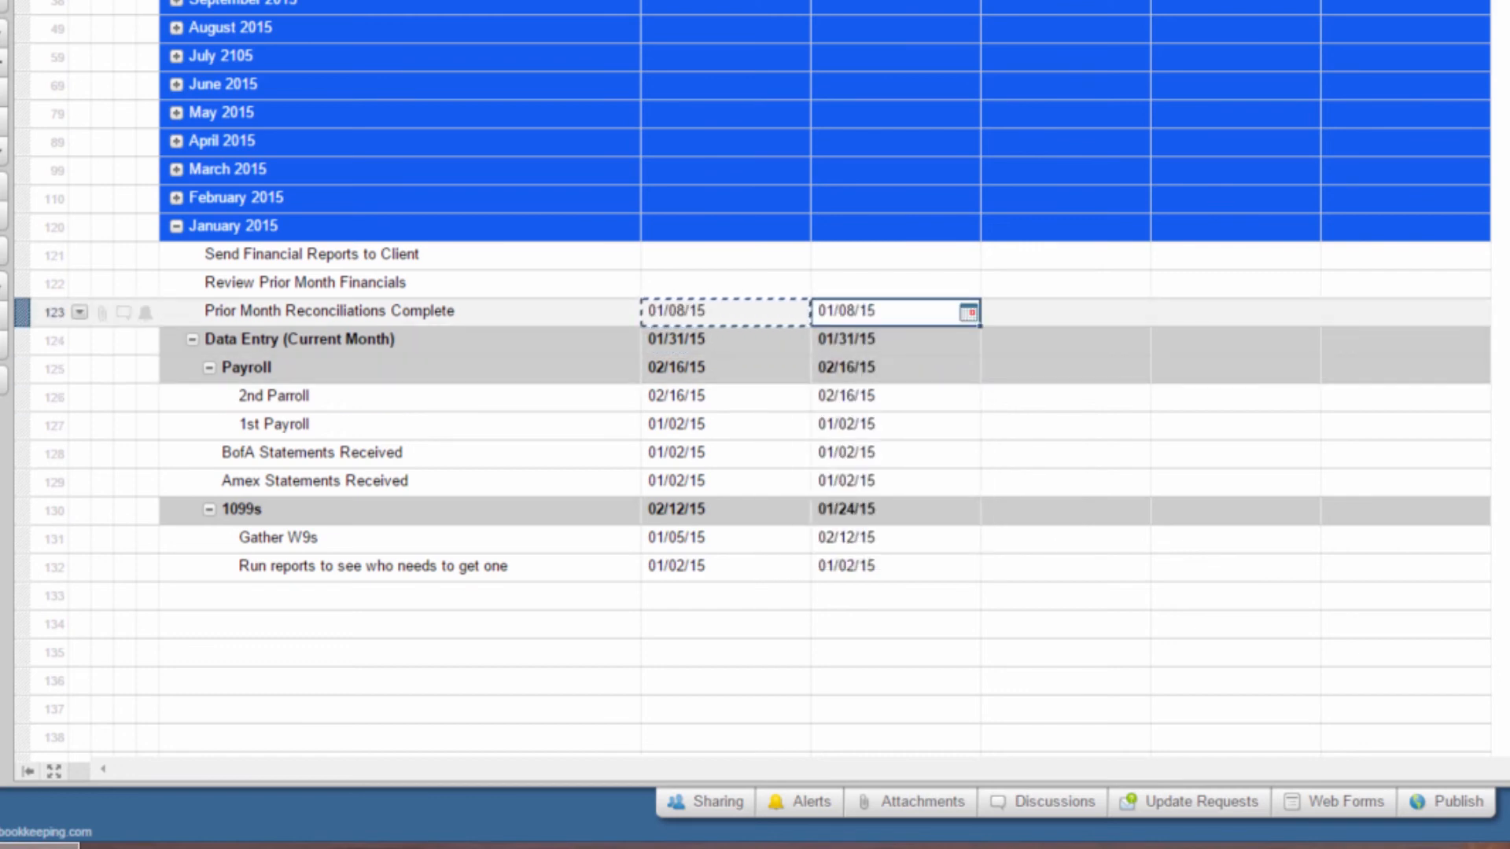
Step: Set the Start Date of Review Prior Month Financials to 01/12/15 and copy it to its Due Date
{"action": "left_click", "coordinate": [692, 305]}
{"action": "left_click", "coordinate": [692, 286]}
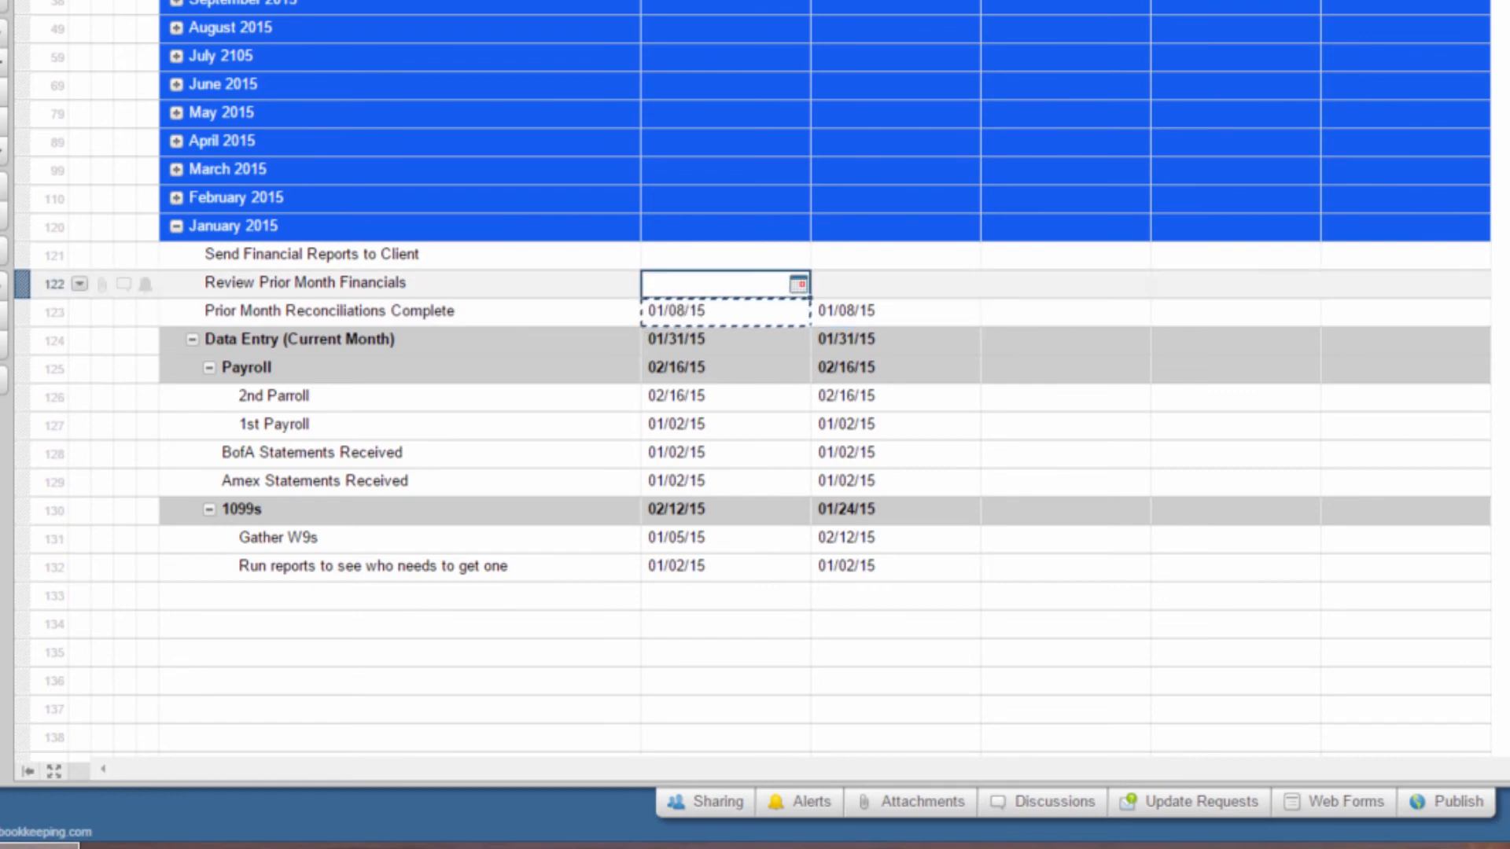
{"action": "left_click", "coordinate": [798, 284]}
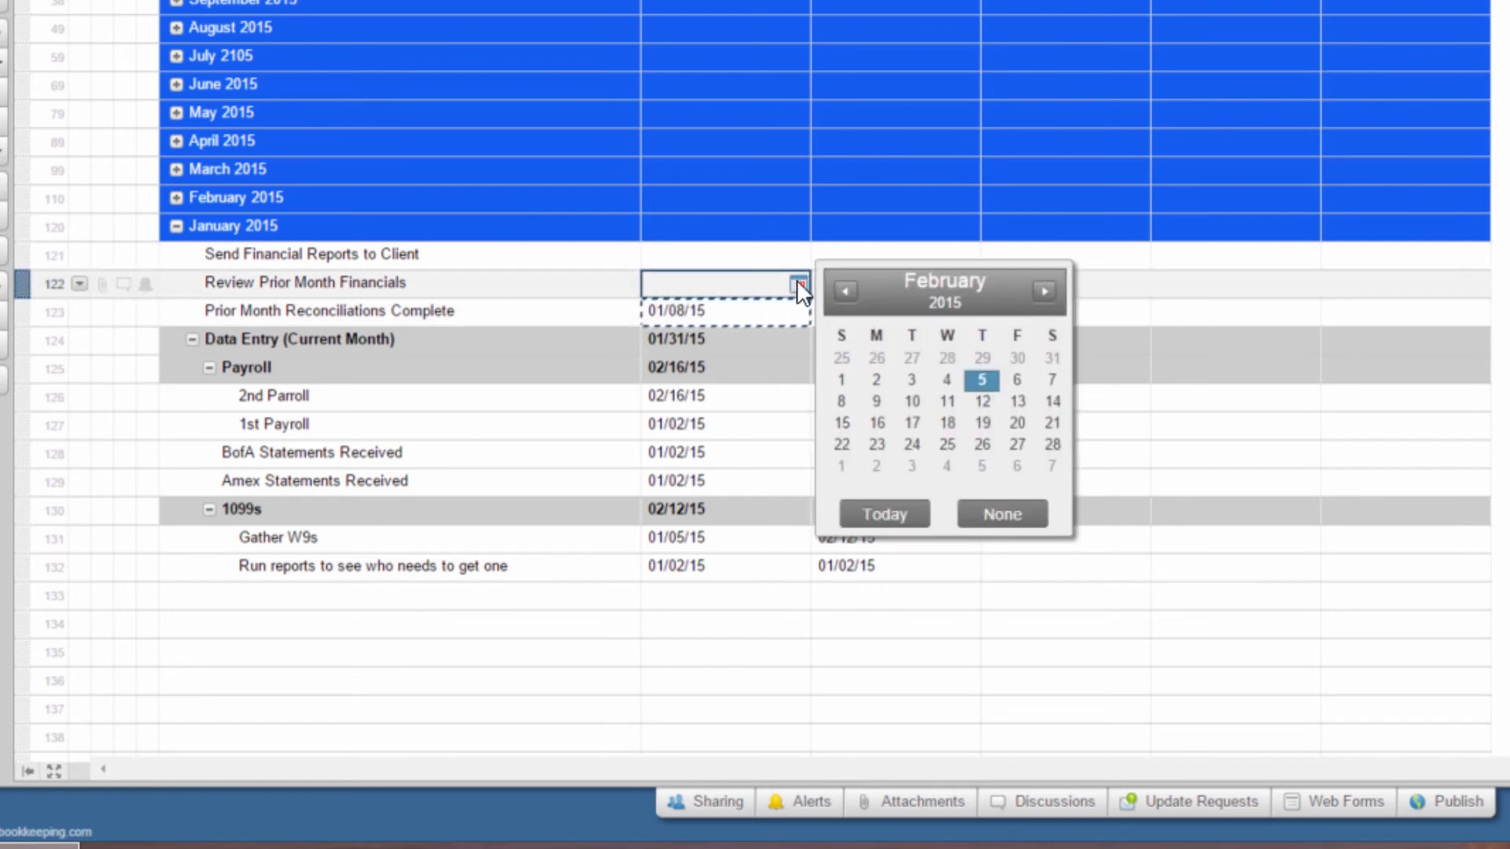
{"action": "left_click", "coordinate": [843, 290]}
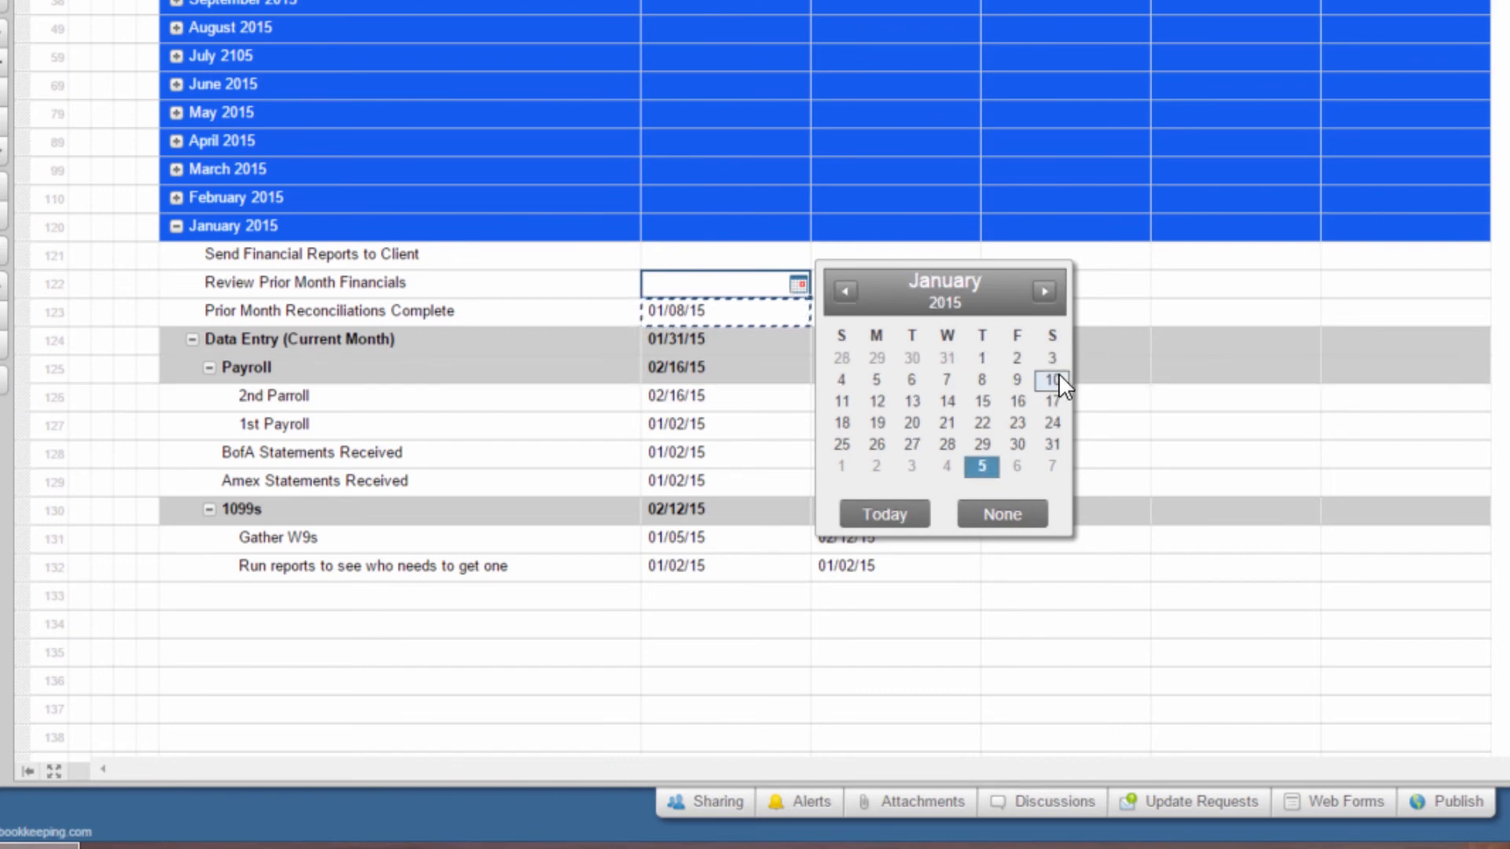
{"action": "left_click", "coordinate": [877, 401]}
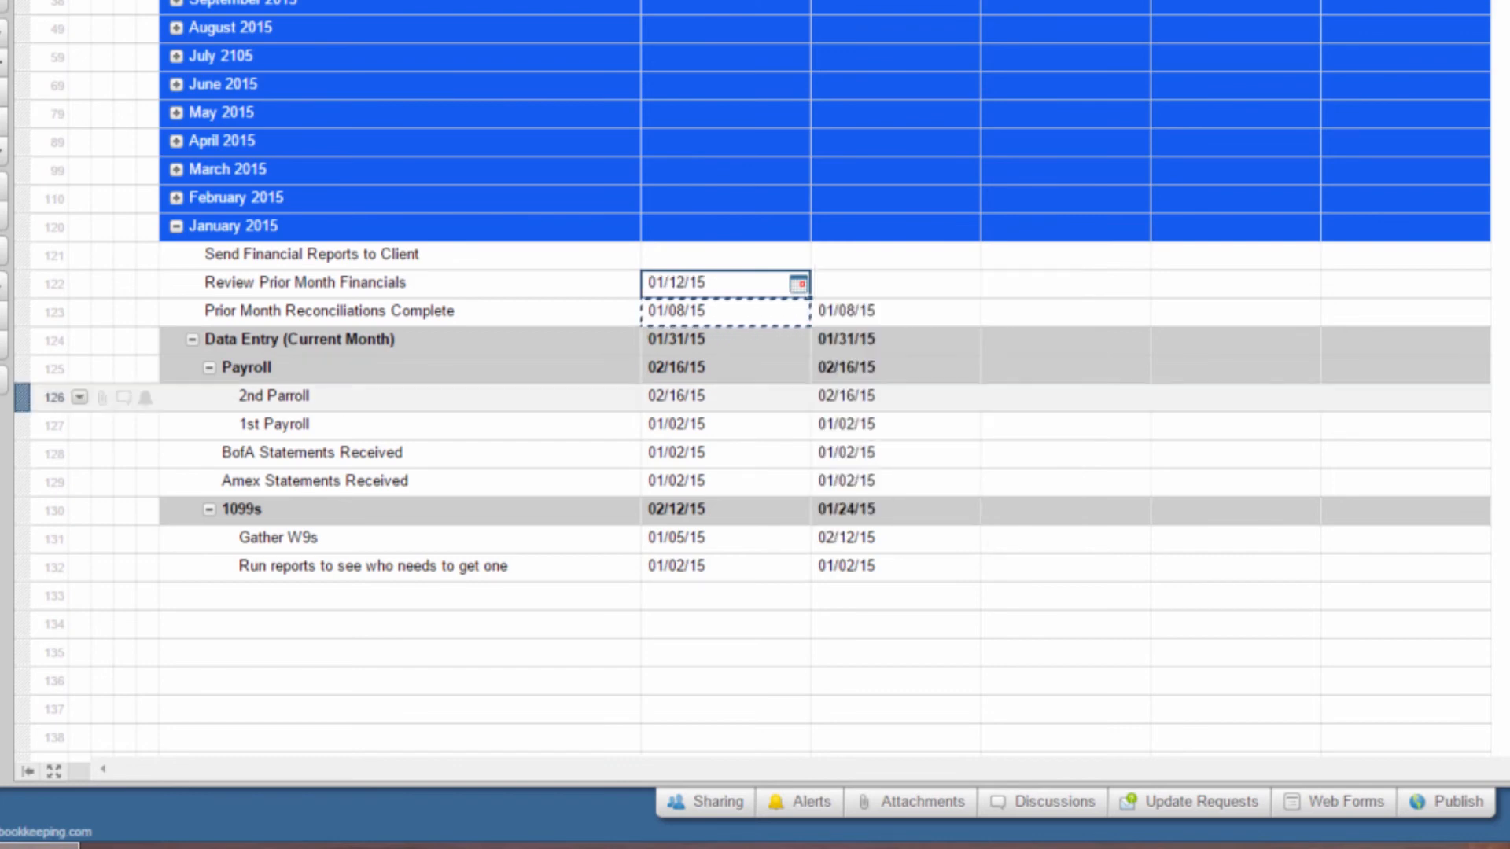
{"action": "key", "text": "ctrl+c"}
{"action": "left_click", "coordinate": [865, 290]}
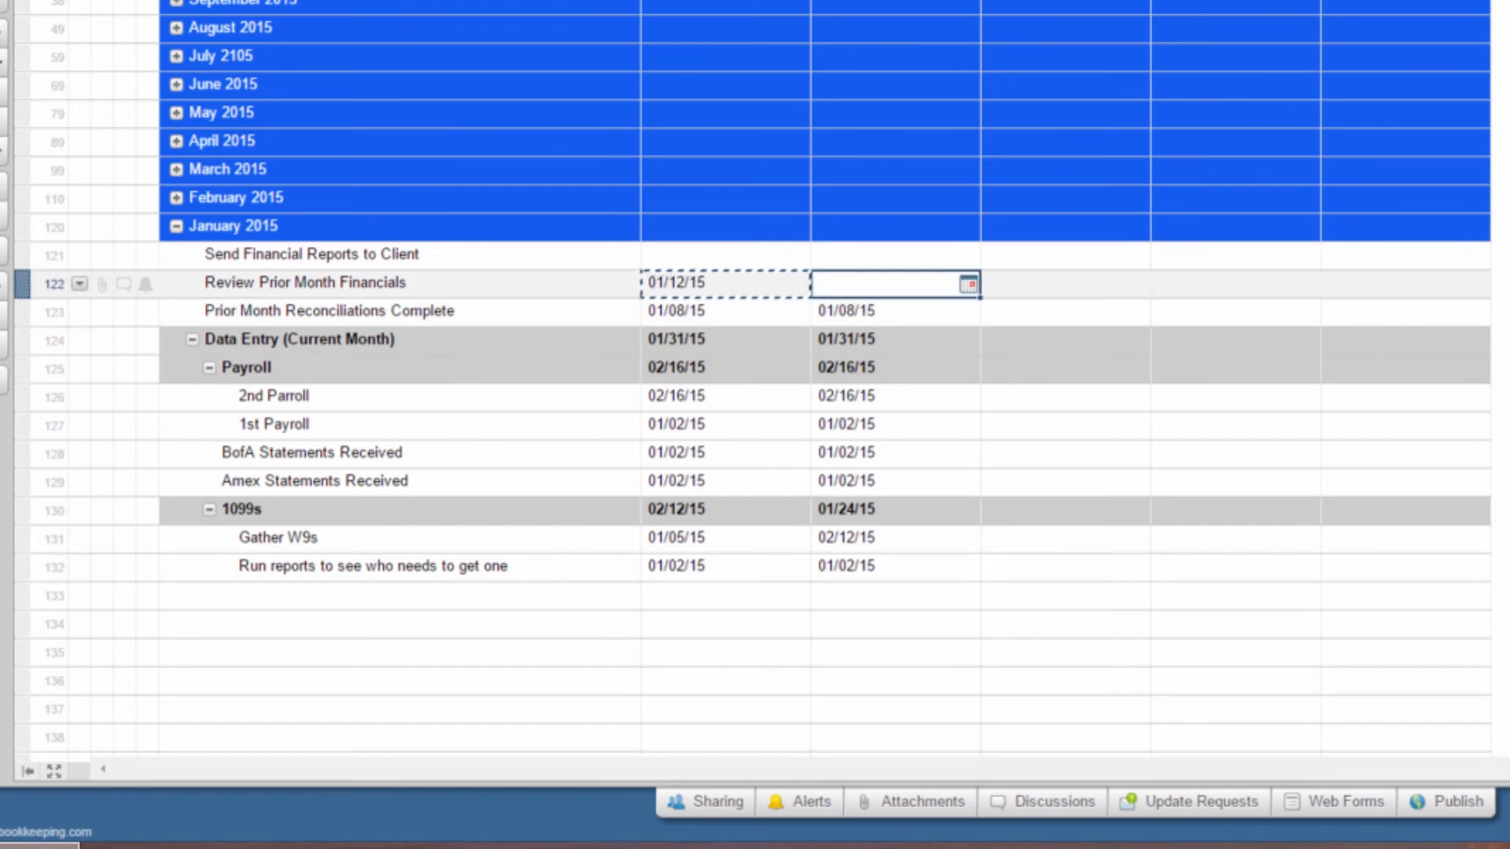
{"action": "key", "text": "ctrl+v"}
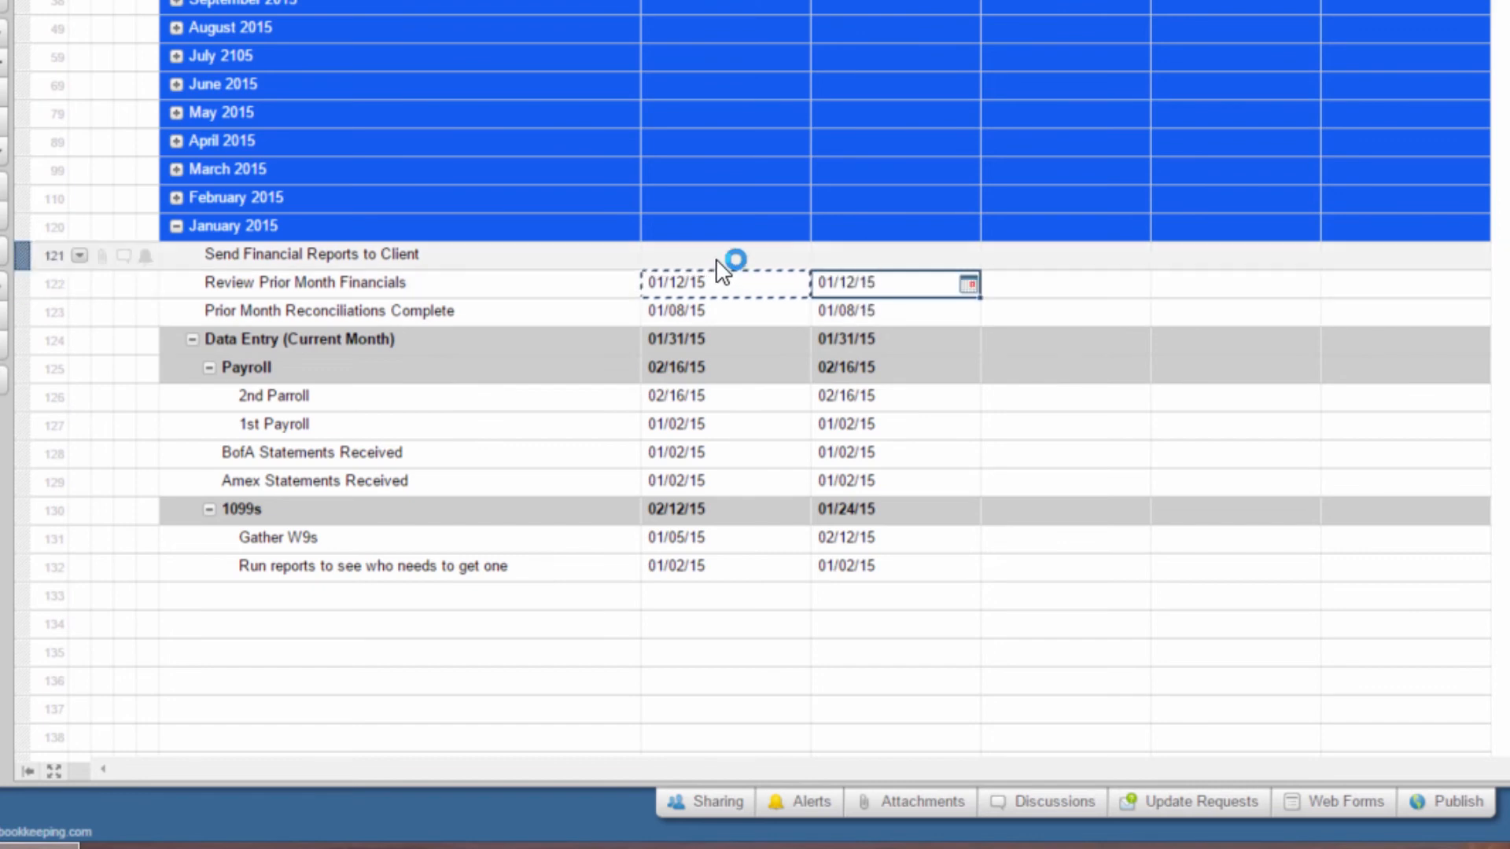
Step: Set the Start Date of Send Financial Reports to Client to 01/13/15 and copy it to its Due Date
{"action": "left_click", "coordinate": [732, 260]}
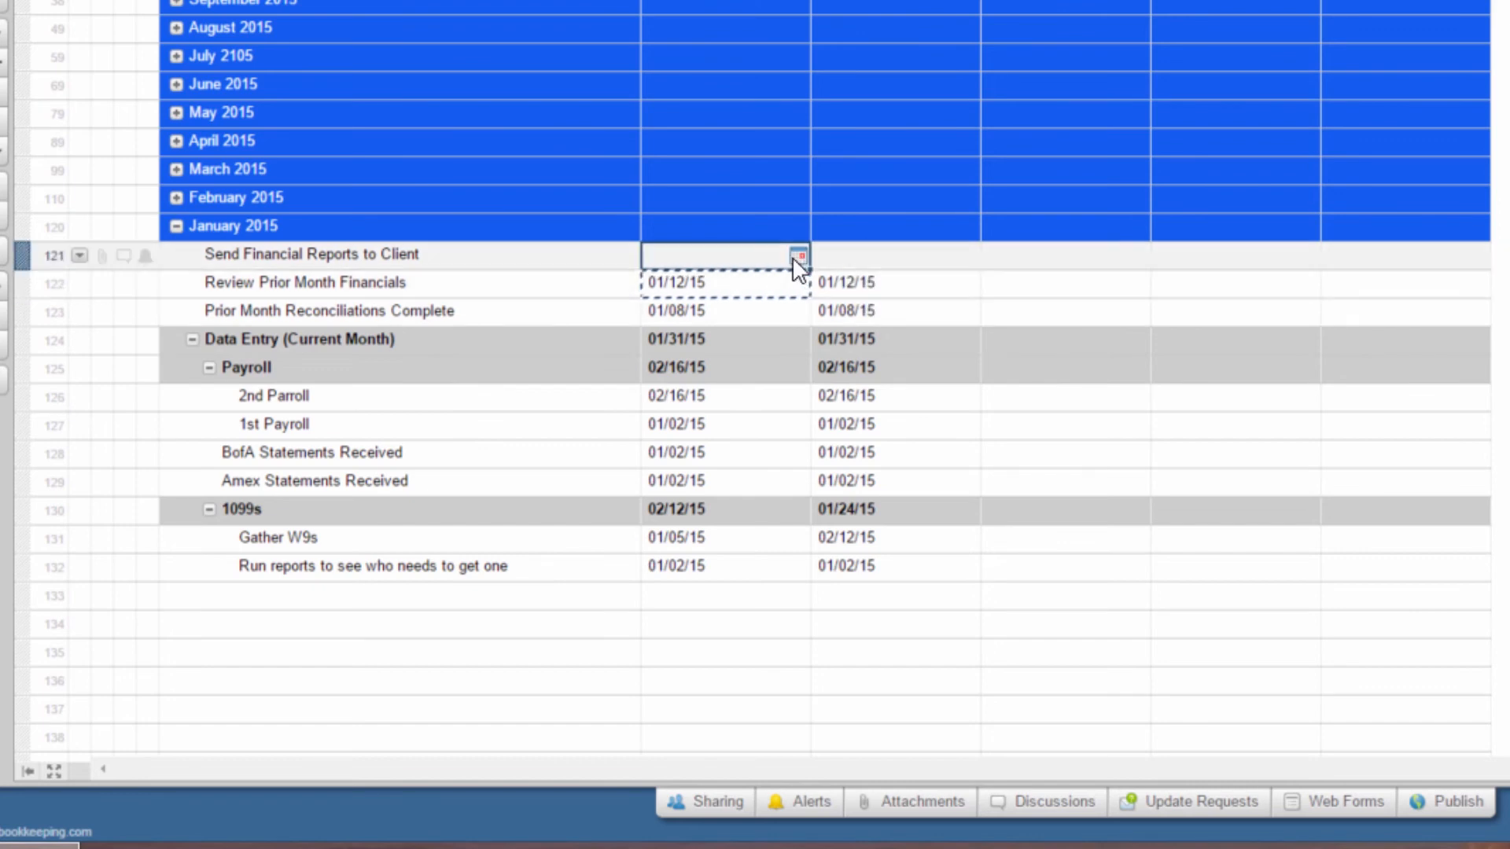
{"action": "left_click", "coordinate": [726, 275]}
{"action": "left_click", "coordinate": [728, 256]}
{"action": "key", "text": "ctrl+v"}
{"action": "left_click", "coordinate": [798, 256]}
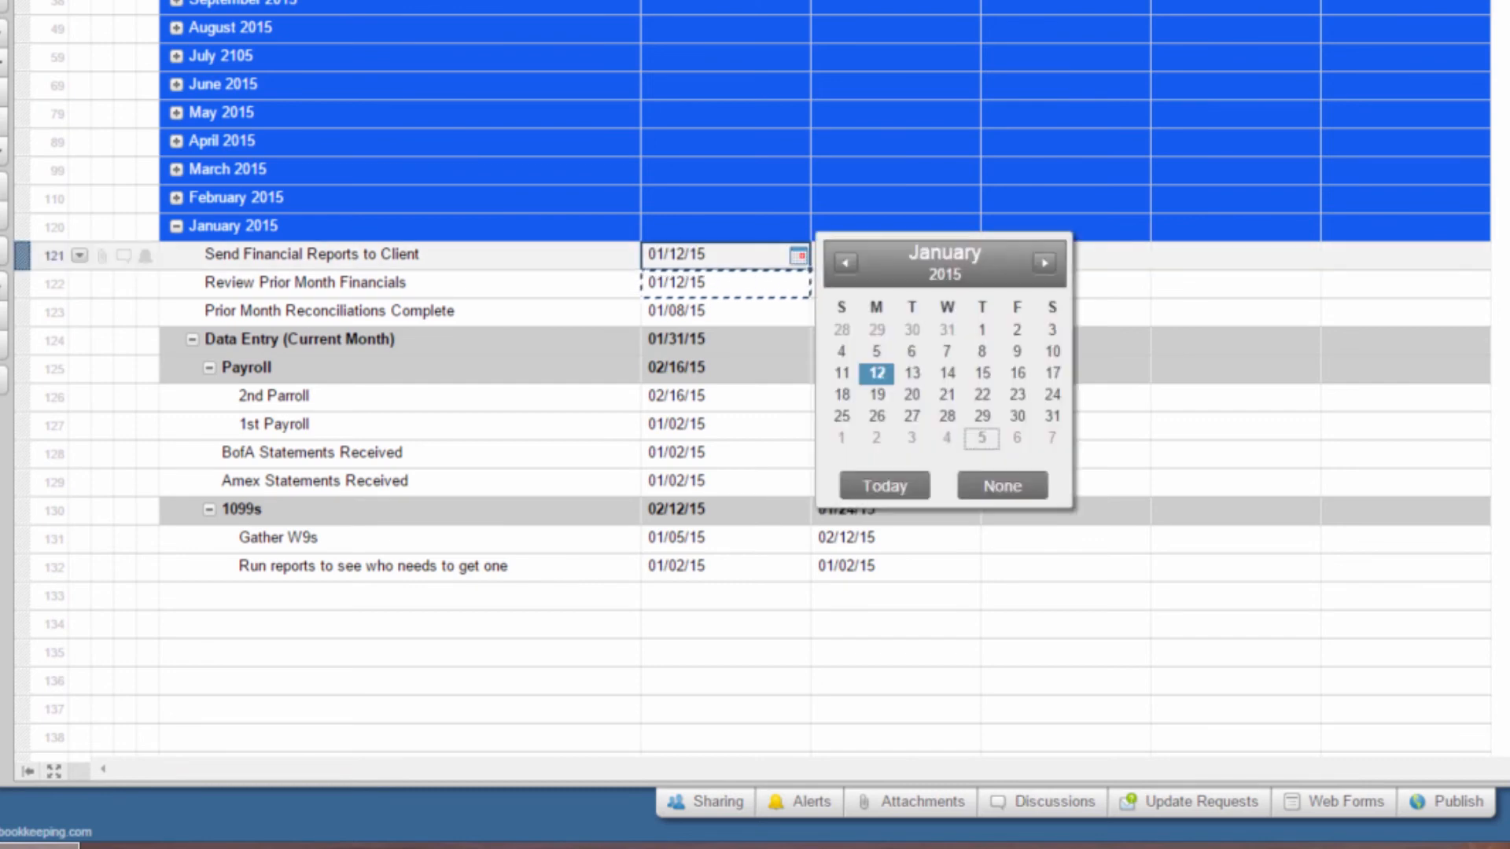
{"action": "left_click", "coordinate": [911, 368]}
{"action": "key", "text": "ctrl+c"}
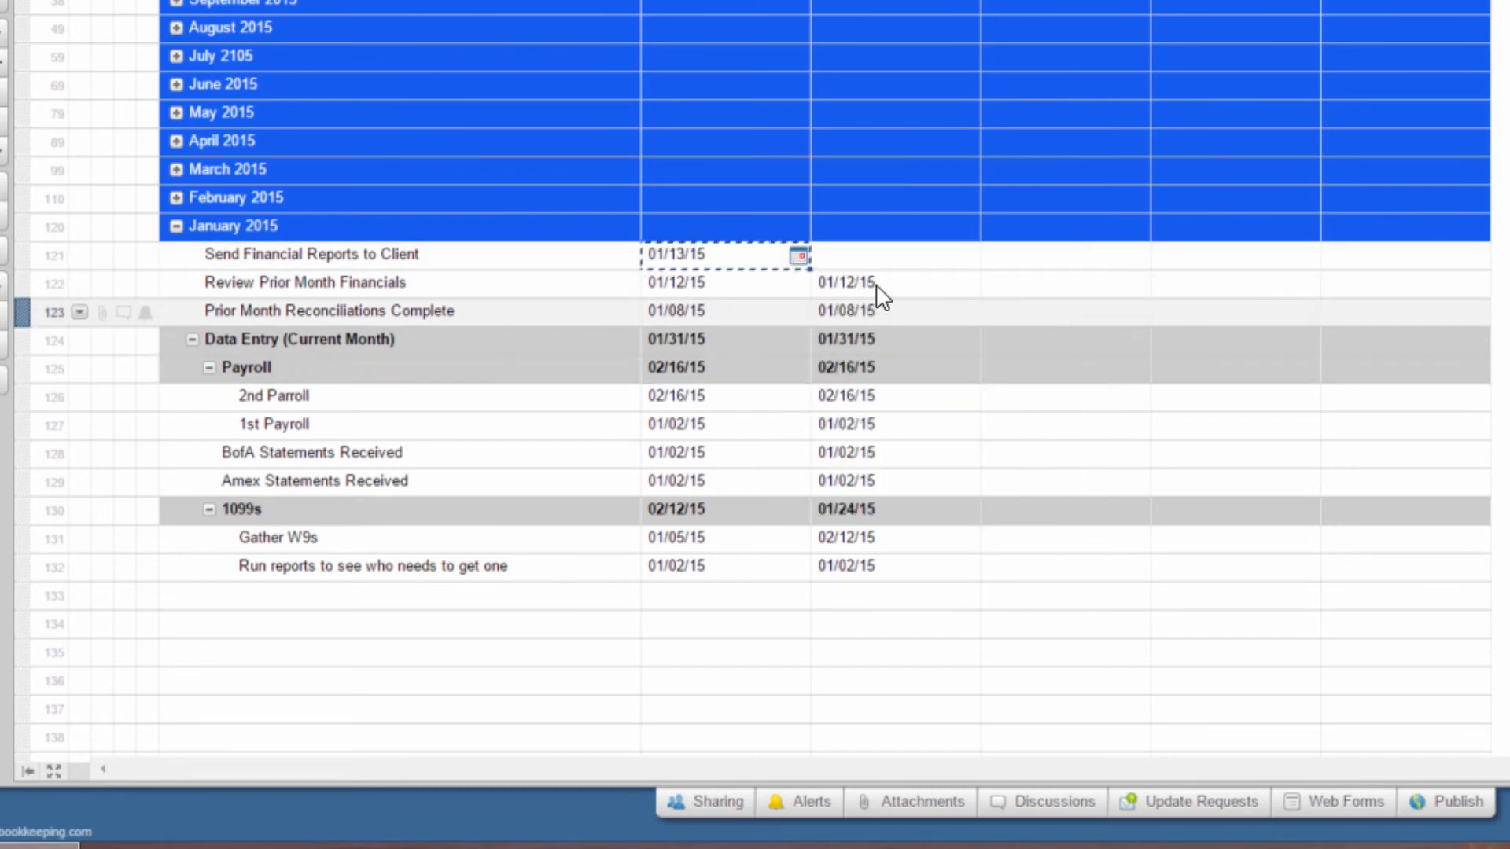
{"action": "left_click", "coordinate": [885, 255]}
{"action": "key", "text": "ctrl+v"}
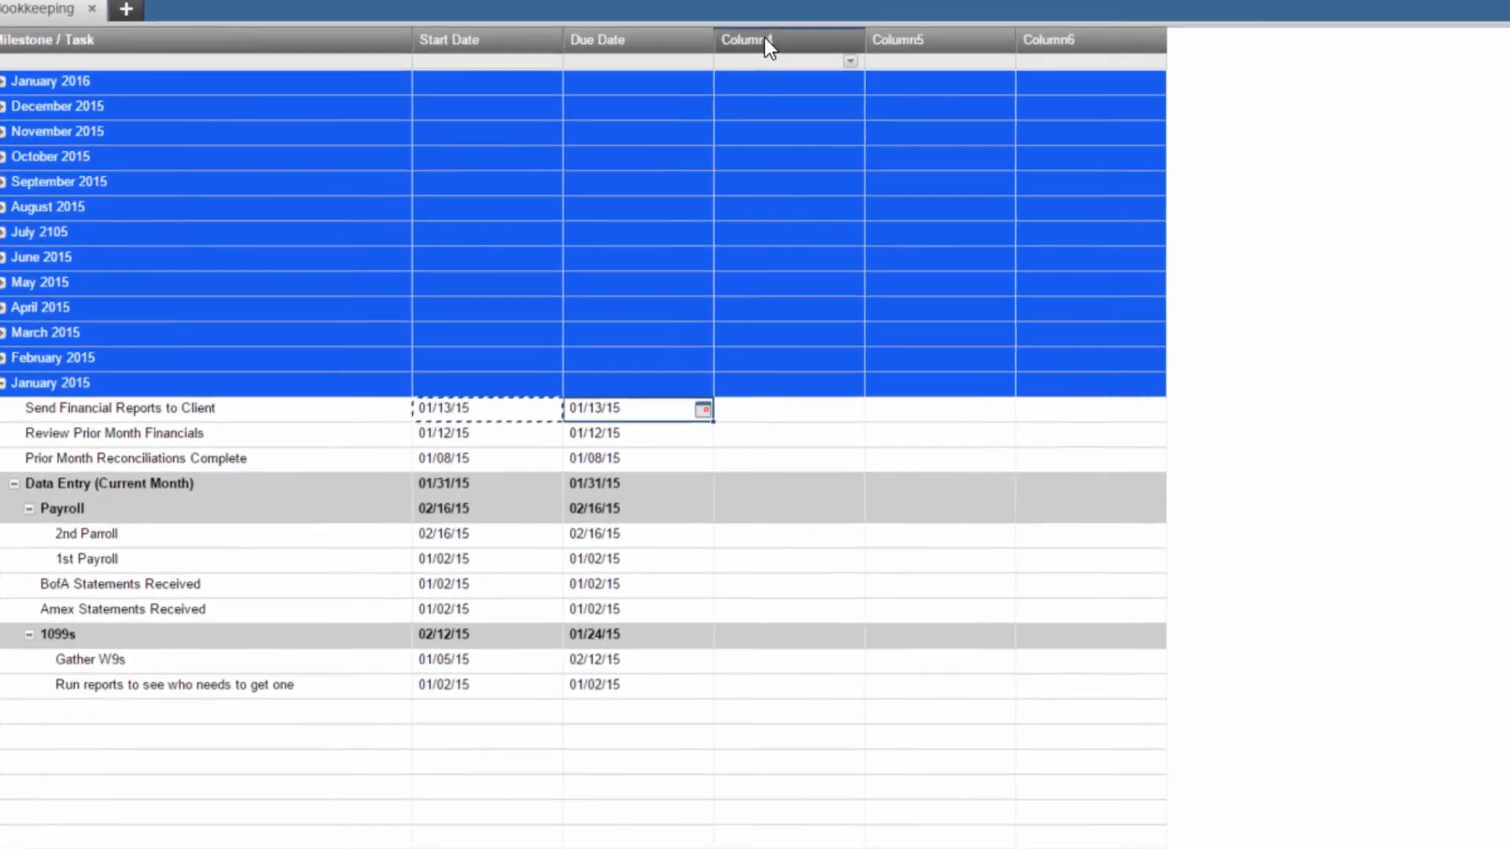
Step: Rename Column4 as Task Completed and make it a Checkbox column
{"action": "double_click", "coordinate": [762, 135]}
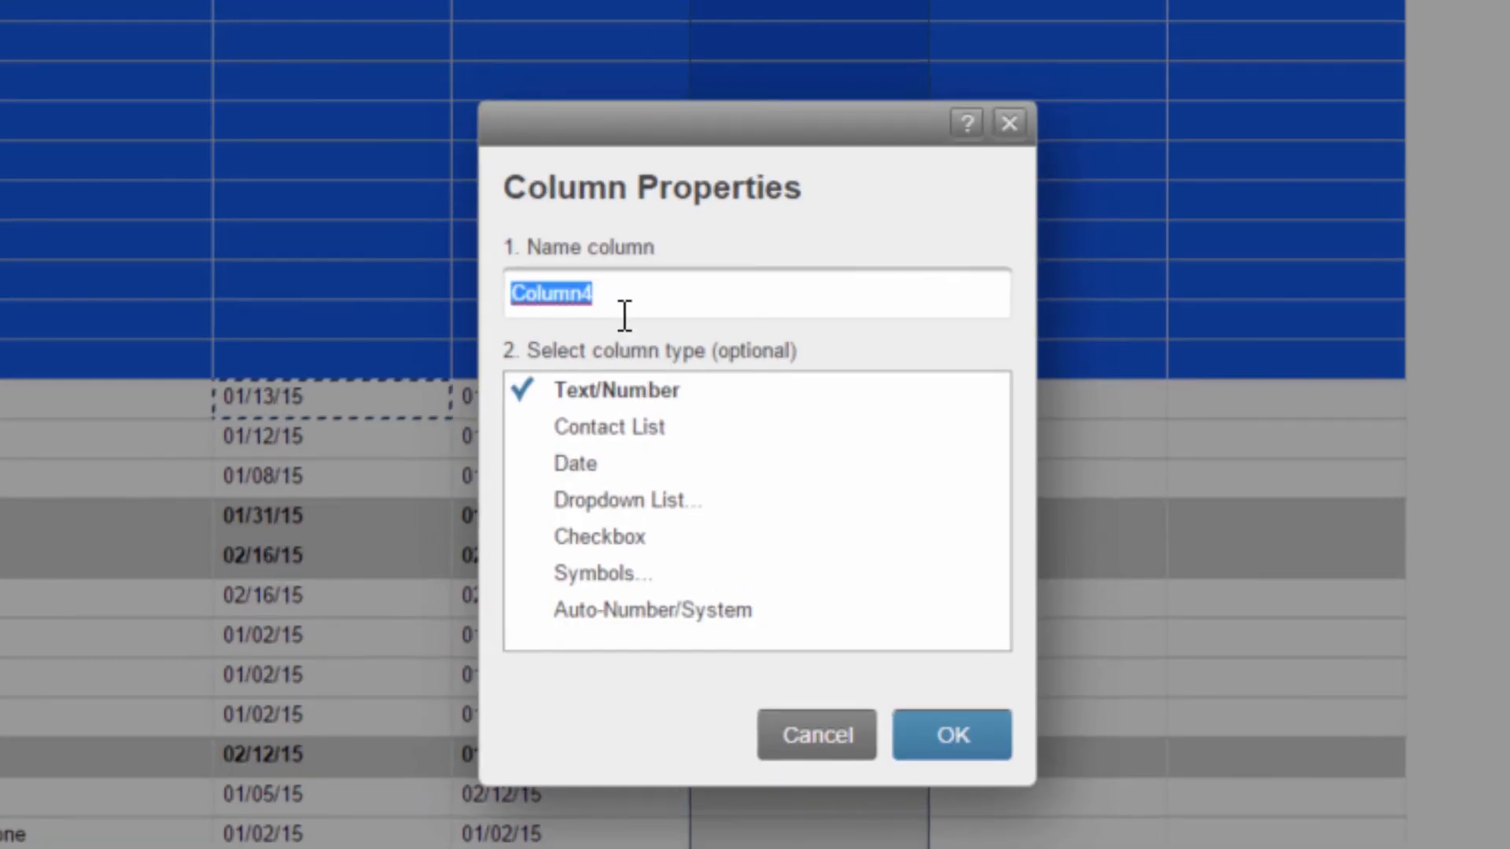
{"action": "left_click", "coordinate": [612, 535]}
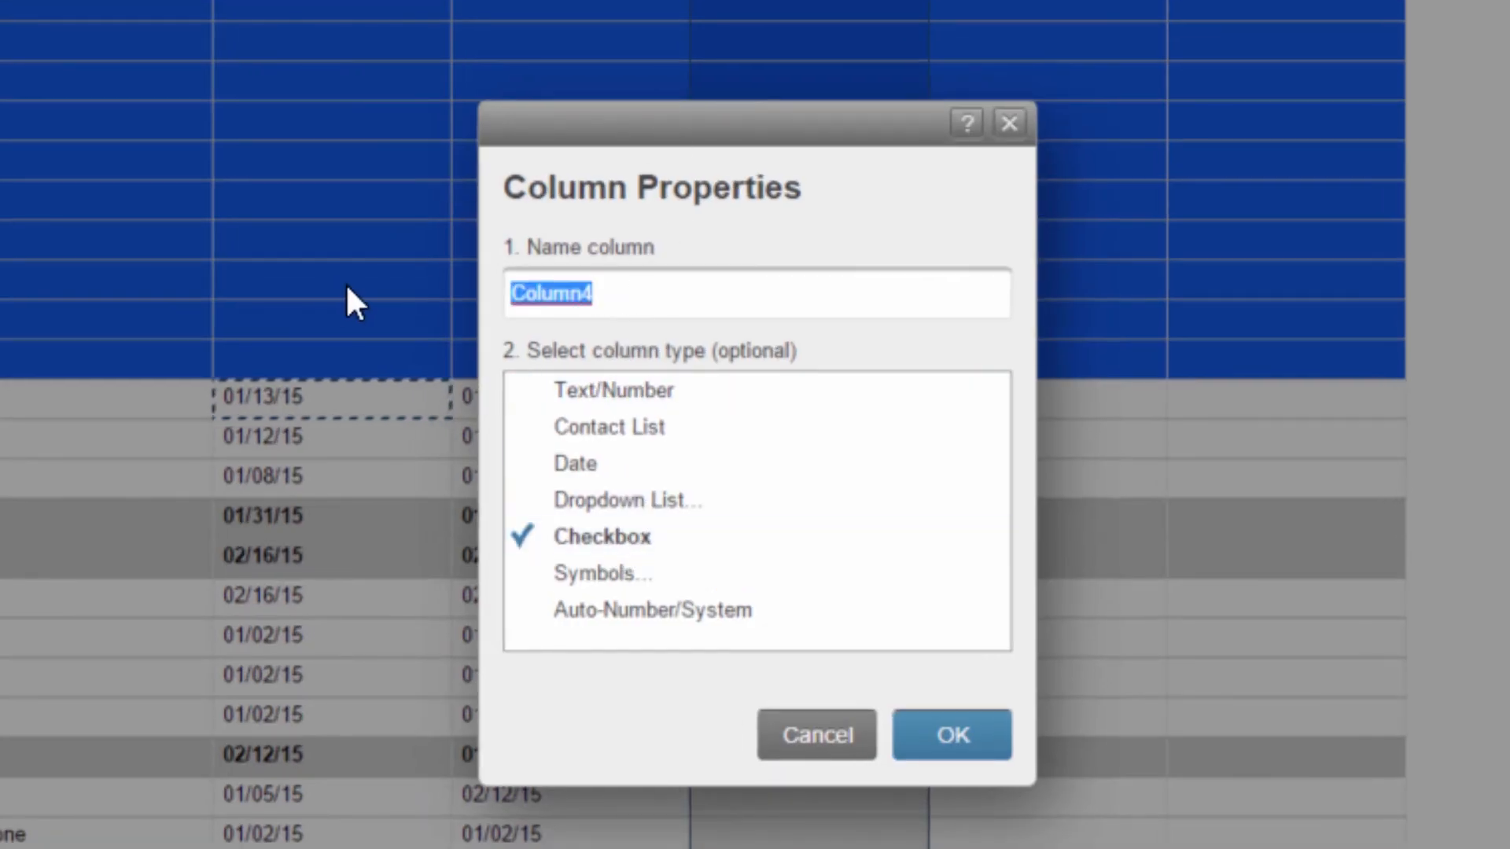
{"action": "type", "text": "Task Complete"}
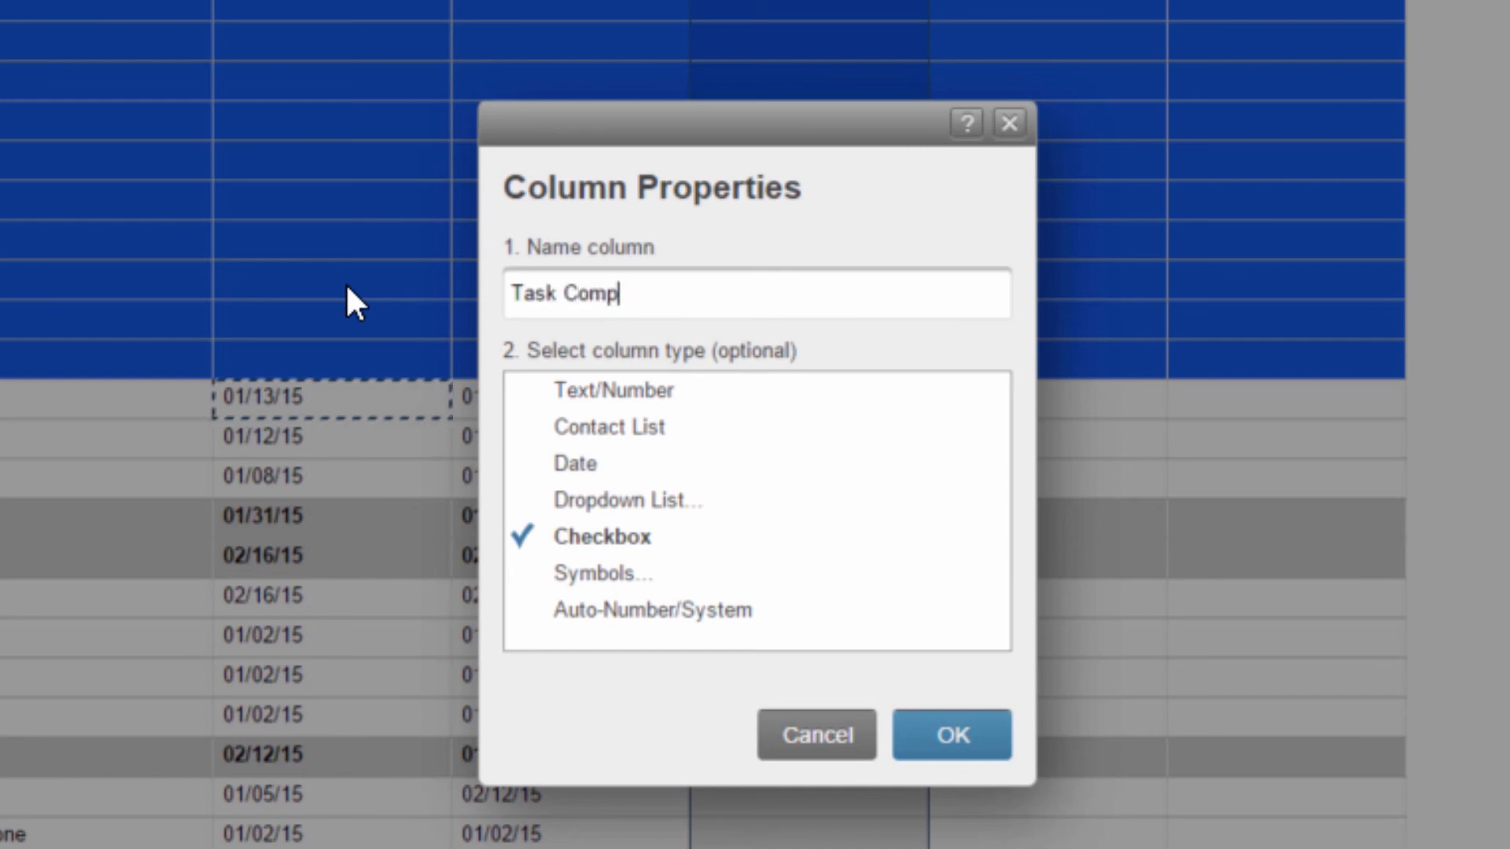
{"action": "type", "text": "d"}
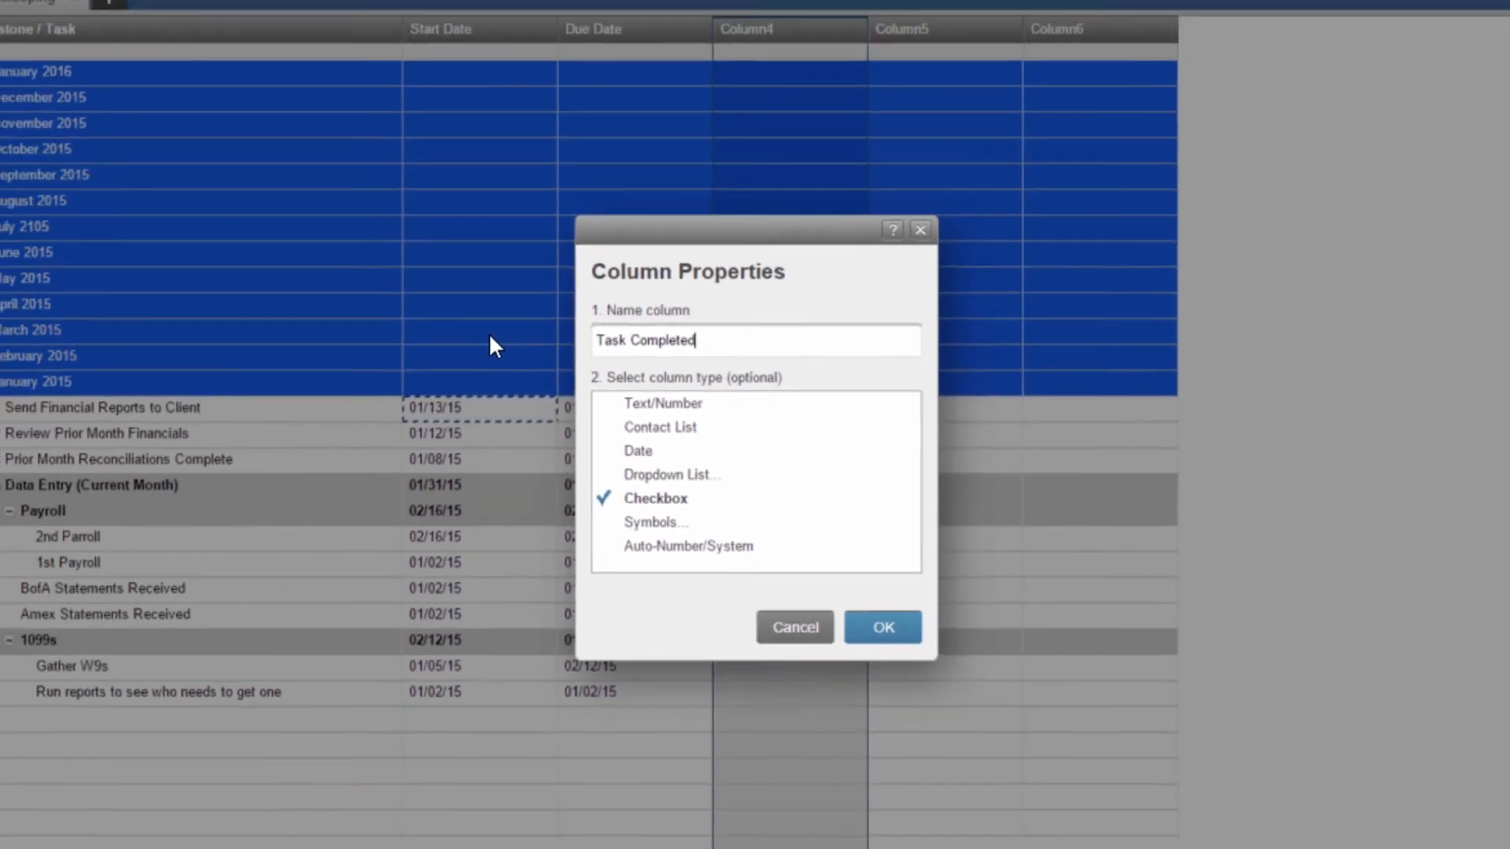
{"action": "key", "text": "Return"}
Step: Rename Column5 as Assigned To and make it a Contact List column
{"action": "double_click", "coordinate": [863, 136]}
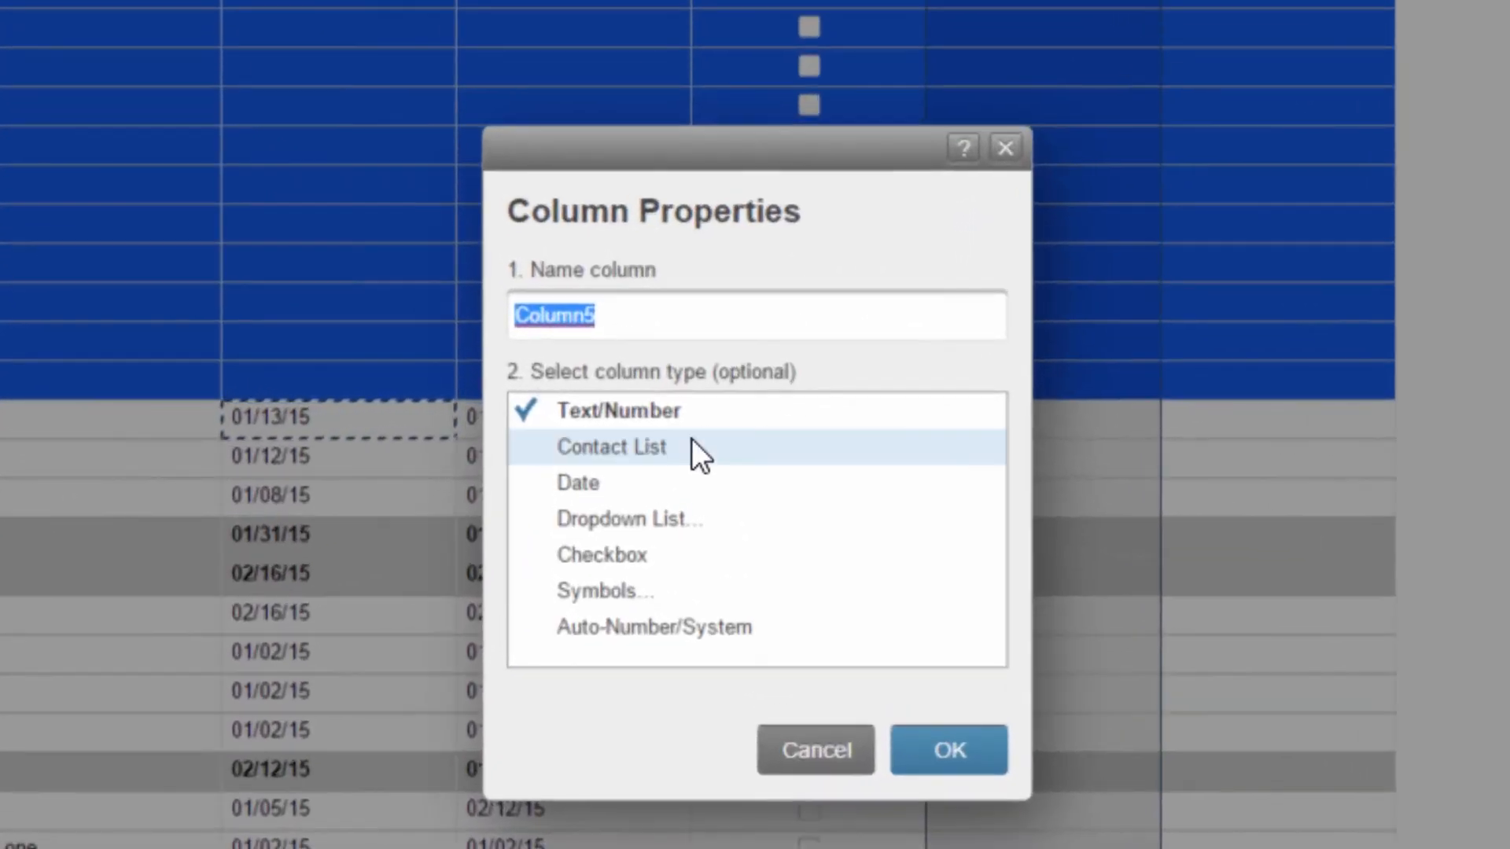
{"action": "left_click", "coordinate": [693, 440]}
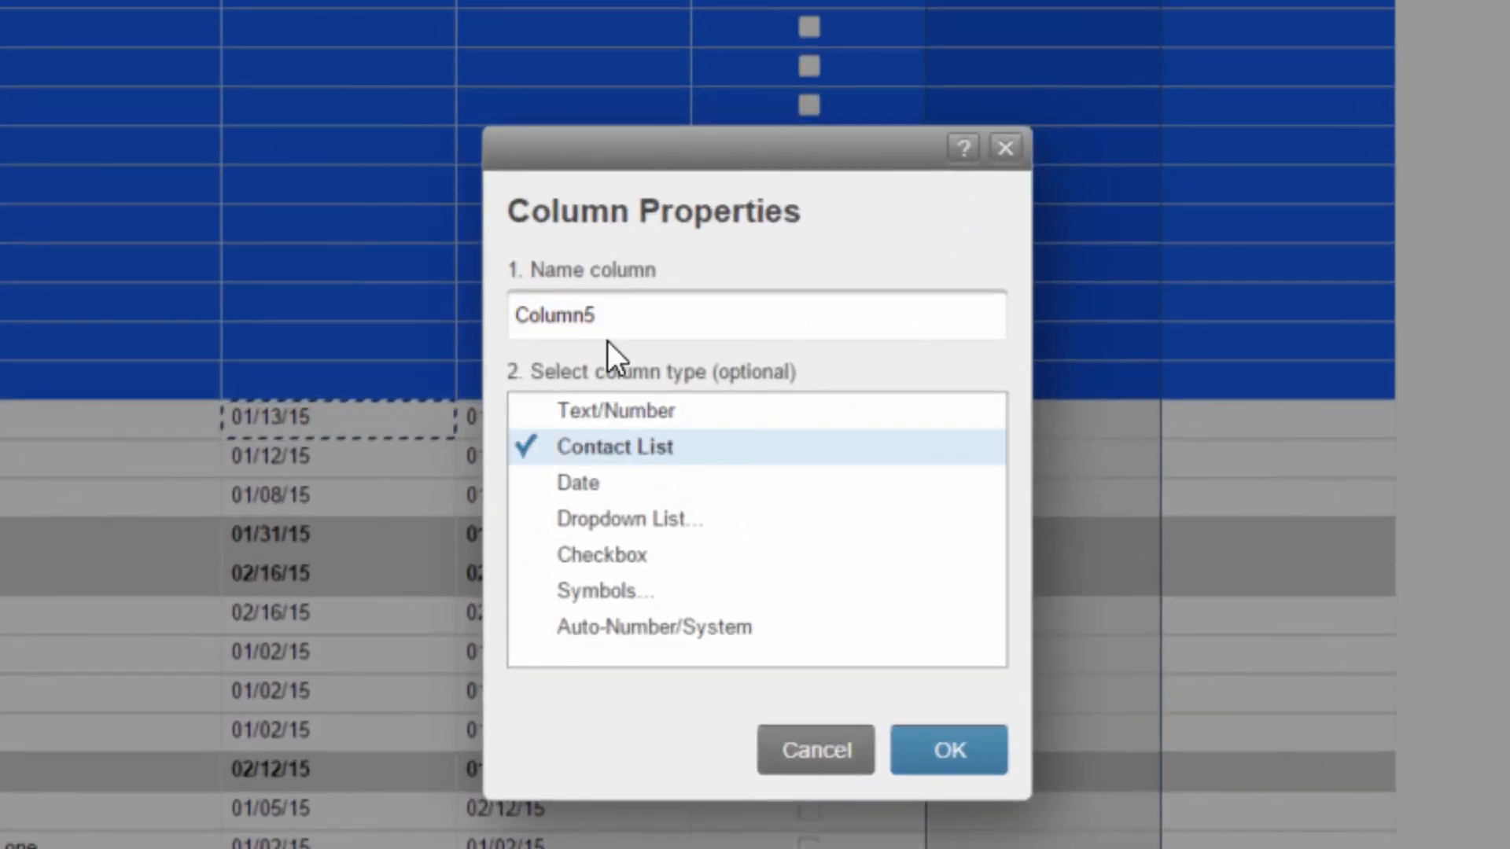
{"action": "left_click", "coordinate": [640, 300]}
{"action": "type", "text": "Assigned To"}
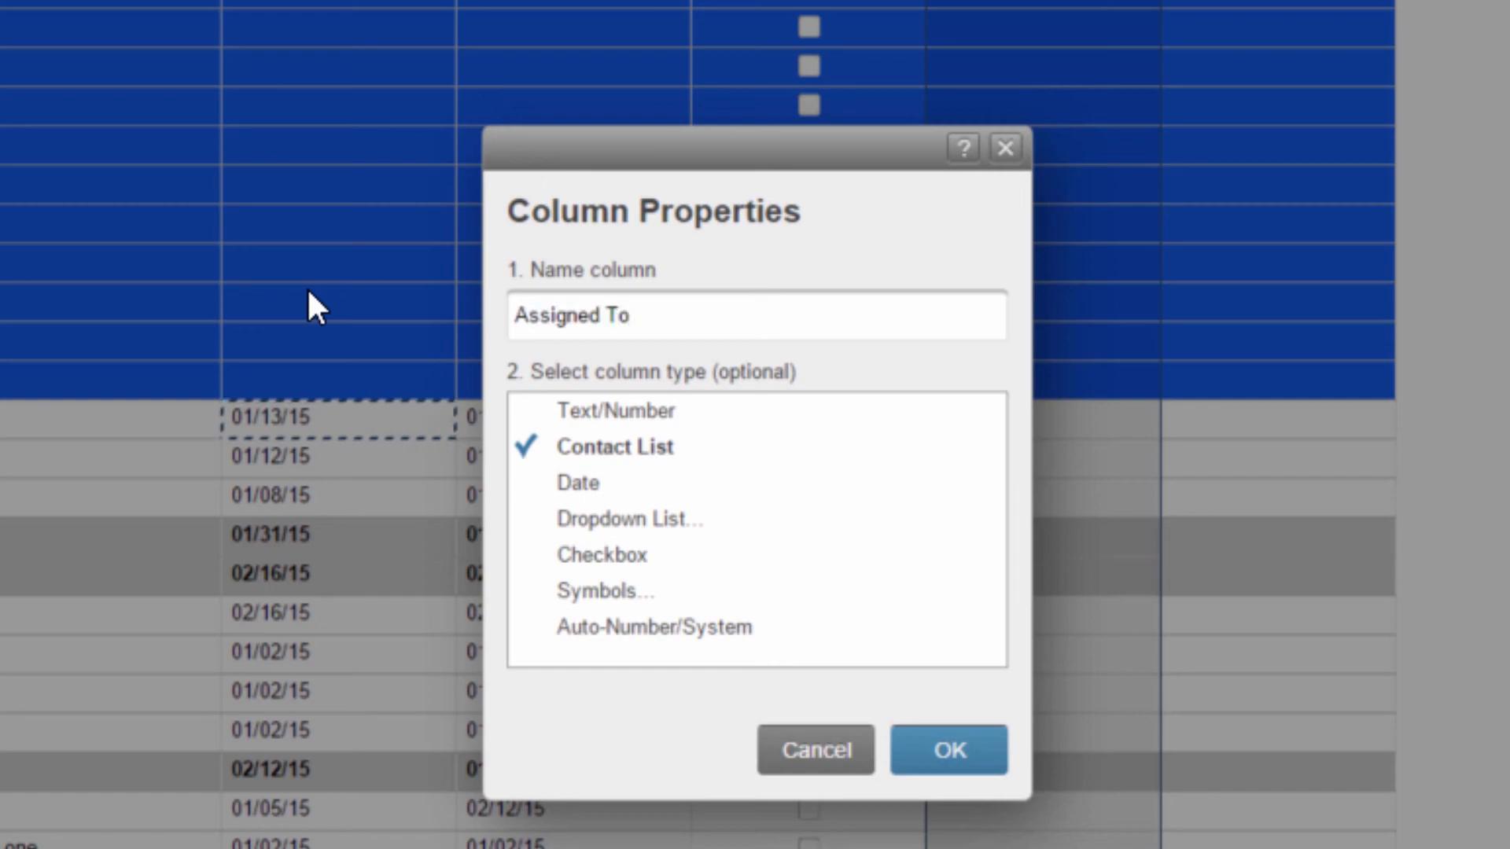
{"action": "key", "text": "Return"}
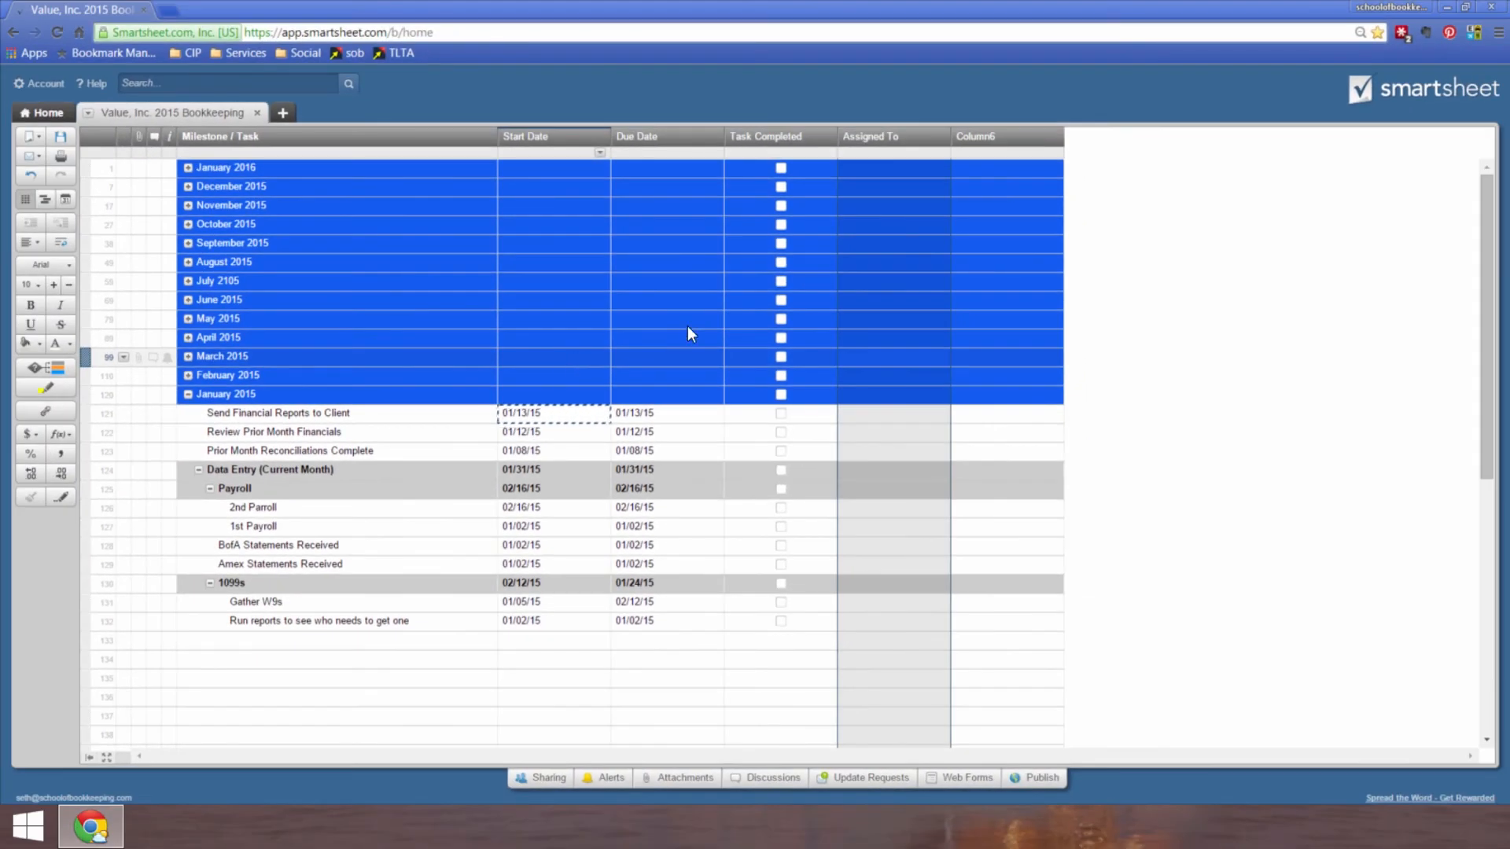
Step: Turn Column6 into an Auto-Number/System column of the Modified (Date) type
{"action": "left_click", "coordinate": [1003, 135]}
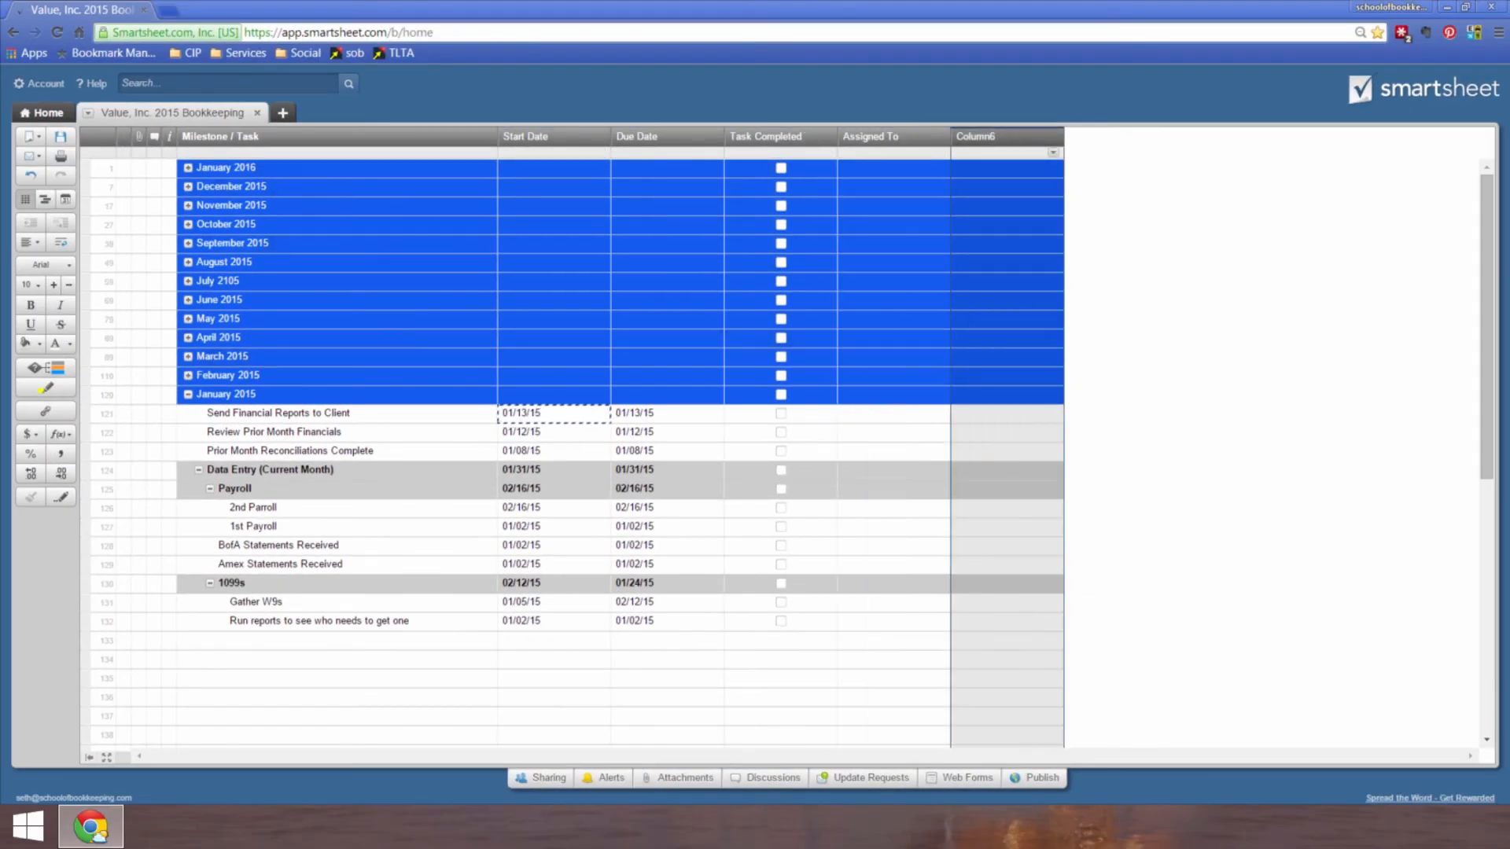
{"action": "double_click", "coordinate": [999, 135]}
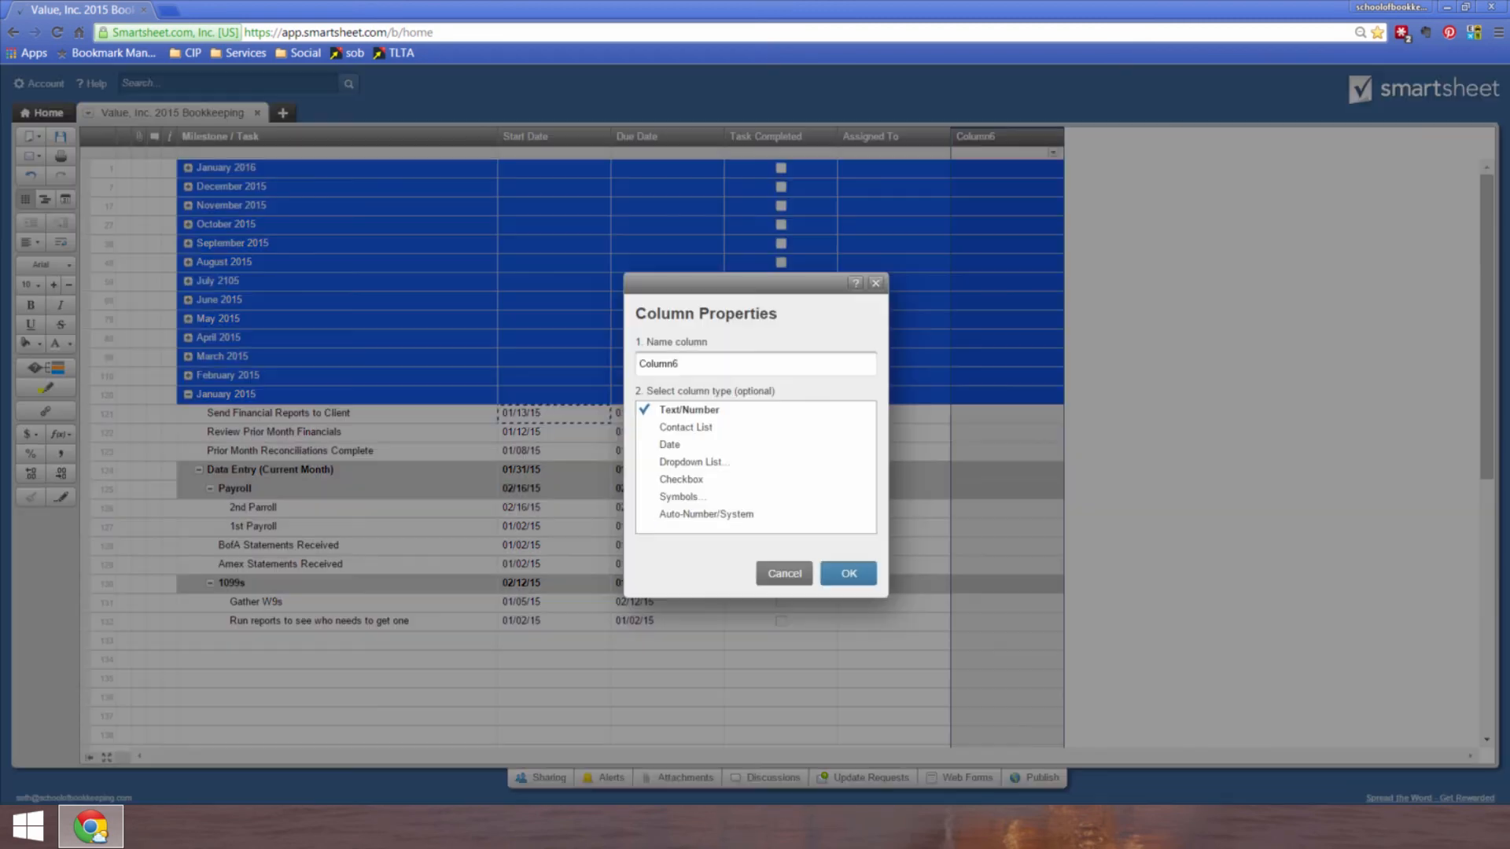
{"action": "left_click", "coordinate": [714, 517]}
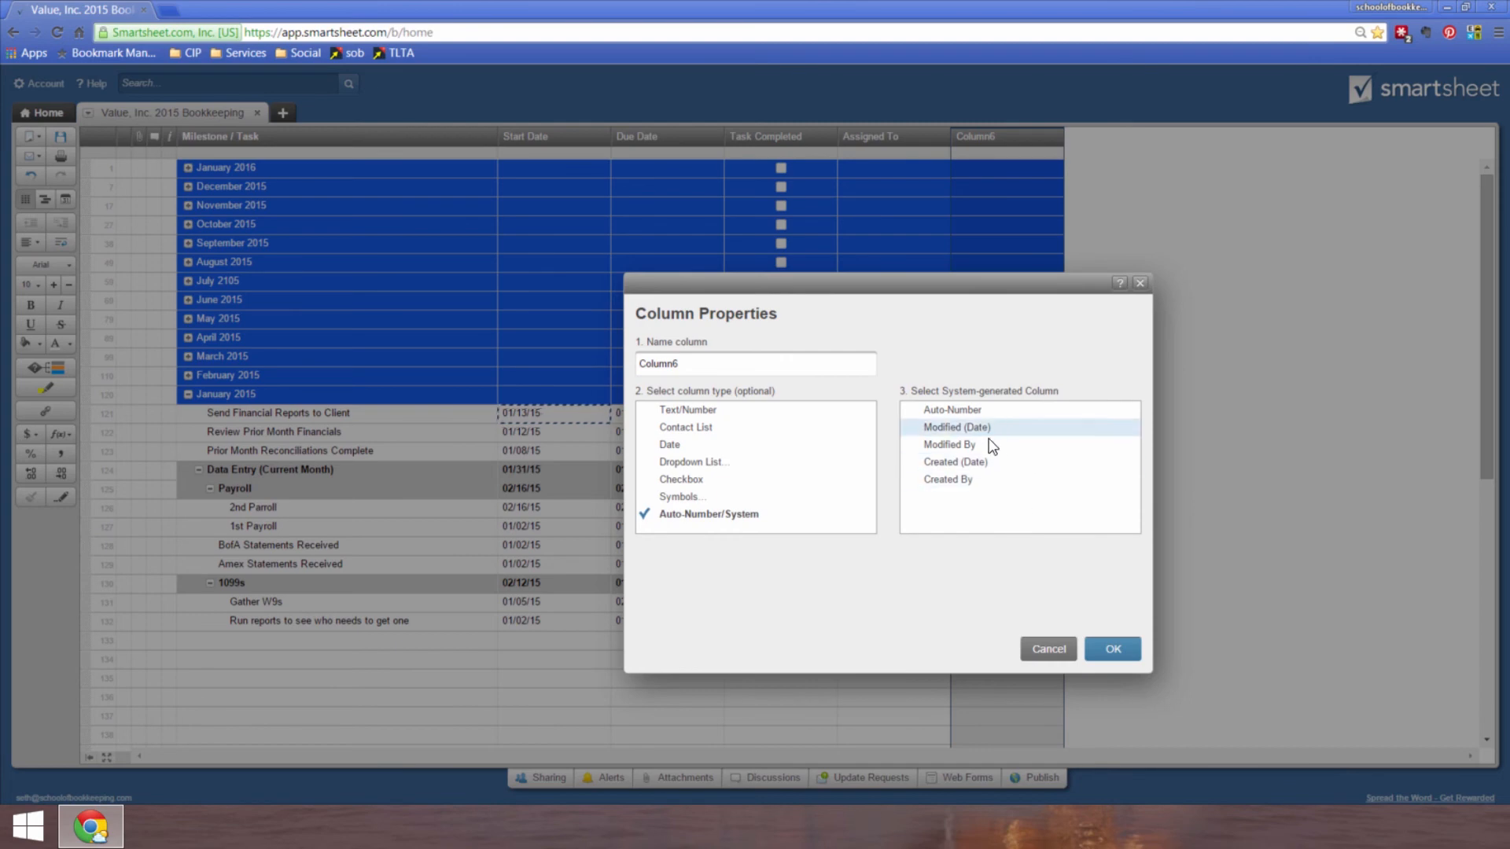
{"action": "left_click", "coordinate": [972, 427]}
{"action": "left_click", "coordinate": [1112, 650]}
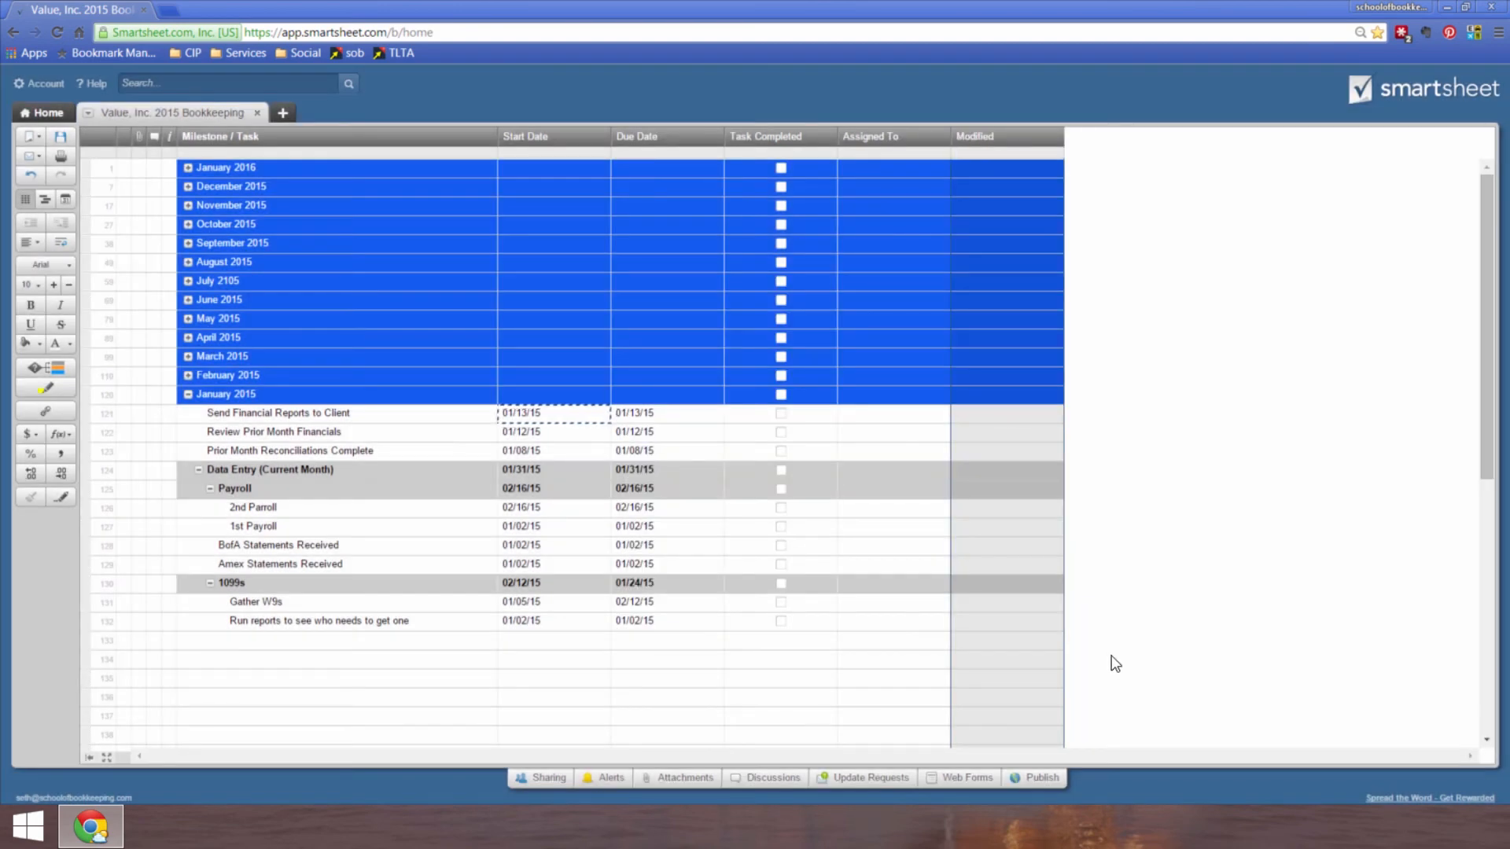
Step: Insert an Auto-Number/System column of the Modified By type after the Modified column
{"action": "left_click", "coordinate": [1051, 137]}
{"action": "left_click", "coordinate": [1112, 168]}
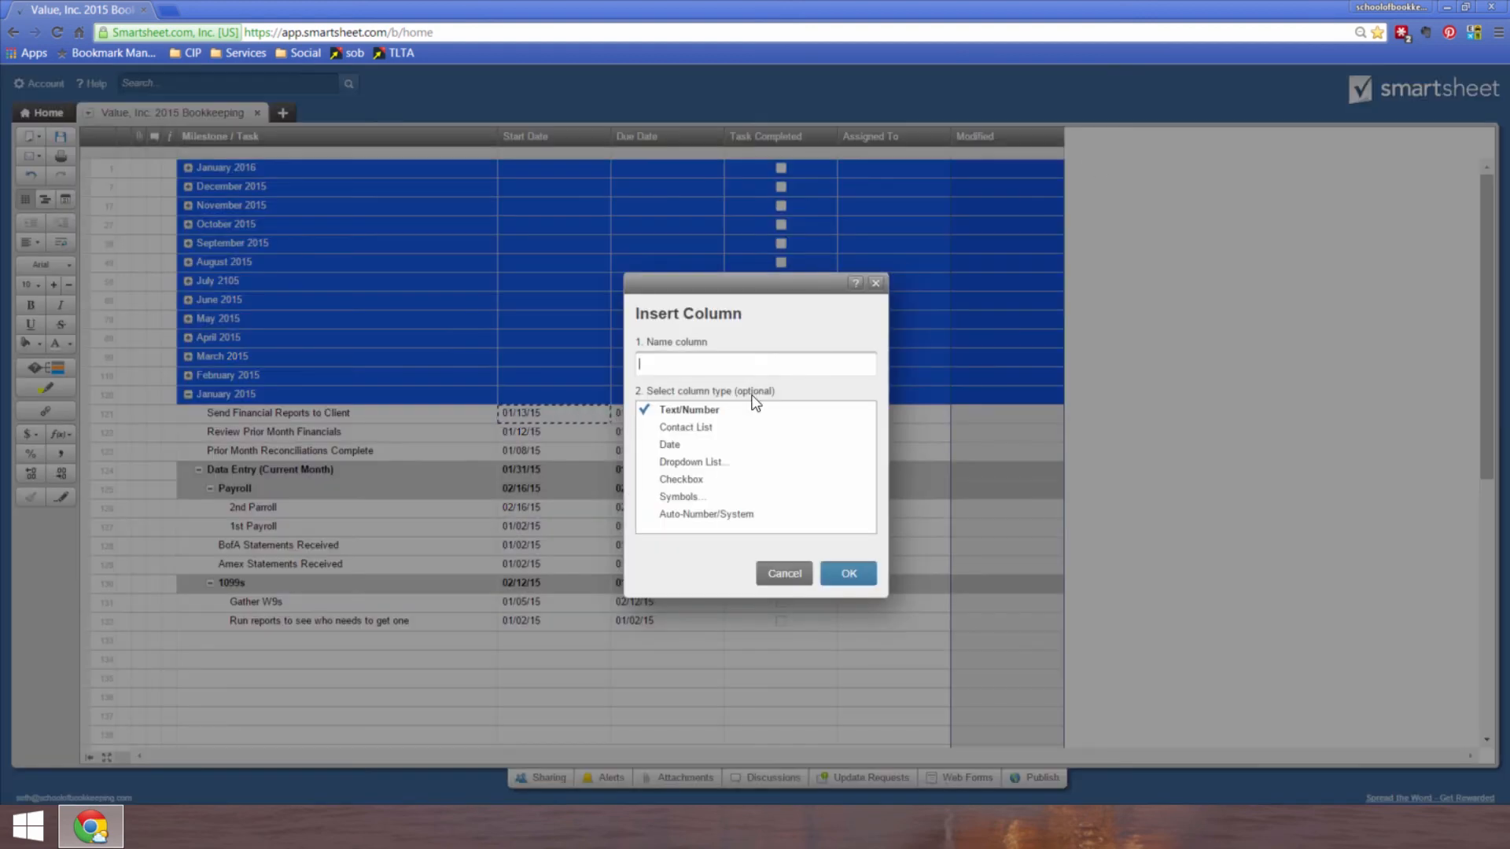
{"action": "left_click", "coordinate": [721, 513]}
{"action": "left_click", "coordinate": [950, 444]}
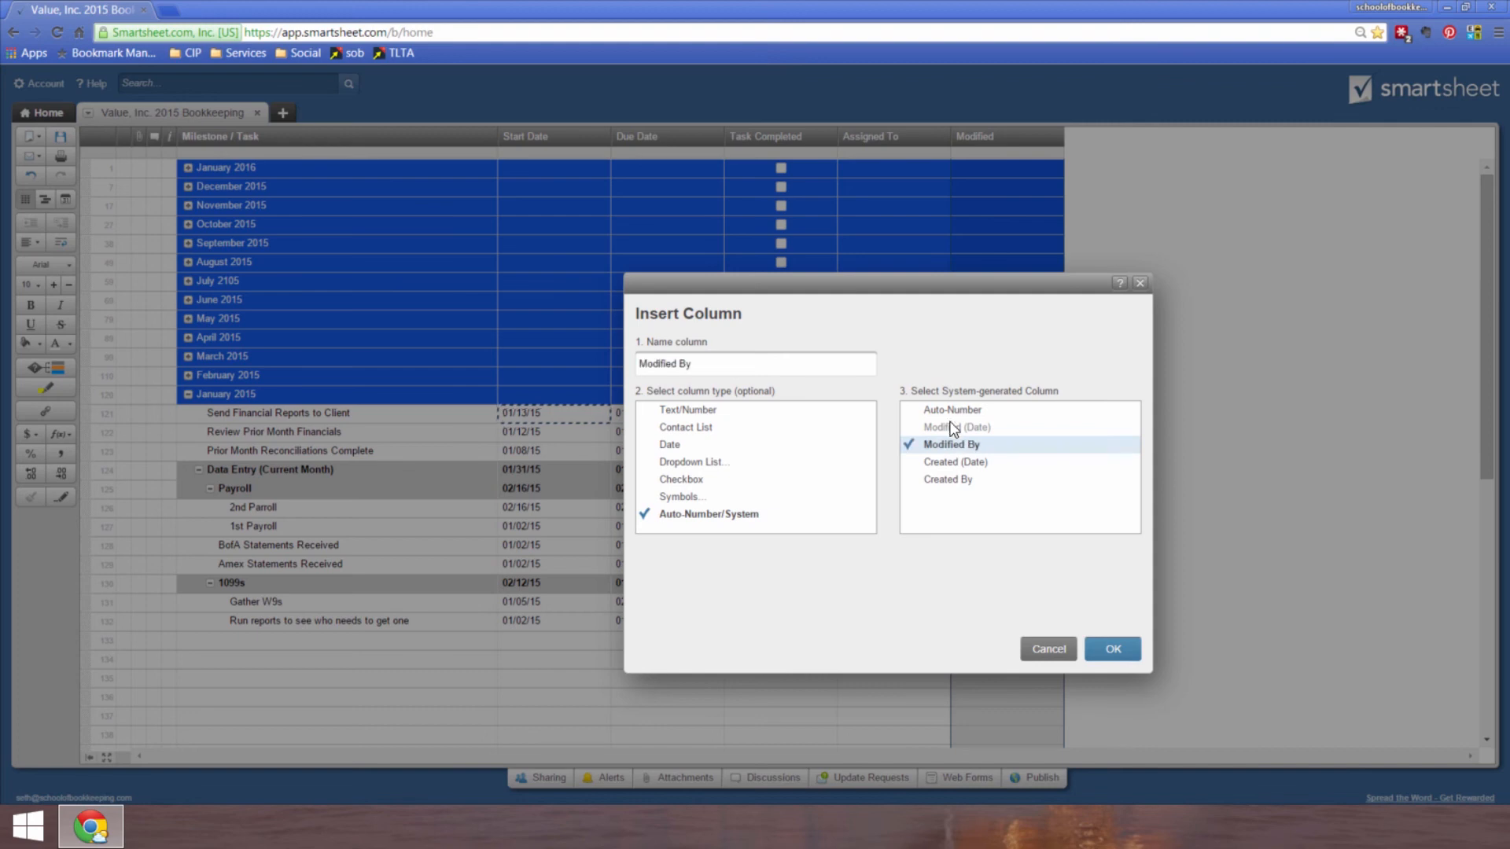
{"action": "left_click", "coordinate": [1113, 649]}
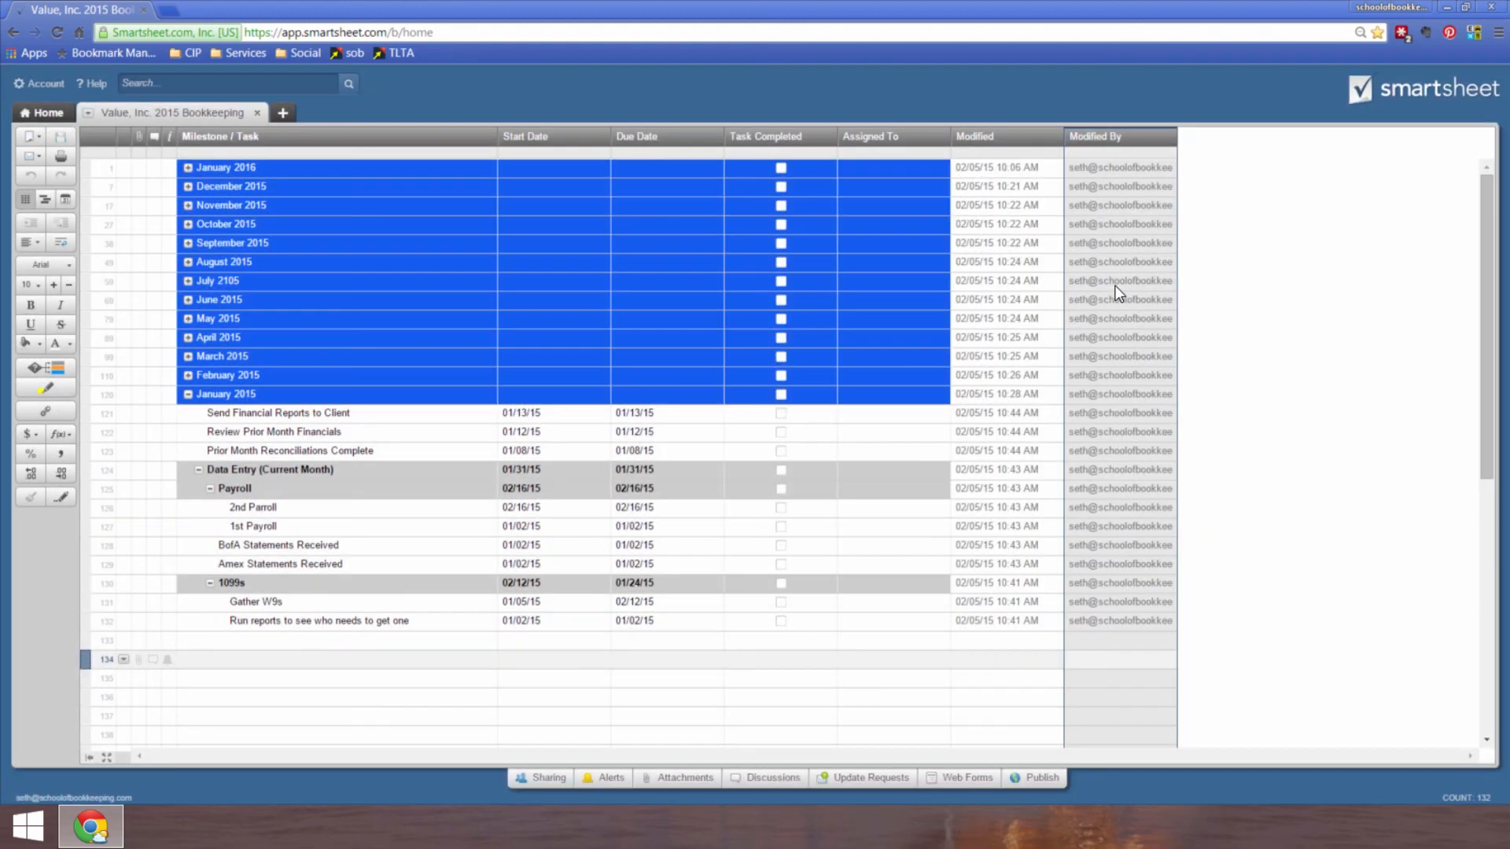
{"action": "left_click", "coordinate": [1018, 622]}
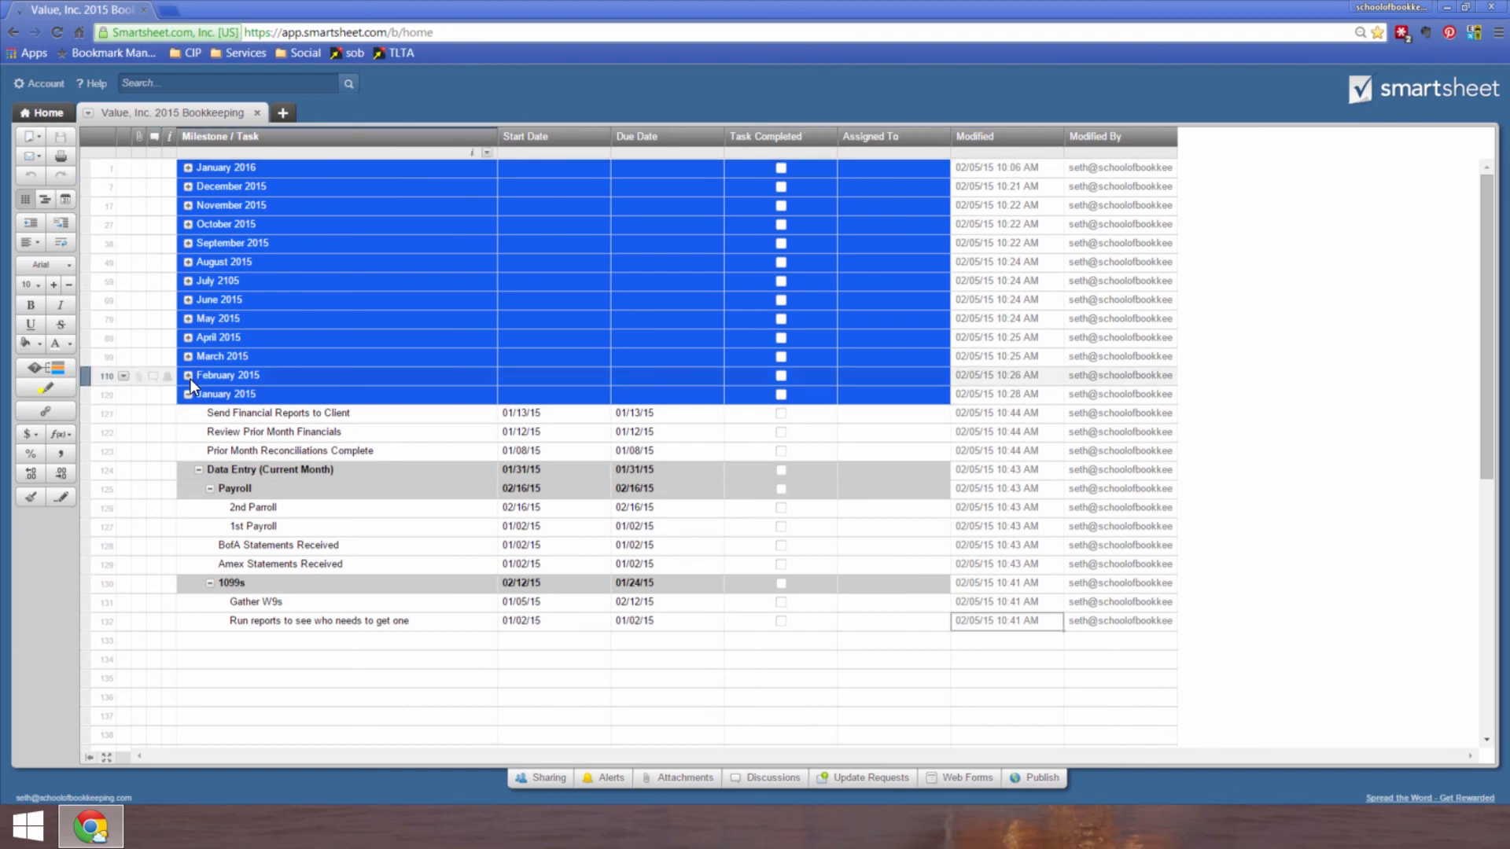
Step: Expand all collapsed month rows, January 2016 and February through December 2015, and save the sheet
{"action": "left_click", "coordinate": [188, 168]}
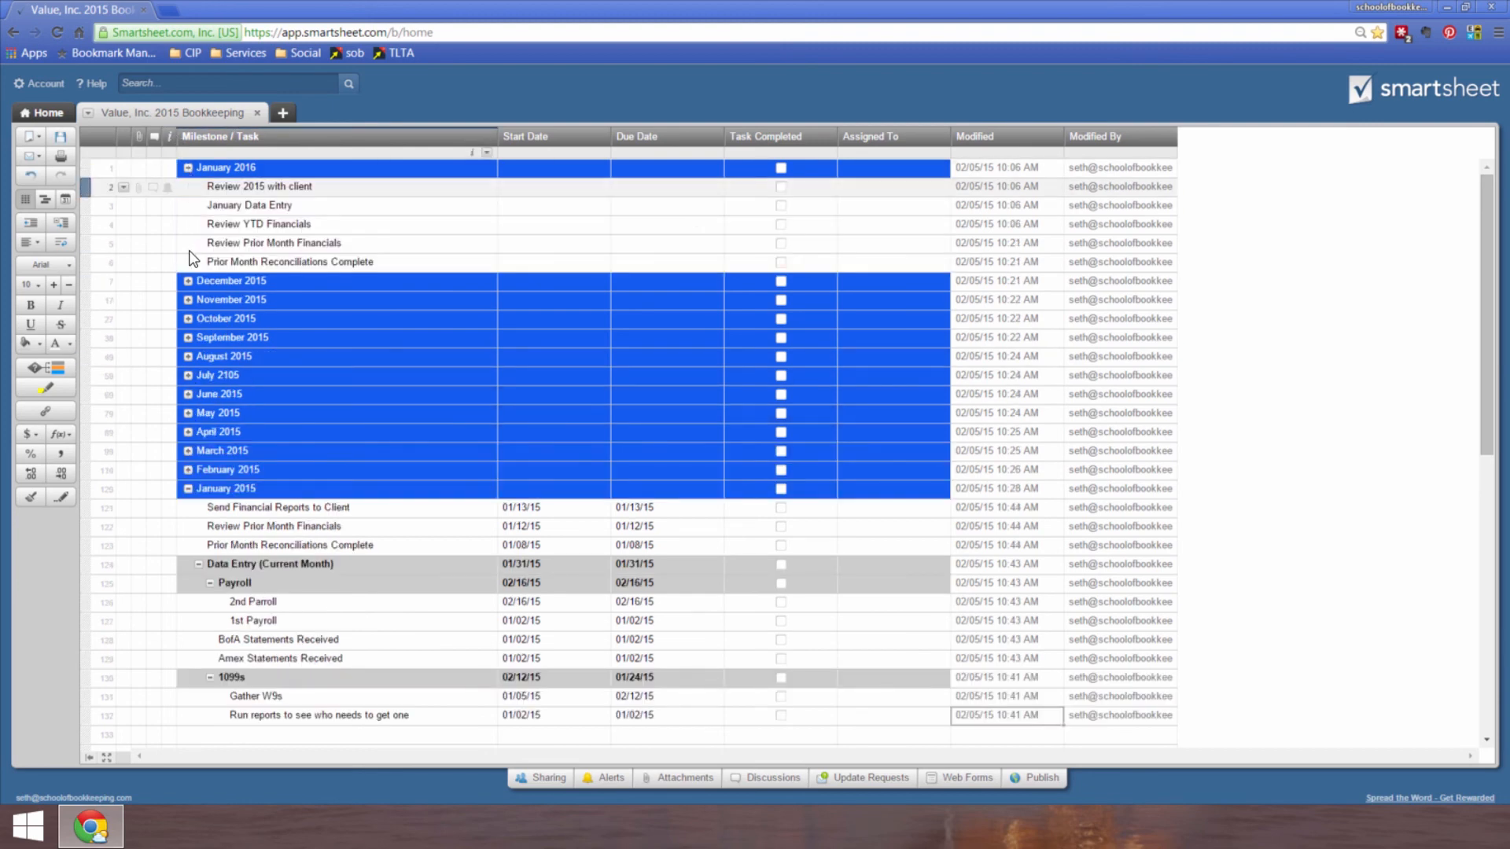
{"action": "left_click", "coordinate": [188, 469]}
{"action": "left_click", "coordinate": [188, 450]}
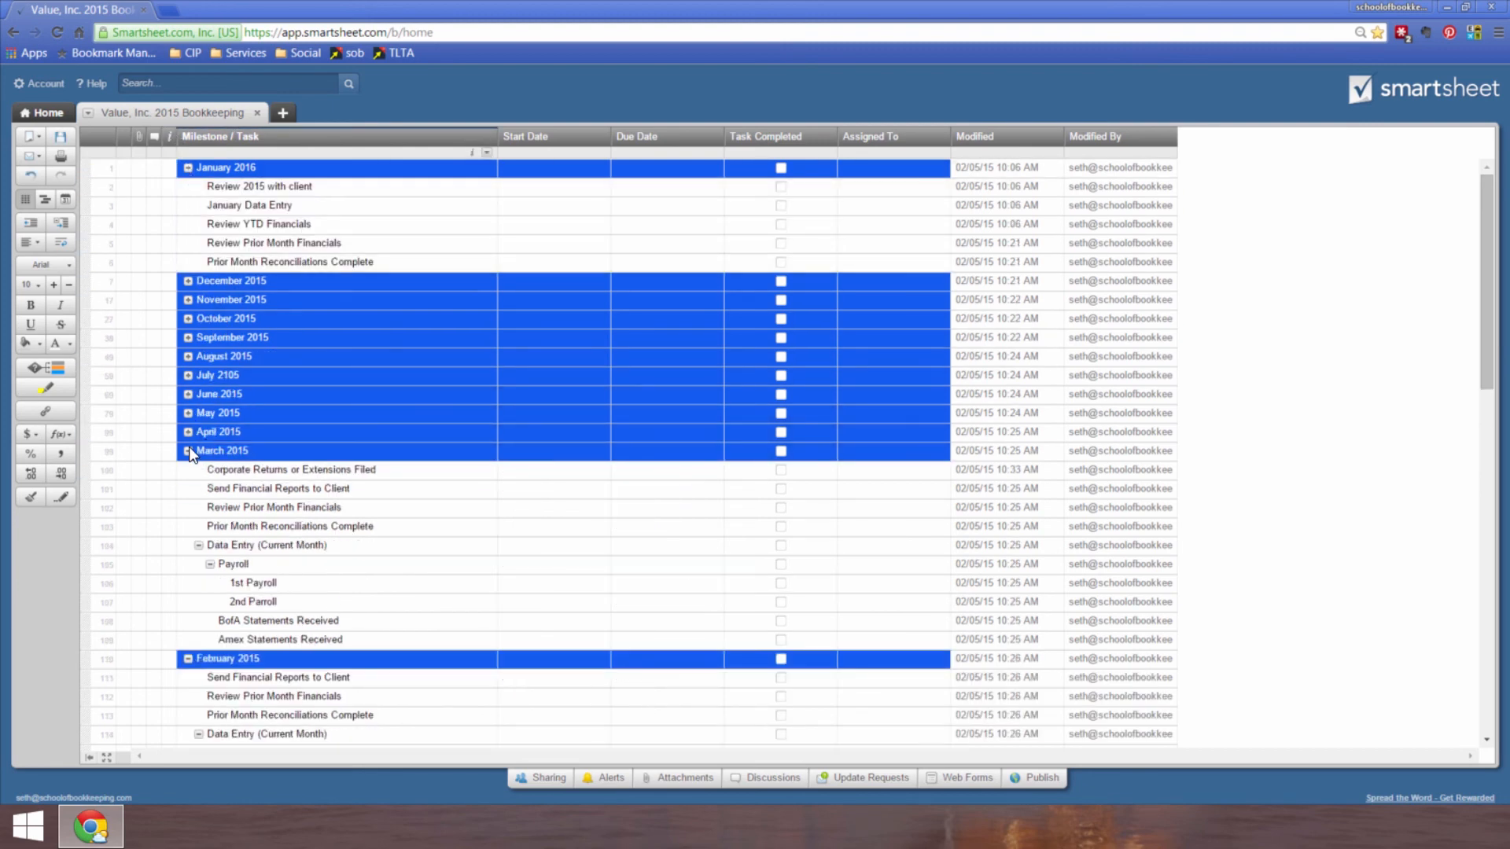
{"action": "left_click", "coordinate": [188, 432]}
{"action": "left_click", "coordinate": [188, 412]}
{"action": "left_click", "coordinate": [188, 394]}
{"action": "left_click", "coordinate": [188, 375]}
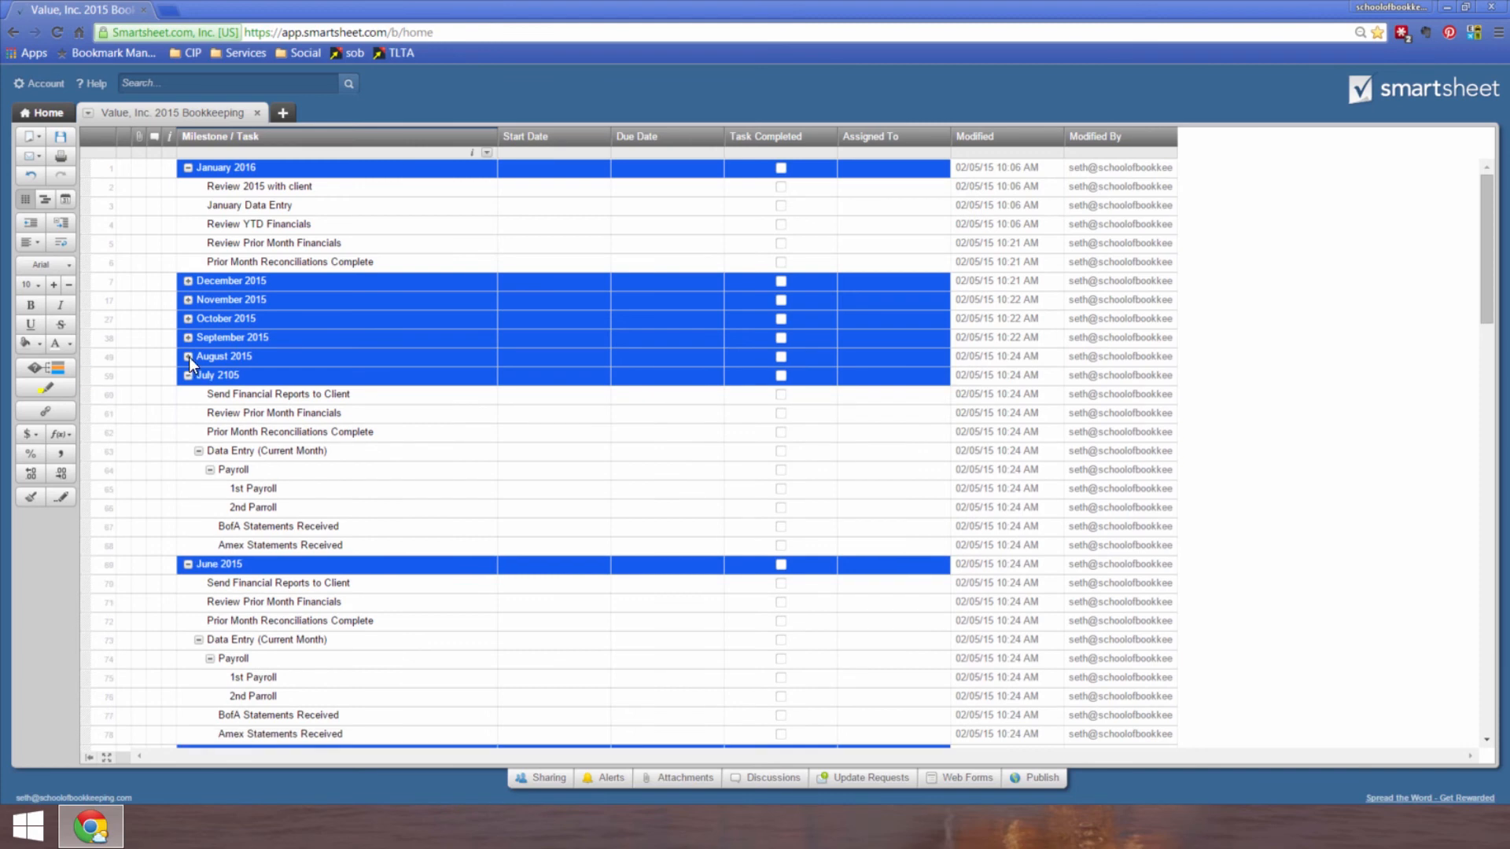
{"action": "left_click", "coordinate": [188, 357]}
{"action": "left_click", "coordinate": [187, 337]}
{"action": "left_click", "coordinate": [188, 319]}
{"action": "left_click", "coordinate": [188, 299]}
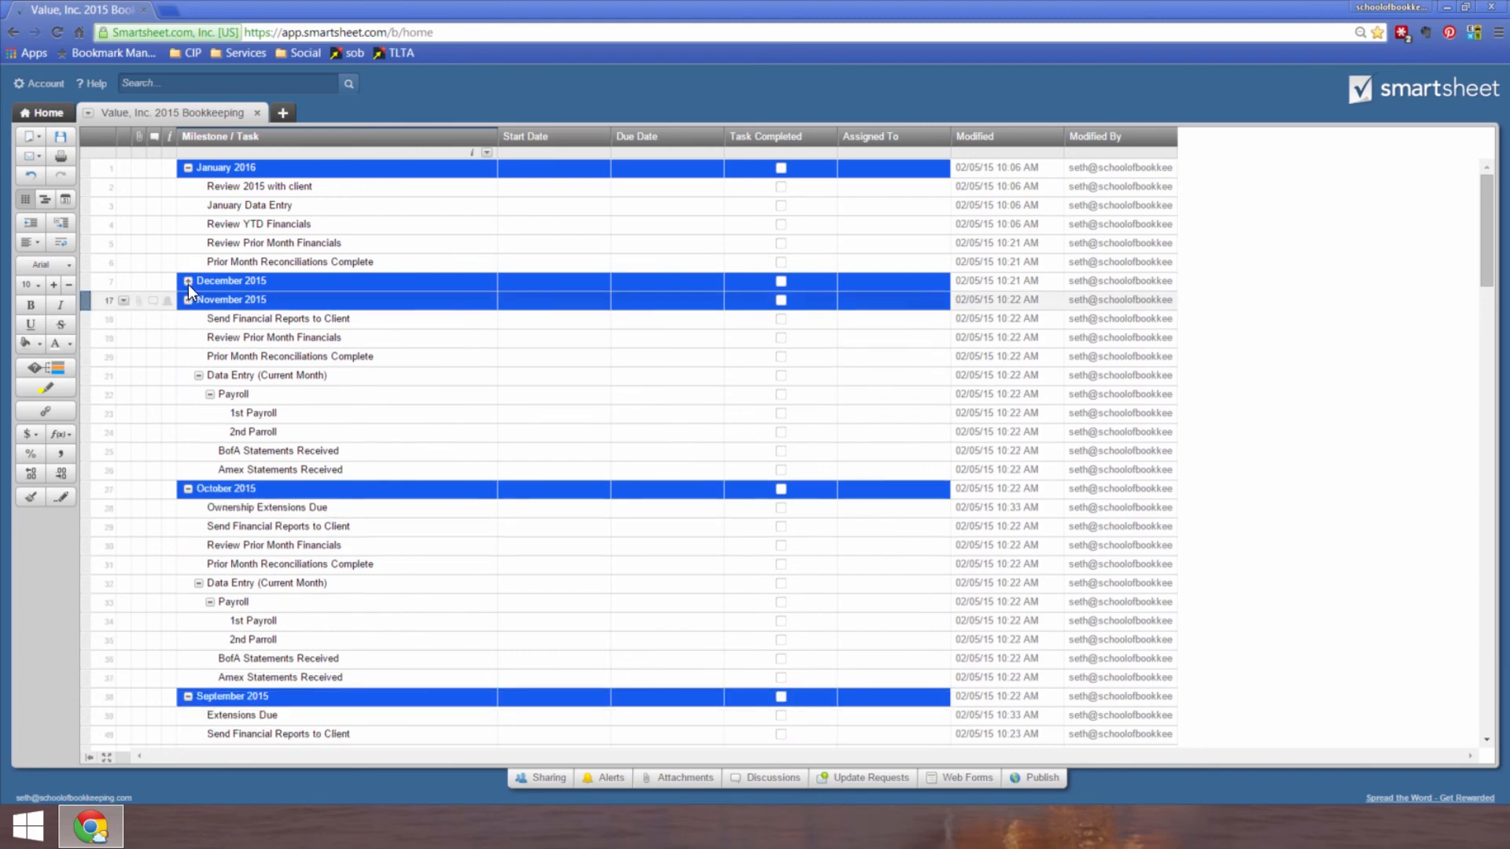
{"action": "left_click", "coordinate": [188, 281]}
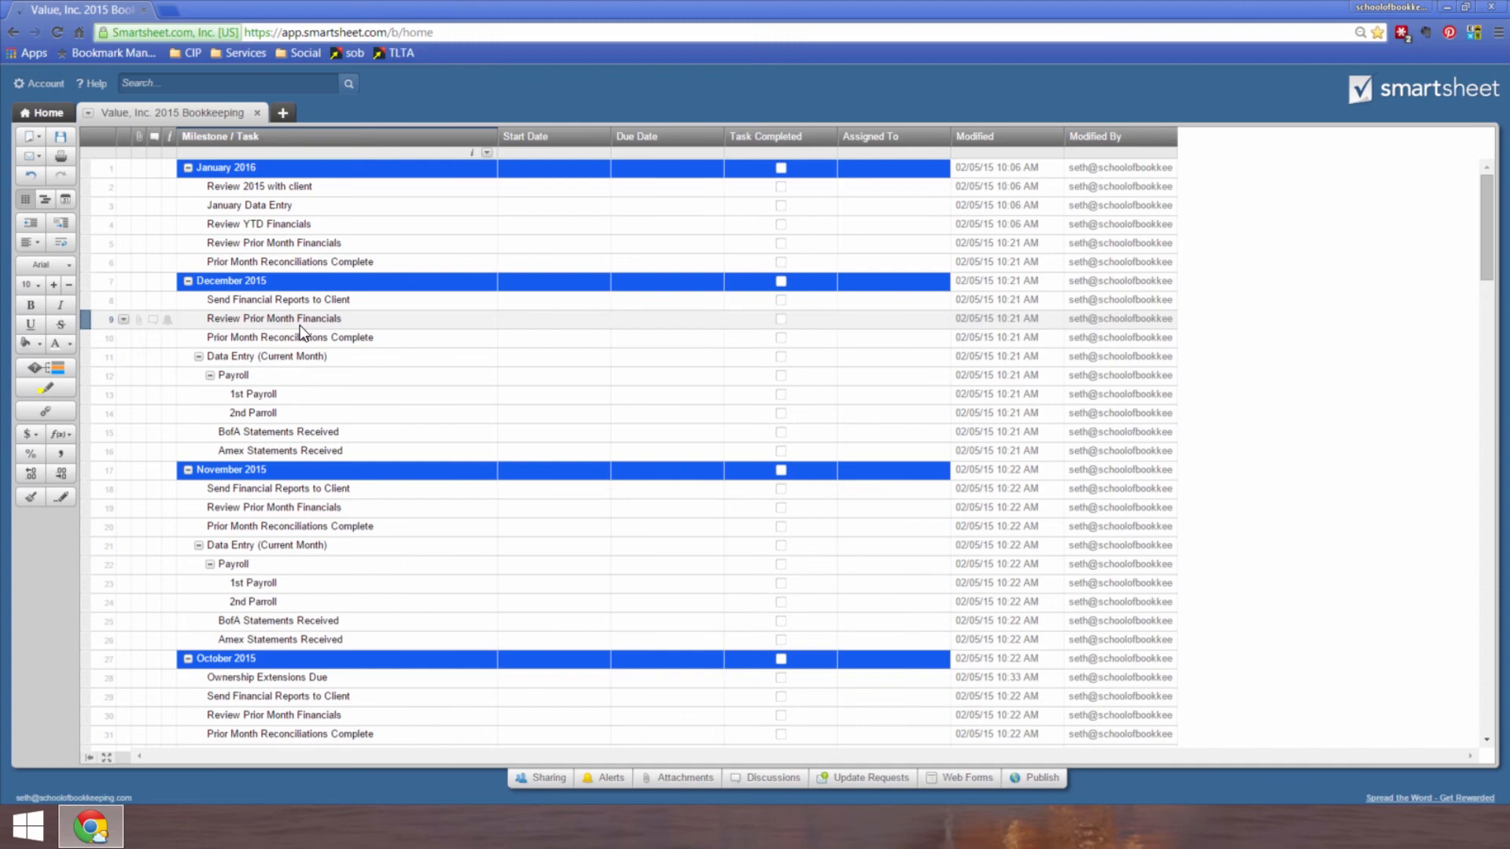
{"action": "key", "text": "ctrl+s"}
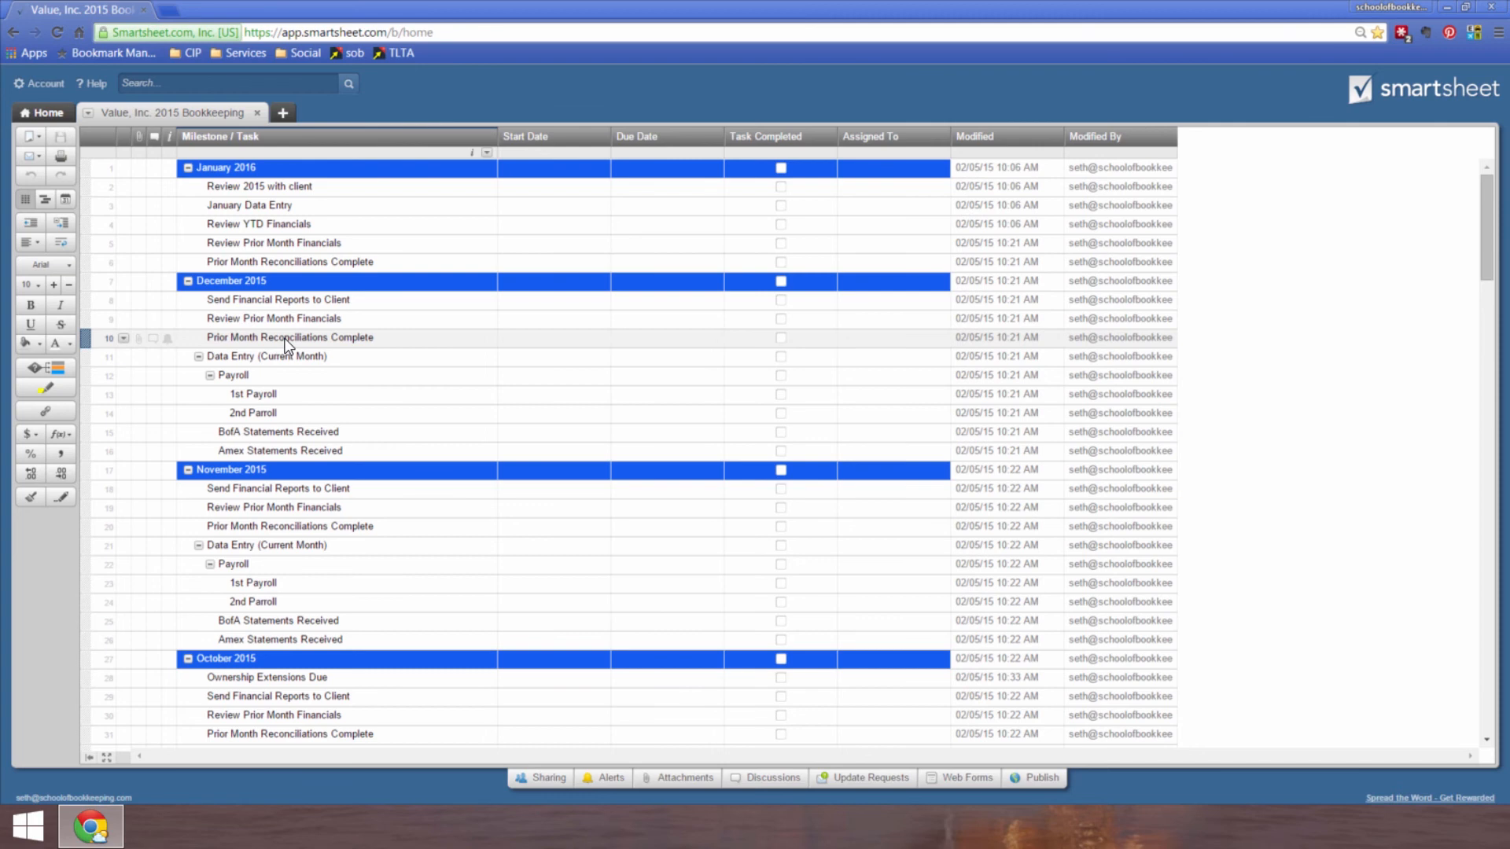
Step: Look at the file options, including Save as Template, for Value, Inc. 2015 Bookkeeping on the Home page and return to the sheet
{"action": "left_click", "coordinate": [47, 113]}
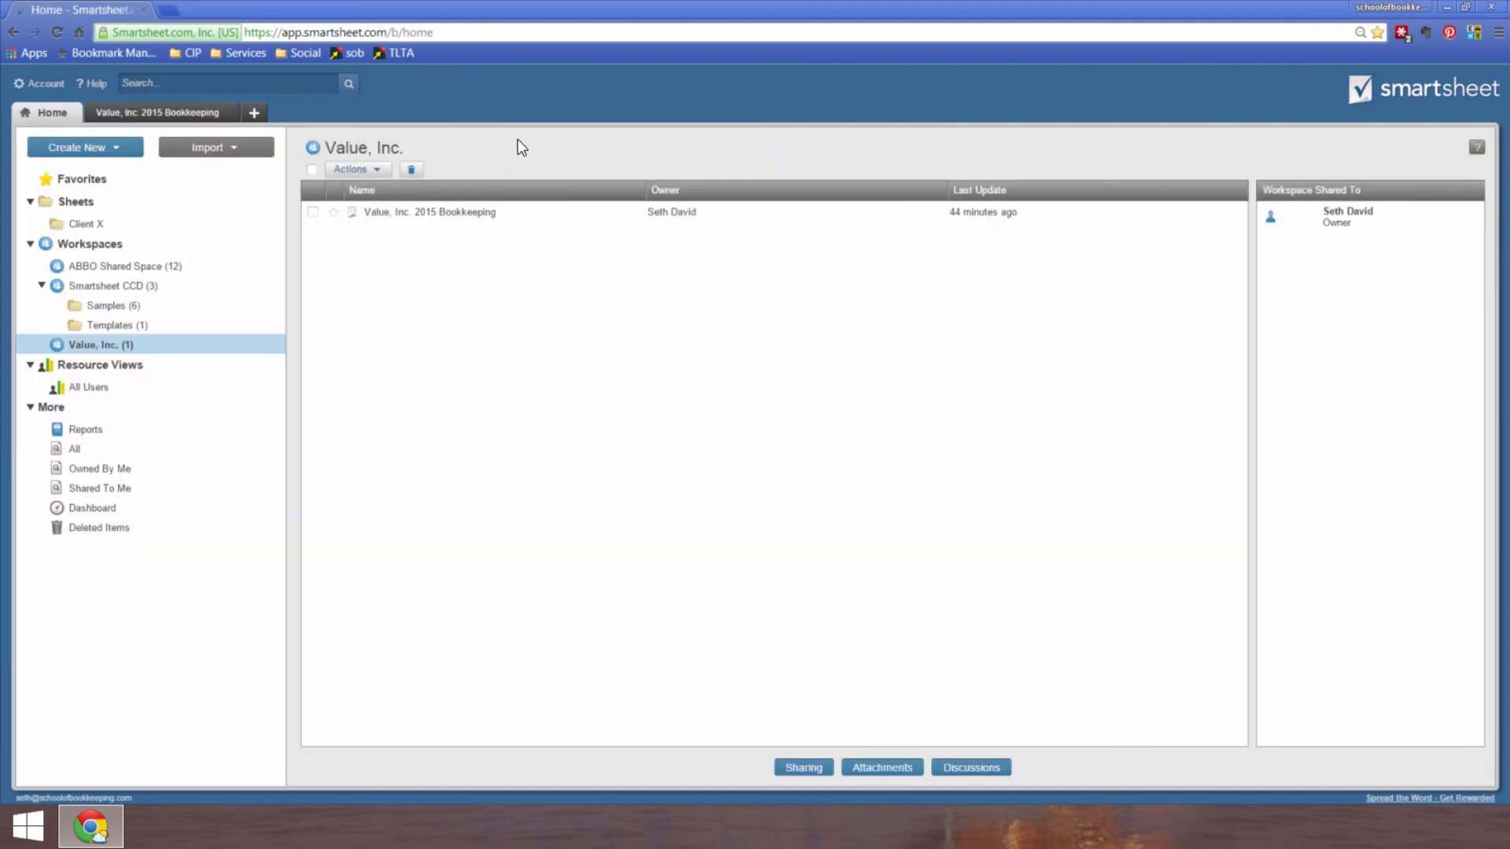
{"action": "right_click", "coordinate": [443, 220]}
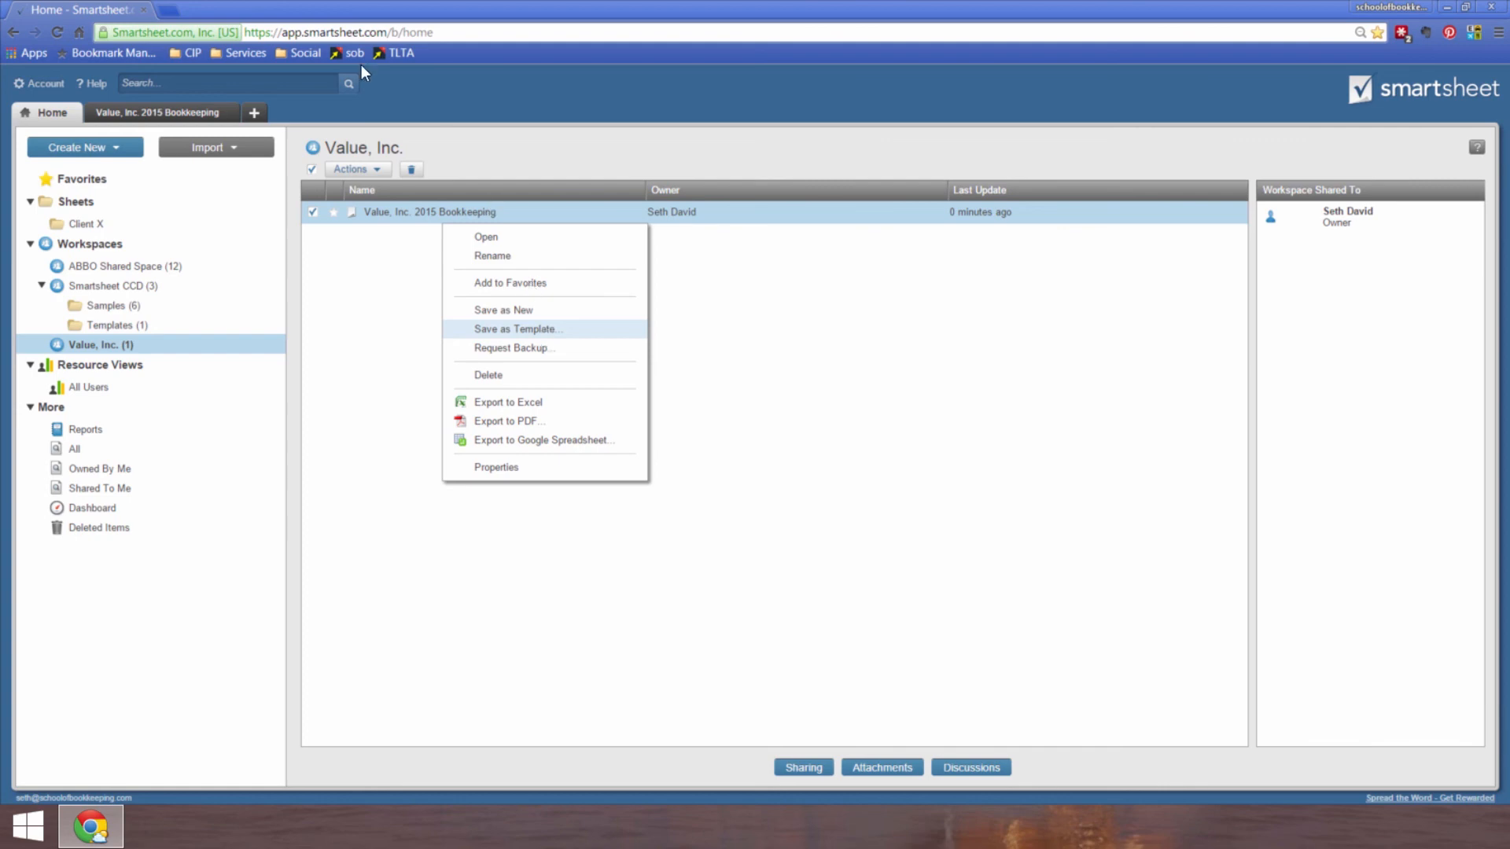
{"action": "left_click", "coordinate": [137, 113]}
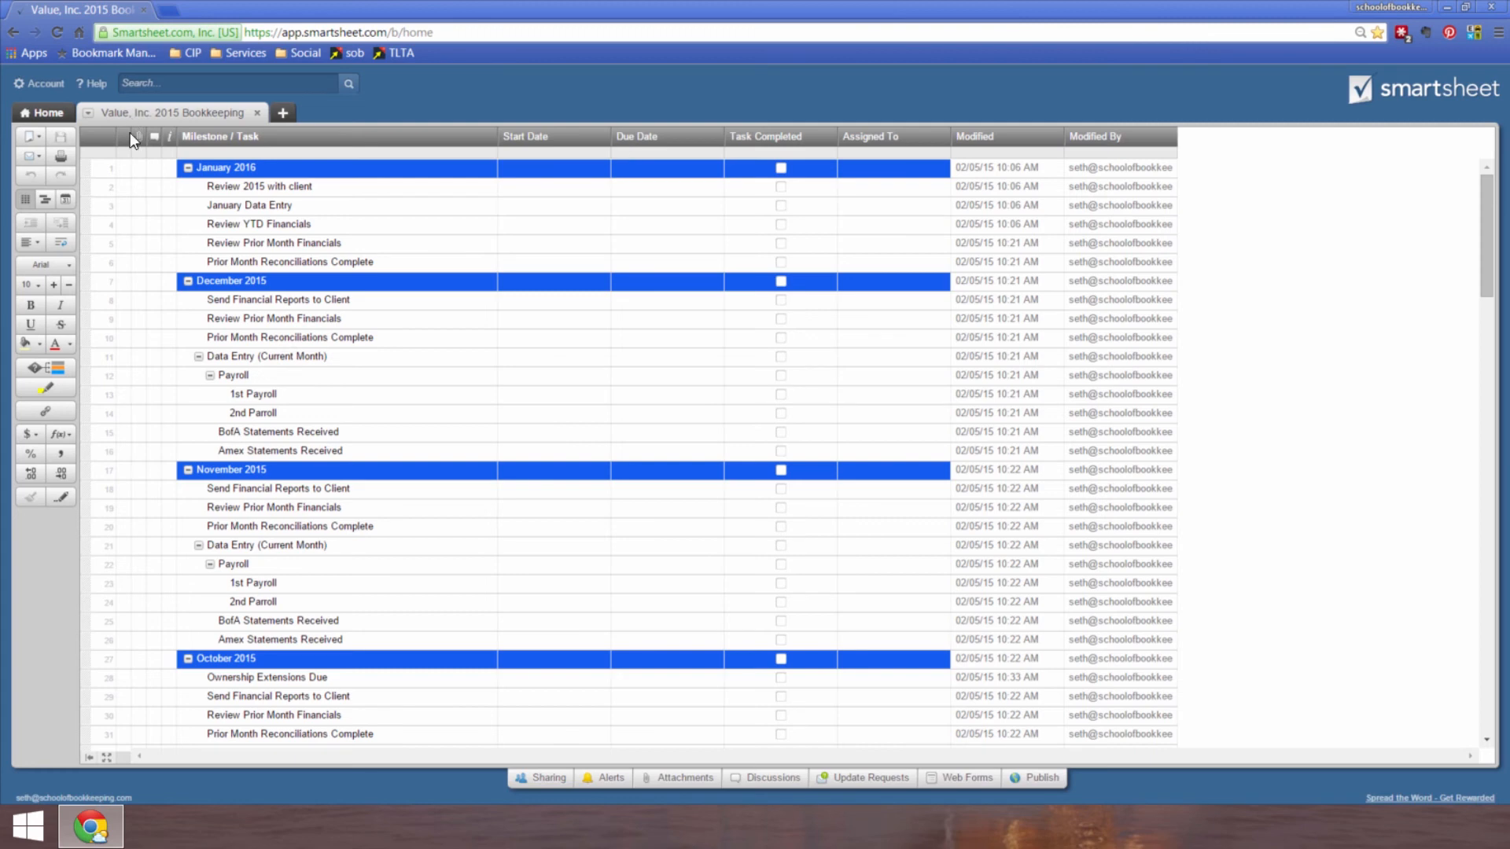
Step: Mark the January Data Entry task under January 2016 as completed and clear the mark again
{"action": "left_click", "coordinate": [315, 433]}
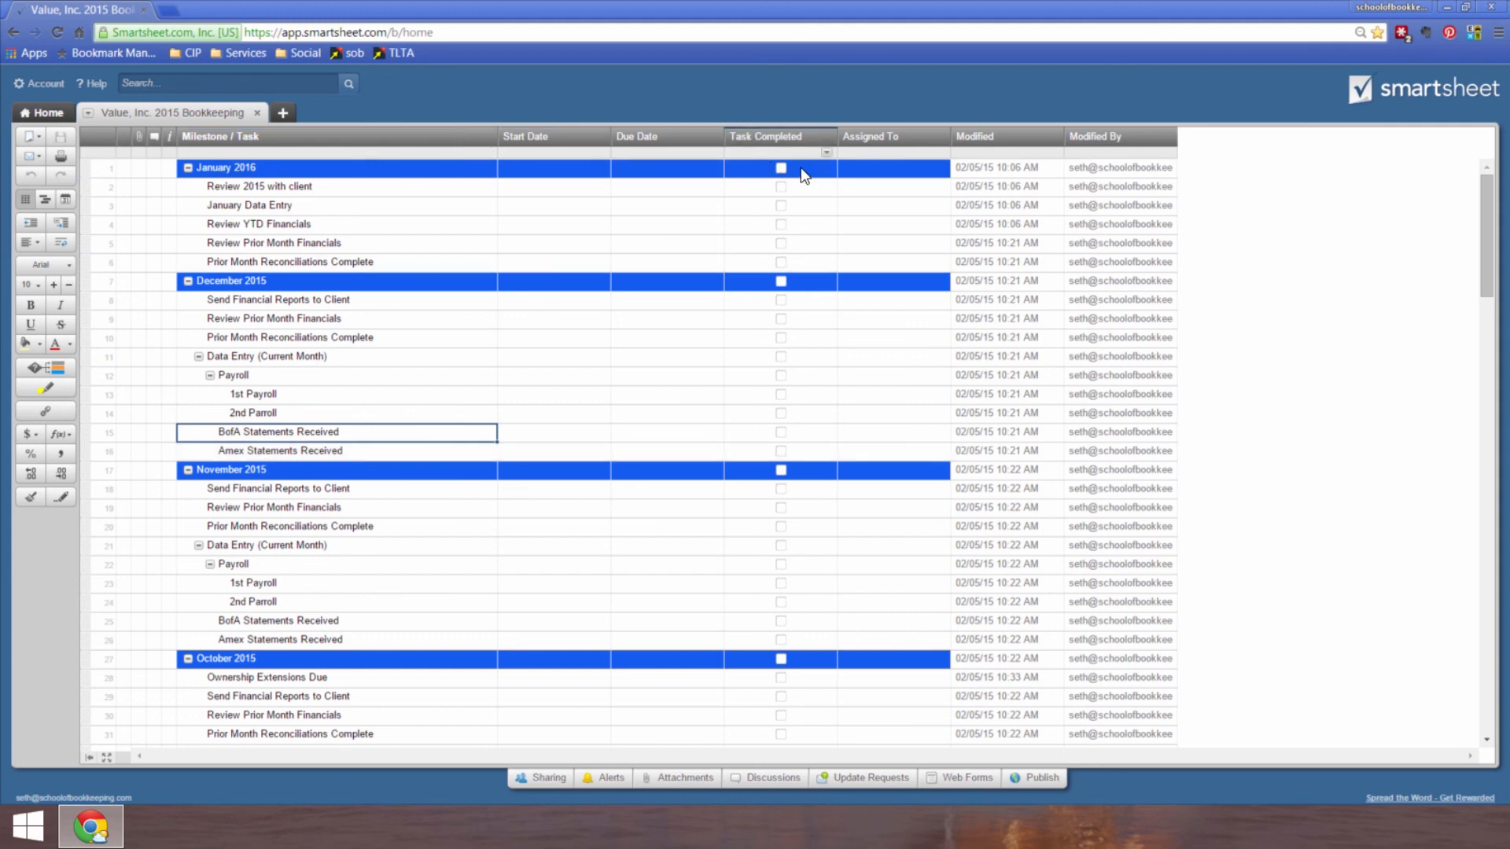
{"action": "left_click", "coordinate": [781, 204]}
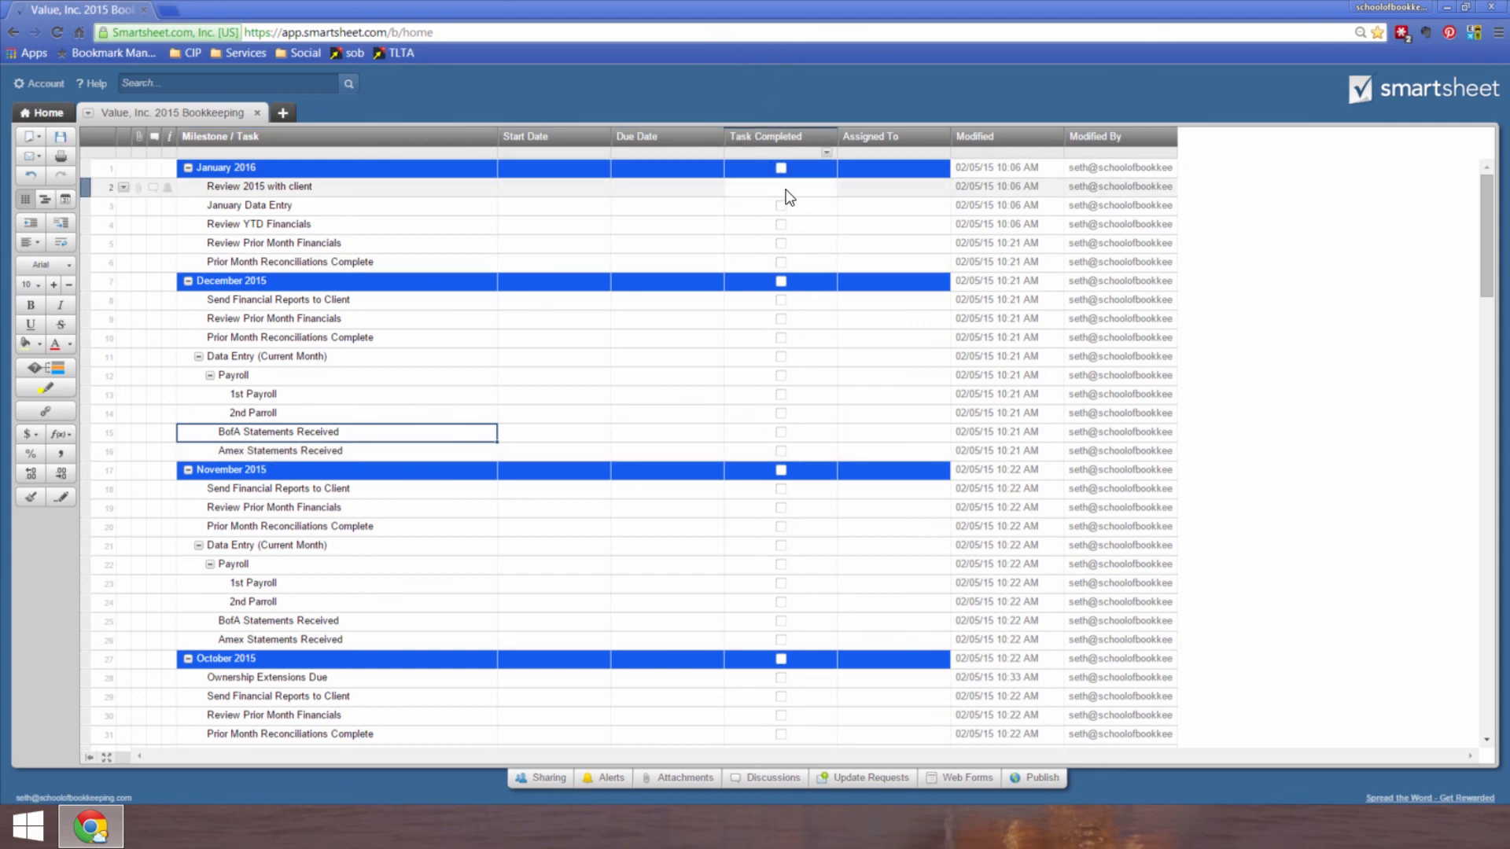
{"action": "left_click", "coordinate": [531, 206]}
{"action": "left_click", "coordinate": [348, 206]}
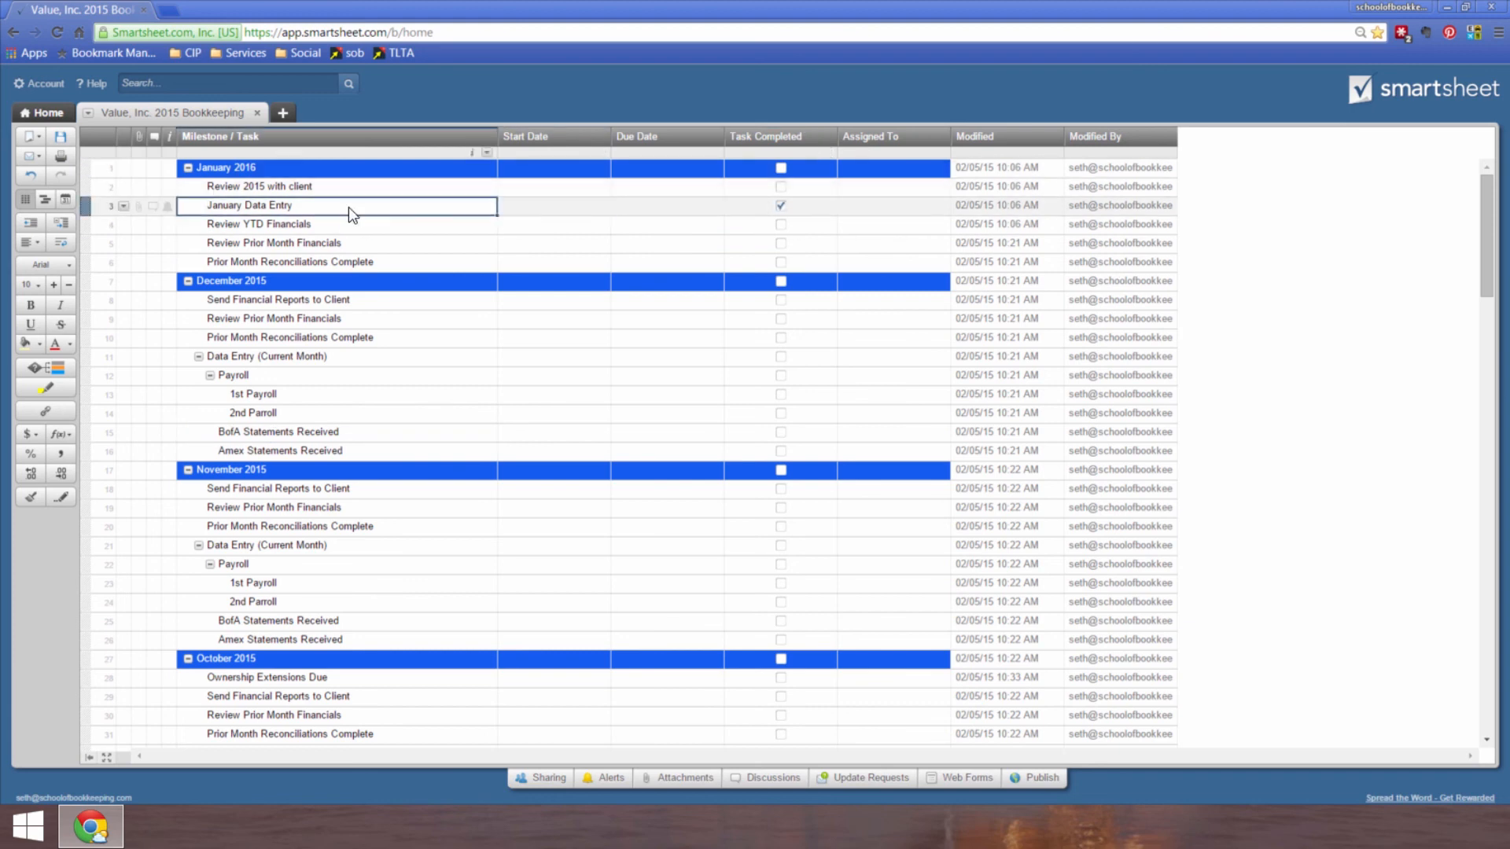
{"action": "left_click", "coordinate": [782, 206]}
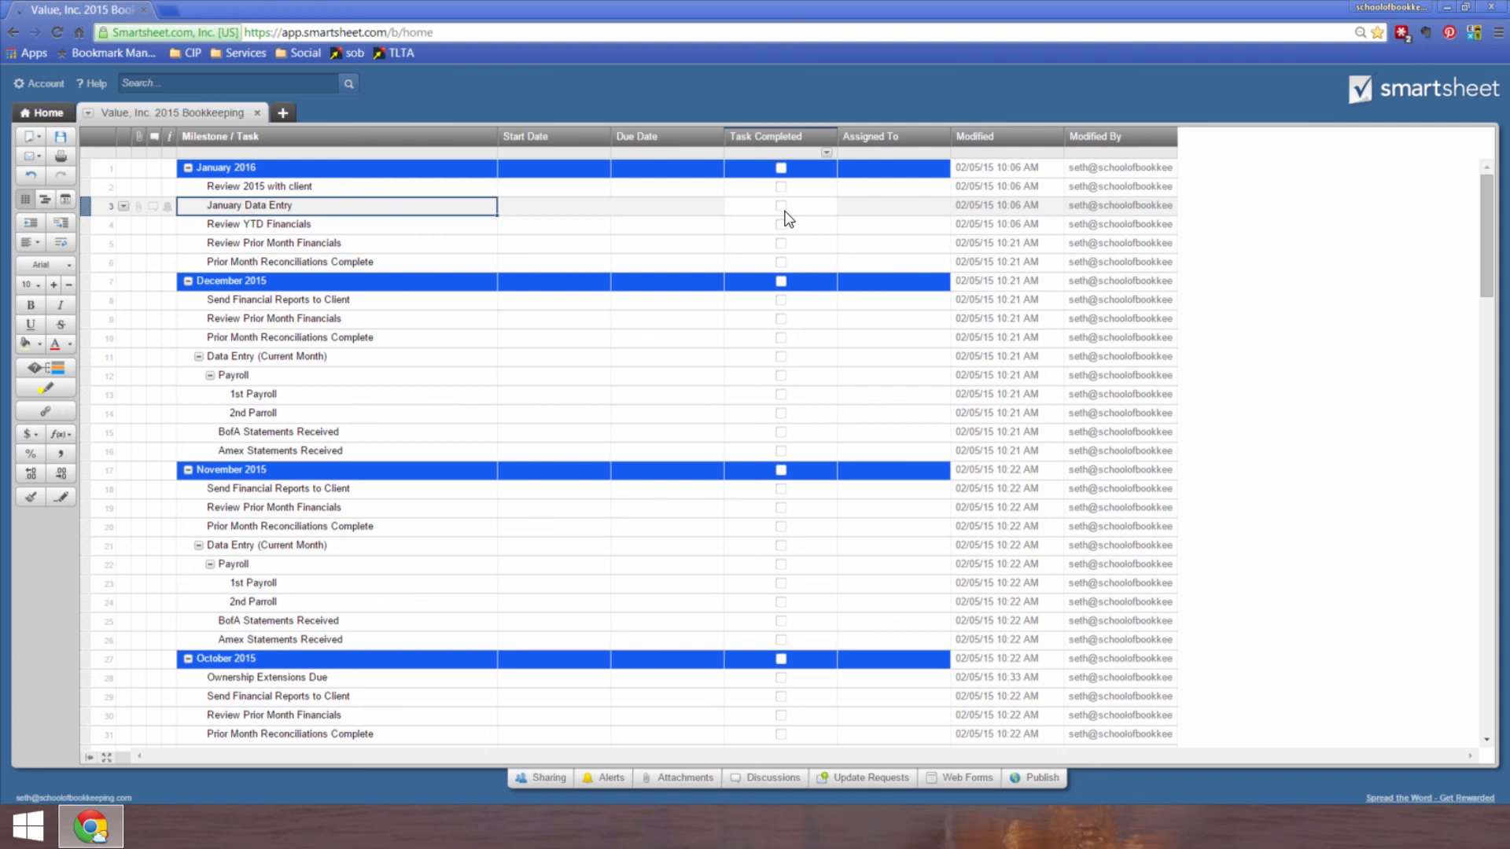